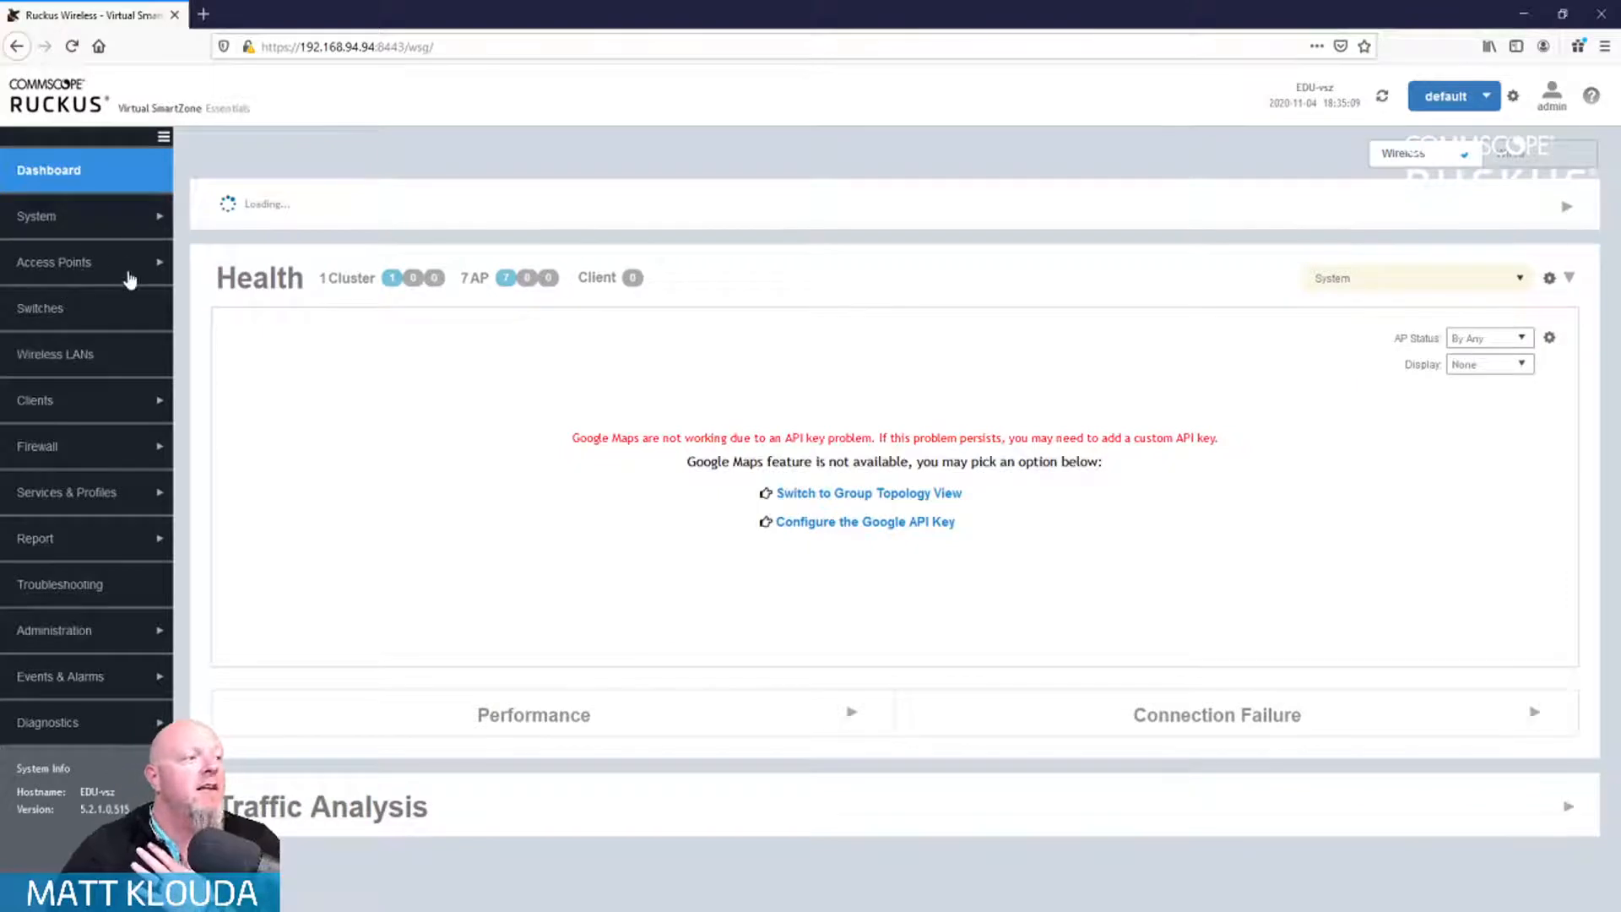
# Step: Show the system-wide Access Points list with all 7 APs online and 0 offline
pyautogui.click(131, 272)
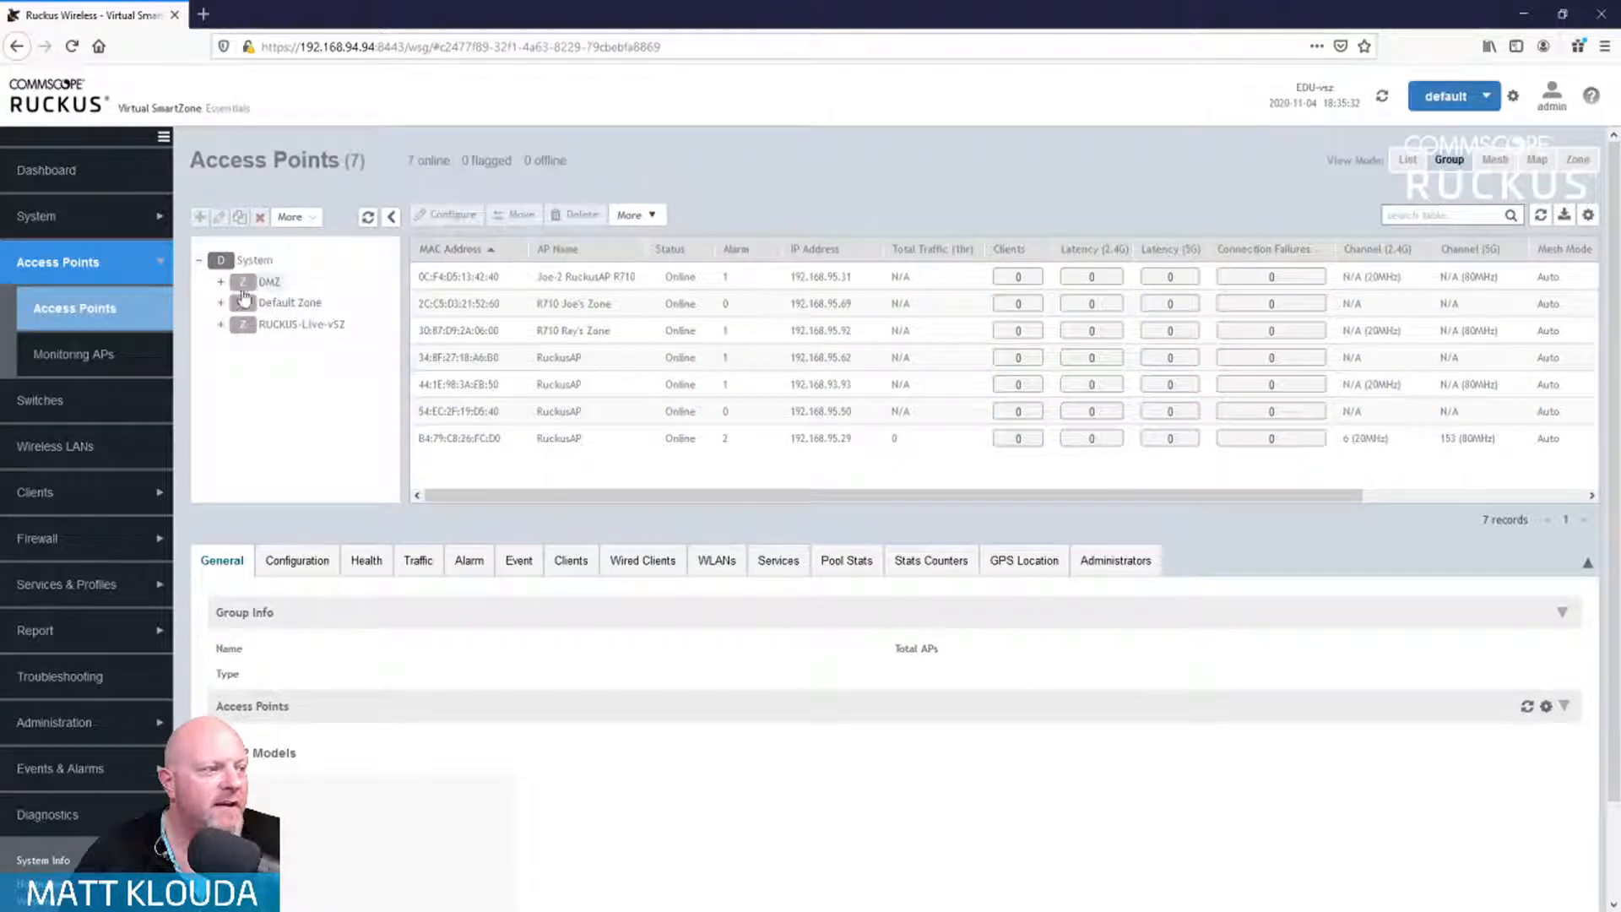
pyautogui.click(275, 303)
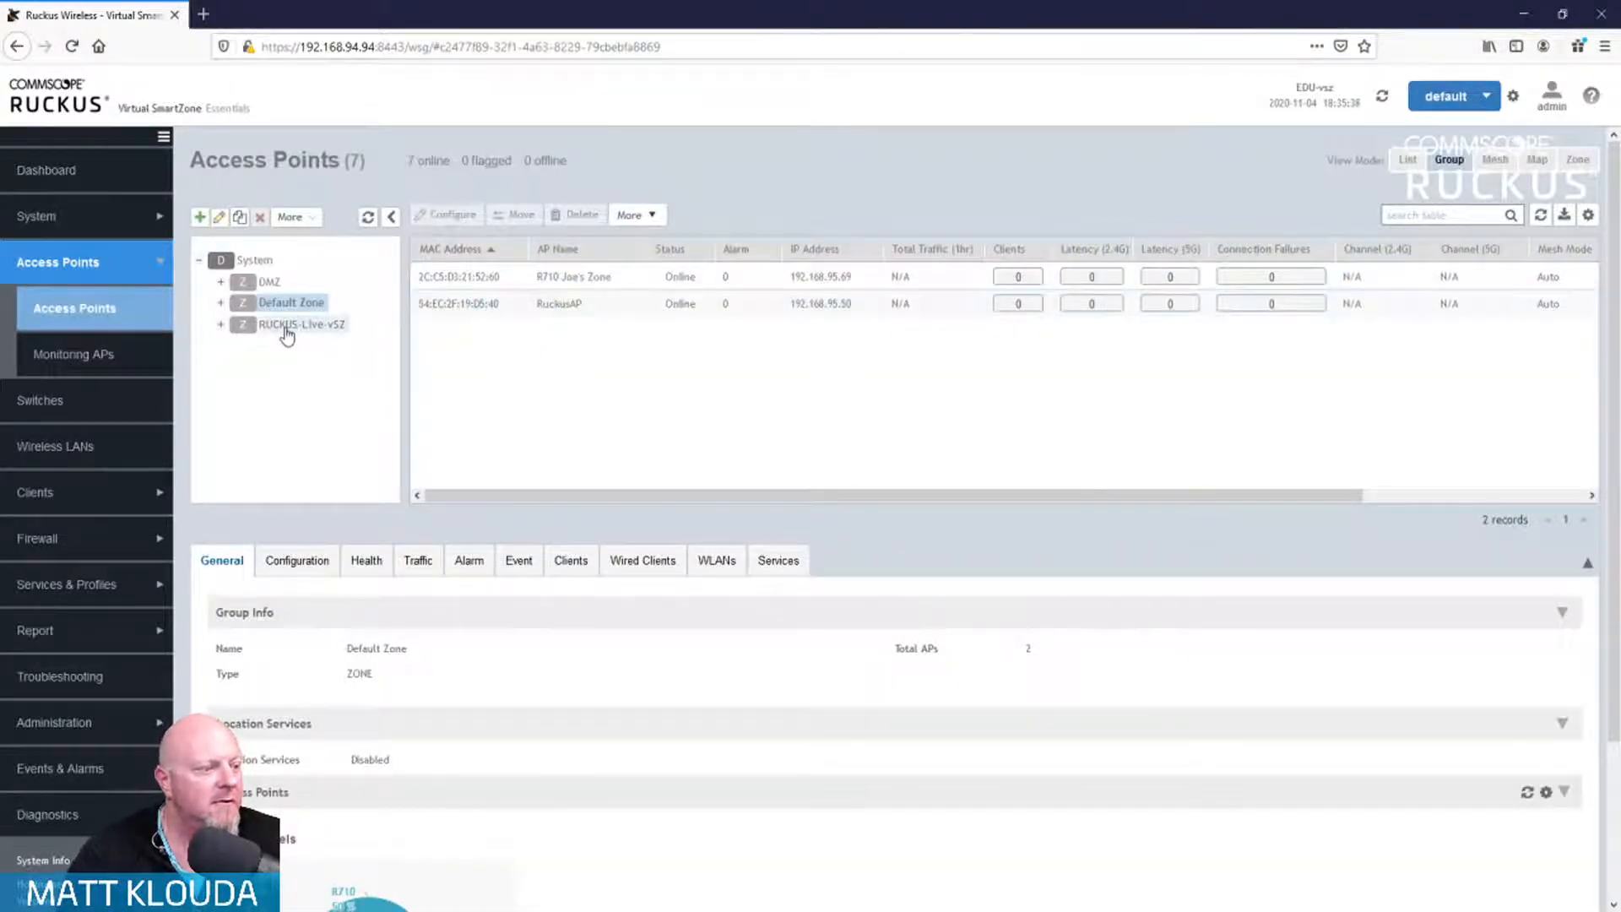
pyautogui.click(56, 174)
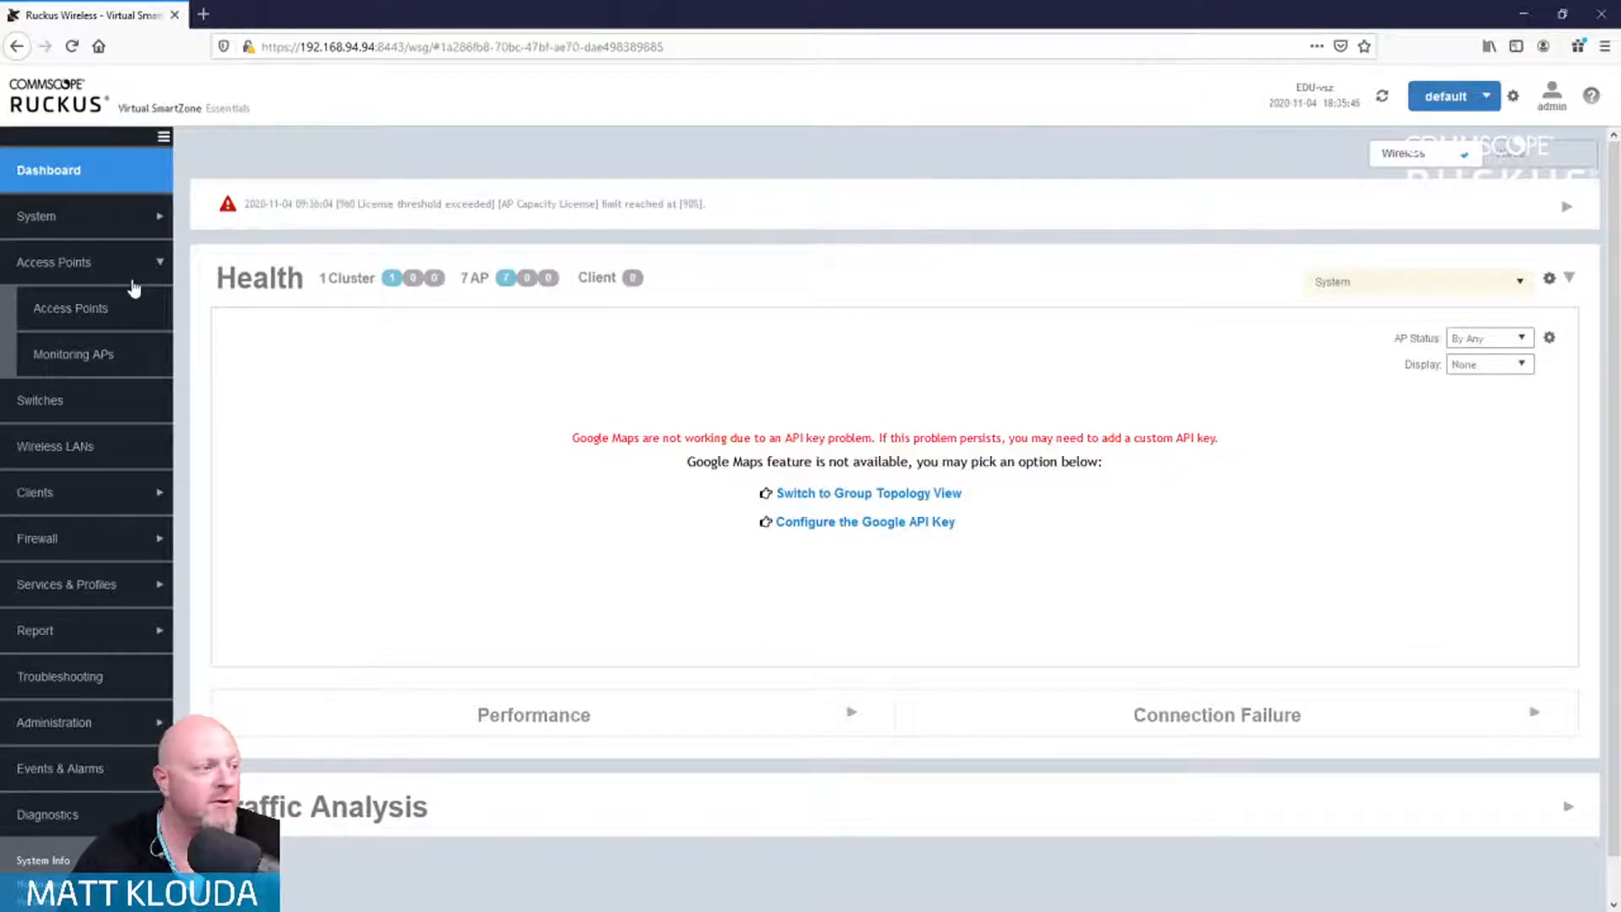
pyautogui.click(101, 317)
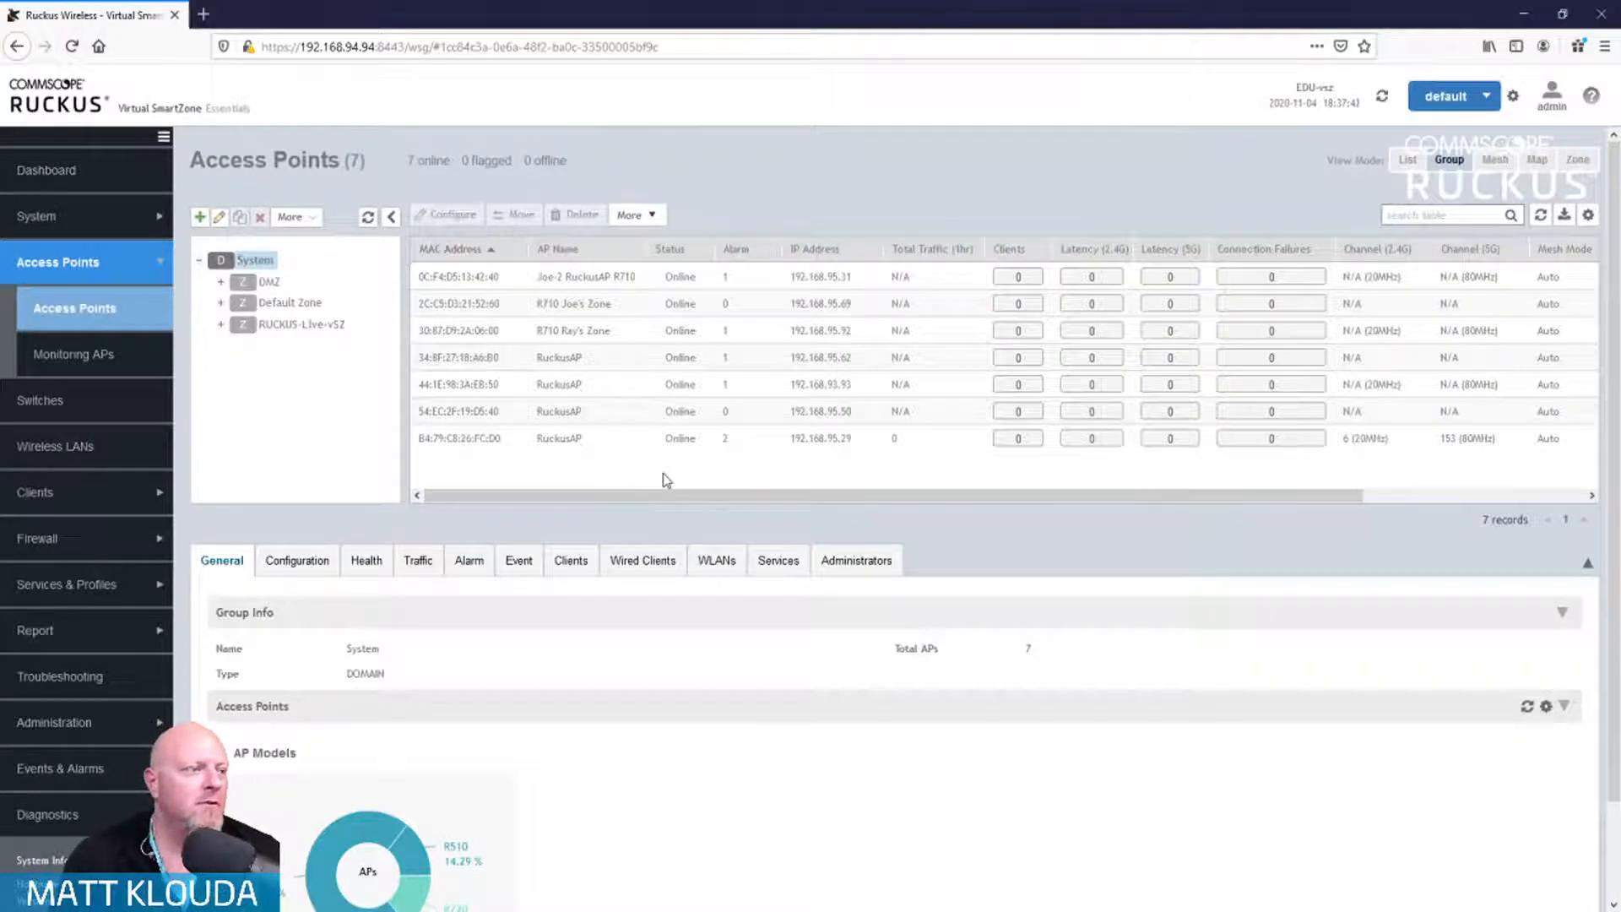
pyautogui.scroll(-1, 653, 504)
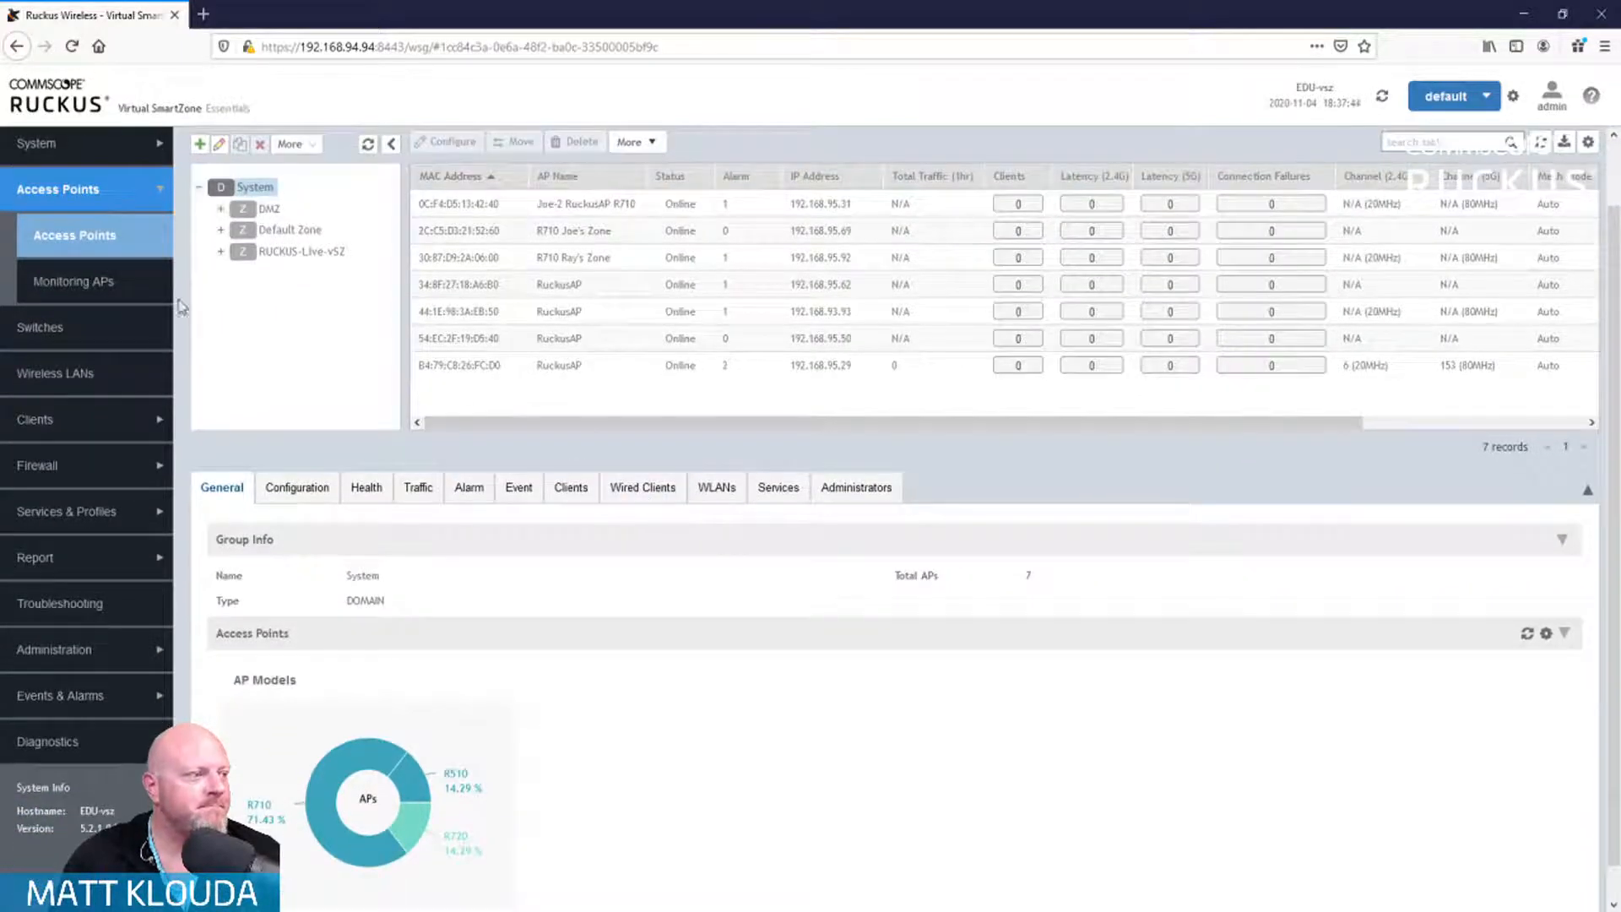
pyautogui.scroll(1, 83, 287)
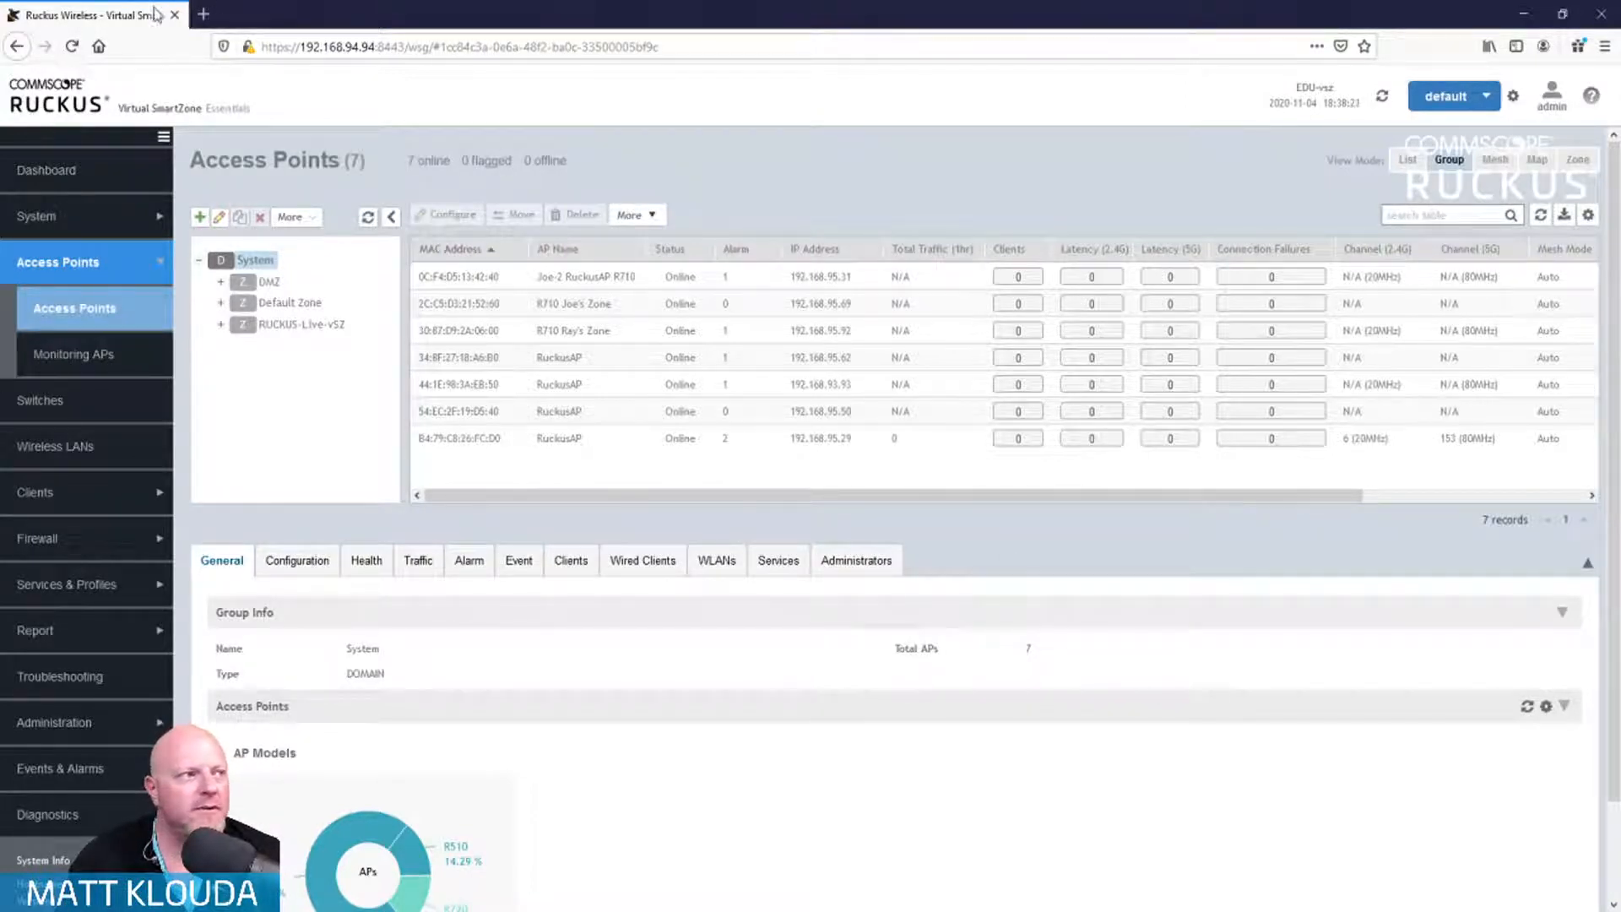
# Step: Sign in to Ruckus Cloud in a new tab and select the R730 AP in the Office venue
pyautogui.click(202, 25)
pyautogui.write('ruck')
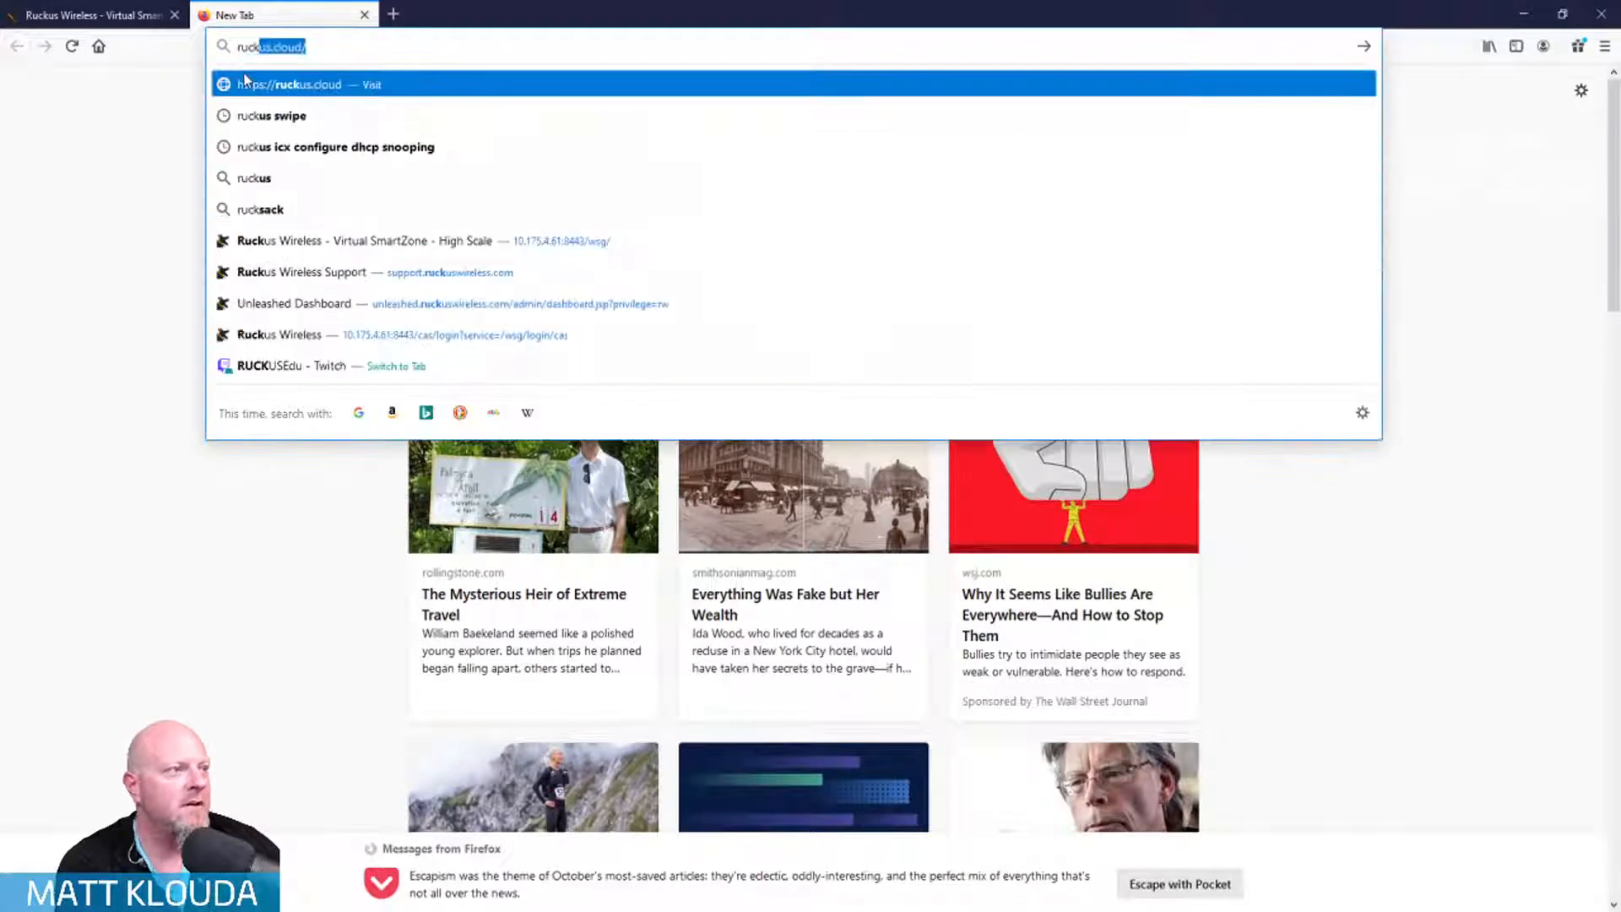
pyautogui.press('Return')
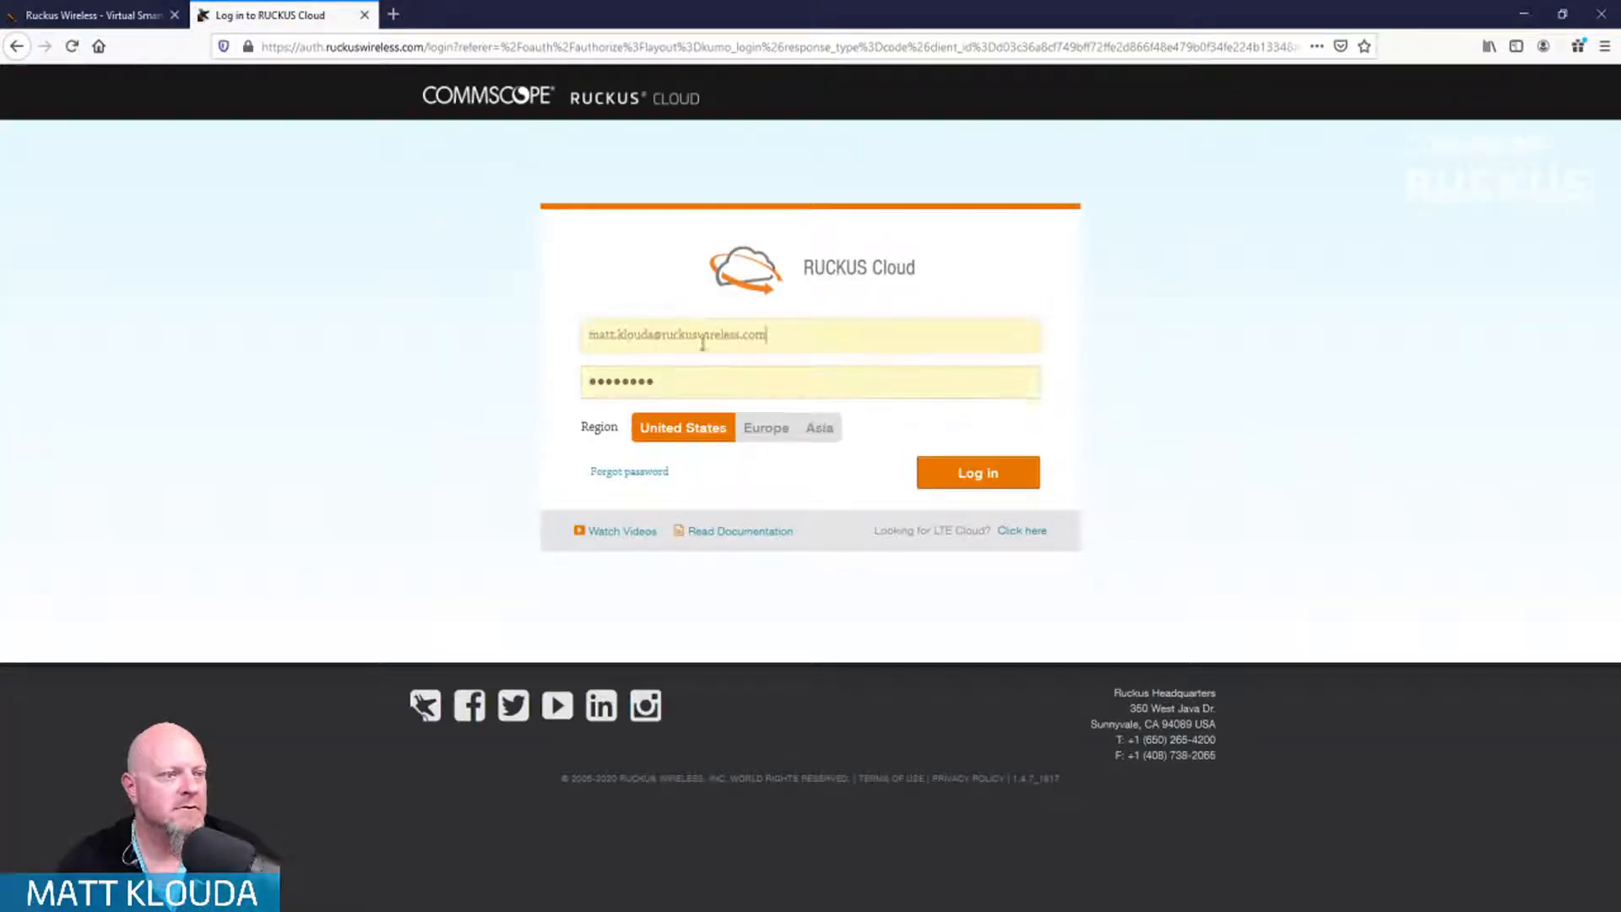
pyautogui.click(1012, 469)
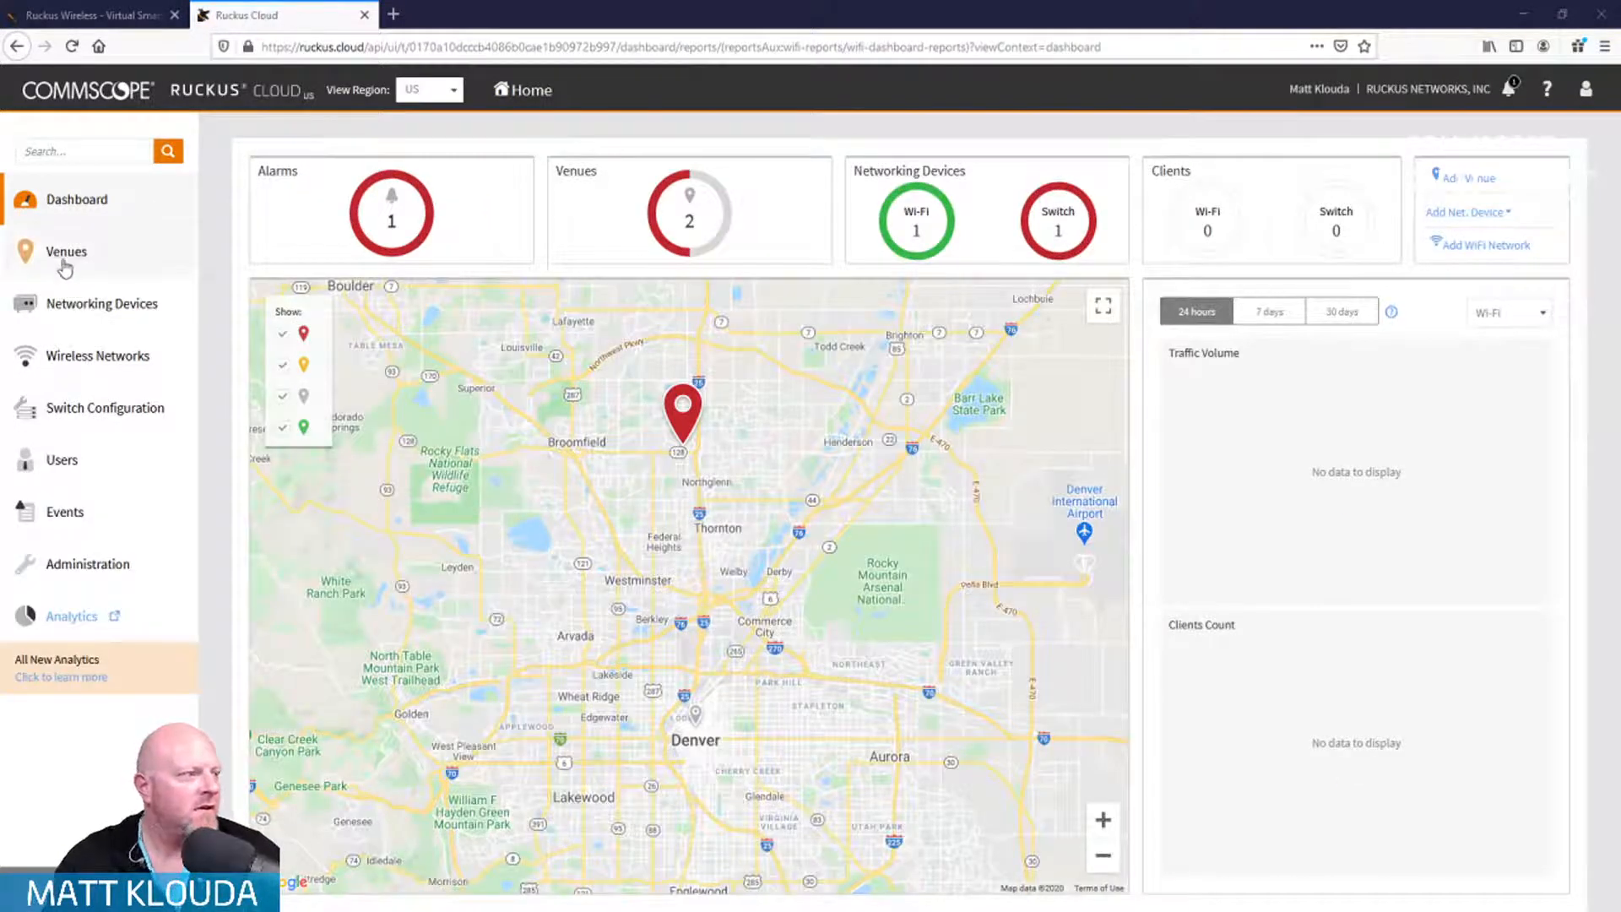
pyautogui.click(78, 314)
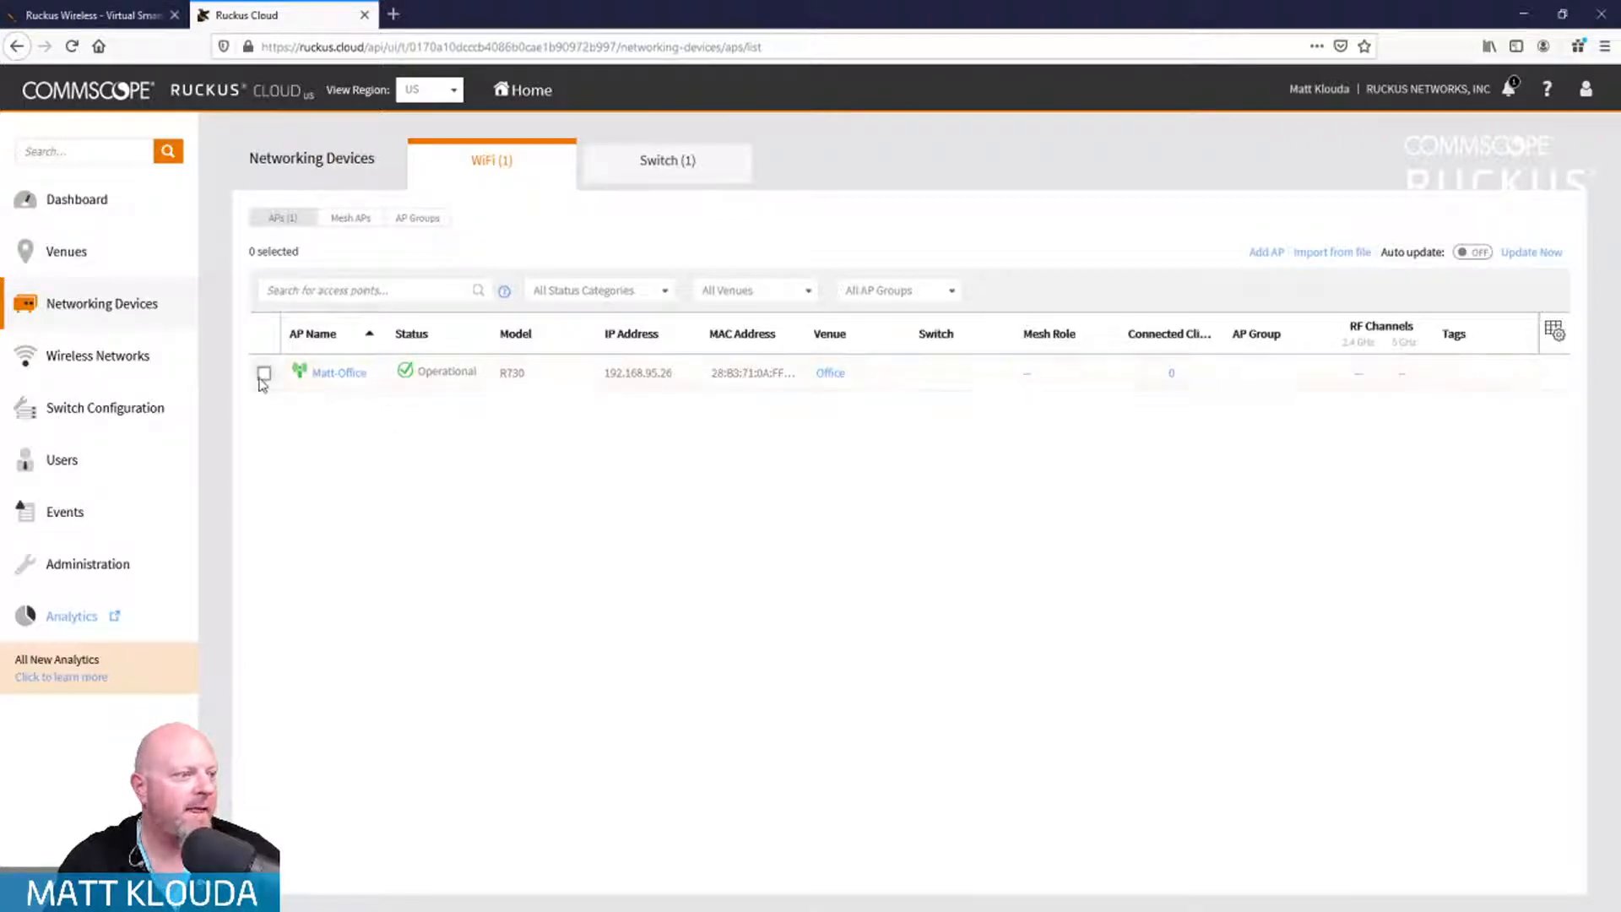
pyautogui.click(262, 375)
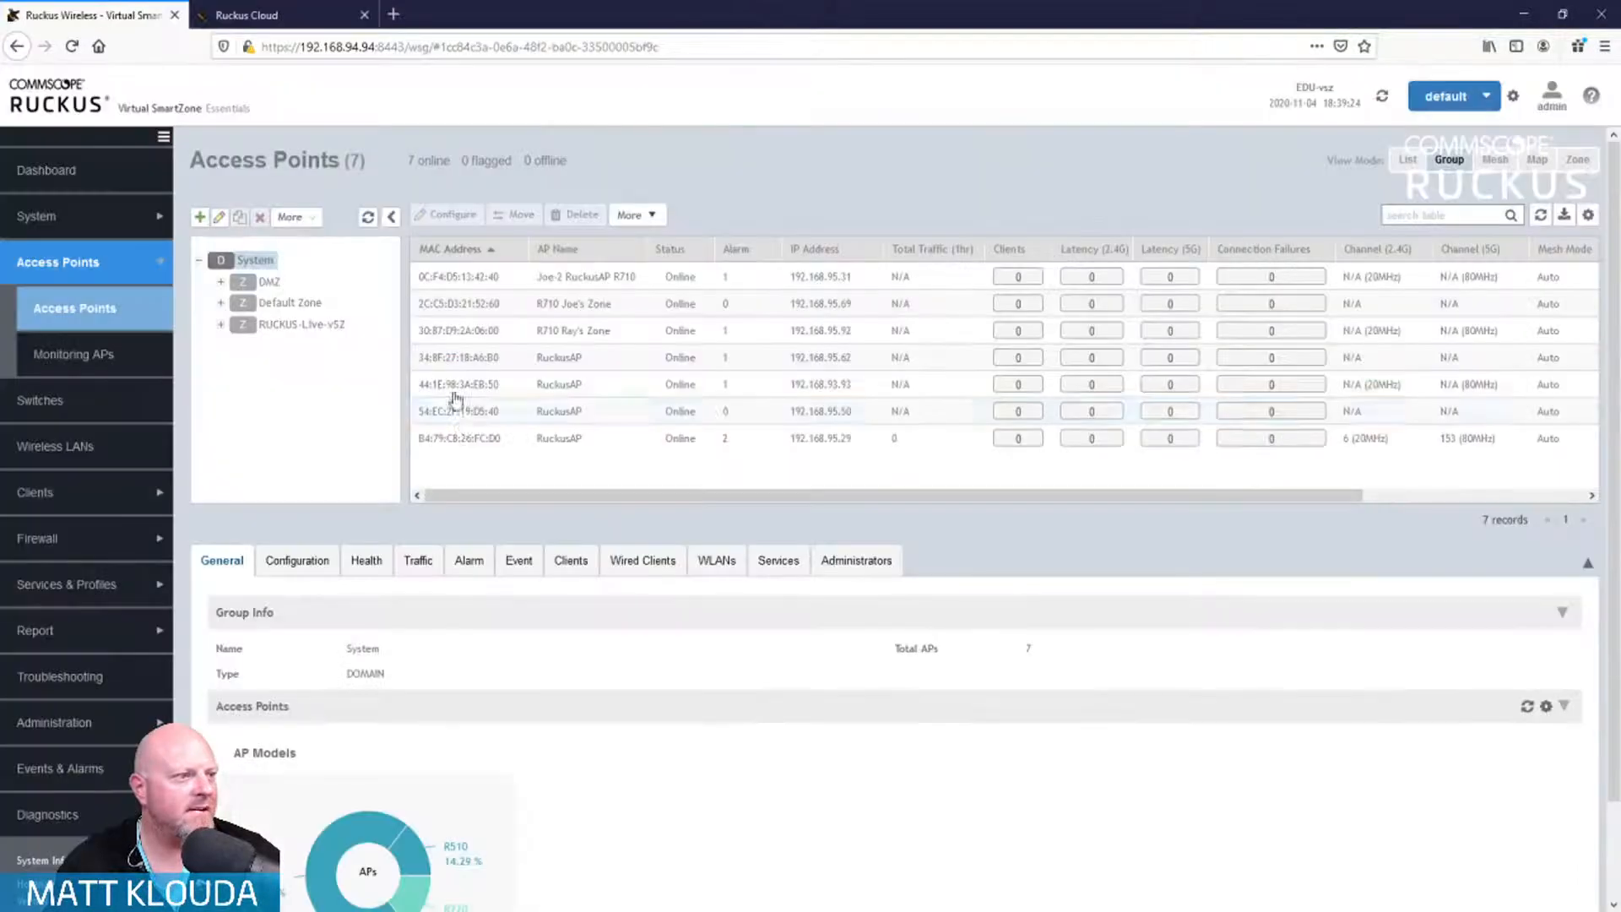
# Step: Refresh the SmartZone AP table so the eighth AP 44:1E:98:0E:90:40 appears
pyautogui.click(99, 15)
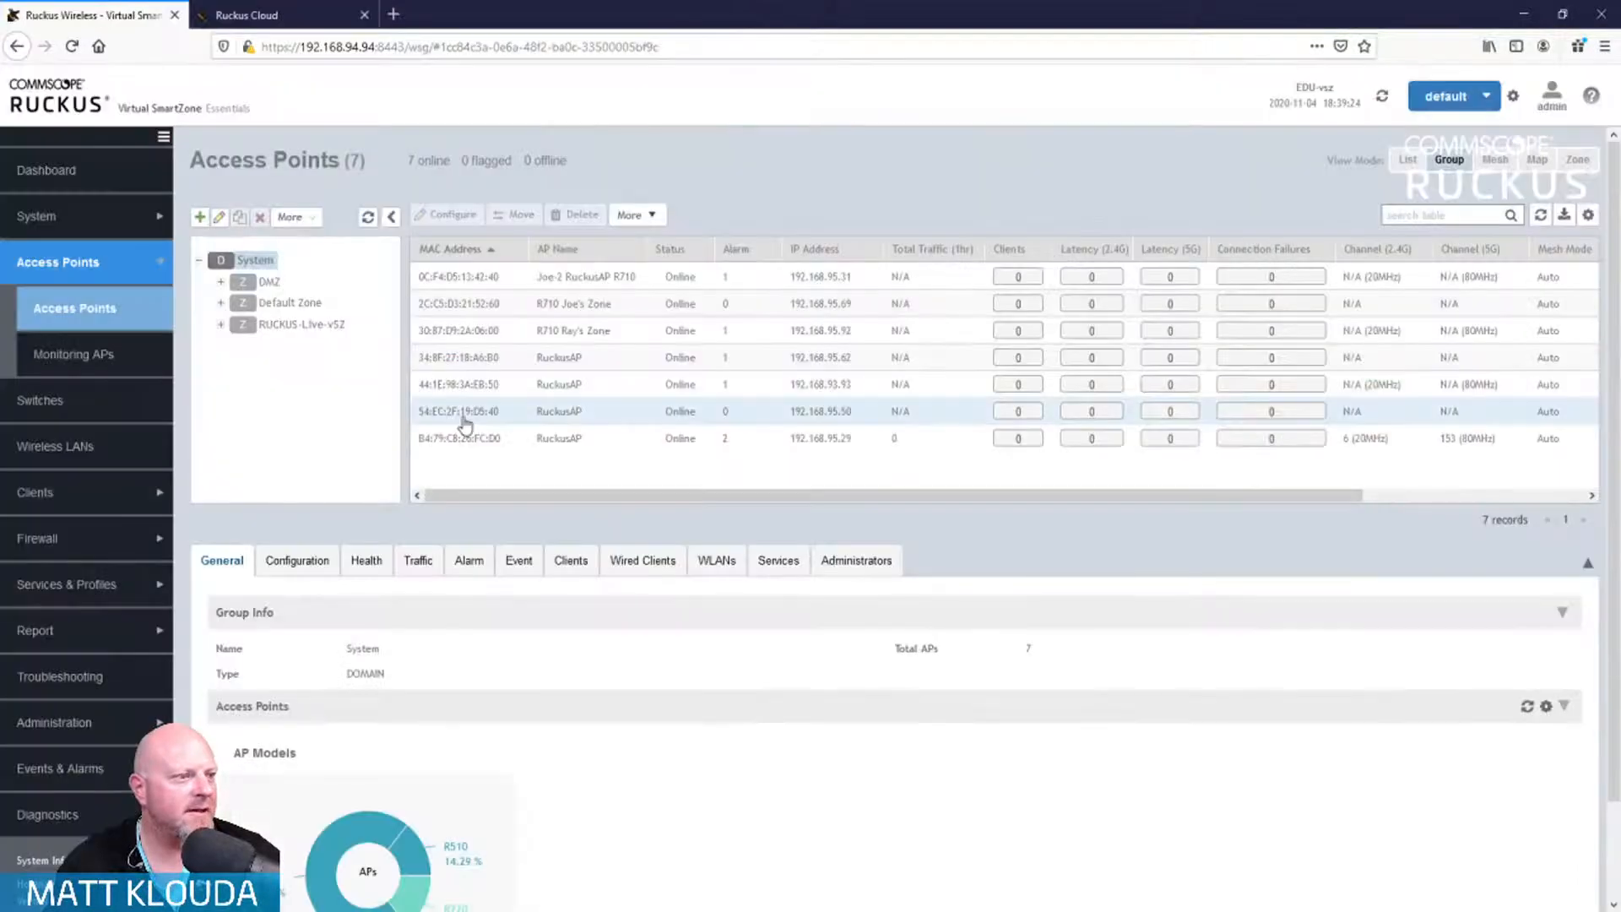
pyautogui.click(1542, 216)
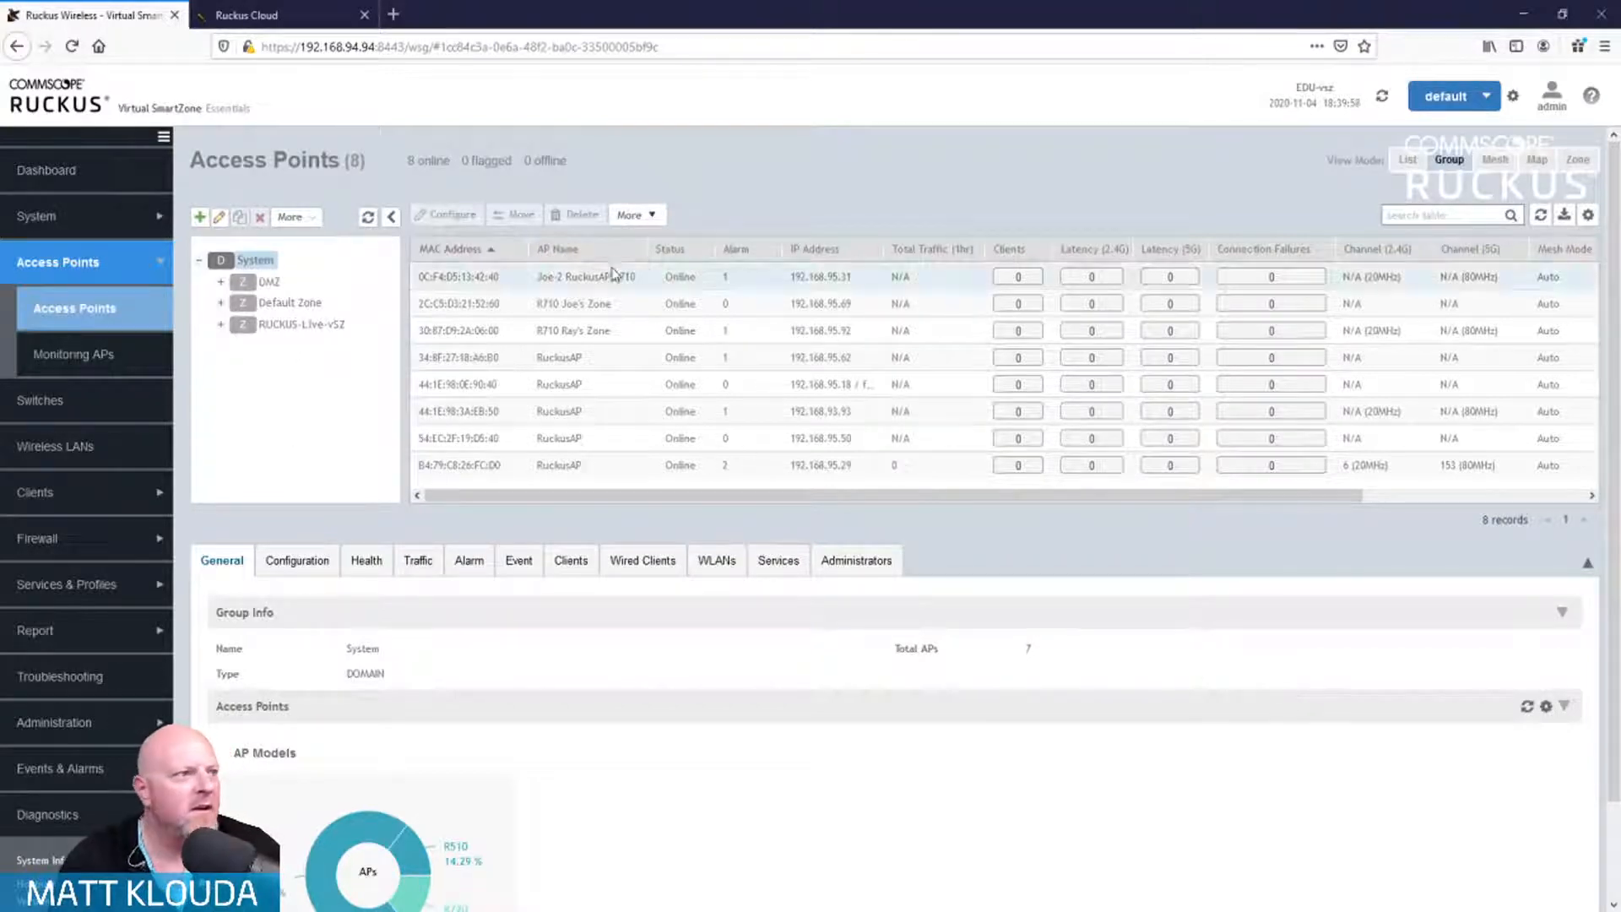
pyautogui.click(247, 15)
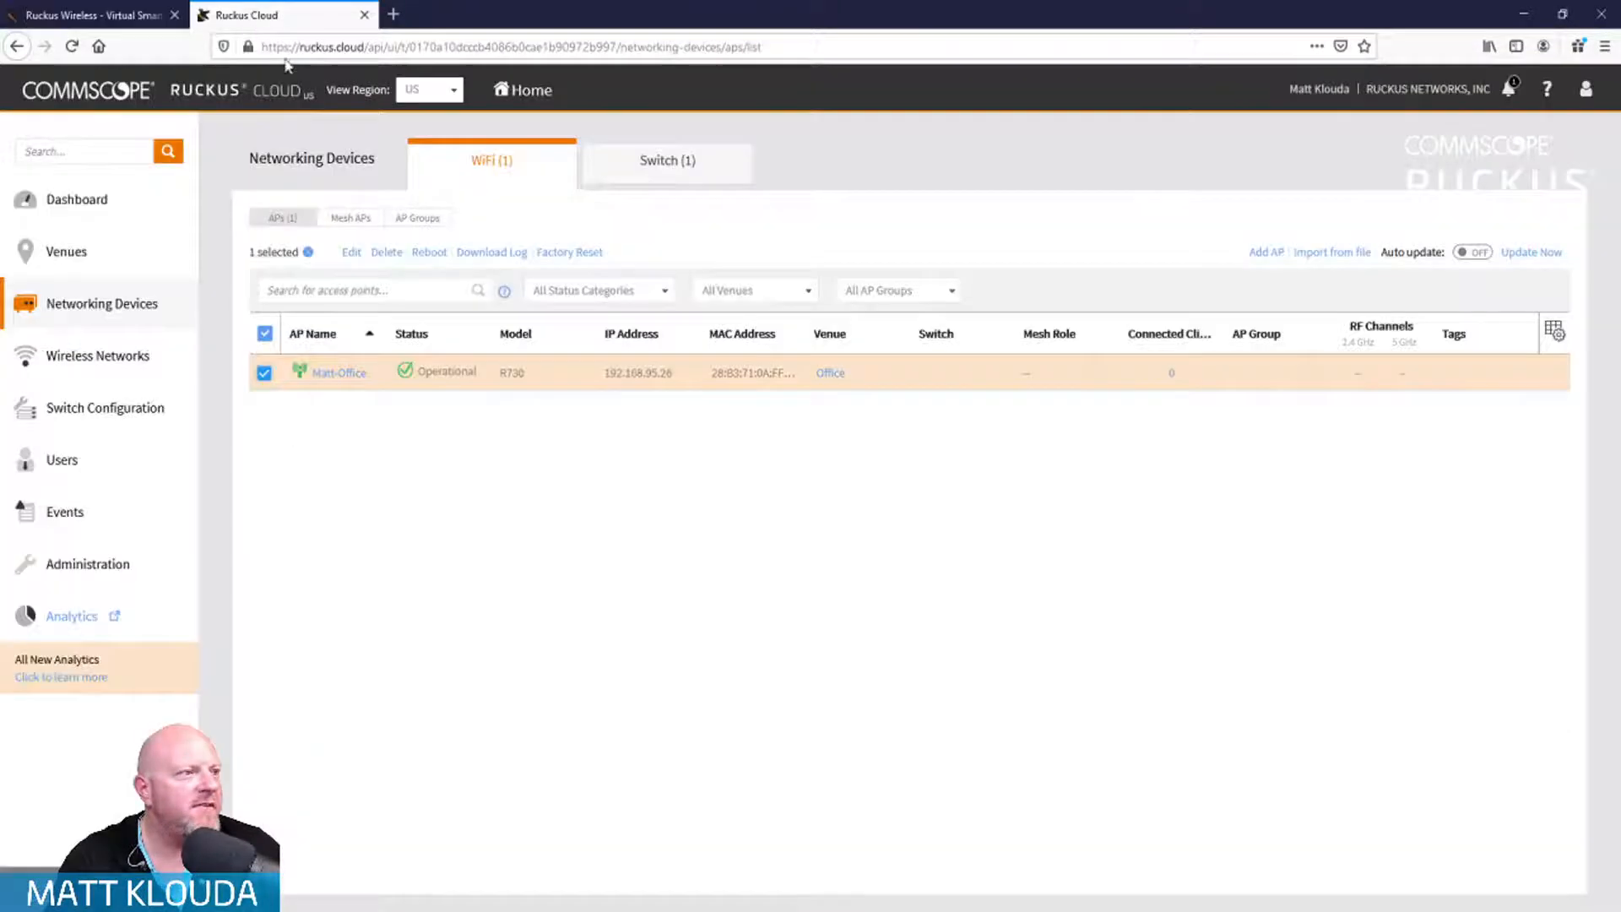
# Step: Factory-reset the R730 access point in Office from Ruckus Cloud, confirming Reset to Factory Settings
pyautogui.click(563, 253)
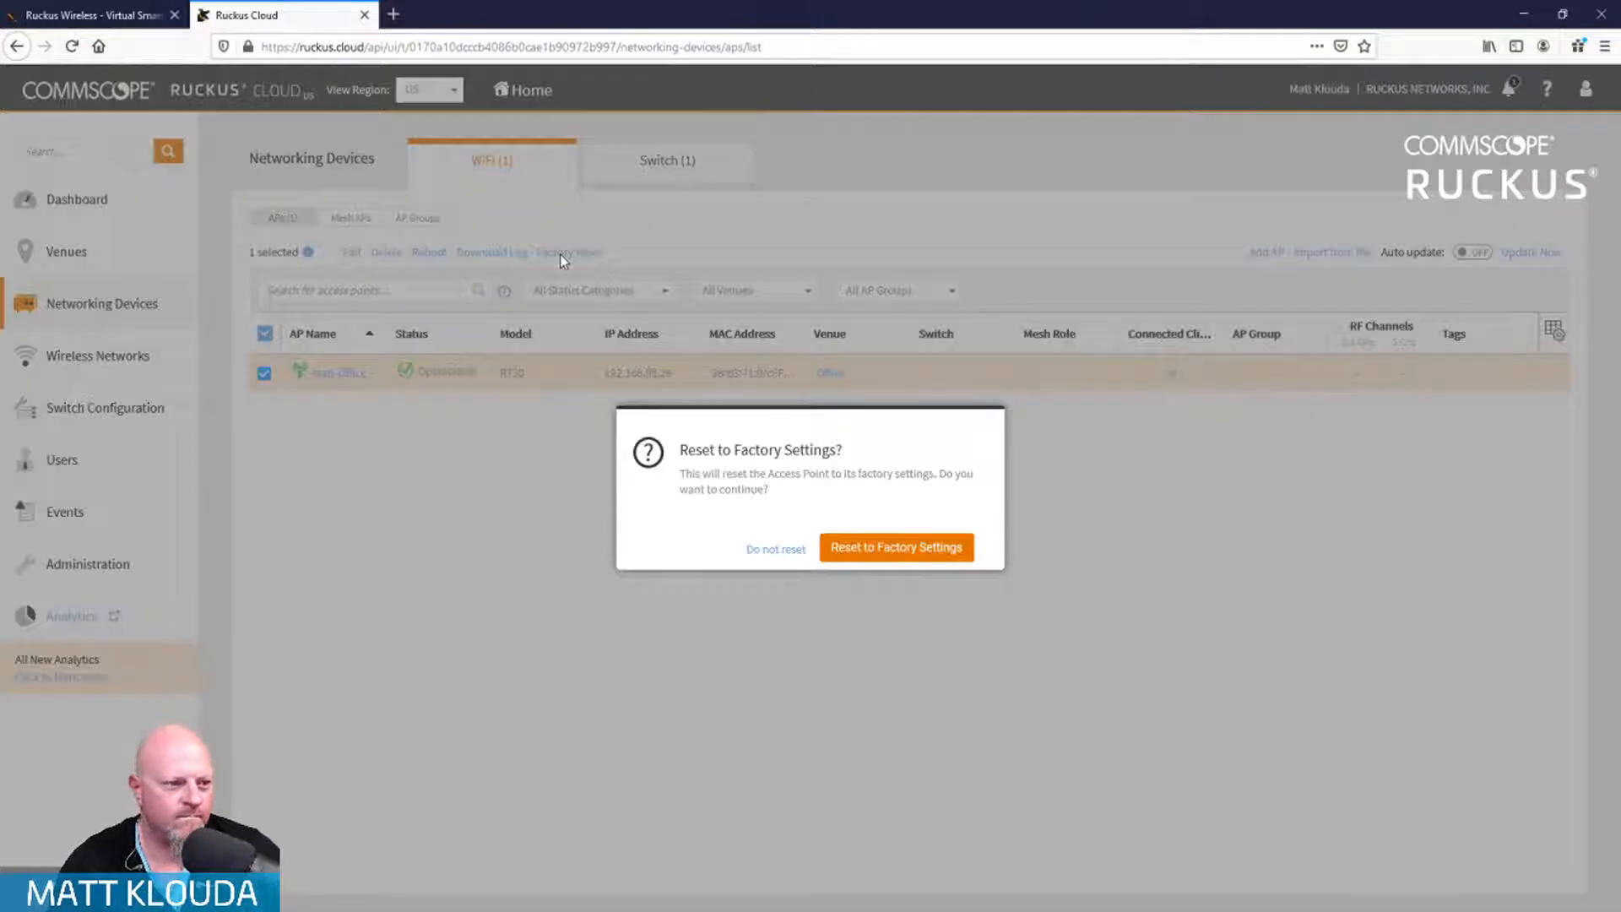
pyautogui.click(897, 548)
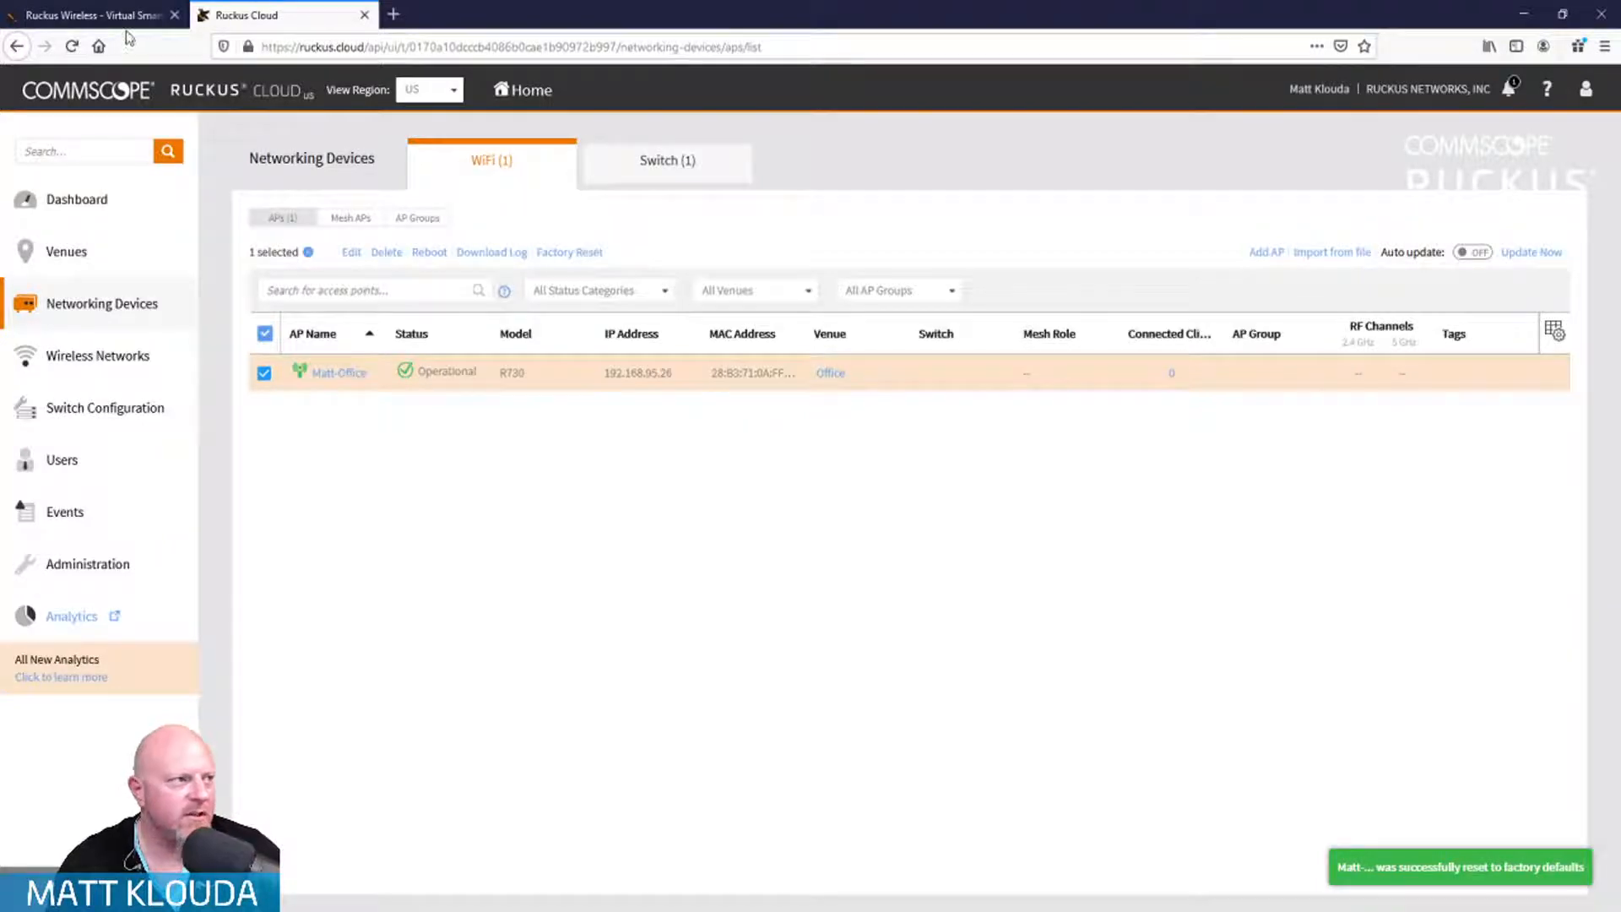
pyautogui.click(102, 15)
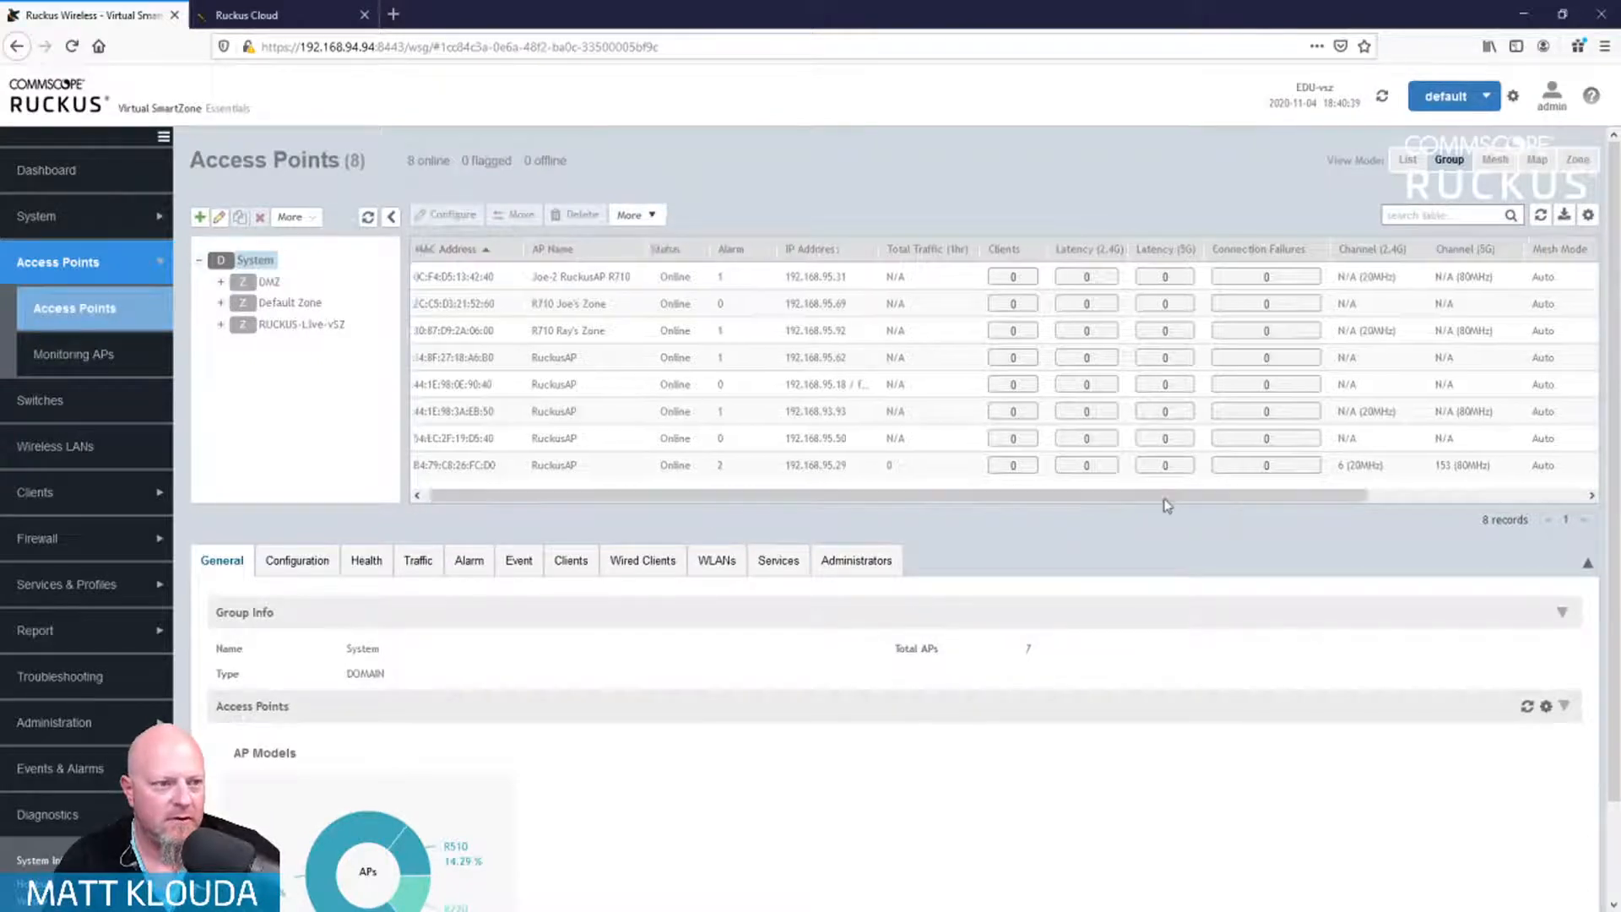
# Step: Open AP 44:1E:98:0E:90:40's details and review it: R600 at 192.168.95.18, in Discovery status
pyautogui.moveTo(1165, 500); pyautogui.dragTo(930, 500)
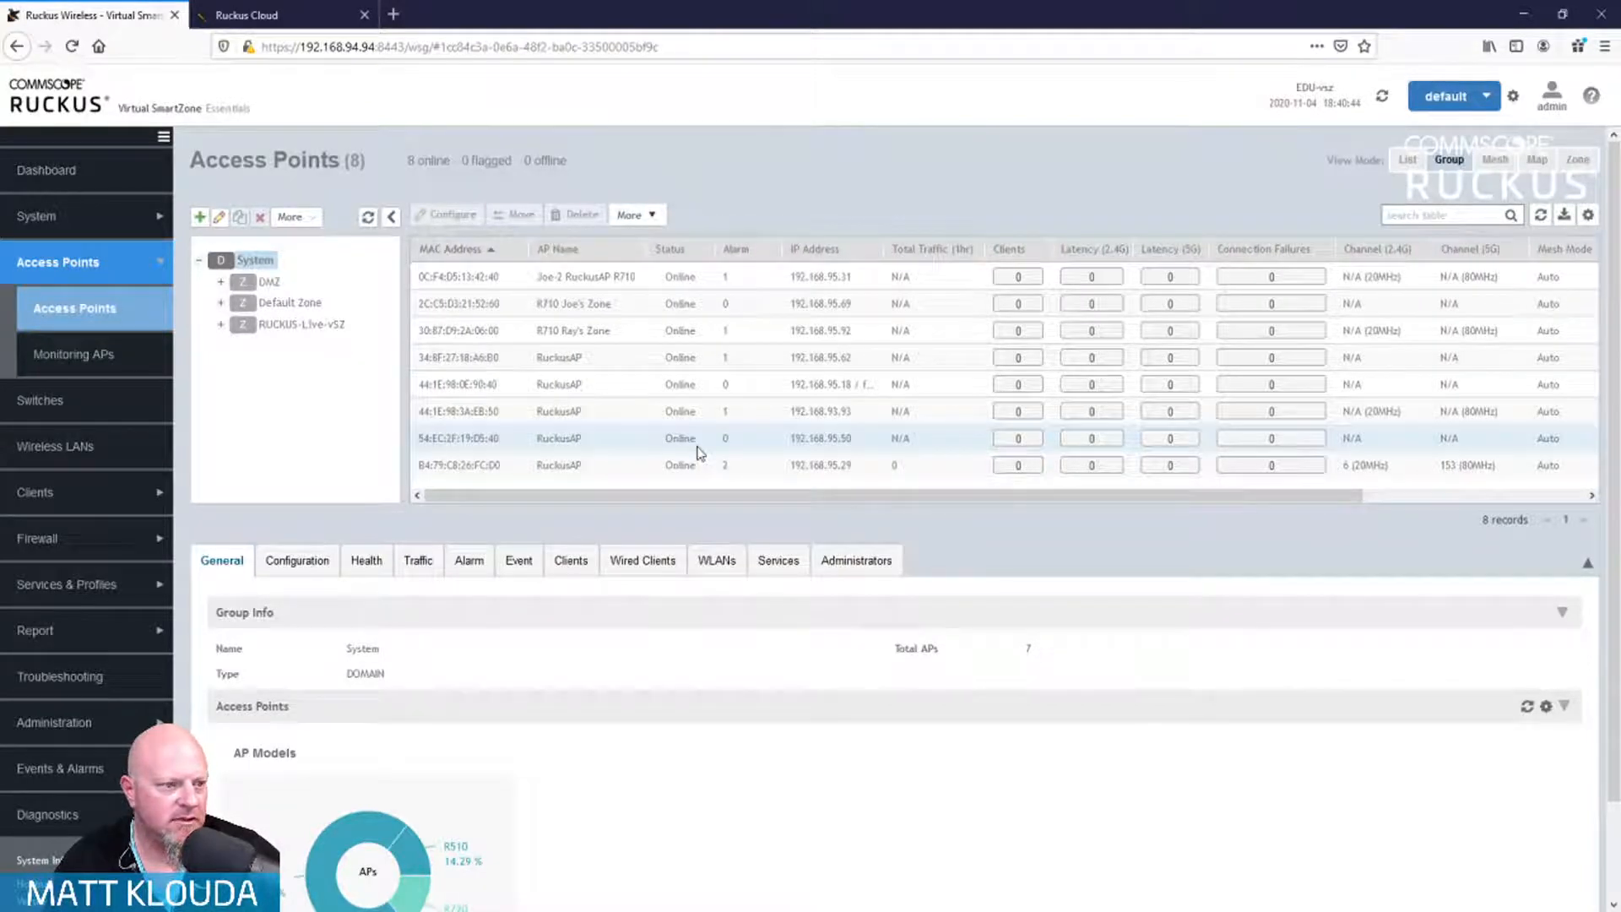
pyautogui.click(697, 449)
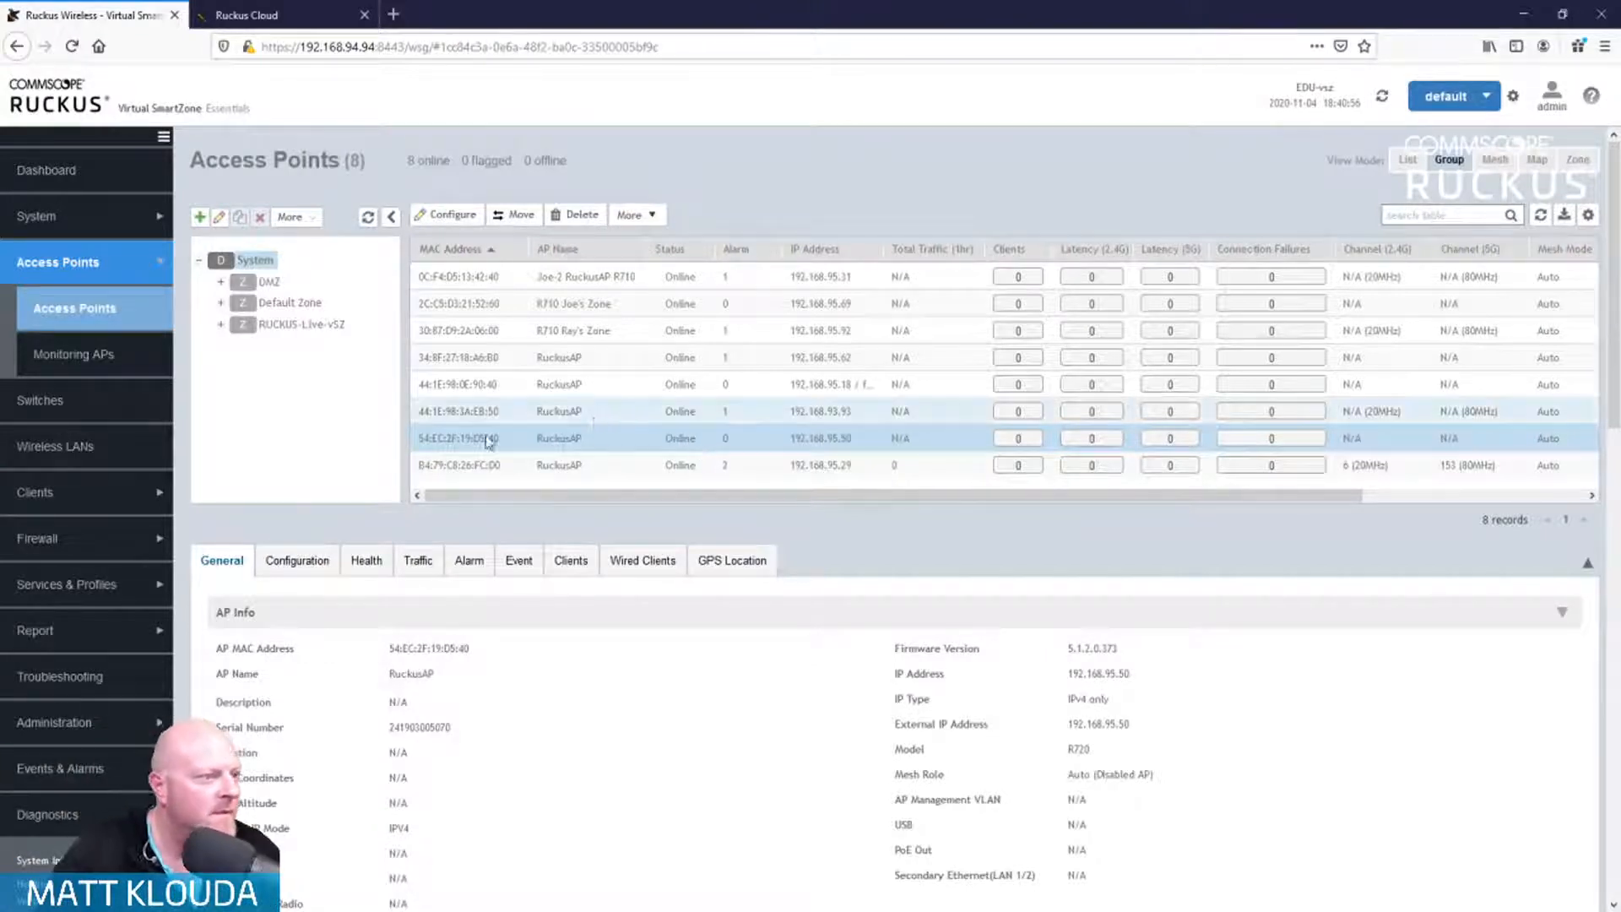
pyautogui.click(510, 385)
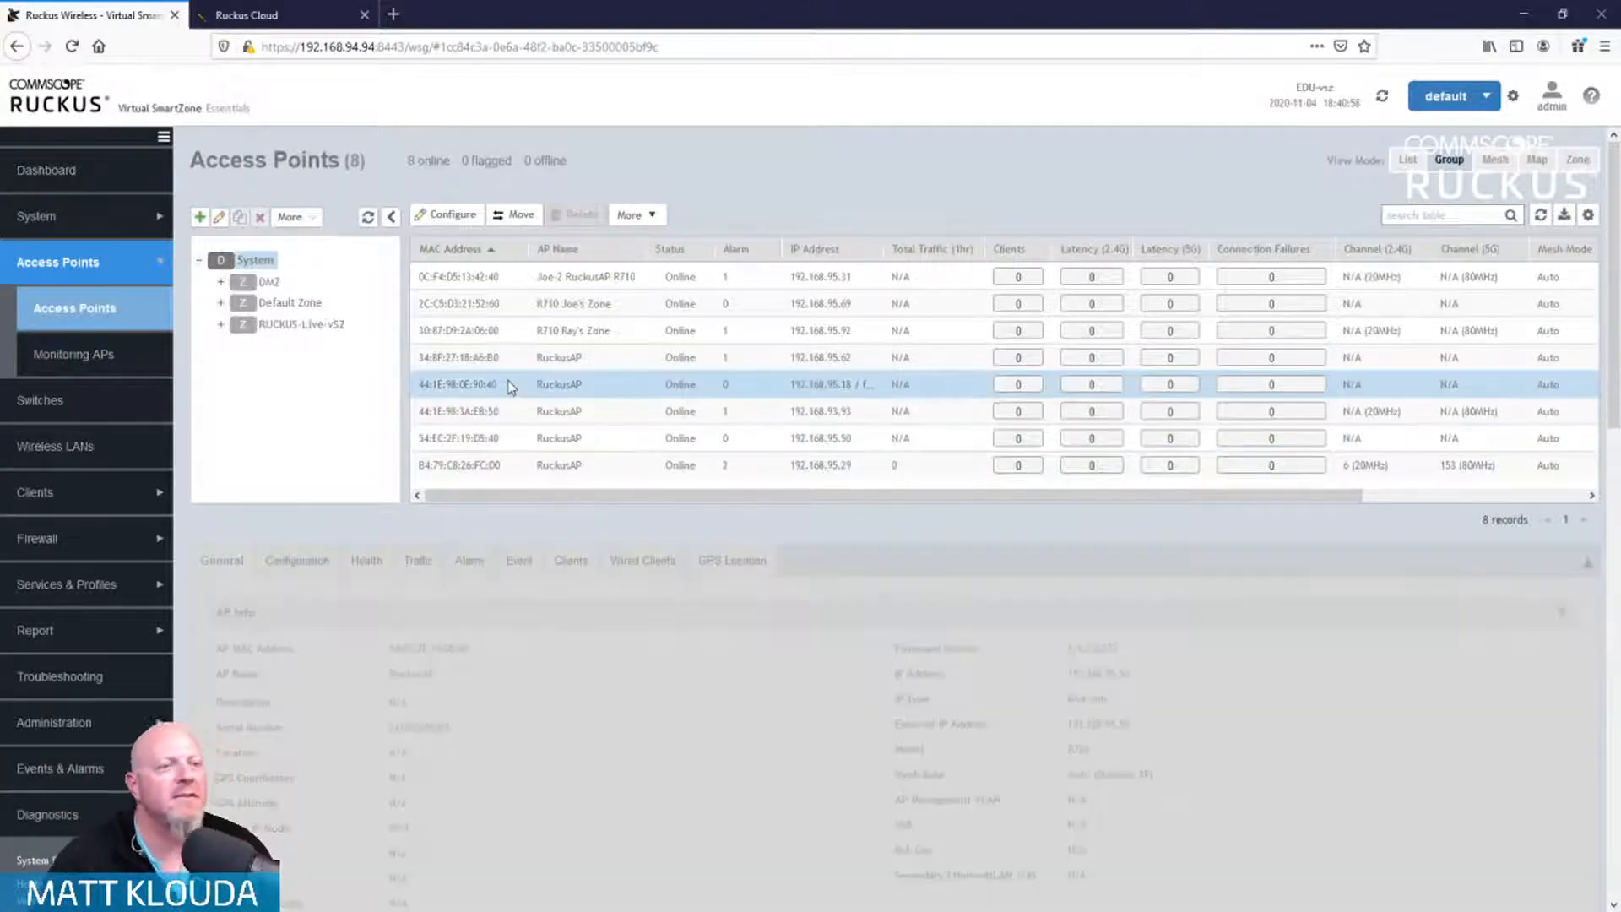
pyautogui.scroll(-1, 754, 794)
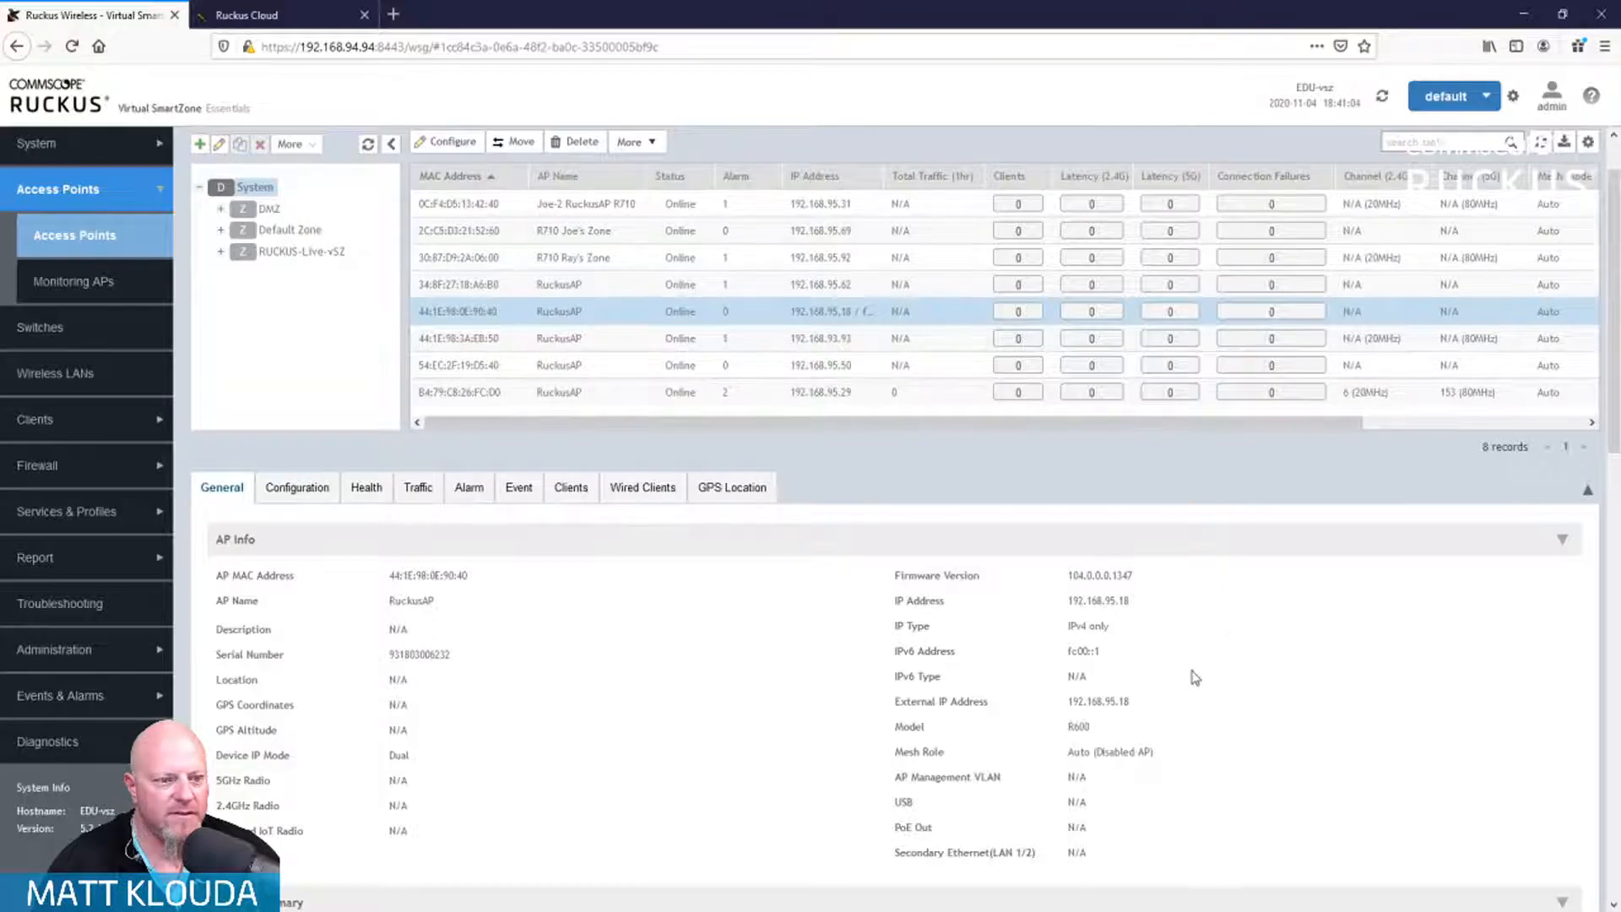
pyautogui.scroll(-3, 1183, 667)
pyautogui.scroll(-2, 1183, 668)
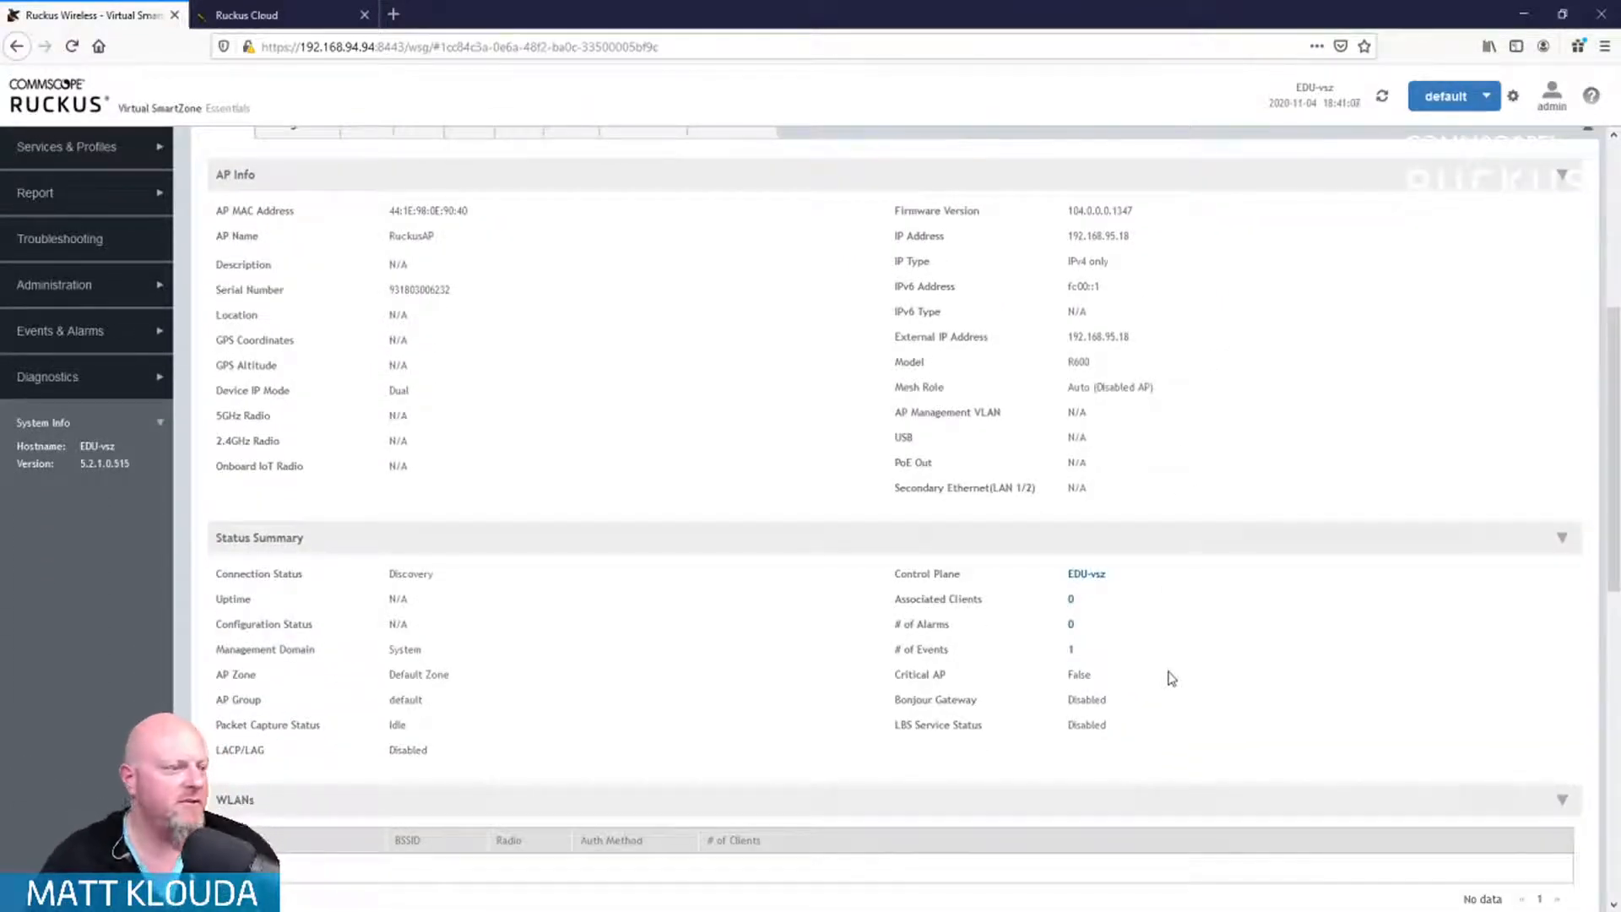
pyautogui.scroll(-3, 687, 641)
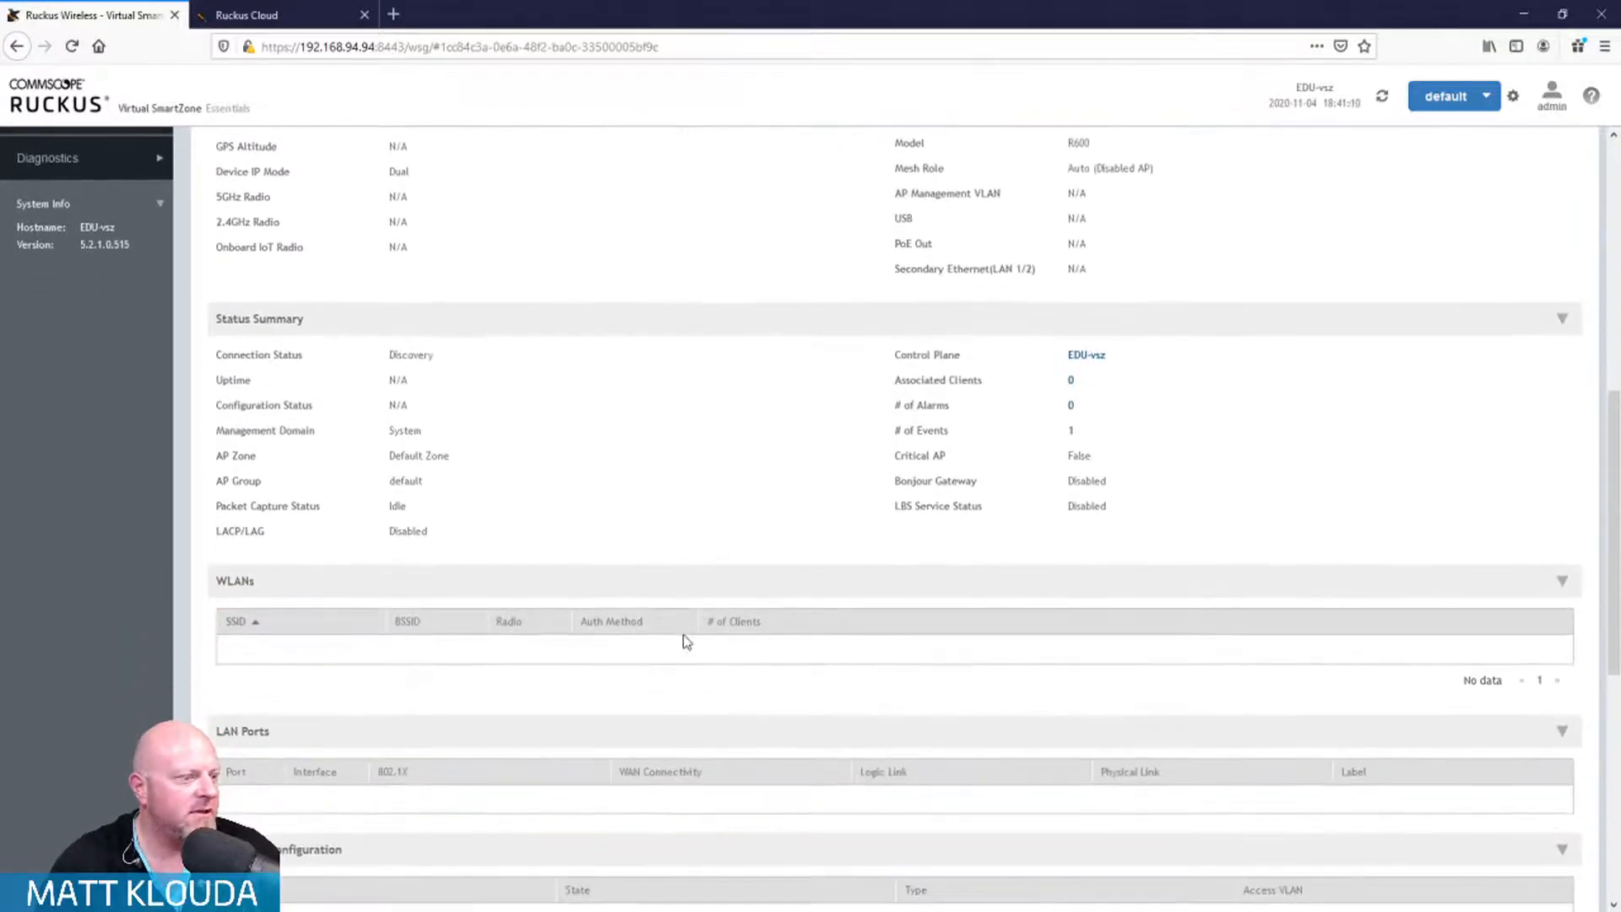
pyautogui.scroll(5, 687, 642)
pyautogui.scroll(4, 672, 620)
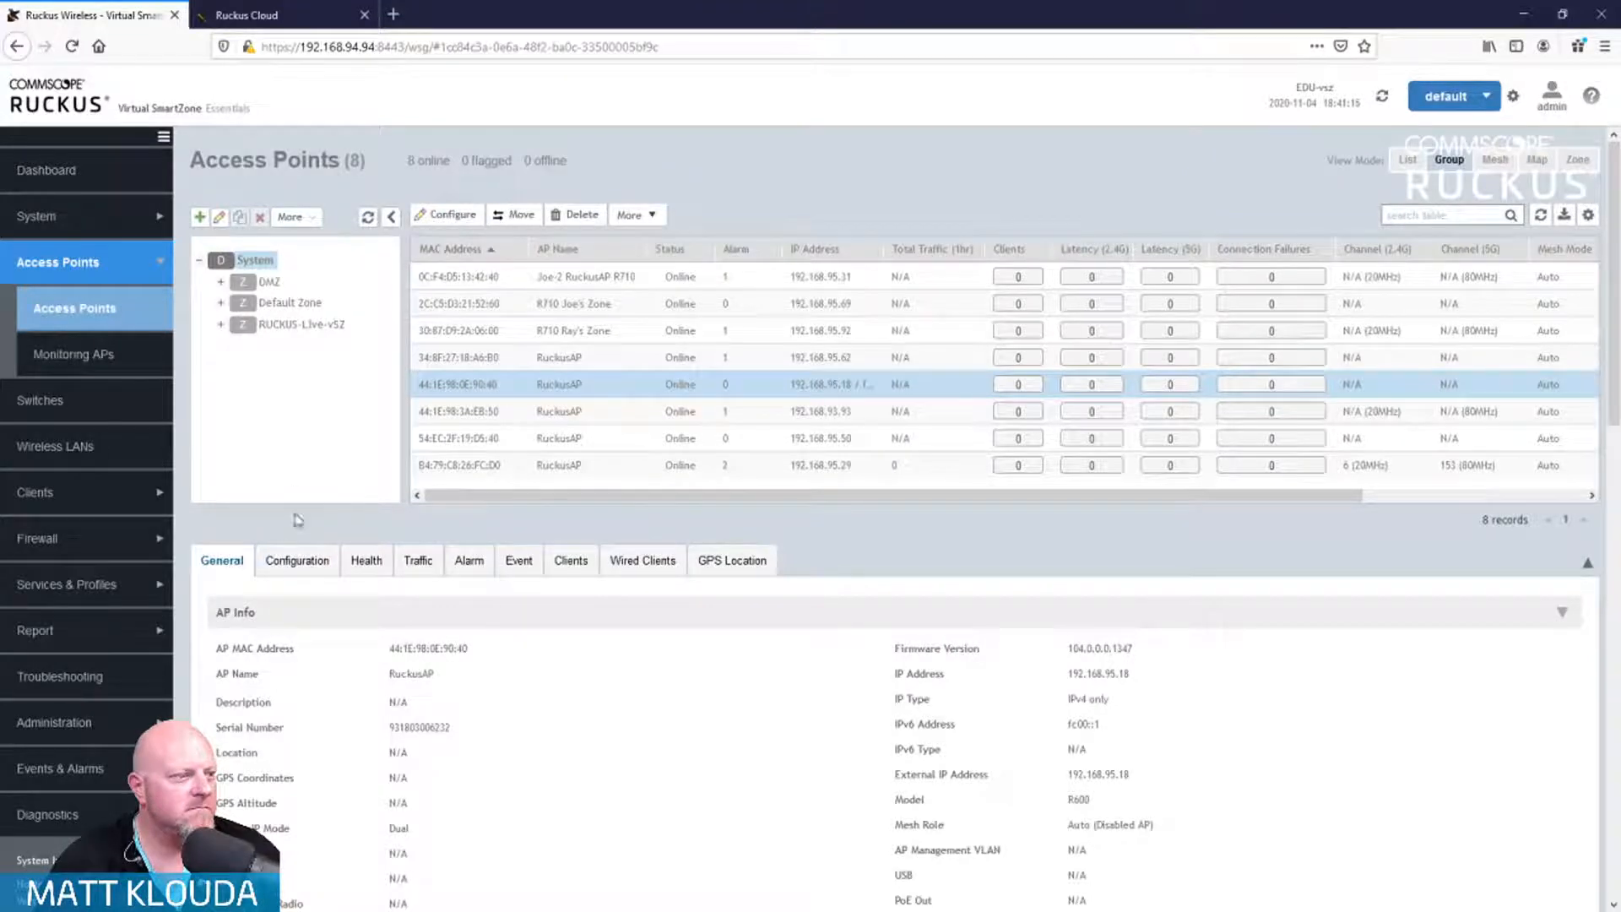
# Step: Rename AP 44:1E:98:0E:90:40 from RuckusAP to Matt-R600 and save
pyautogui.click(293, 568)
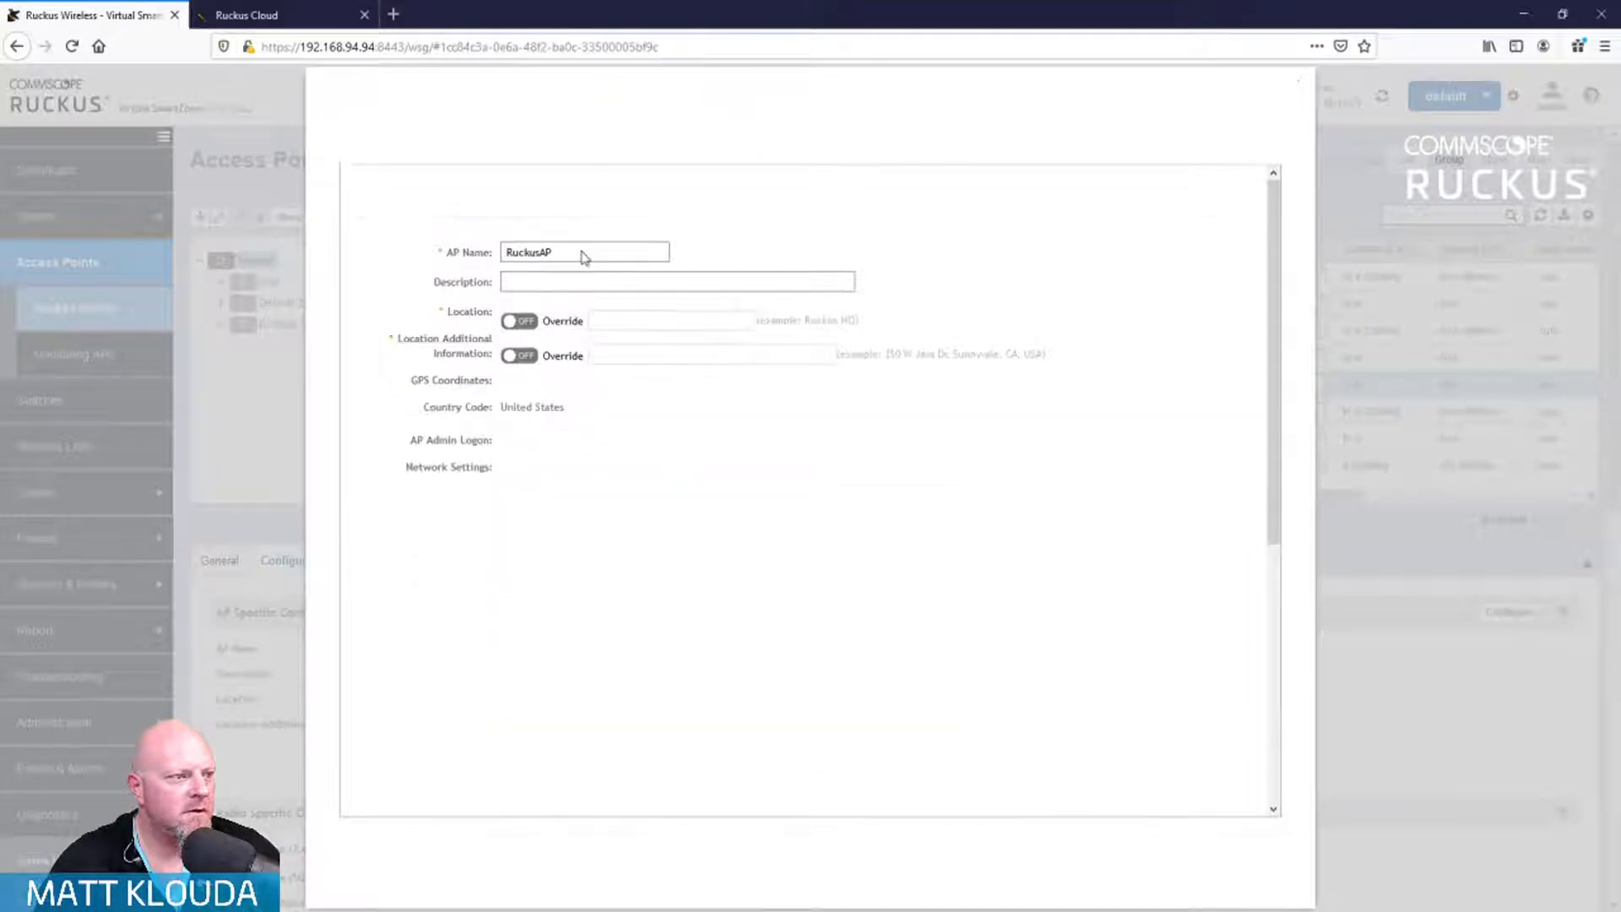
pyautogui.click(581, 255)
pyautogui.moveTo(581, 255); pyautogui.dragTo(427, 246)
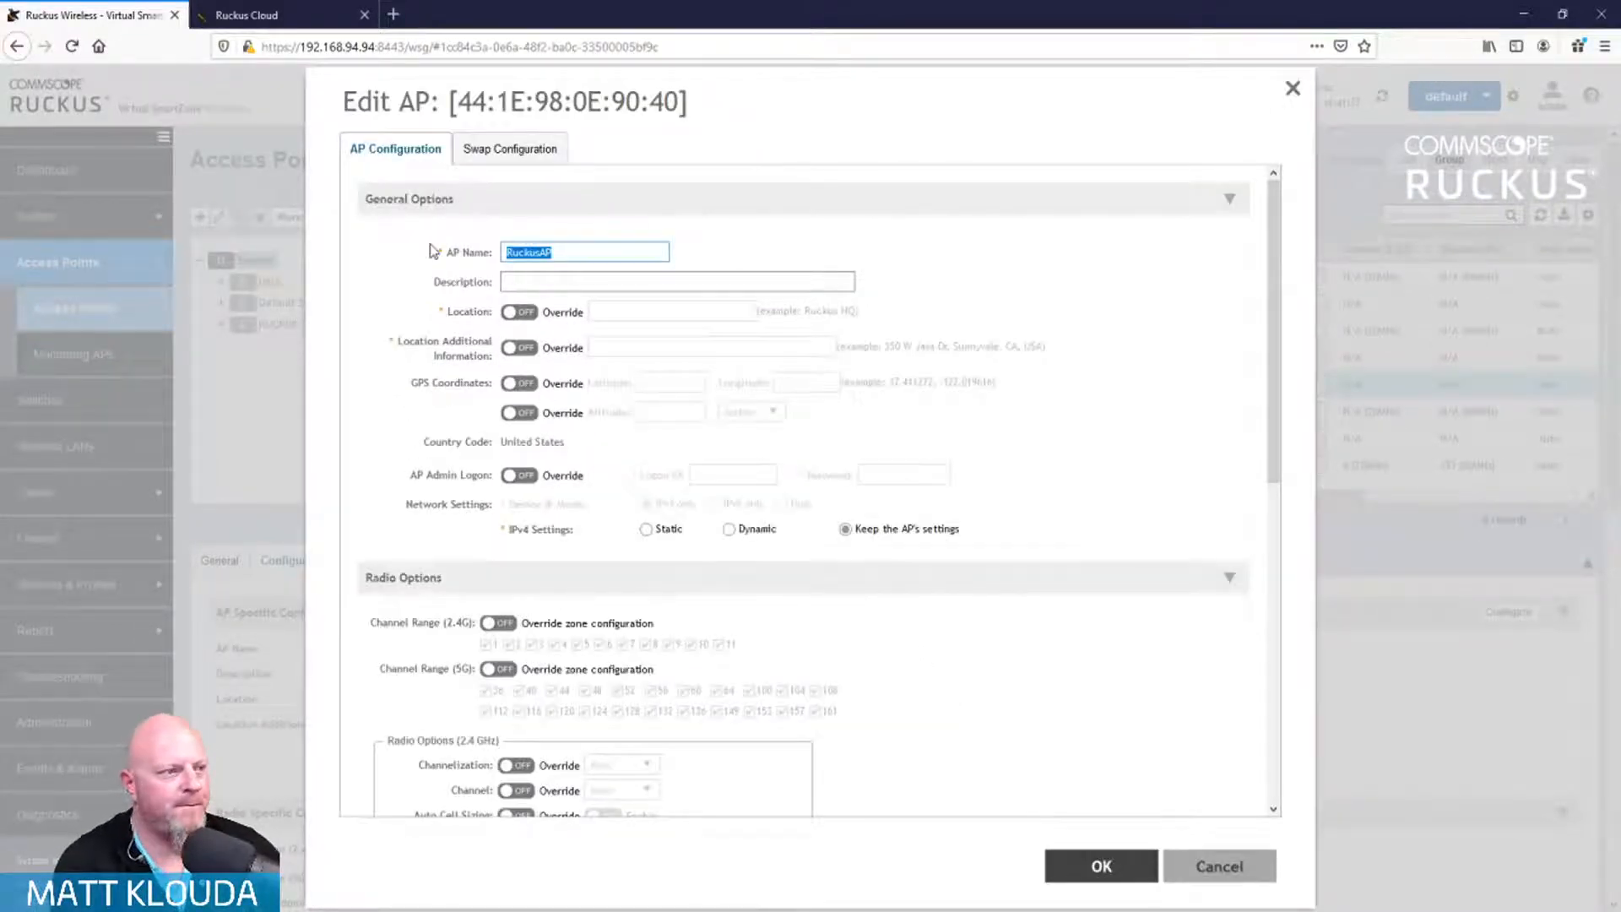
pyautogui.write('Matt-R6700')
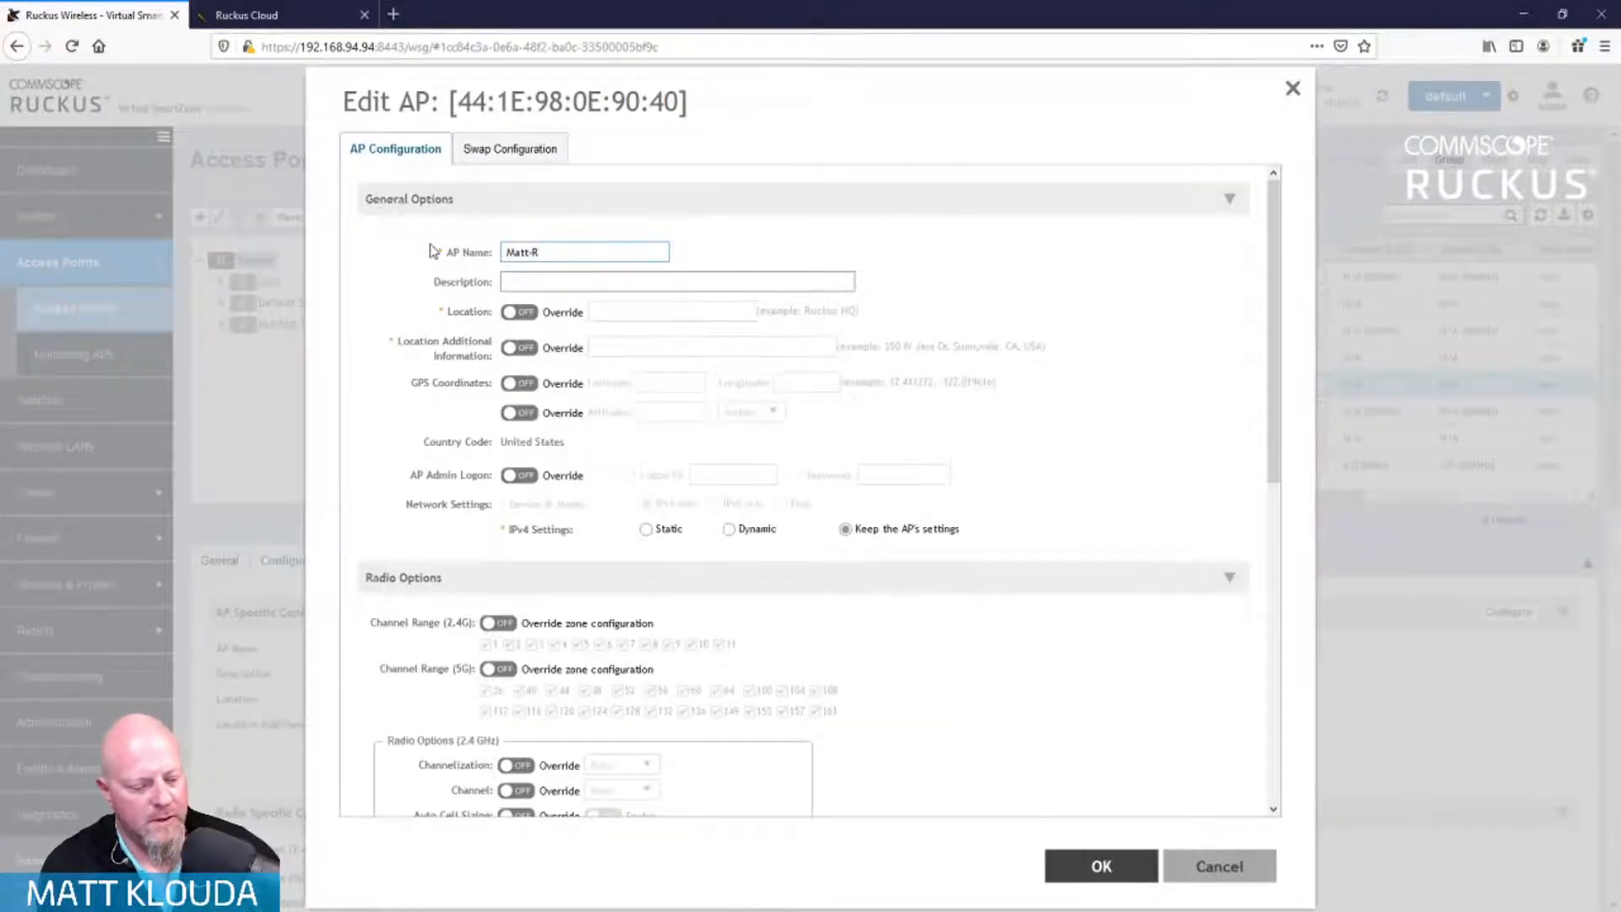
pyautogui.press('BackSpace')
pyautogui.press('BackSpace')
pyautogui.press('BackSpace')
pyautogui.press('BackSpace')
pyautogui.write('600')
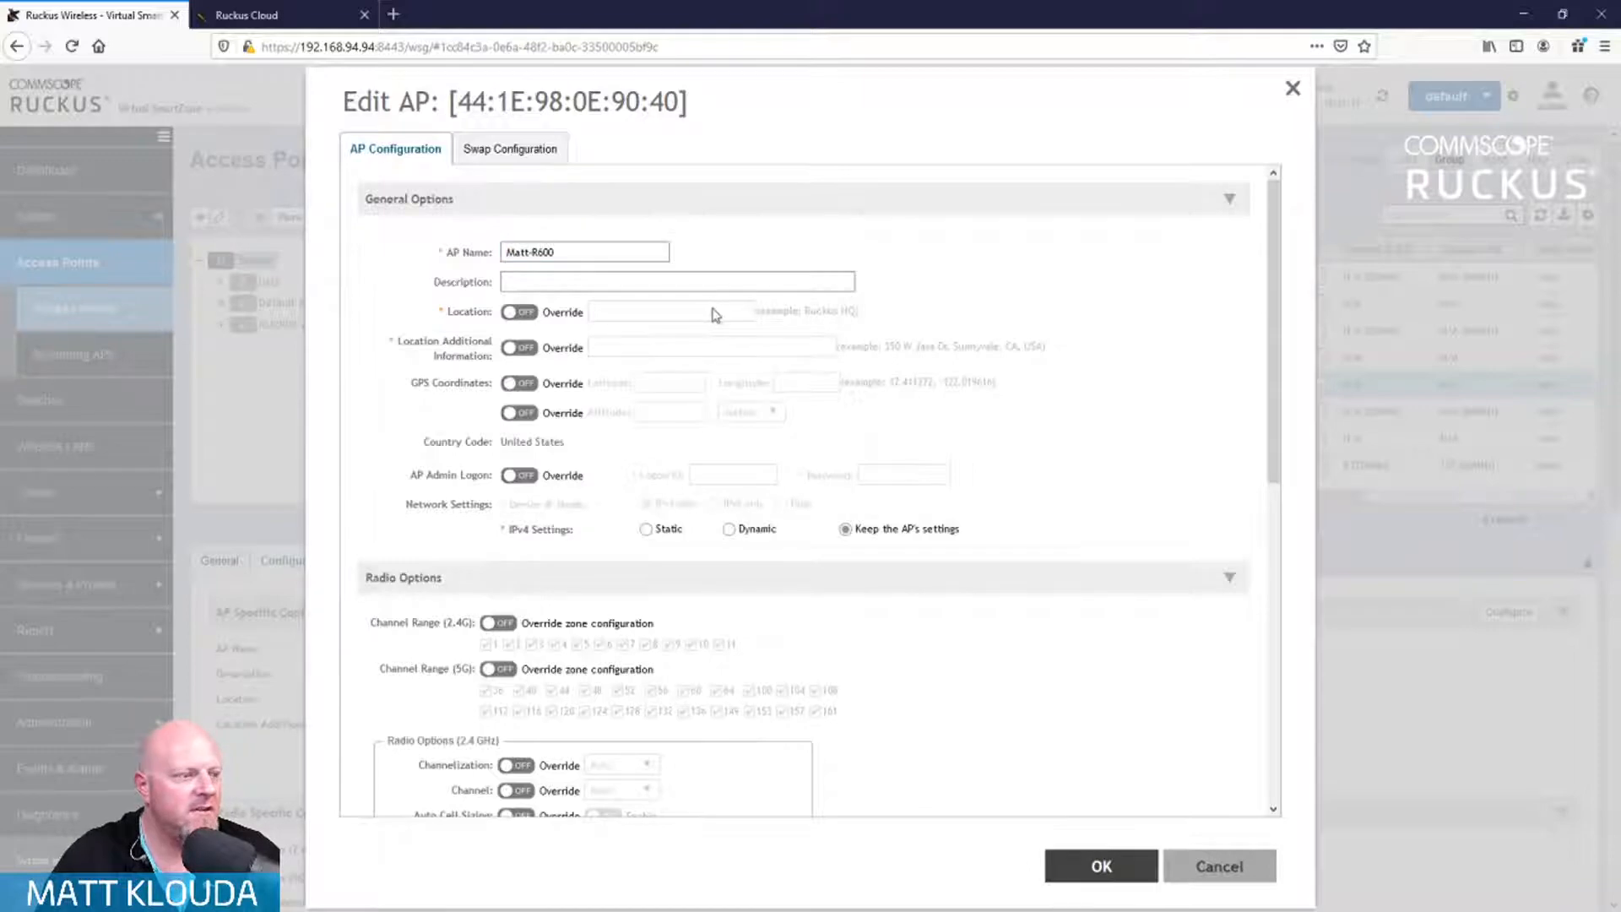
pyautogui.press('Return')
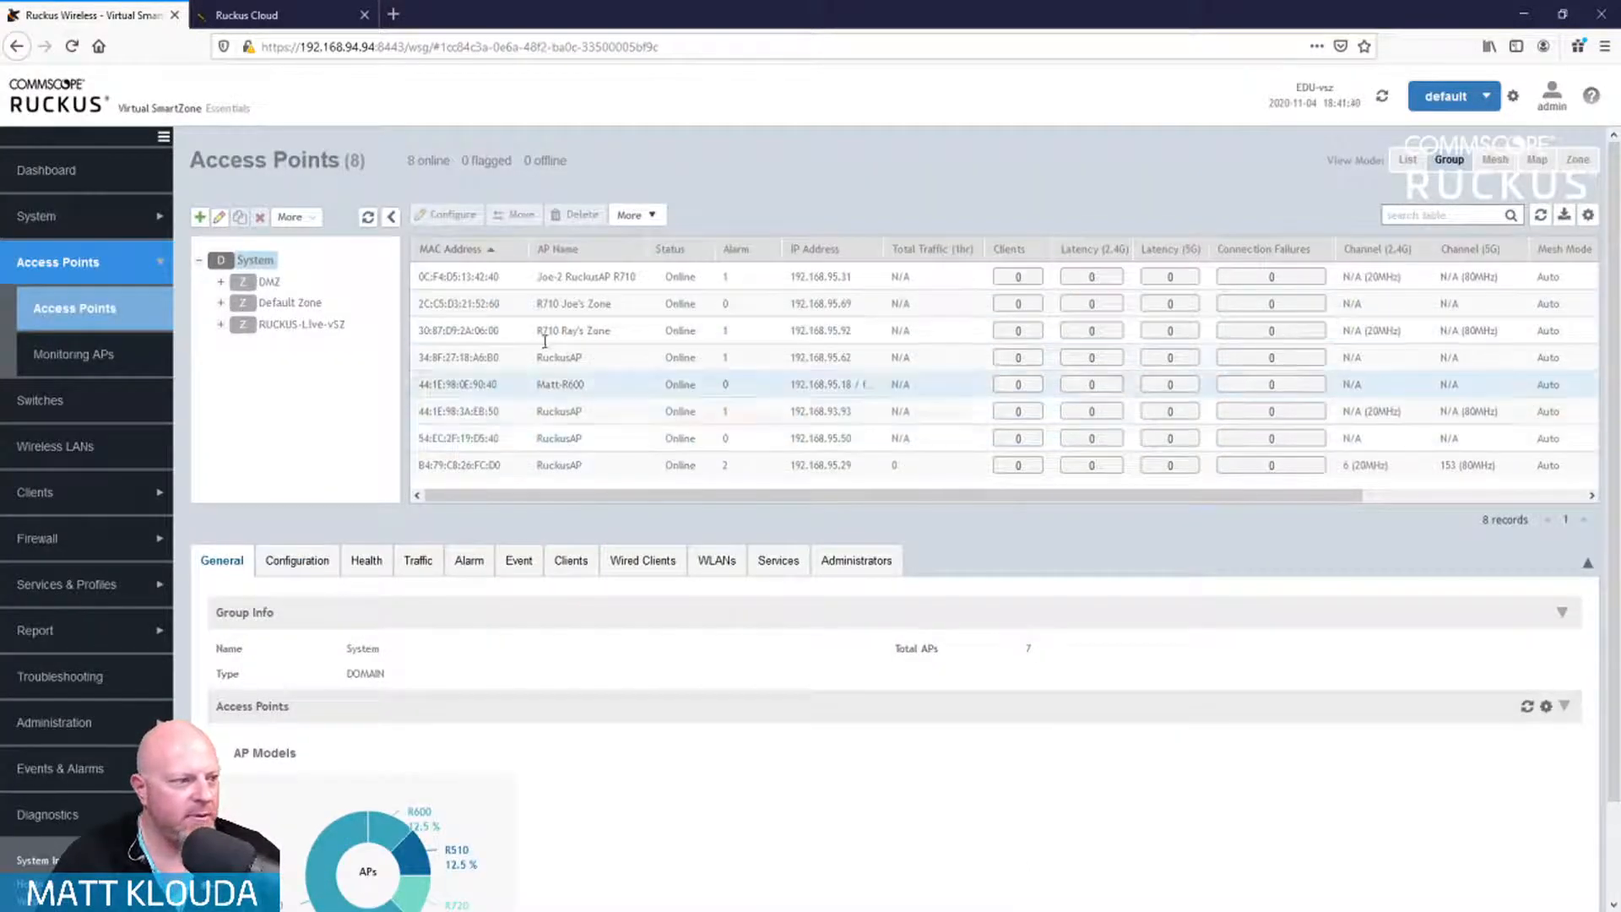
# Step: Move the Matt-R600 AP to the RUCKUS-Live-vSZ destination zone and confirm the move
pyautogui.click(617, 387)
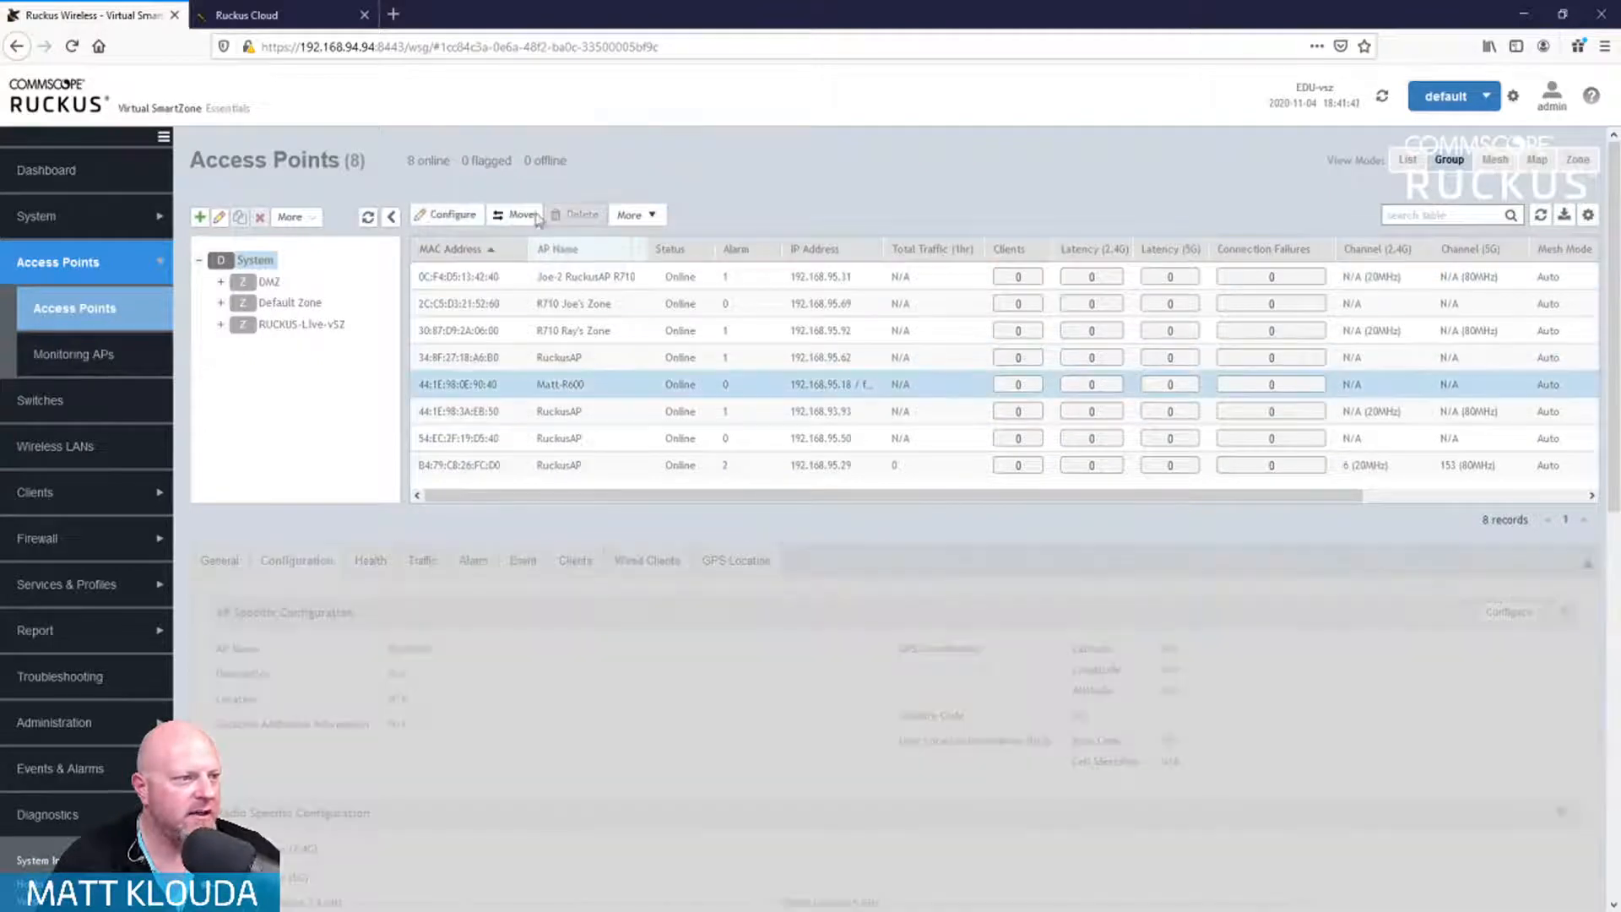
pyautogui.click(524, 216)
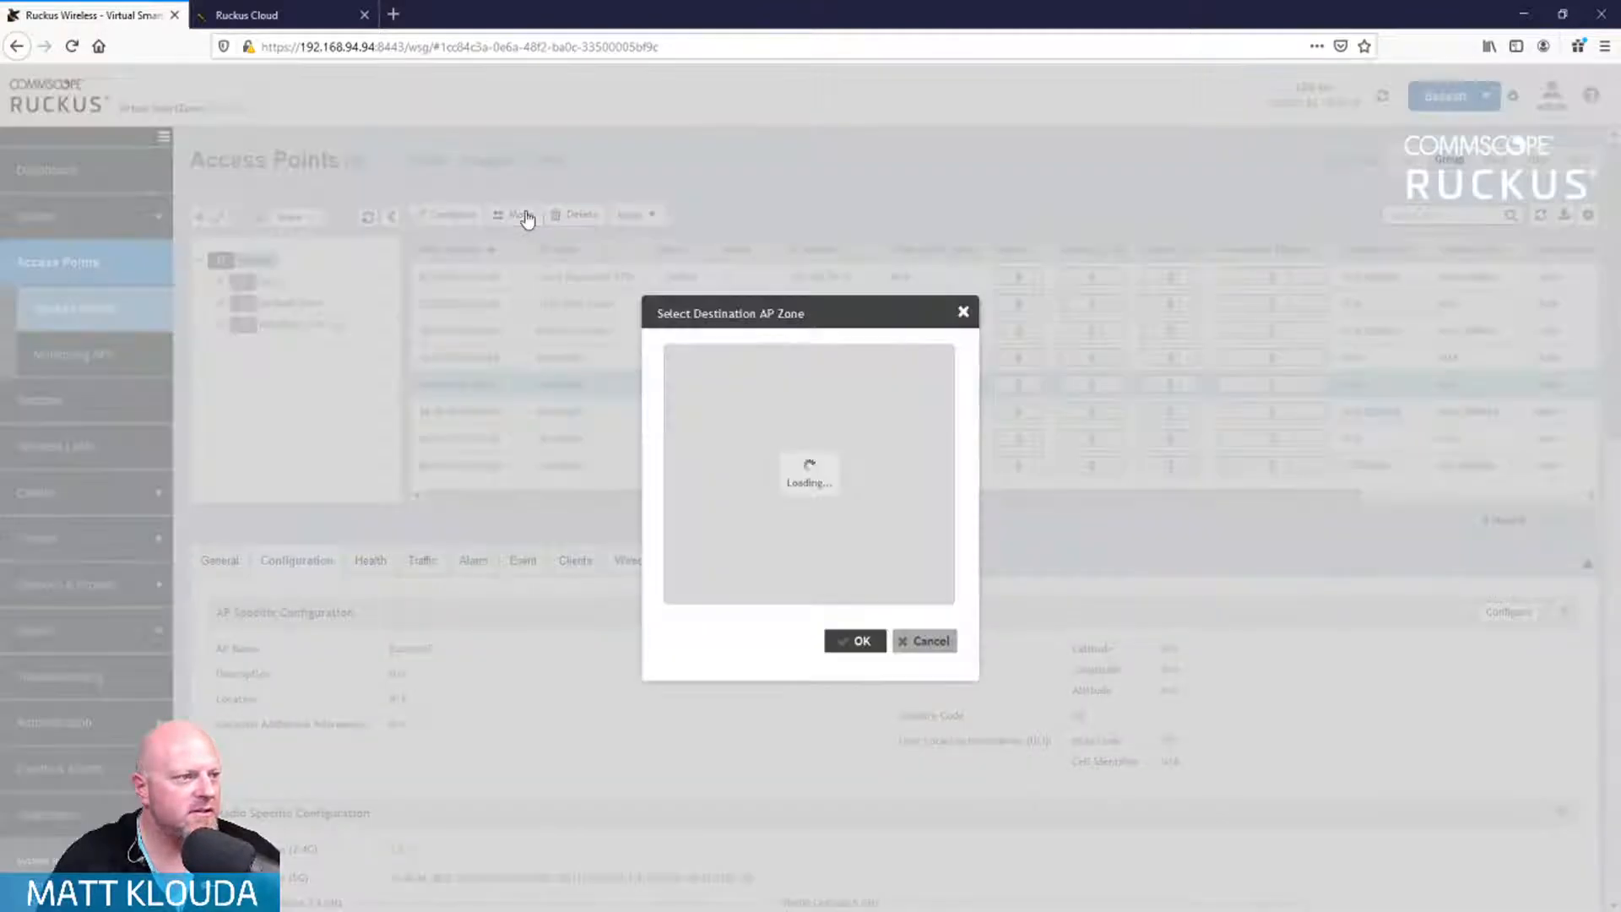
pyautogui.click(754, 435)
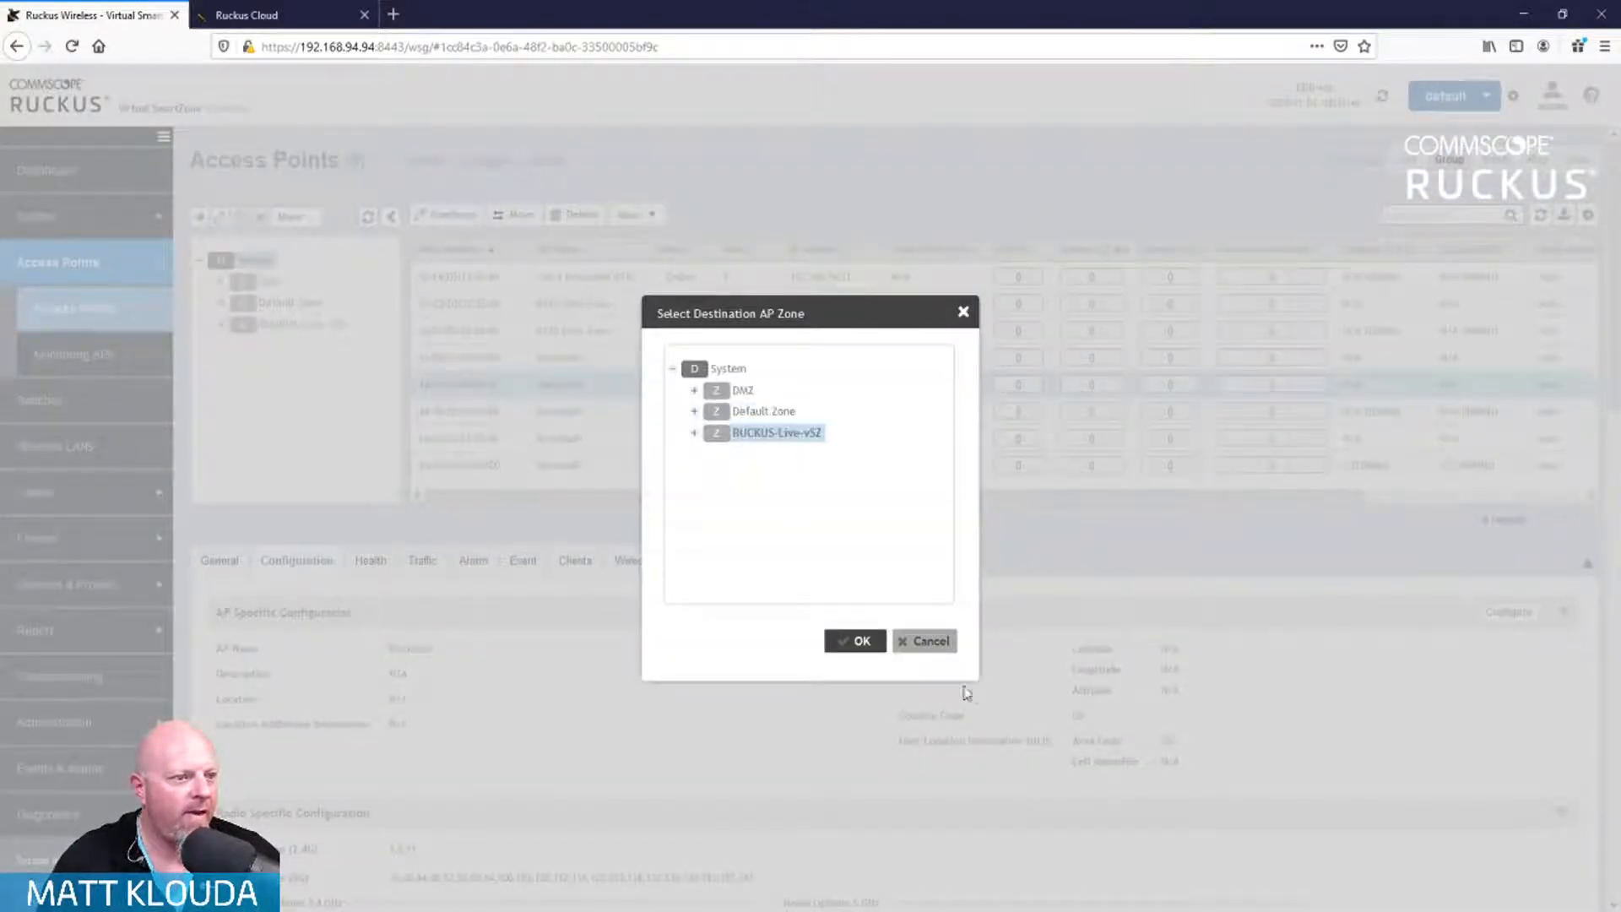
pyautogui.click(853, 642)
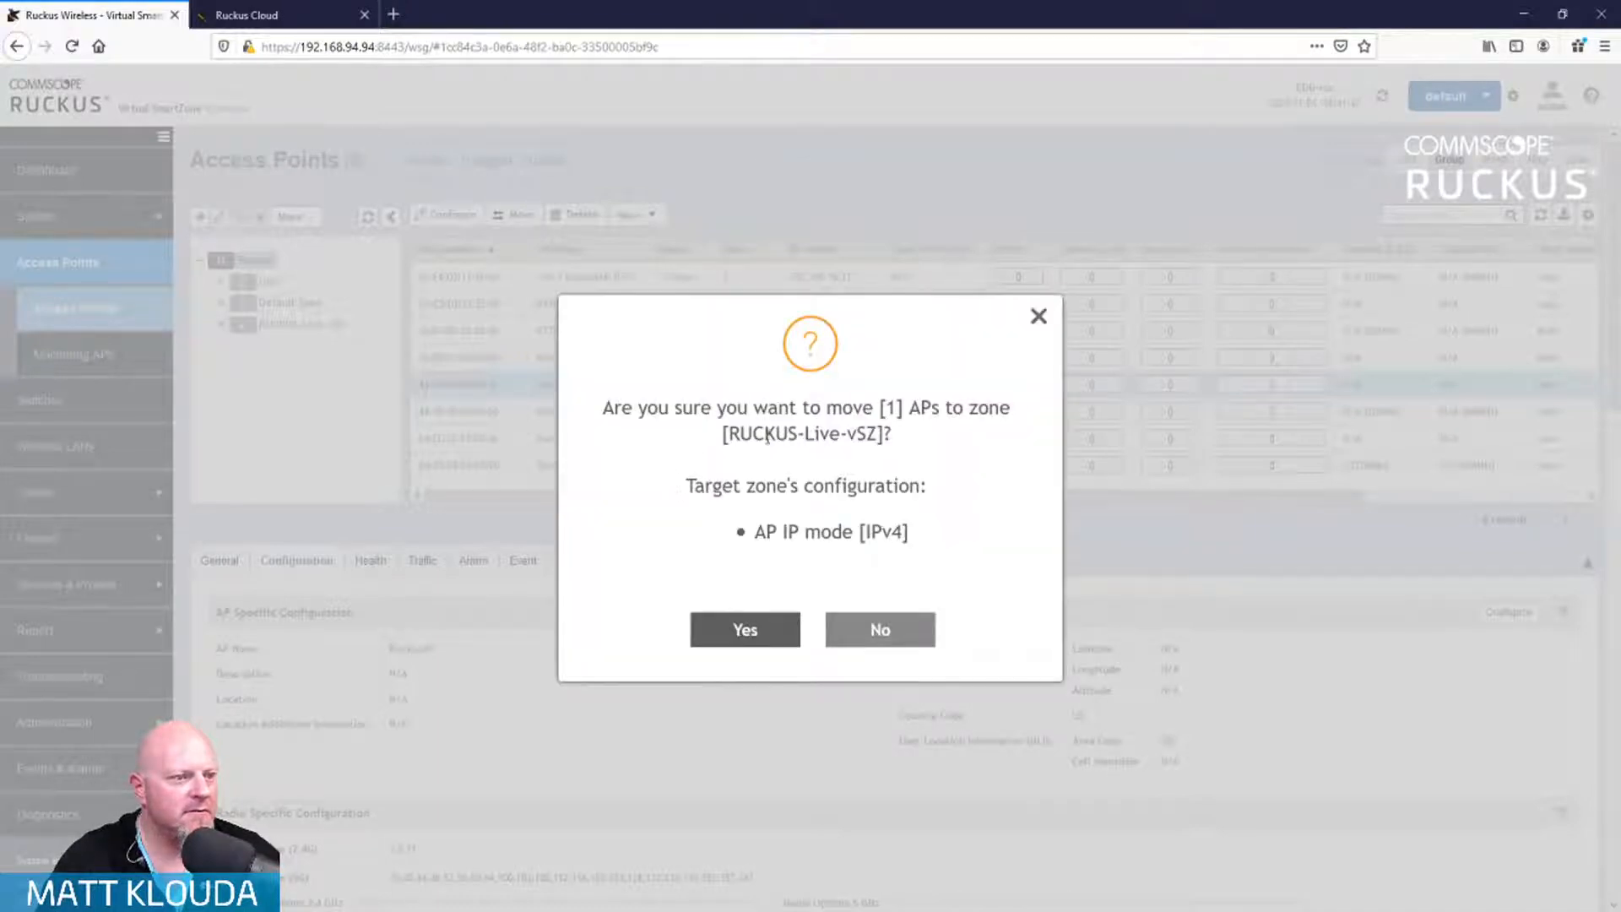
pyautogui.click(745, 629)
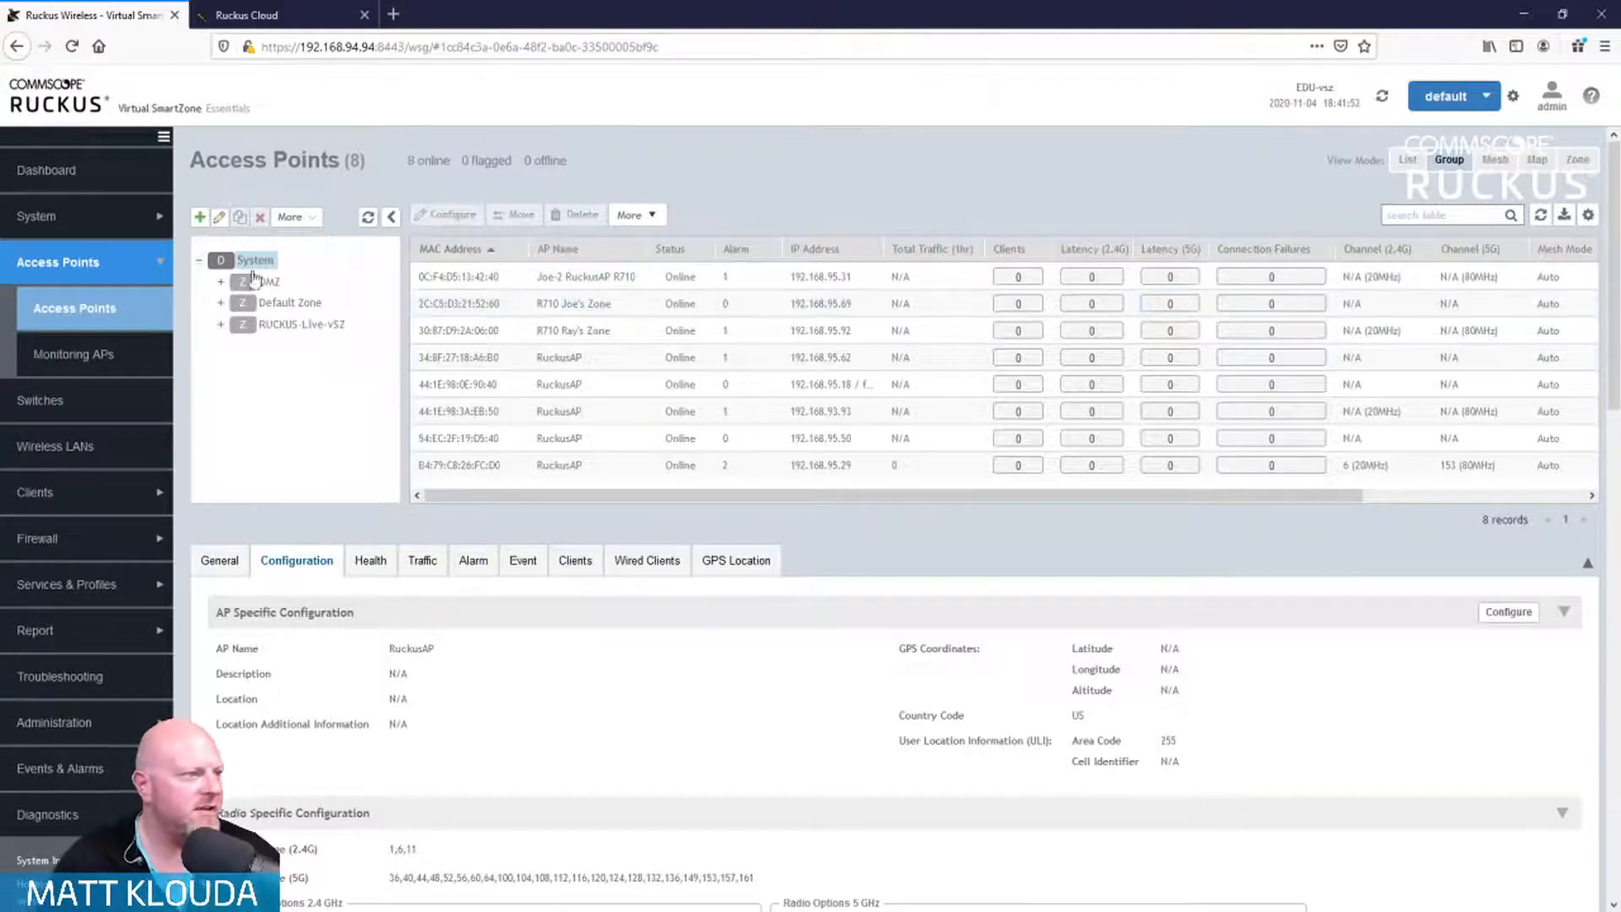
# Step: Browse Default Zone, then RUCKUS-Live-vSZ, and open AP B4:79:C8:26:FC:D0's details
pyautogui.click(277, 302)
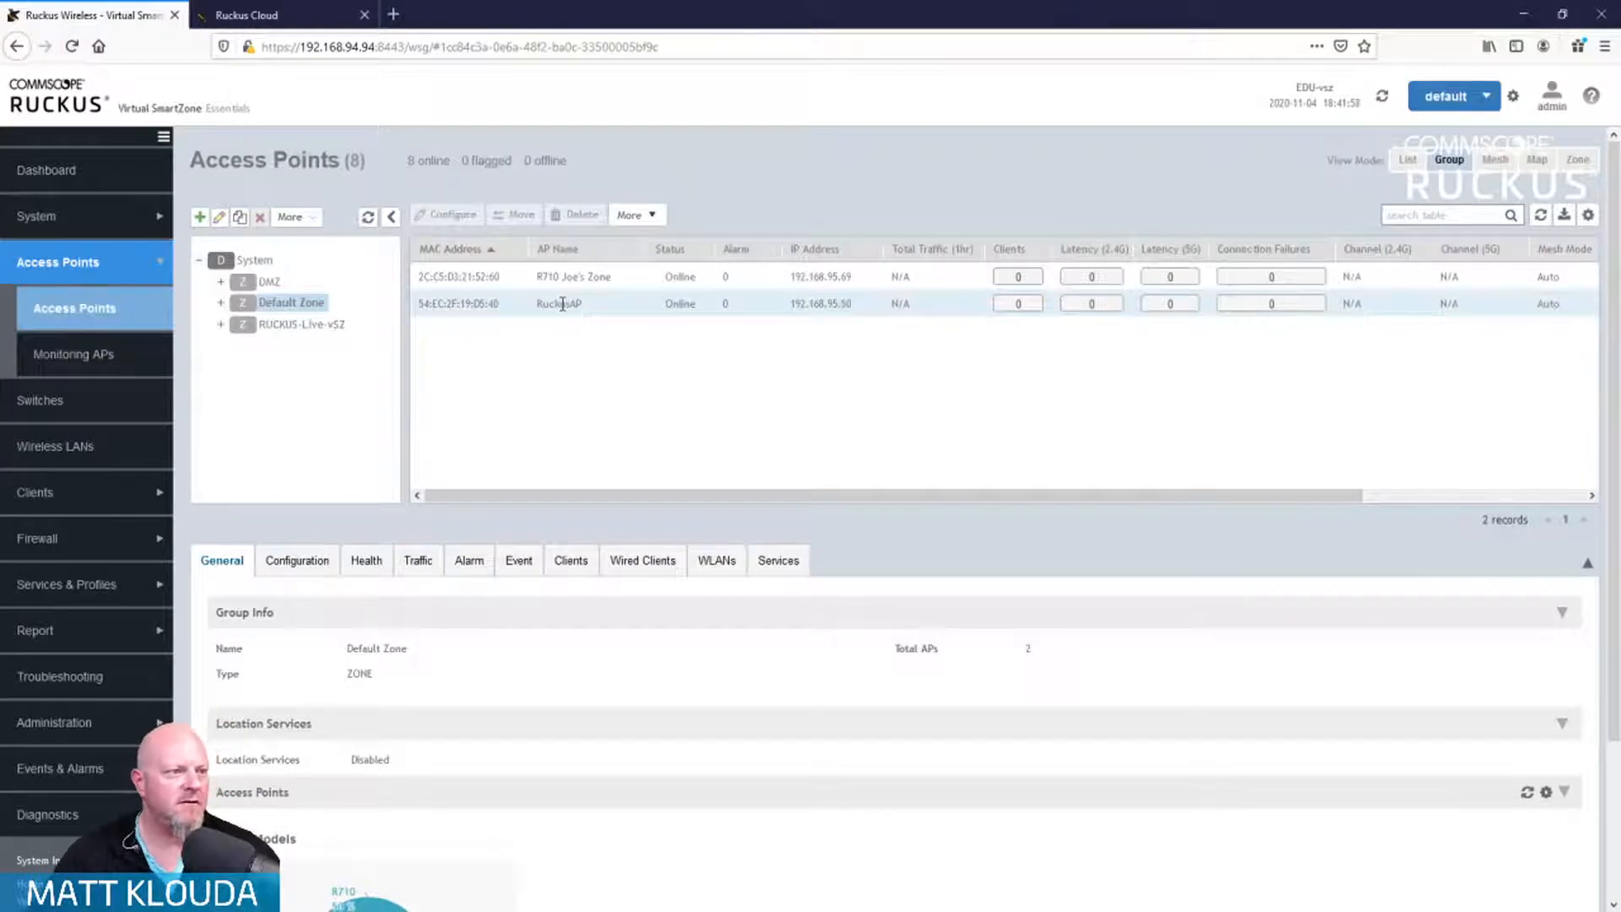
pyautogui.click(301, 325)
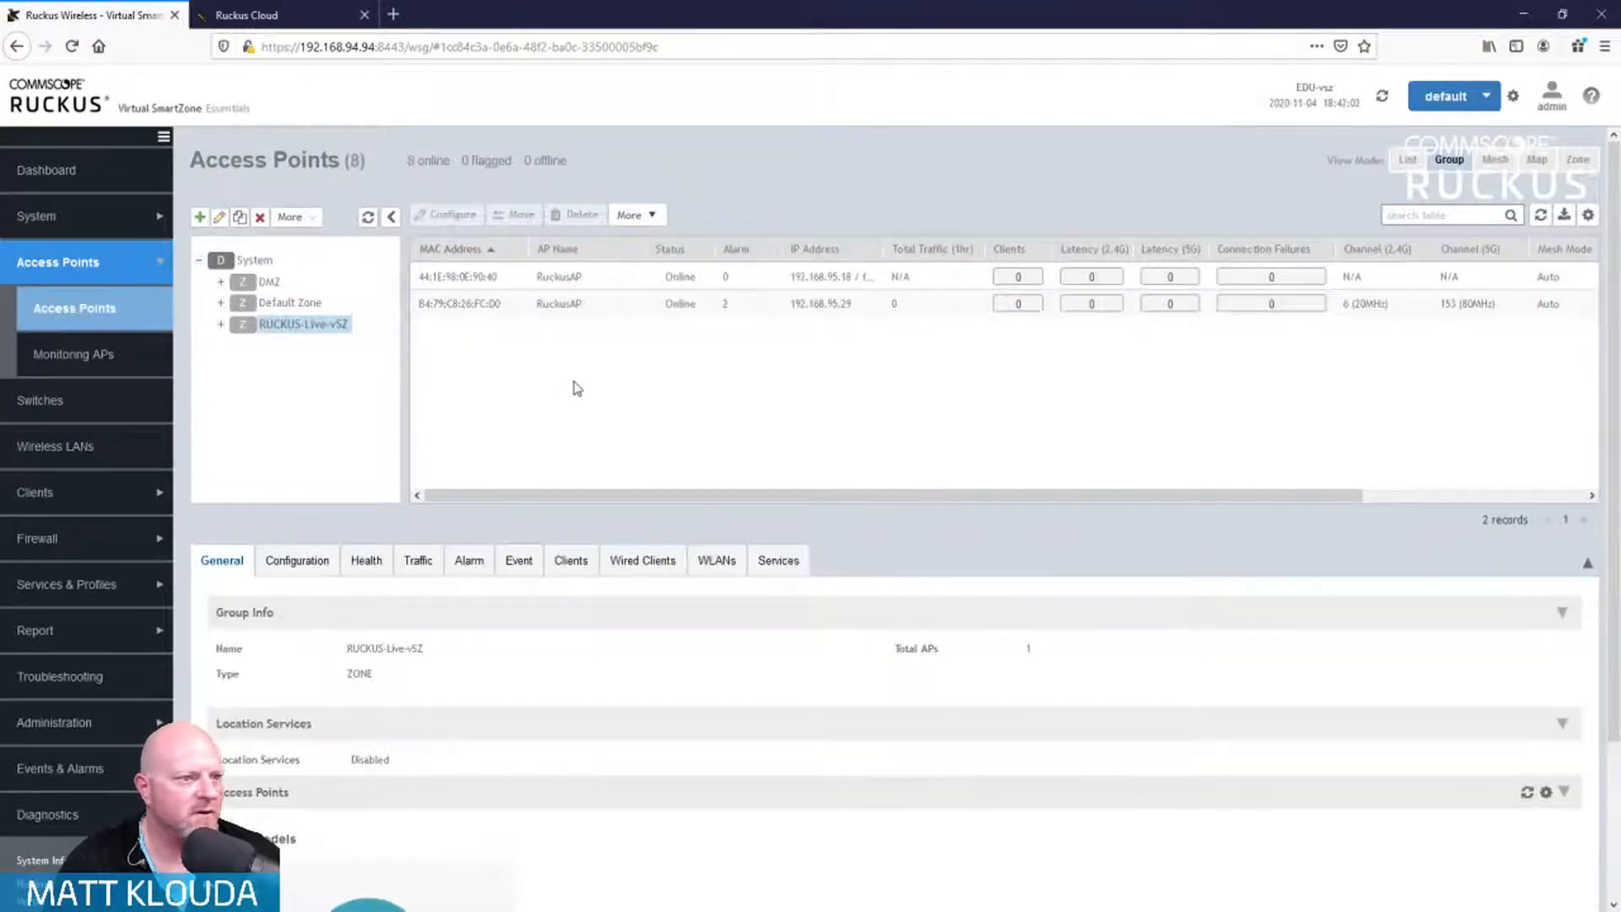
pyautogui.click(581, 306)
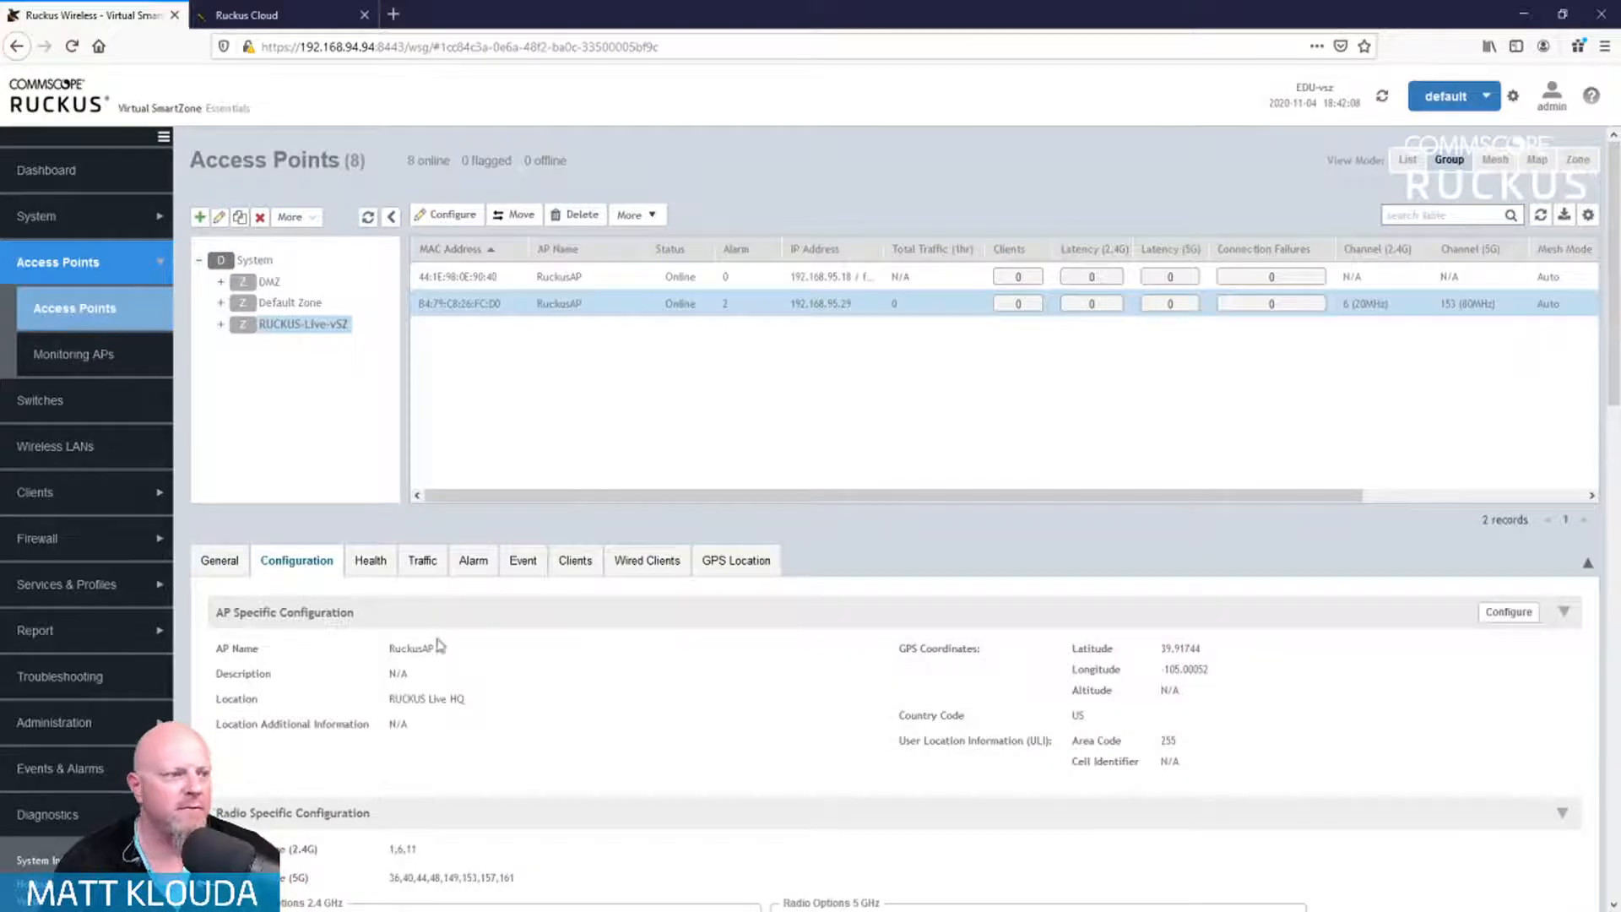
# Step: Edit AP B4:79:C8:26:FC:D0 and replace its AP Name with Matt-R510
pyautogui.click(1508, 613)
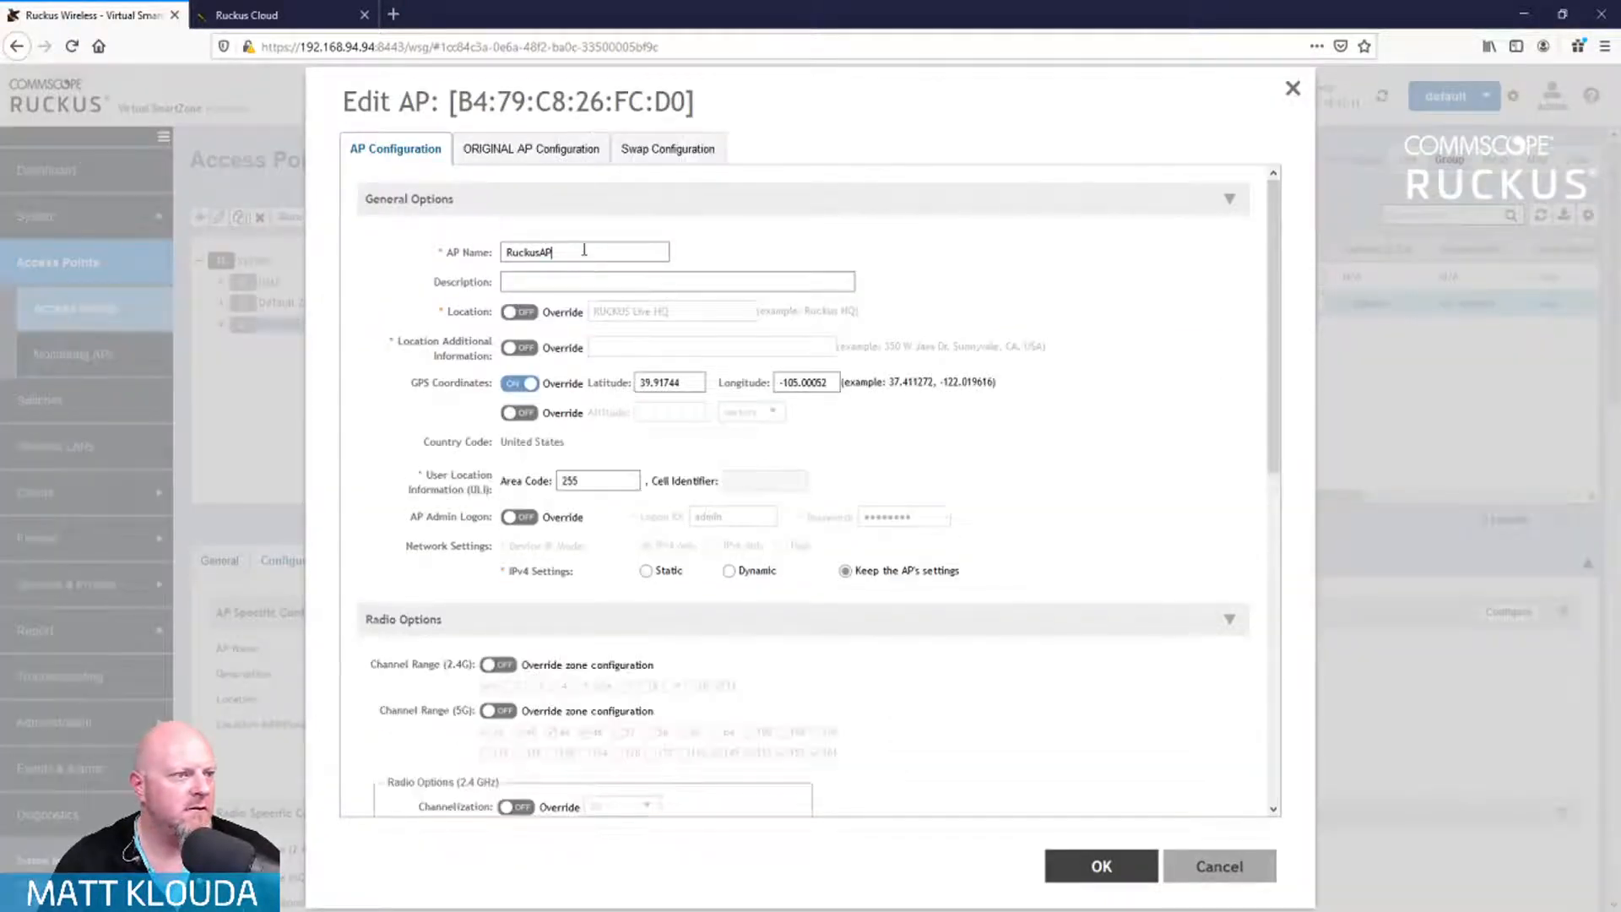
pyautogui.doubleClick(581, 253)
pyautogui.write('M')
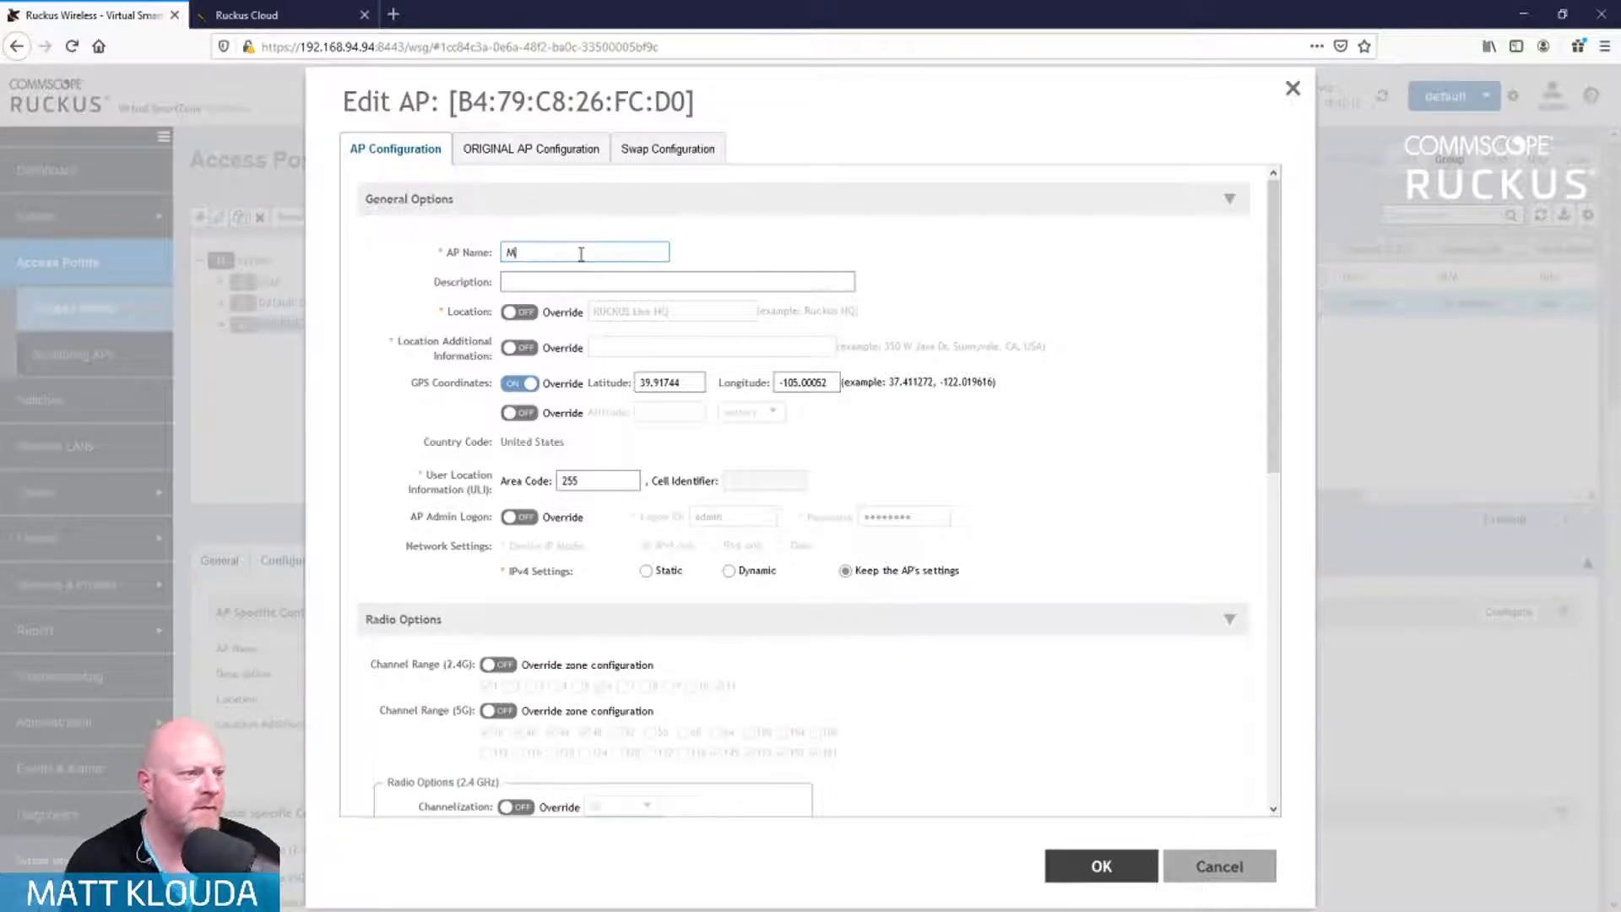
pyautogui.write('att-R')
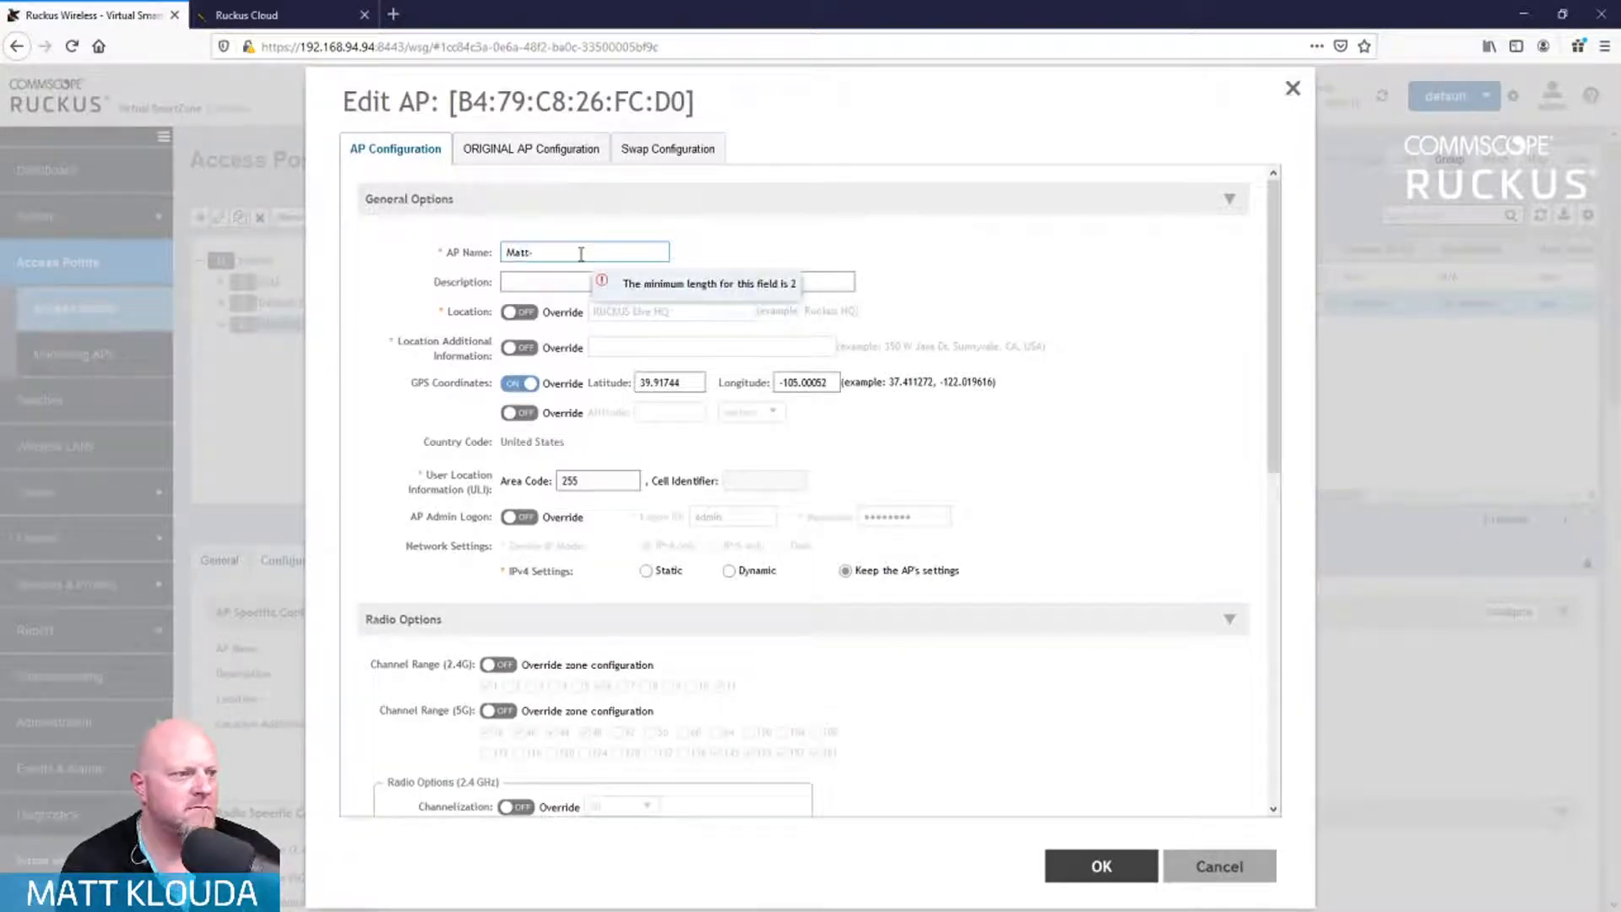
pyautogui.write('51')
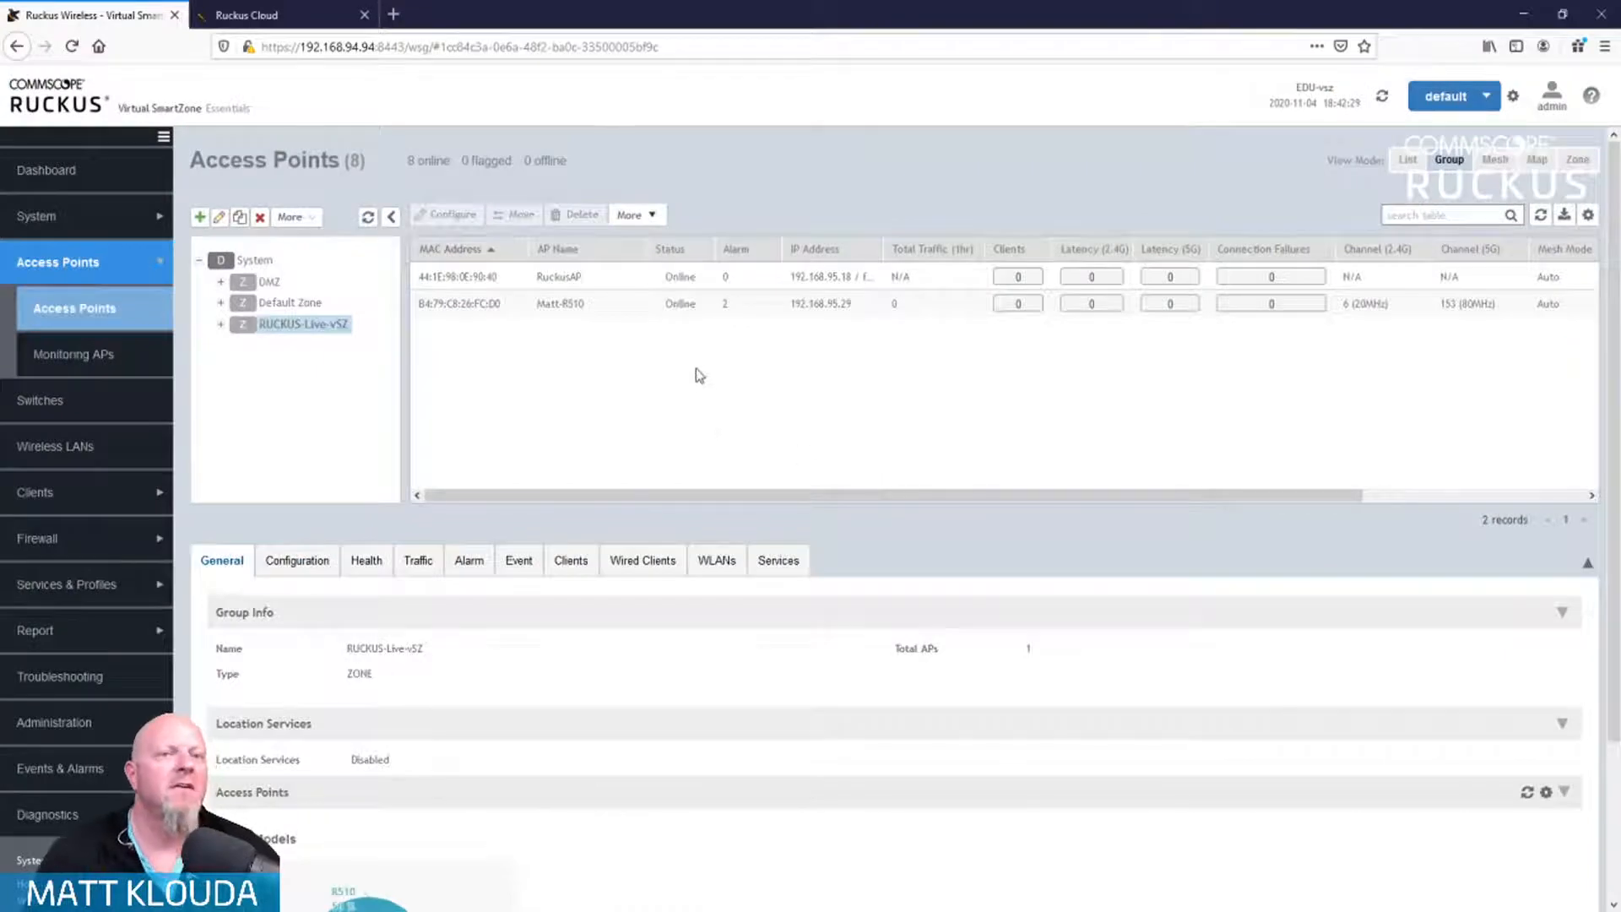
# Step: Open the RuckusAP access point and scroll through its Configuration tab down to Advanced Configuration
pyautogui.click(705, 278)
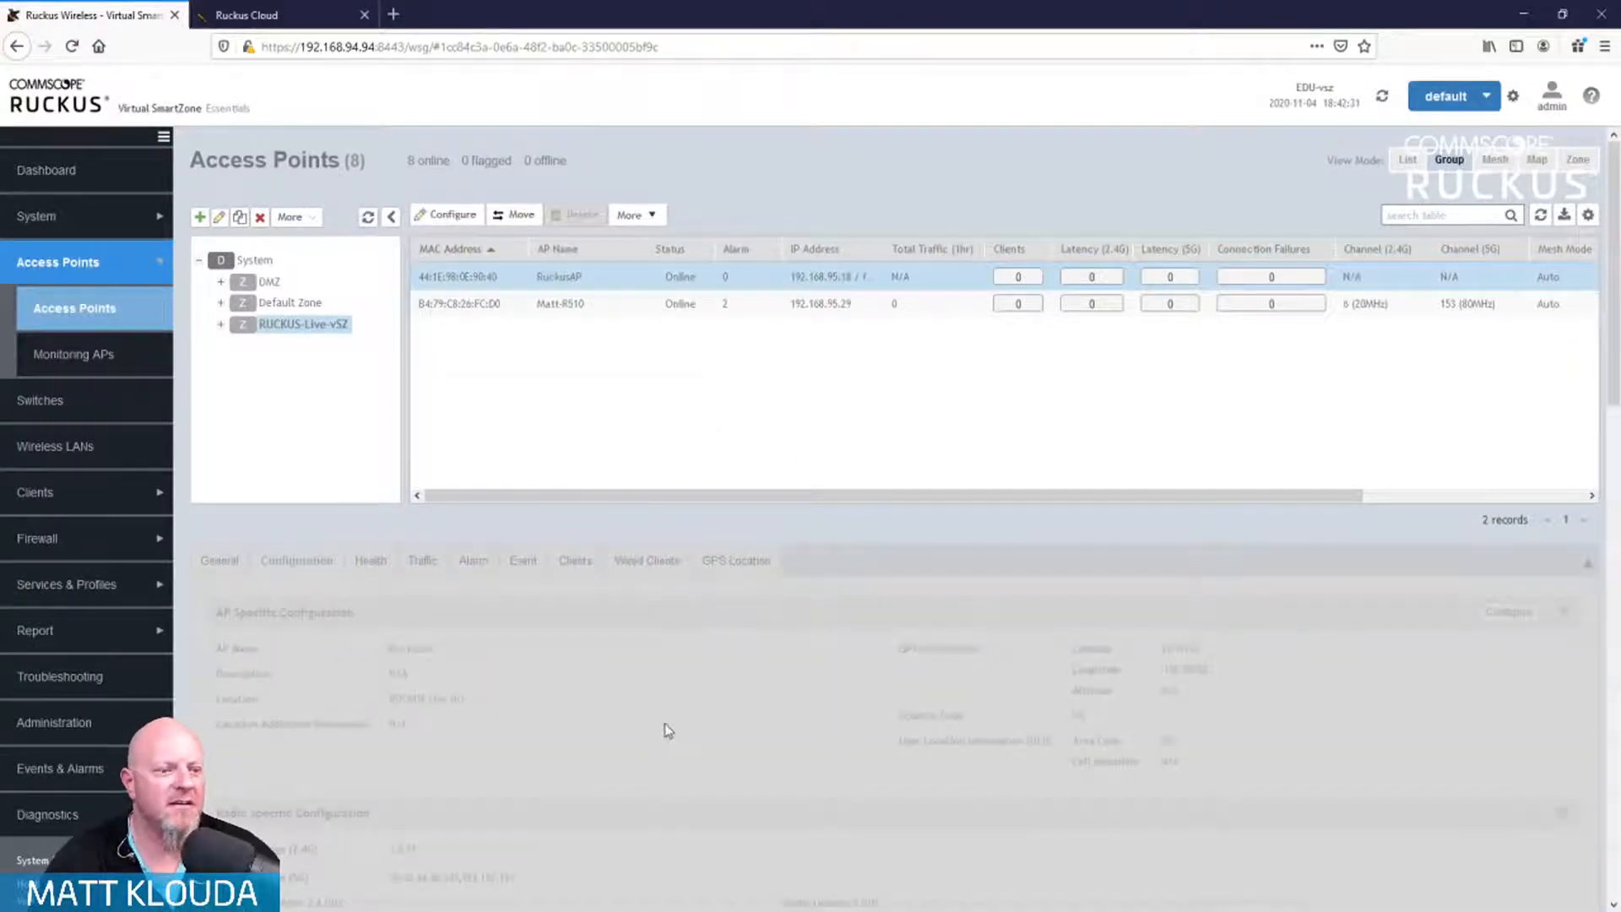
pyautogui.scroll(-1, 642, 684)
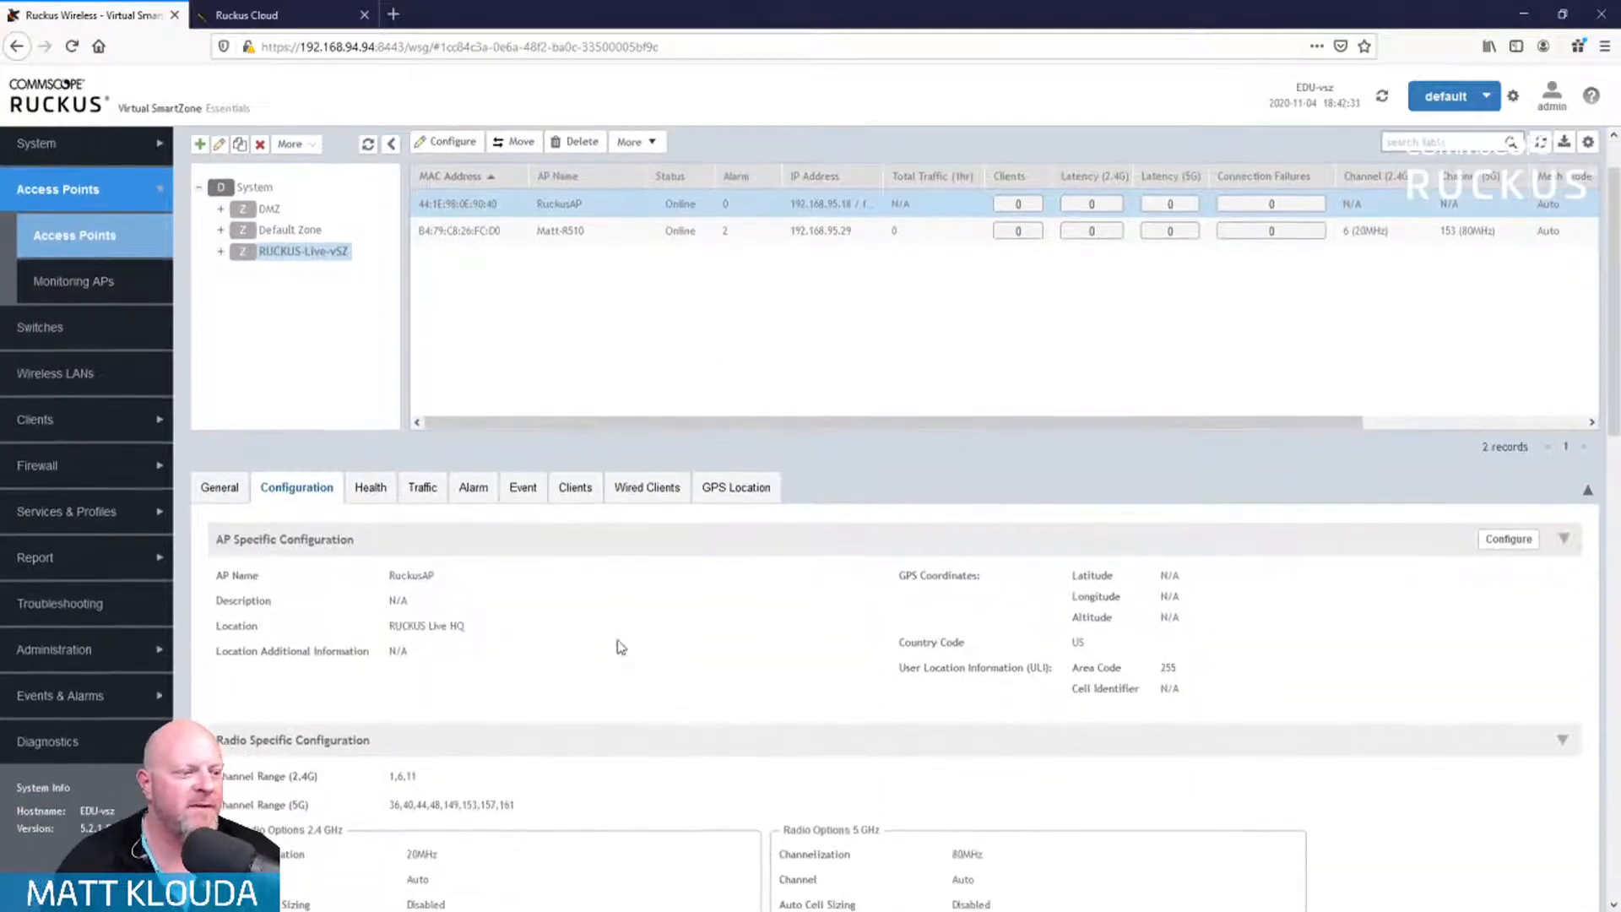
pyautogui.scroll(-1, 508, 637)
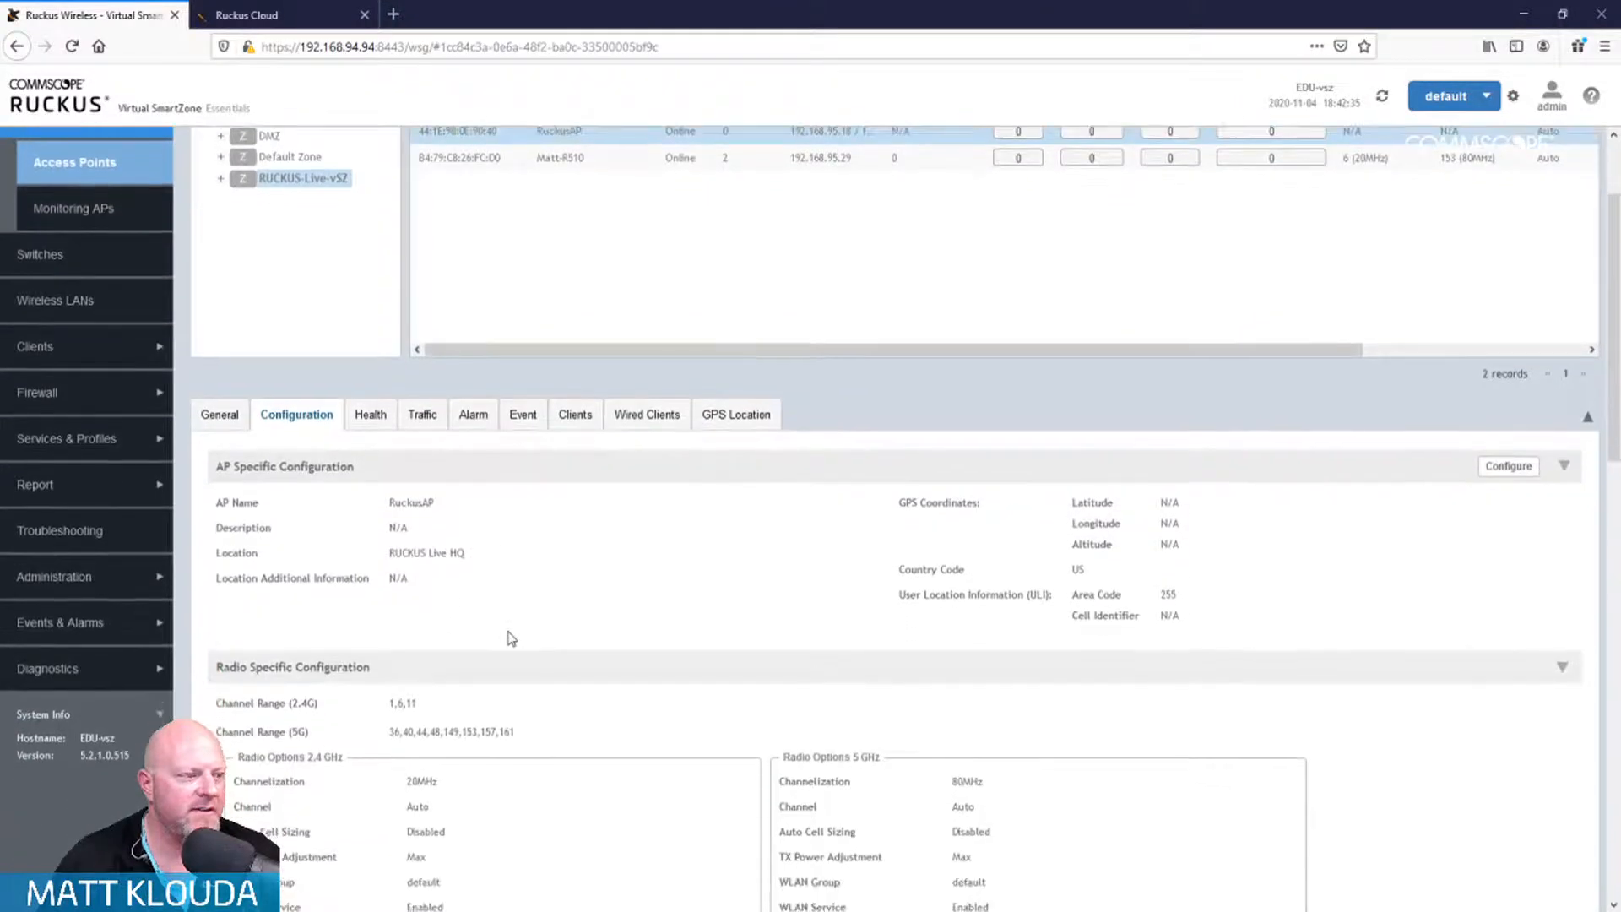
pyautogui.scroll(-2, 511, 639)
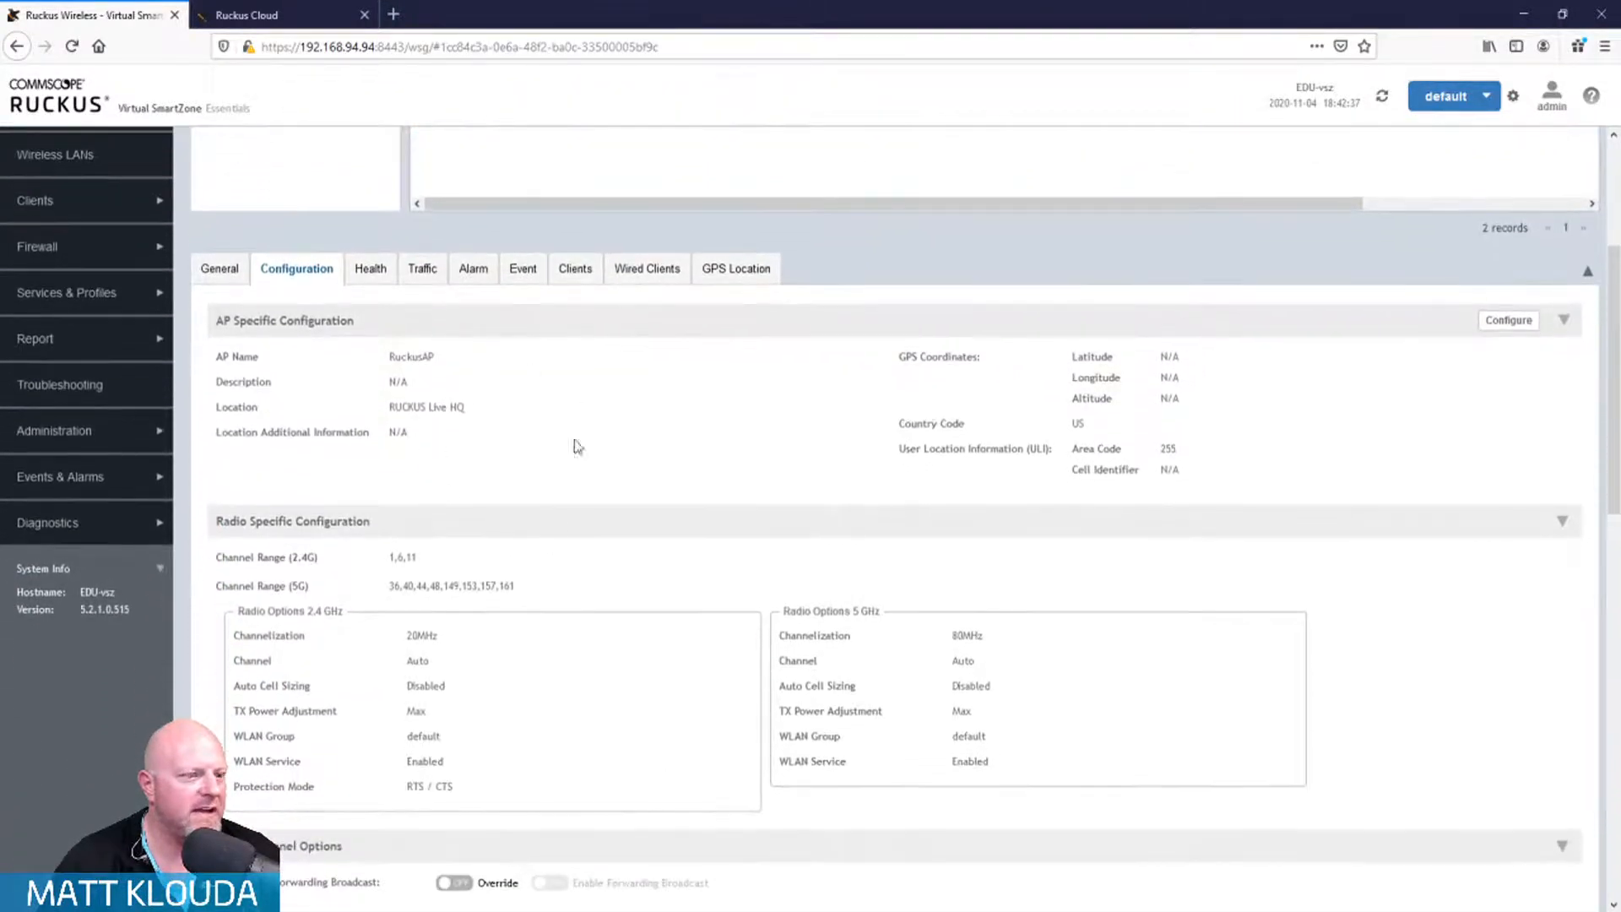
pyautogui.scroll(-1, 590, 566)
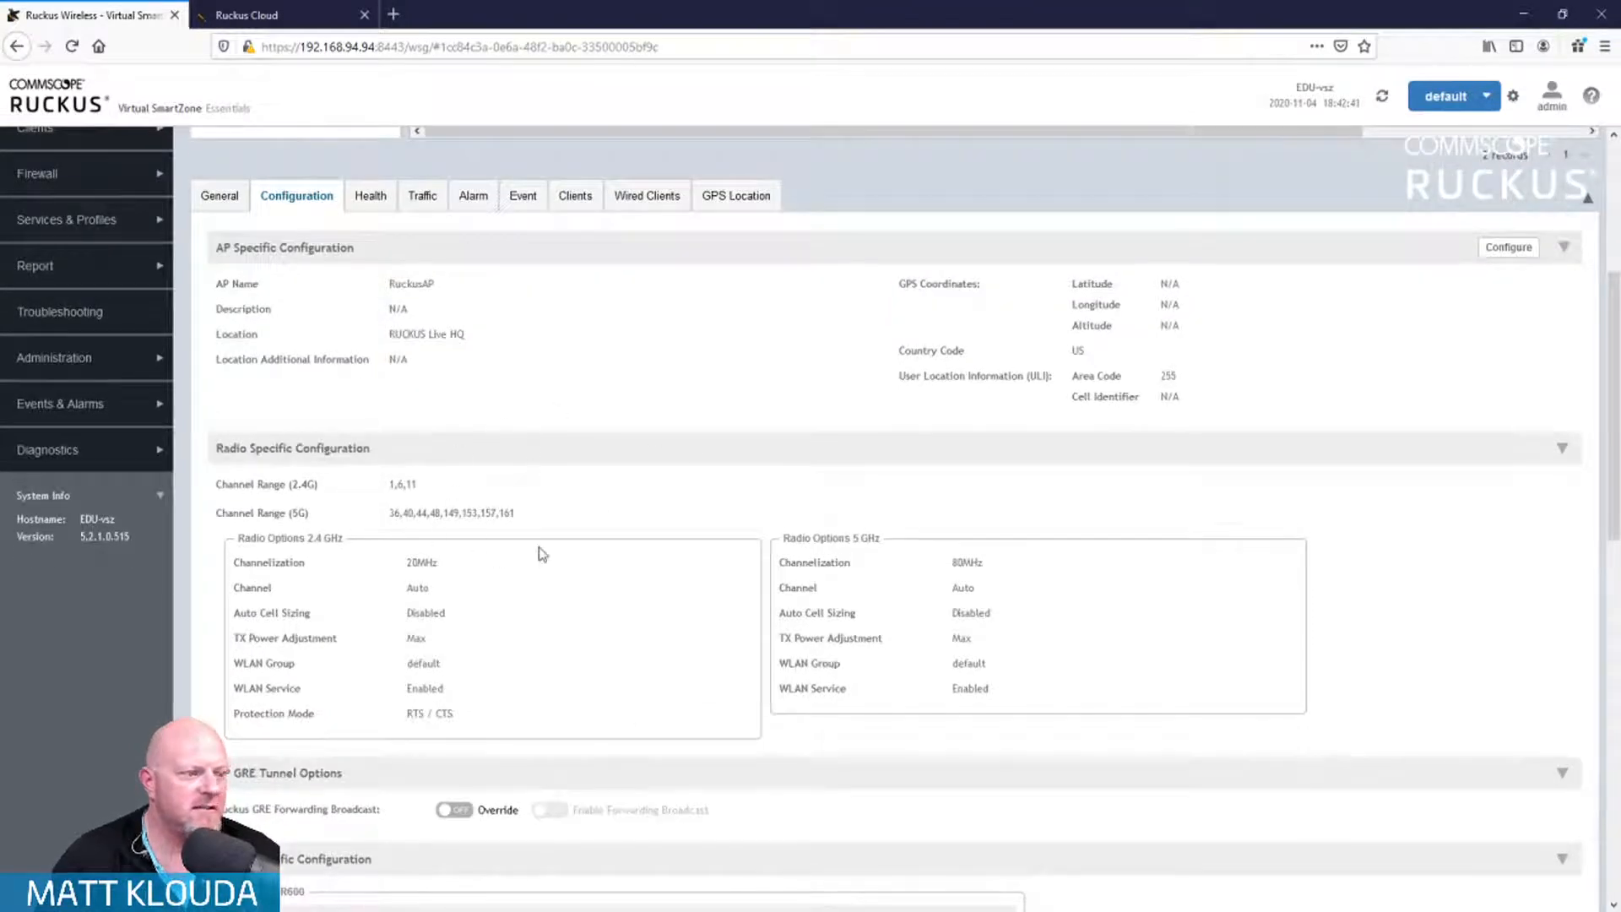
pyautogui.scroll(-1, 542, 554)
pyautogui.scroll(-4, 542, 554)
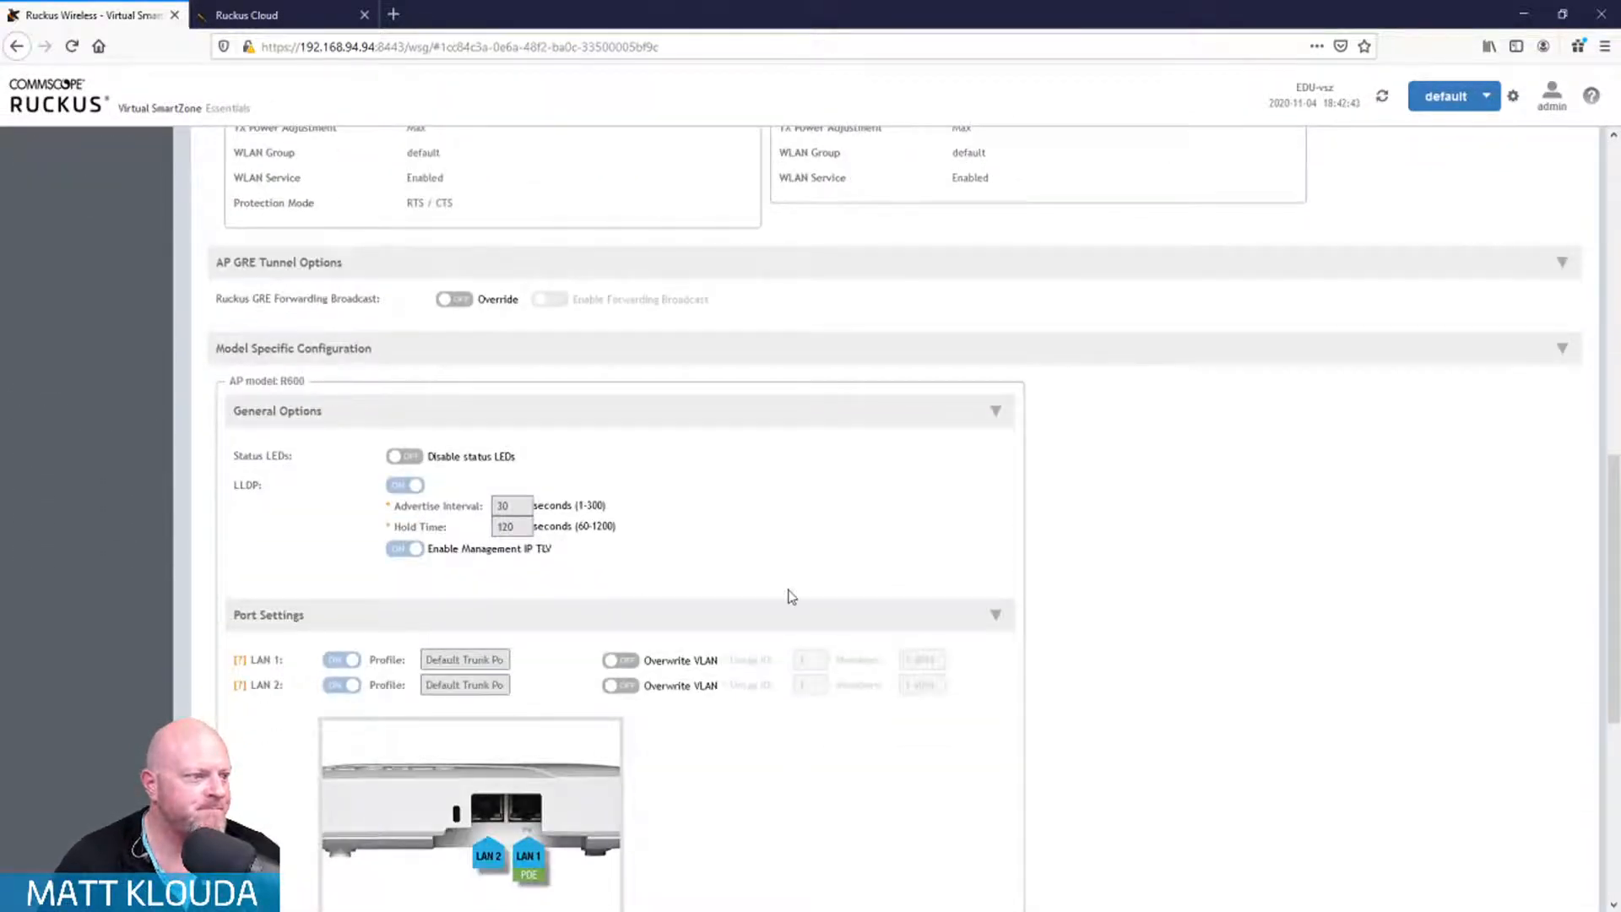
pyautogui.scroll(-1, 789, 596)
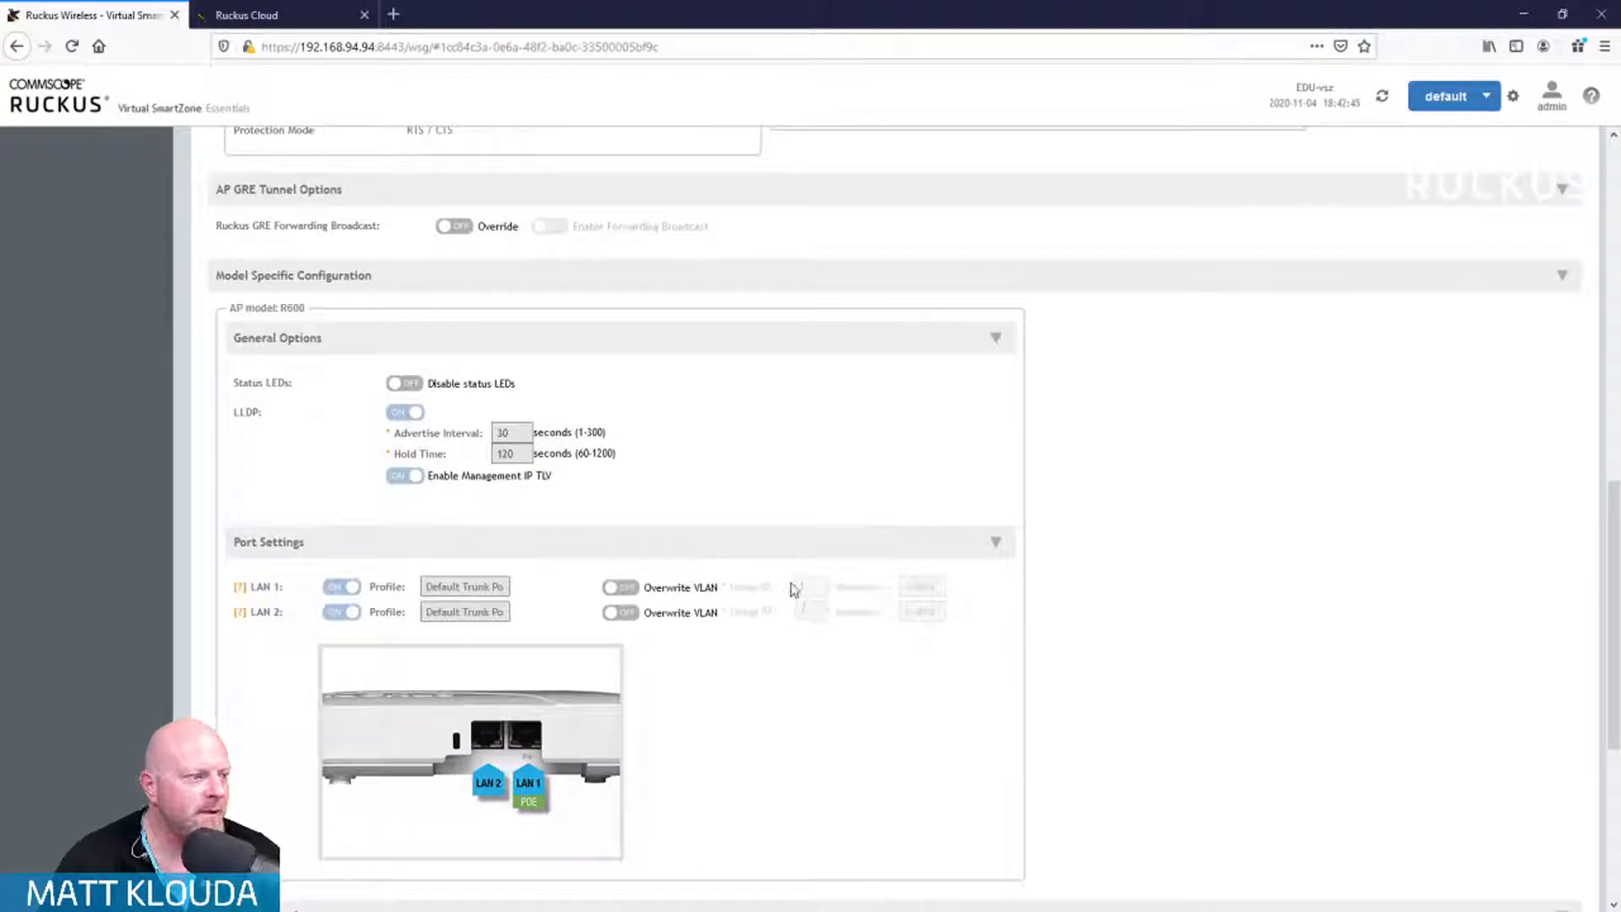
pyautogui.scroll(-2, 791, 594)
pyautogui.scroll(-2, 794, 589)
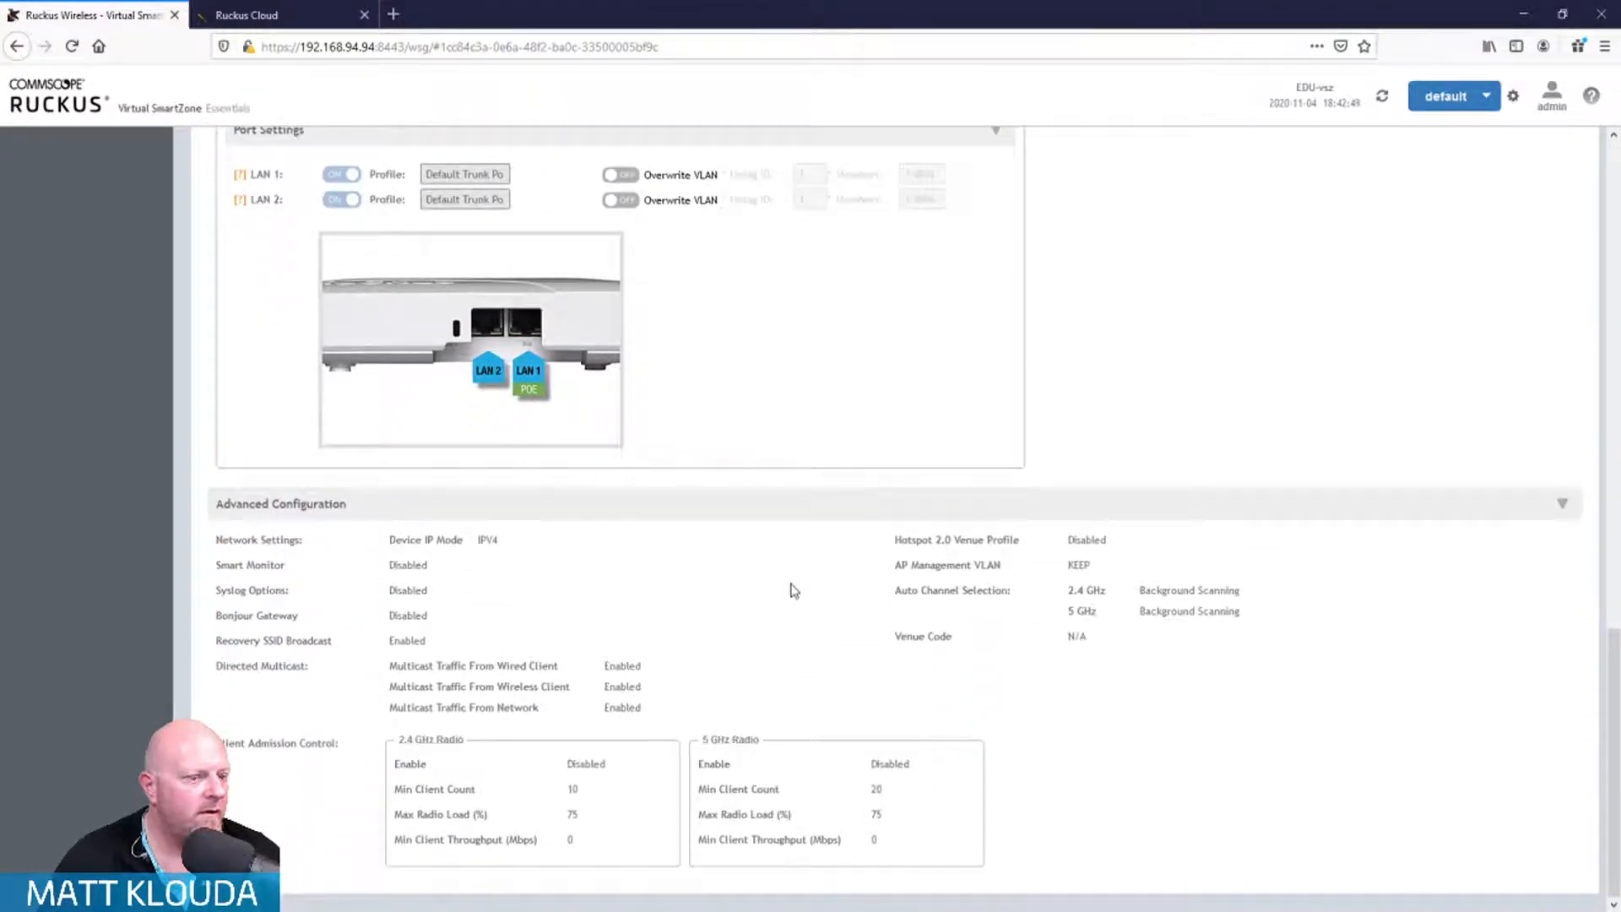
pyautogui.scroll(10, 790, 592)
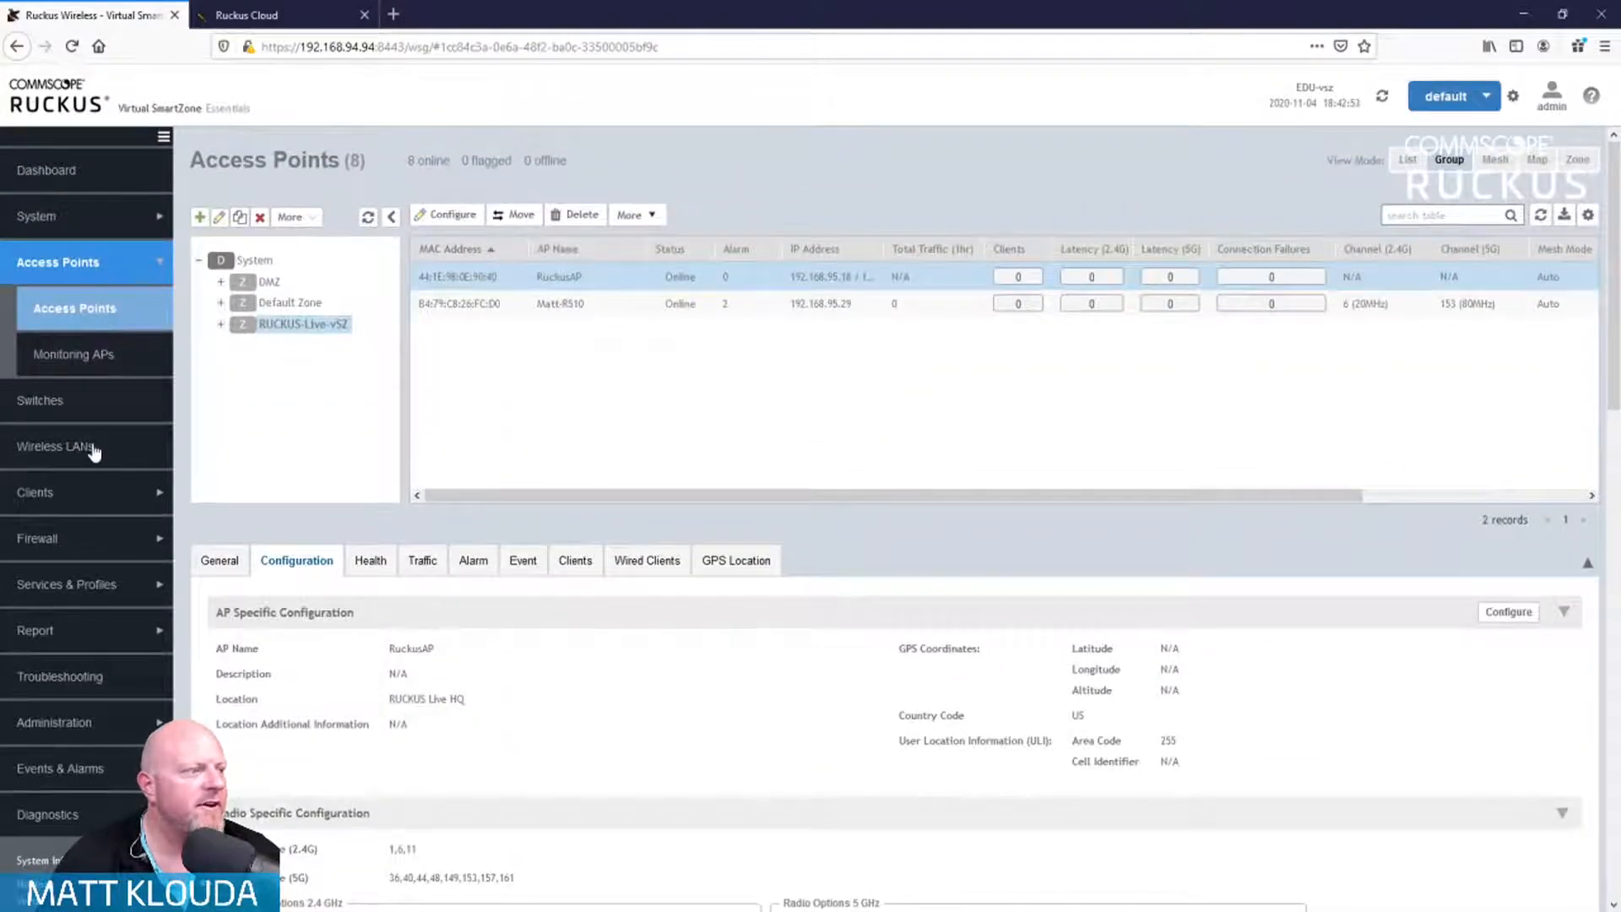
# Step: From the Wireless LANs page, start a new WLAN configuration
pyautogui.click(93, 449)
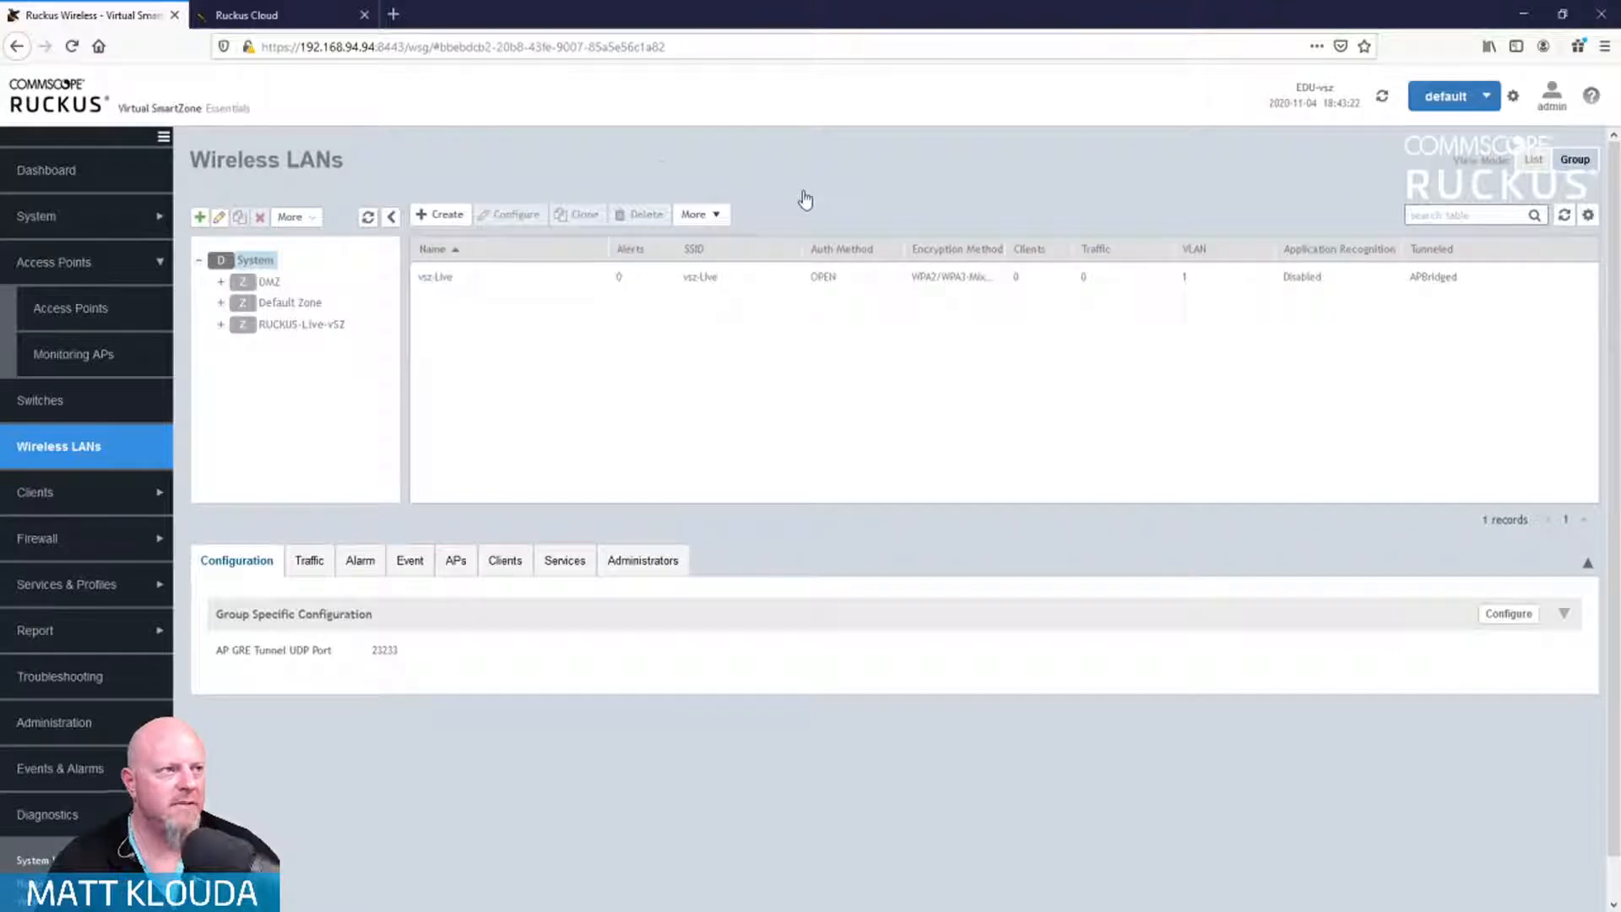
pyautogui.click(440, 214)
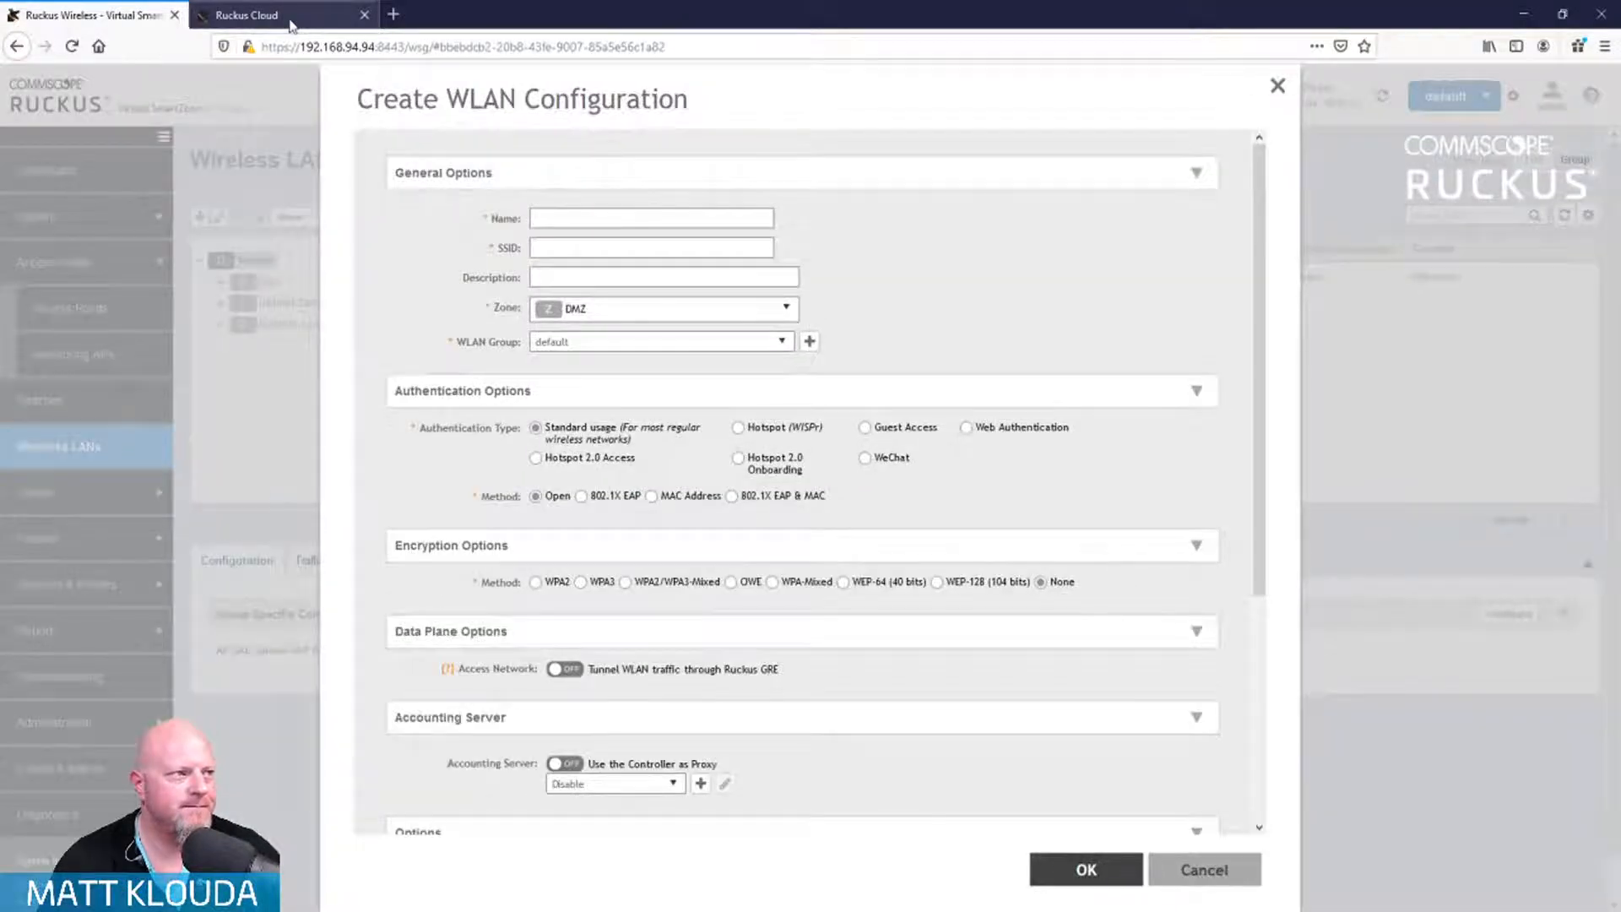
# Step: Name the new WLAN RUCKUS-Live and assign it to the RUCKUS-Live-vSZ zone
pyautogui.click(549, 220)
pyautogui.write('RuckusLIVE')
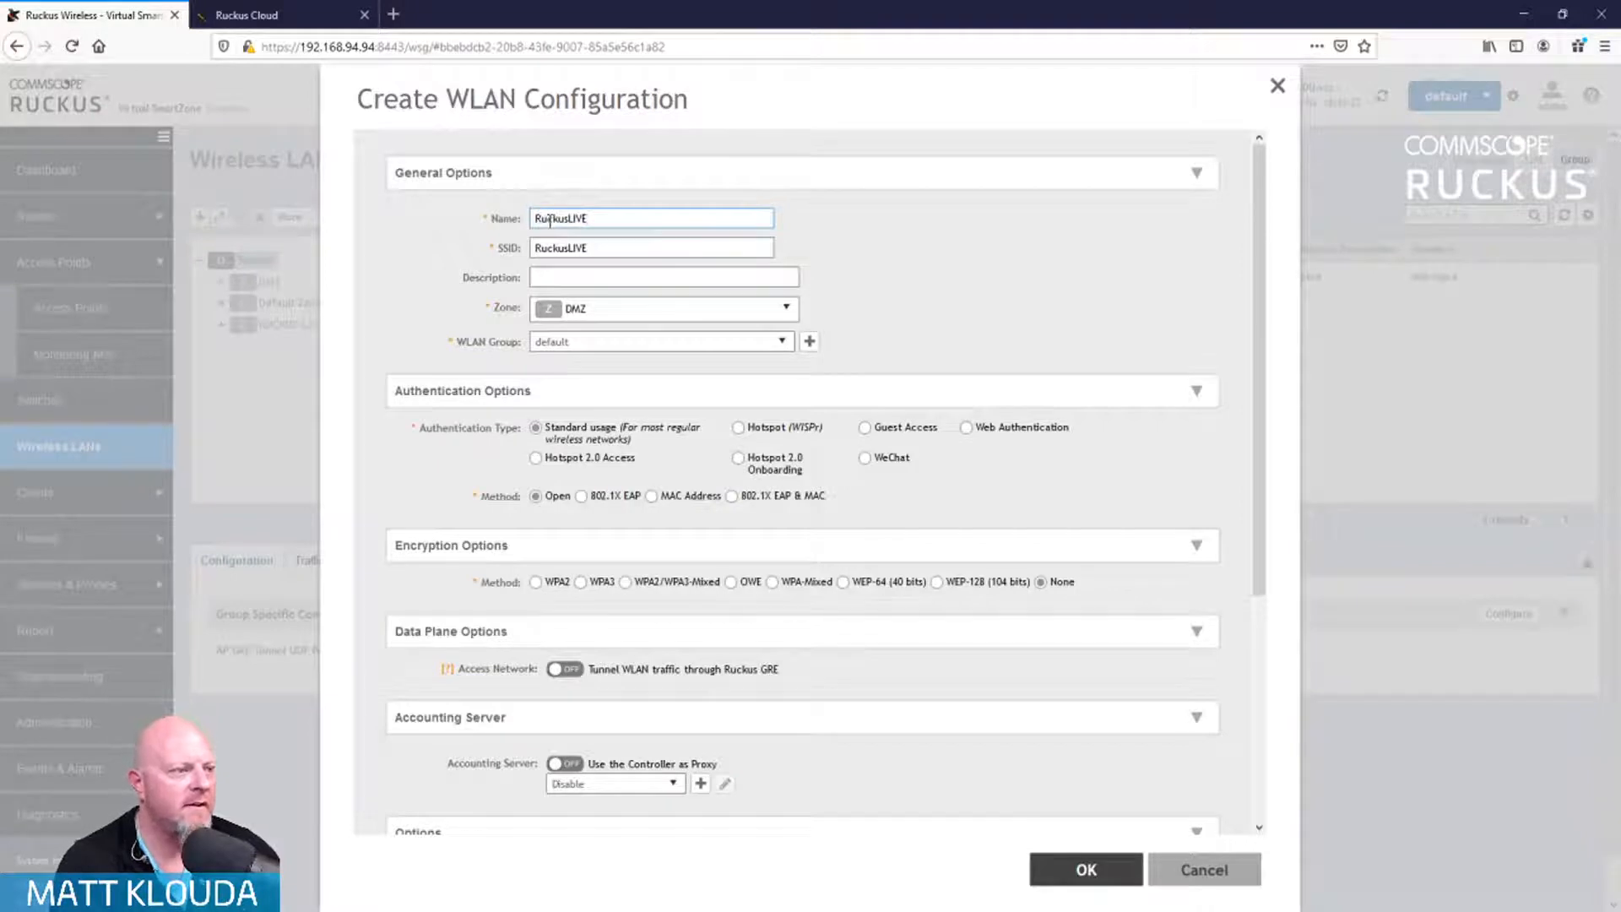
pyautogui.click(789, 311)
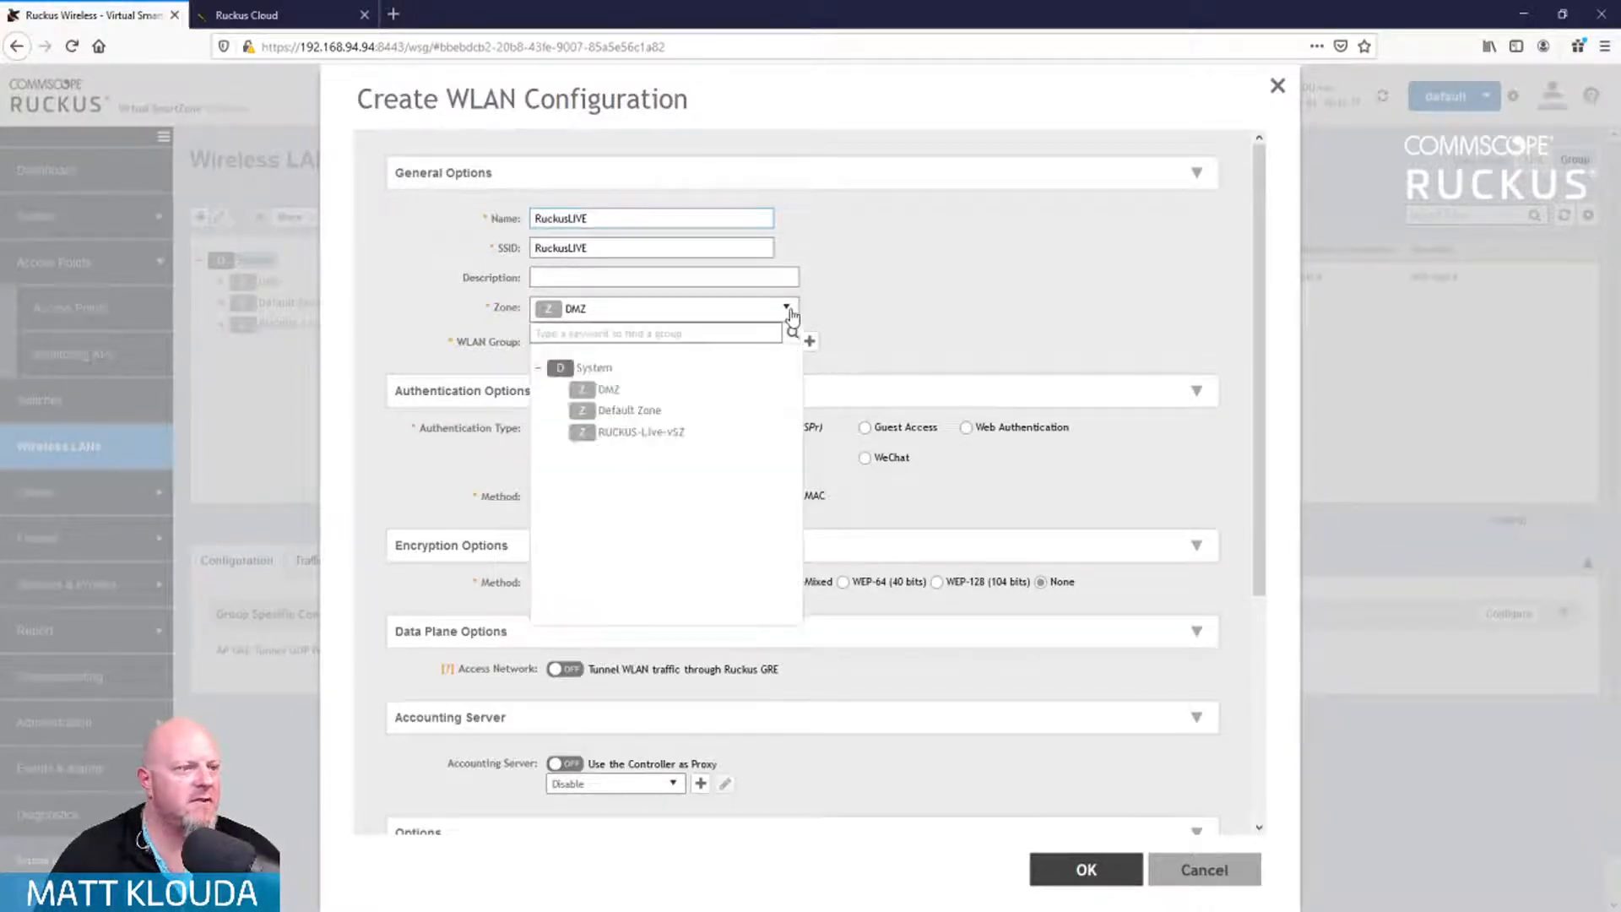
pyautogui.click(647, 443)
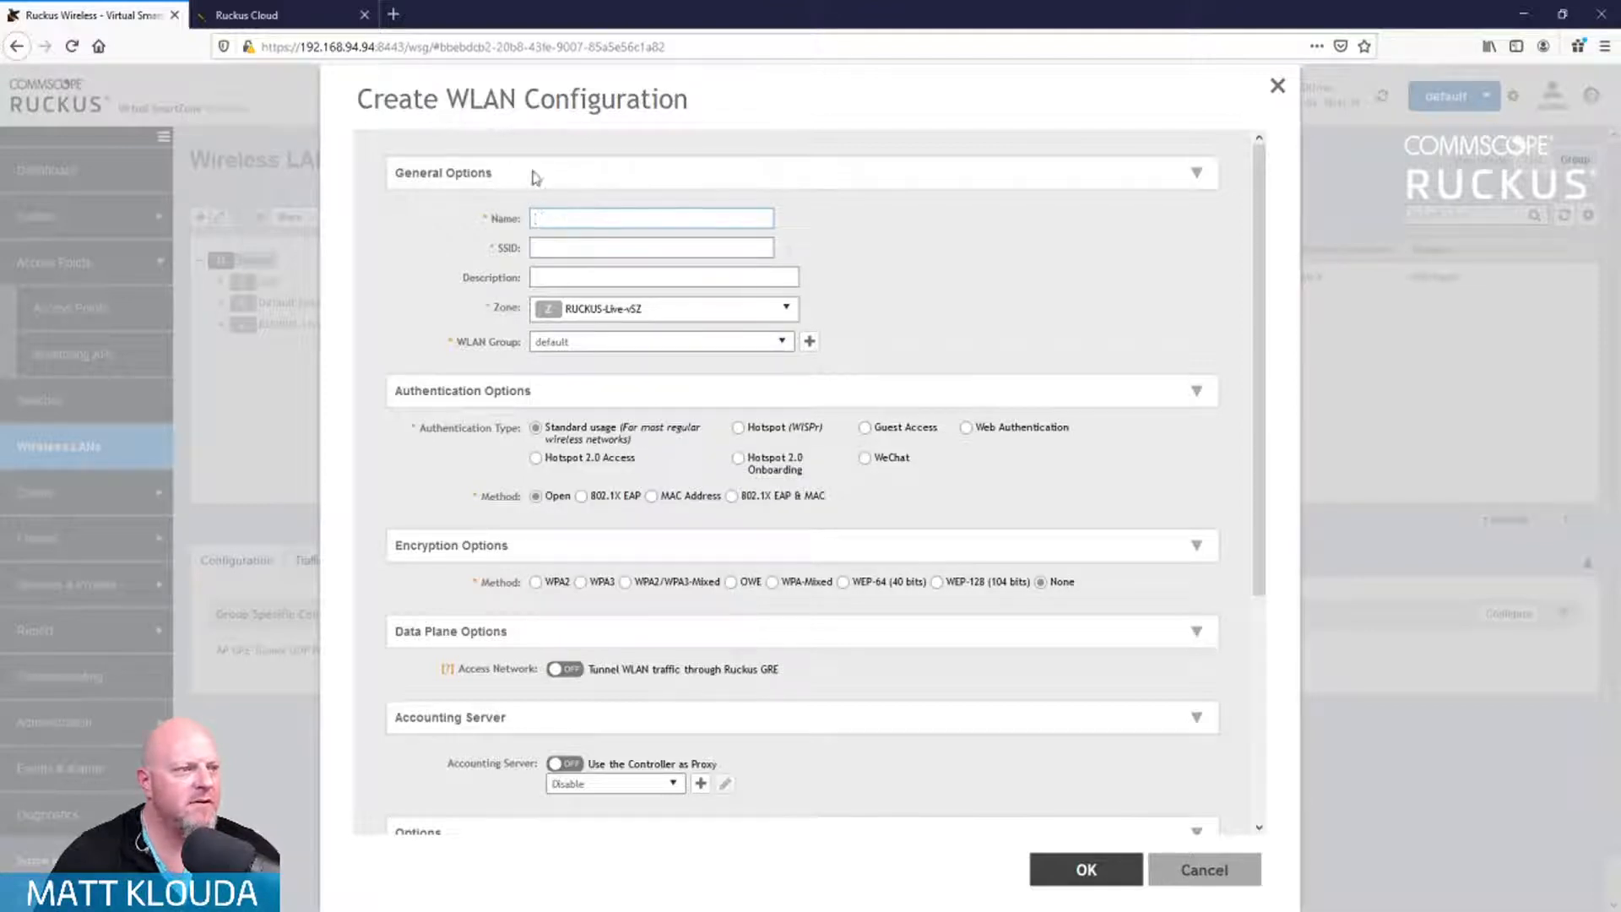
pyautogui.click(549, 217)
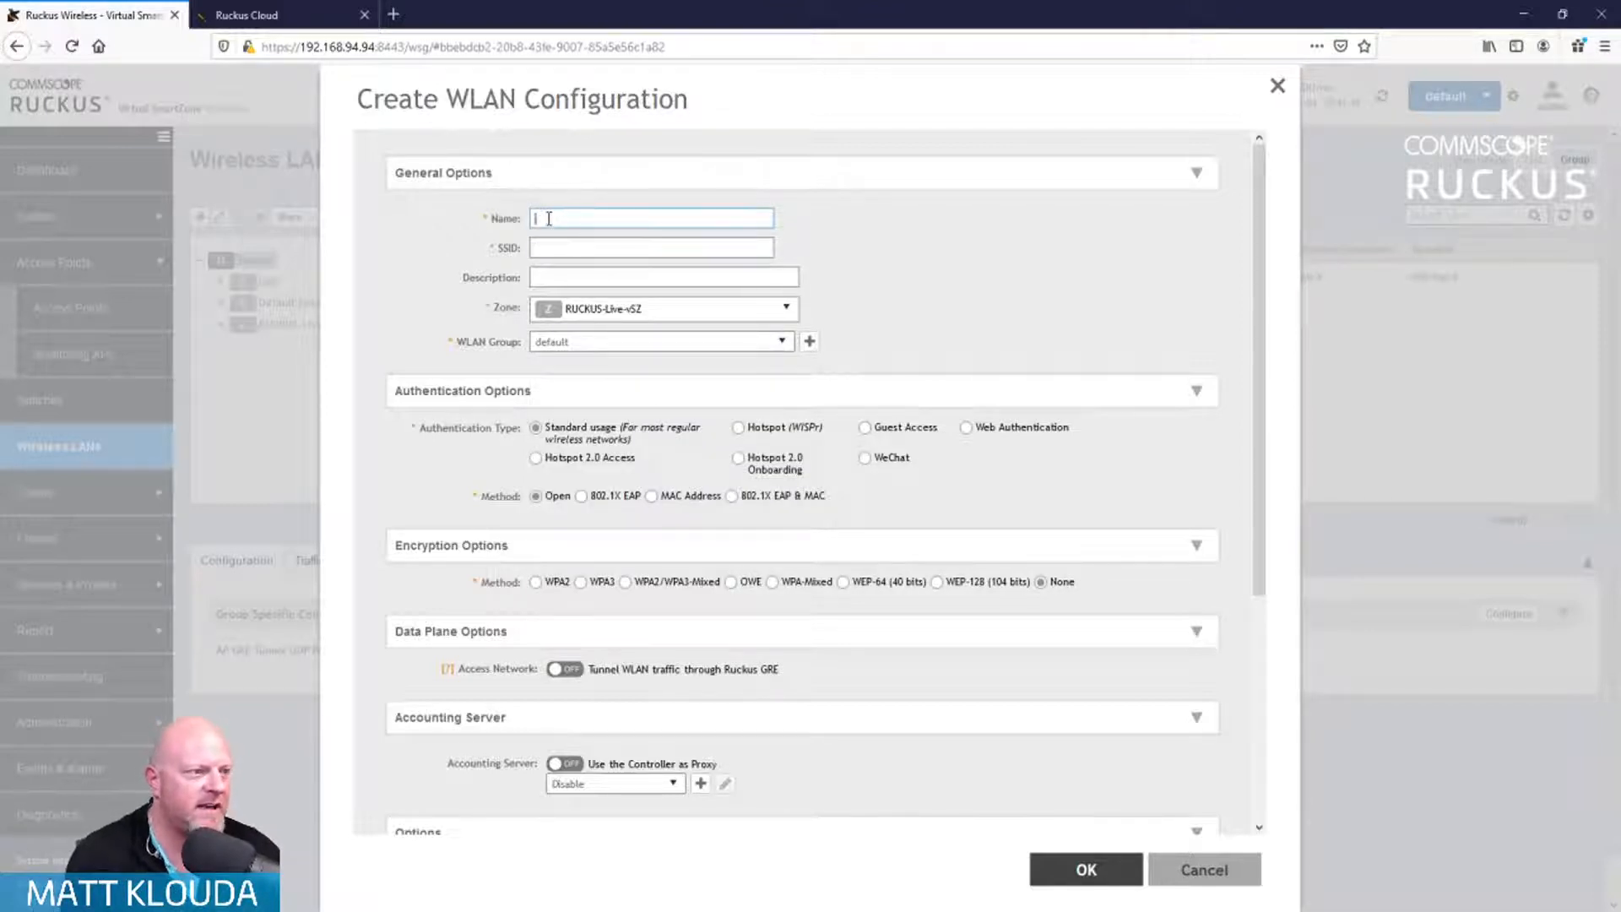
pyautogui.write('RUCKUSLive')
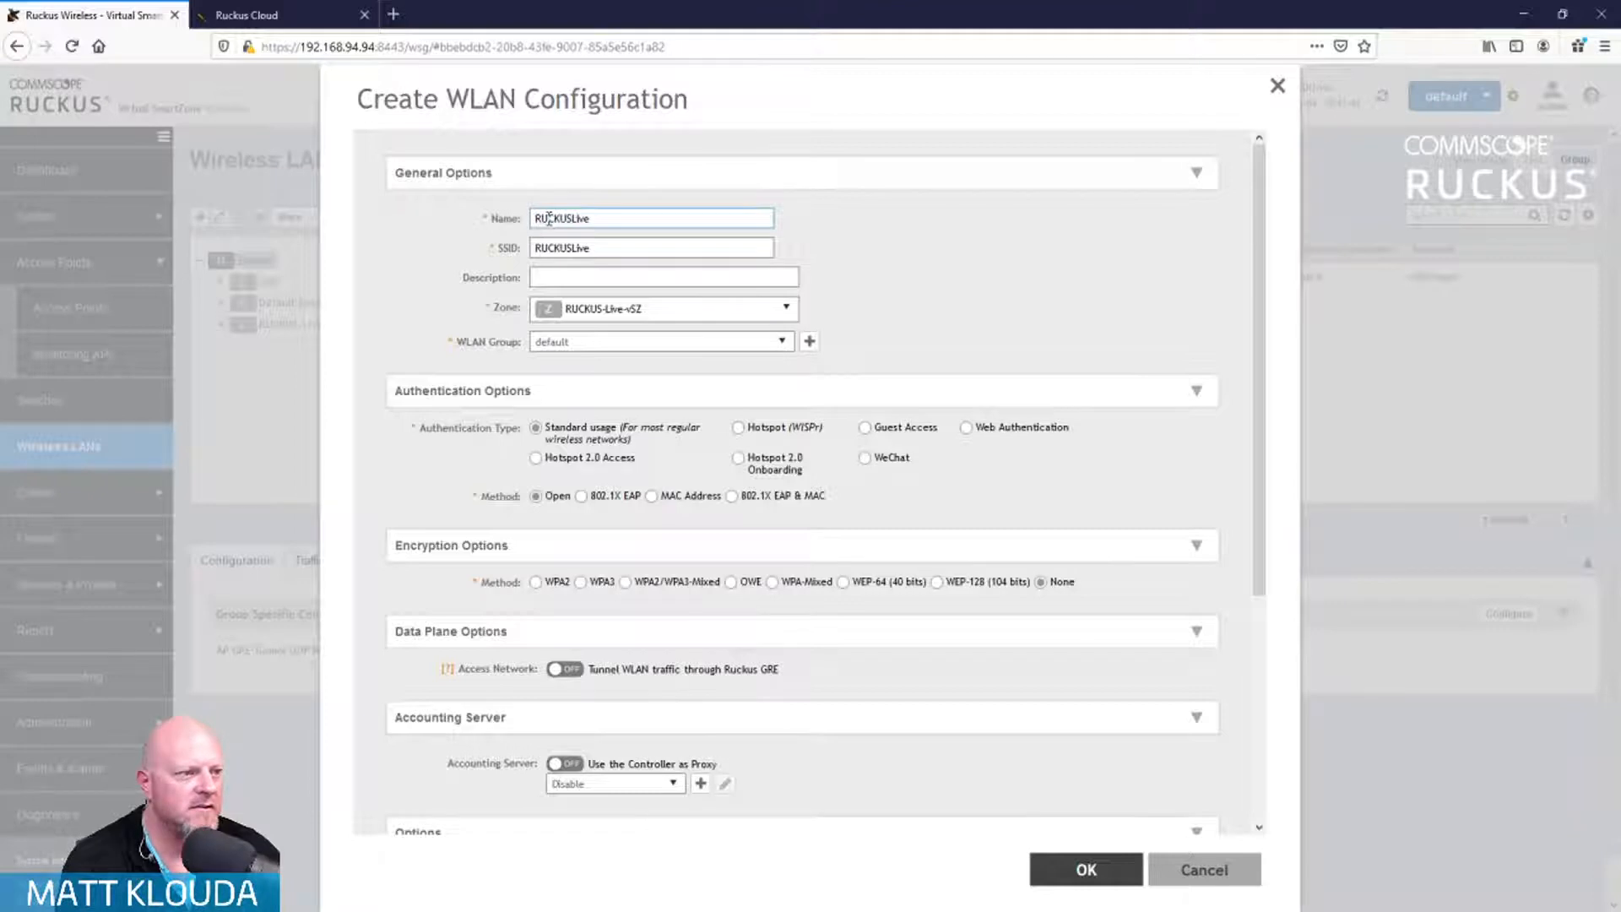
pyautogui.press('BackSpace')
pyautogui.press('BackSpace')
pyautogui.press('BackSpace')
pyautogui.press('BackSpace')
pyautogui.write('-Live')
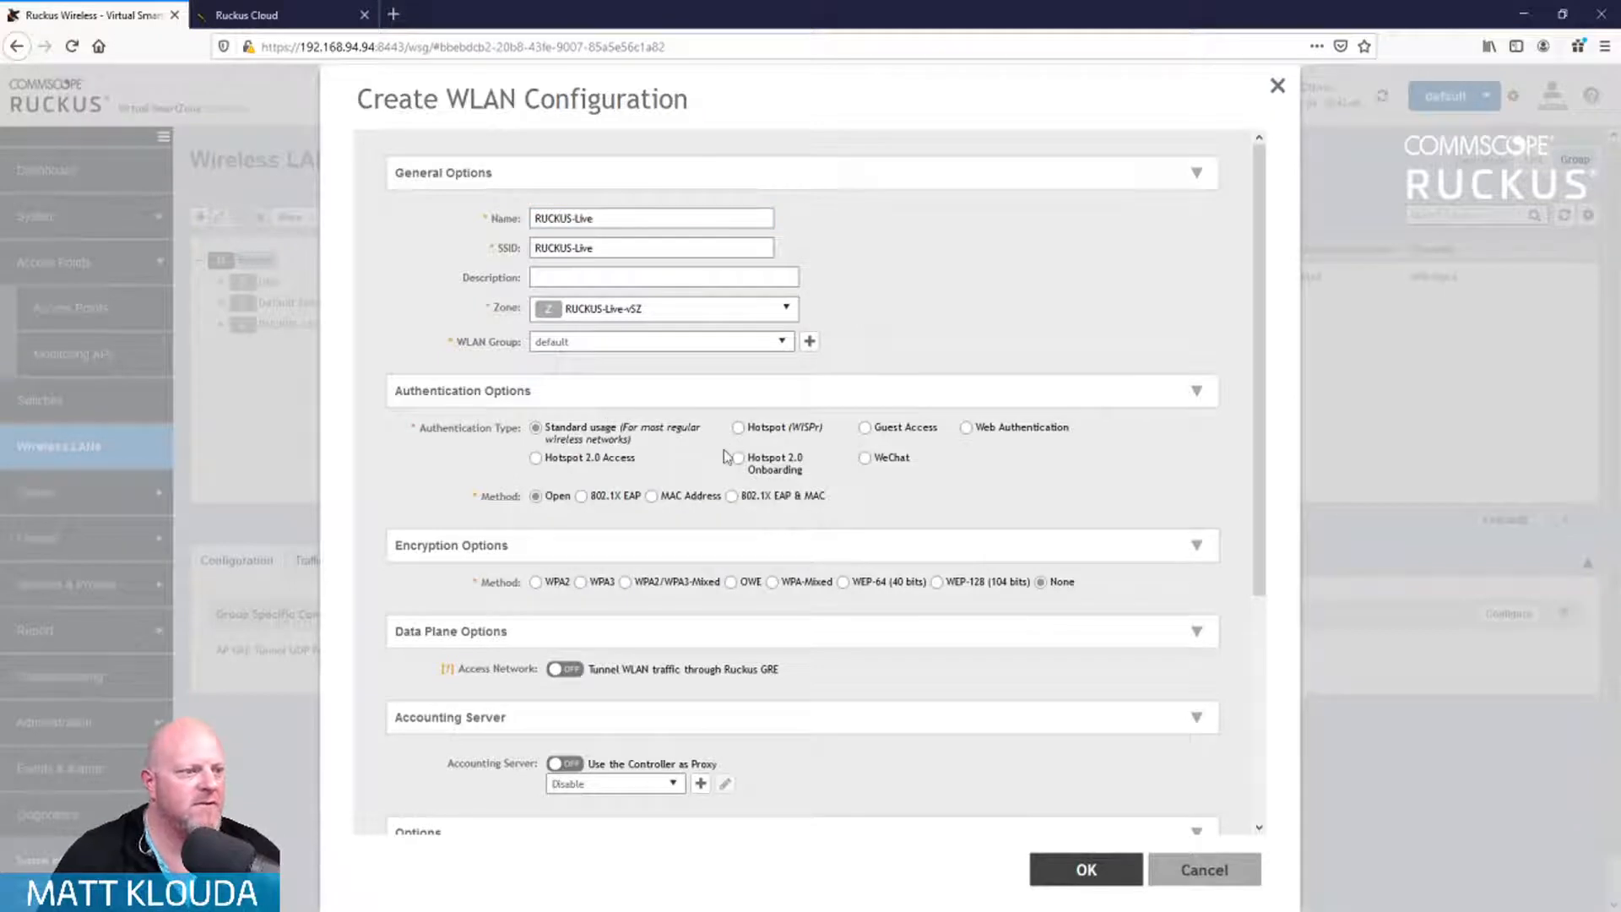
# Step: Choose WPA2/WPA3-Mixed encryption and enter the WLAN passphrase, checking the SAE passphrase
pyautogui.click(625, 583)
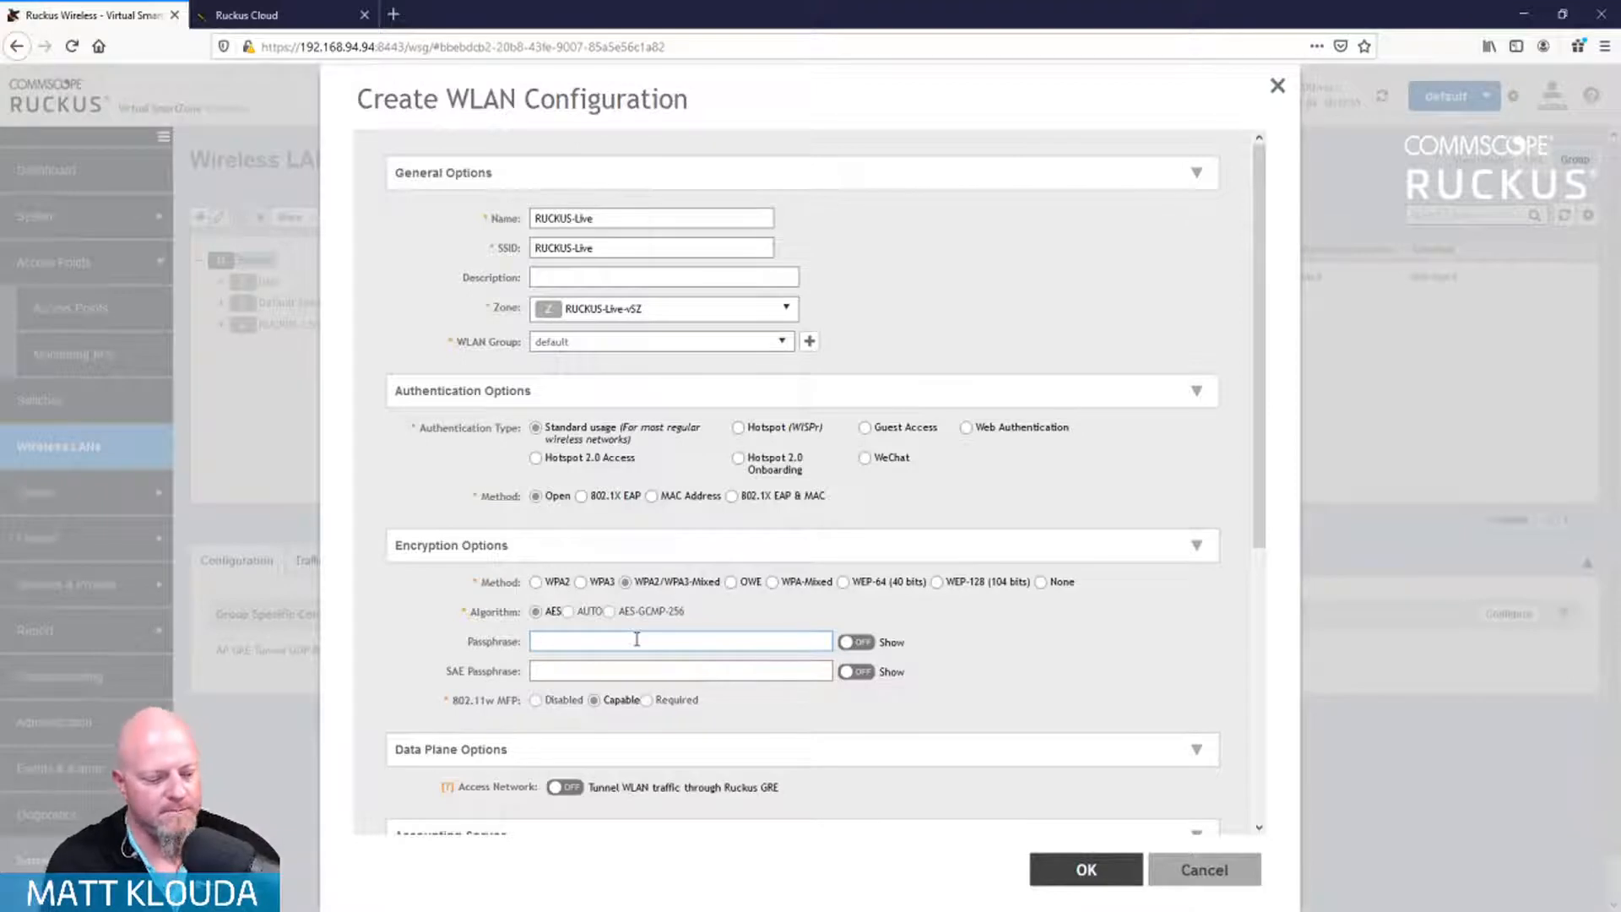
pyautogui.write('ruckus123')
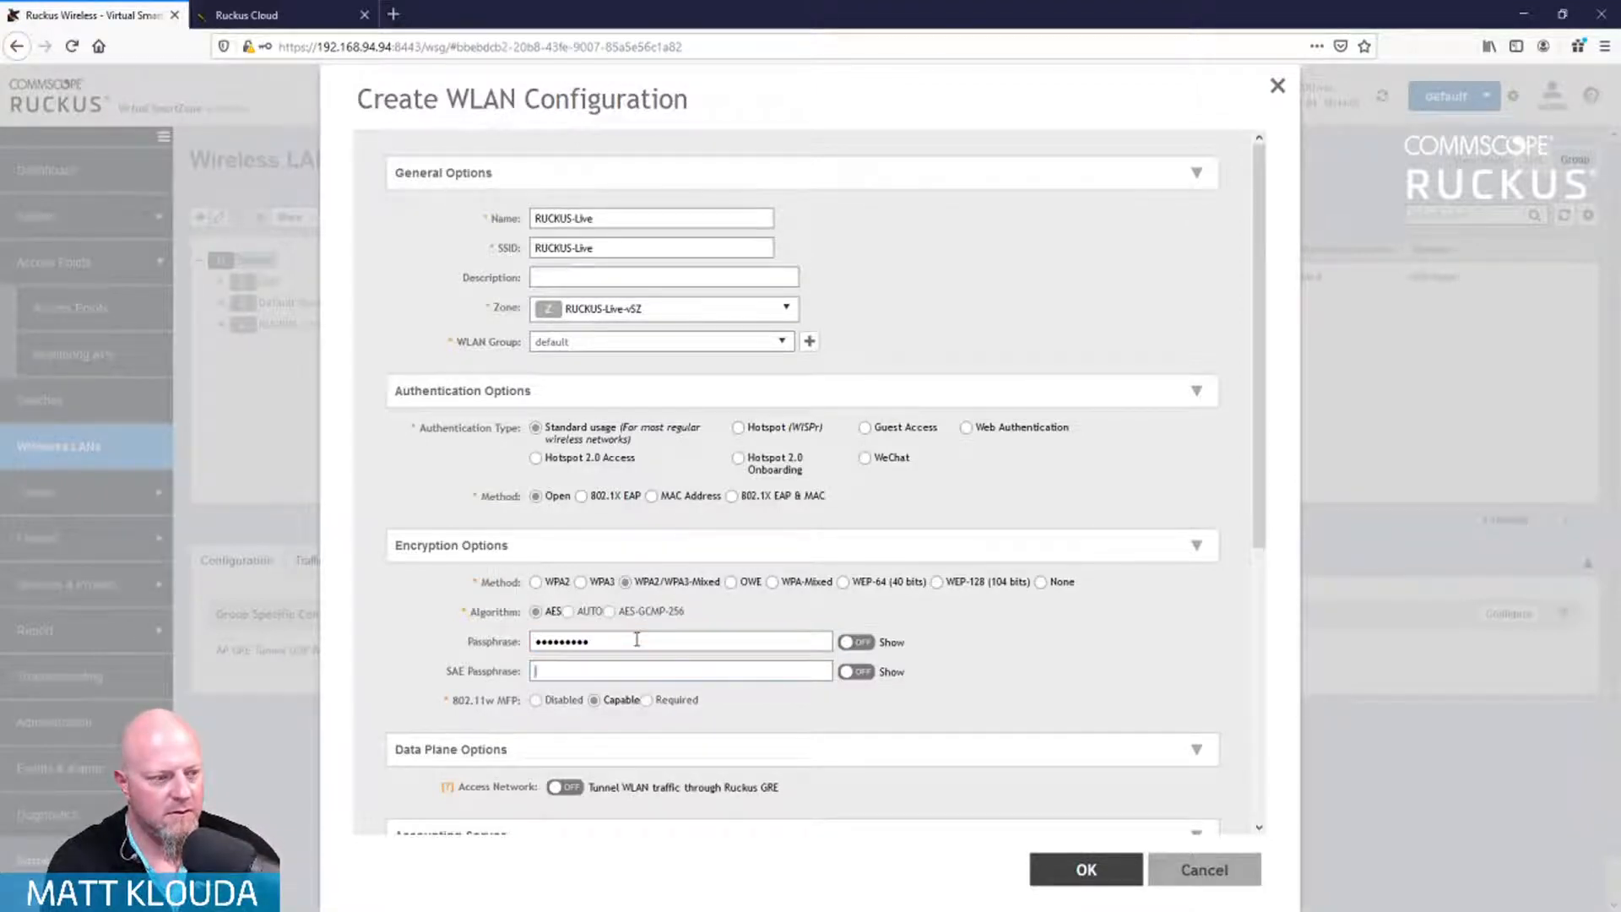
pyautogui.write('ruckus123')
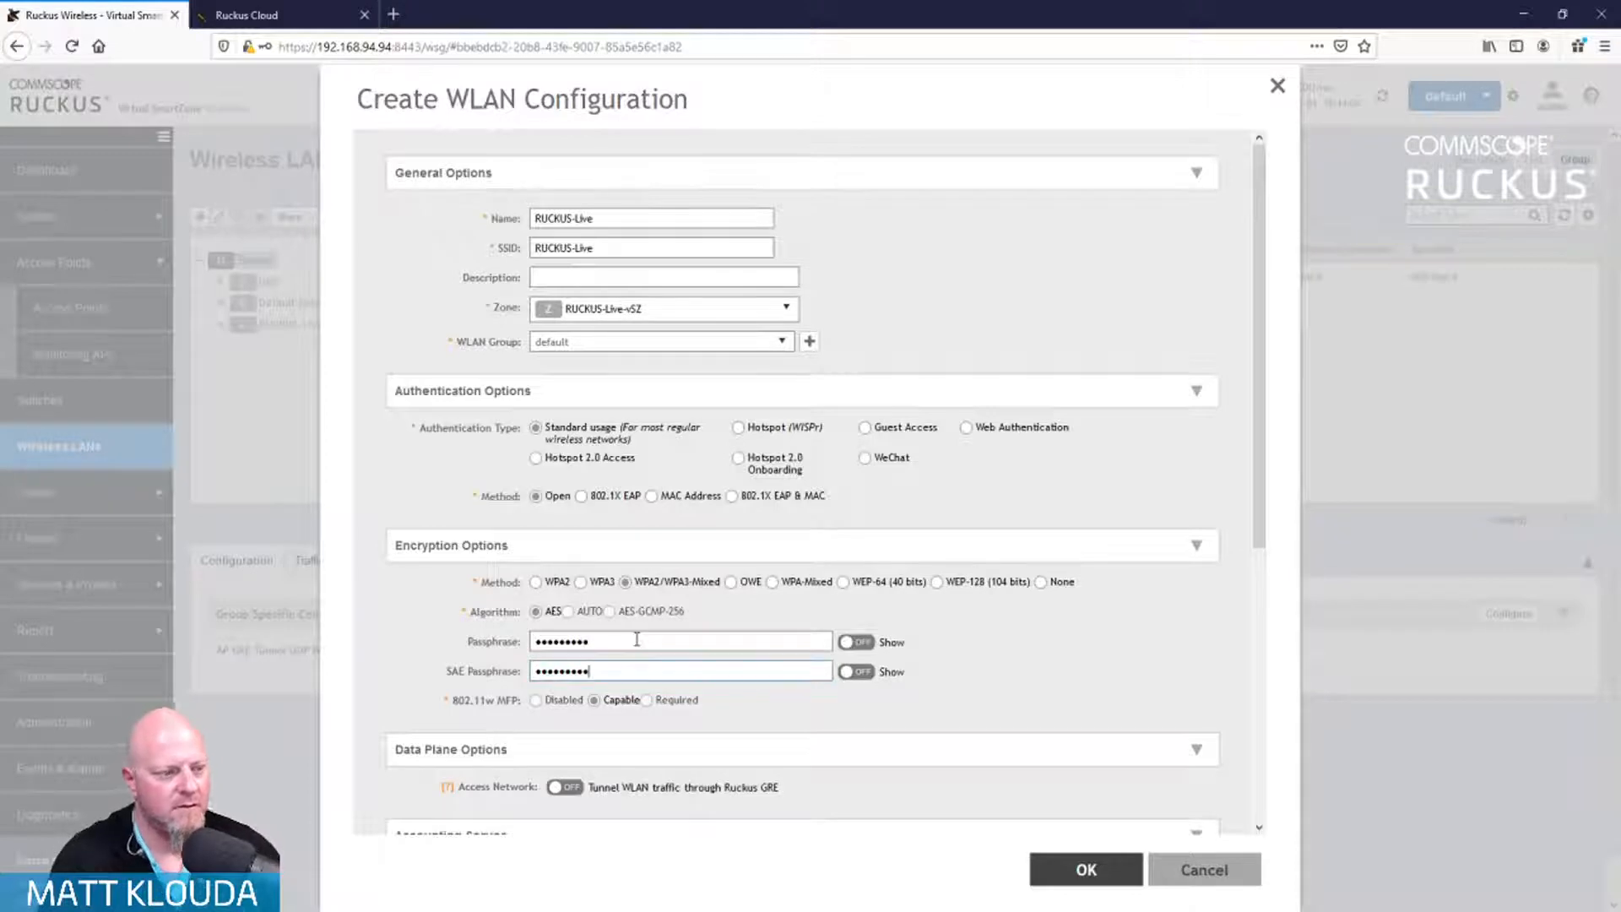
pyautogui.click(868, 675)
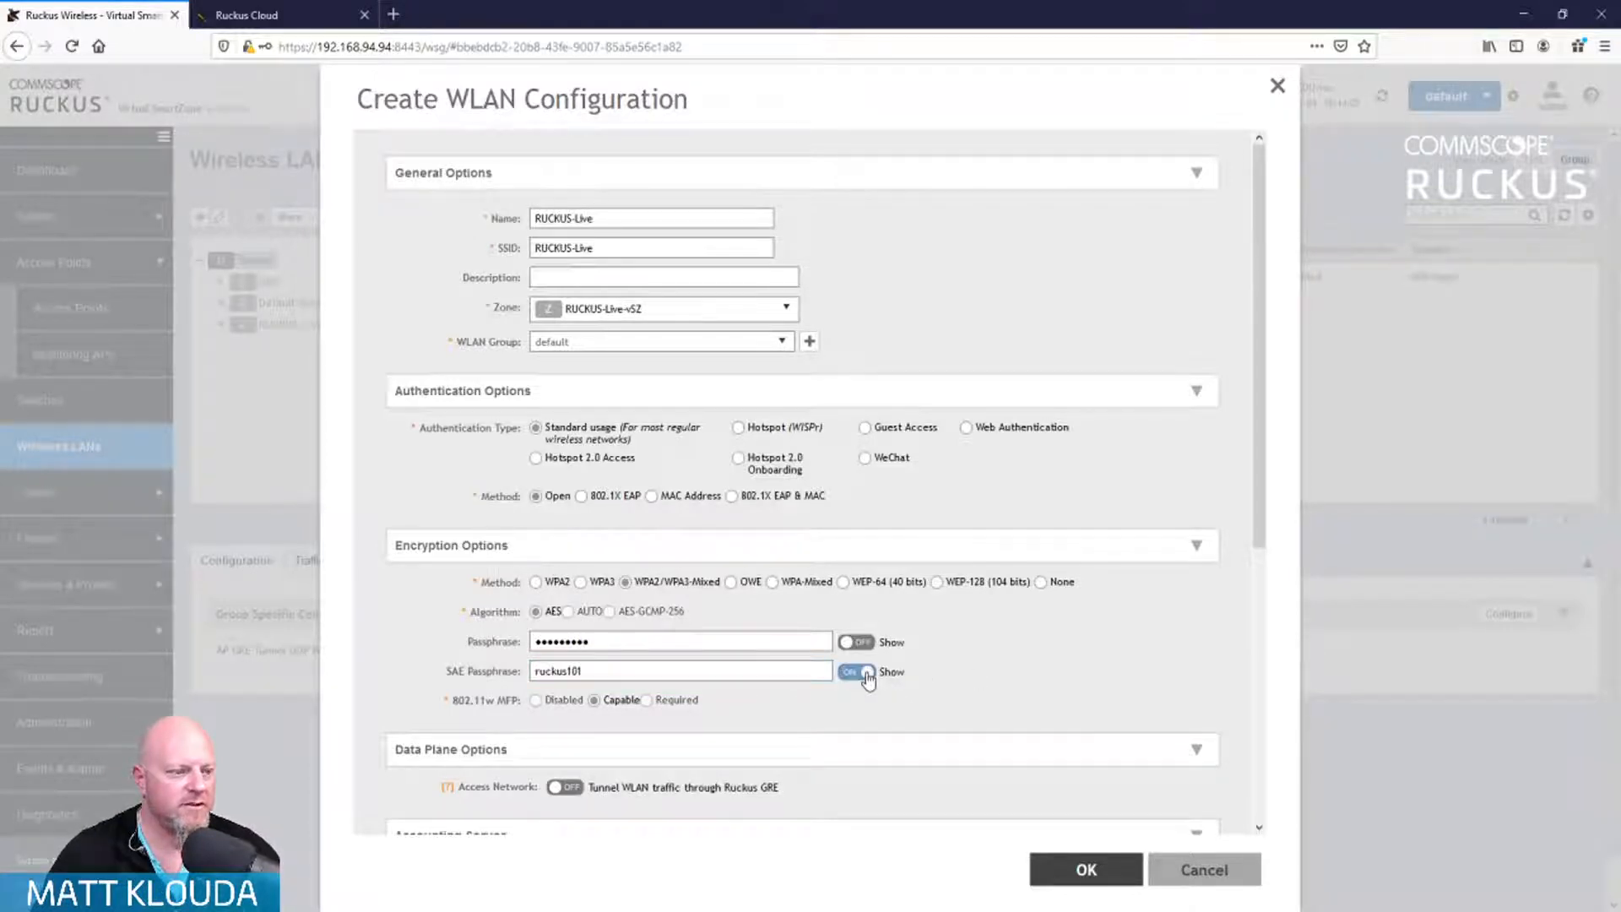
pyautogui.click(867, 673)
# Step: Expand RADIUS and Firewall Options, enable Application Recognition & Control, and expand Advanced Options
pyautogui.scroll(-5, 1055, 655)
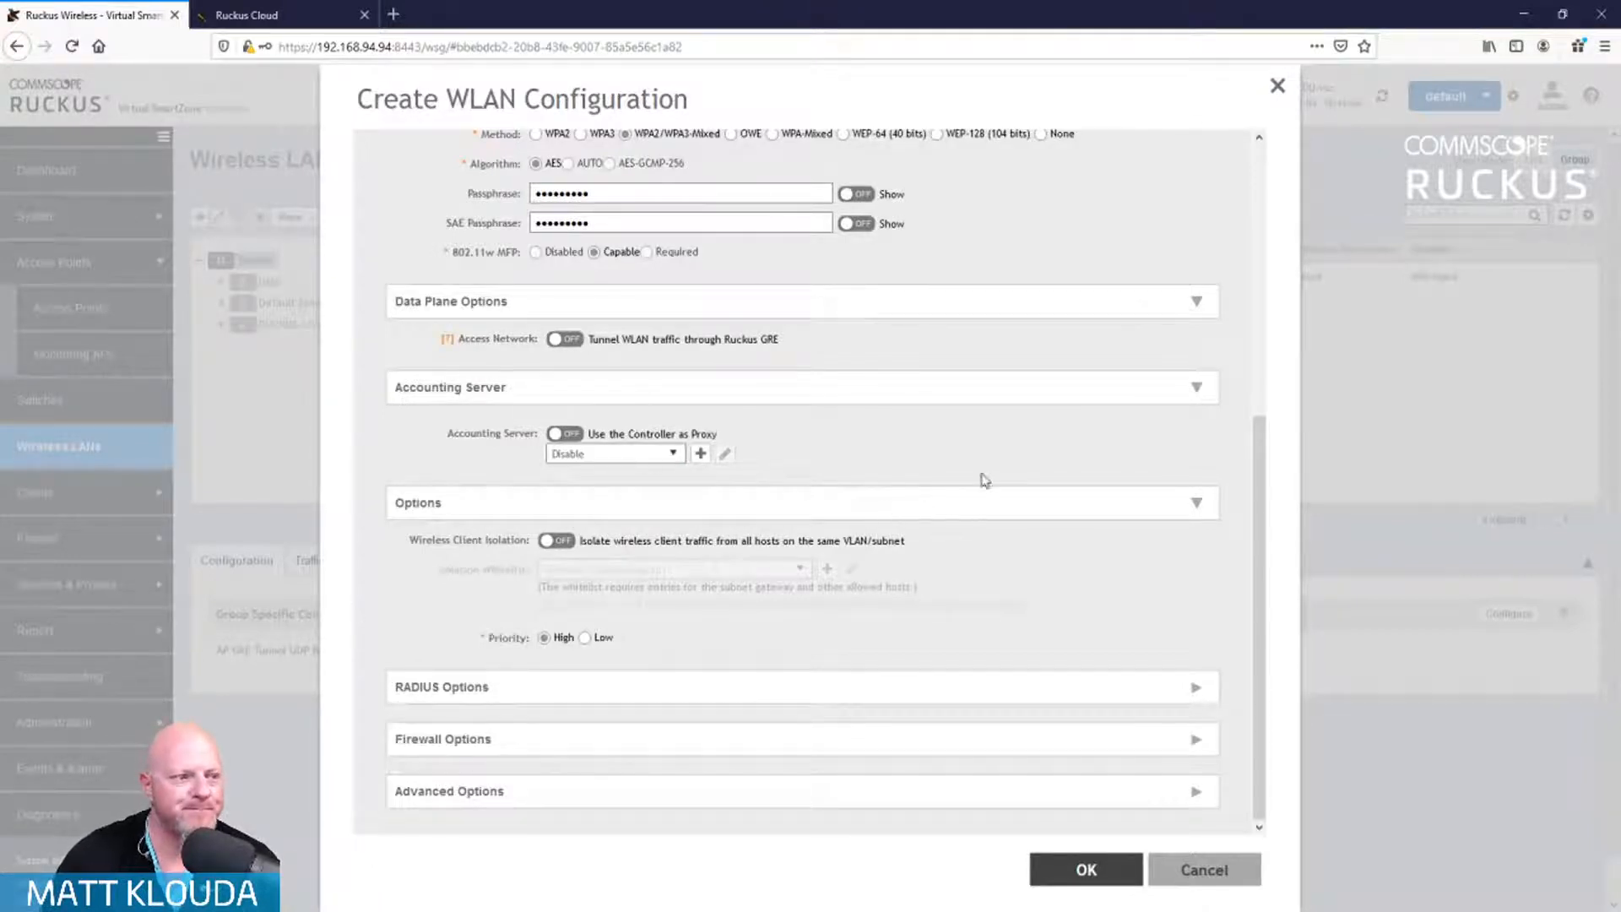
pyautogui.click(1196, 688)
pyautogui.scroll(-5, 1119, 587)
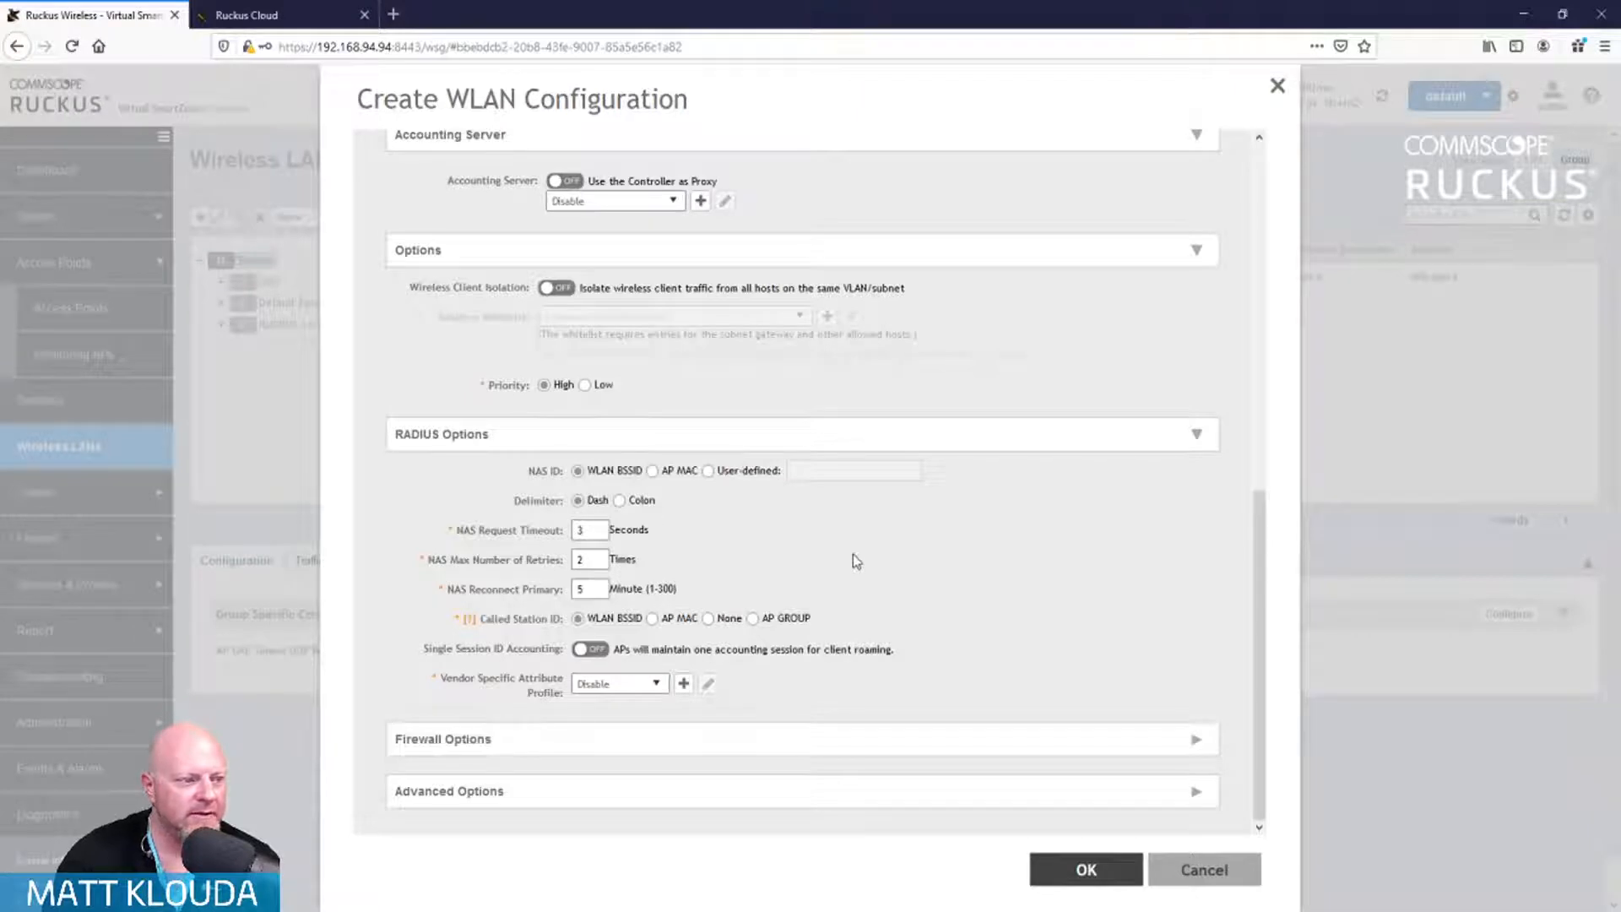
pyautogui.click(1196, 740)
pyautogui.scroll(-3, 1095, 635)
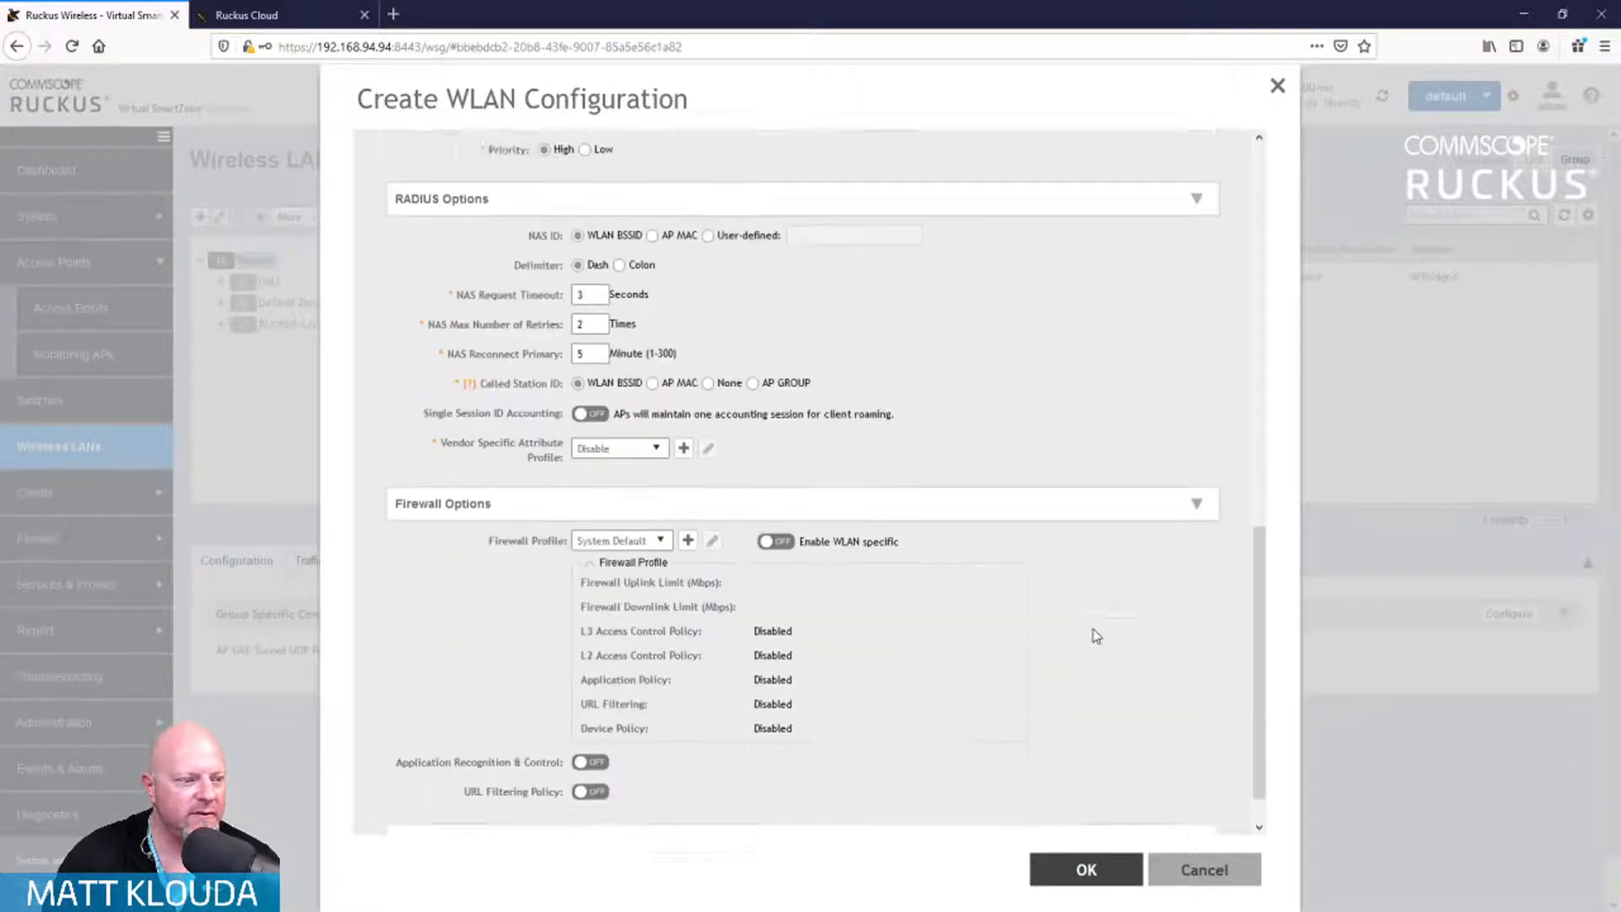
pyautogui.scroll(-1, 1096, 636)
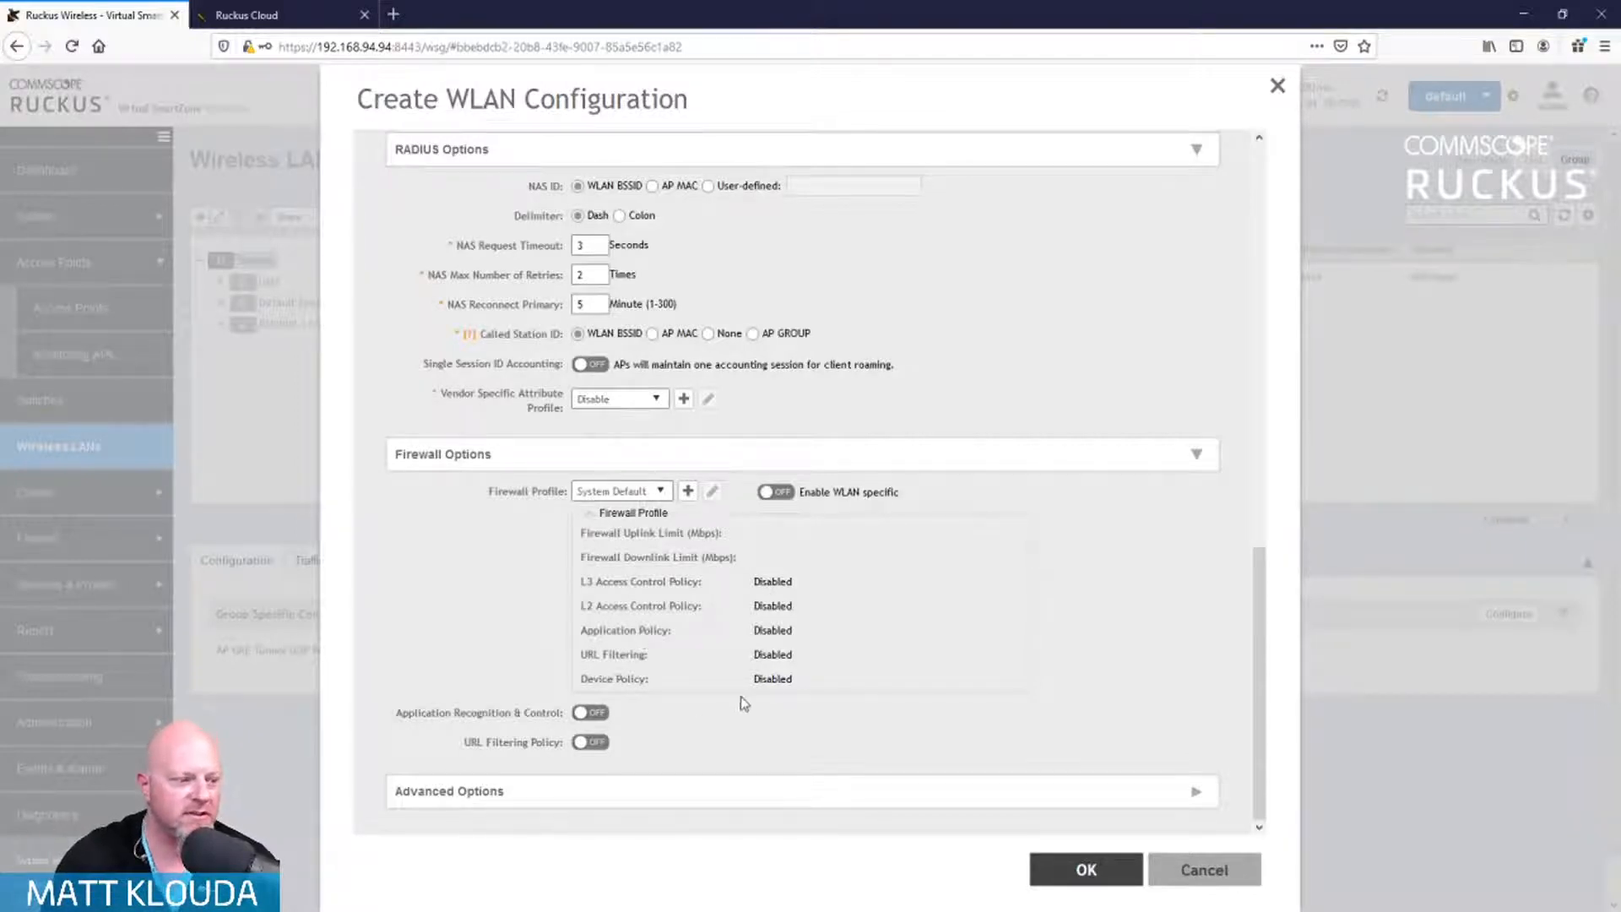
pyautogui.click(583, 714)
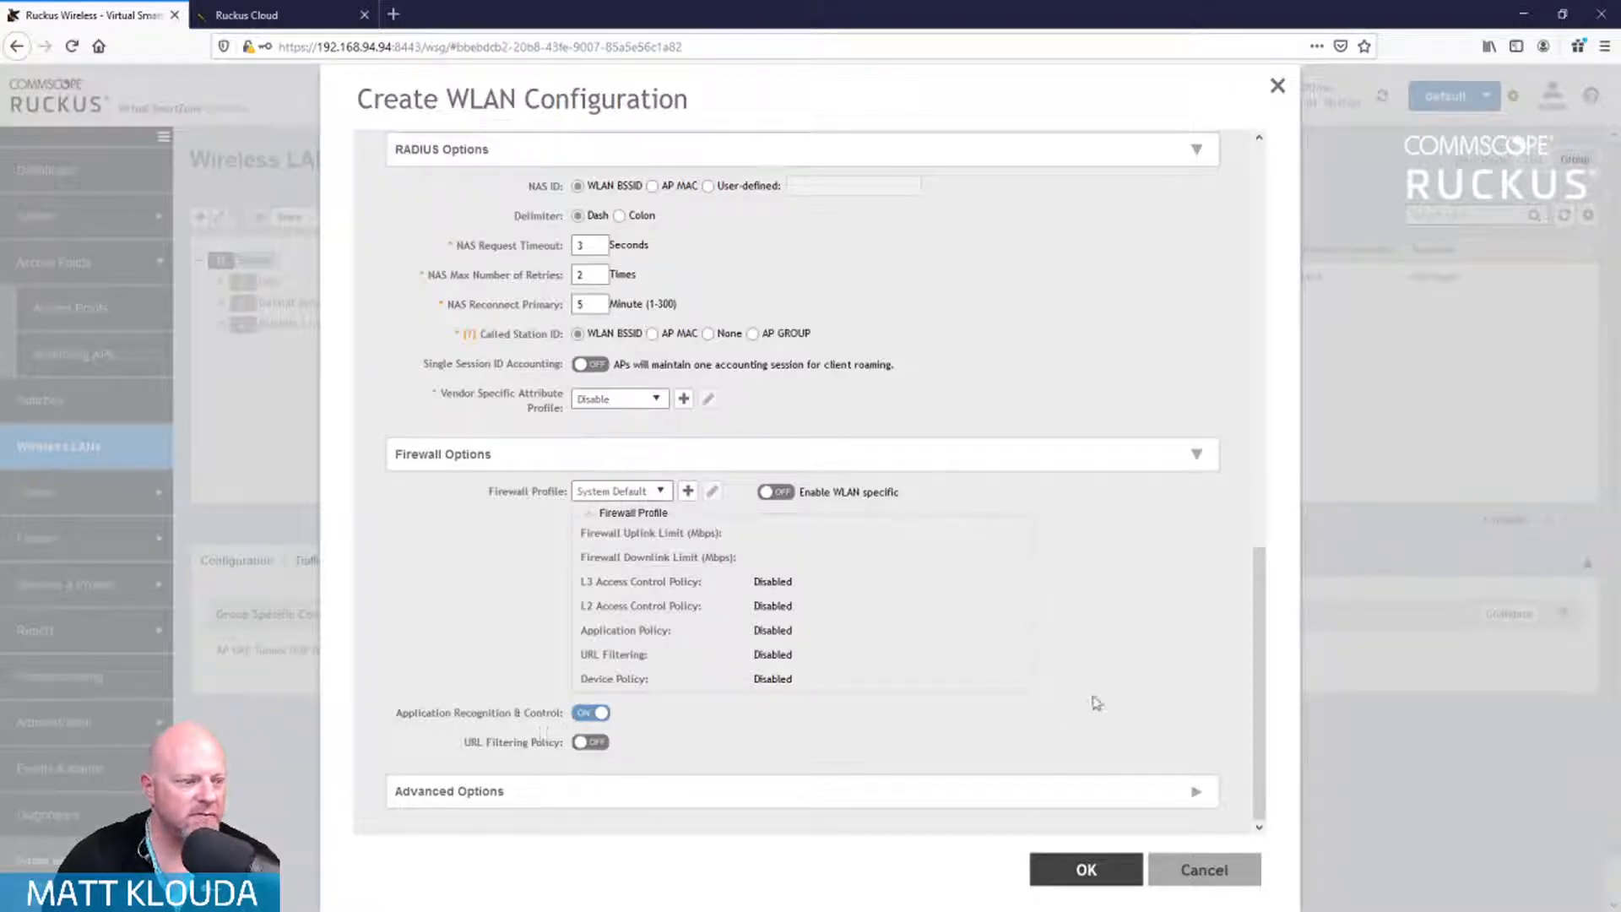
pyautogui.click(1196, 792)
# Step: In Advanced Options, leave Wi-Fi Calling off, enable OFDM Only, and set BSS Min Rate to 12 mbps
pyautogui.scroll(-5, 1119, 649)
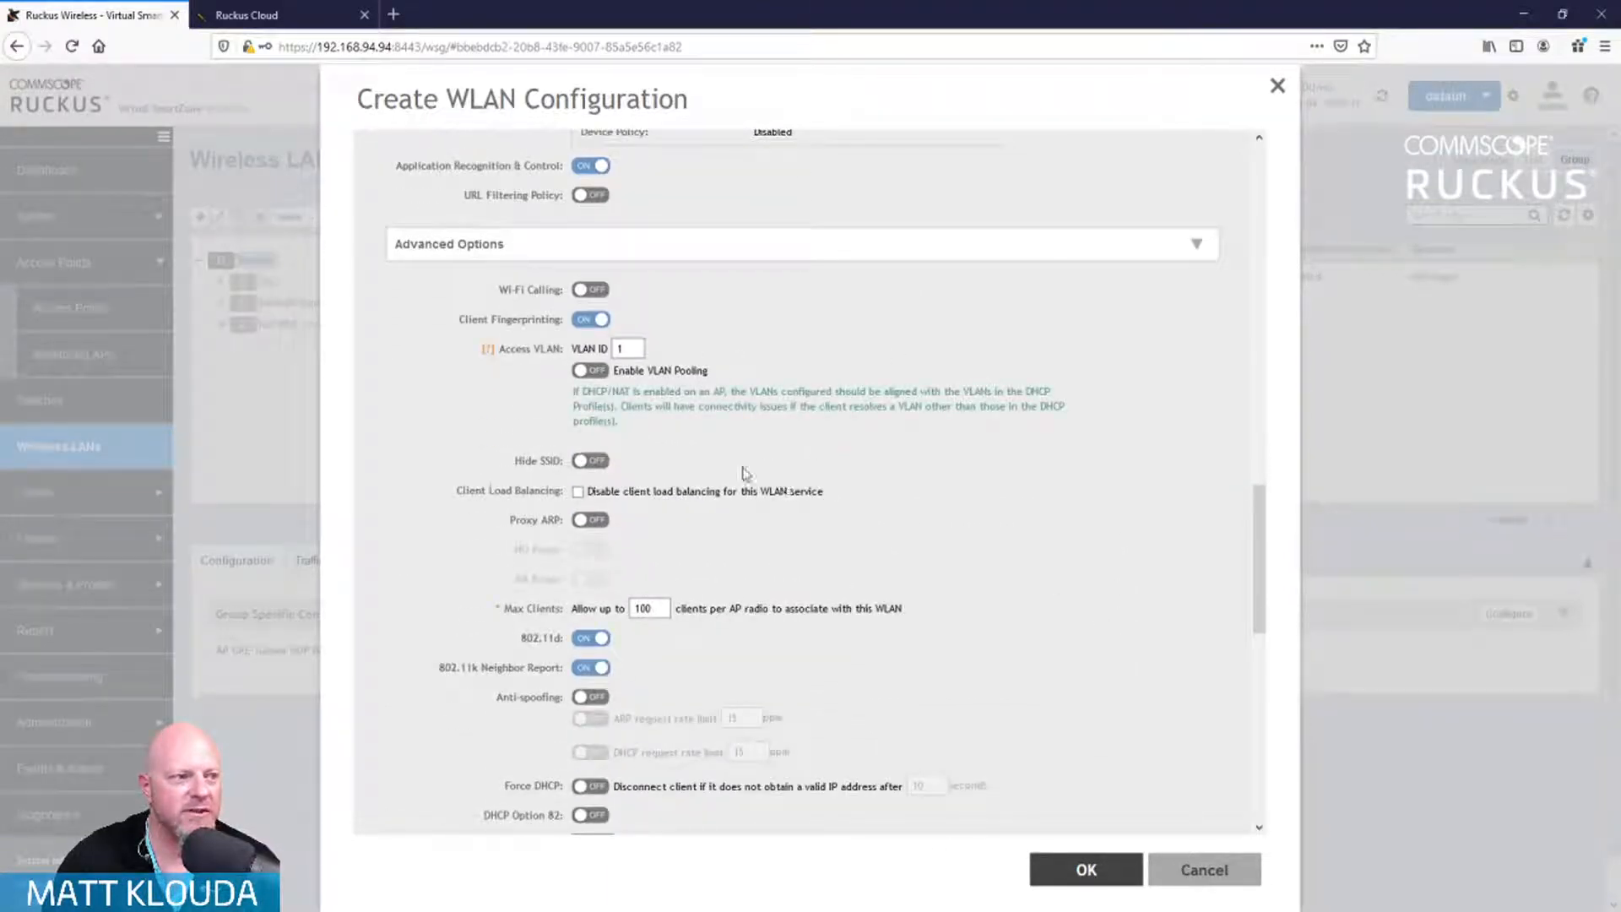
pyautogui.click(600, 291)
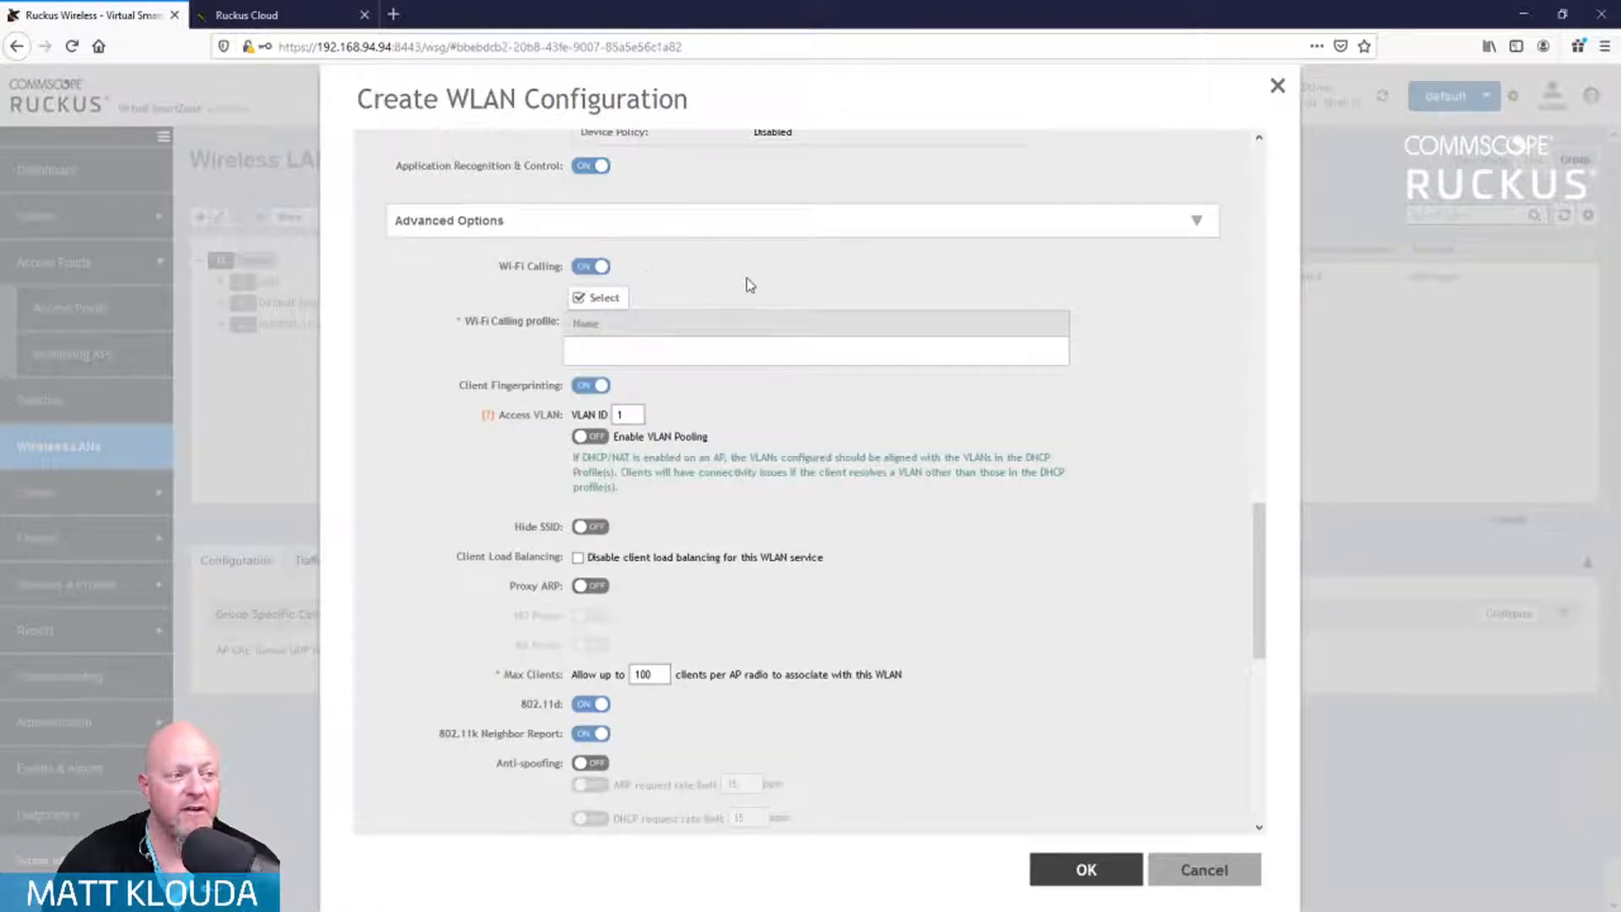
pyautogui.click(584, 268)
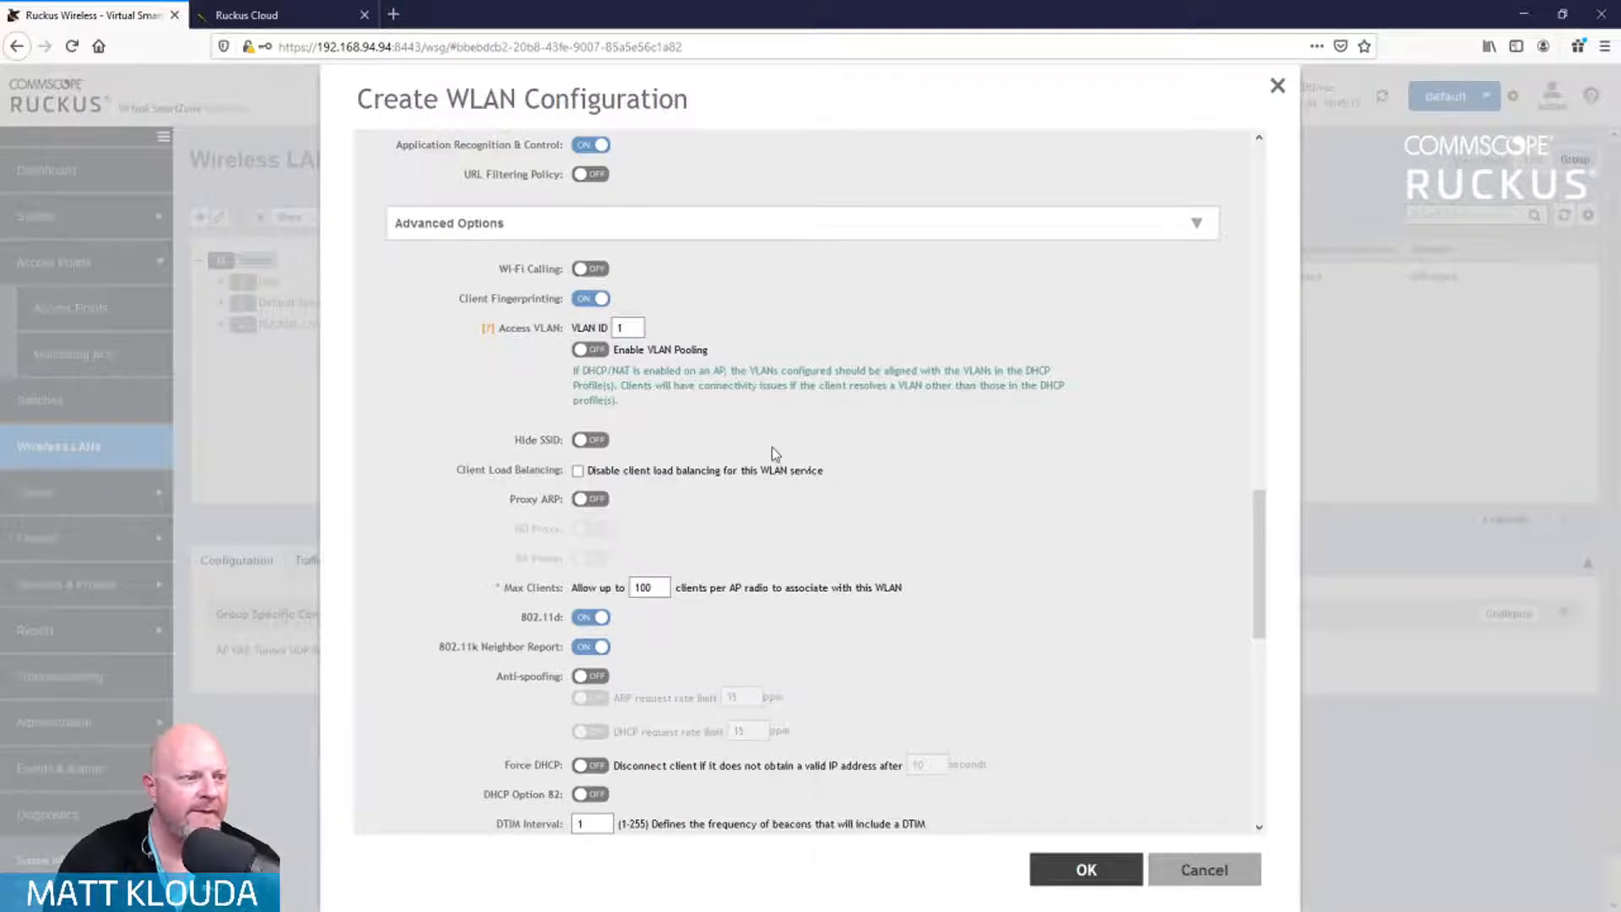
pyautogui.scroll(-1, 772, 447)
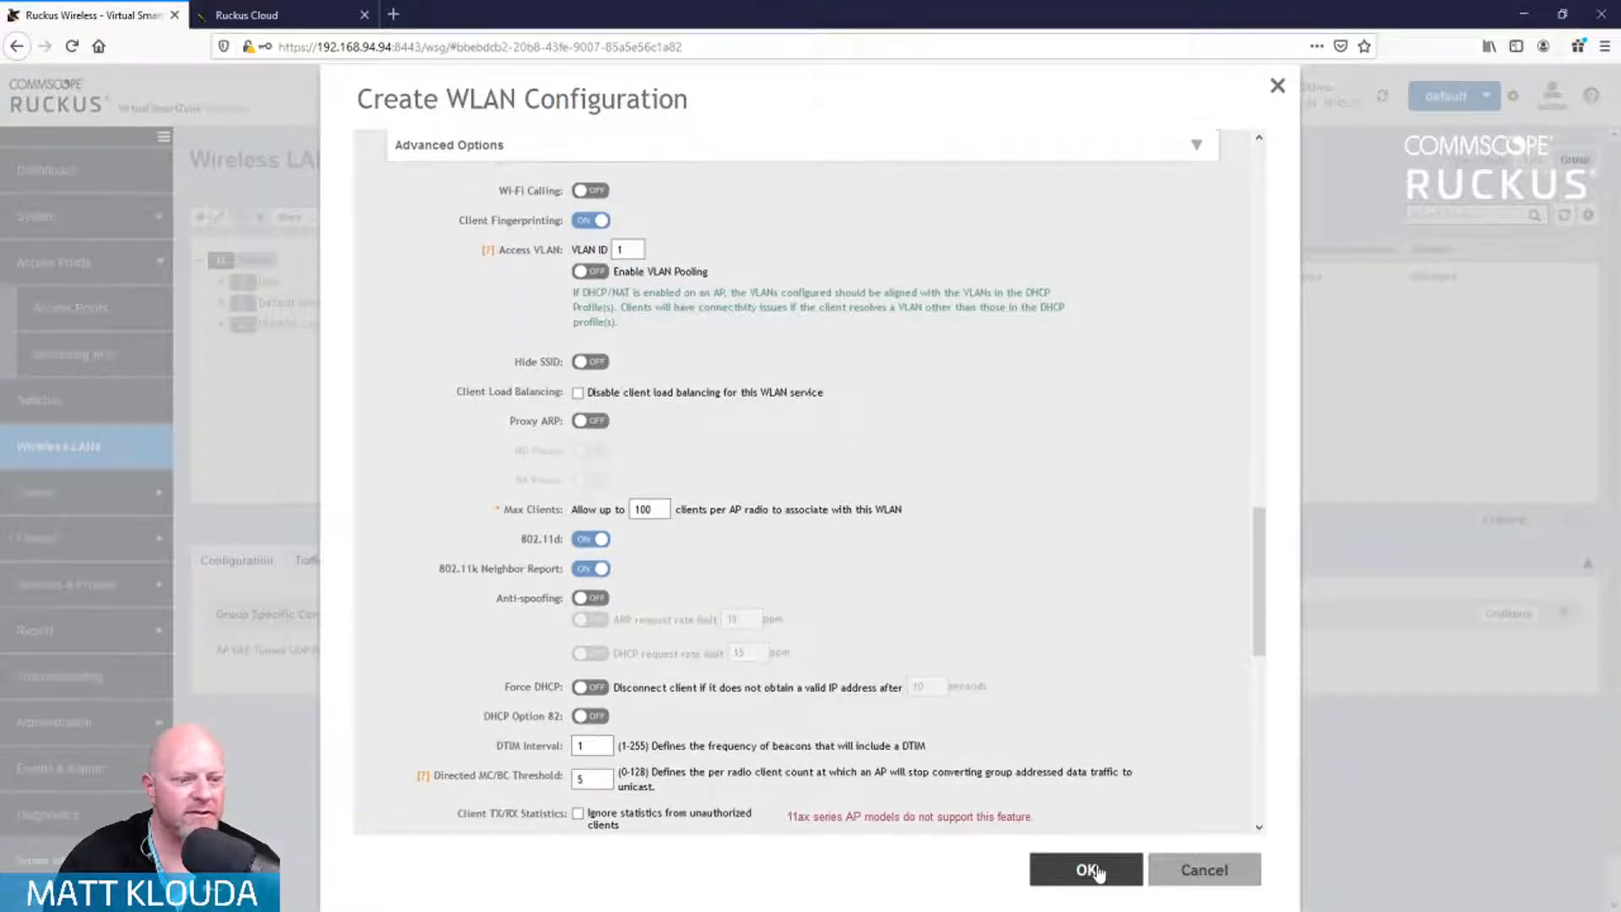
pyautogui.scroll(-5, 951, 601)
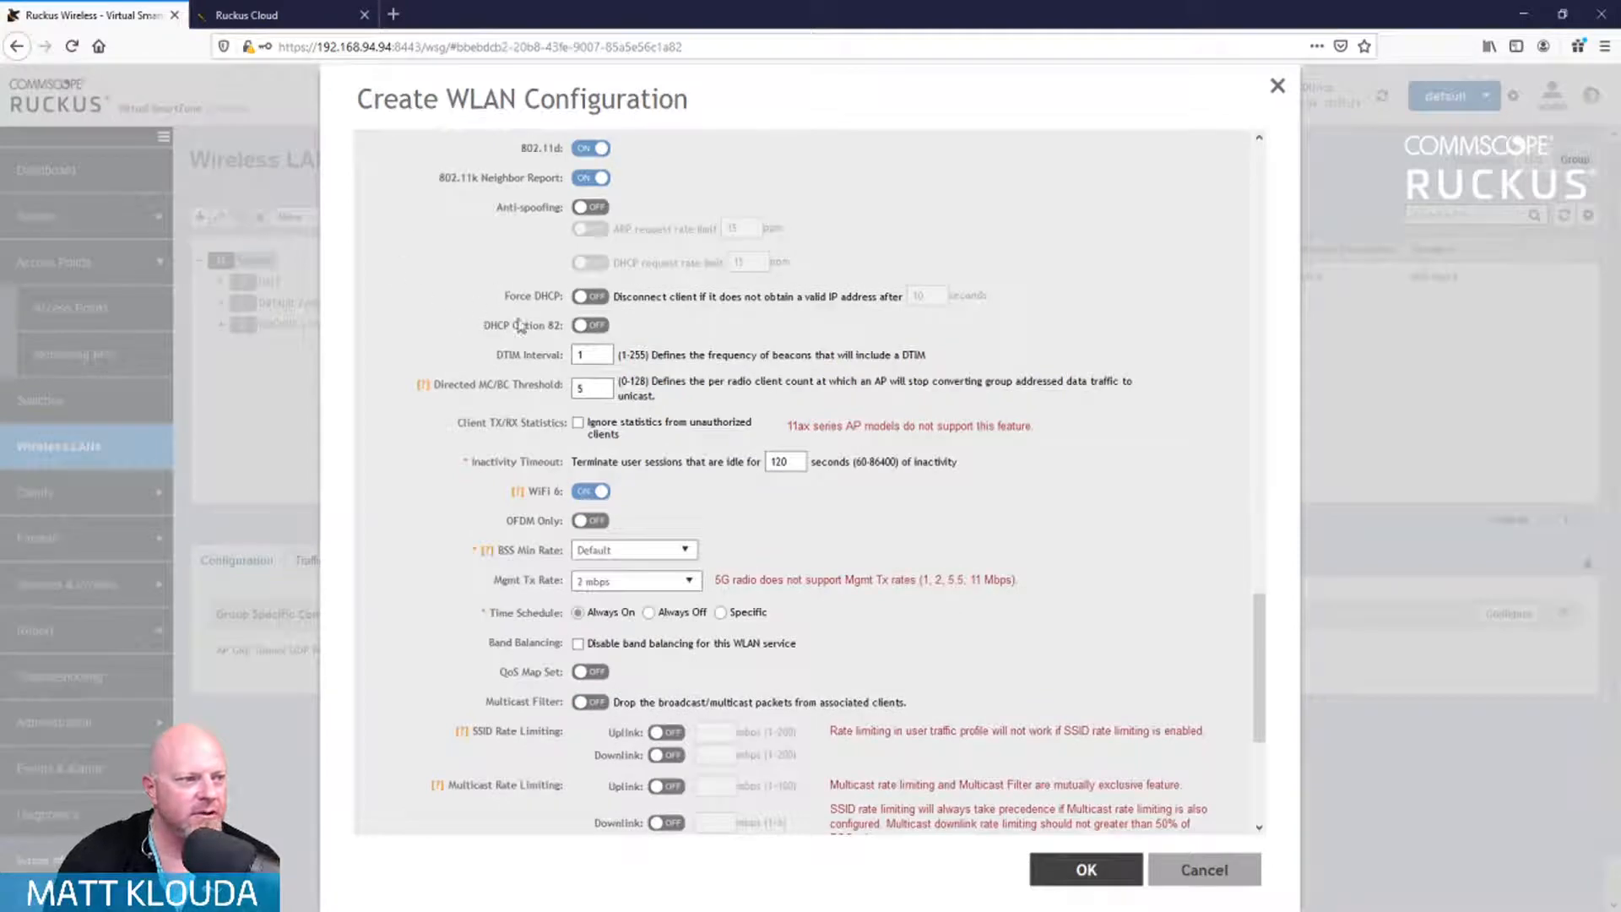
pyautogui.scroll(-3, 947, 582)
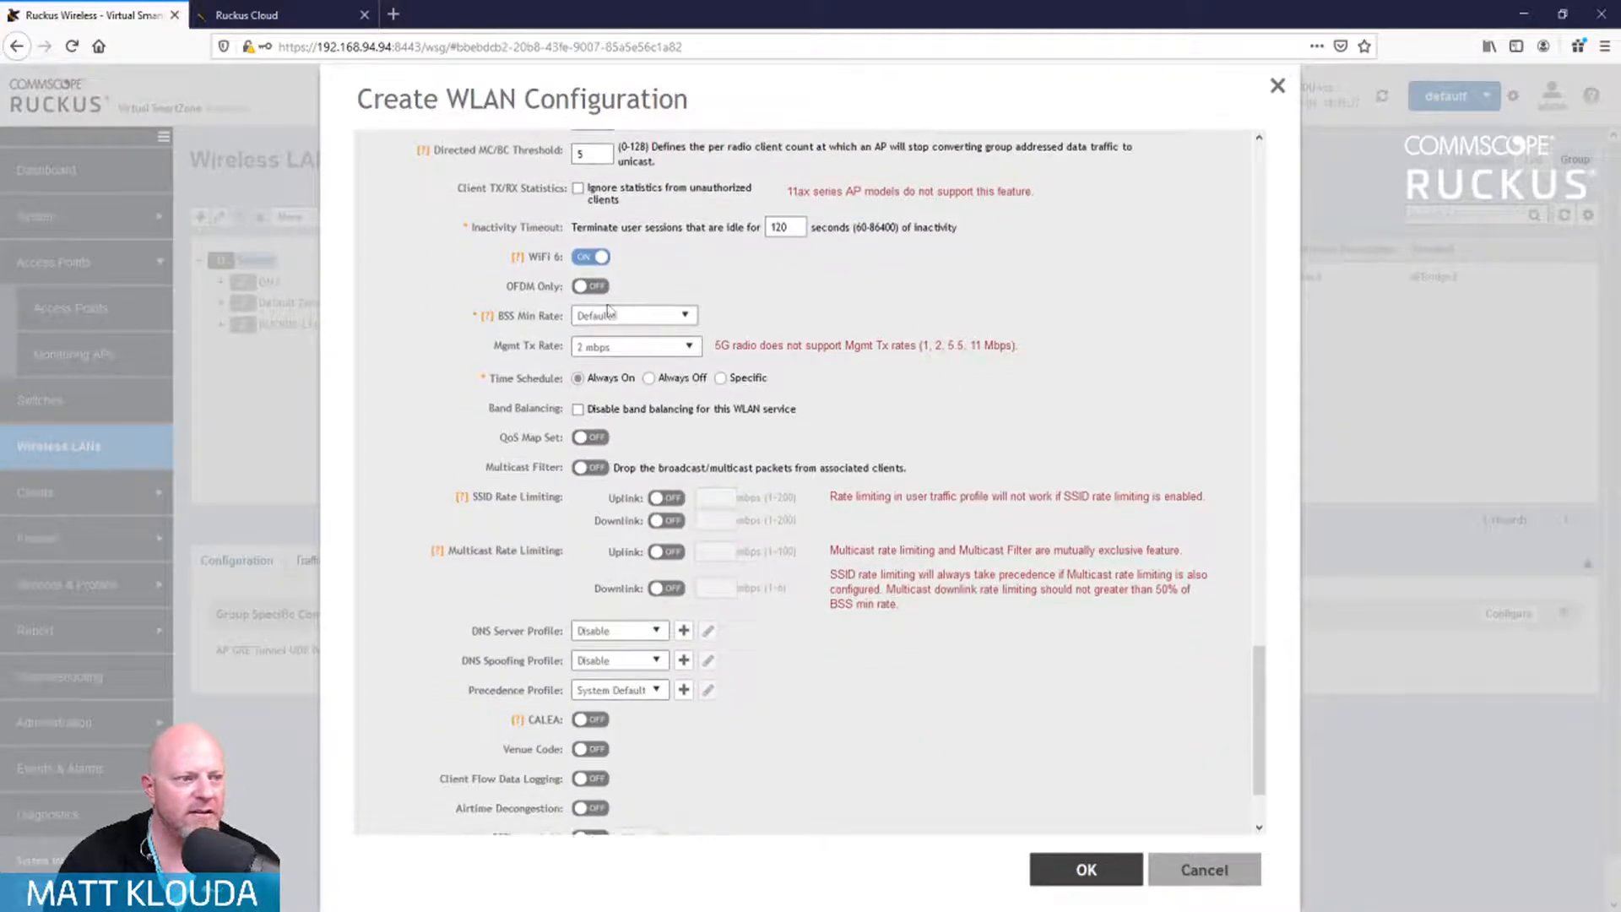
pyautogui.scroll(-1, 811, 511)
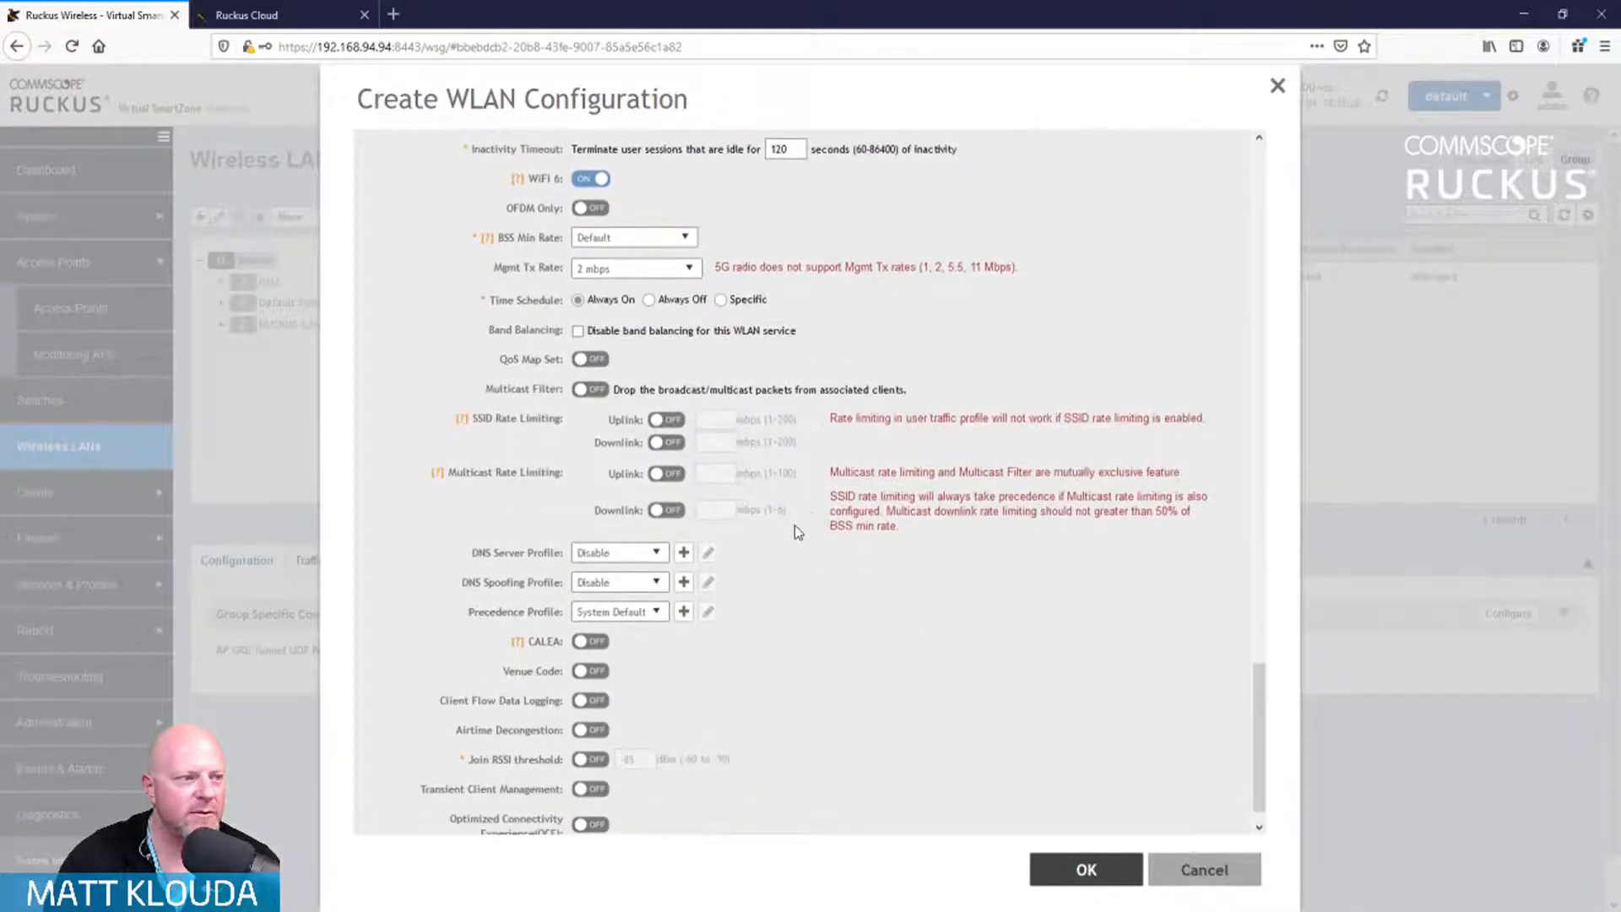
pyautogui.scroll(1, 794, 525)
pyautogui.click(590, 286)
pyautogui.scroll(-2, 812, 302)
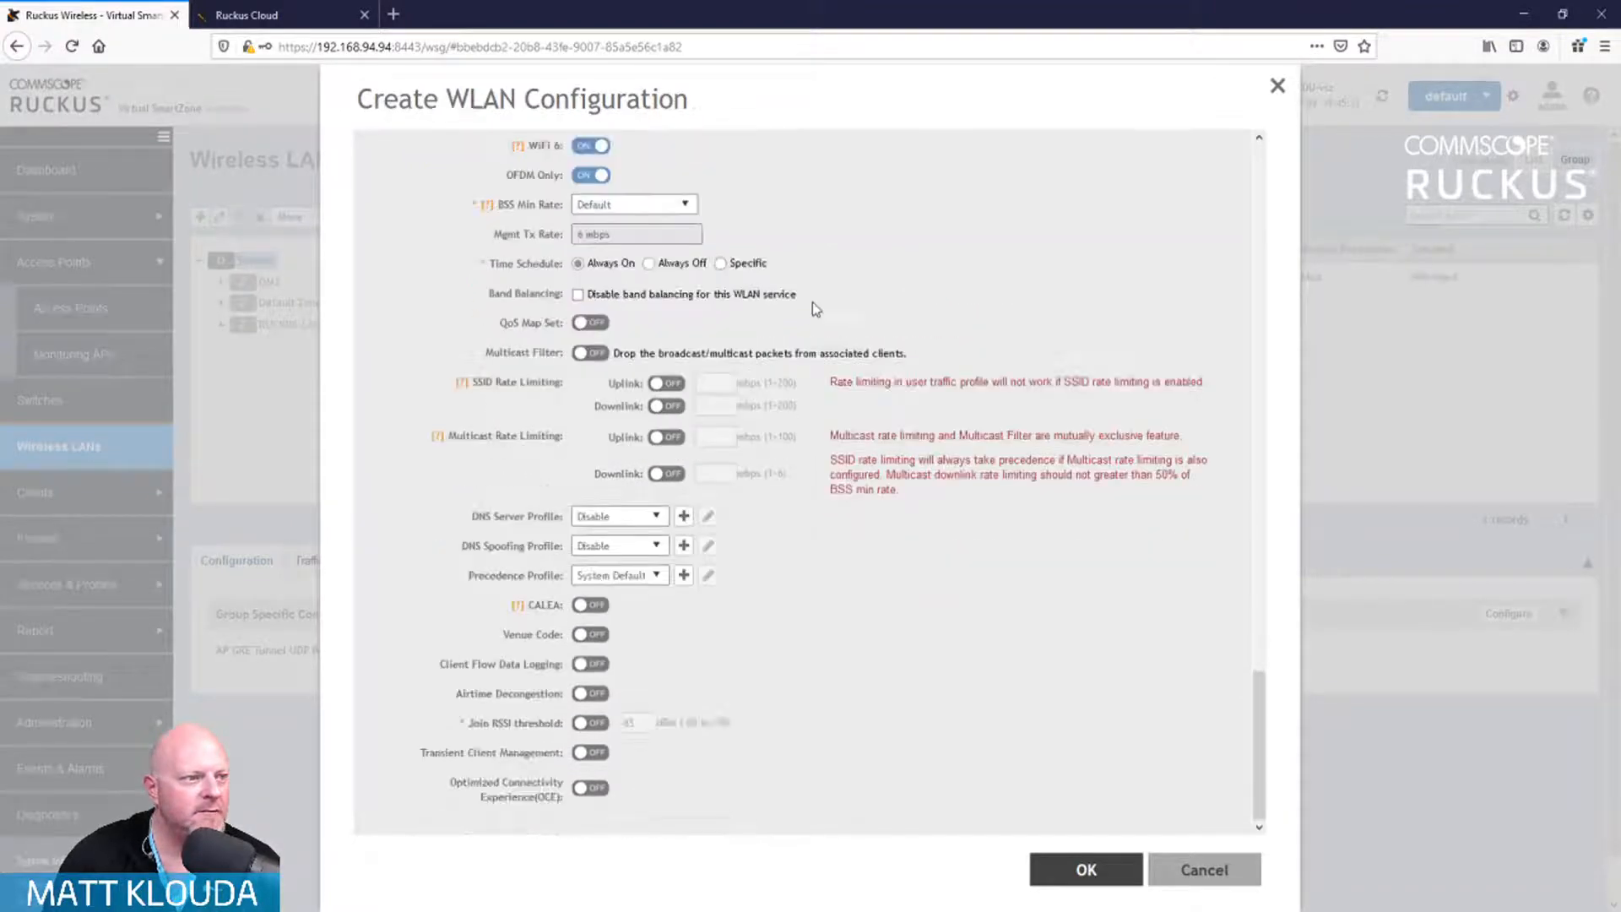
pyautogui.scroll(1, 673, 281)
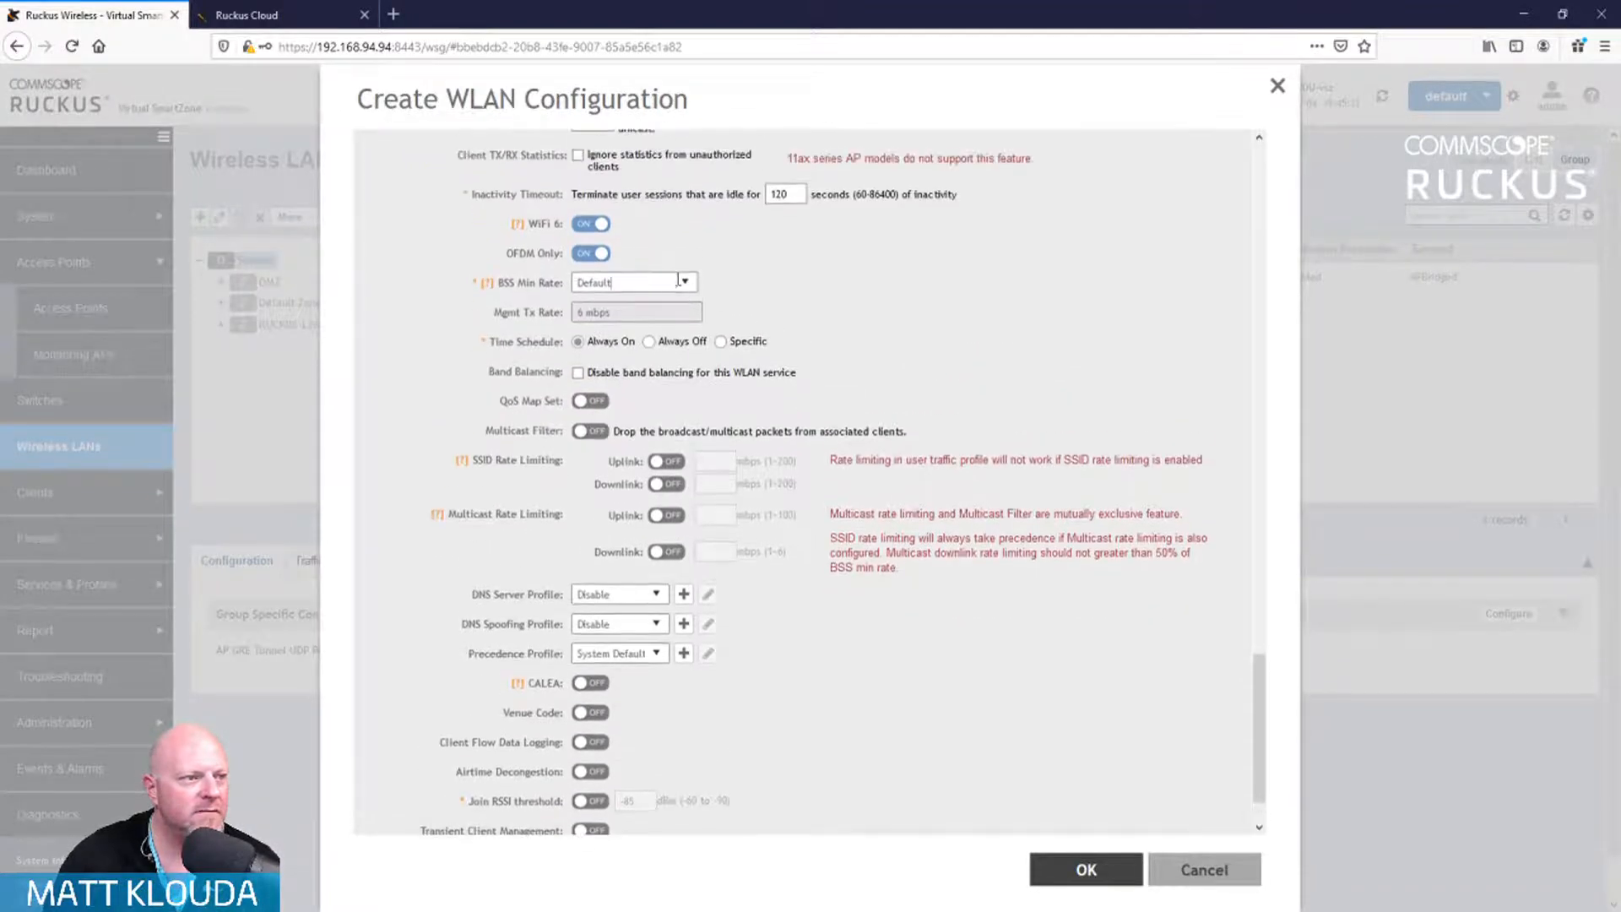
pyautogui.click(678, 281)
pyautogui.click(593, 311)
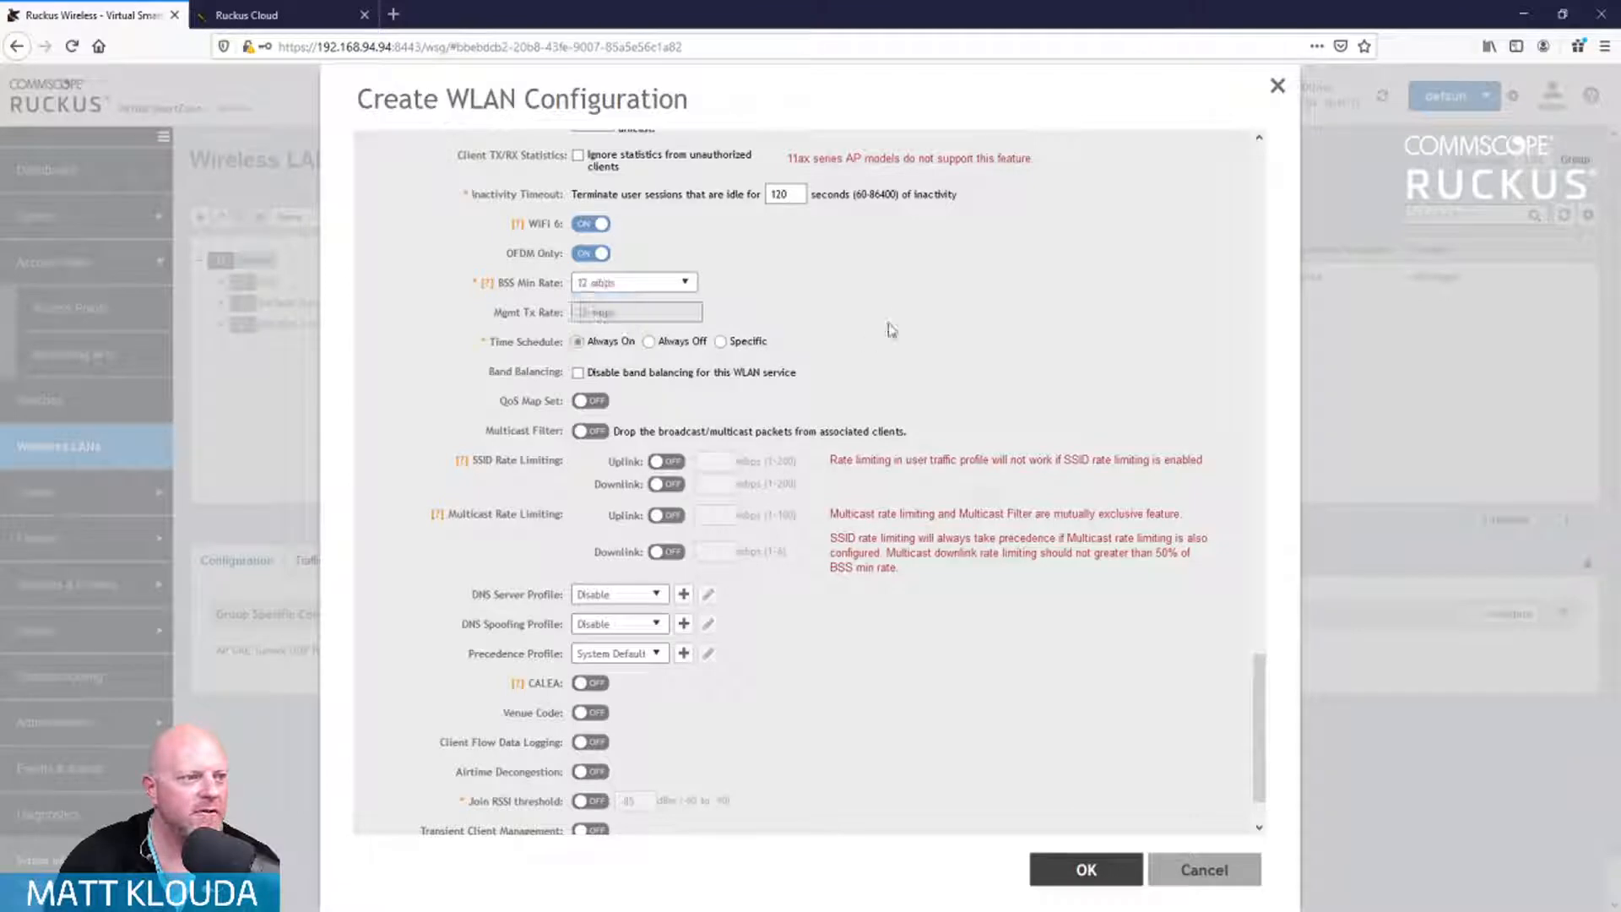
pyautogui.scroll(-1, 919, 360)
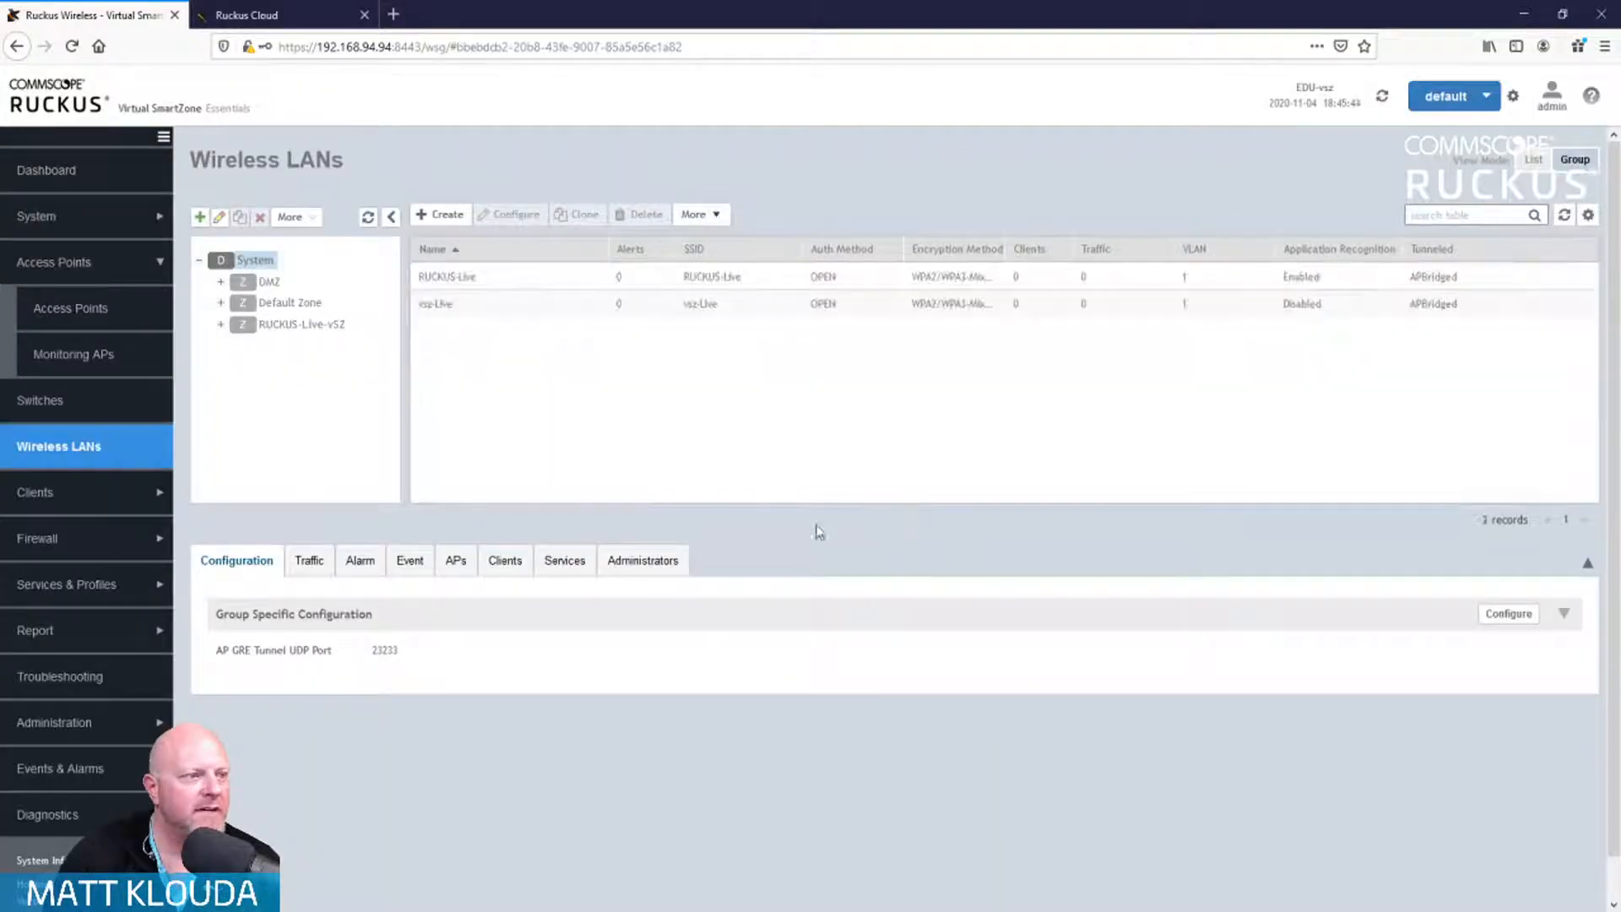
pyautogui.click(302, 325)
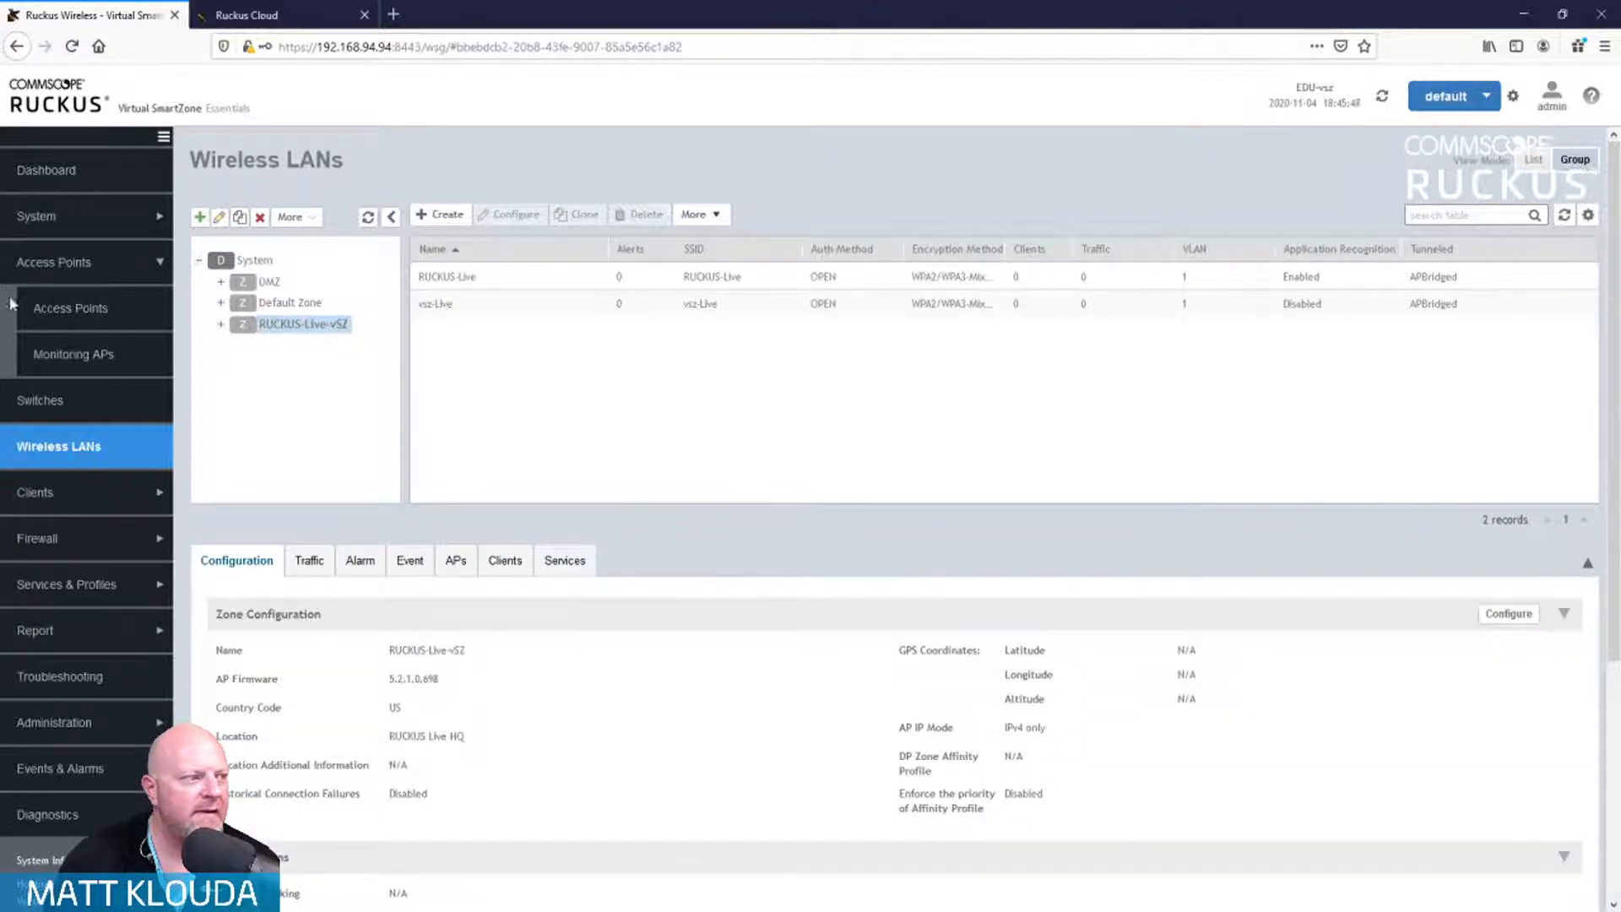
pyautogui.click(84, 311)
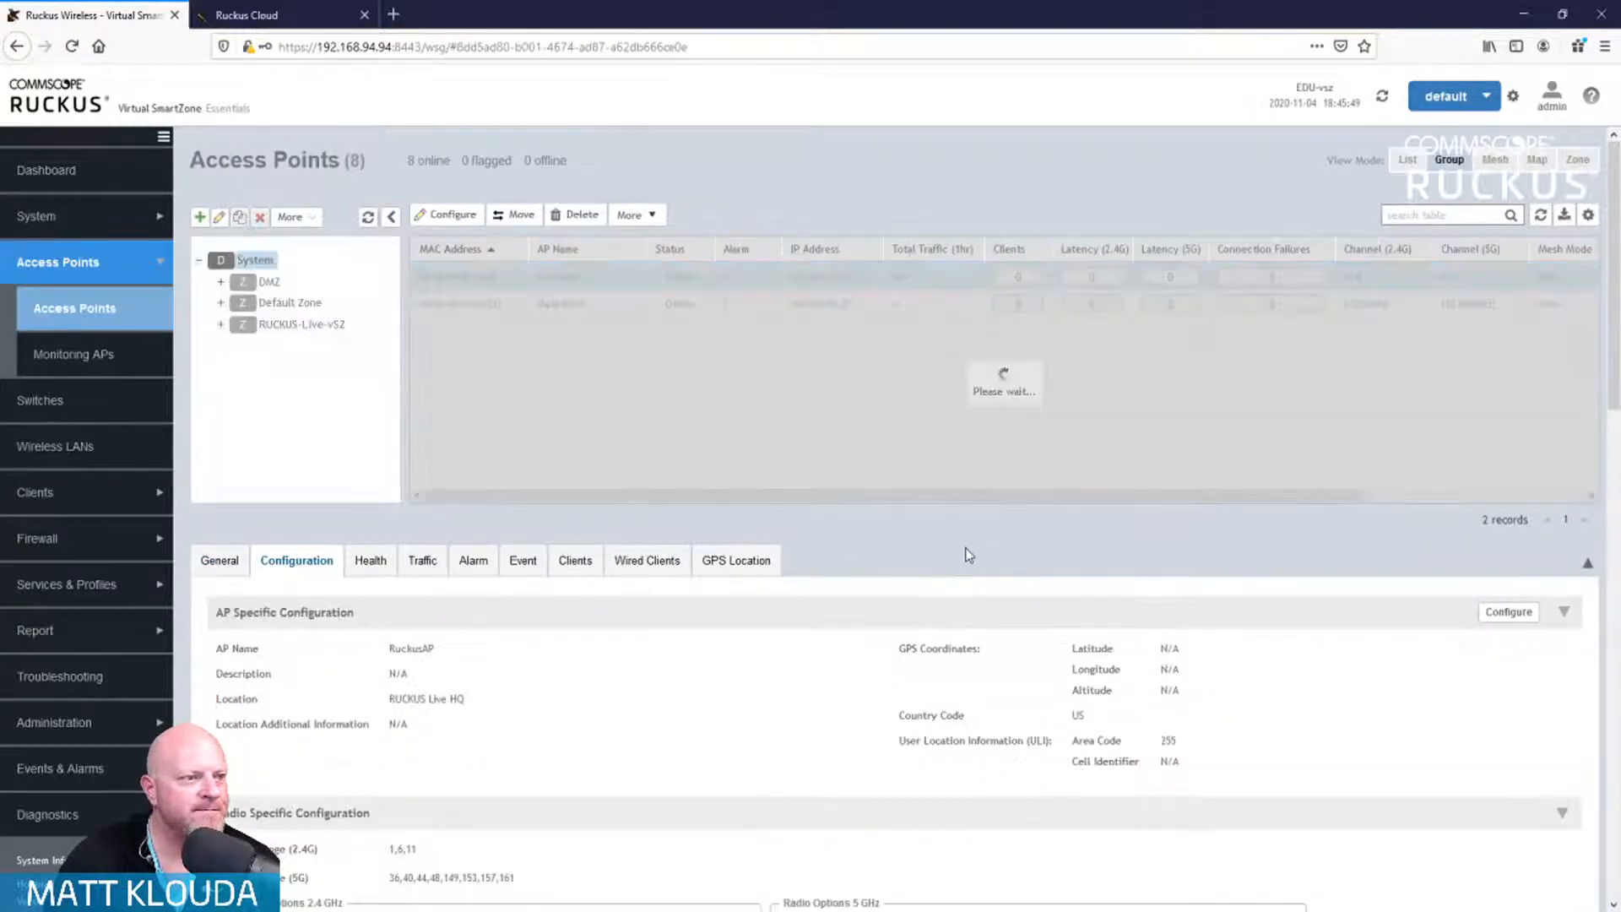
pyautogui.click(304, 325)
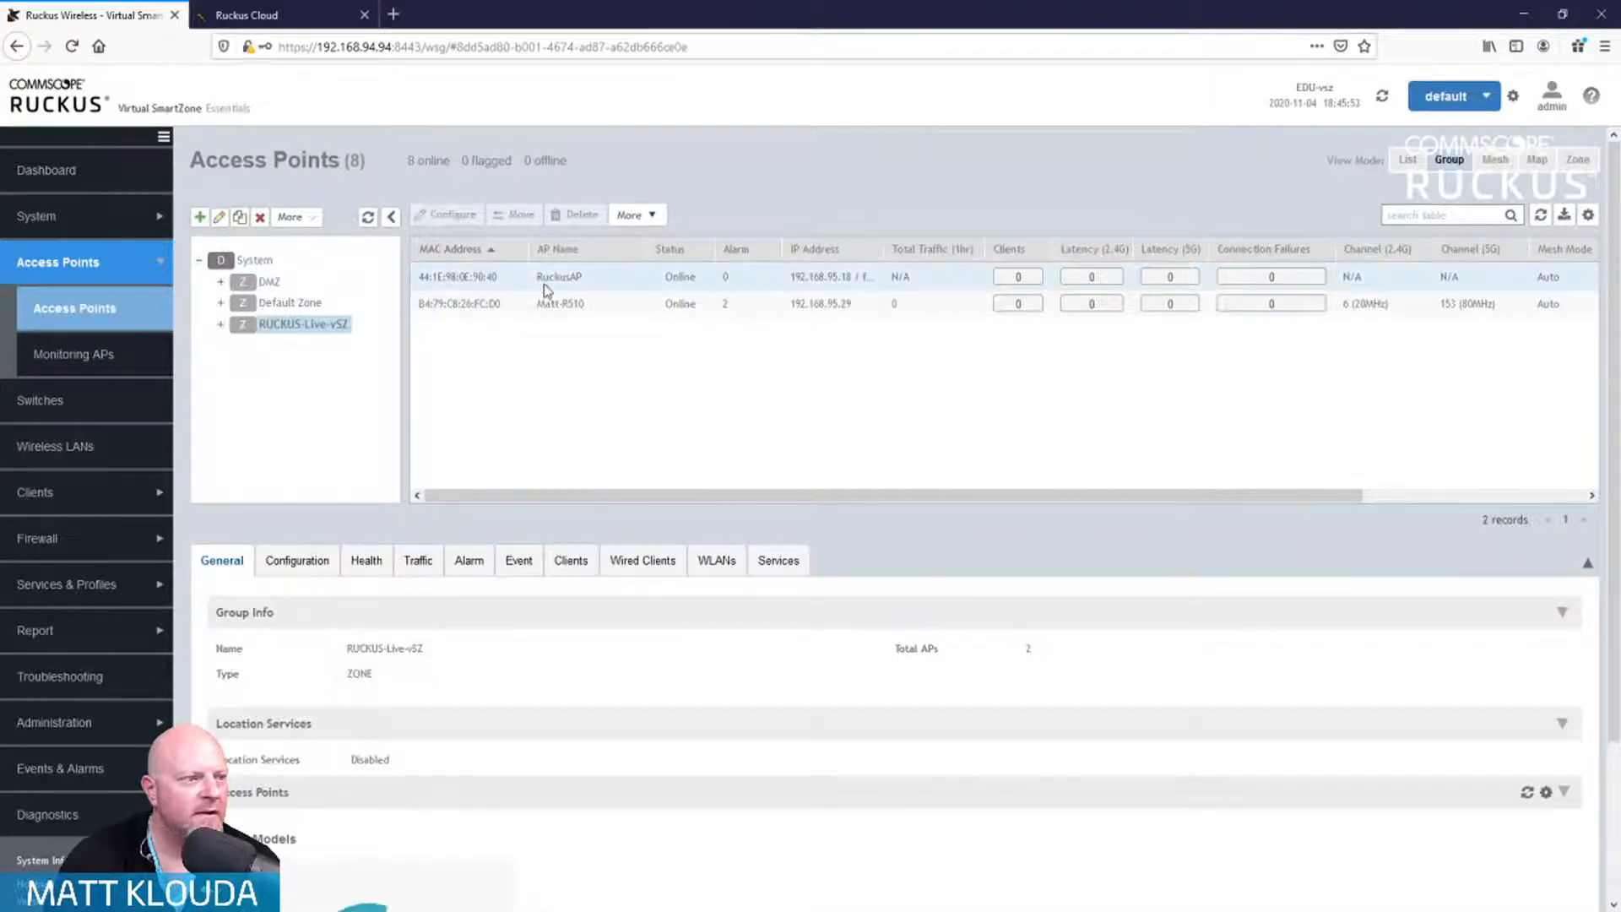
pyautogui.click(554, 278)
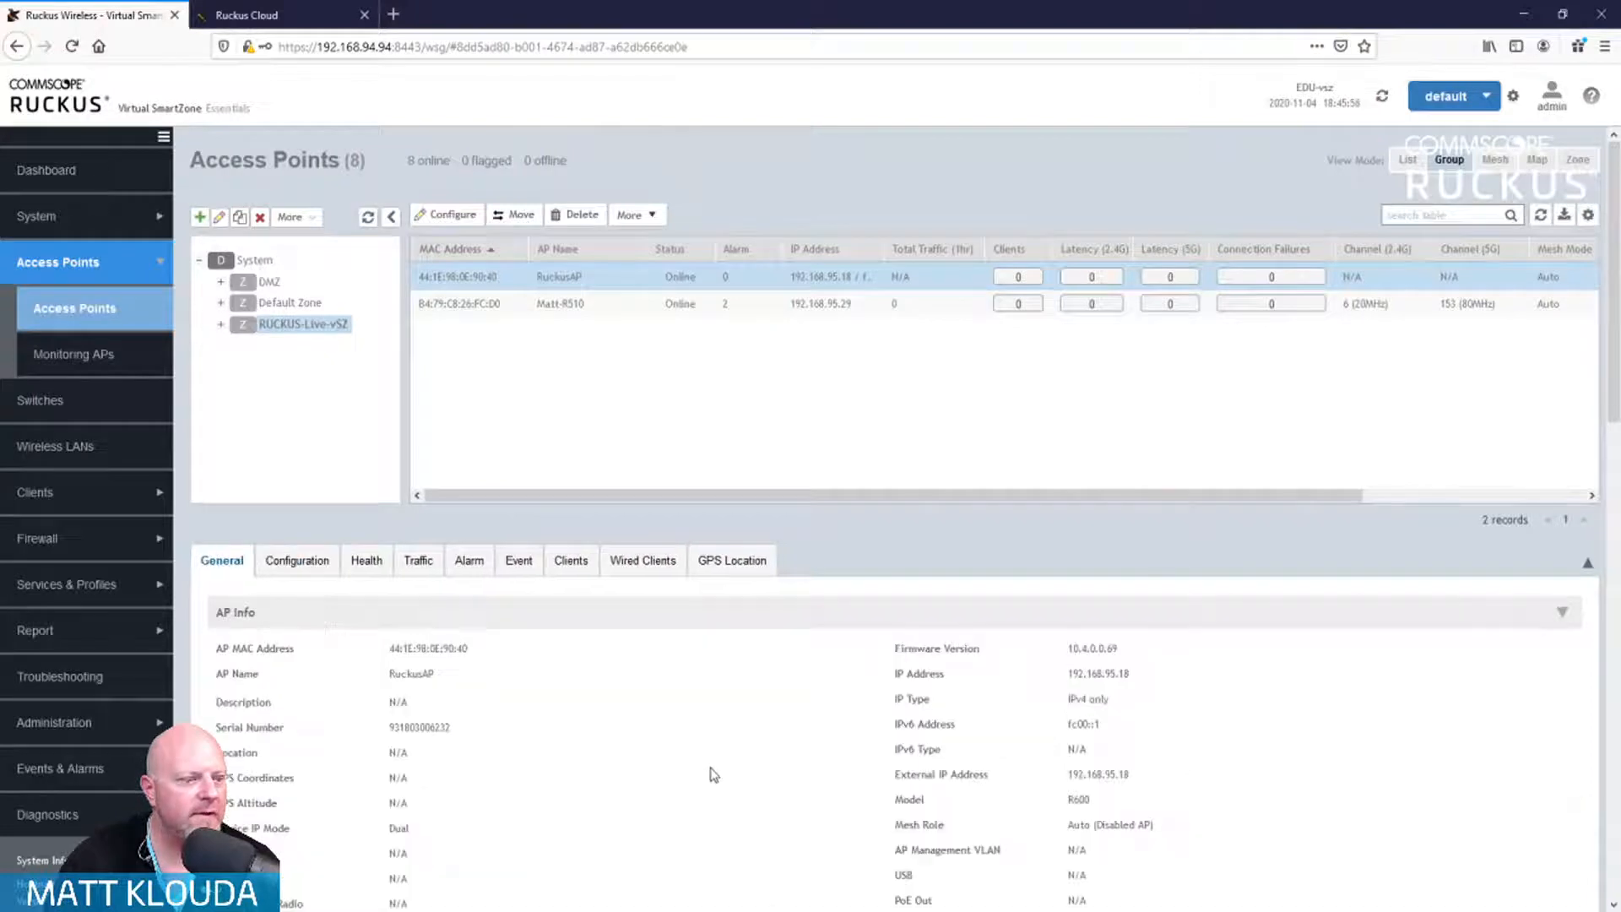
pyautogui.scroll(-2, 716, 769)
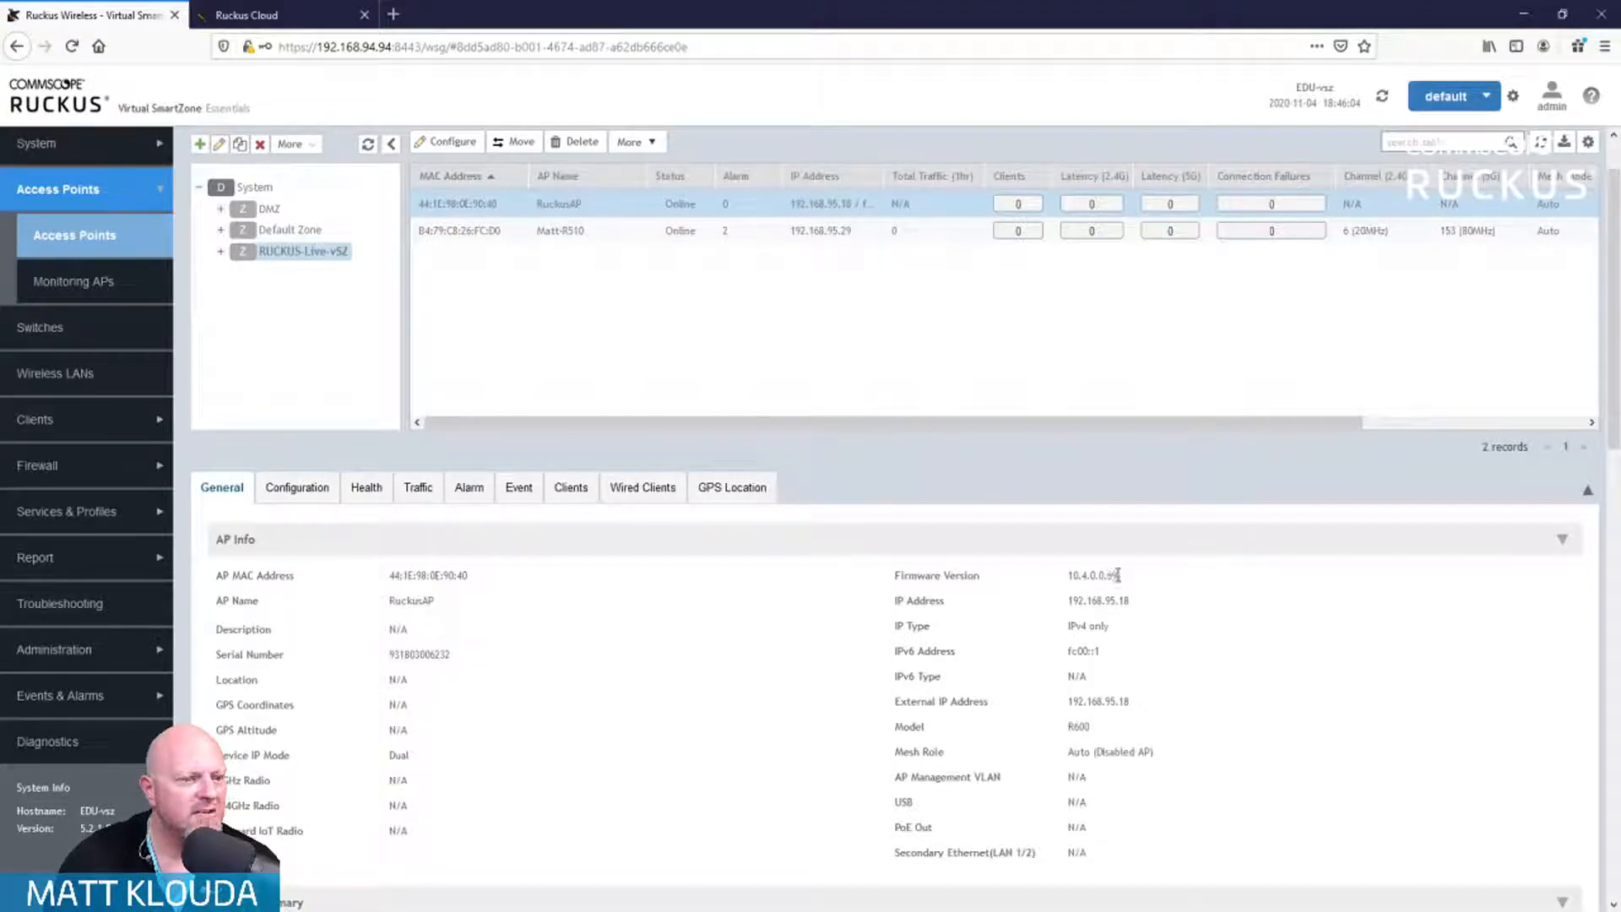
pyautogui.moveTo(1117, 575); pyautogui.dragTo(1052, 574)
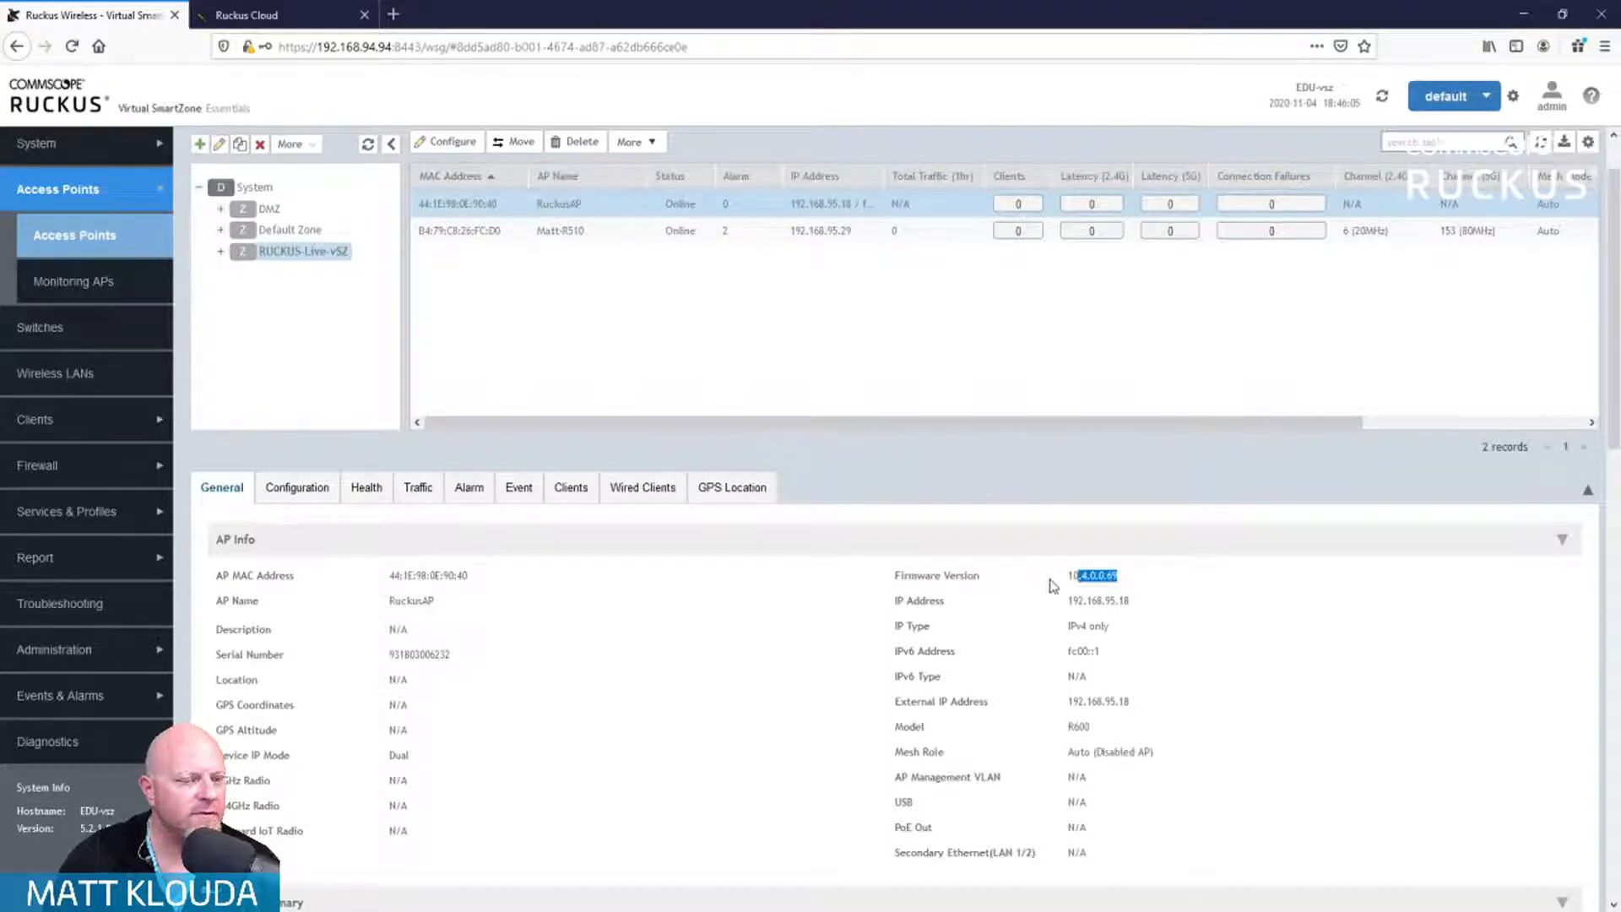
pyautogui.click(1081, 568)
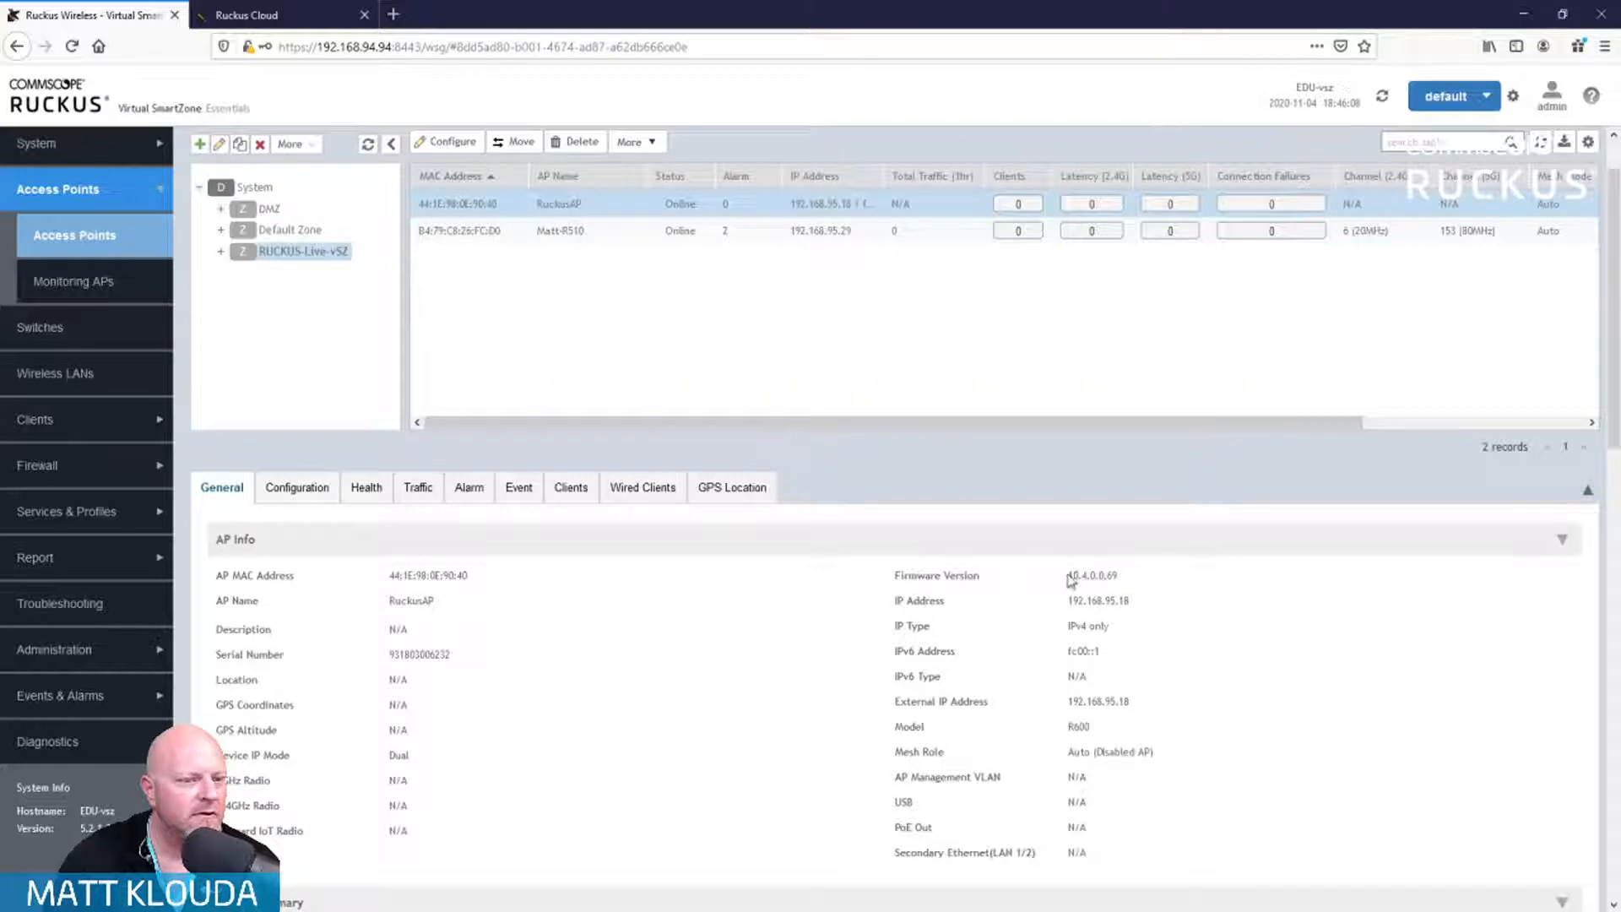
pyautogui.moveTo(1071, 575); pyautogui.dragTo(1165, 587)
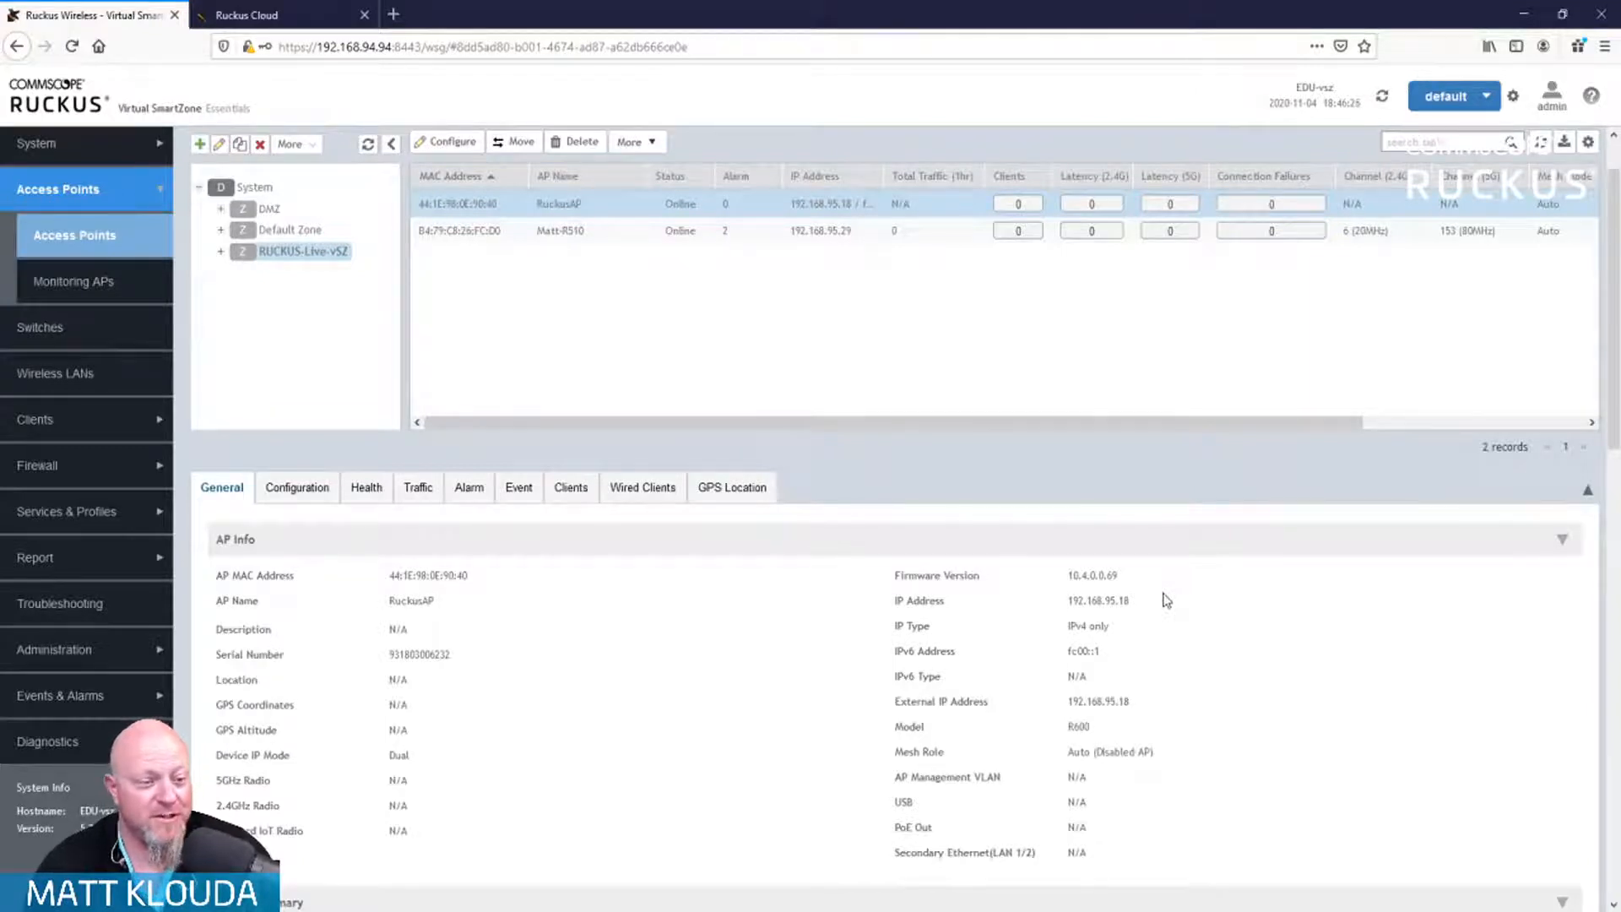
pyautogui.scroll(-2, 1155, 581)
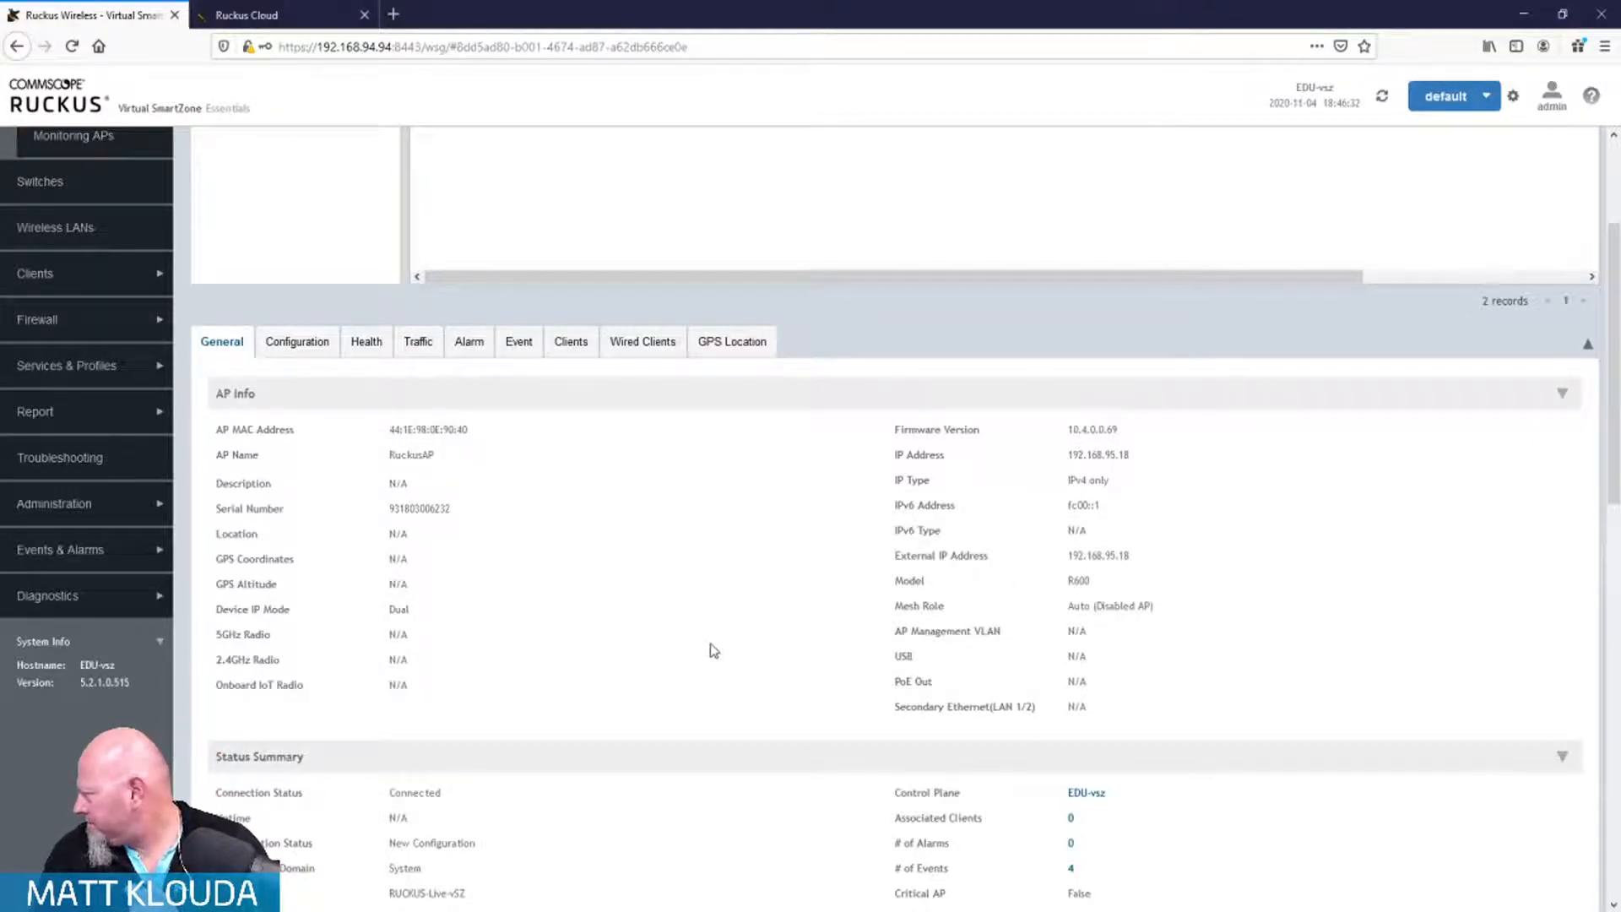
pyautogui.scroll(3, 703, 695)
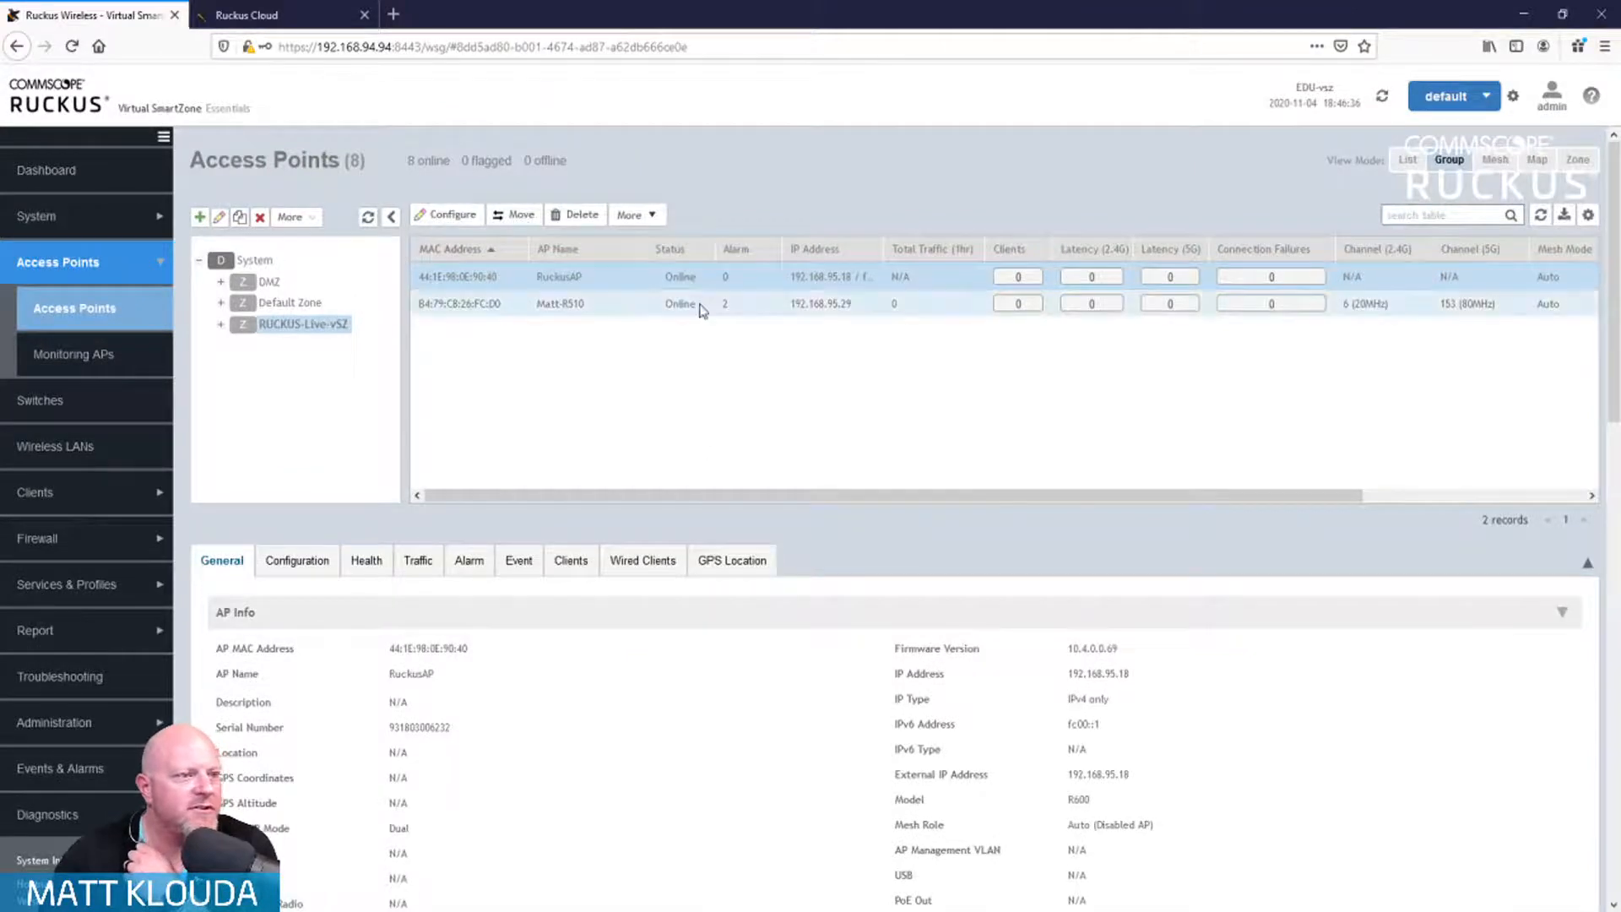
# Step: Select Matt-R510 and follow its # of Alarms link to list its alarms
pyautogui.click(701, 309)
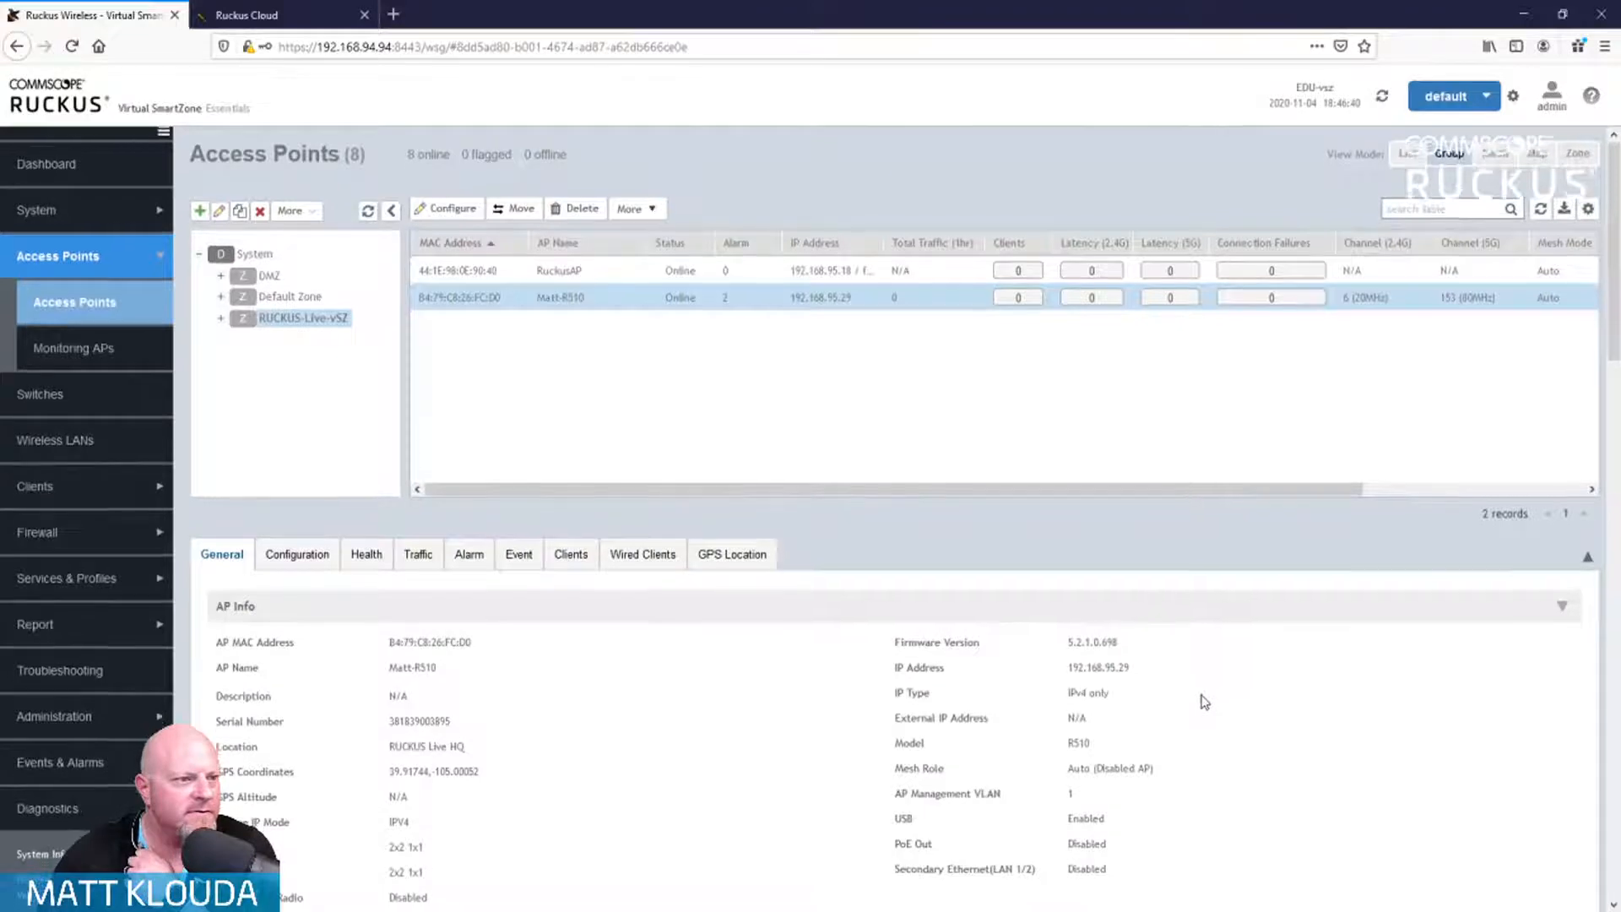
pyautogui.scroll(-5, 1206, 703)
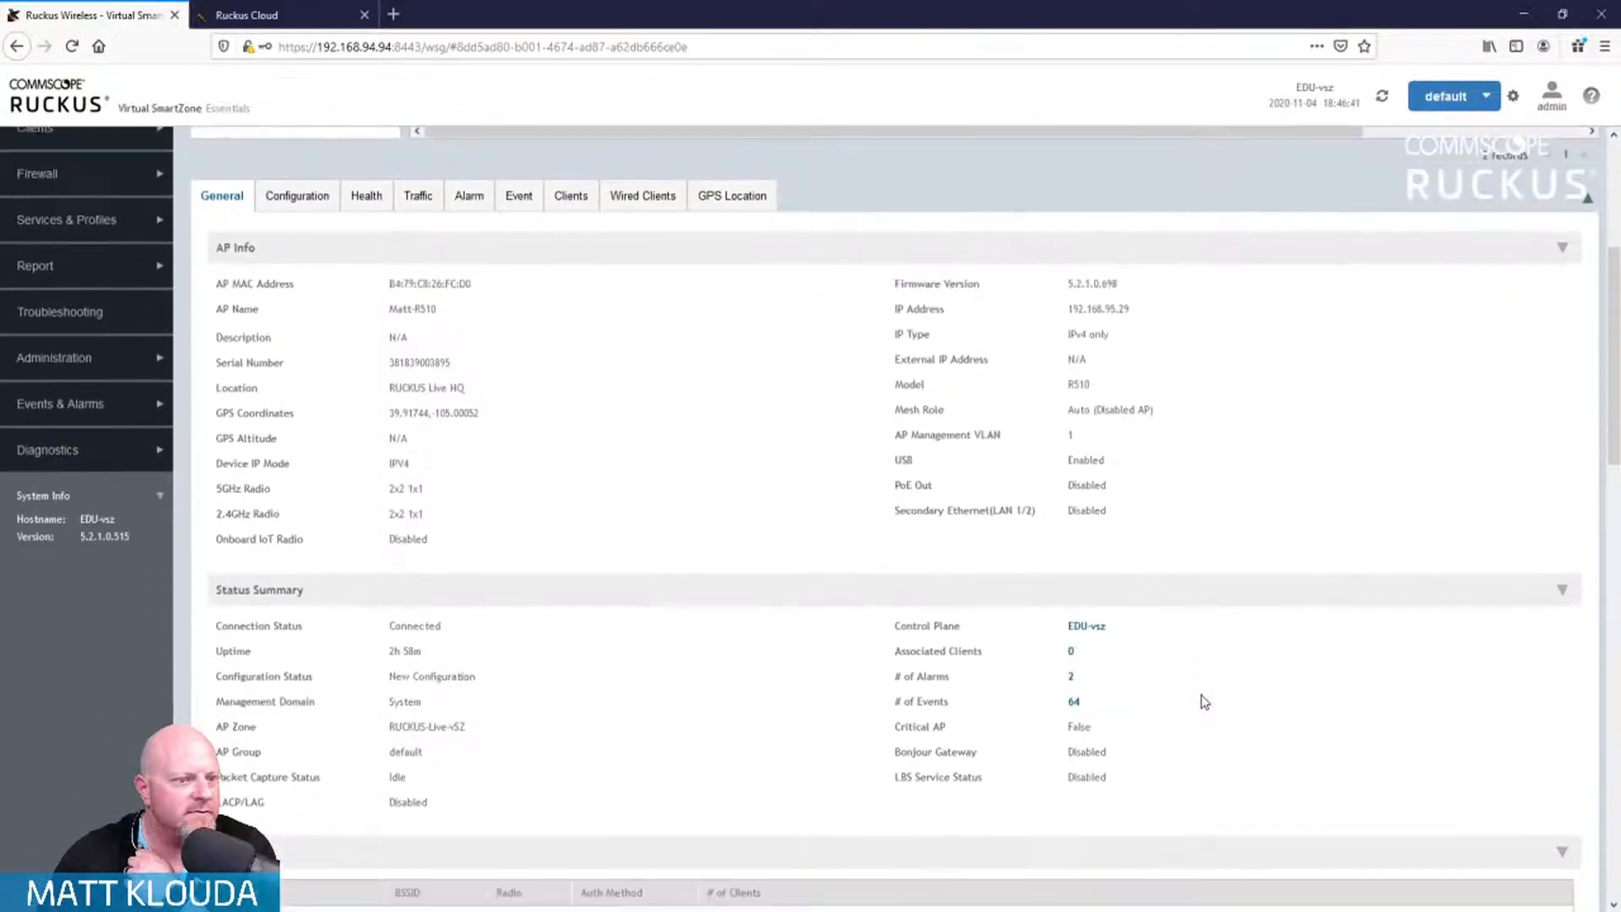
pyautogui.click(1071, 678)
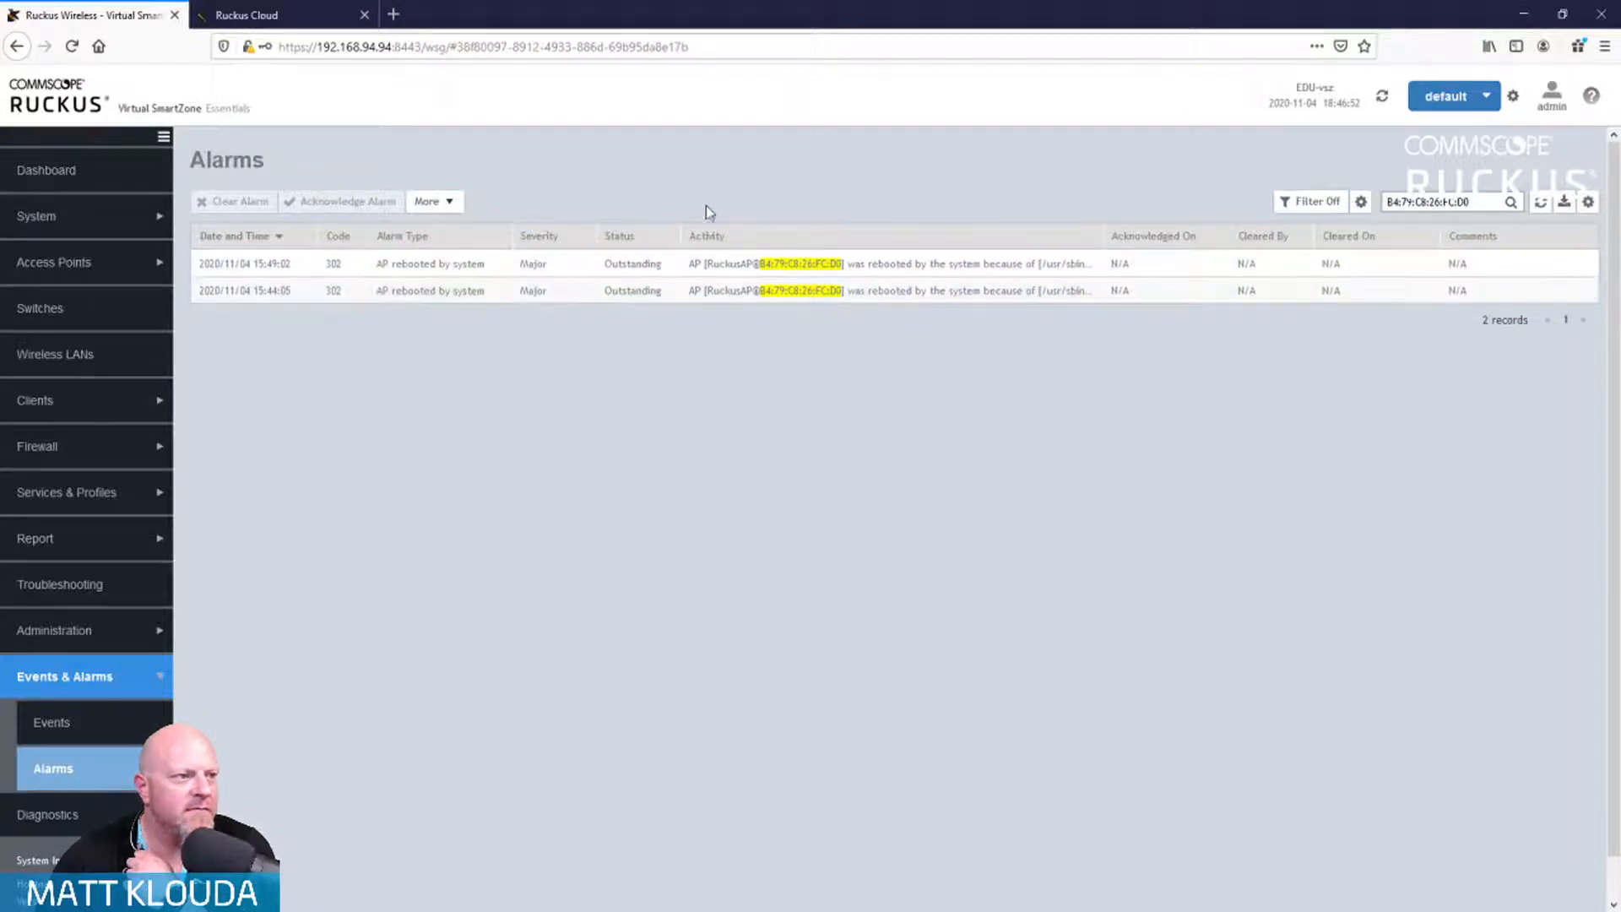
# Step: Clear the newer AP rebooted alarm with the comment 'Because I said'
pyautogui.click(475, 268)
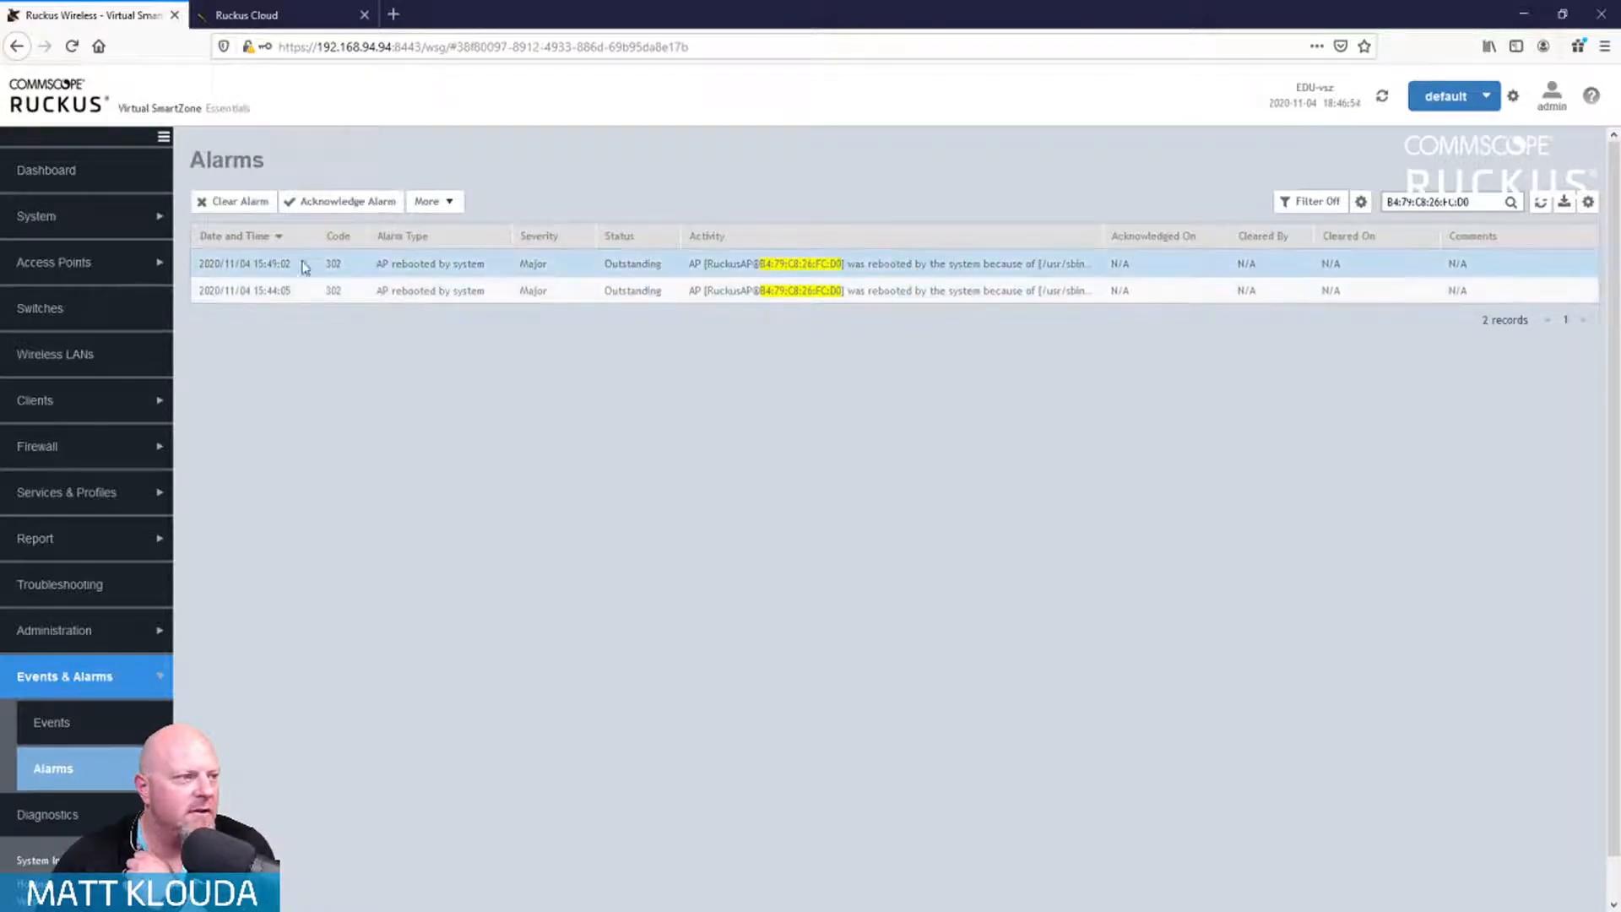
pyautogui.click(249, 207)
pyautogui.click(801, 649)
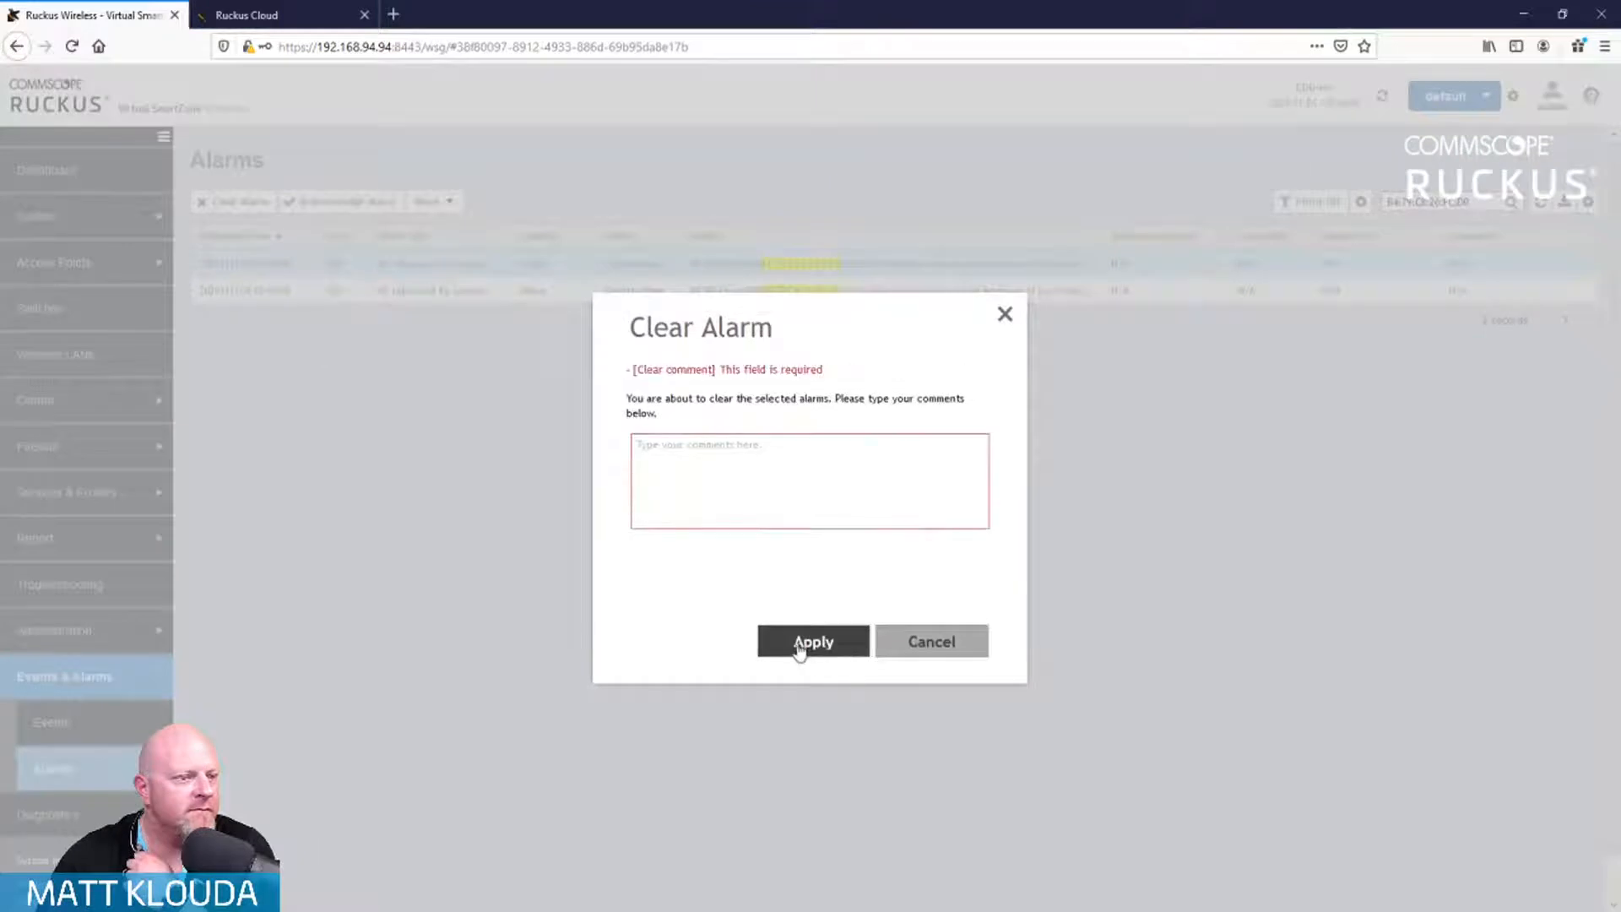
pyautogui.click(692, 461)
pyautogui.write('Because I said so!')
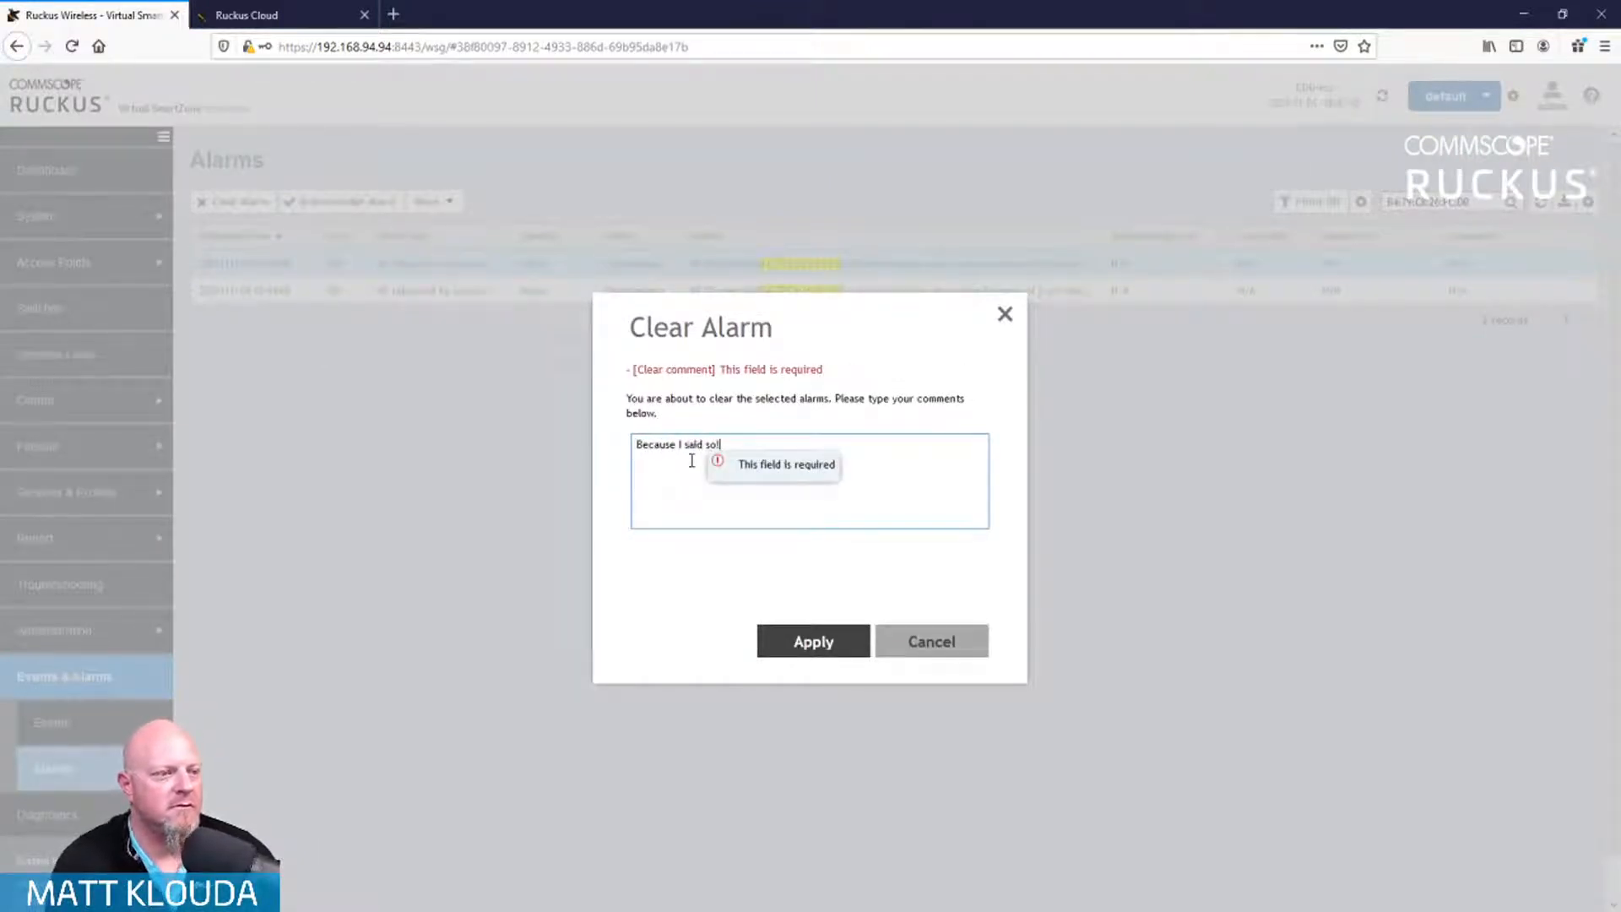
pyautogui.click(781, 643)
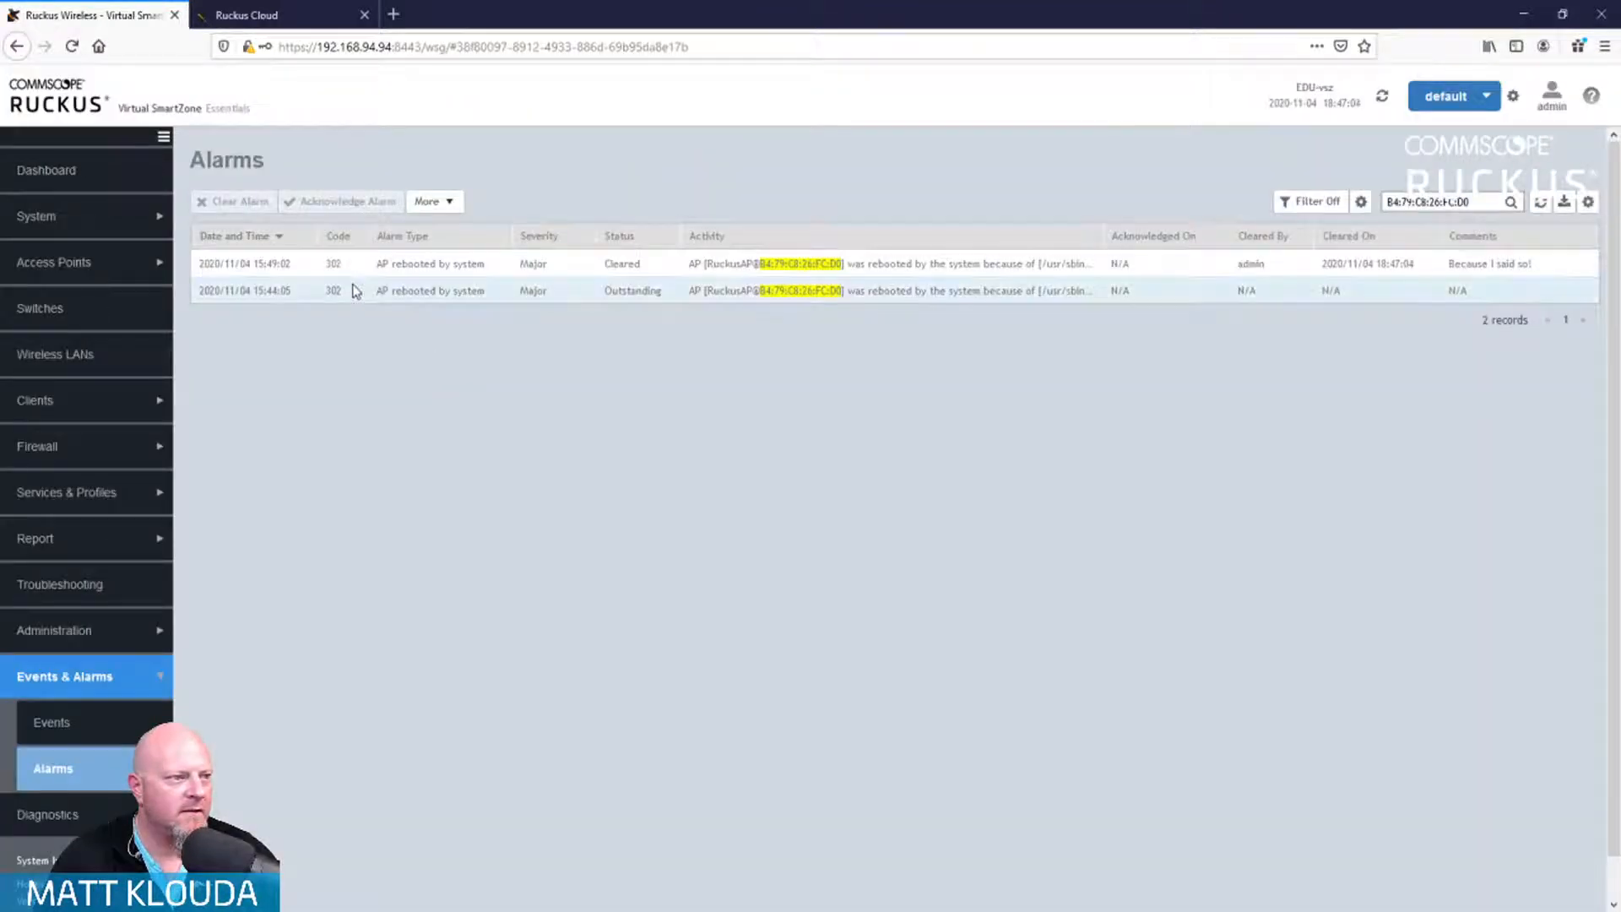
# Step: Acknowledge the older alarm, then clear it with the comment 'Because I said so, again!'
pyautogui.click(355, 290)
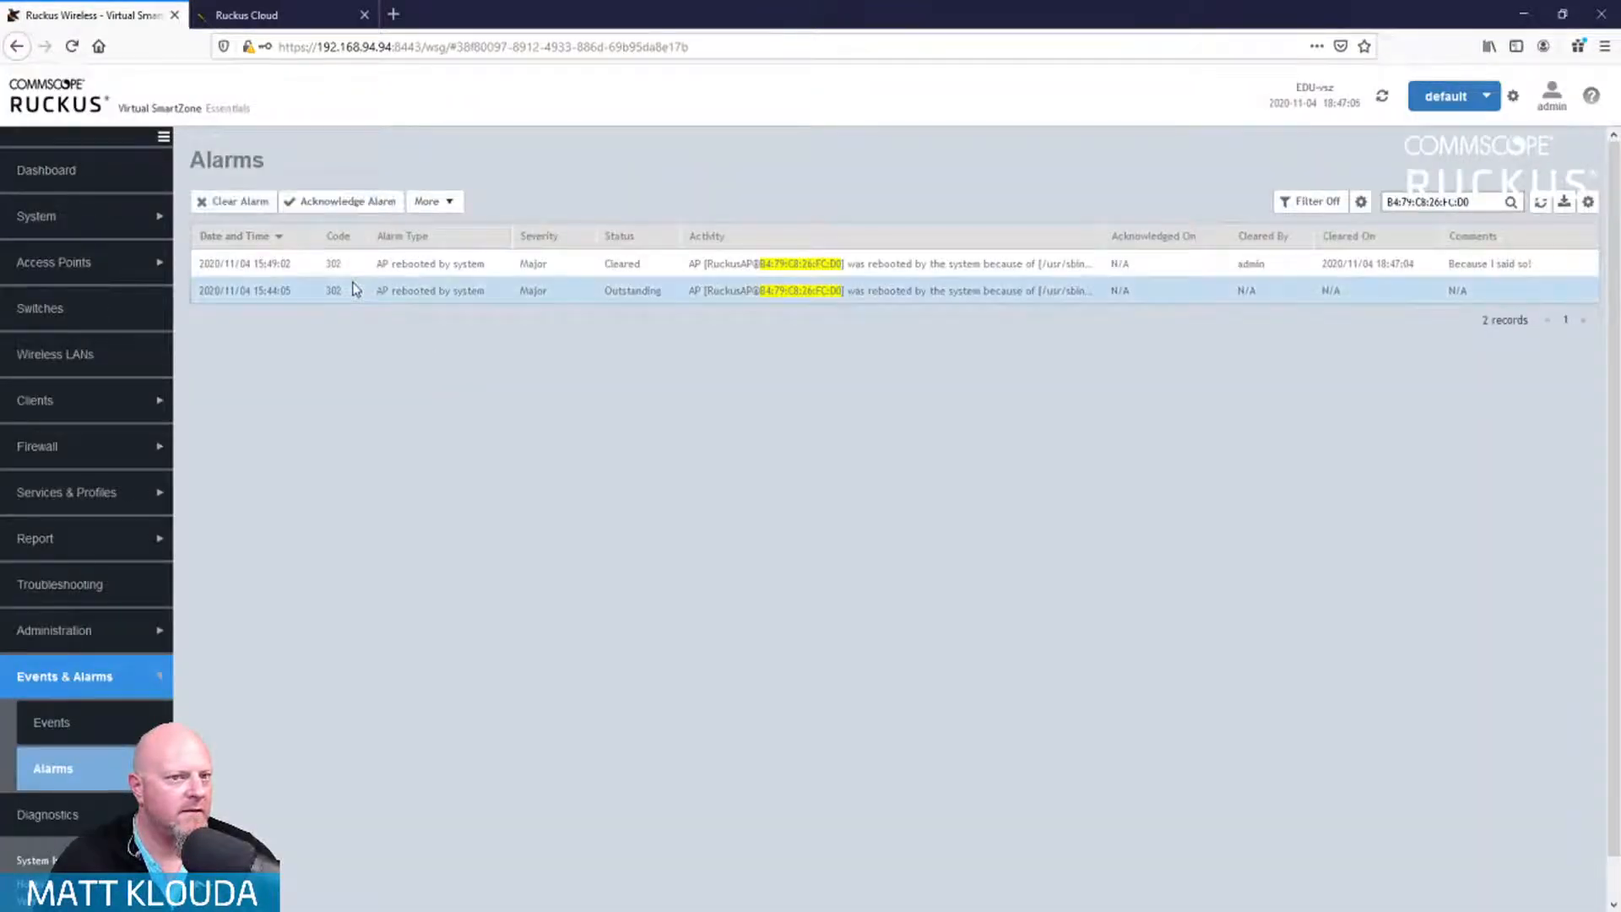
pyautogui.click(326, 201)
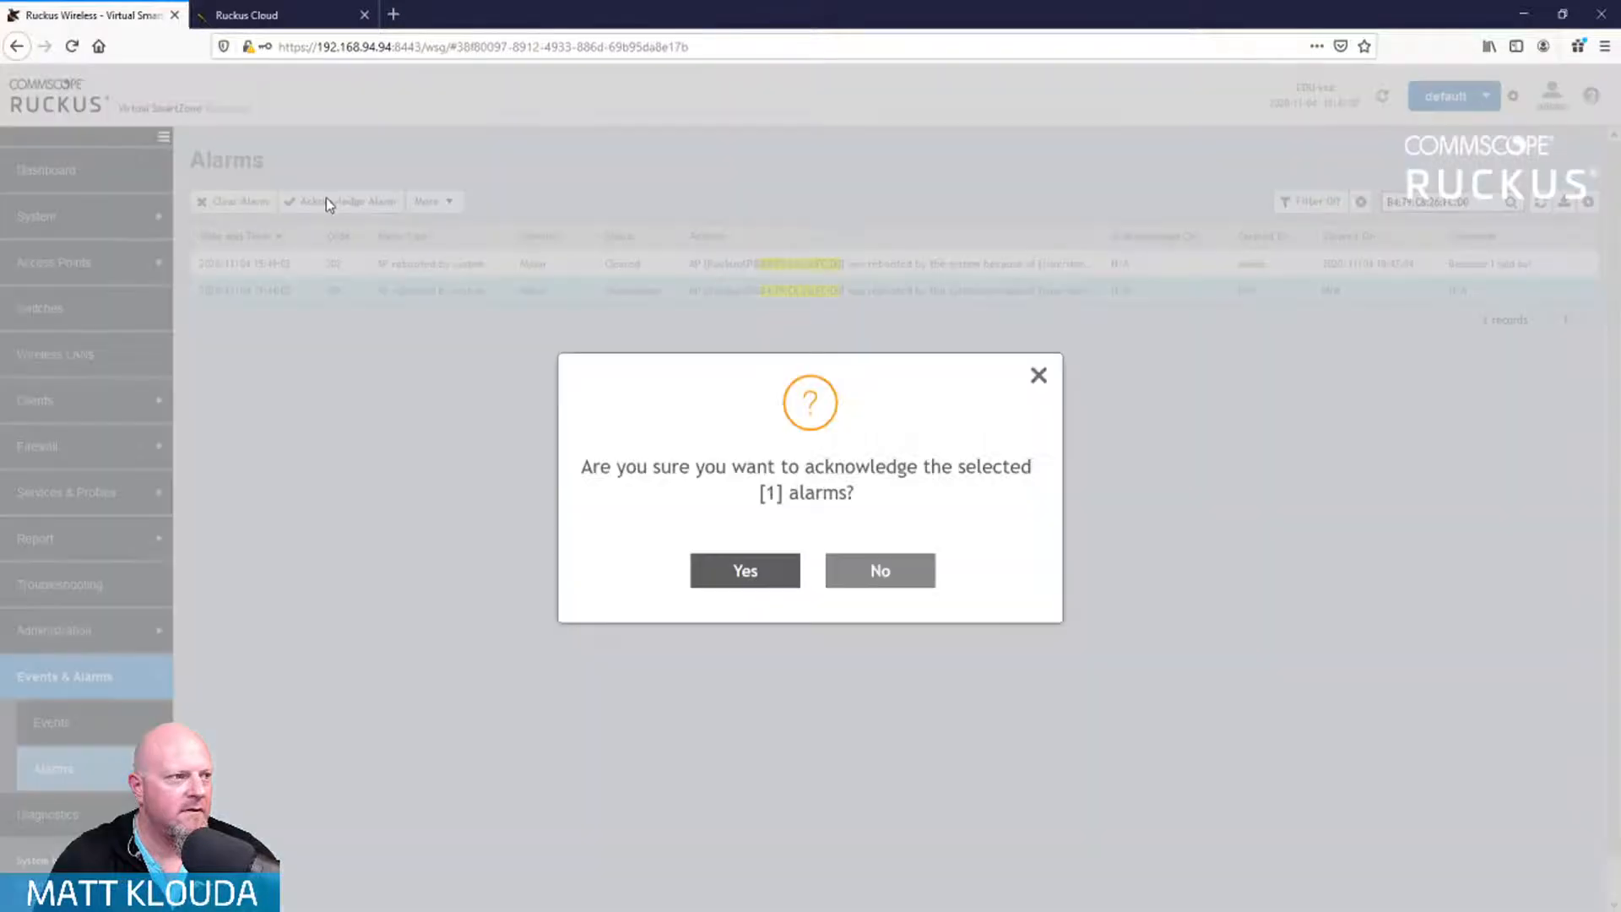
pyautogui.click(760, 571)
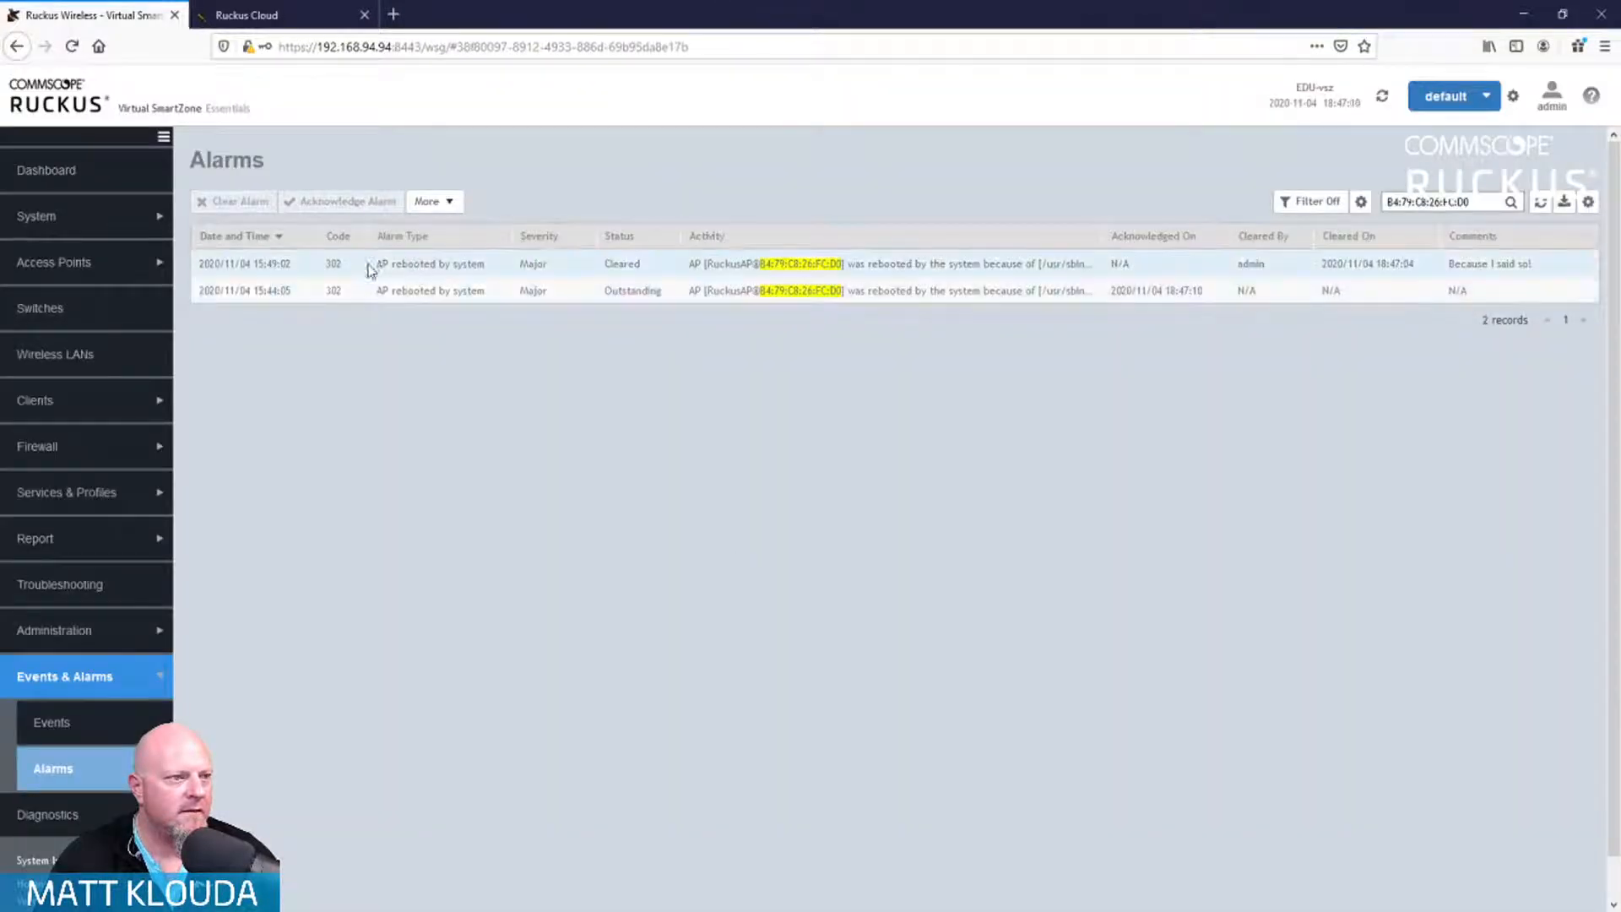
pyautogui.click(348, 295)
pyautogui.click(233, 201)
pyautogui.click(819, 445)
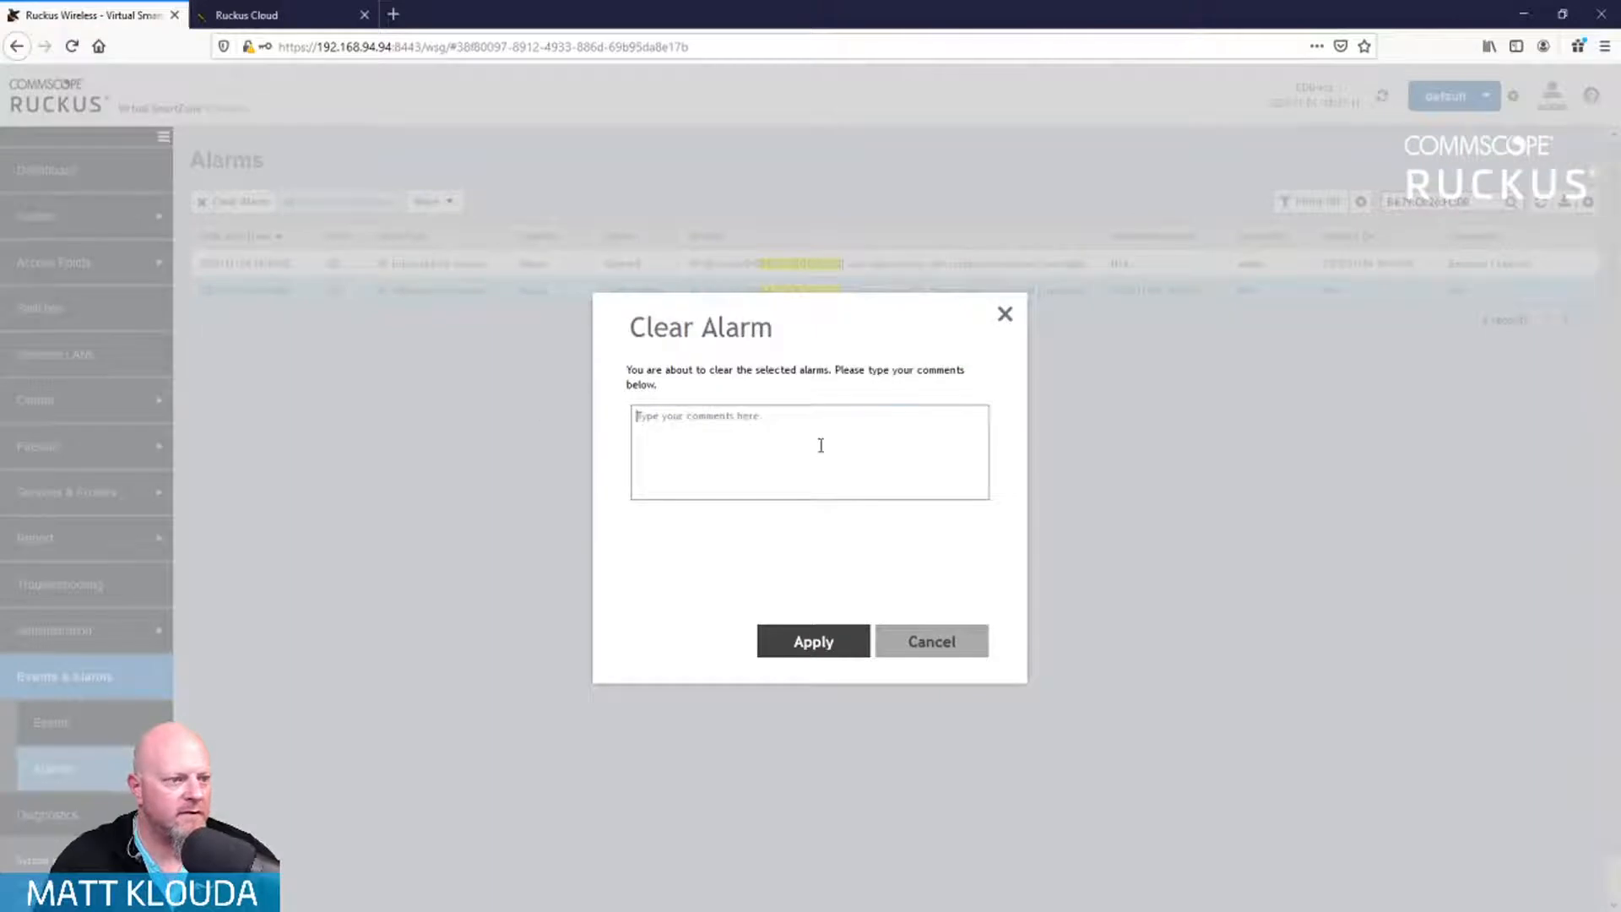
pyautogui.write('Because I said so, ')
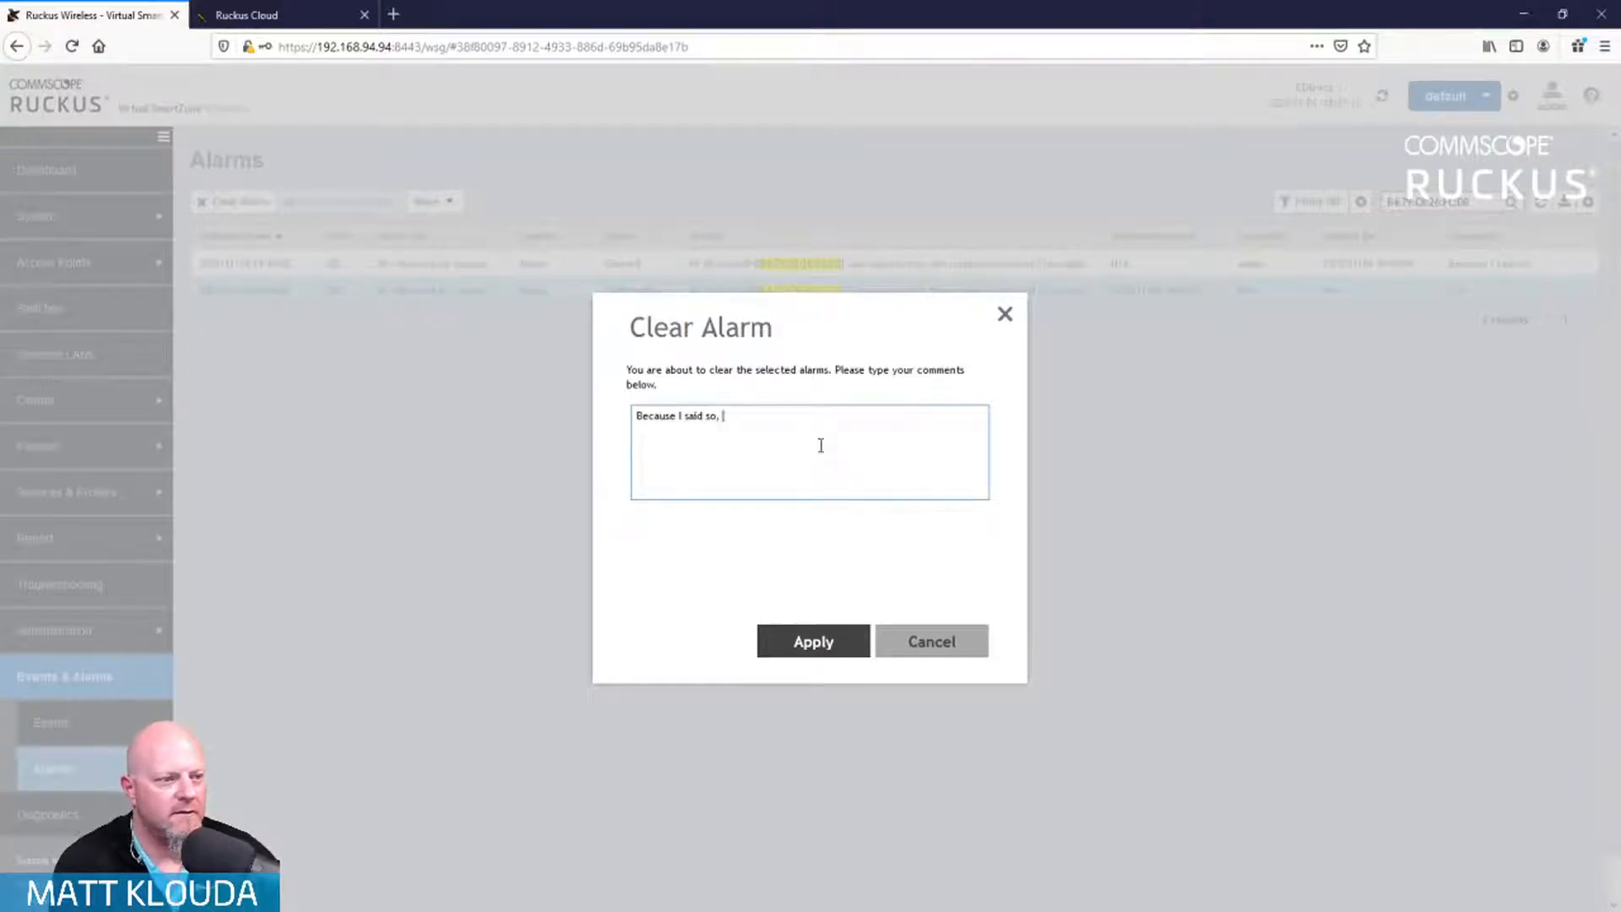
pyautogui.write('again!')
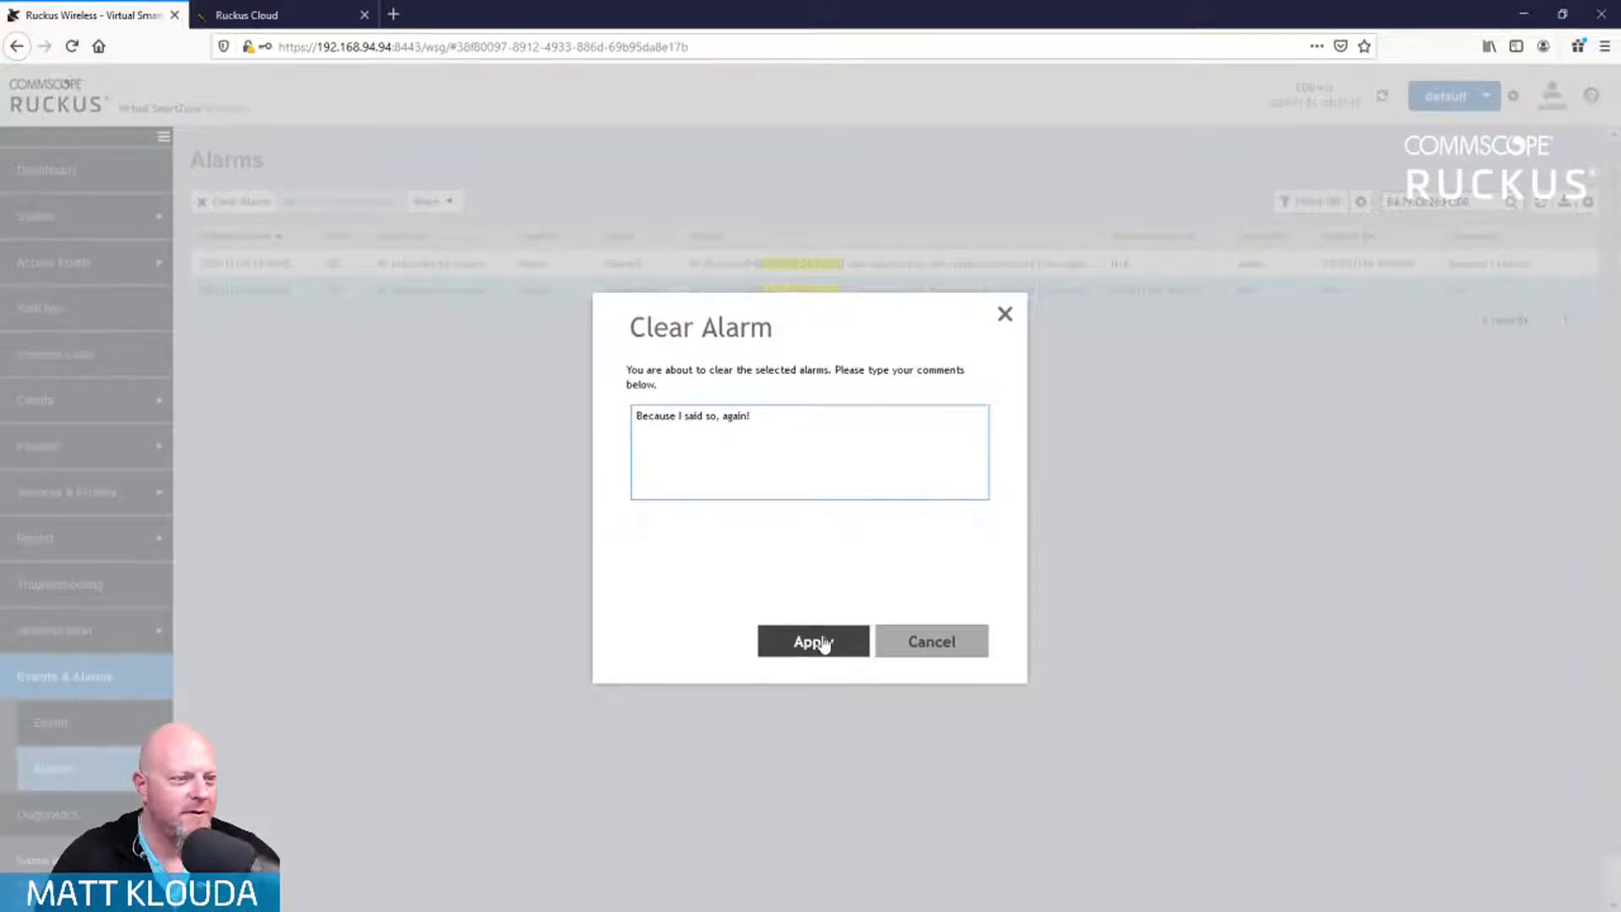
pyautogui.click(823, 642)
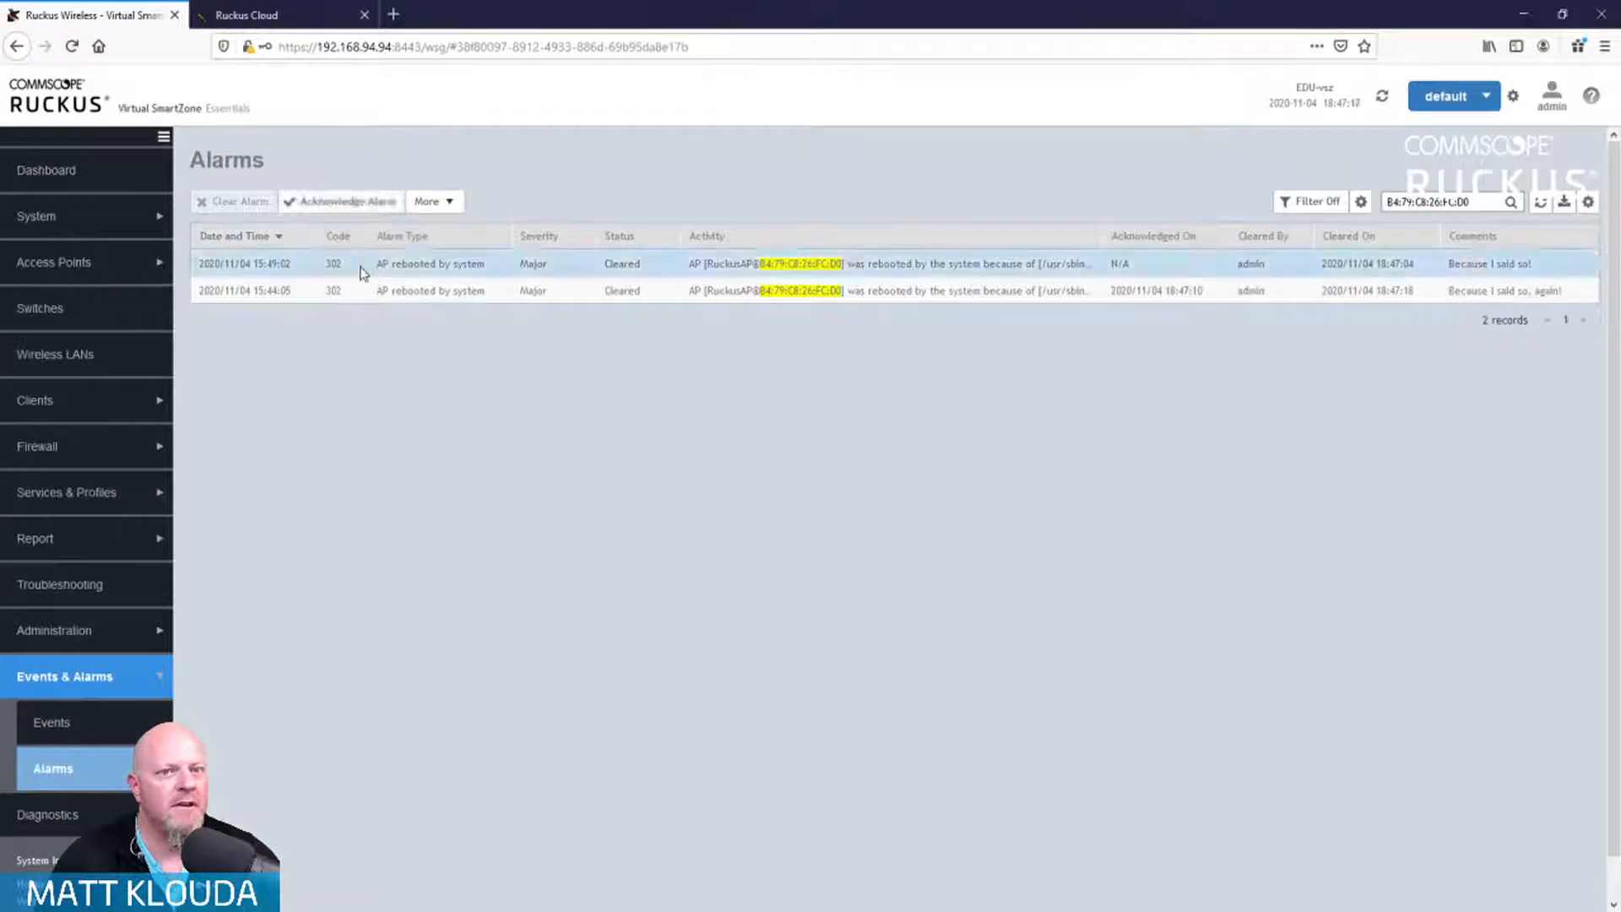
# Step: Acknowledge the newer alarm and reselect its row
pyautogui.click(359, 201)
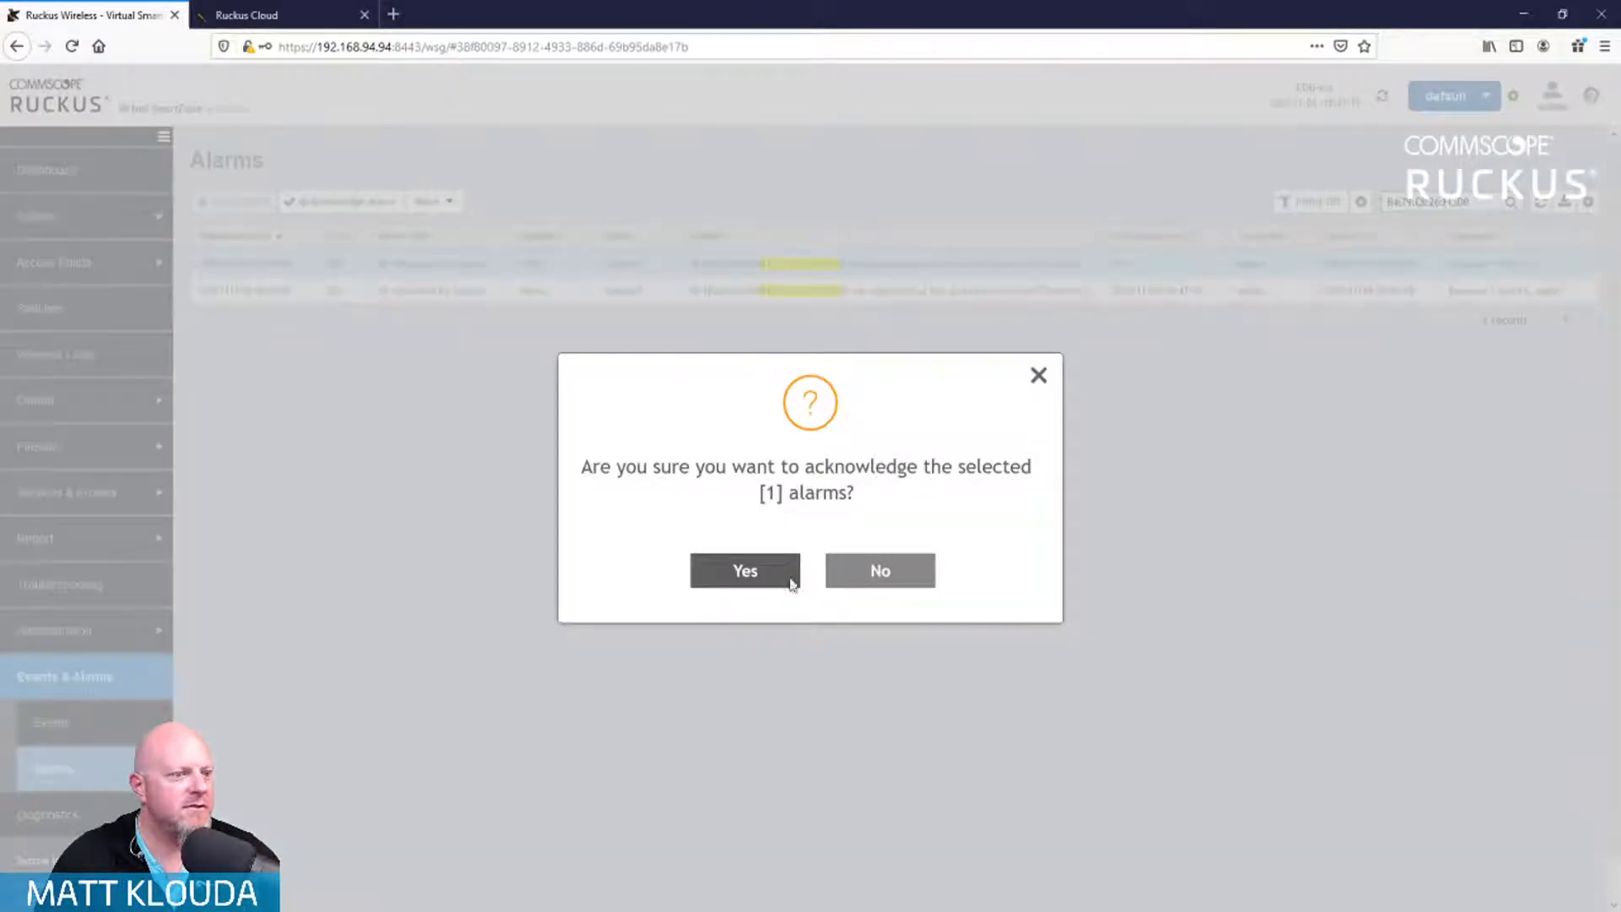
pyautogui.click(746, 585)
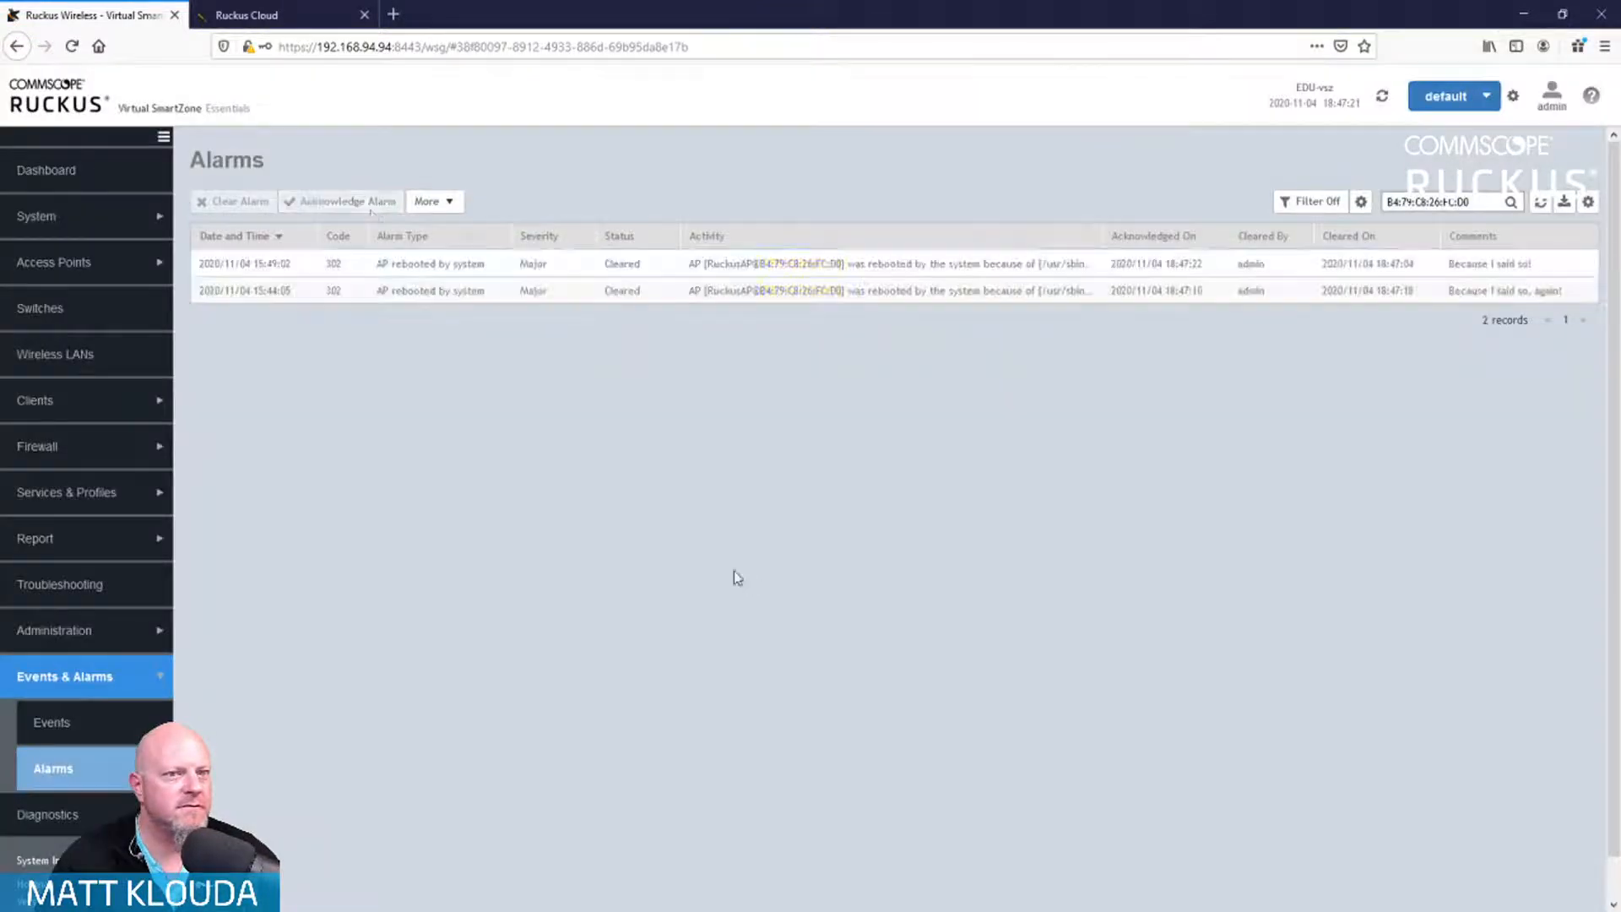
pyautogui.click(451, 207)
pyautogui.click(442, 267)
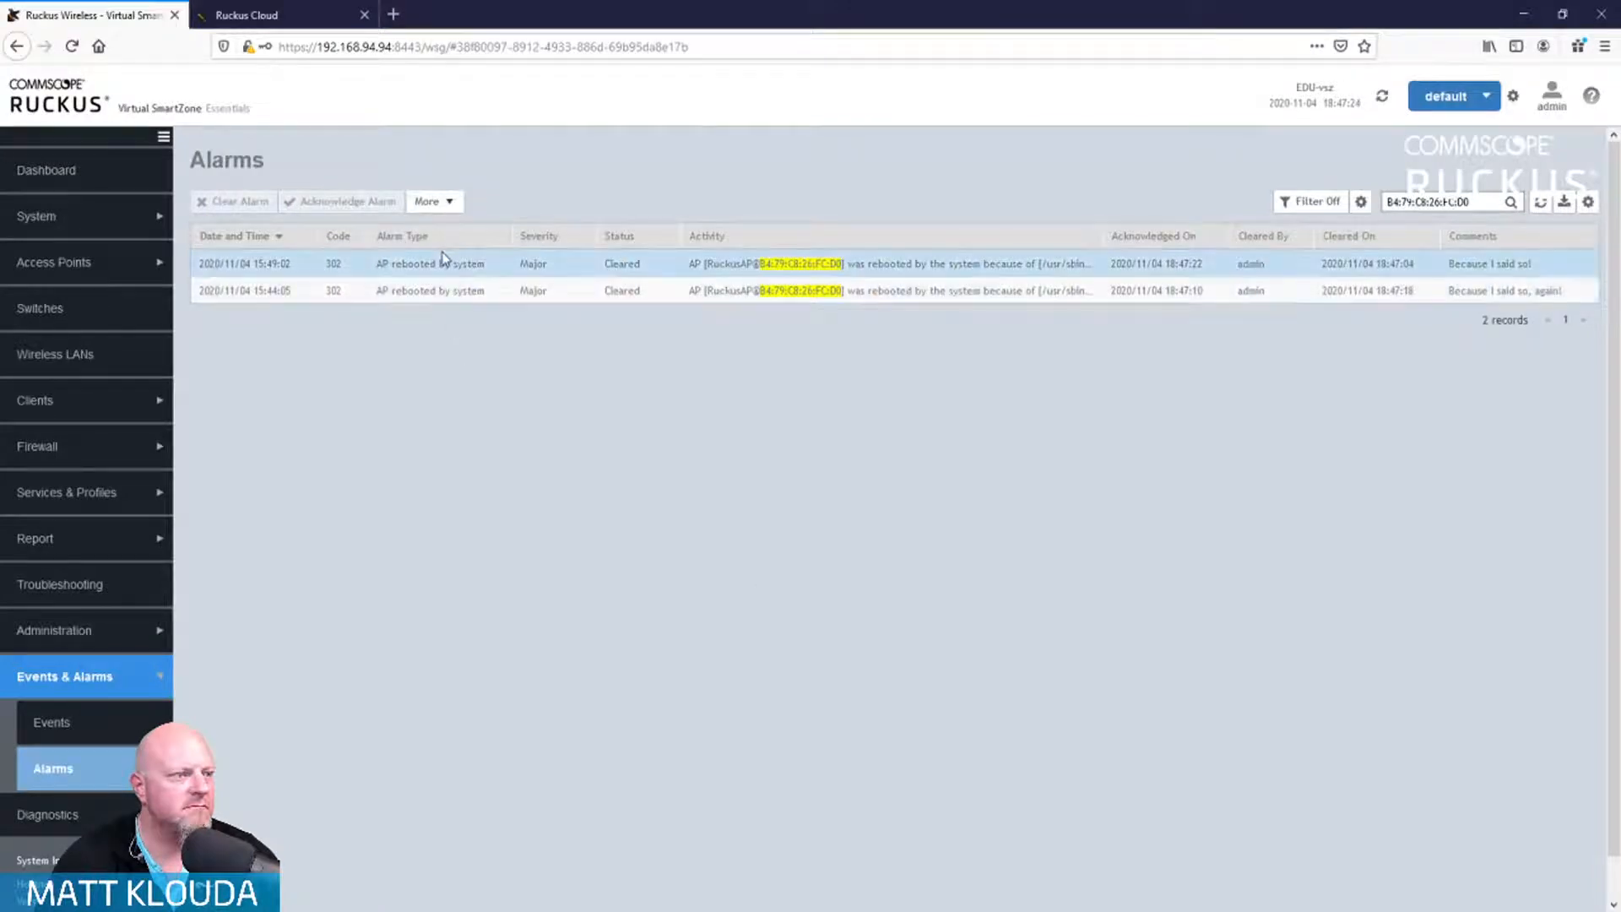
pyautogui.click(446, 205)
pyautogui.click(501, 395)
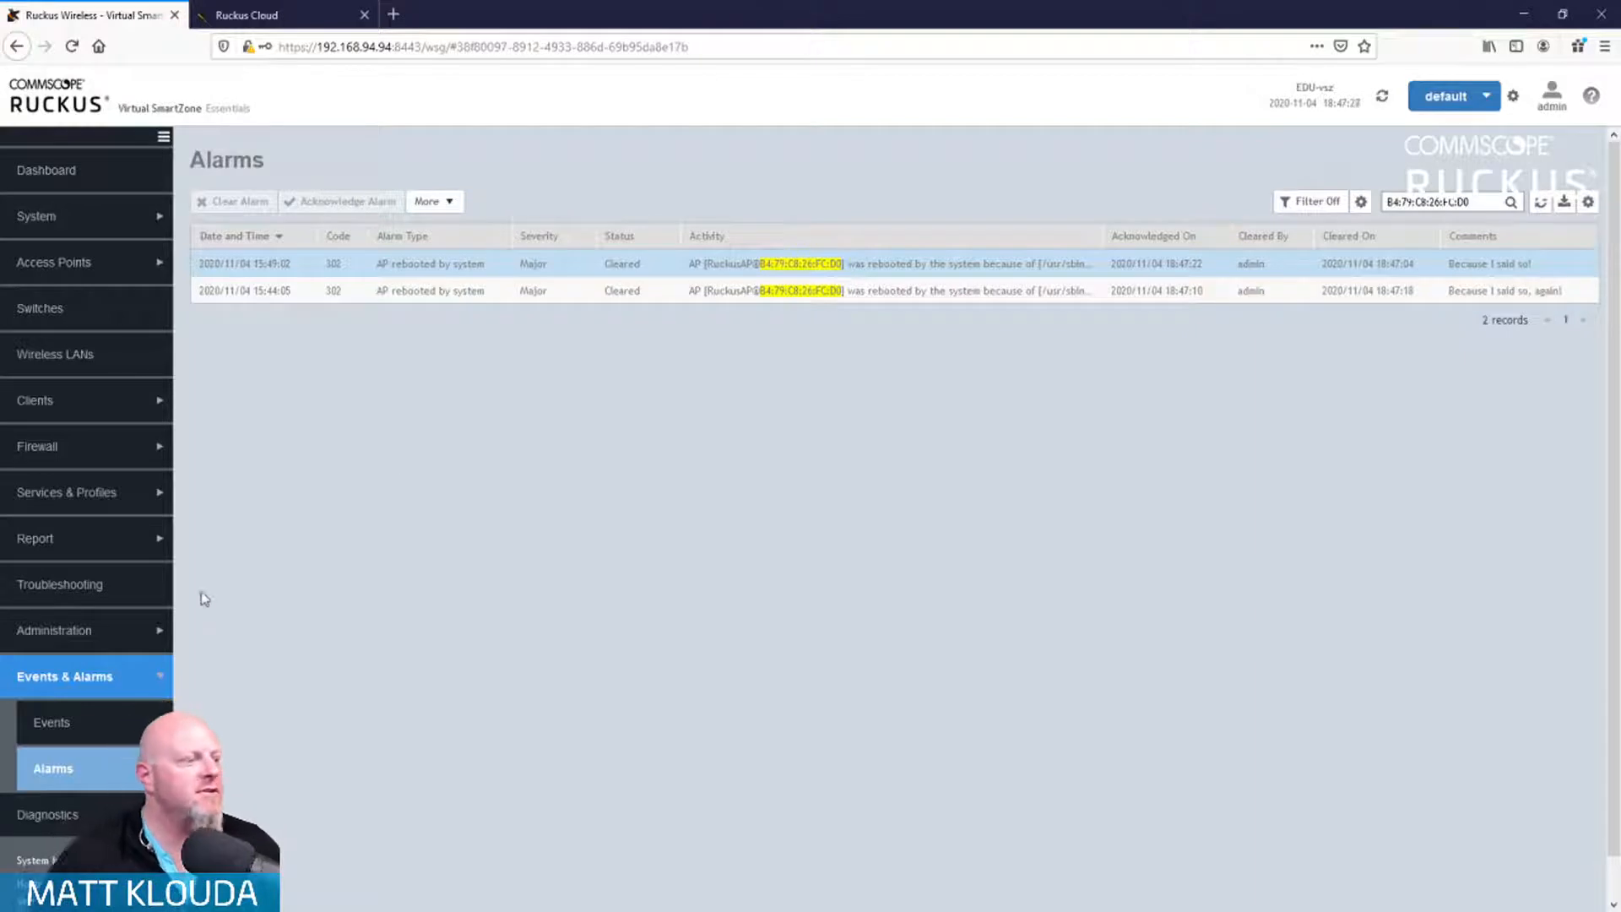
# Step: Select the offline RuckusAP in the RUCKUS-Live-vSZ zone and review its events and alarms
pyautogui.click(133, 262)
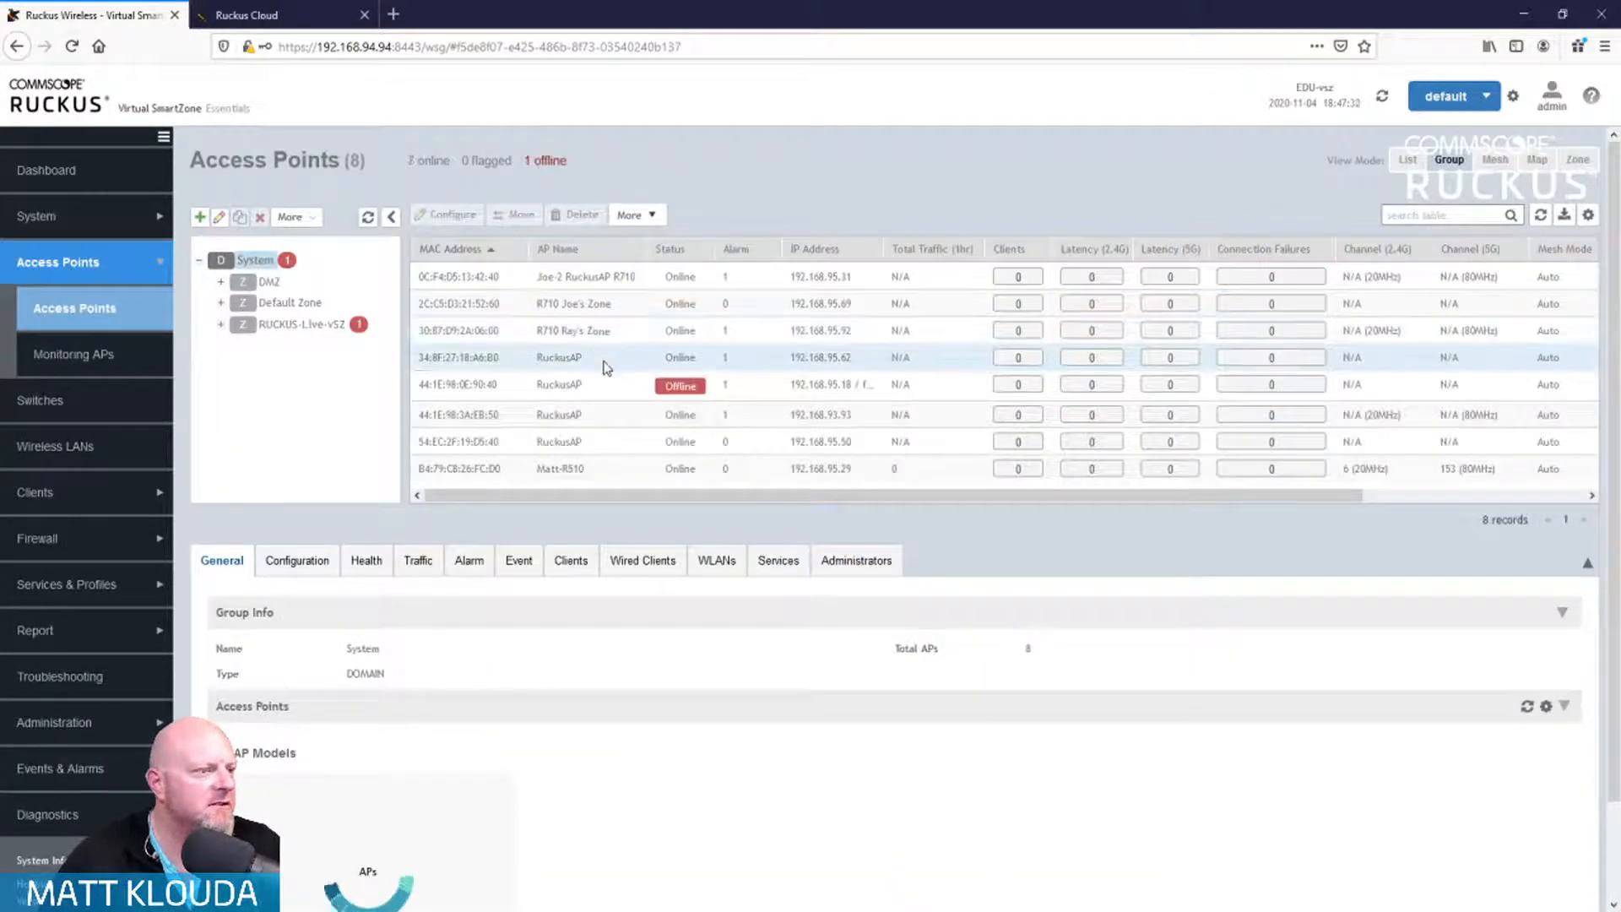
pyautogui.click(303, 324)
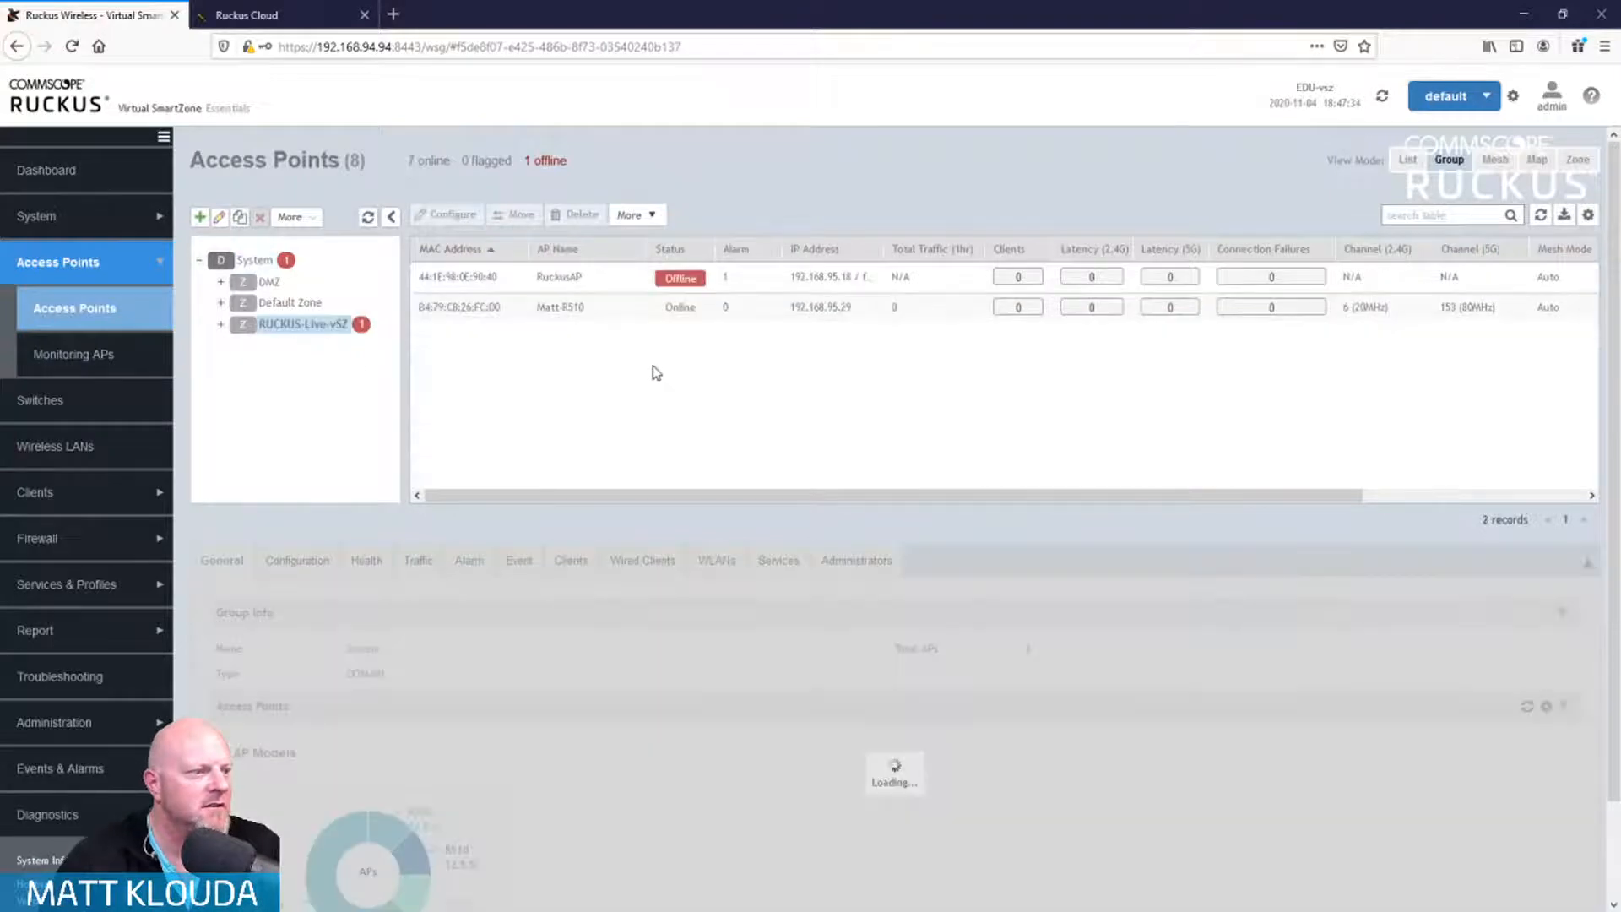
pyautogui.click(616, 278)
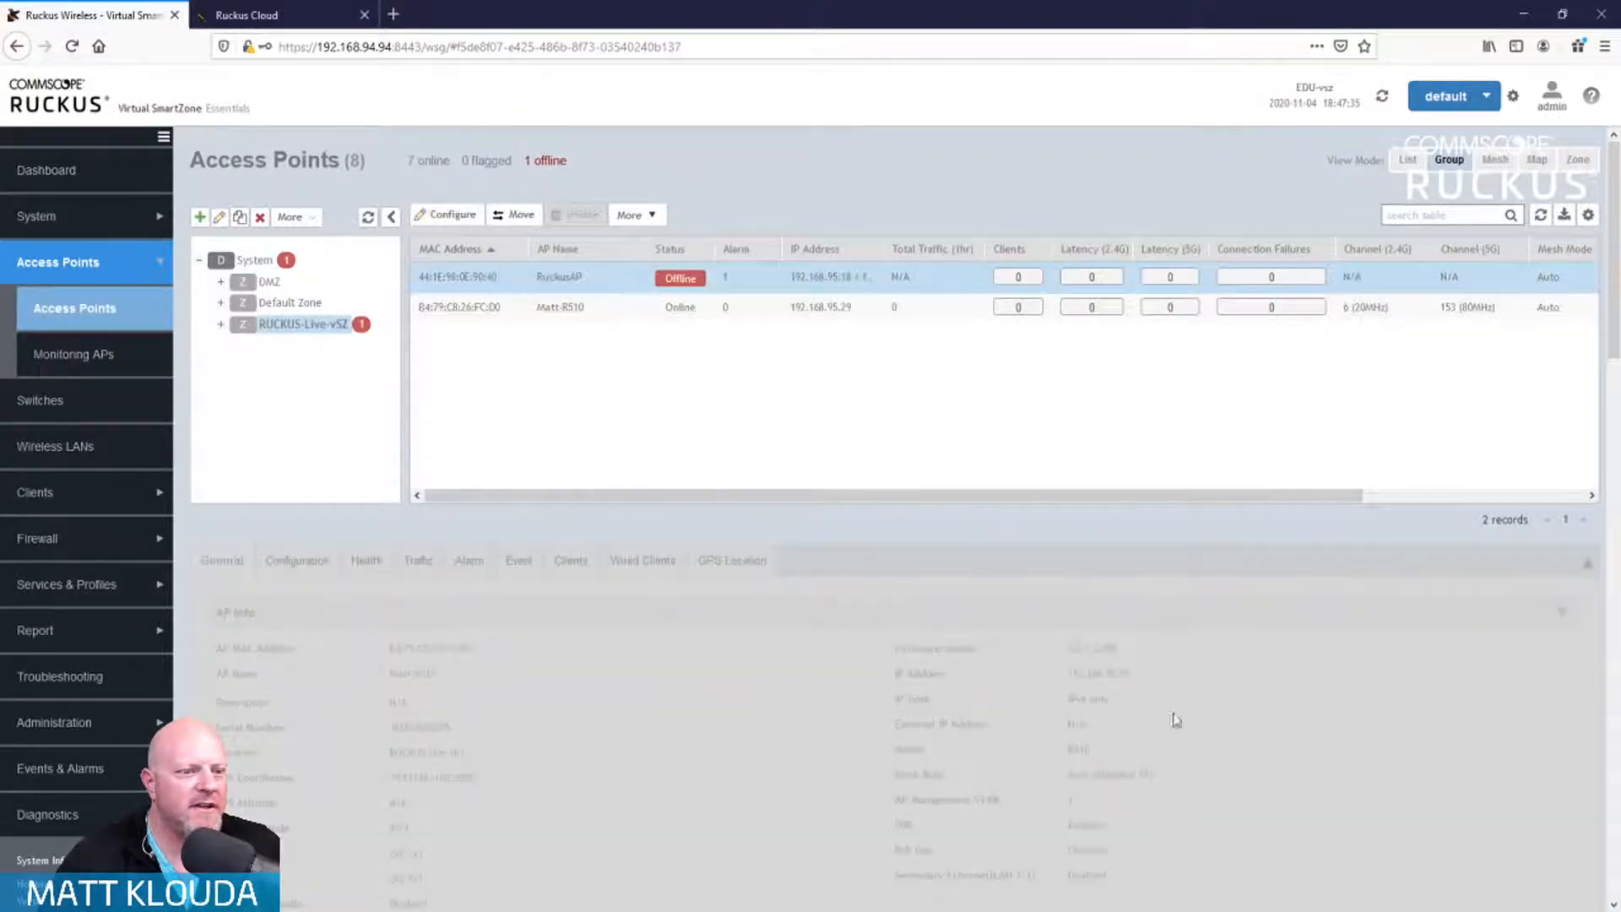
pyautogui.scroll(-4, 1233, 763)
pyautogui.scroll(-2, 1238, 767)
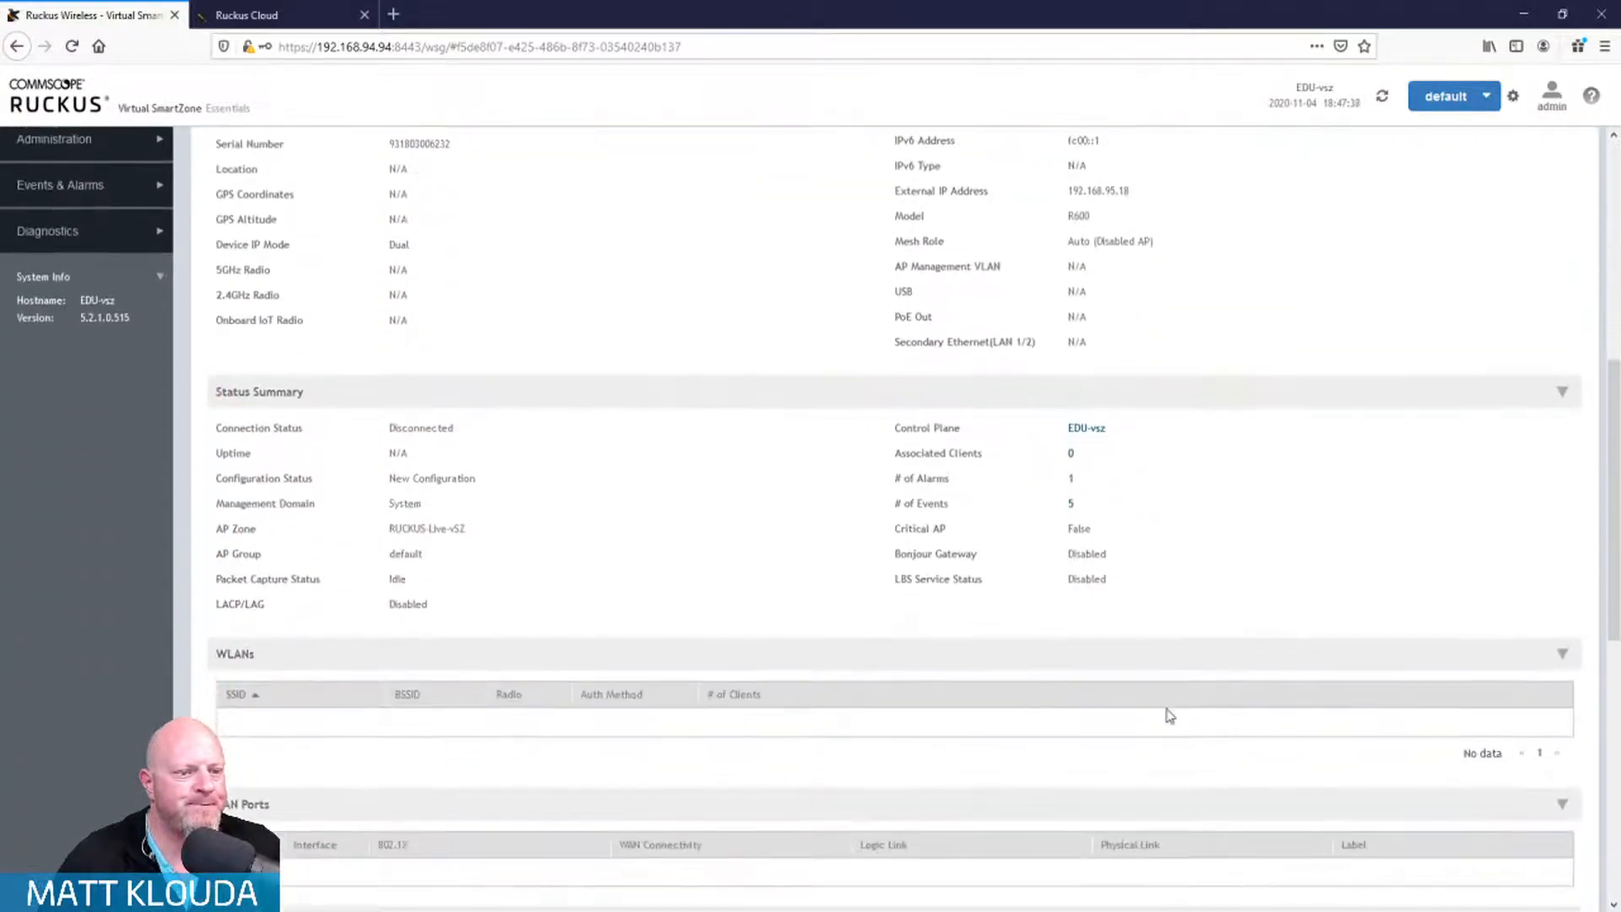
pyautogui.click(1071, 510)
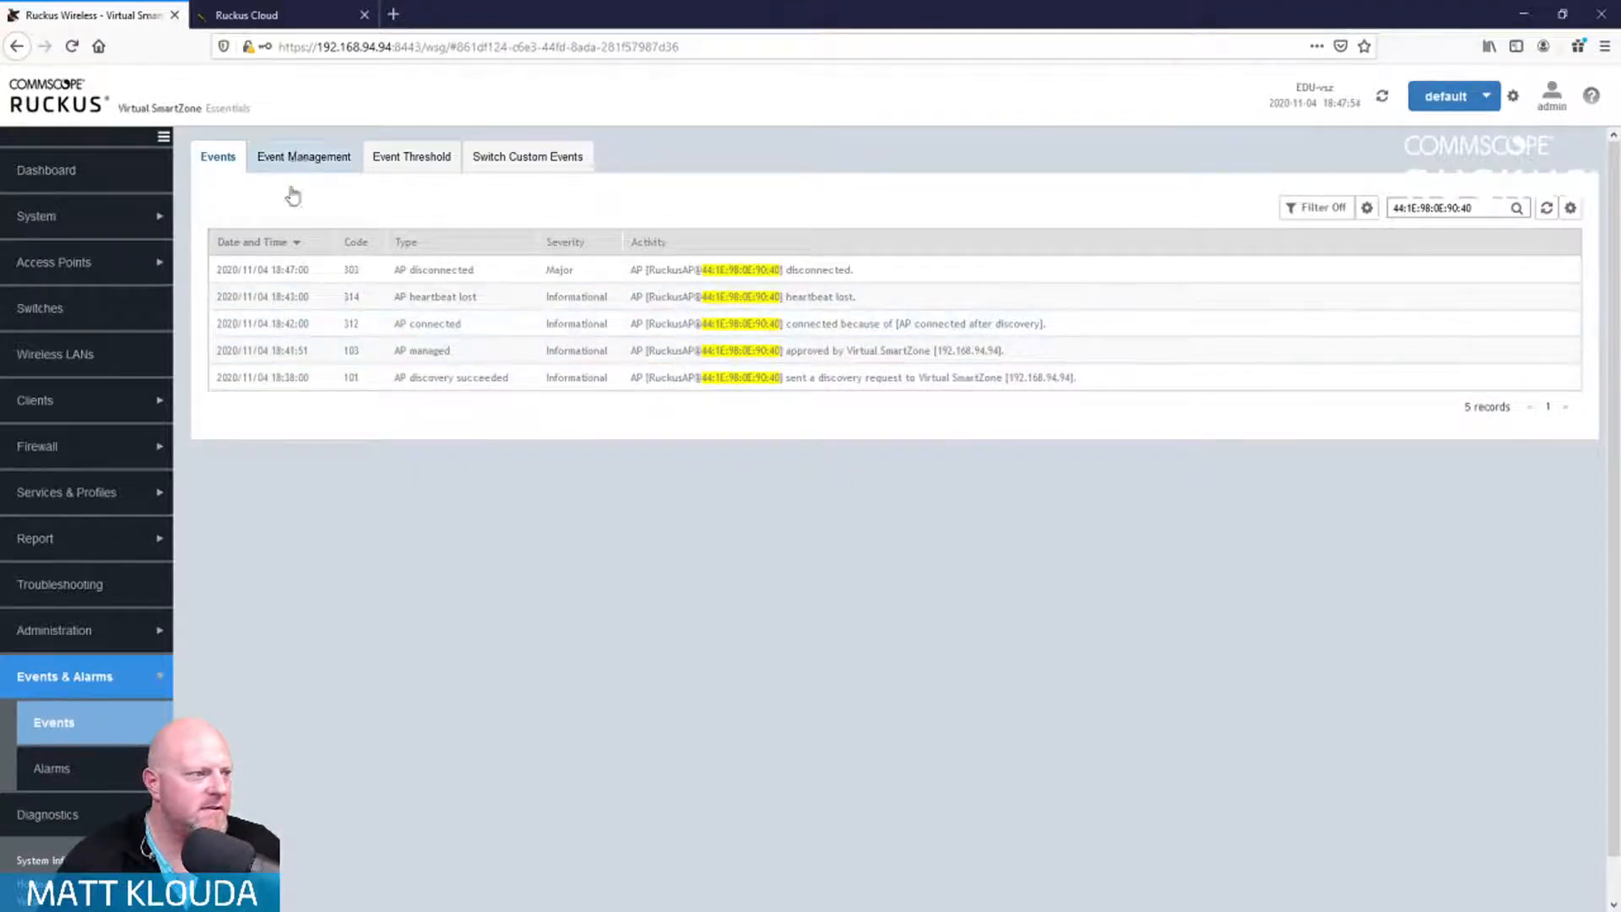
pyautogui.click(76, 769)
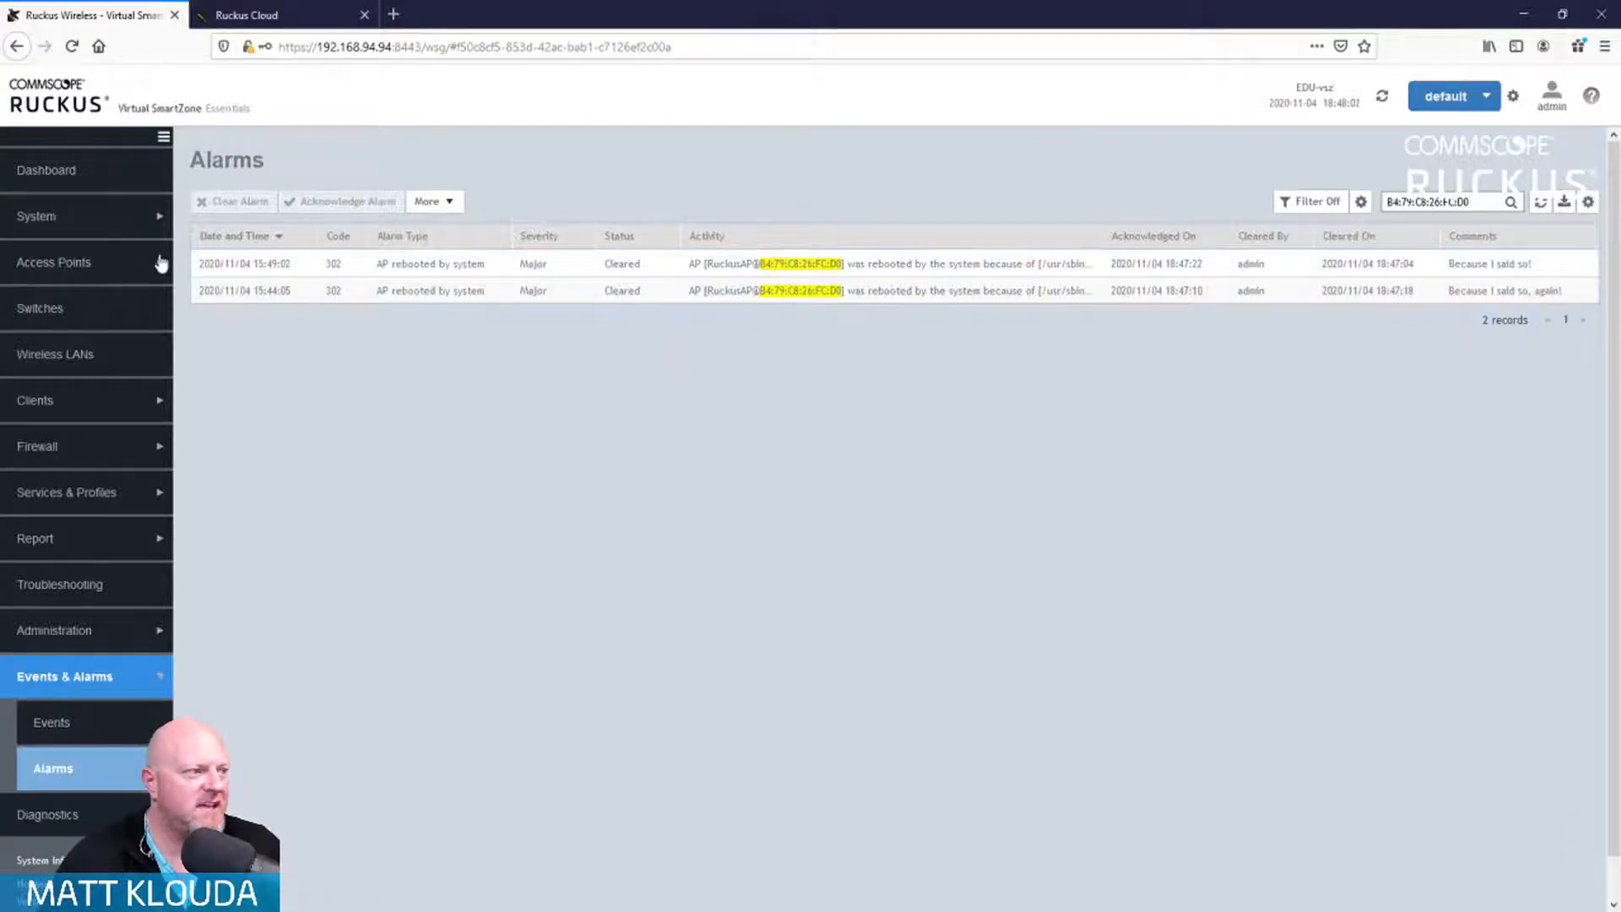
# Step: Open the AP's disconnected alarm and follow its MAC link back to RuckusAP 44:1E:98:0E:90:40
pyautogui.click(114, 267)
pyautogui.click(108, 314)
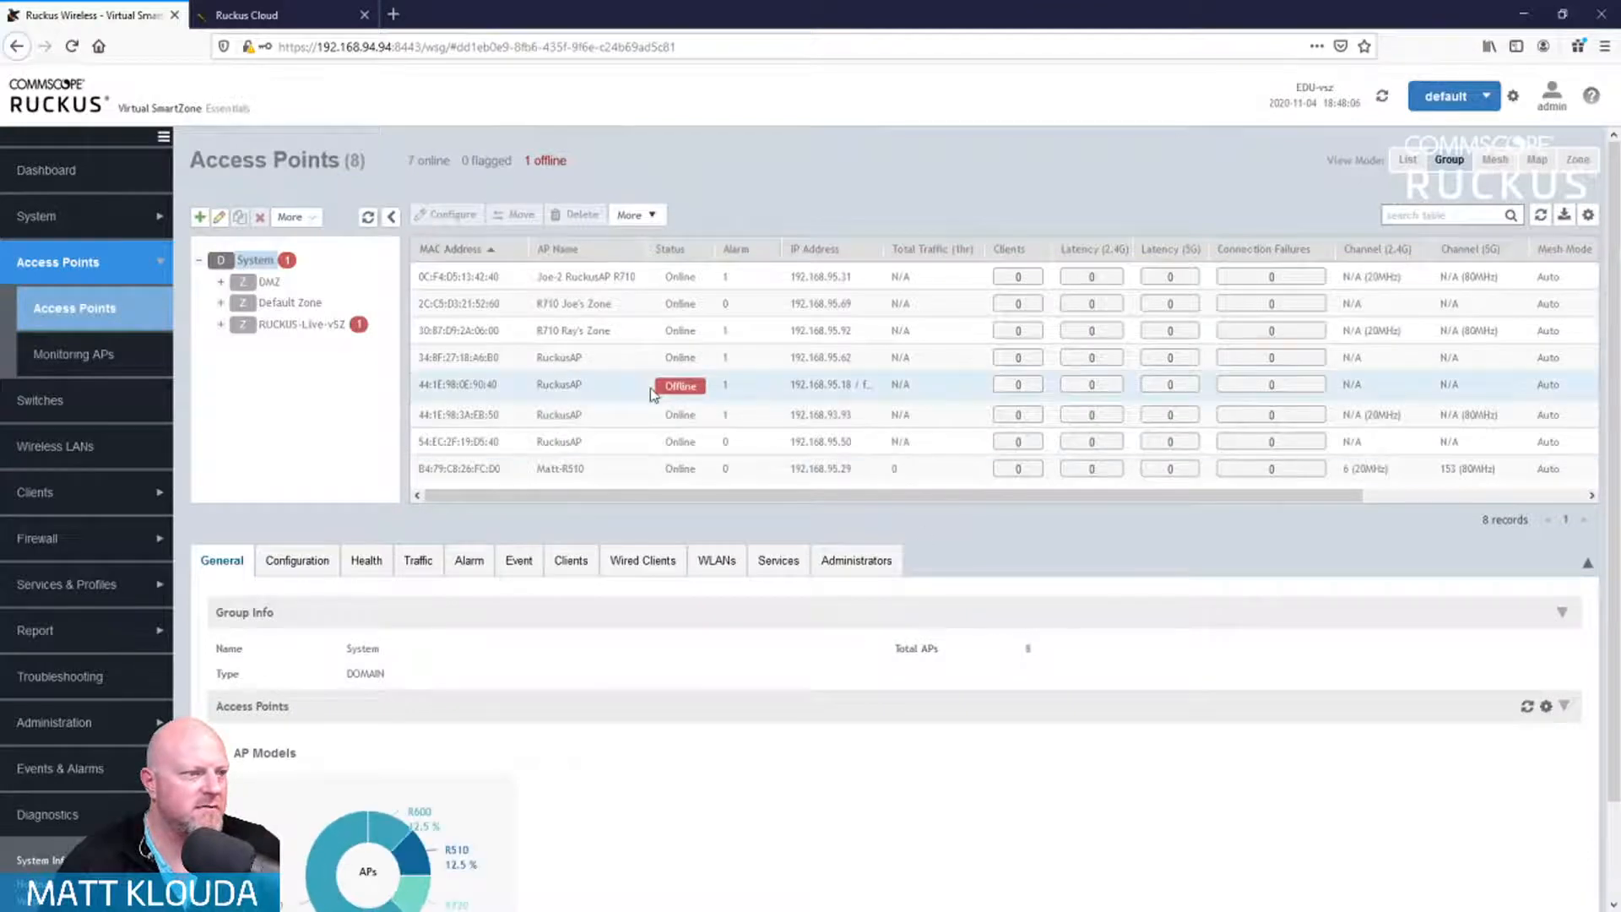
pyautogui.scroll(-4, 1258, 680)
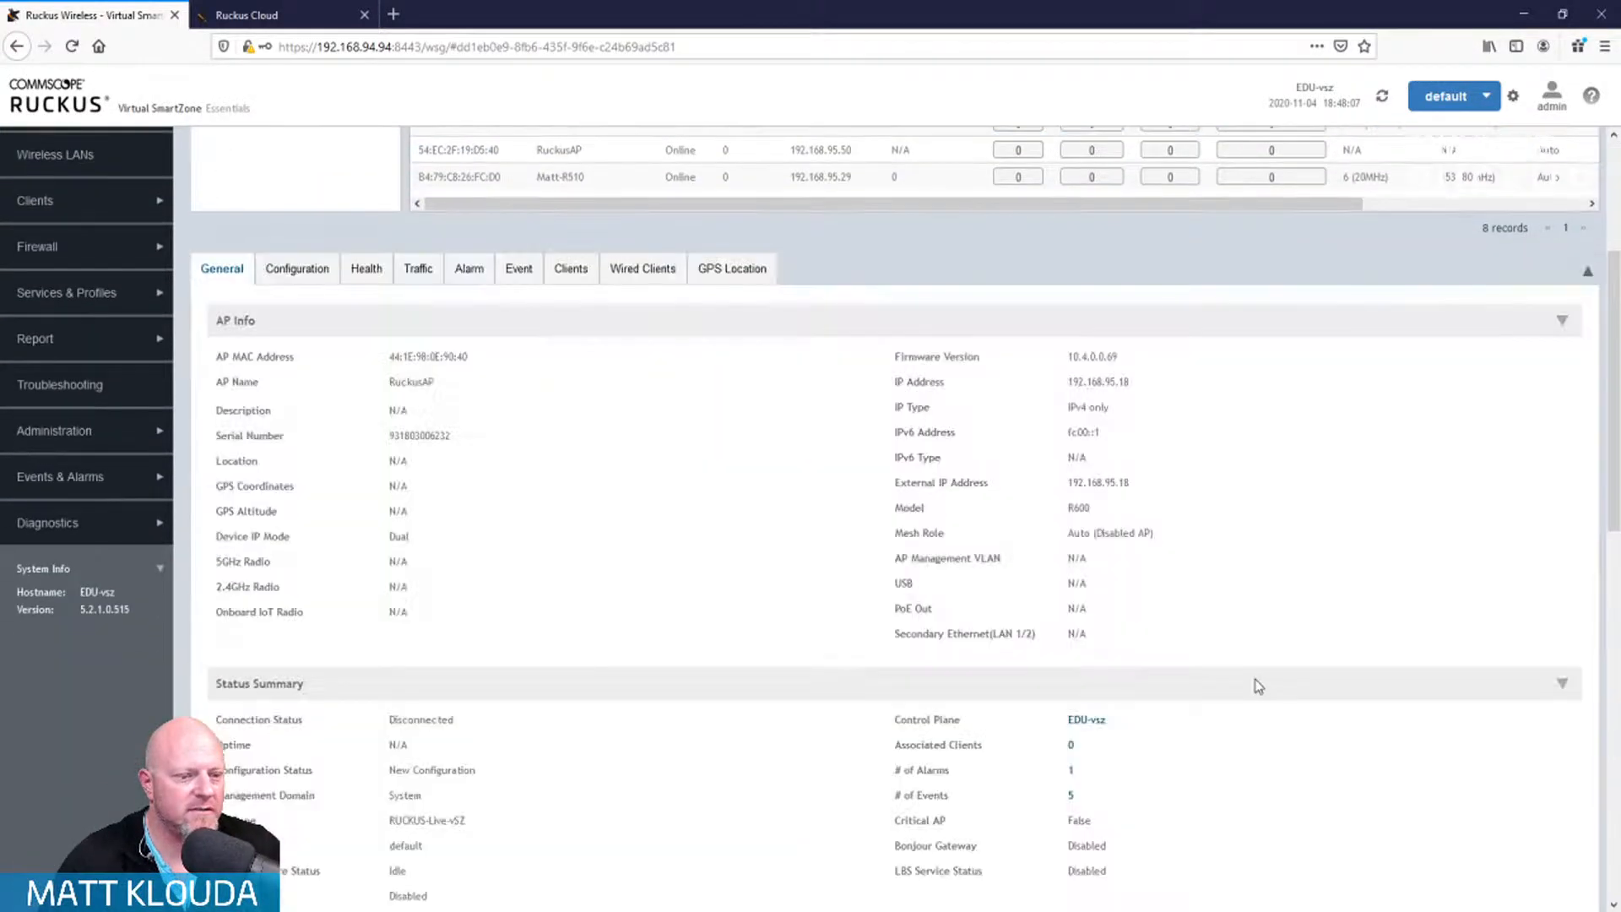
pyautogui.click(1071, 770)
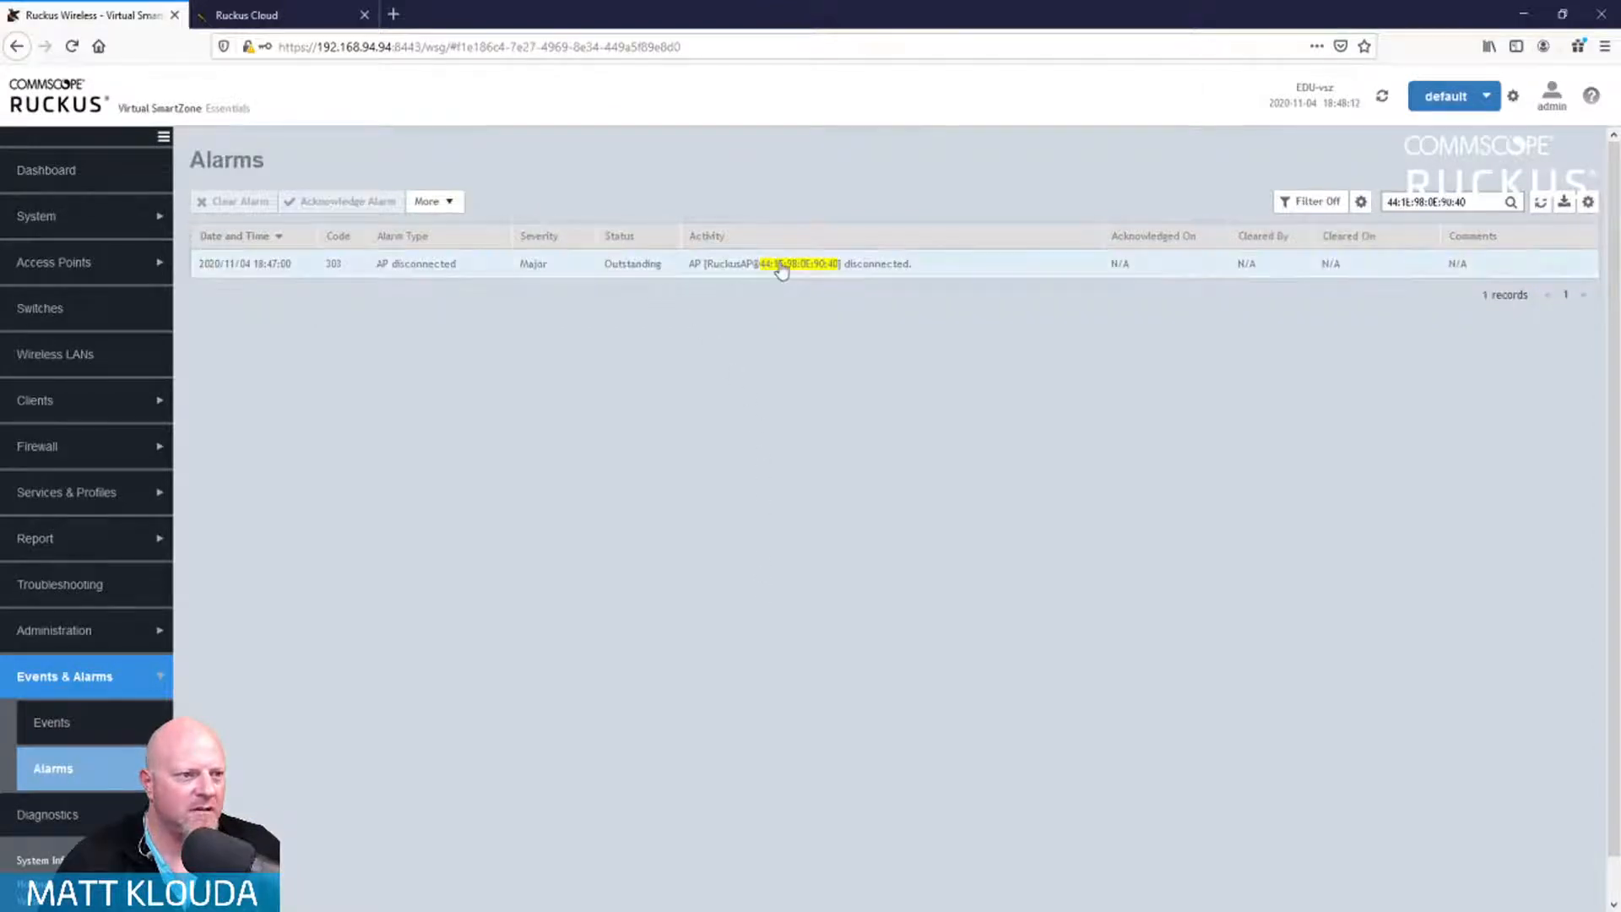
pyautogui.click(782, 265)
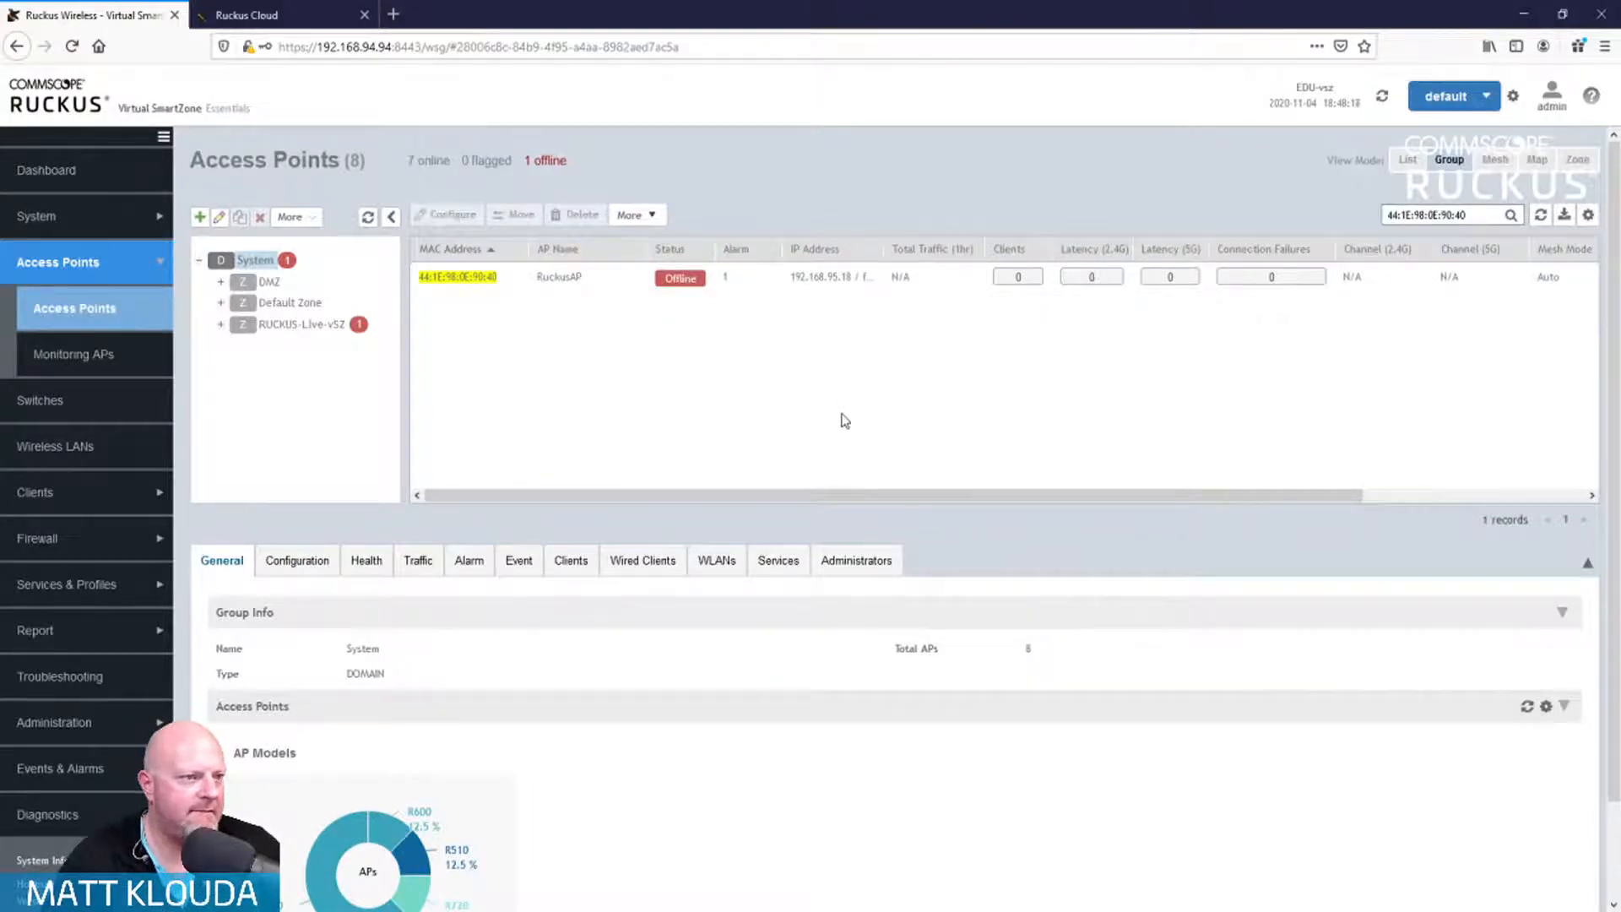
# Step: Widen the IP Address column and select RuckusAP to show its R600, 192.168.95.18 details
pyautogui.moveTo(886, 247); pyautogui.dragTo(976, 246)
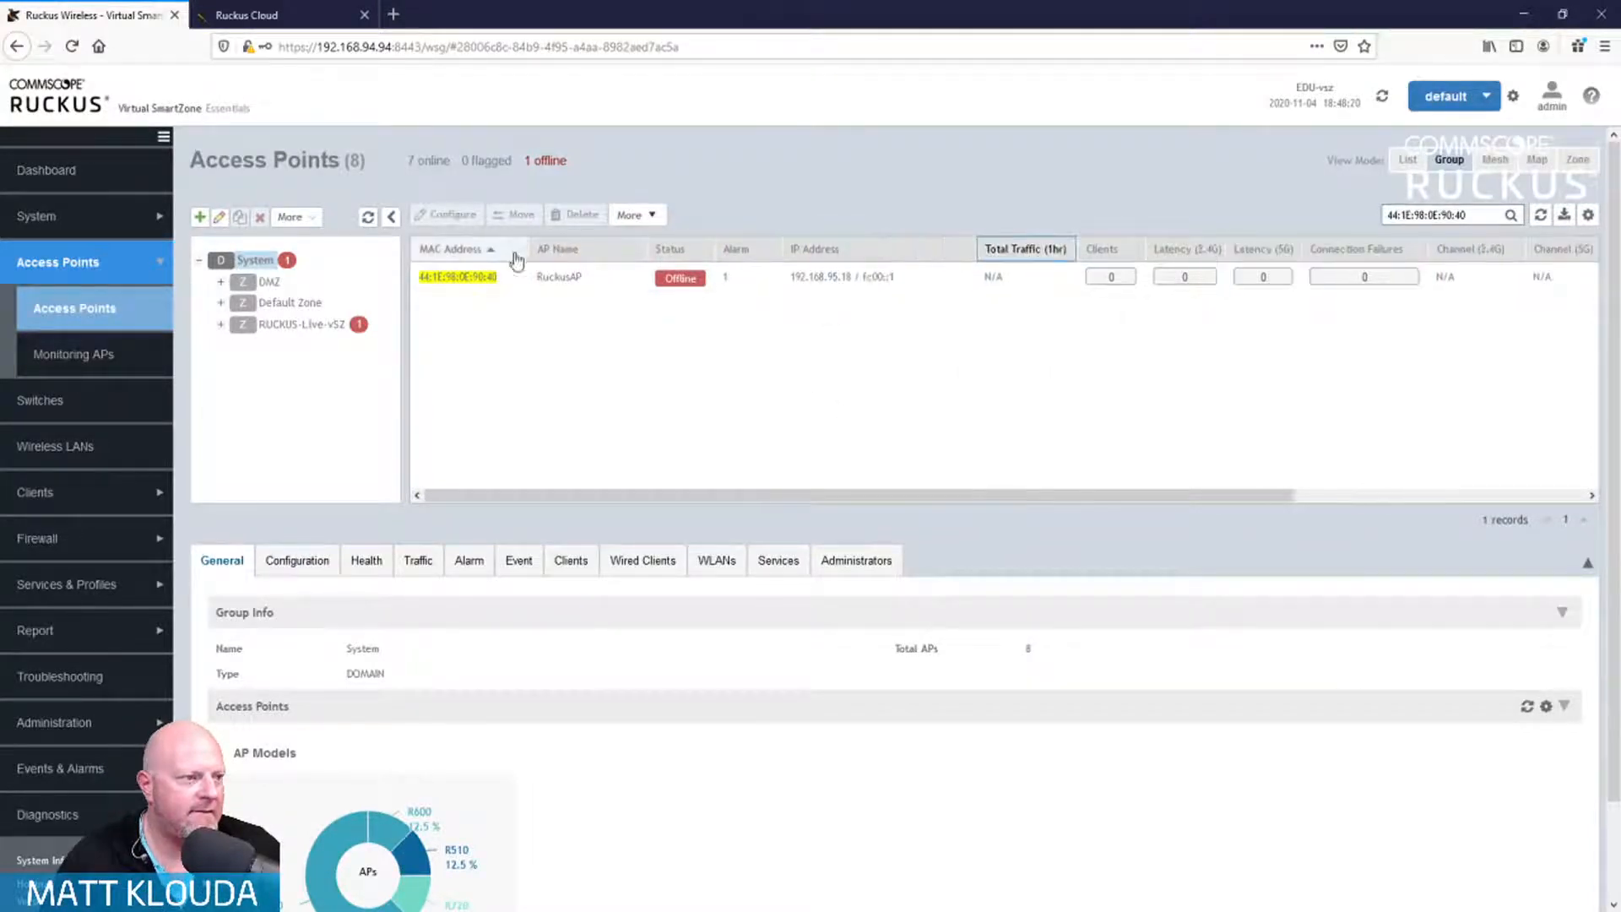
pyautogui.click(514, 276)
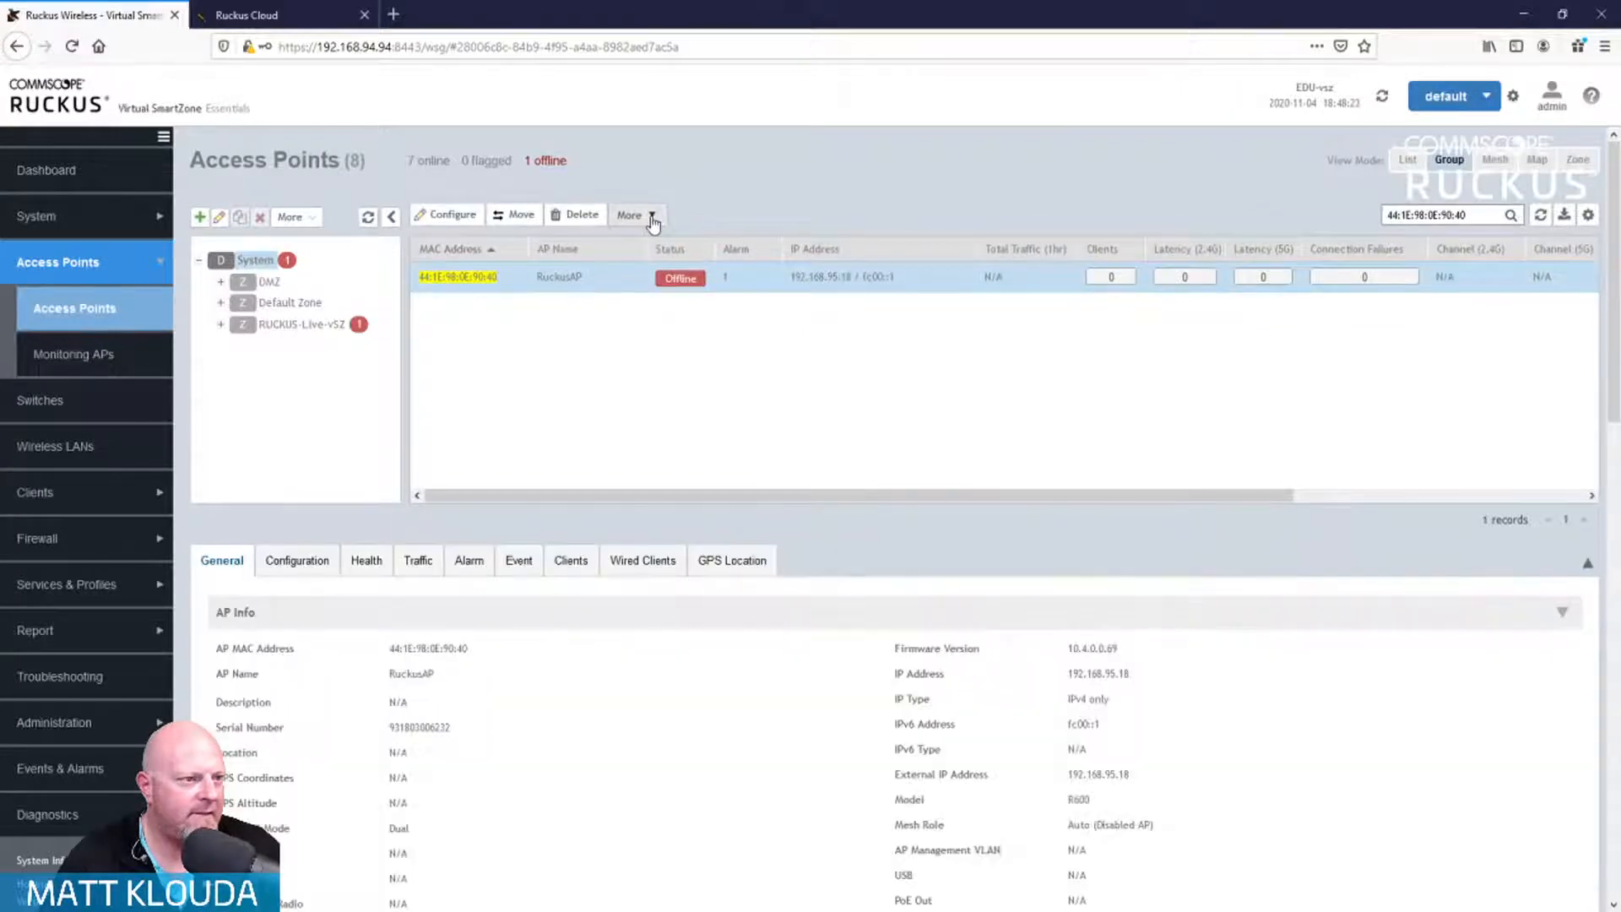
pyautogui.click(651, 217)
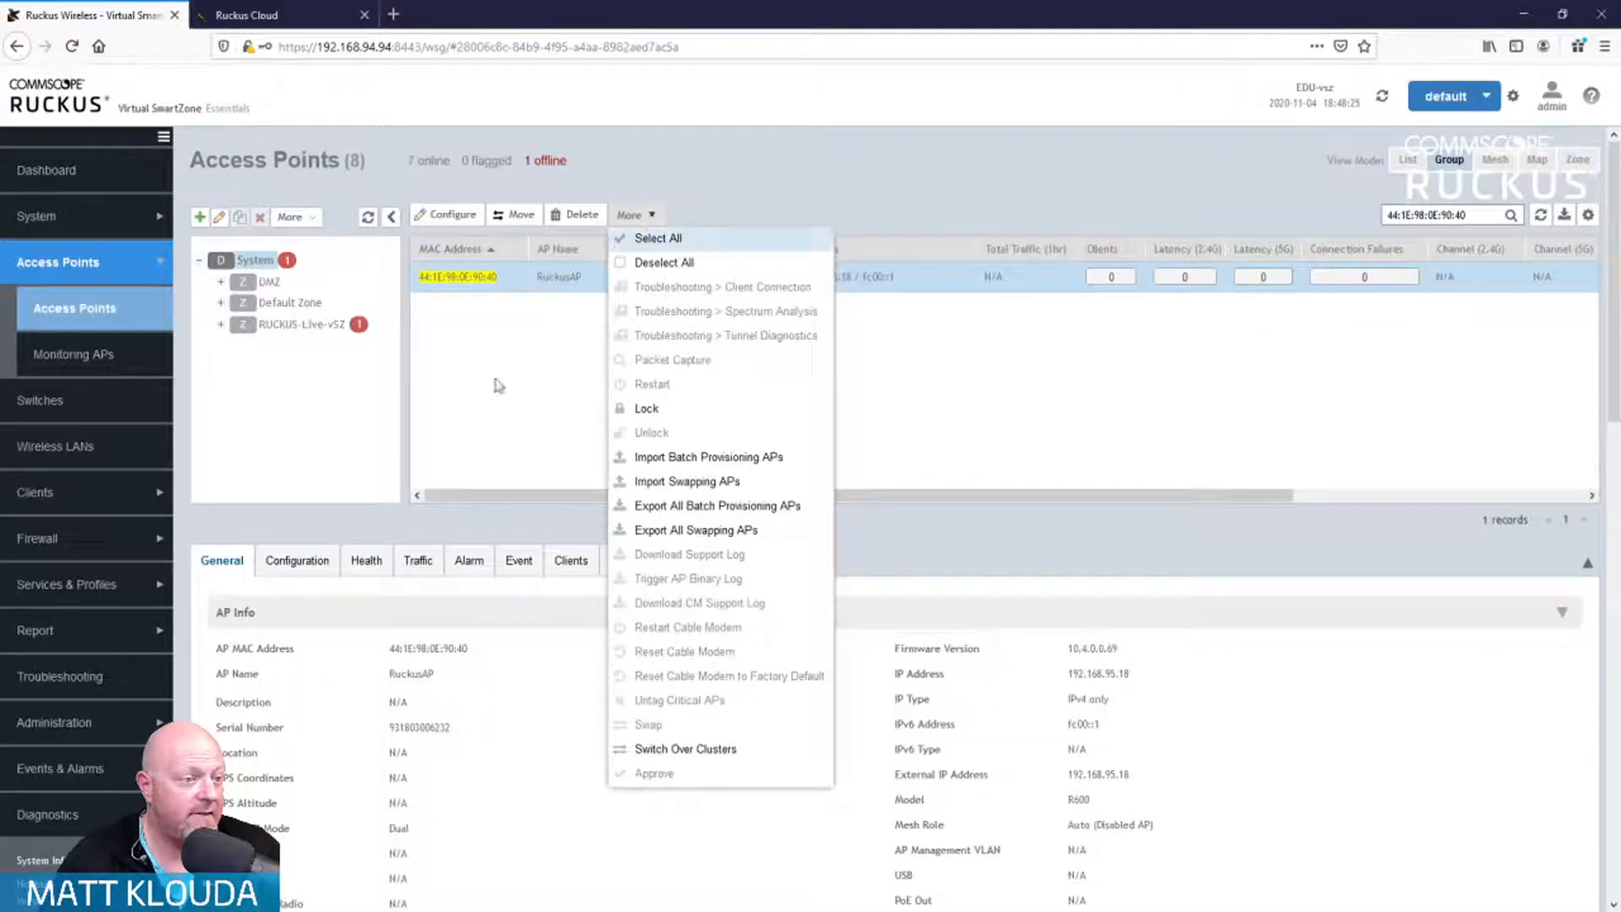
pyautogui.click(480, 423)
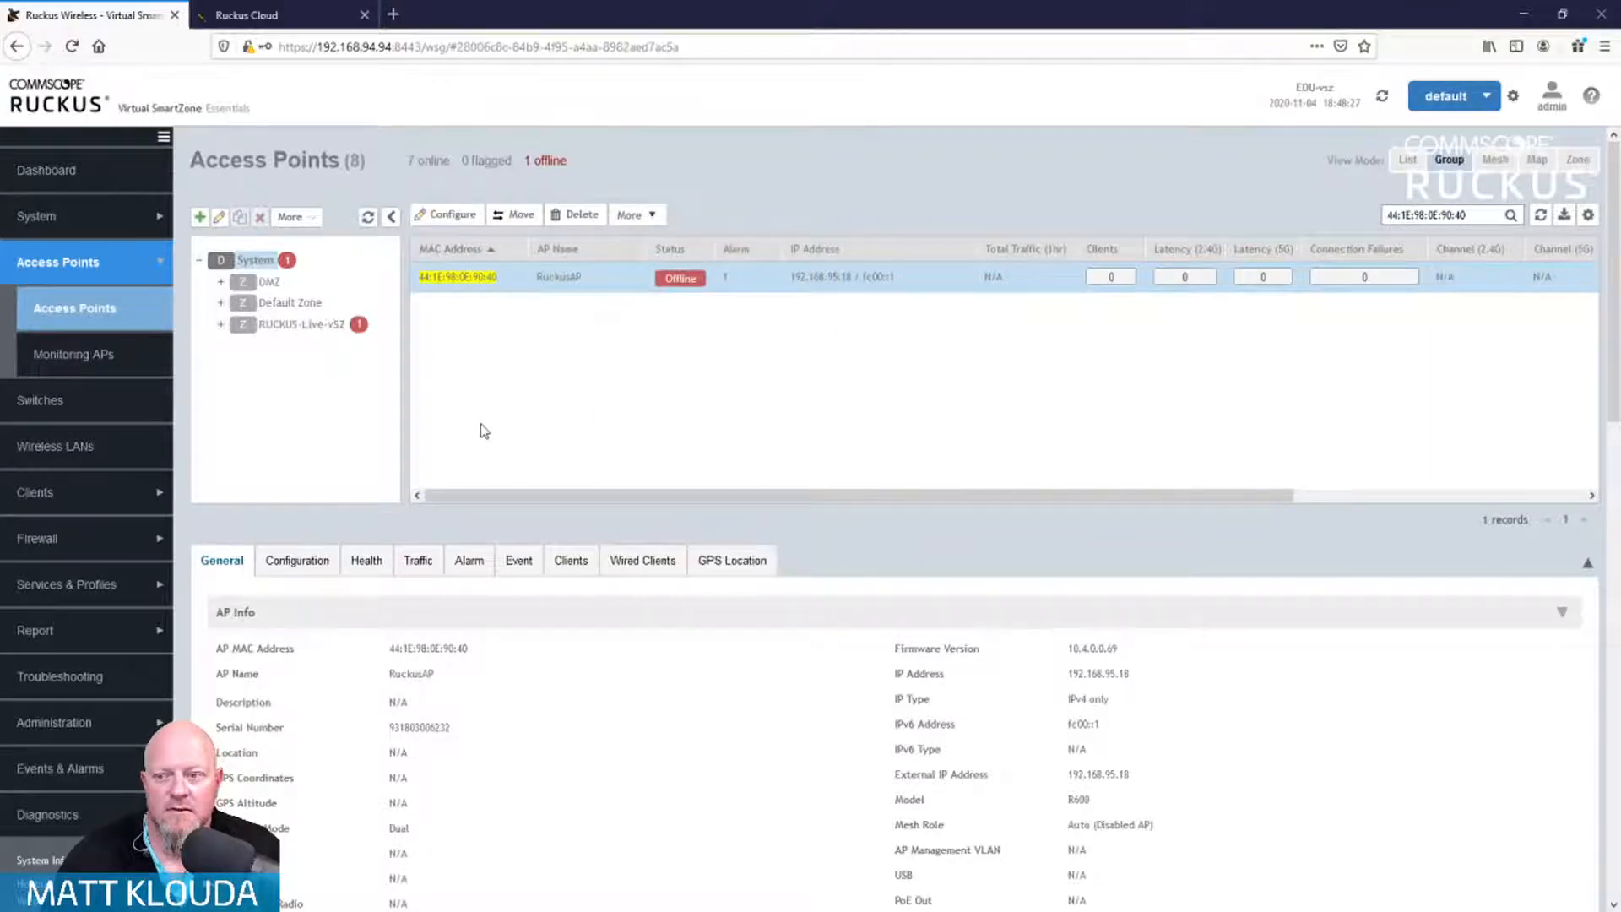
pyautogui.scroll(-2, 1006, 680)
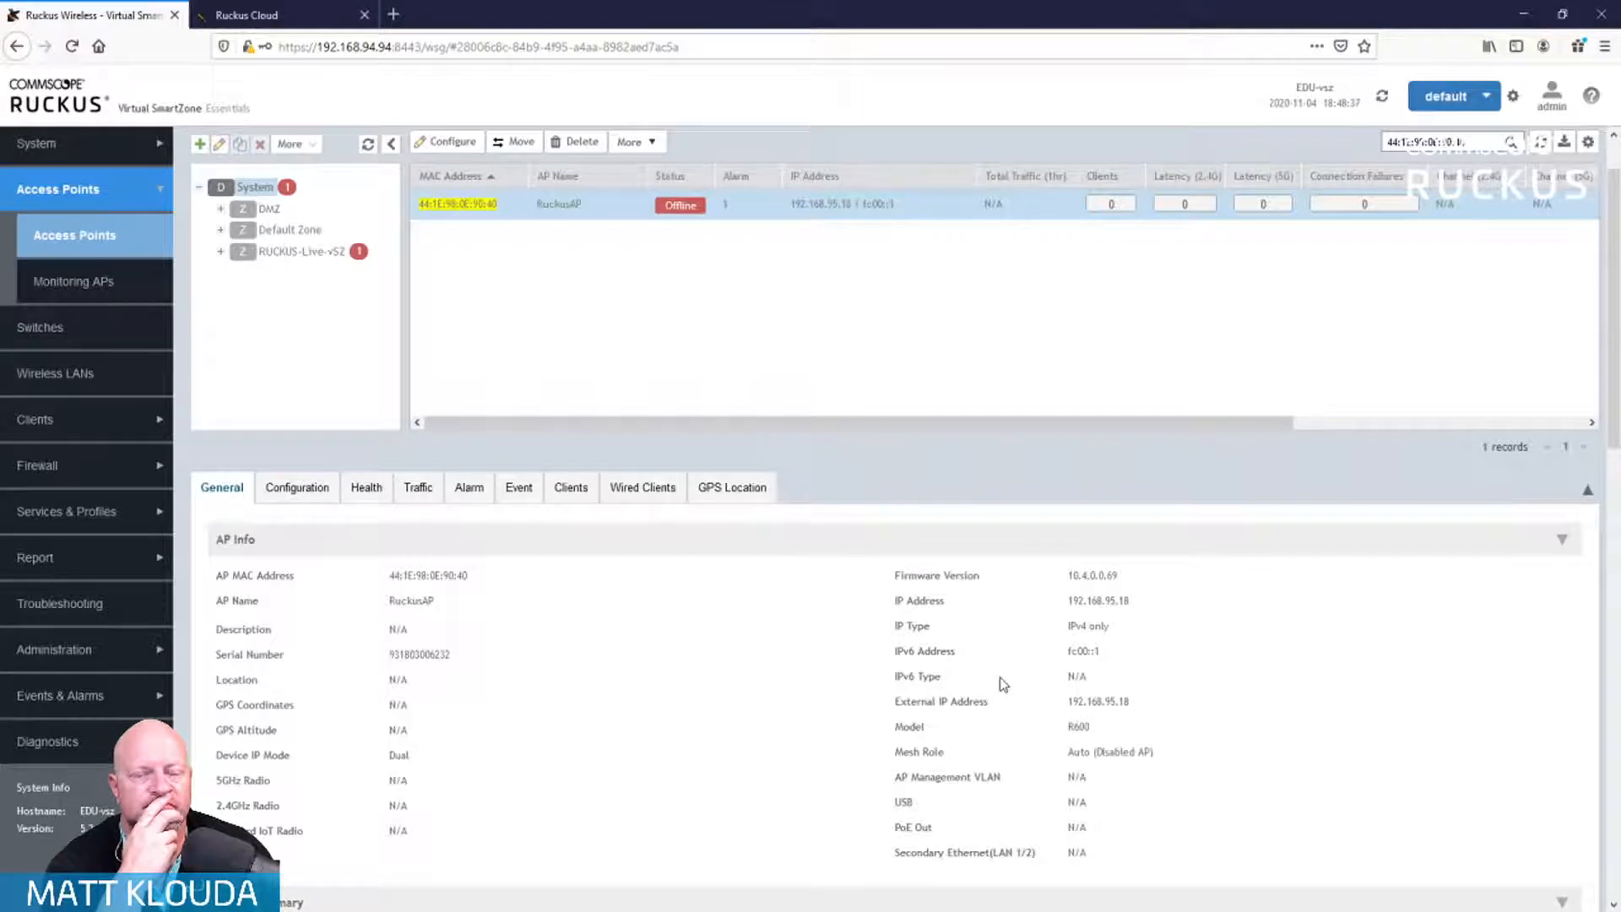
# Step: Show RuckusAP's Configuration tab and review its RUCKUS Live HQ location, US country code and radio settings
pyautogui.click(270, 494)
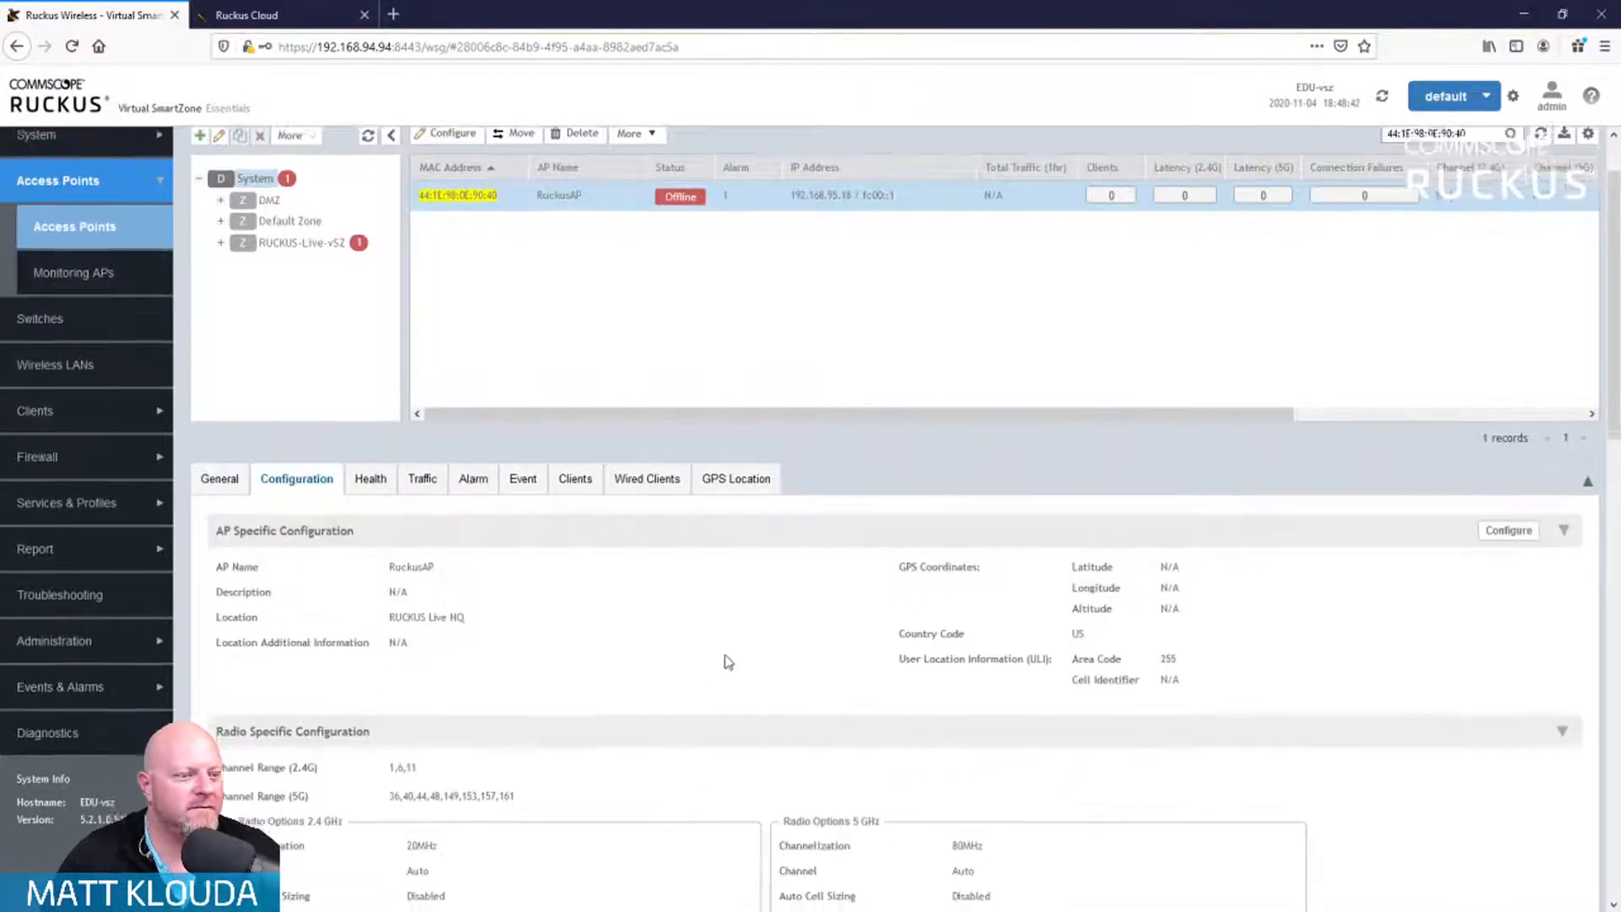
pyautogui.scroll(-10, 729, 663)
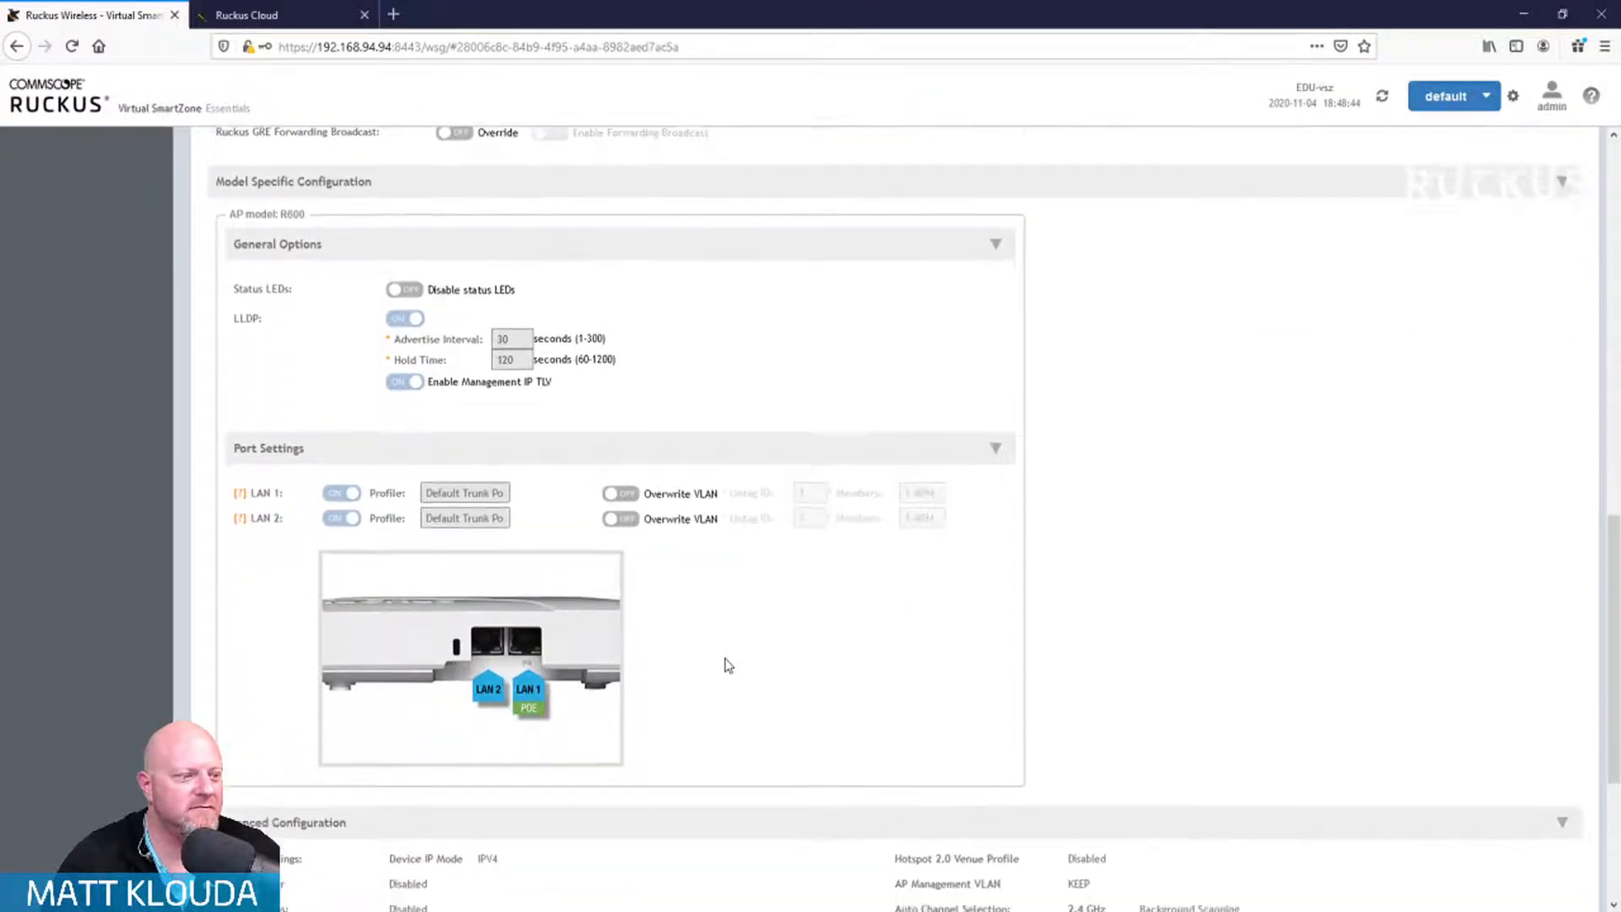
pyautogui.scroll(-4, 729, 665)
pyautogui.scroll(15, 729, 668)
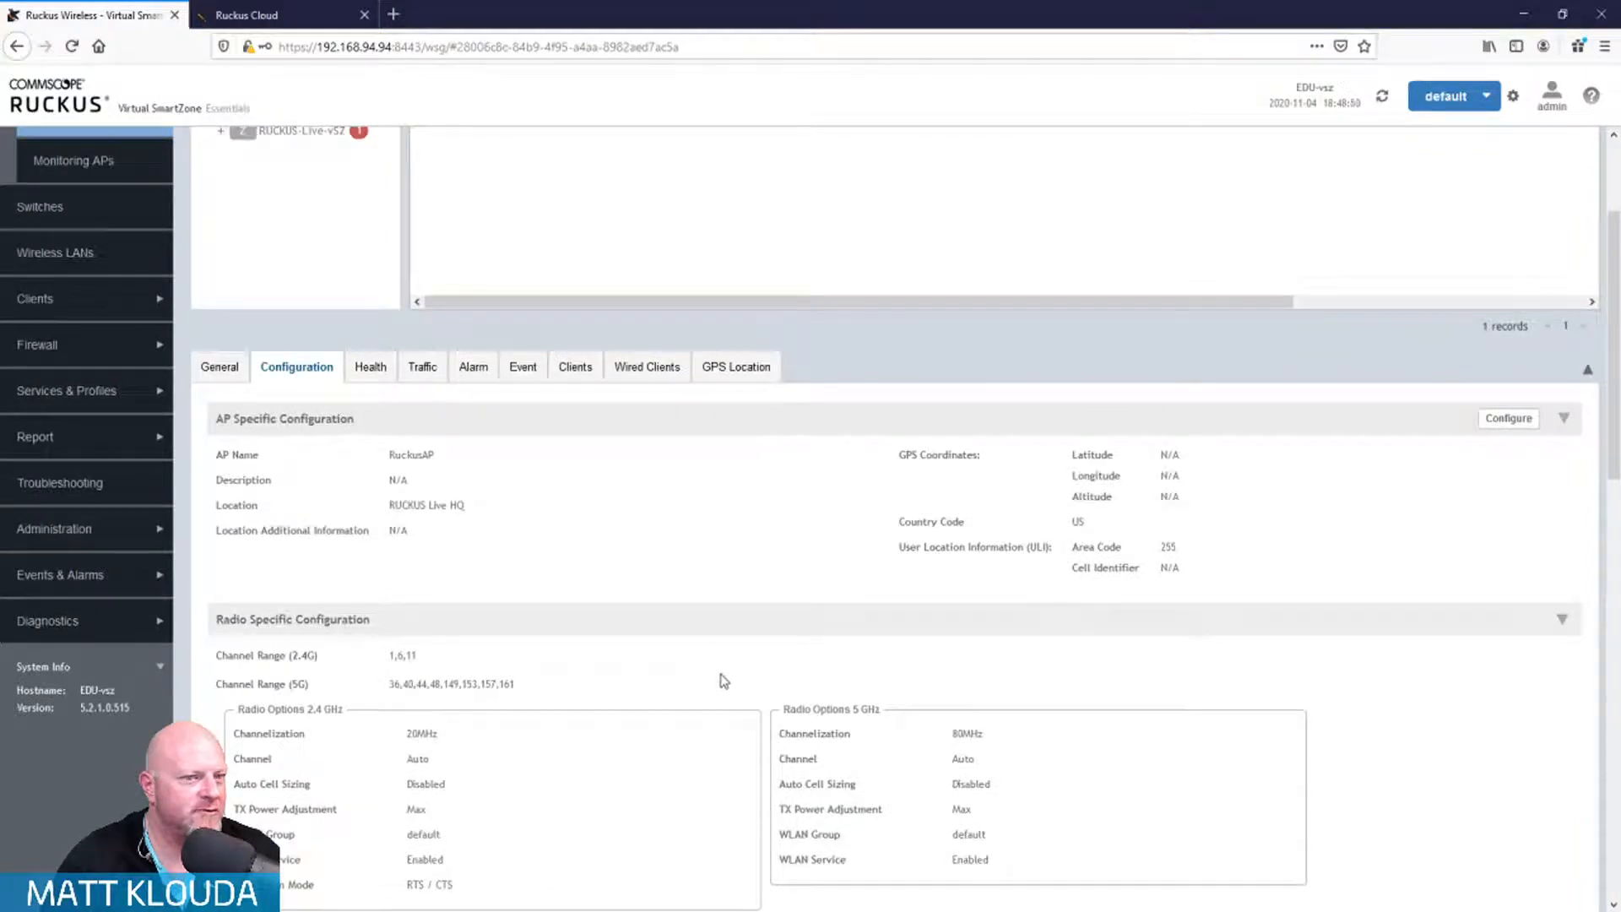
pyautogui.scroll(-3, 724, 680)
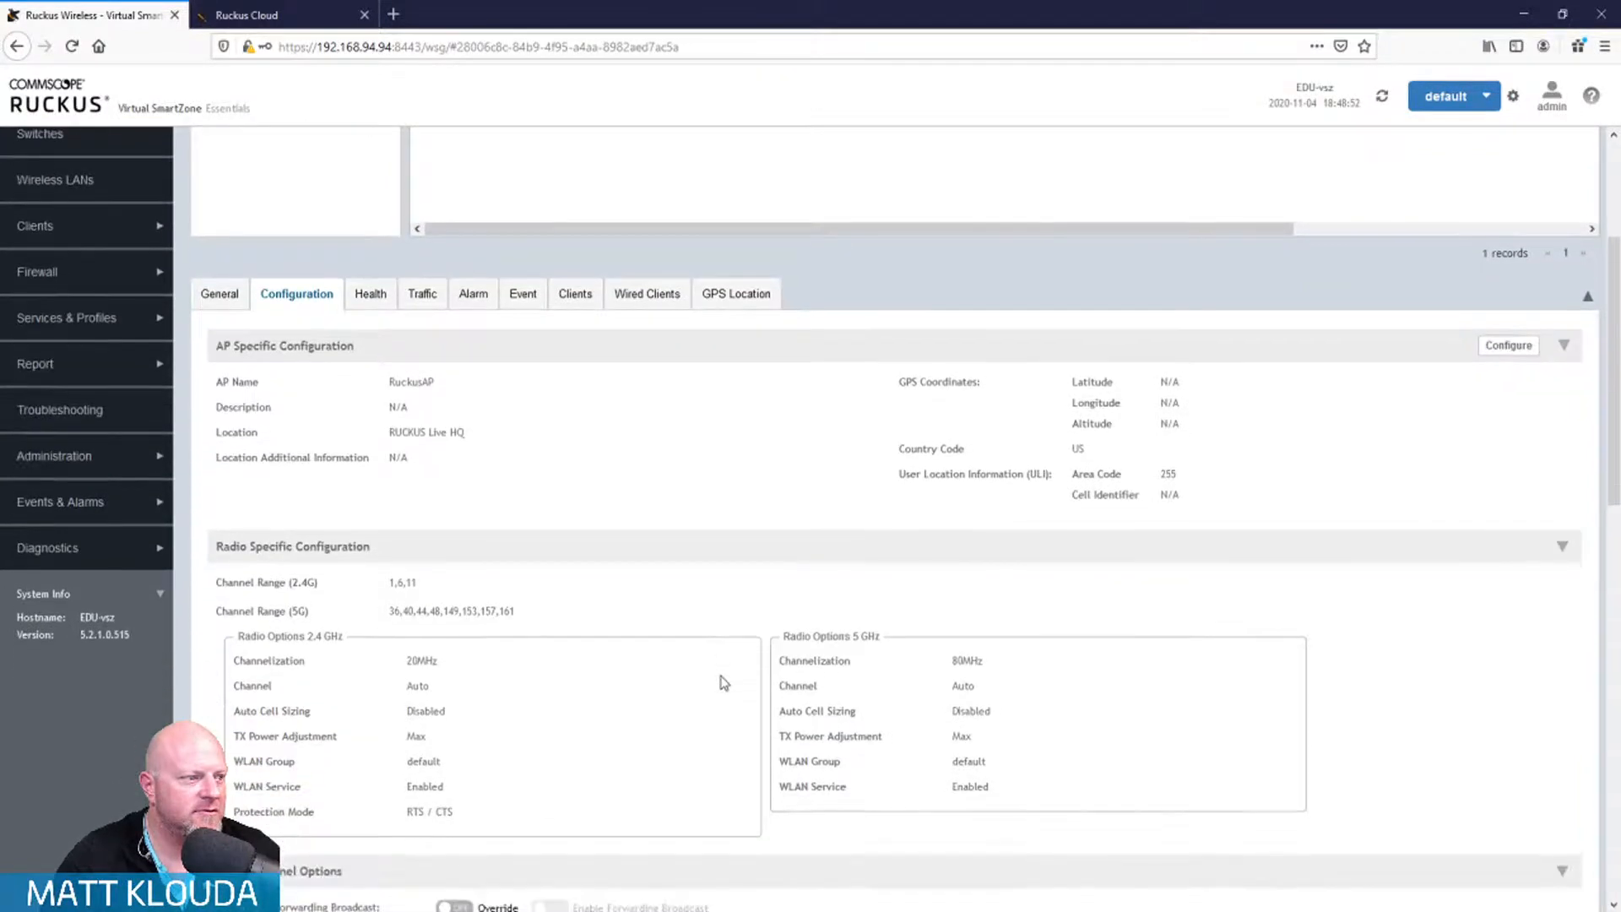
pyautogui.scroll(5, 724, 684)
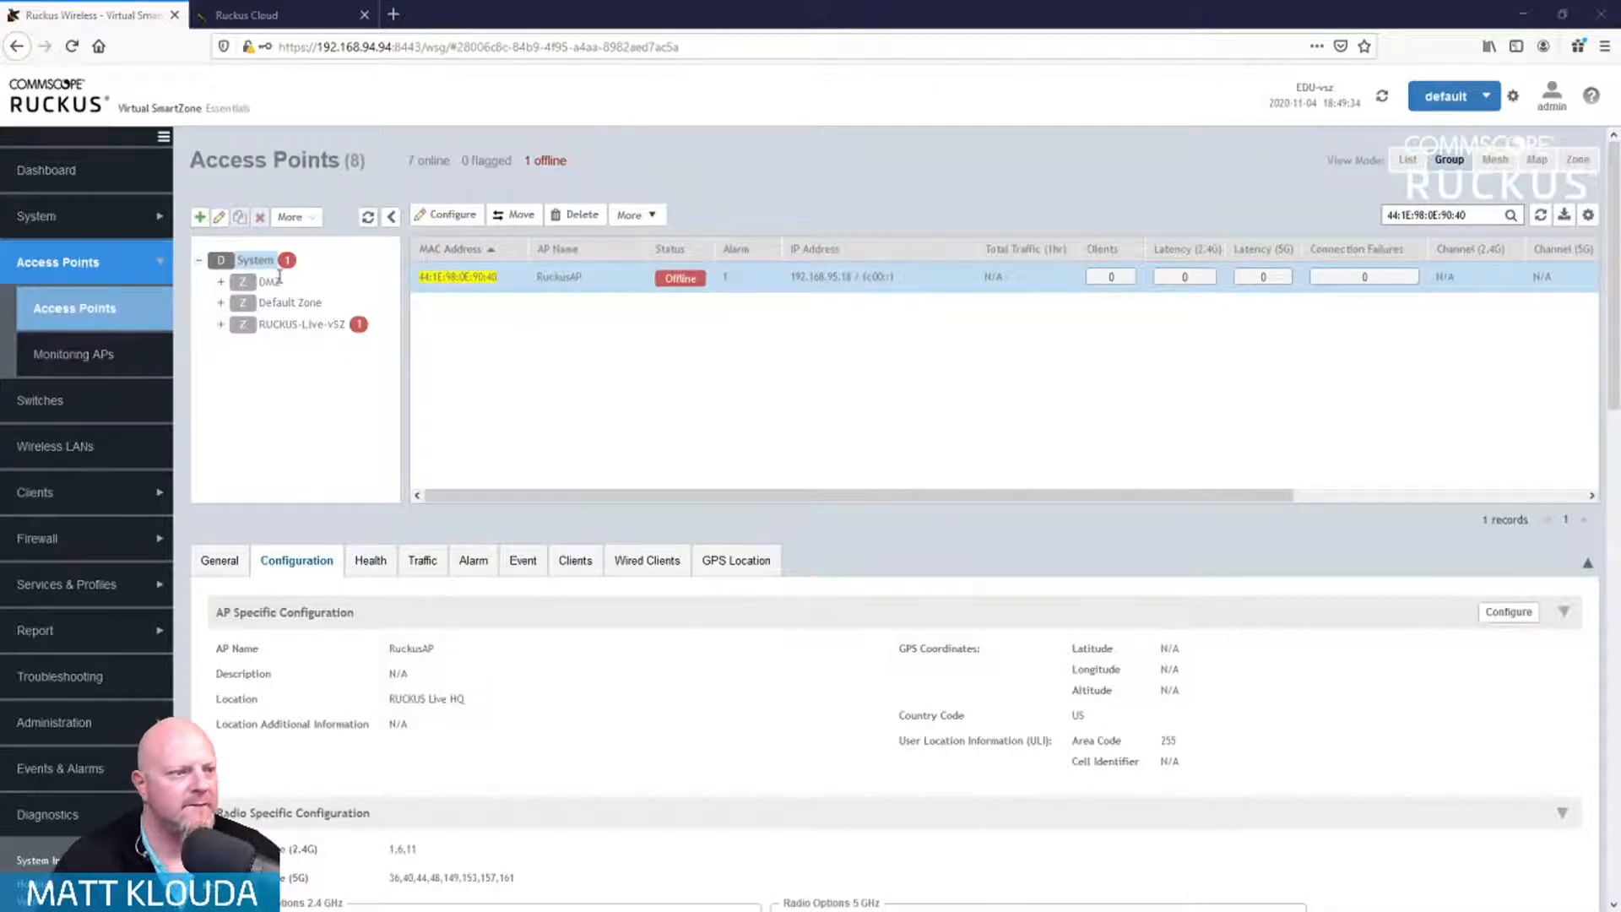
pyautogui.click(300, 325)
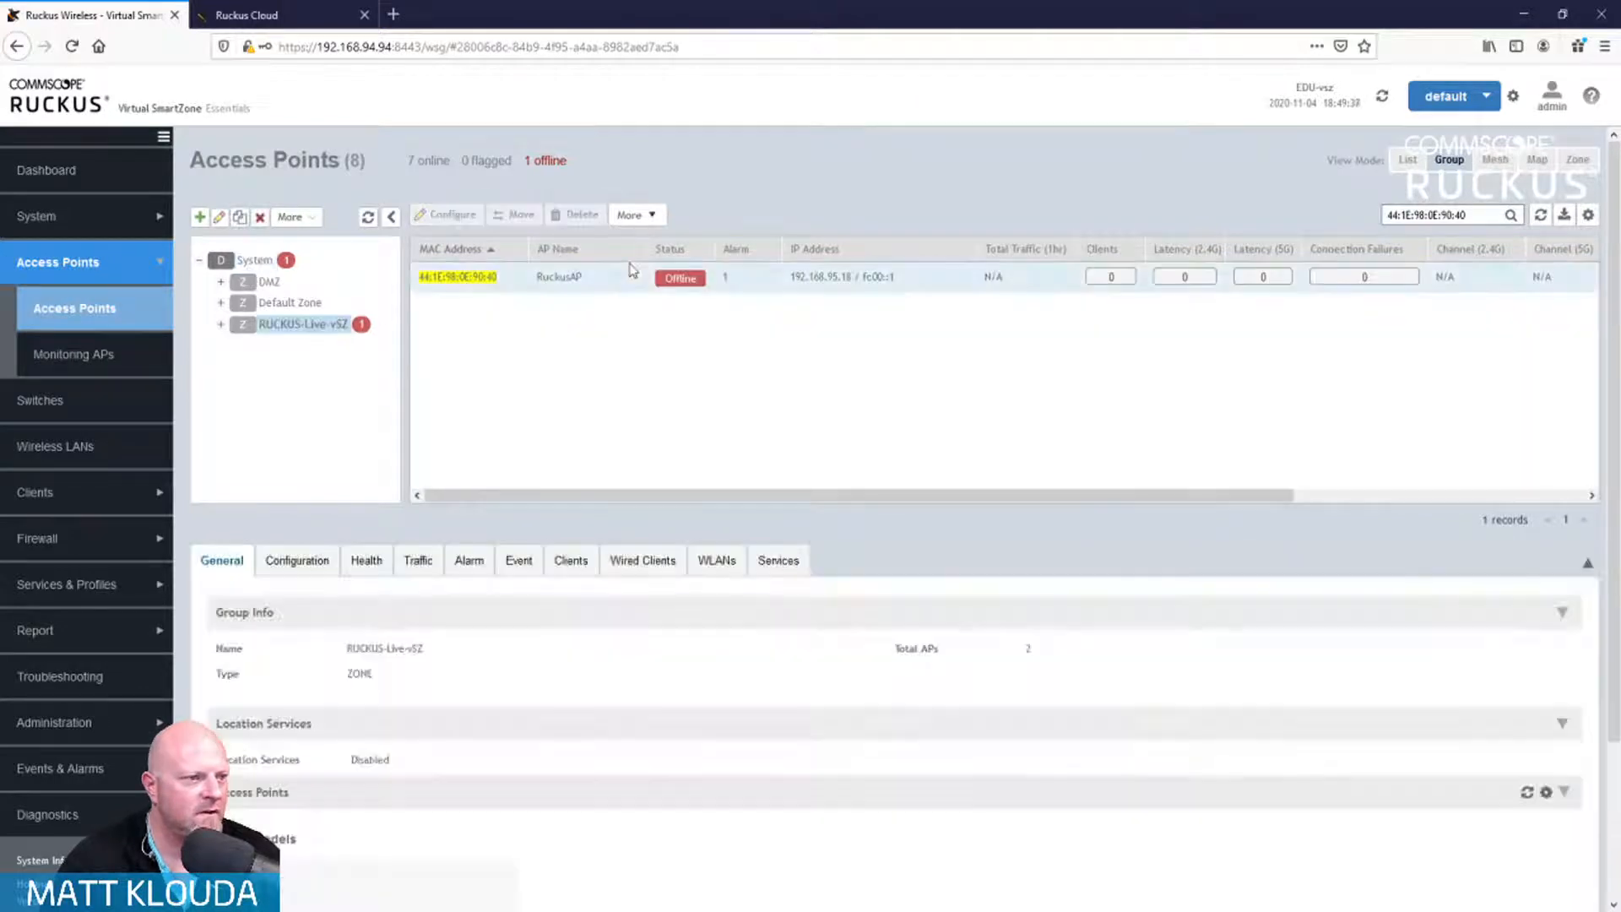
pyautogui.click(614, 285)
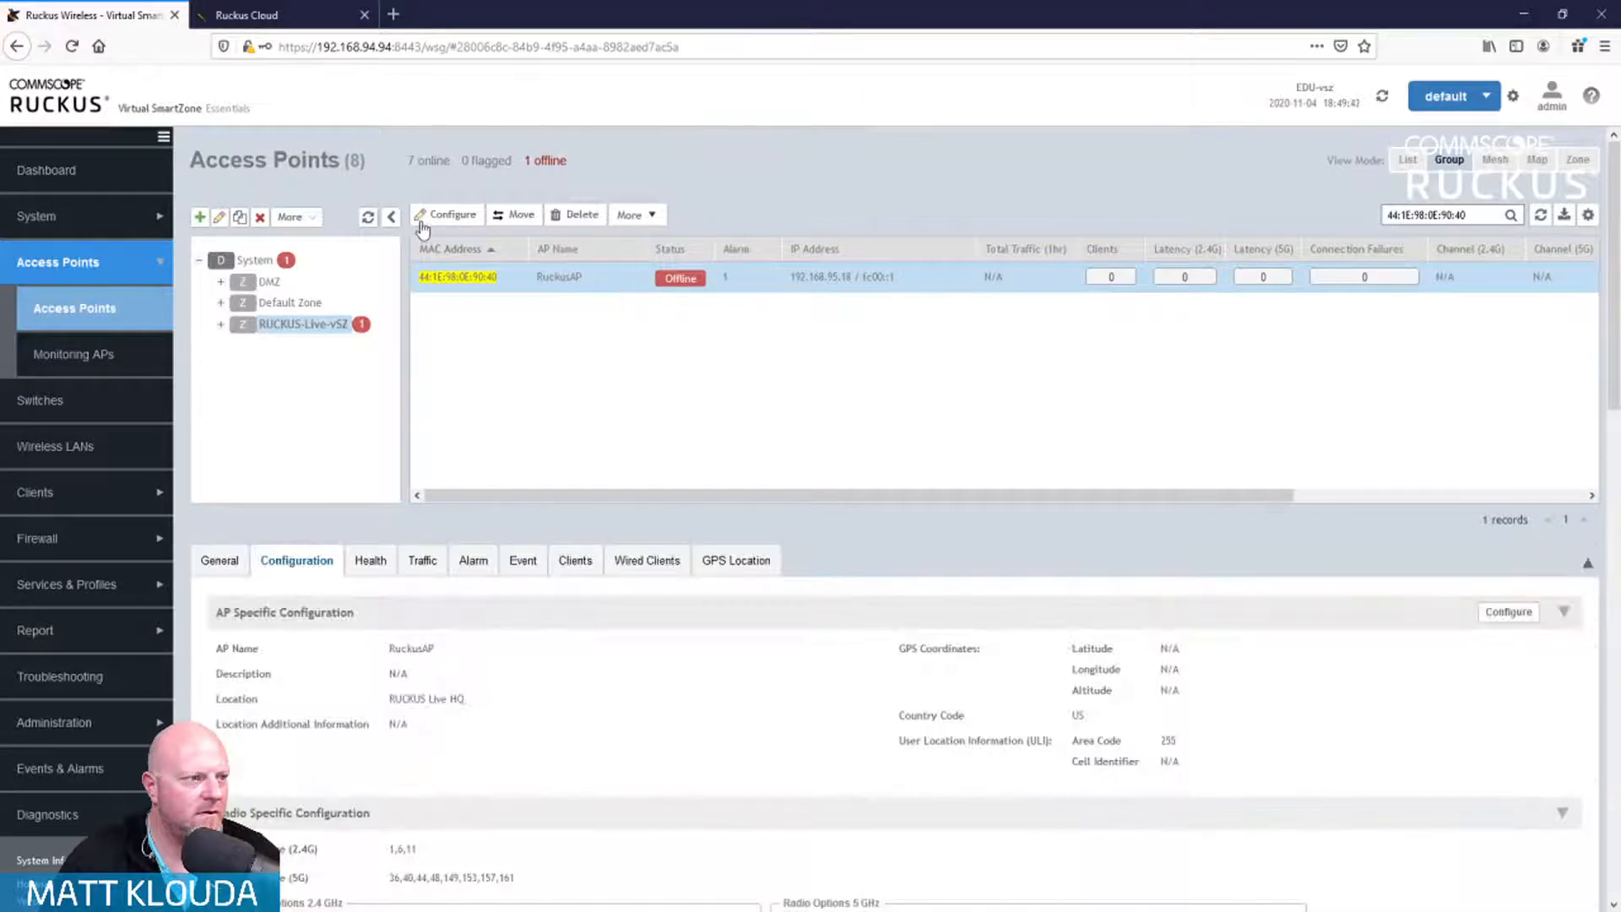
pyautogui.click(442, 220)
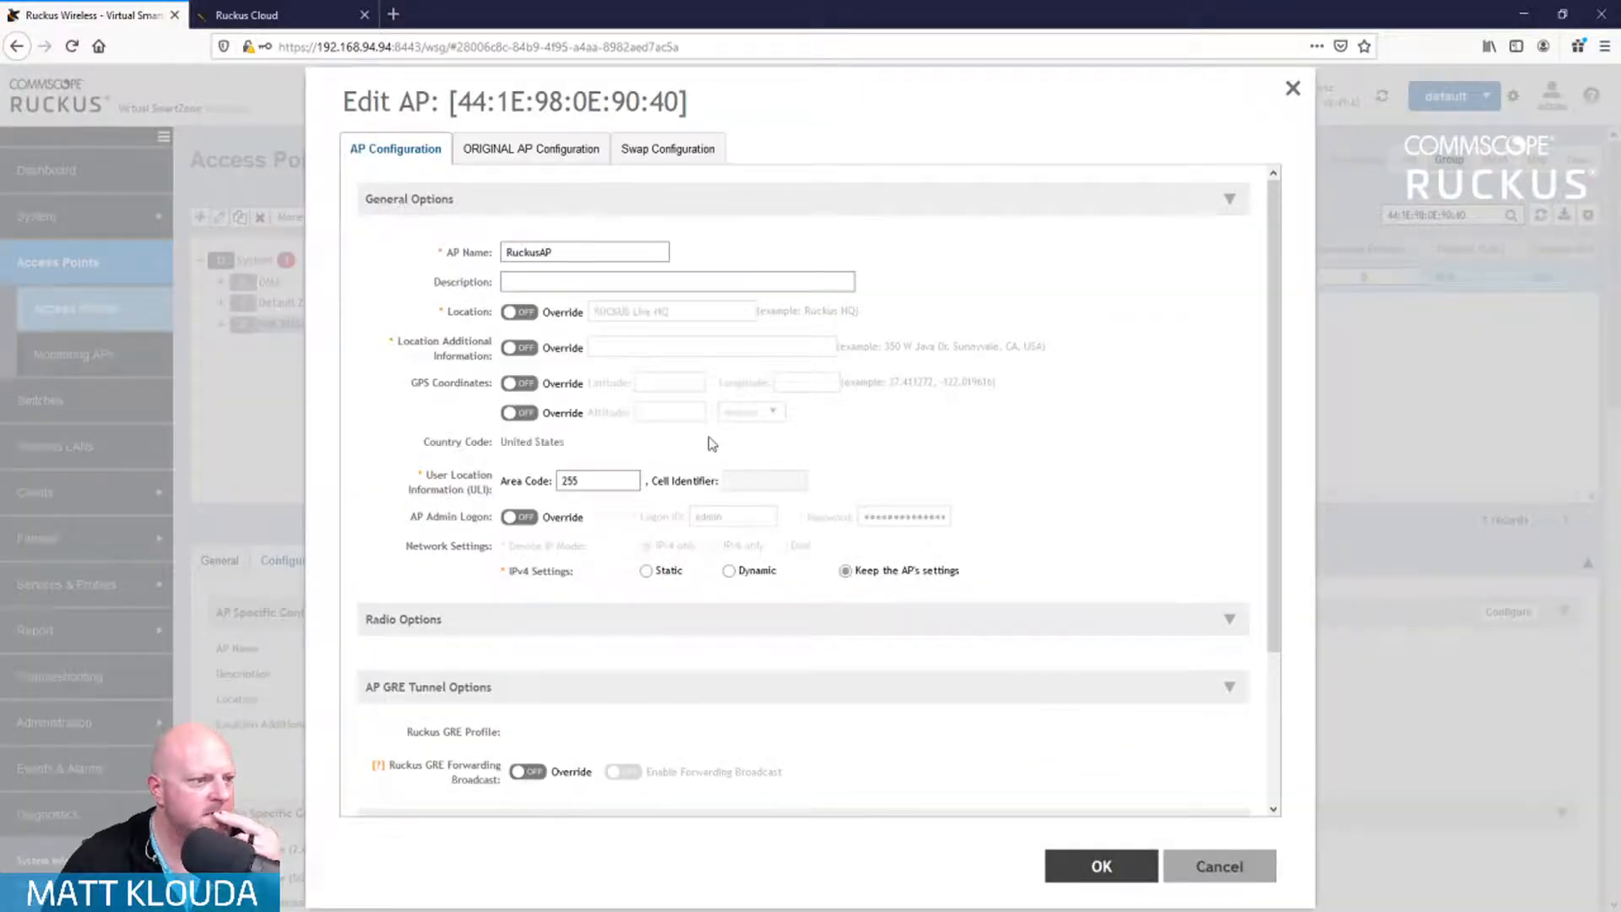
pyautogui.scroll(-6, 707, 441)
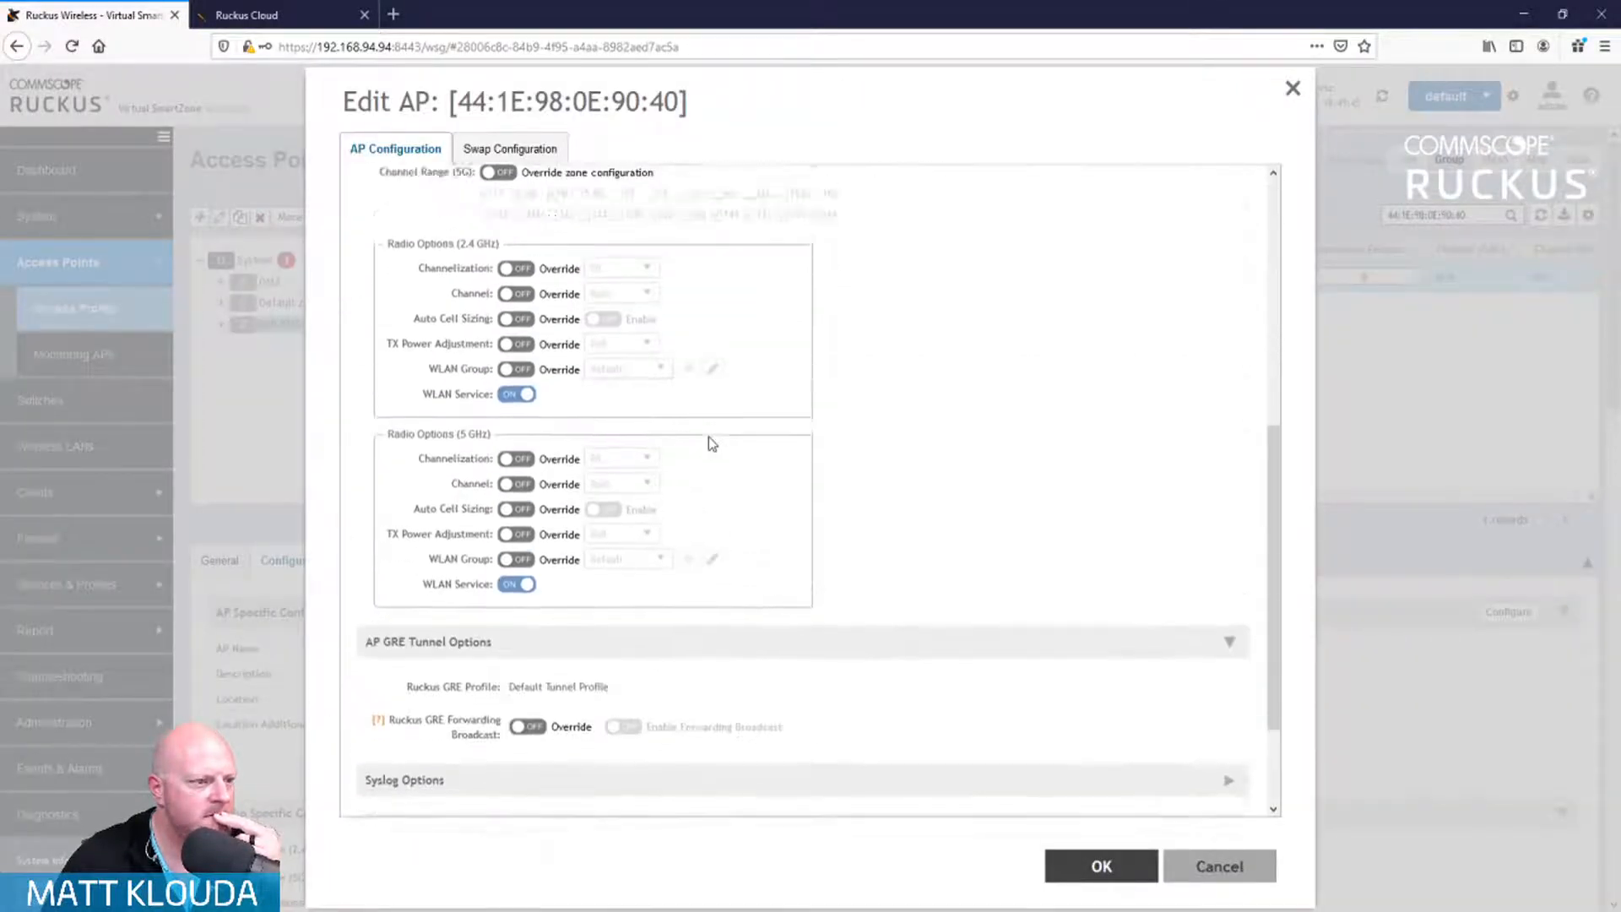
pyautogui.scroll(3, 708, 442)
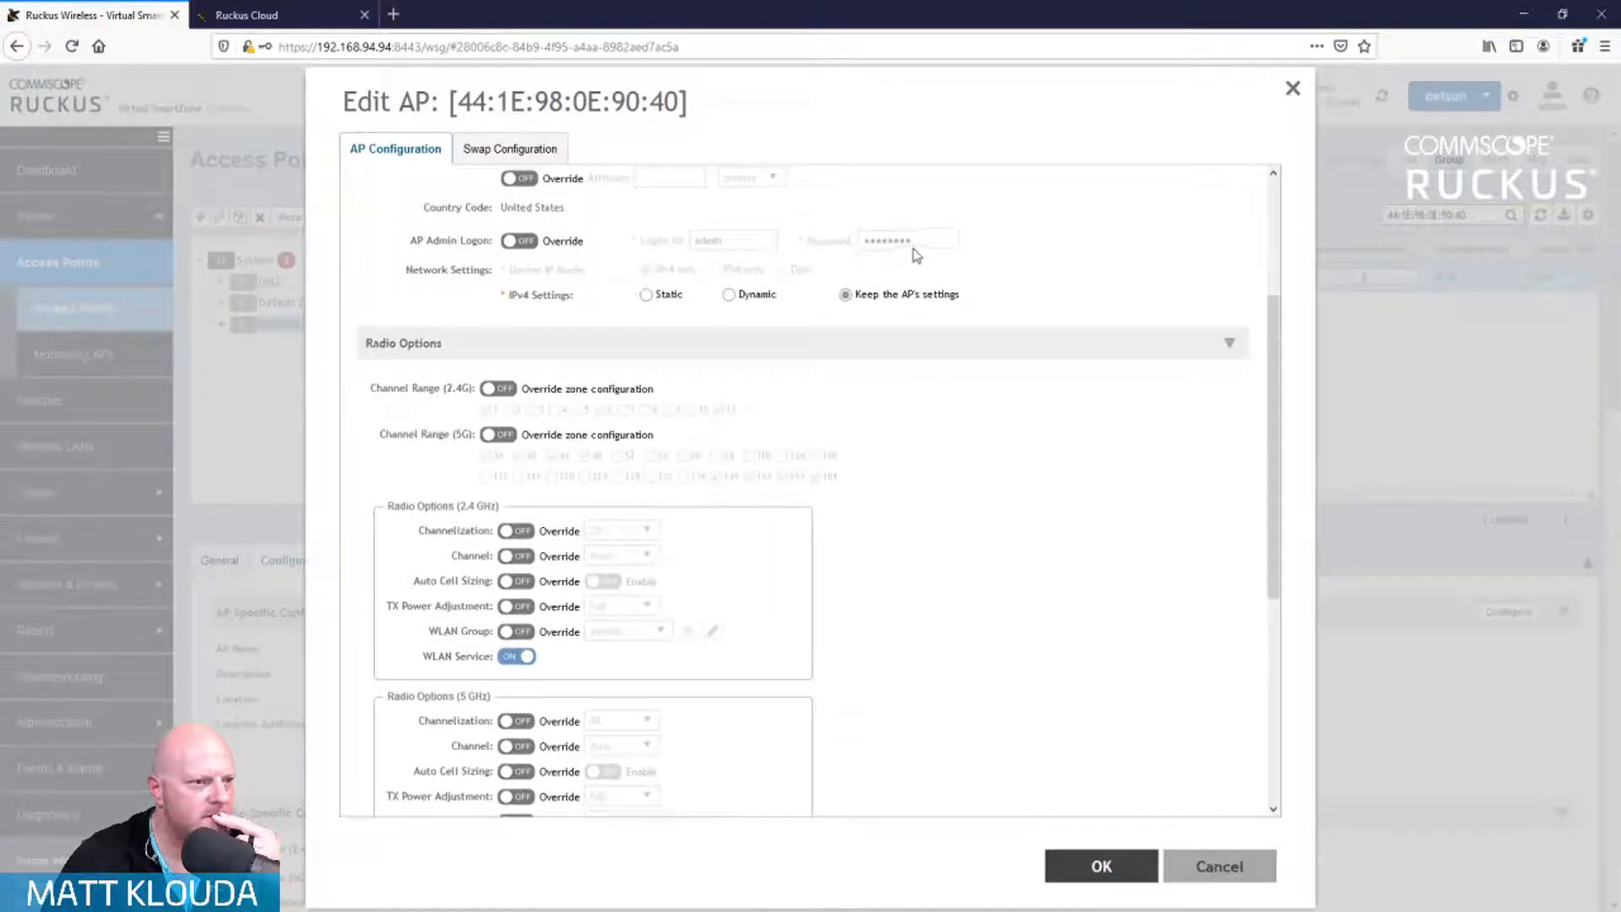
pyautogui.click(521, 242)
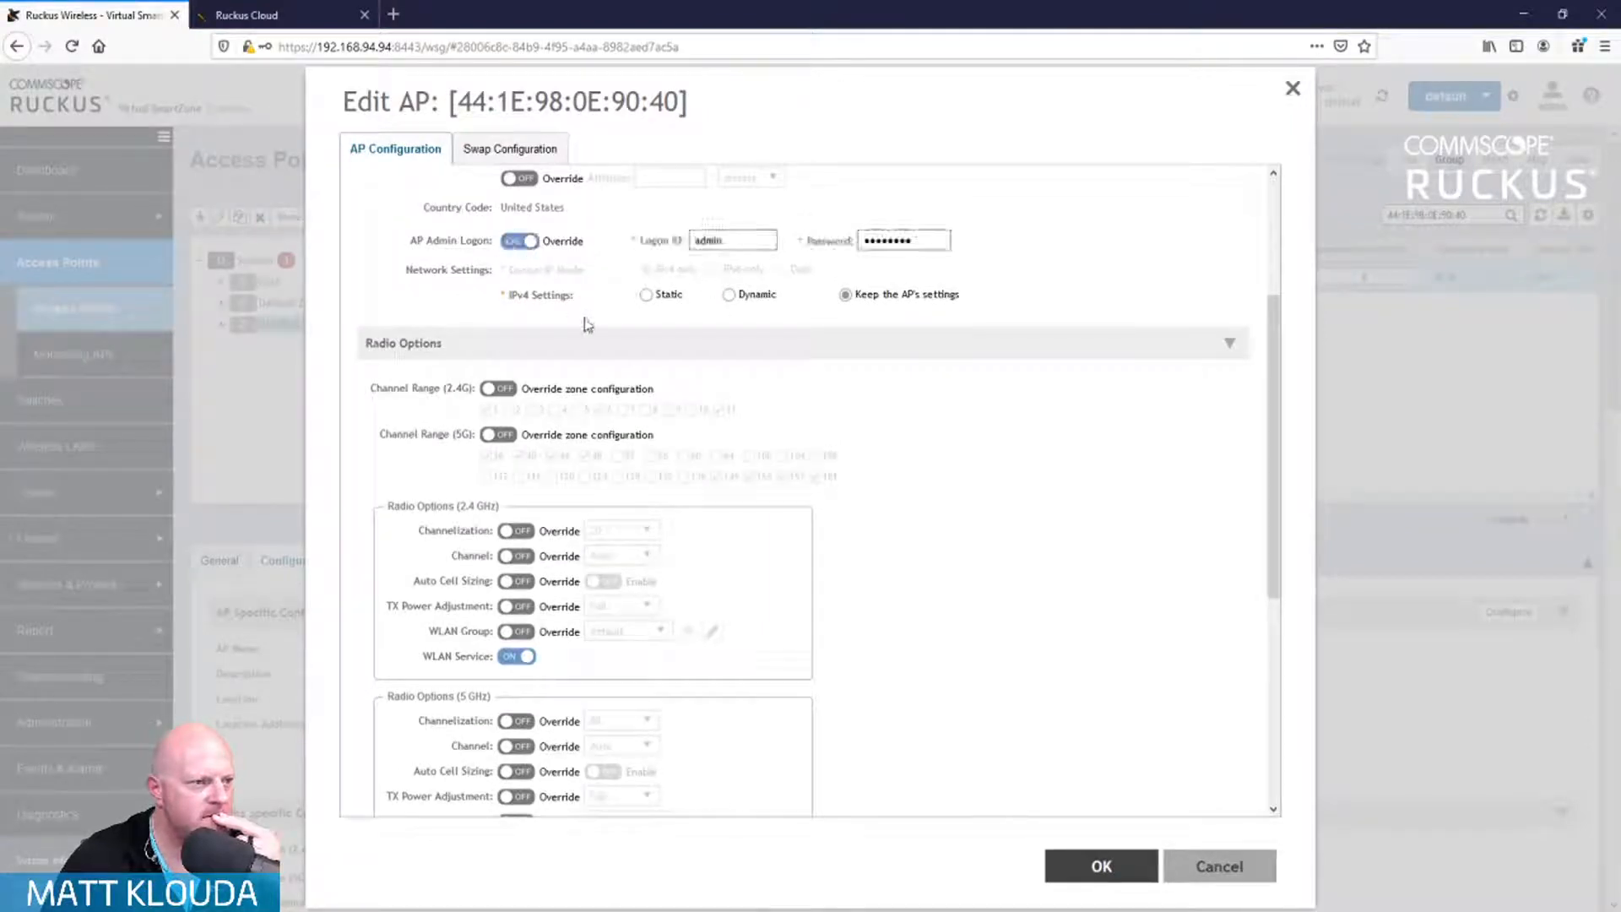
pyautogui.click(943, 243)
pyautogui.scroll(-1, 721, 246)
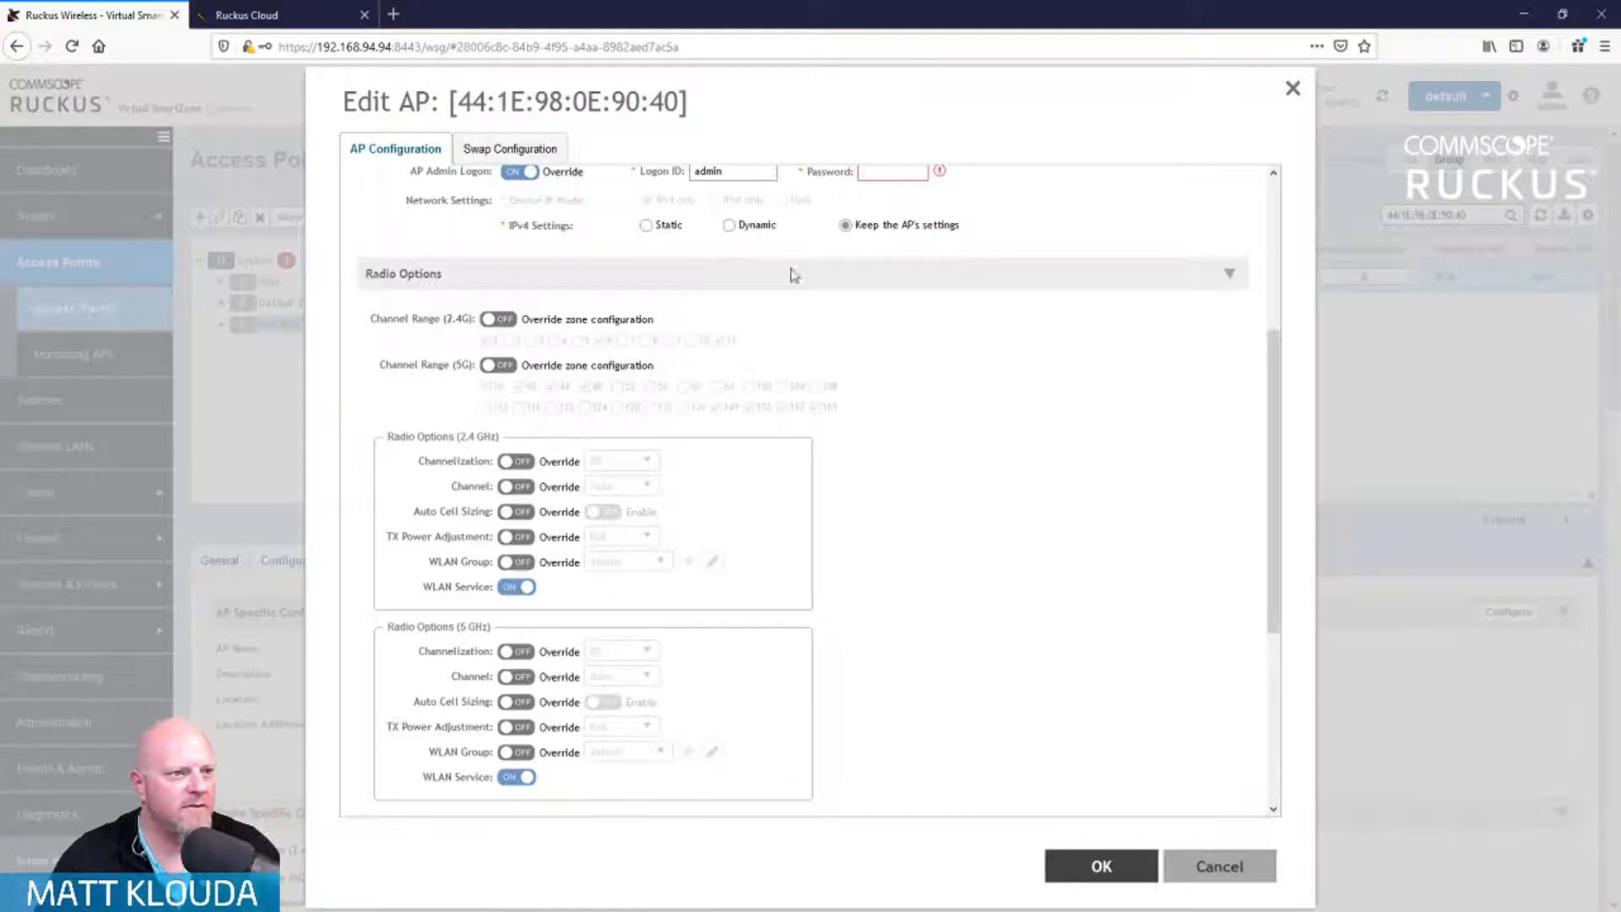
pyautogui.scroll(4, 979, 314)
pyautogui.click(1221, 870)
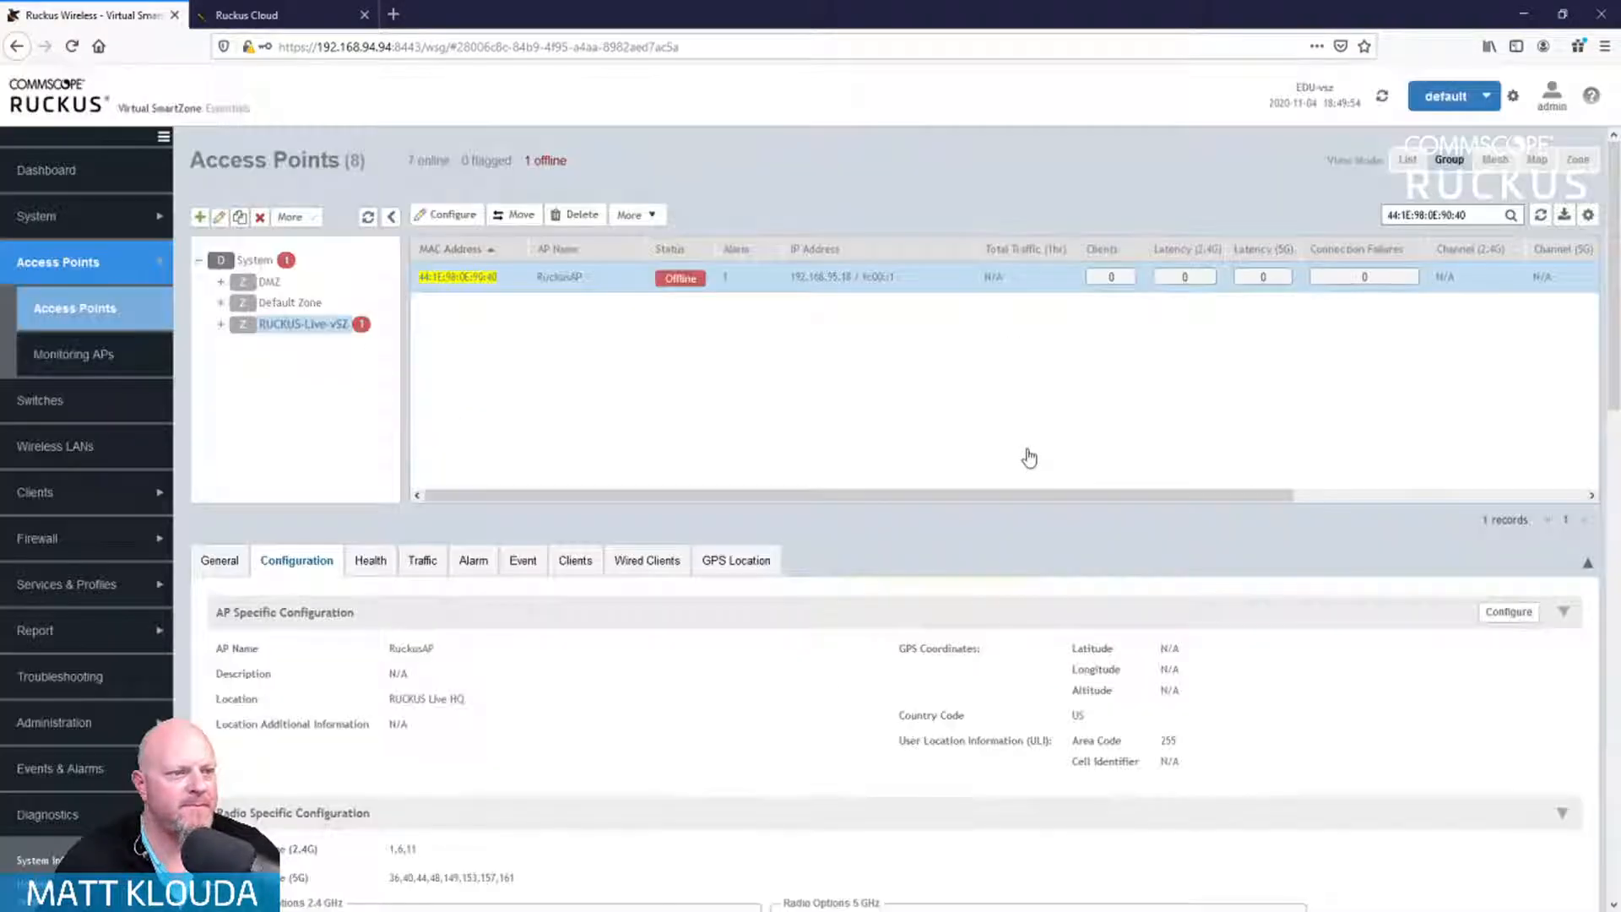
pyautogui.click(445, 214)
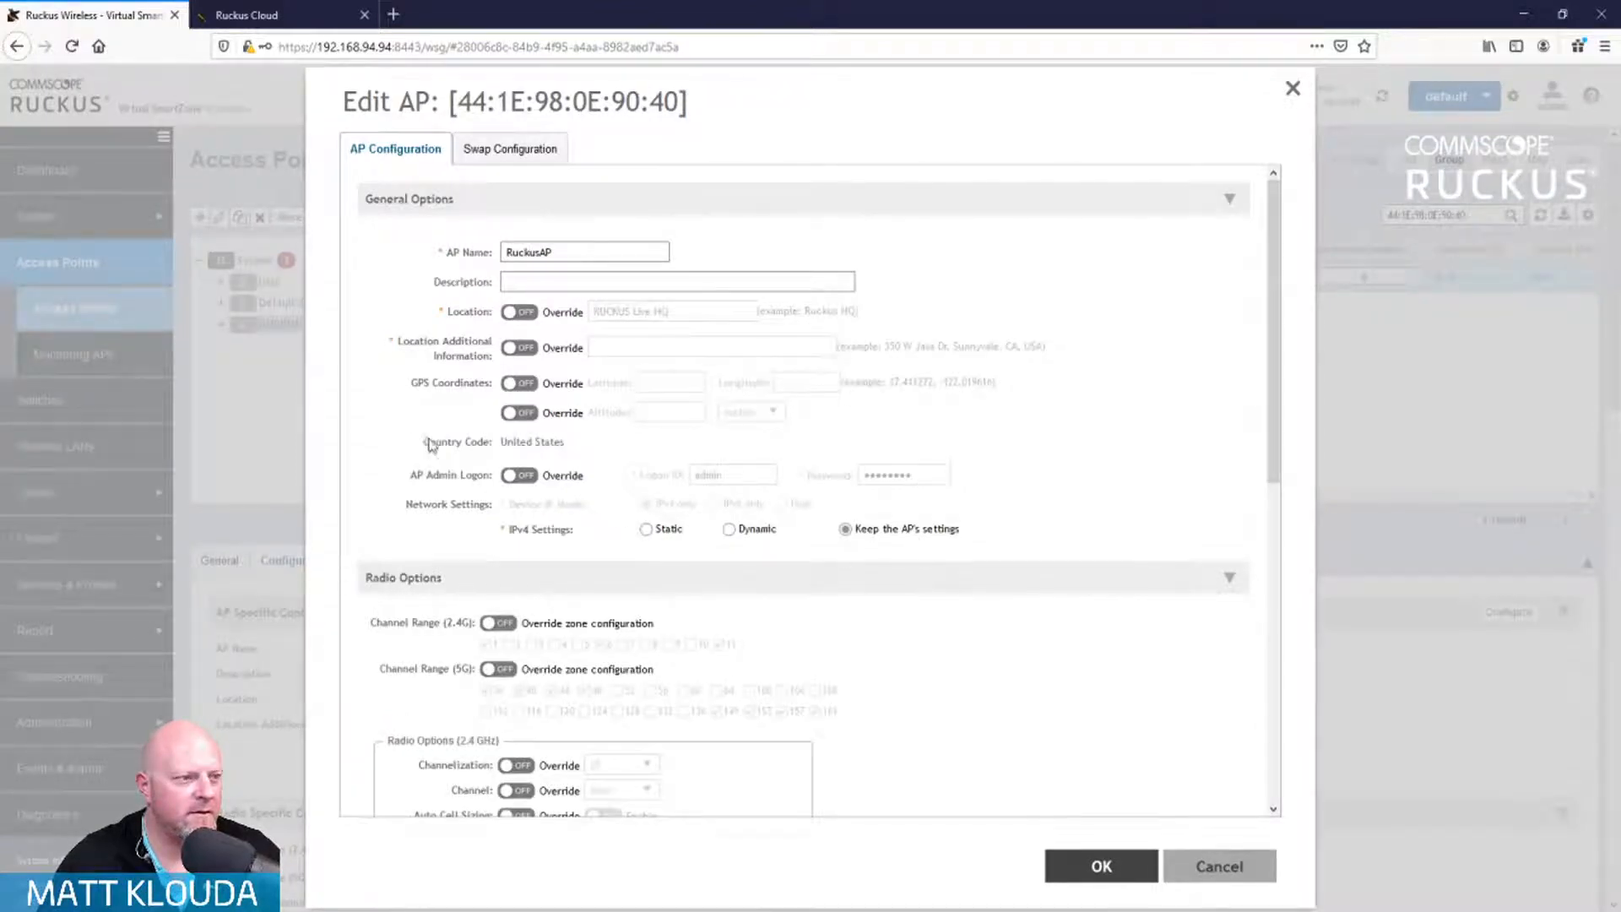
pyautogui.click(519, 475)
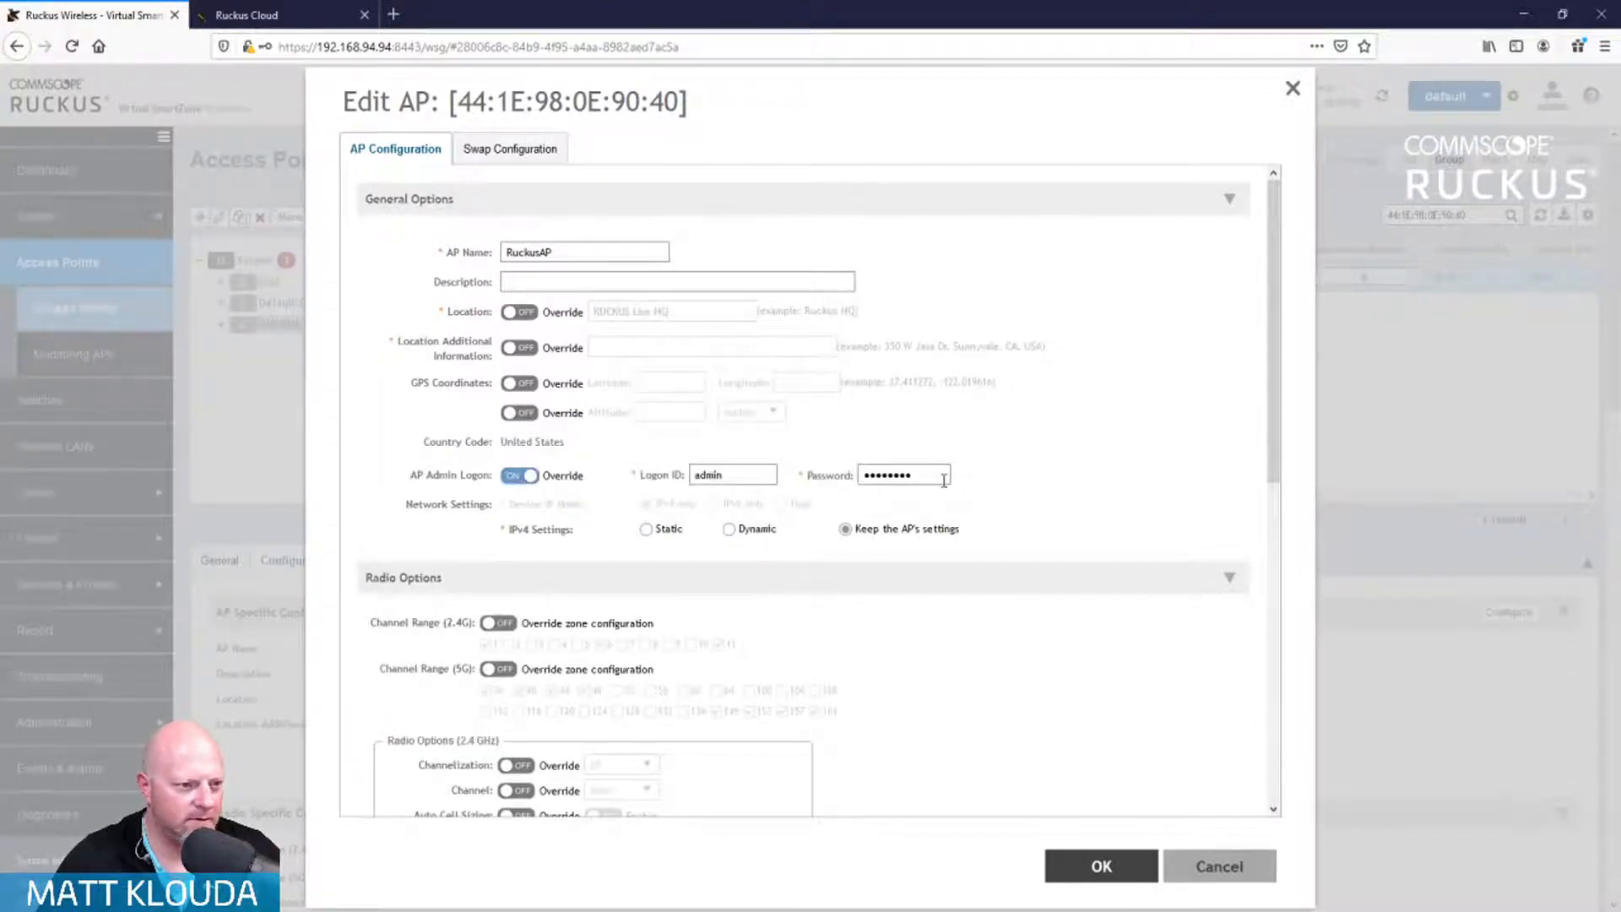
pyautogui.click(944, 479)
pyautogui.click(944, 481)
pyautogui.click(920, 476)
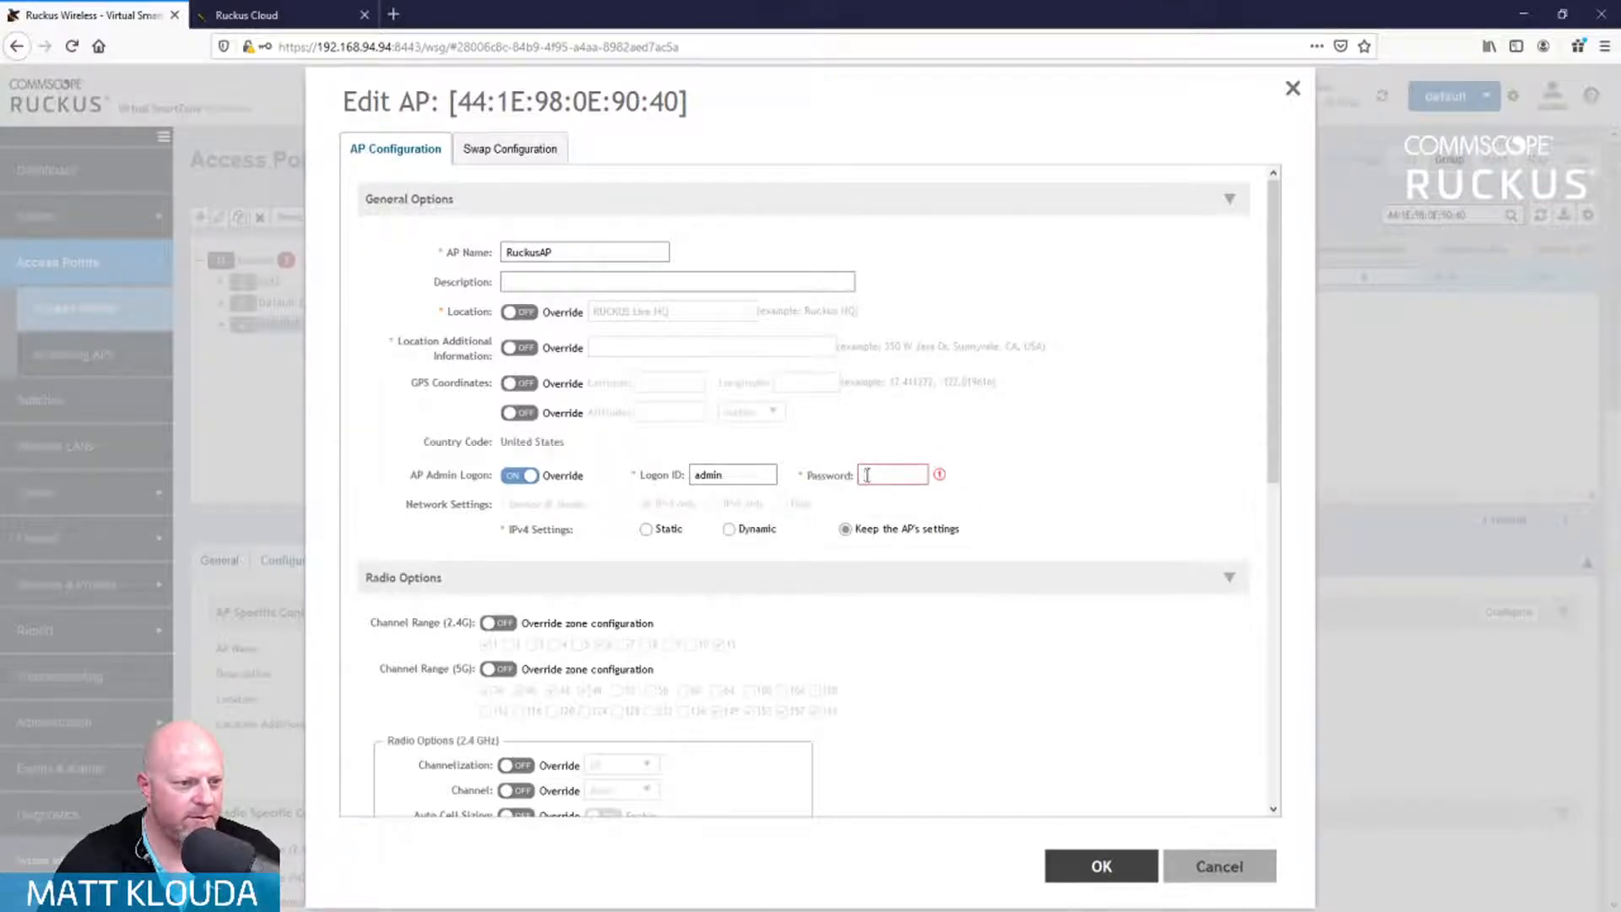
pyautogui.click(1157, 523)
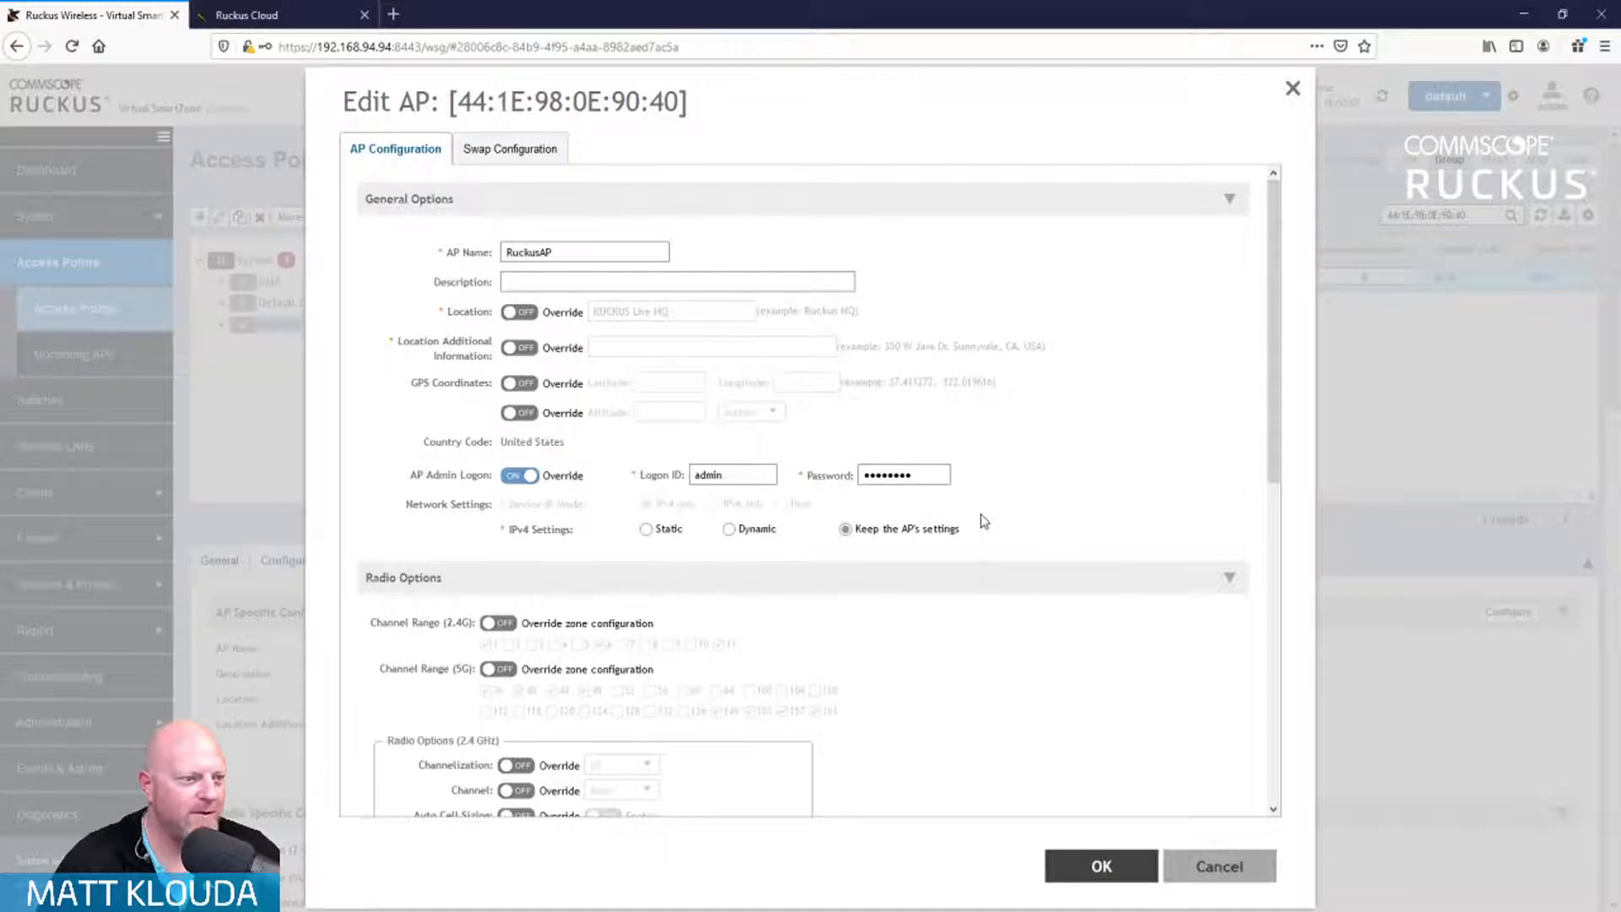
pyautogui.click(516, 478)
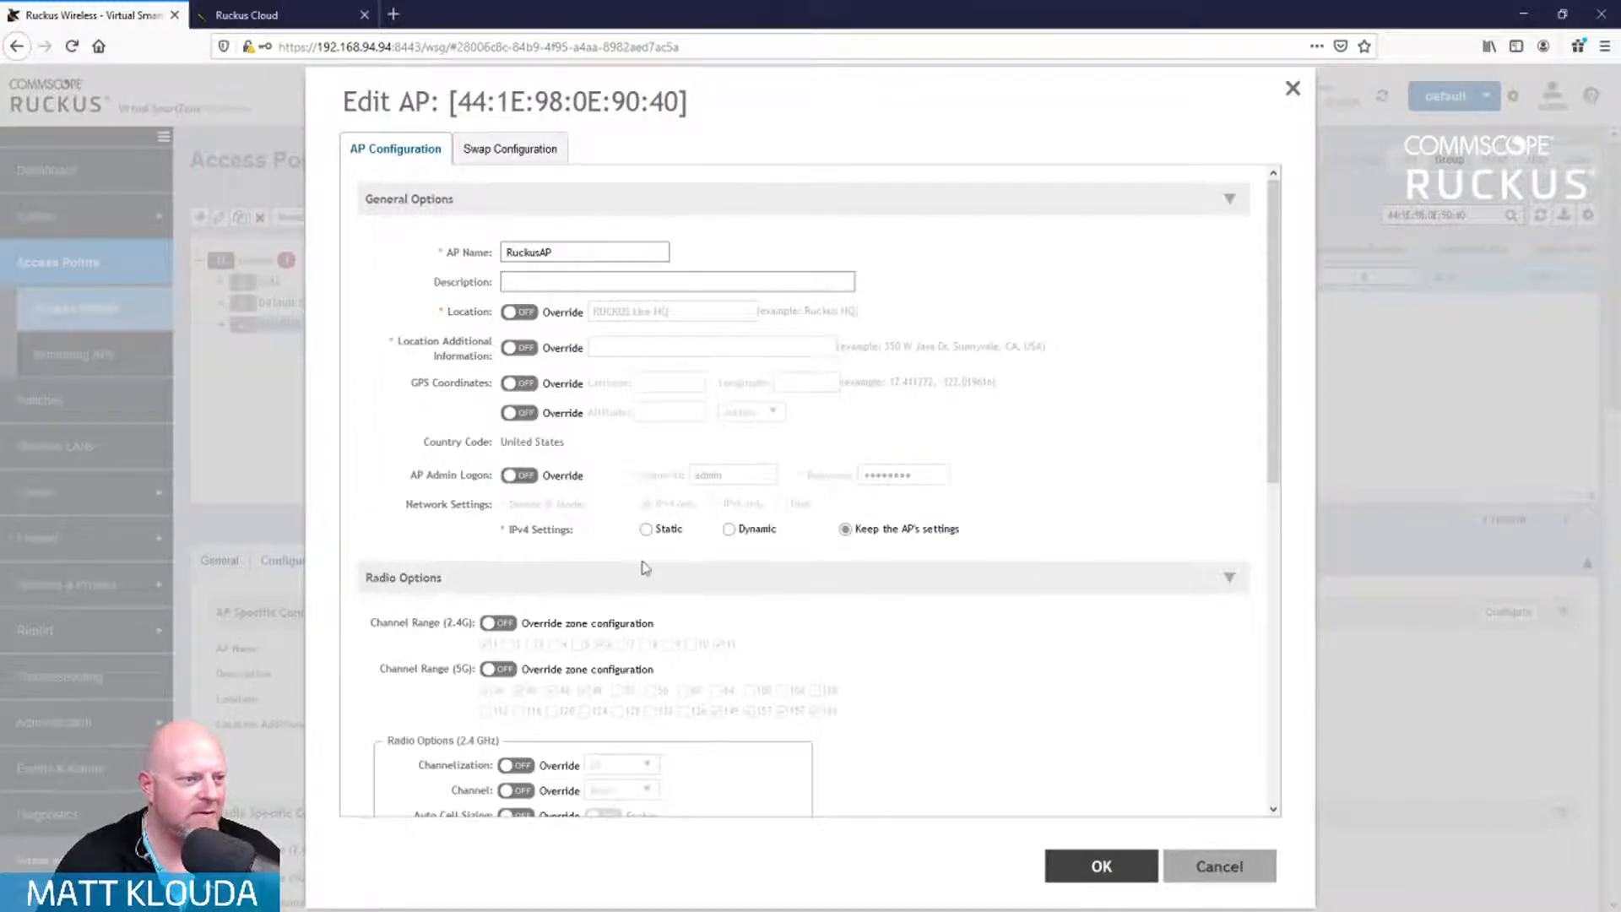
pyautogui.click(1221, 868)
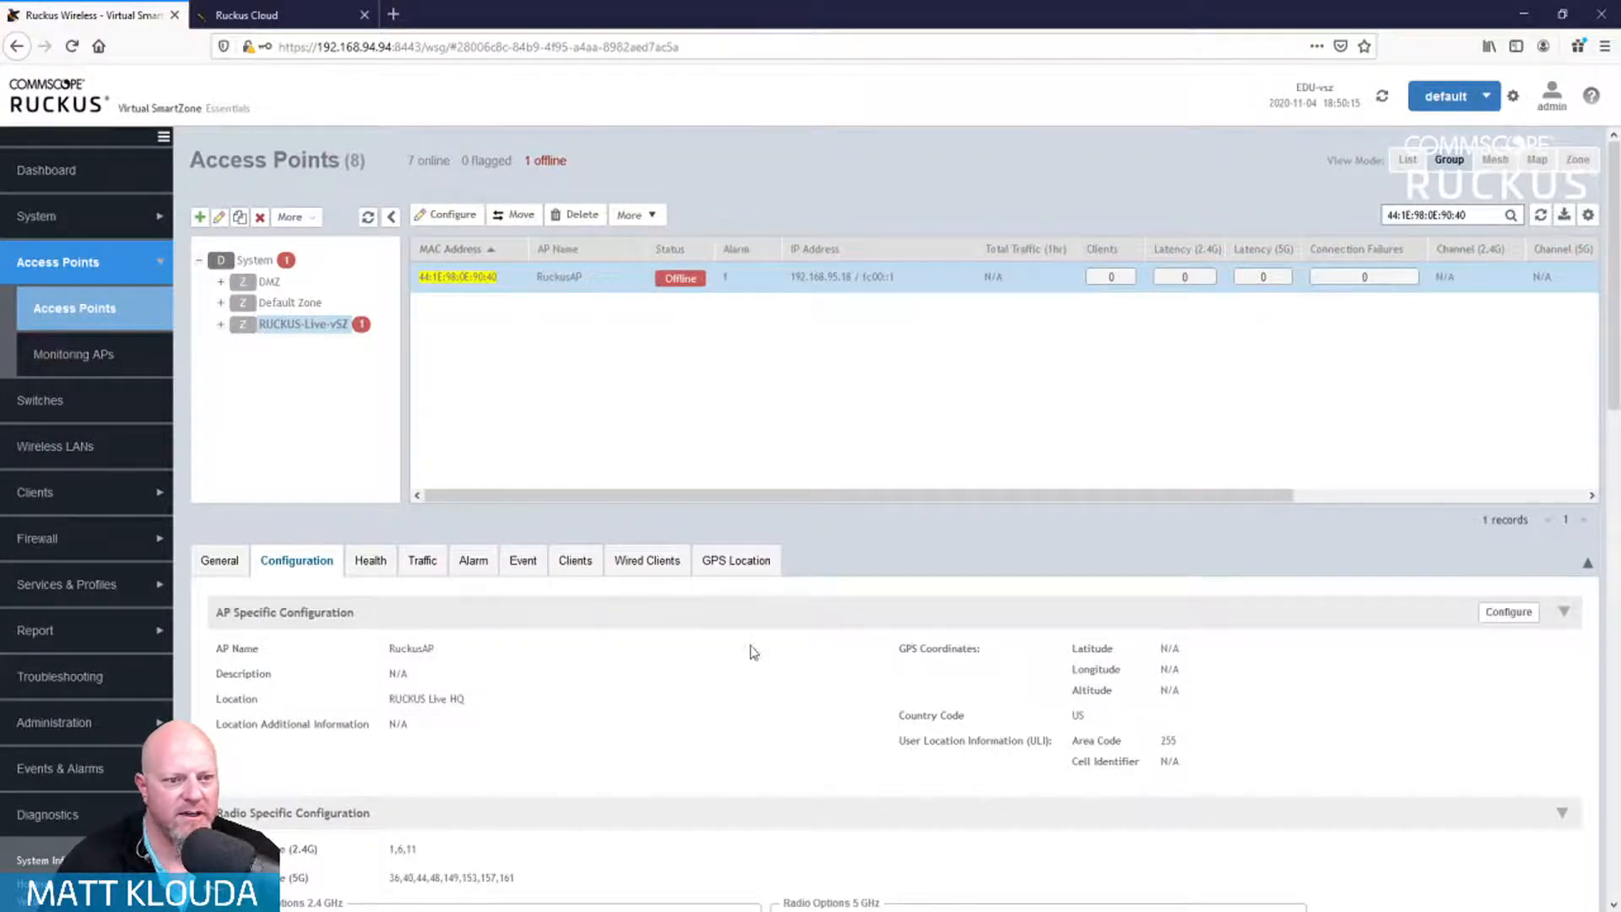
pyautogui.scroll(-5, 748, 650)
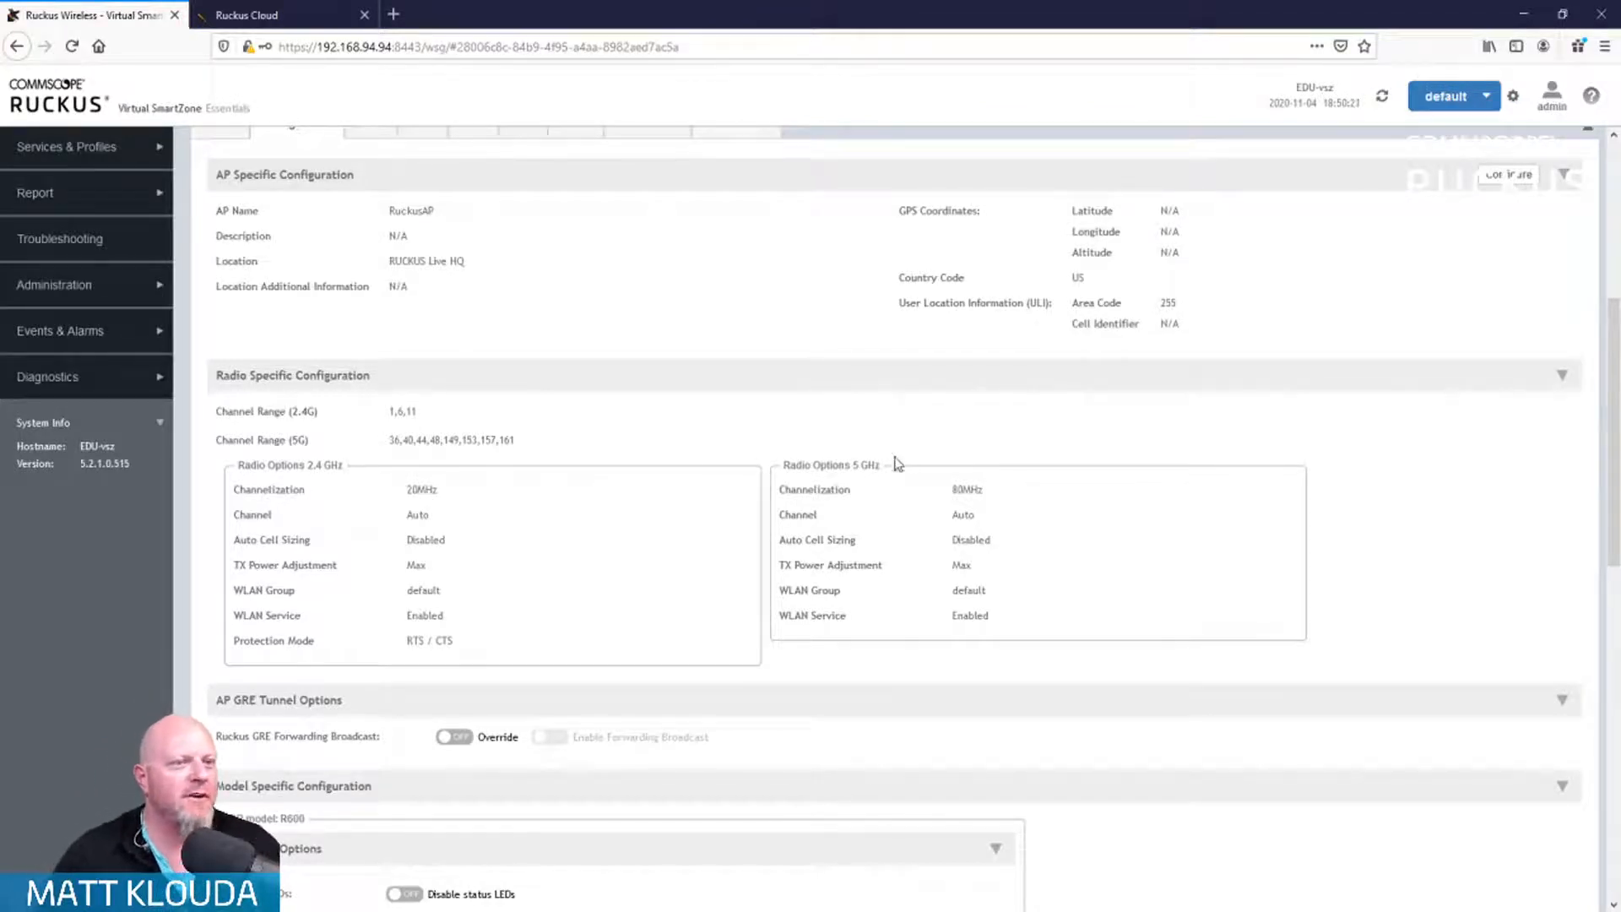
pyautogui.scroll(-6, 699, 414)
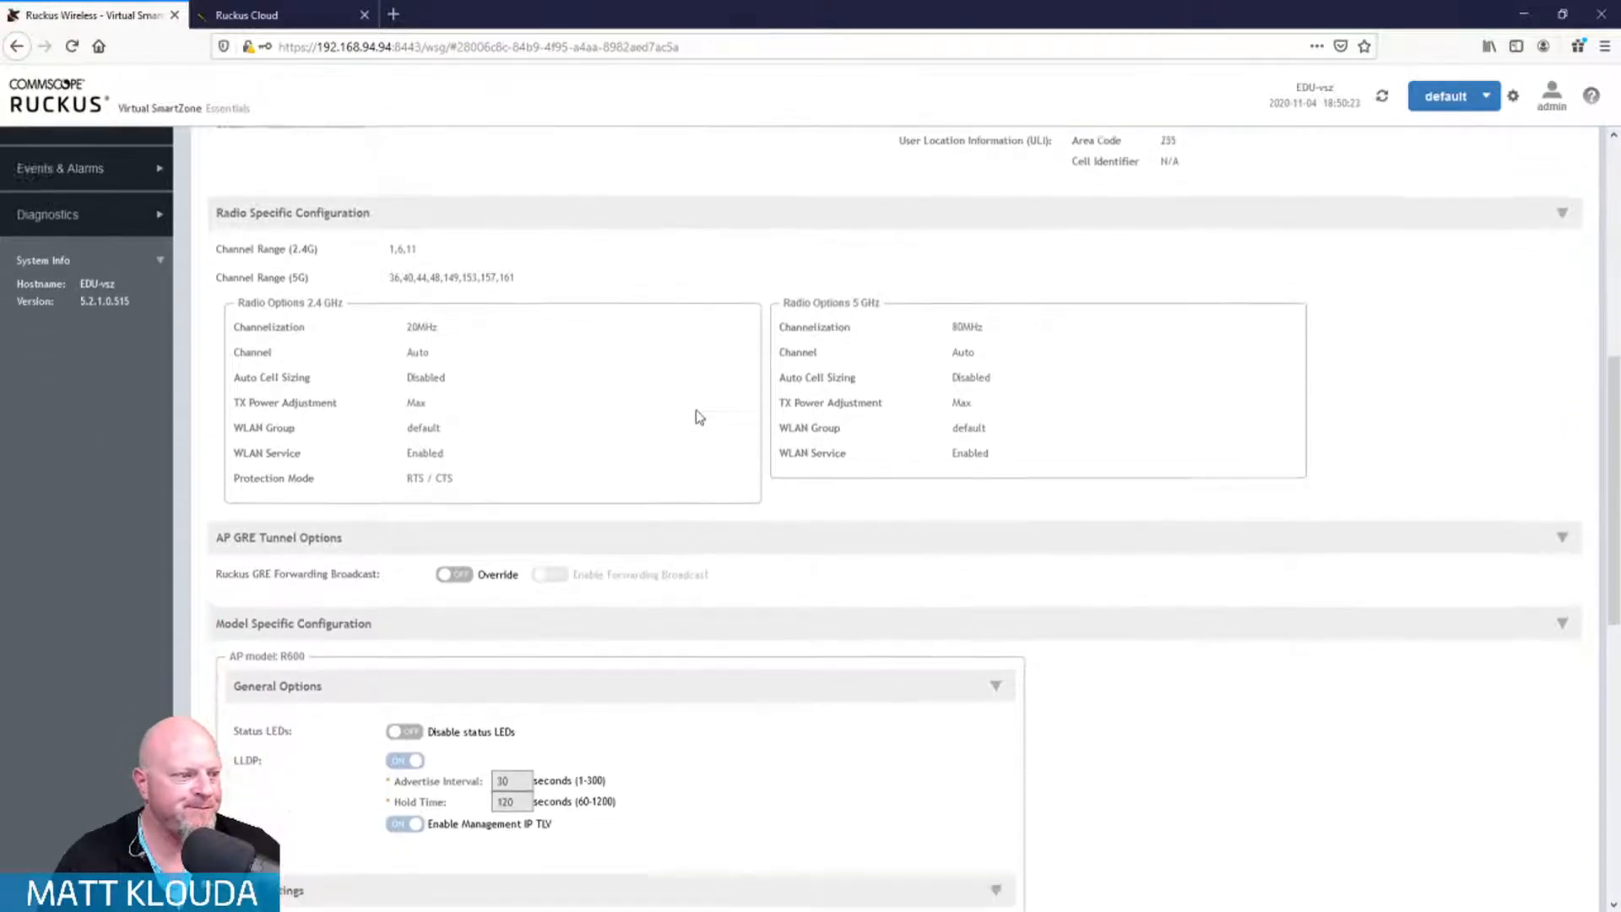
pyautogui.scroll(-3, 696, 413)
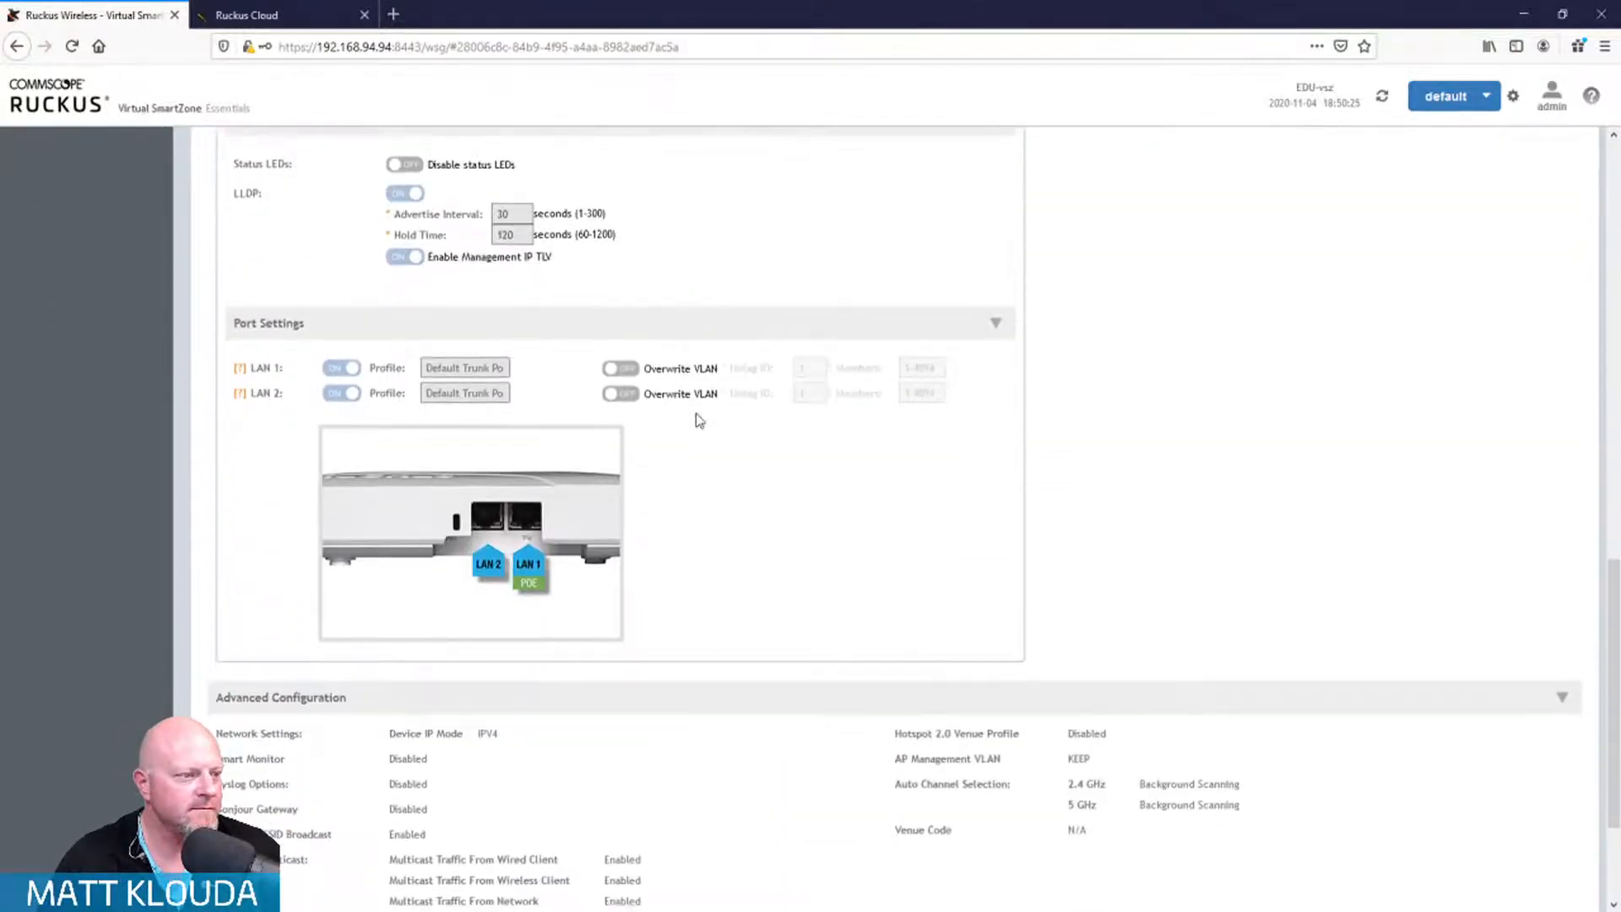
pyautogui.scroll(15, 696, 413)
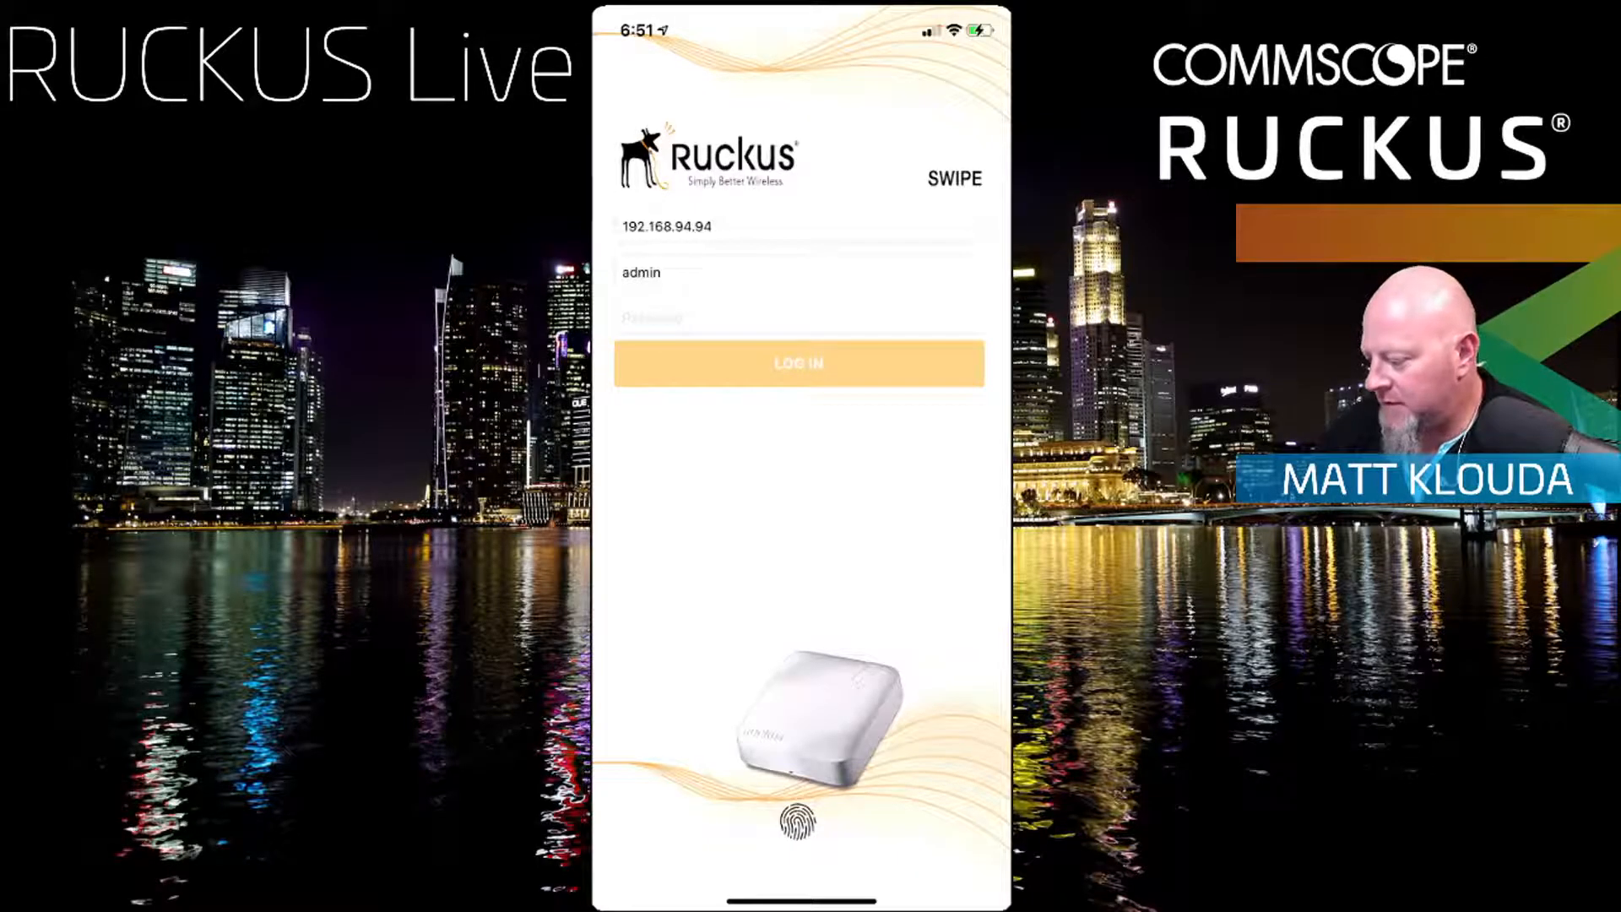
# Step: Sign in to the controller with the account password and view Matt-R600's AP details
pyautogui.click(798, 319)
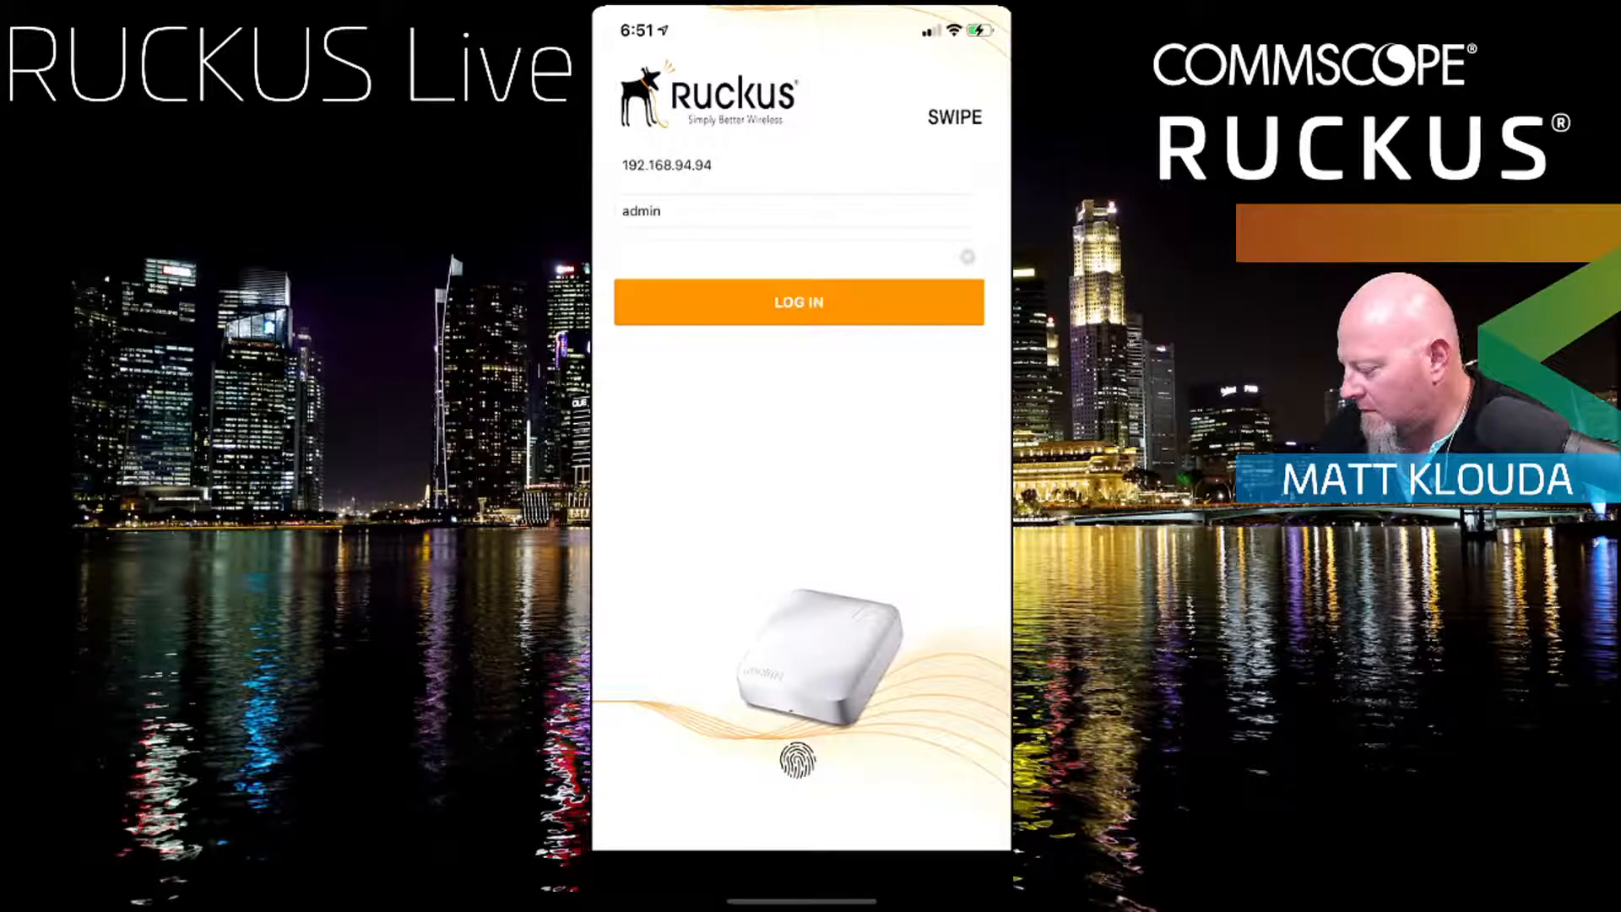
pyautogui.click(799, 302)
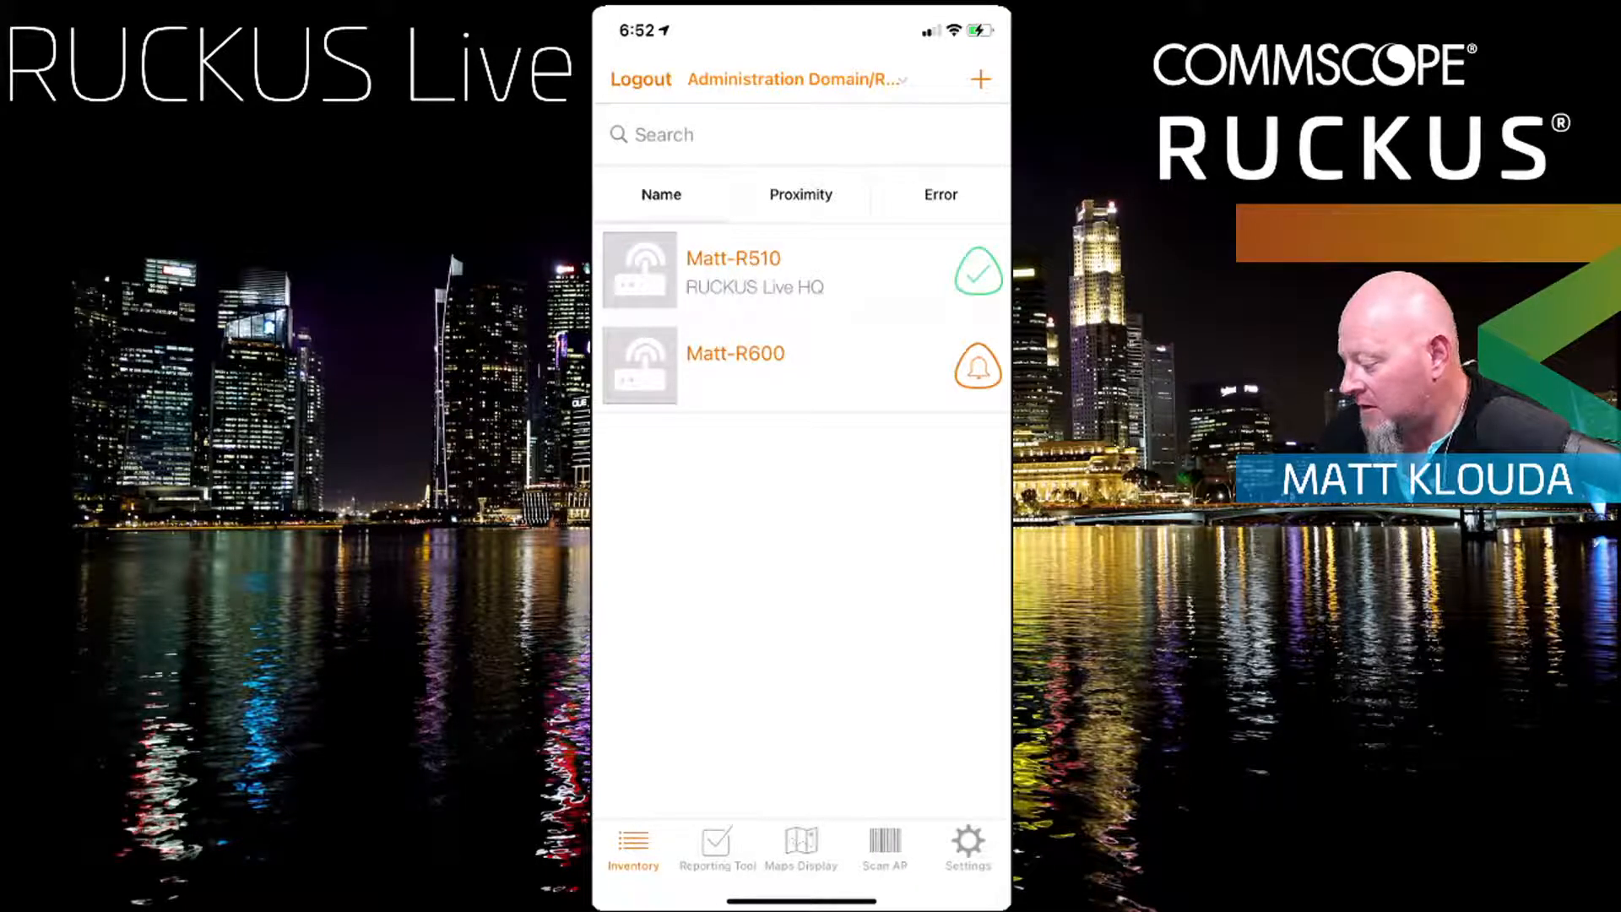
pyautogui.click(800, 365)
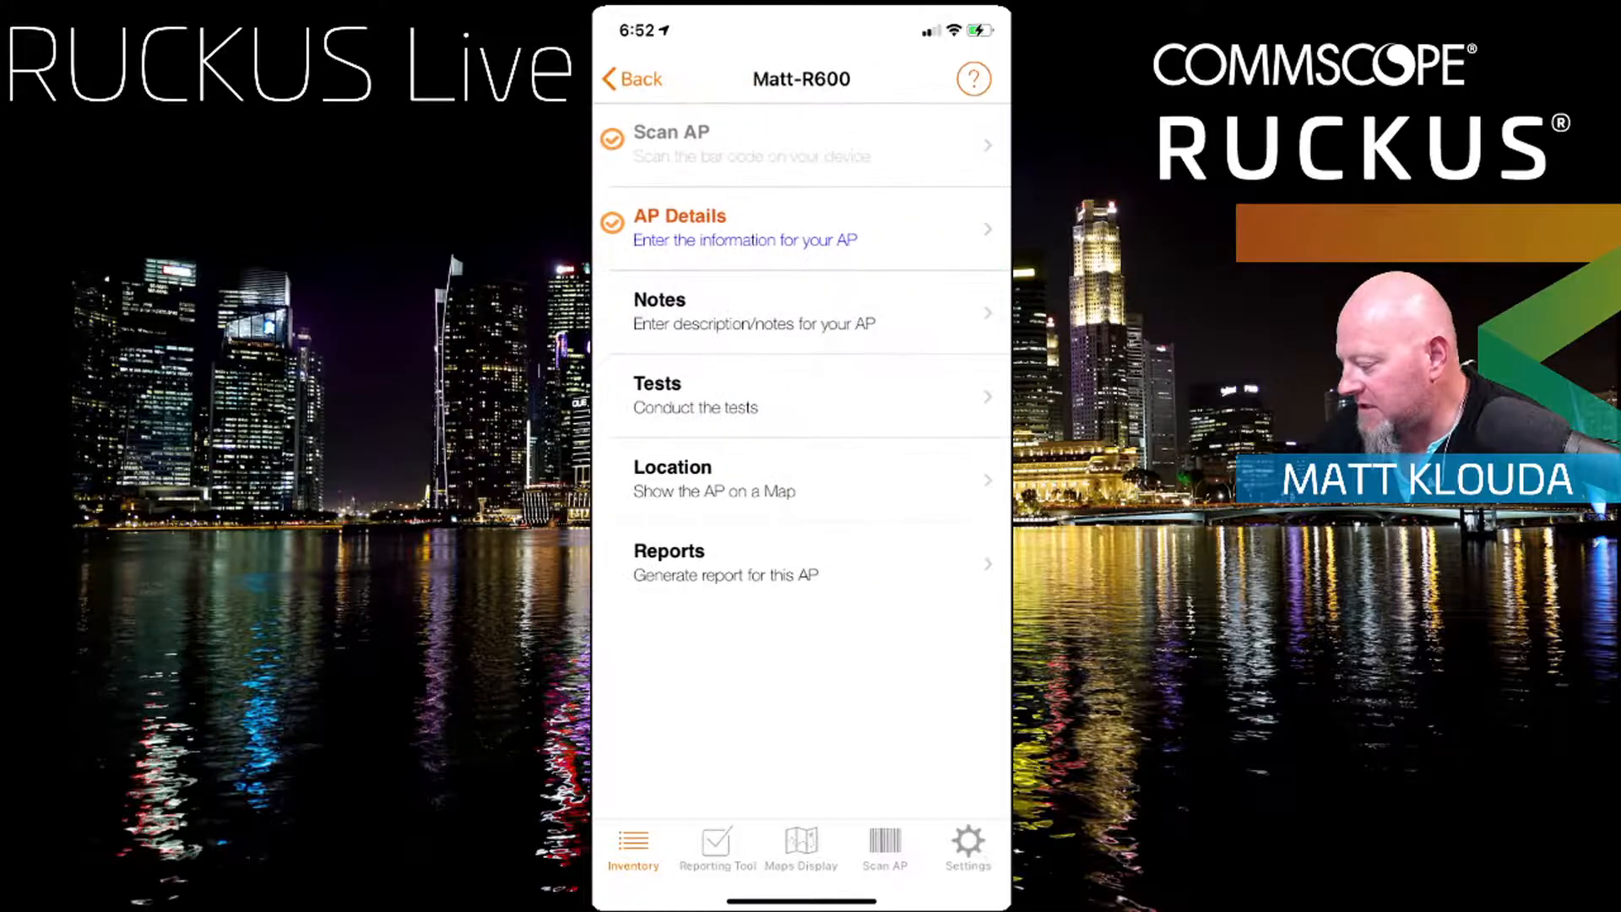
pyautogui.click(746, 228)
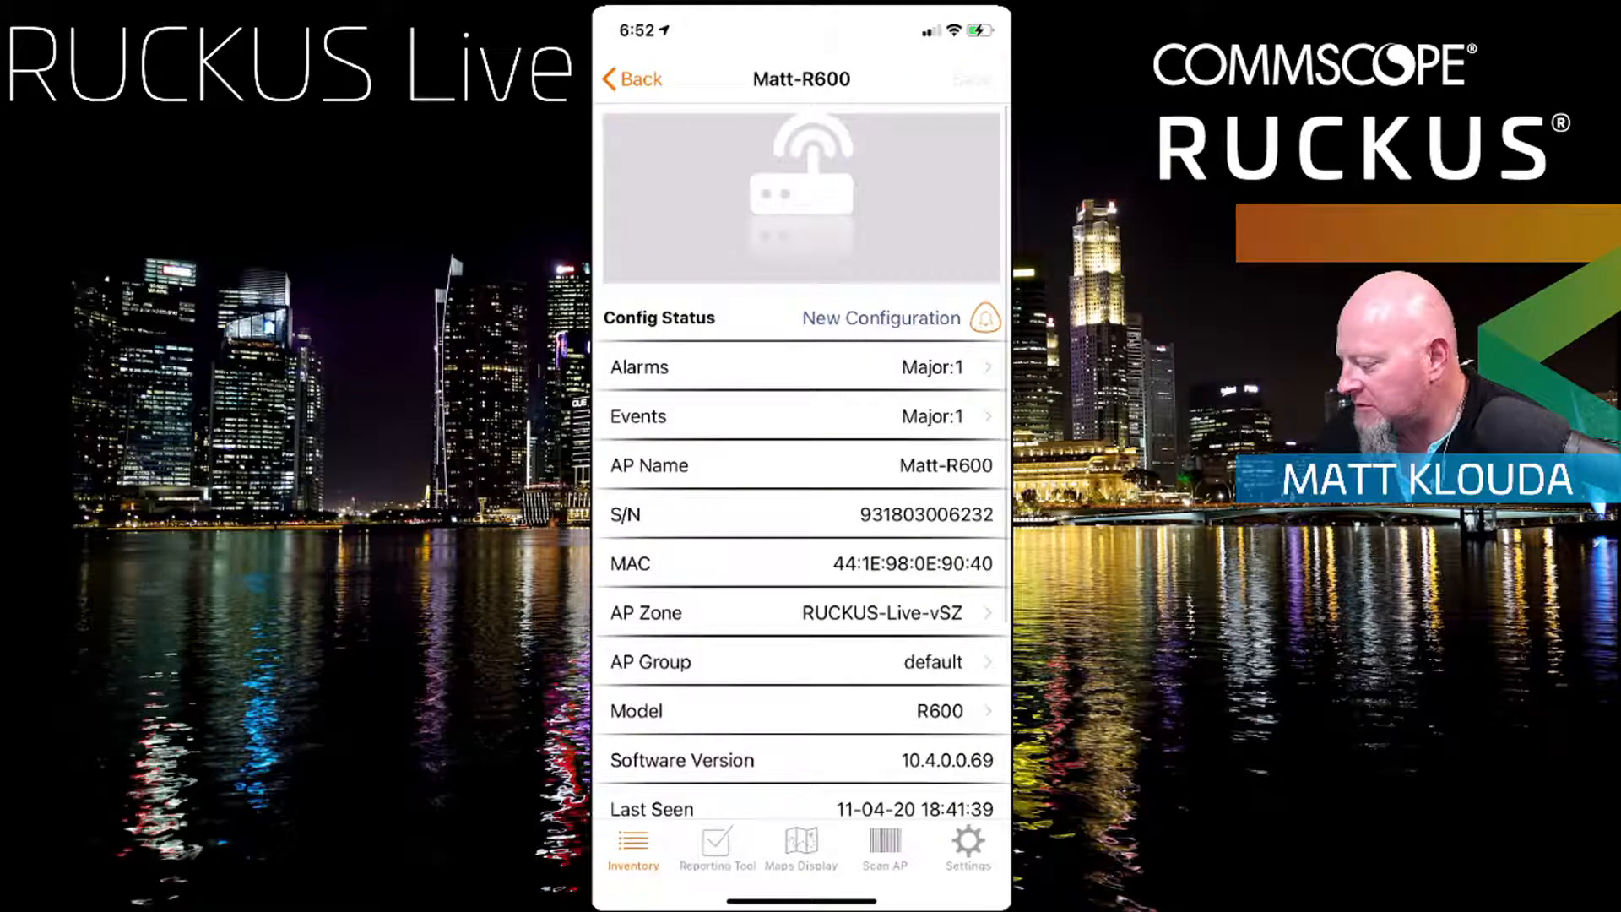
pyautogui.click(631, 79)
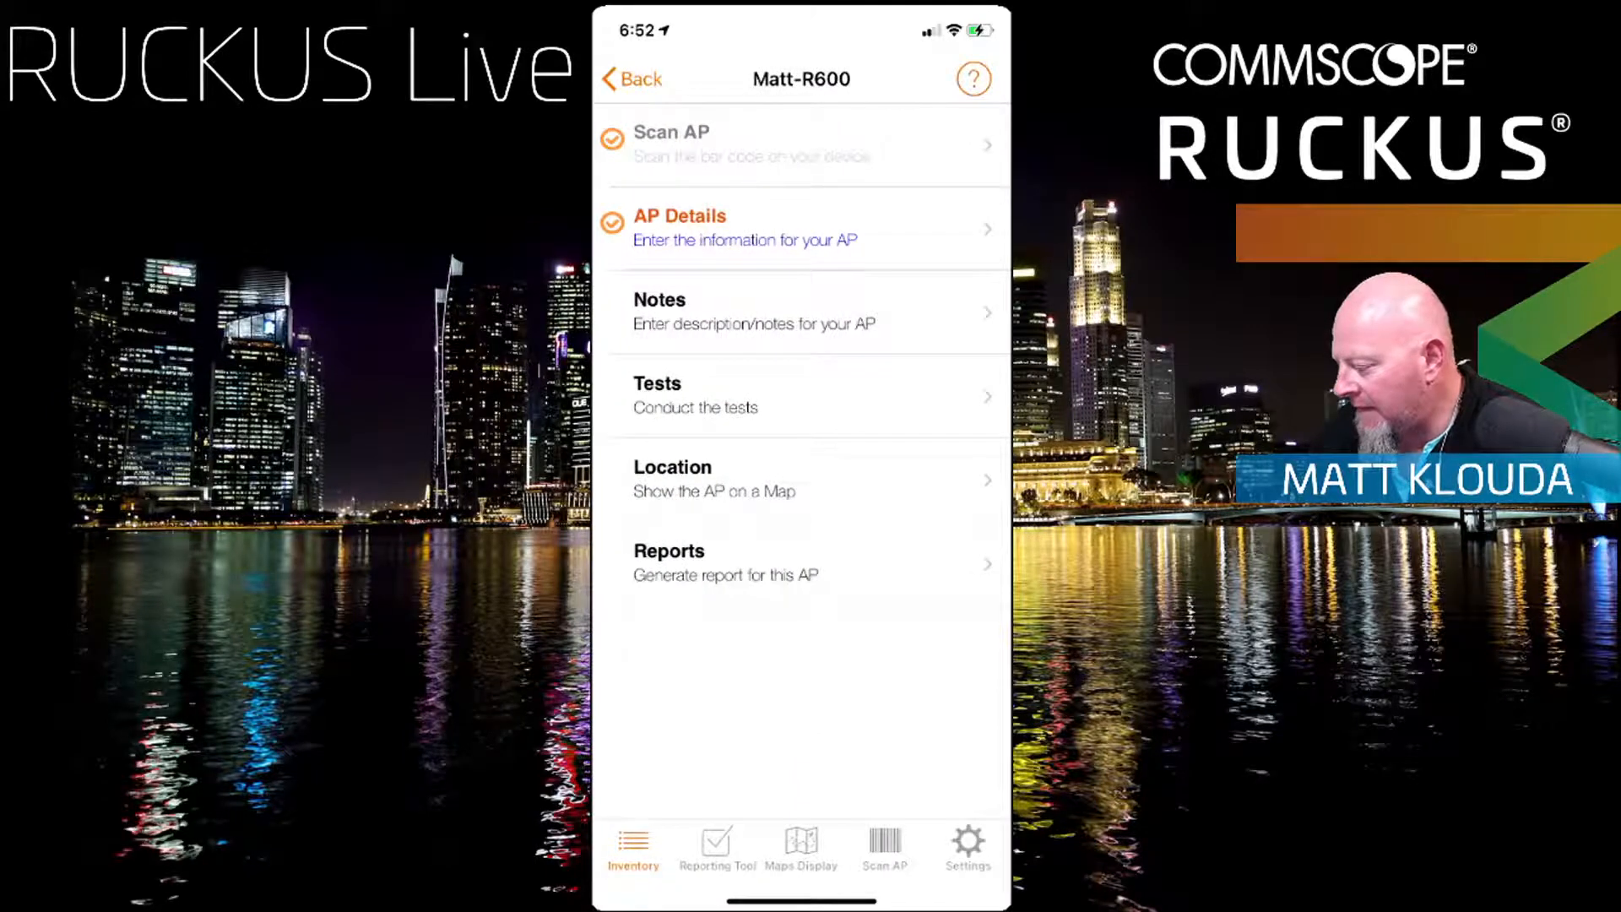
# Step: Leave SWIPE for the home screen and launch Settings from the System folder
pyautogui.moveTo(801, 901); pyautogui.dragTo(801, 506)
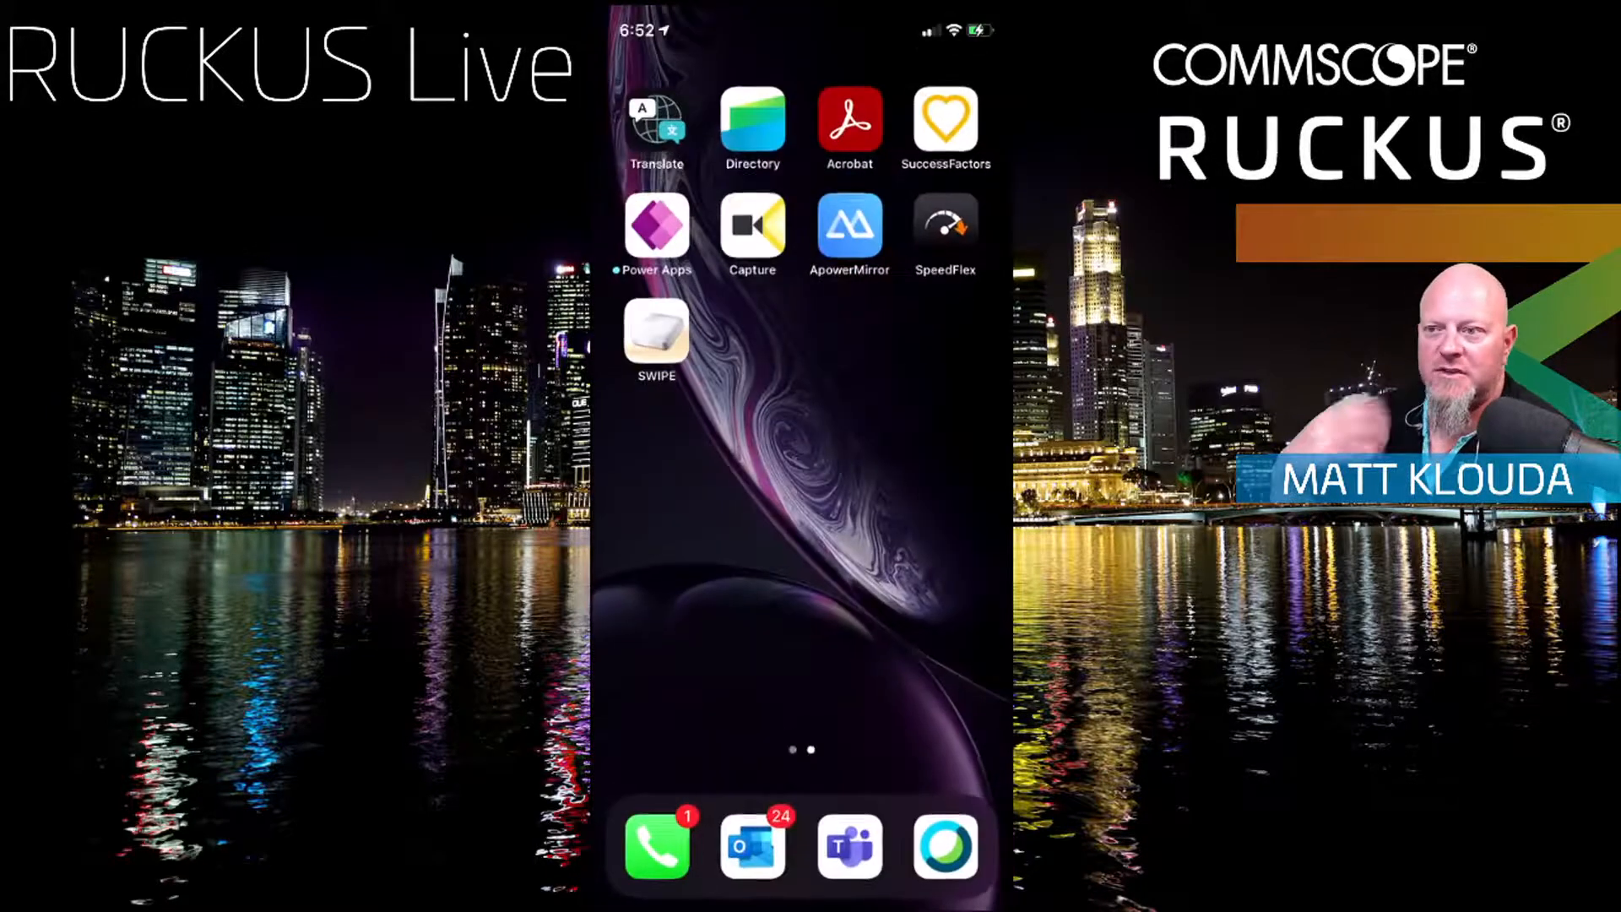
pyautogui.moveTo(676, 549); pyautogui.dragTo(971, 549)
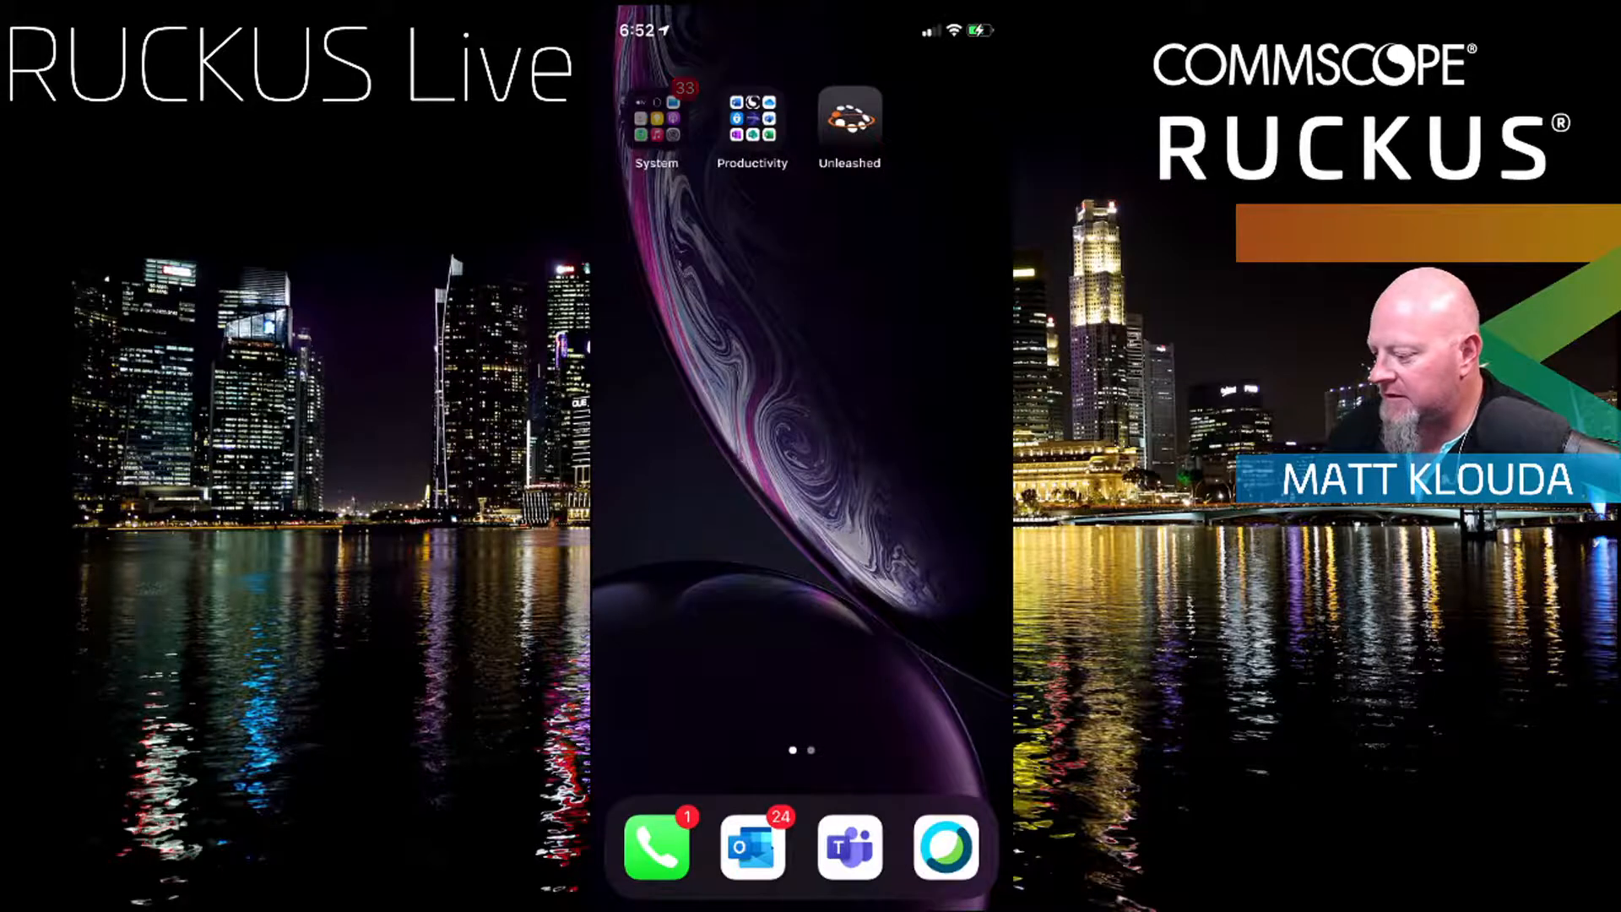
pyautogui.click(658, 116)
pyautogui.click(940, 543)
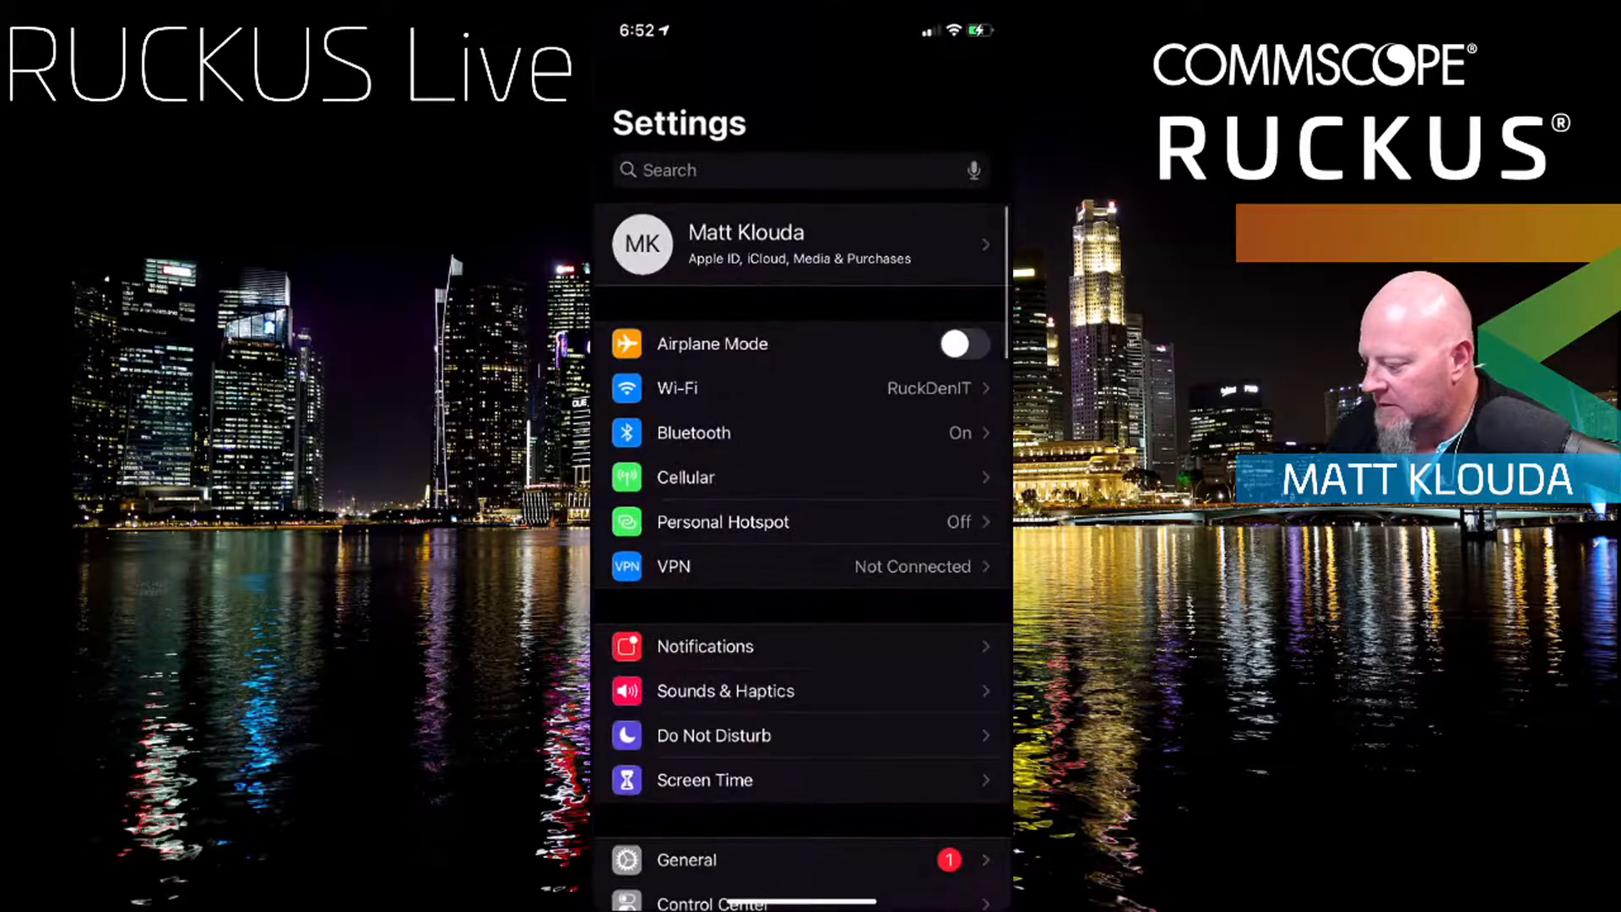
# Step: Browse the nearby networks in iOS Wi-Fi settings, then return to SWIPE's Matt-R600 page
pyautogui.click(693, 380)
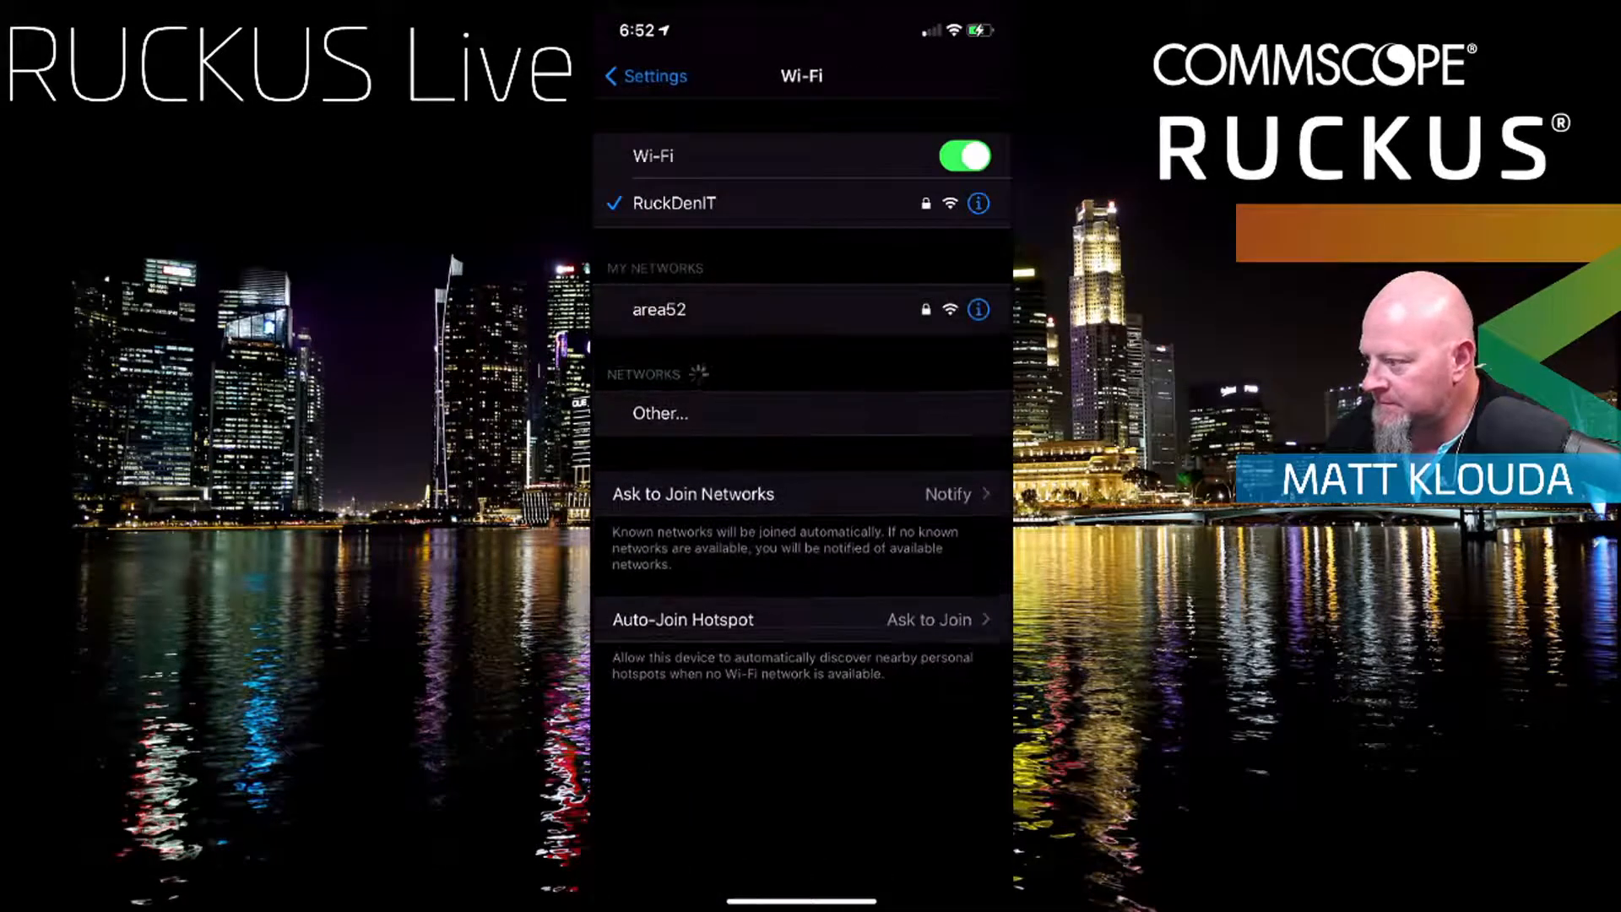
pyautogui.scroll(-5, 802, 507)
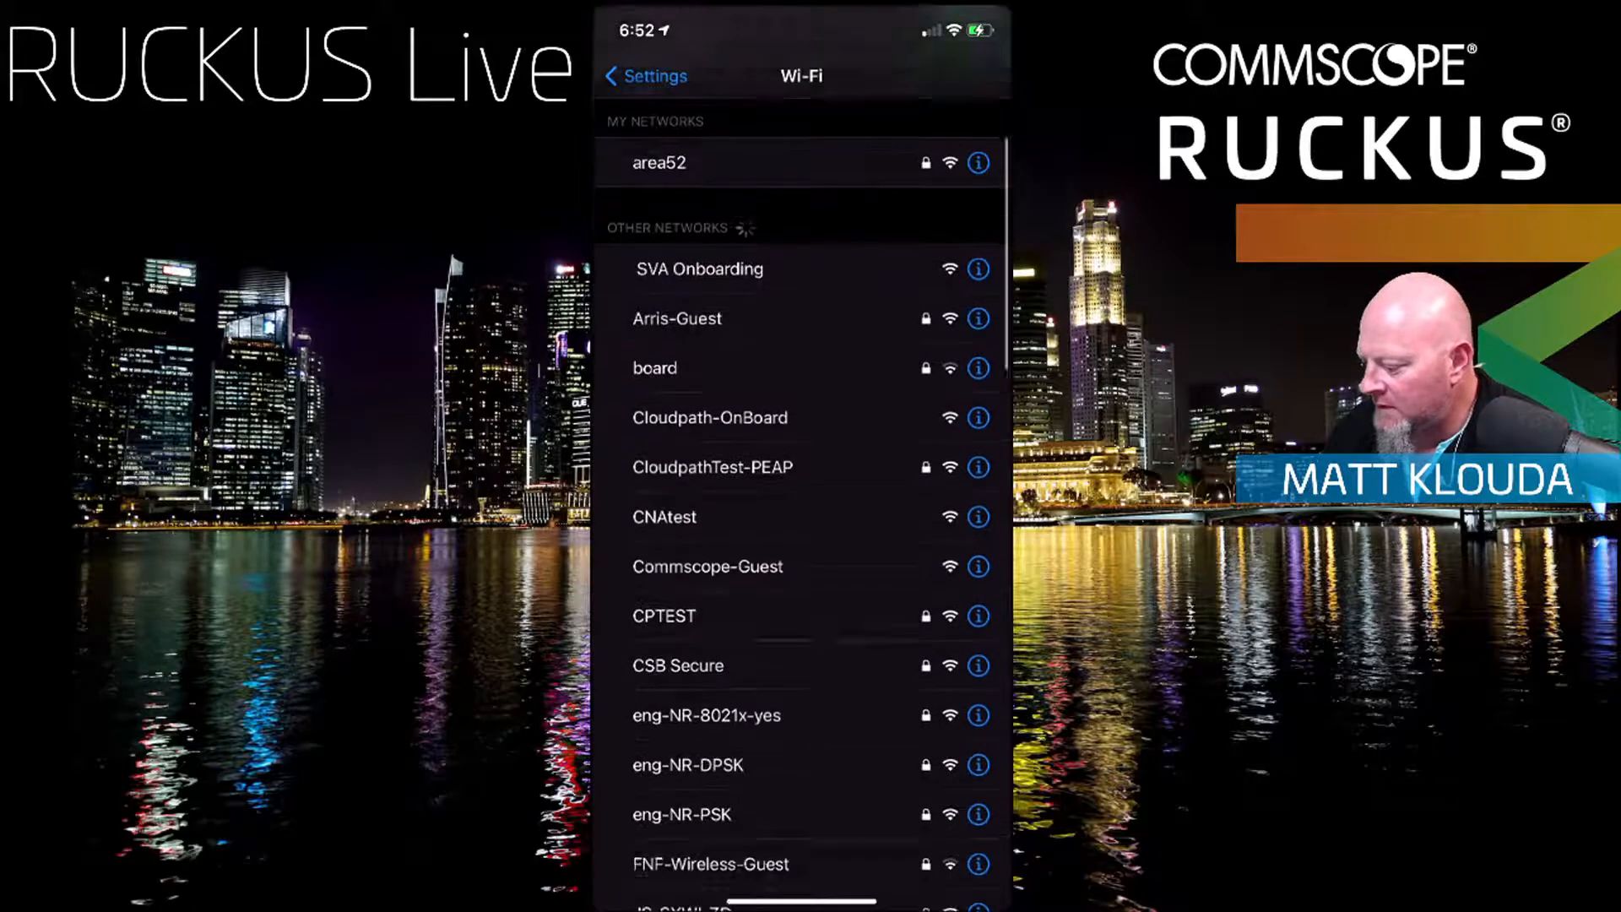
pyautogui.scroll(-10, 802, 506)
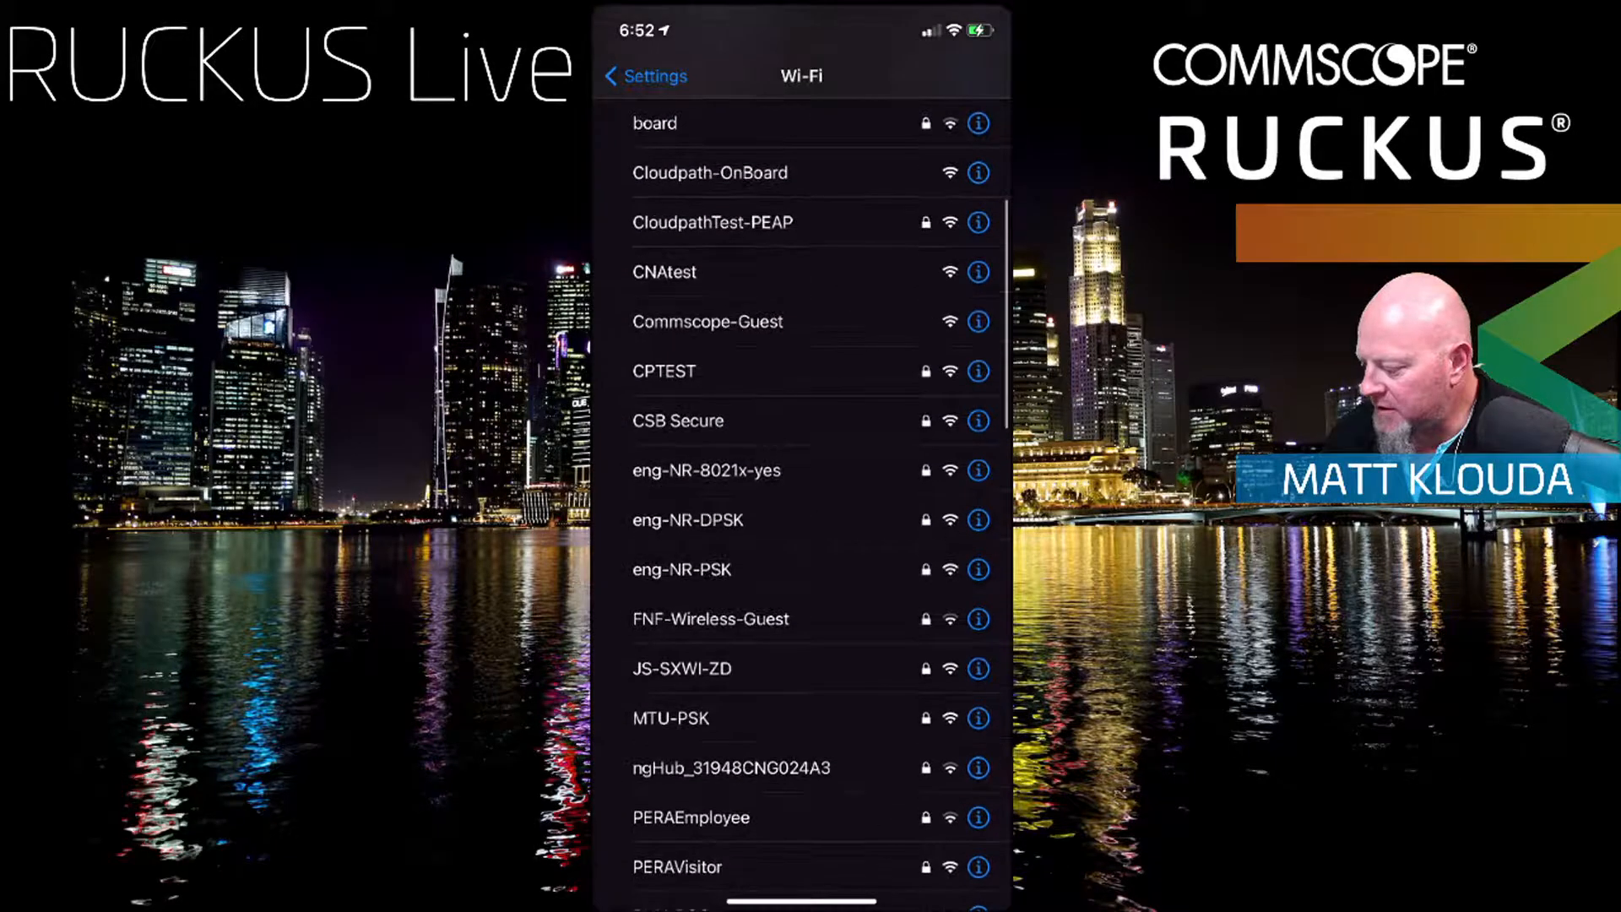
pyautogui.scroll(5, 802, 506)
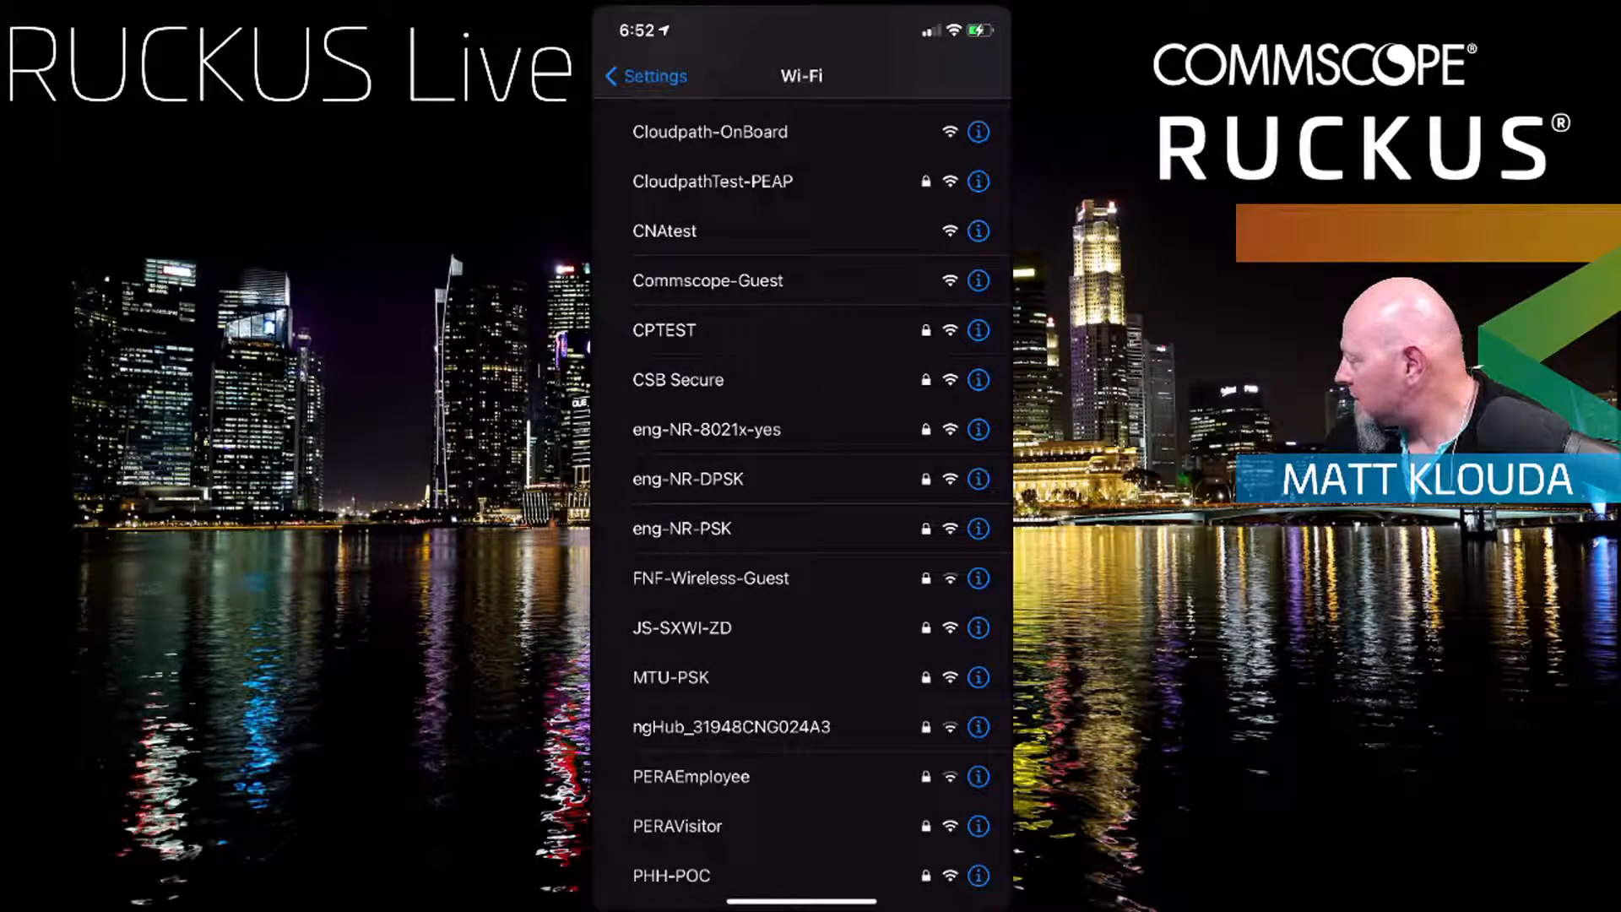
pyautogui.scroll(3, 802, 507)
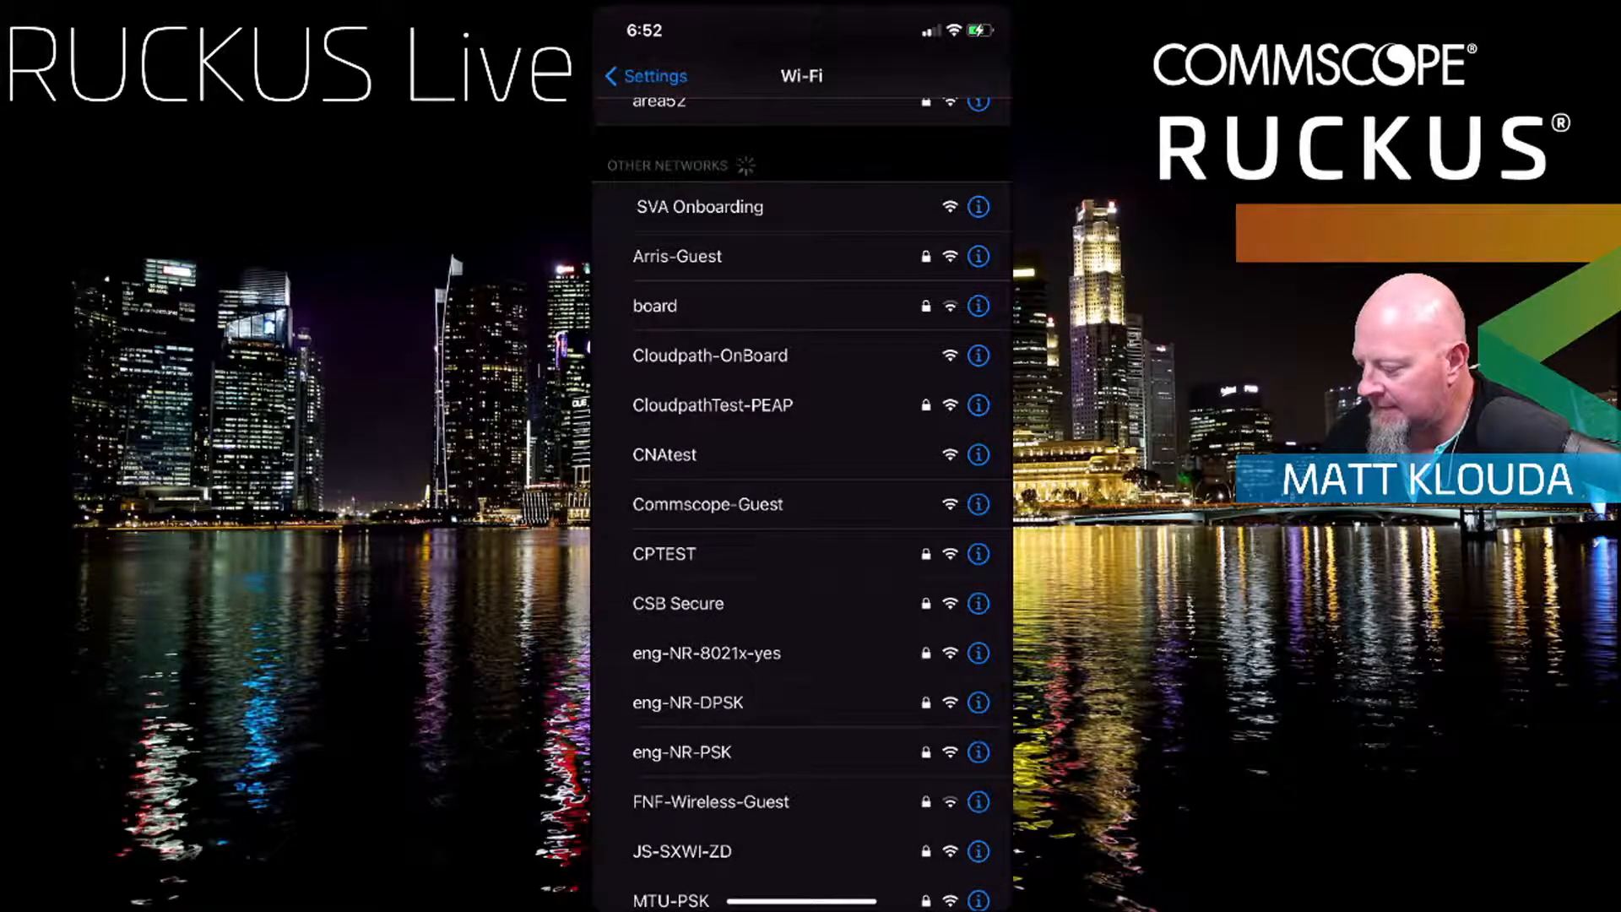
pyautogui.moveTo(735, 901); pyautogui.dragTo(929, 901)
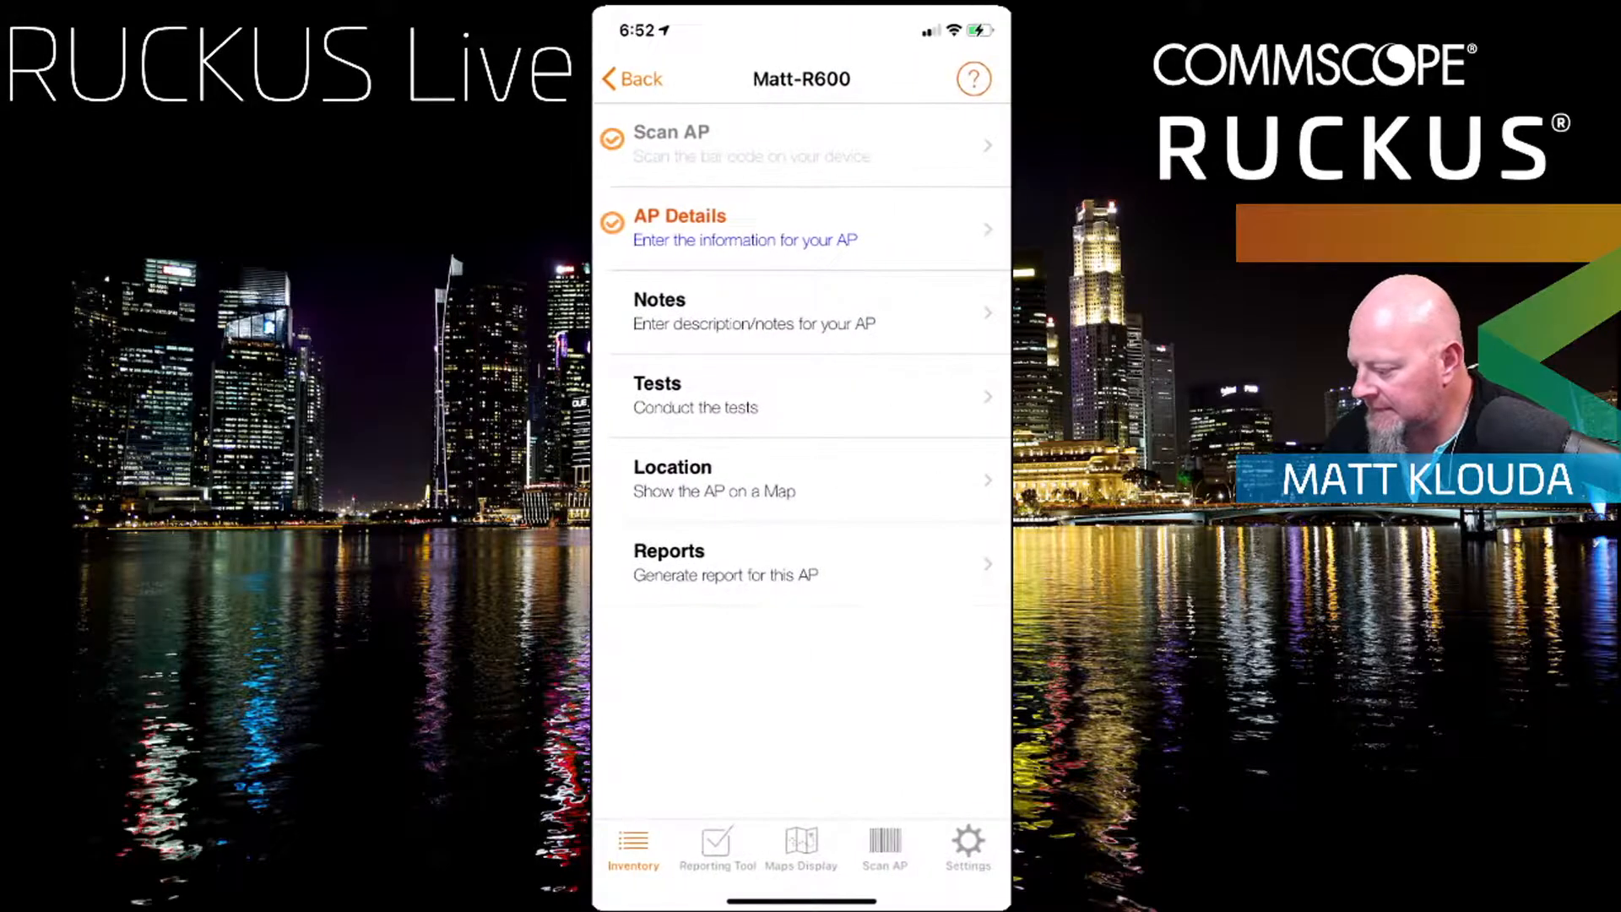
# Step: Start bootstrapping Matt-R600 and copy its serial number as the Configure.Me Wi-Fi password
pyautogui.click(632, 79)
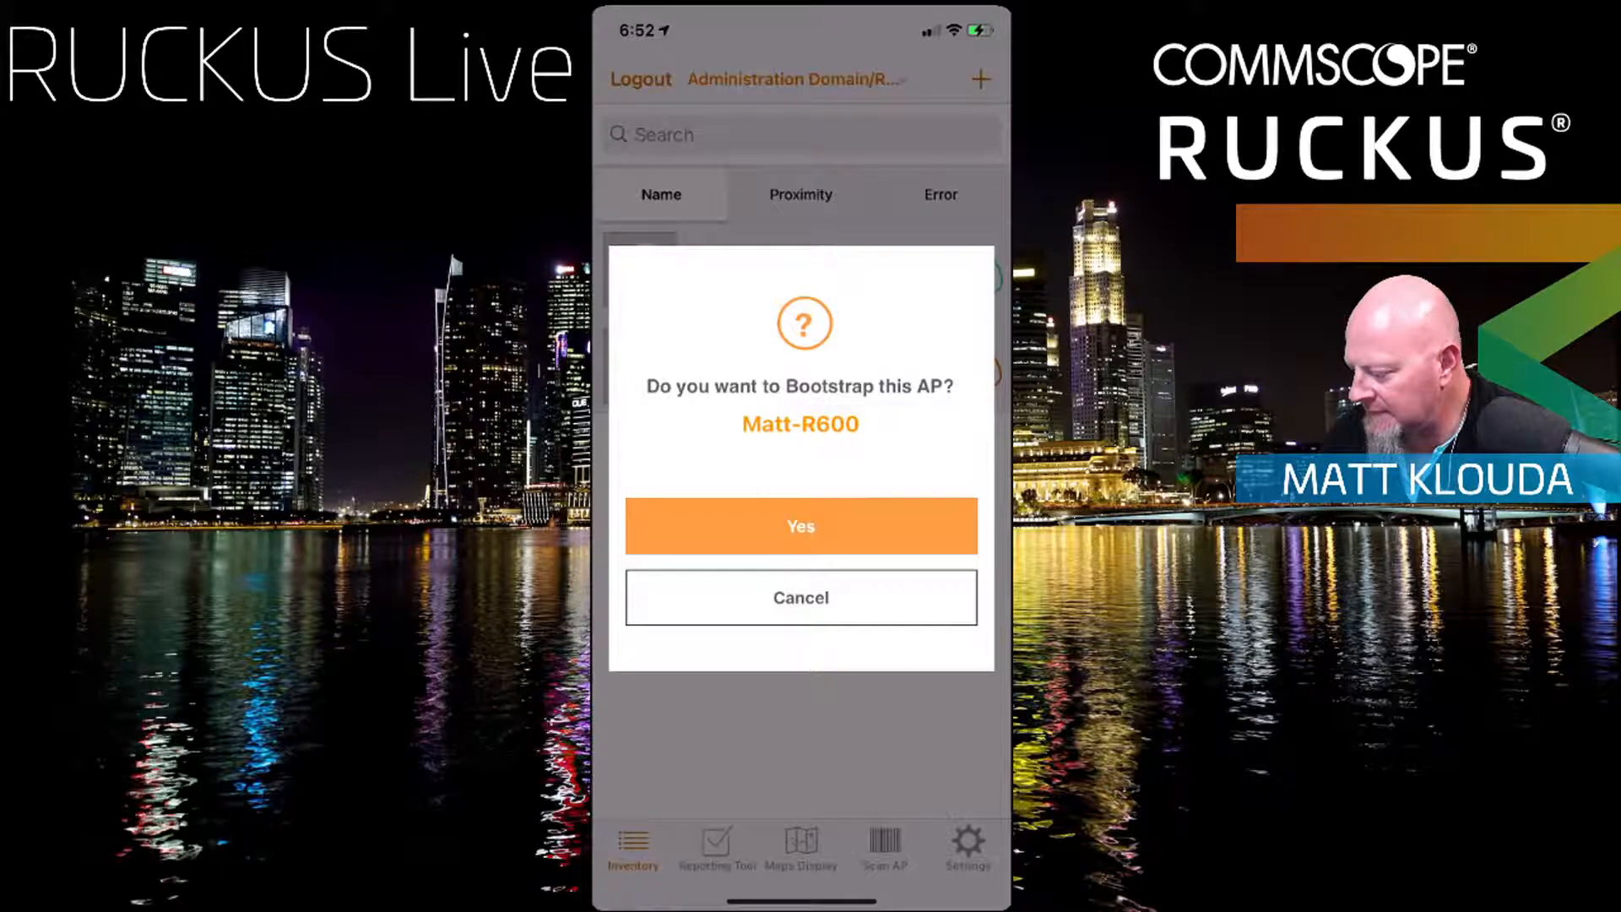
pyautogui.click(801, 526)
pyautogui.click(912, 424)
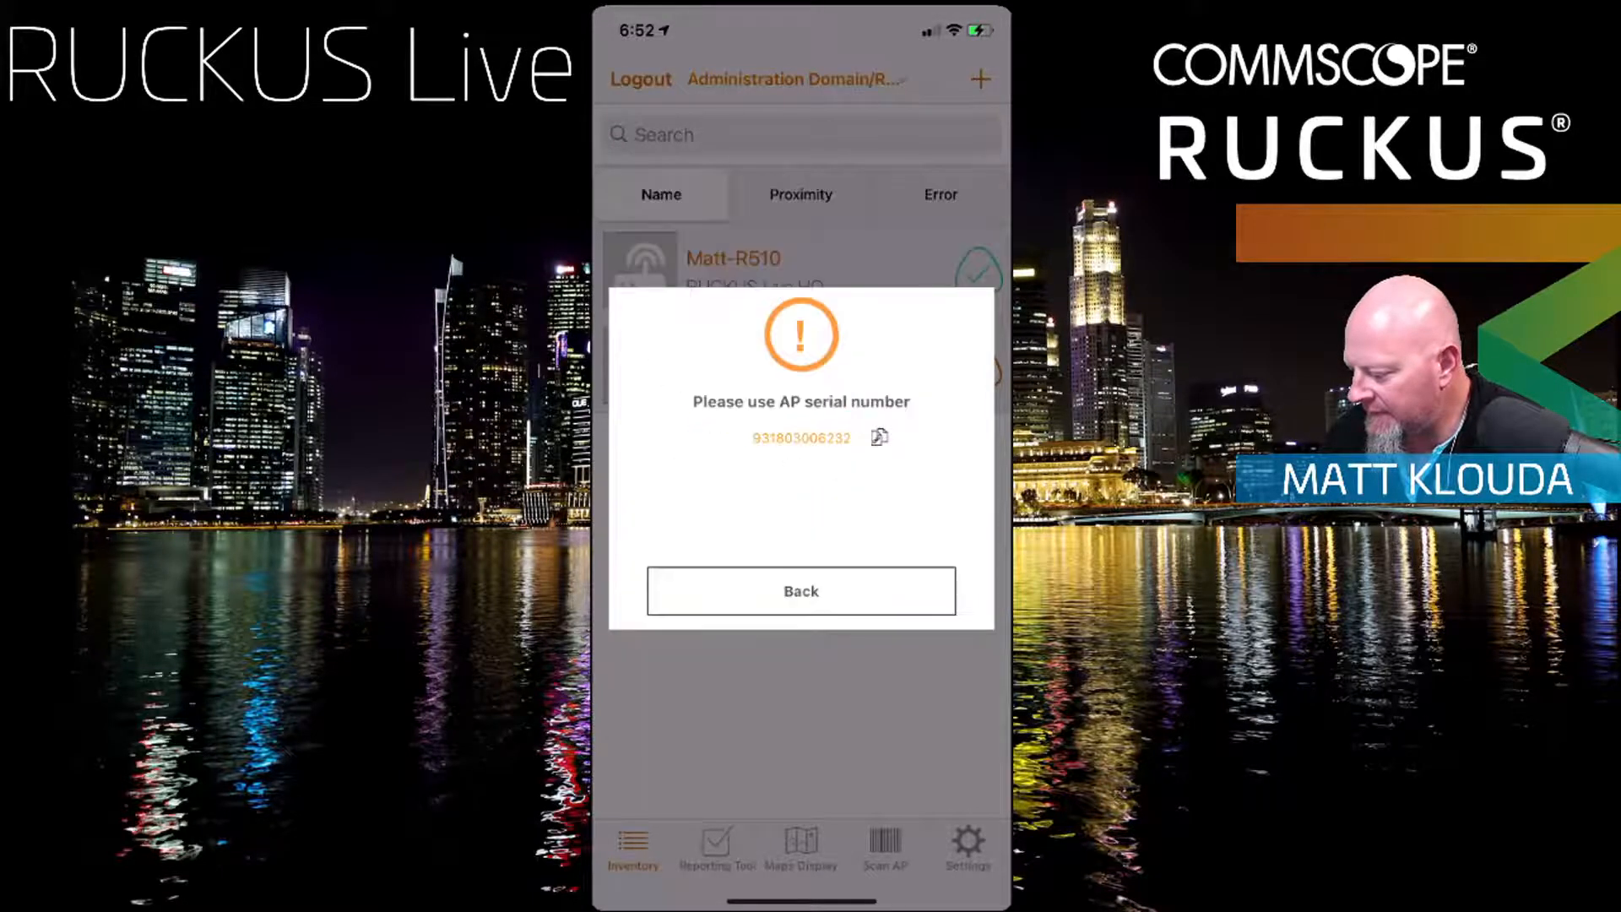
pyautogui.click(879, 436)
pyautogui.click(800, 525)
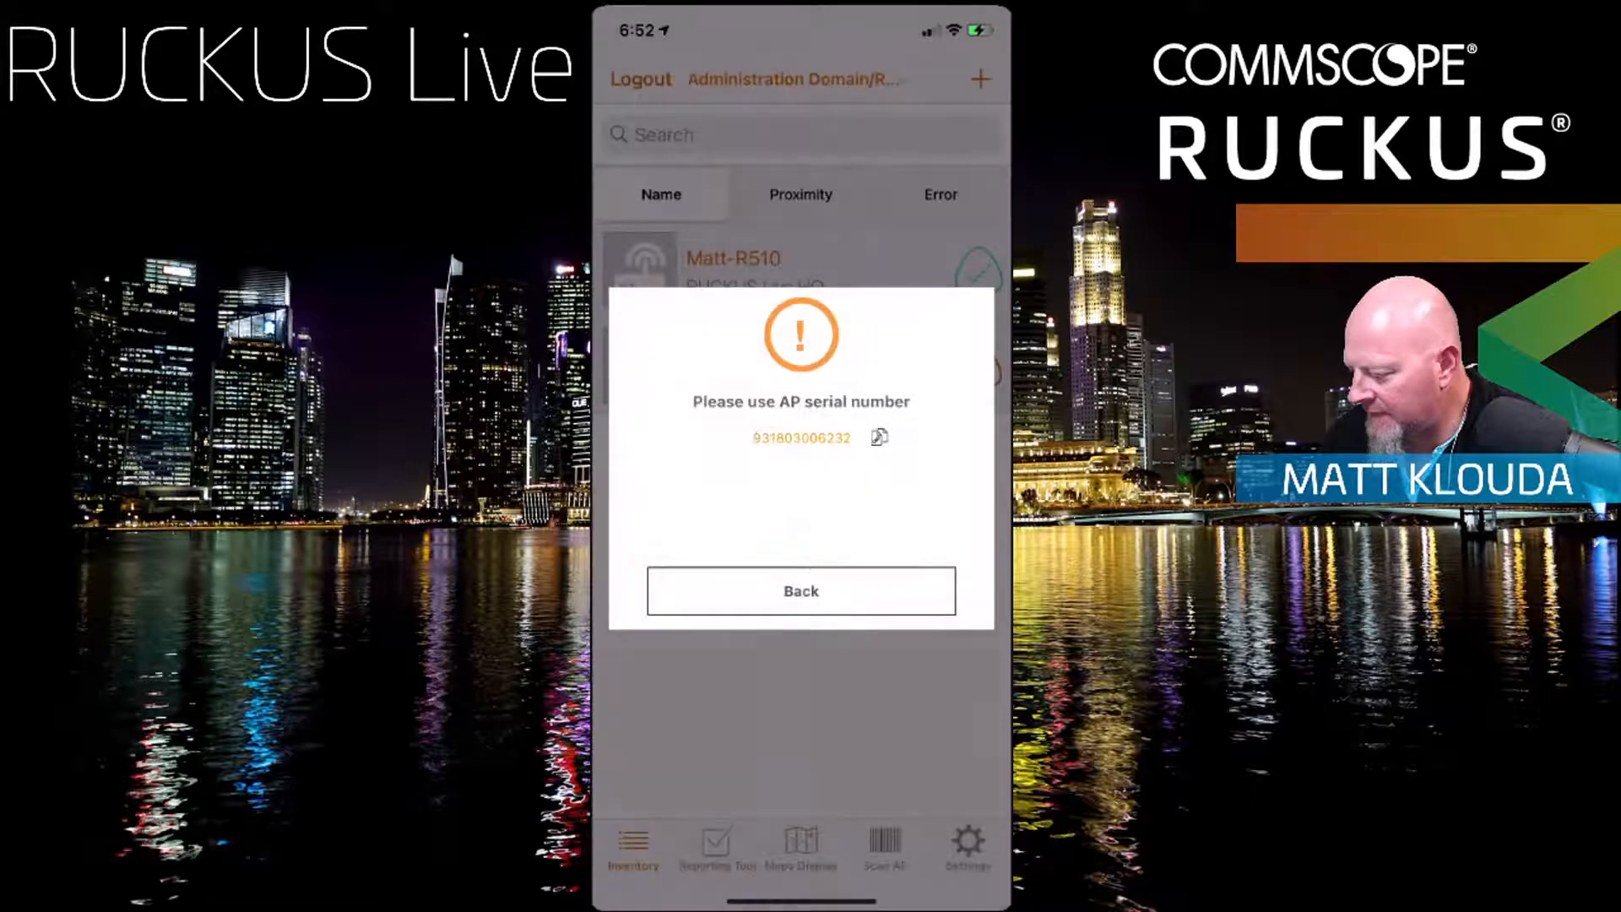
# Step: Go from the Wi-Fi connection prompt to the iPhone's Wi-Fi settings
pyautogui.click(801, 591)
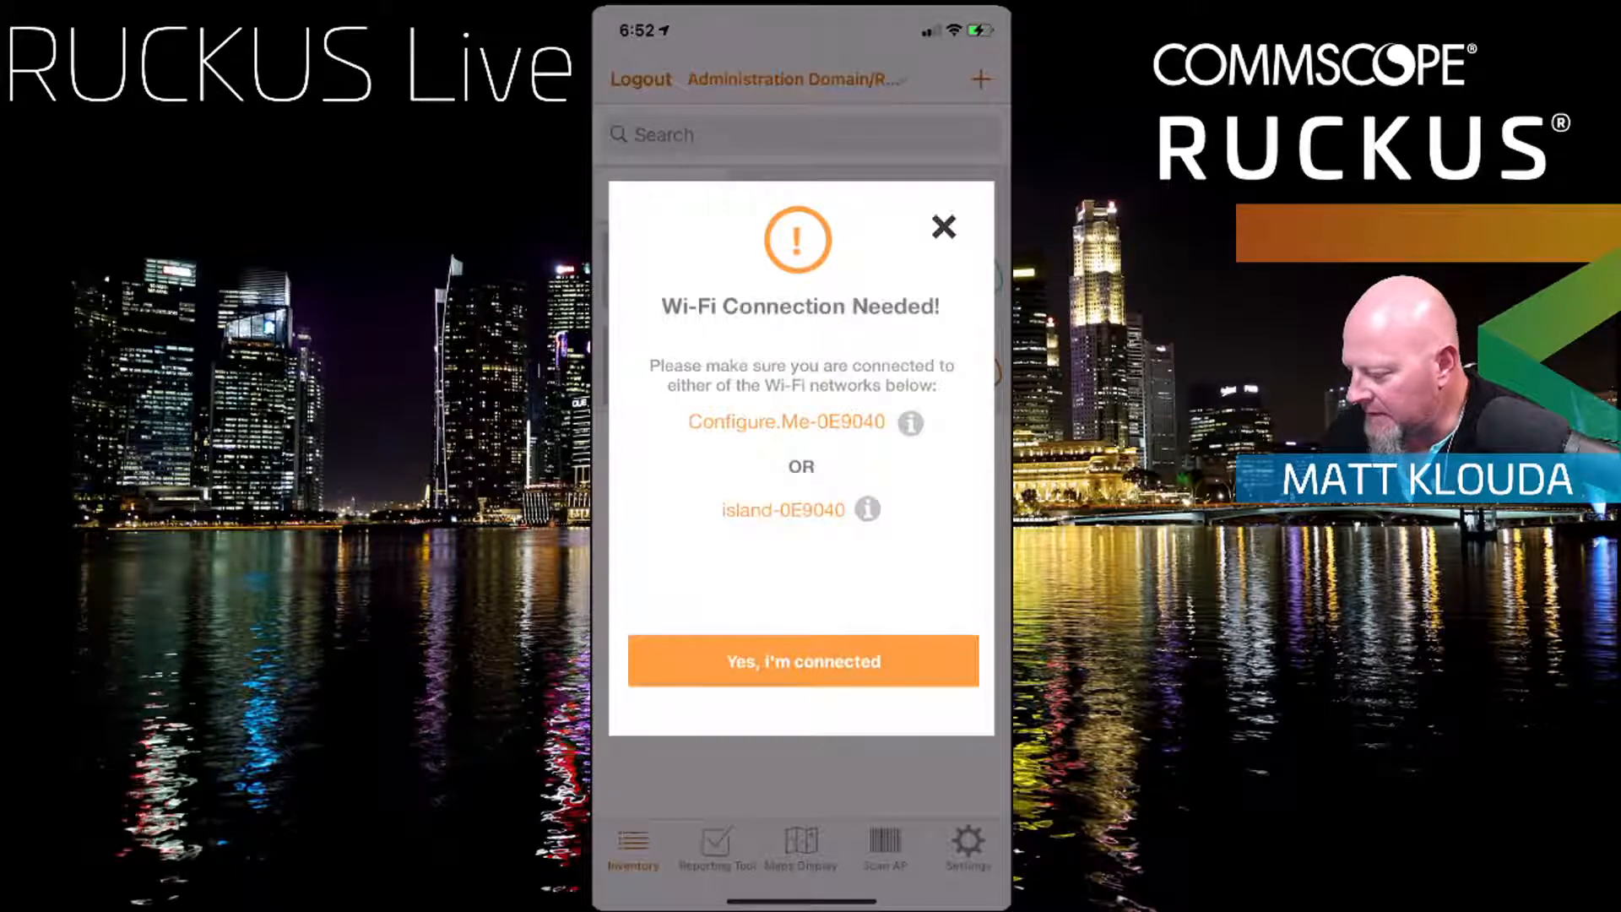
pyautogui.moveTo(726, 900); pyautogui.dragTo(945, 901)
pyautogui.click(802, 387)
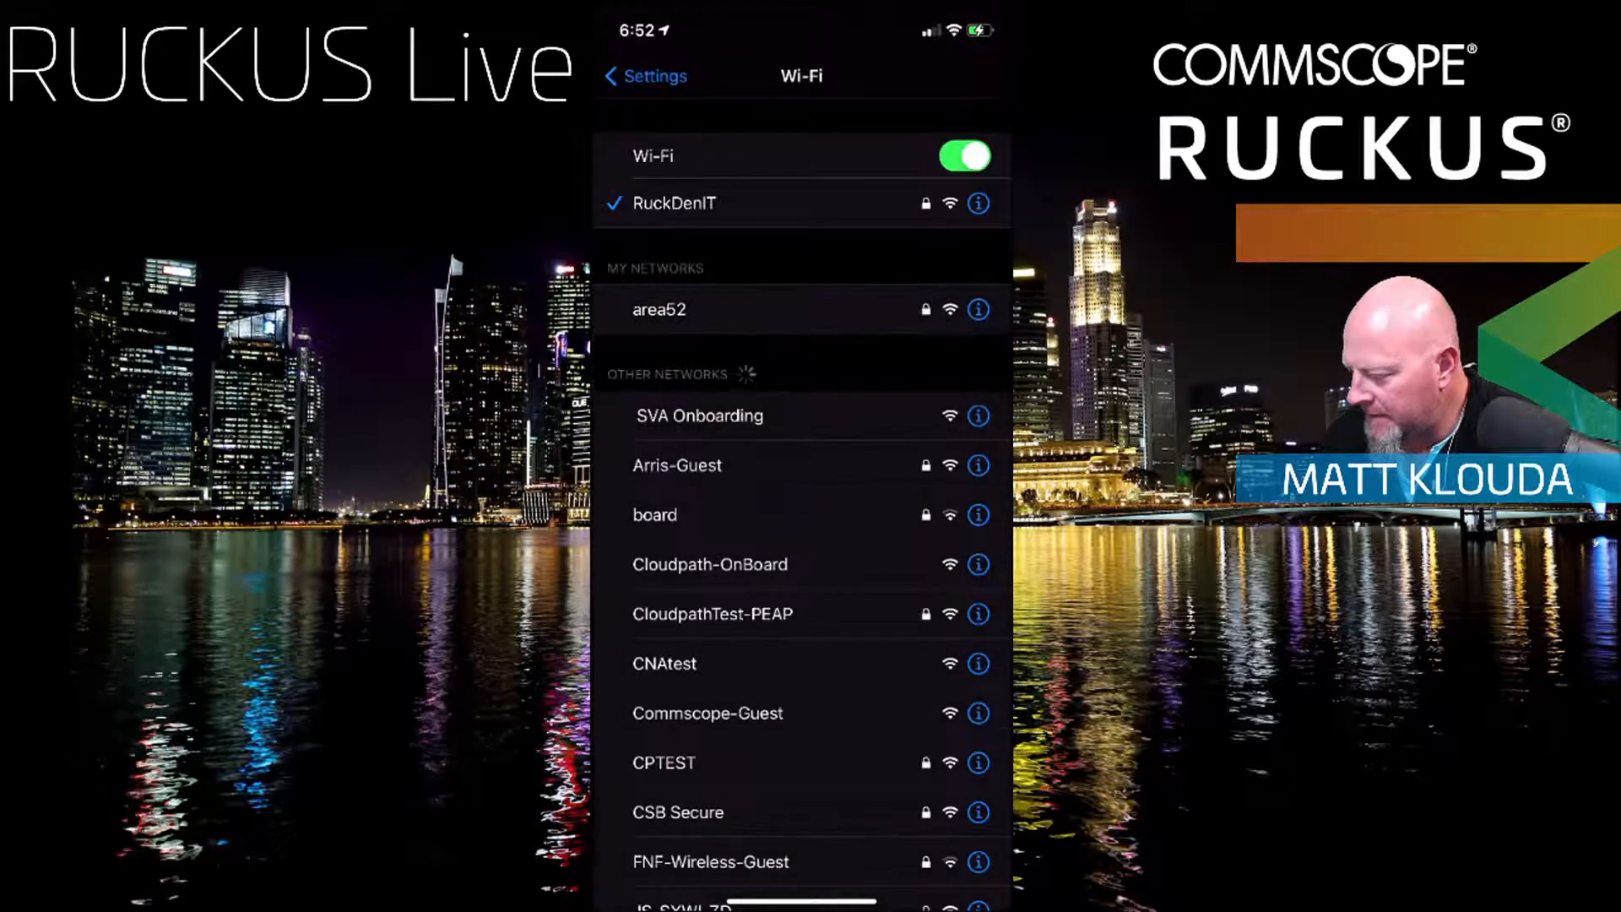
# Step: Scan the Wi-Fi network list repeatedly for the Configure.Me-0E9040 network
pyautogui.scroll(-3, 802, 506)
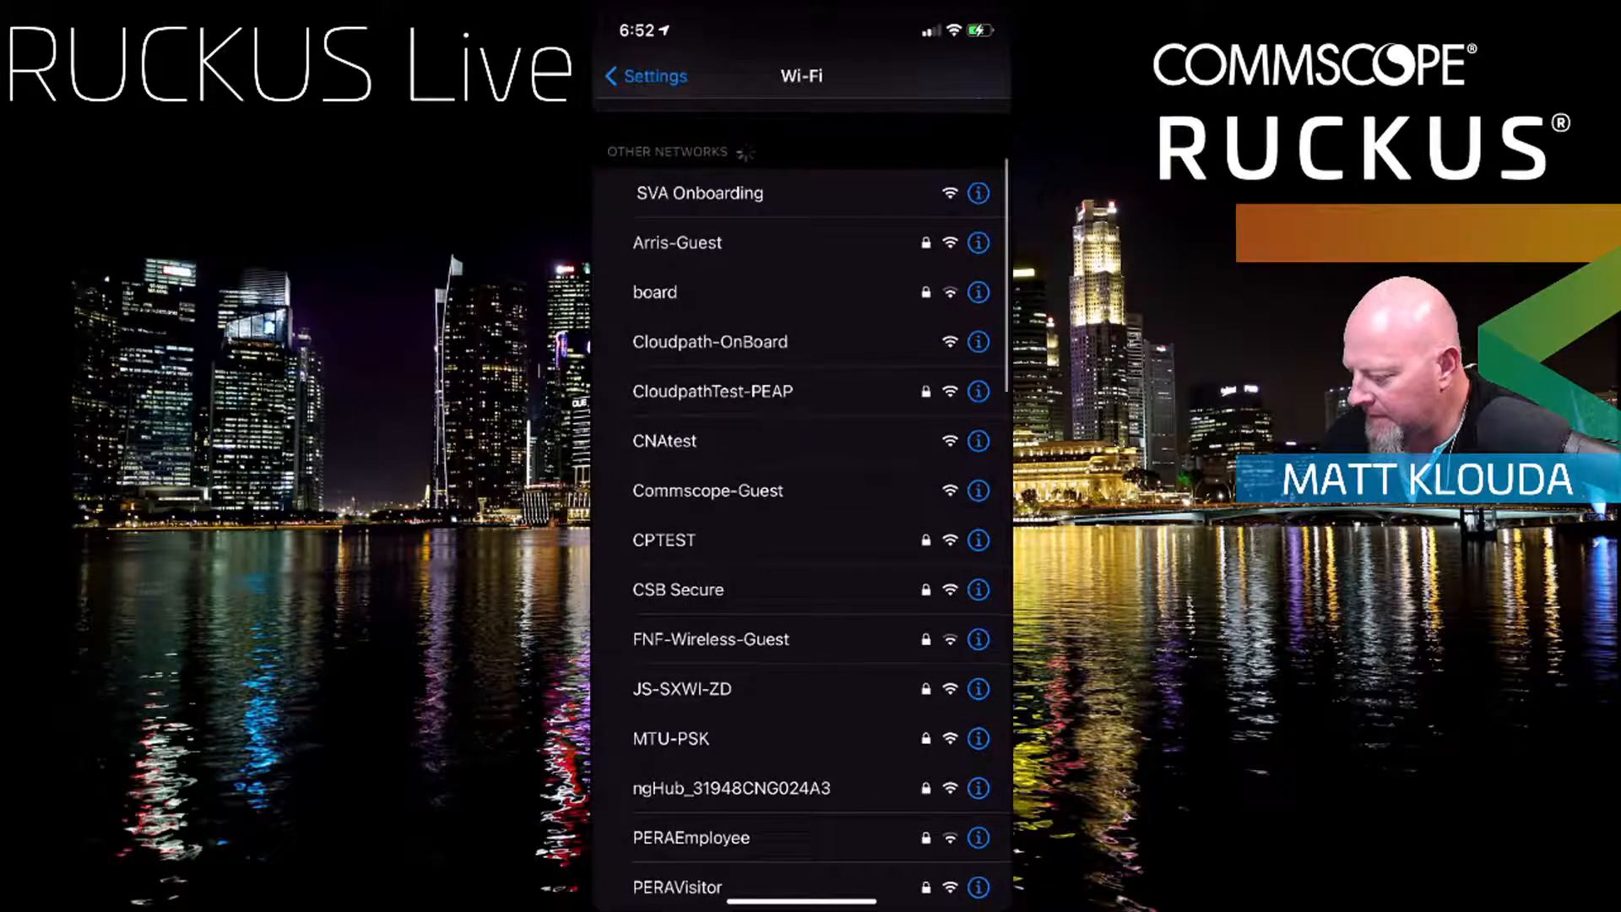
pyautogui.scroll(-4, 802, 507)
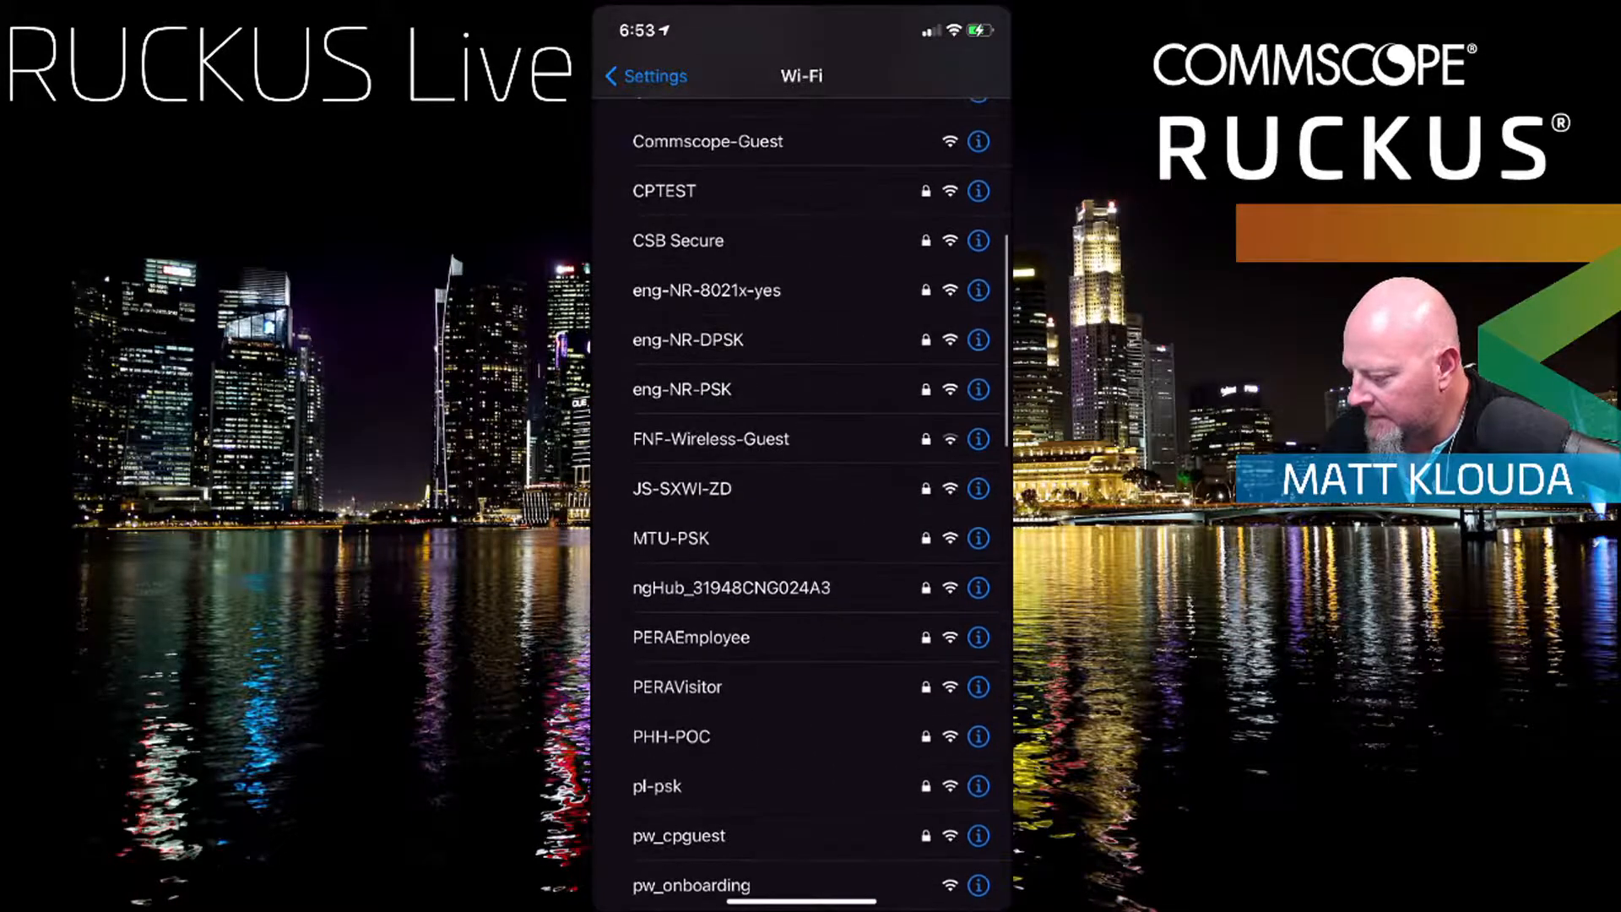
pyautogui.scroll(3, 802, 507)
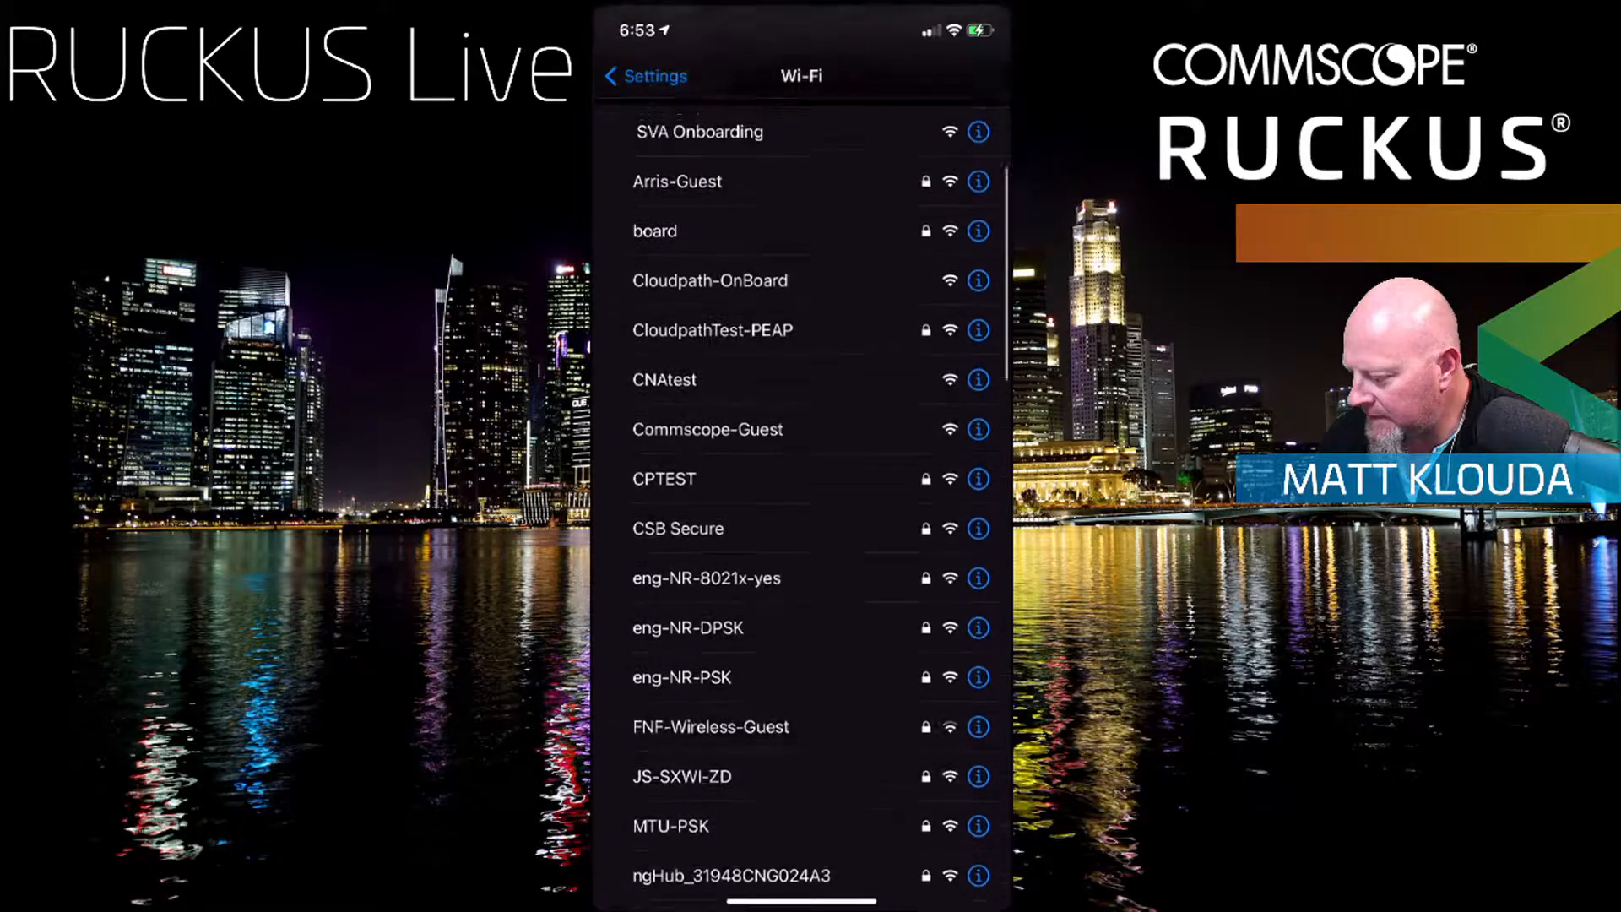
pyautogui.scroll(-12, 802, 506)
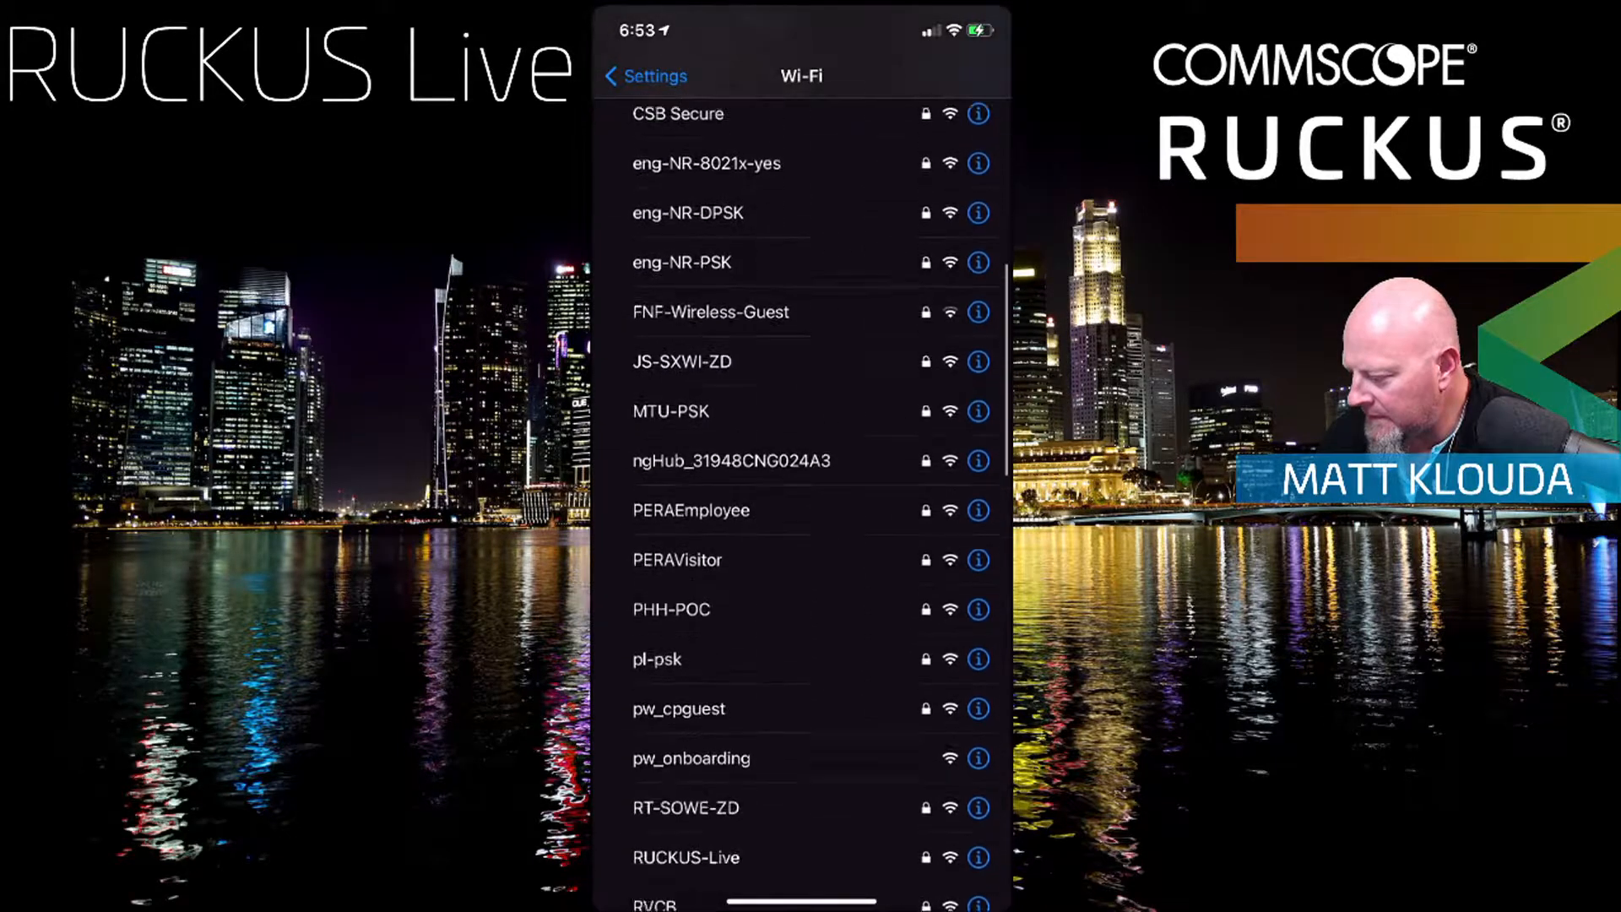
pyautogui.scroll(-11, 802, 506)
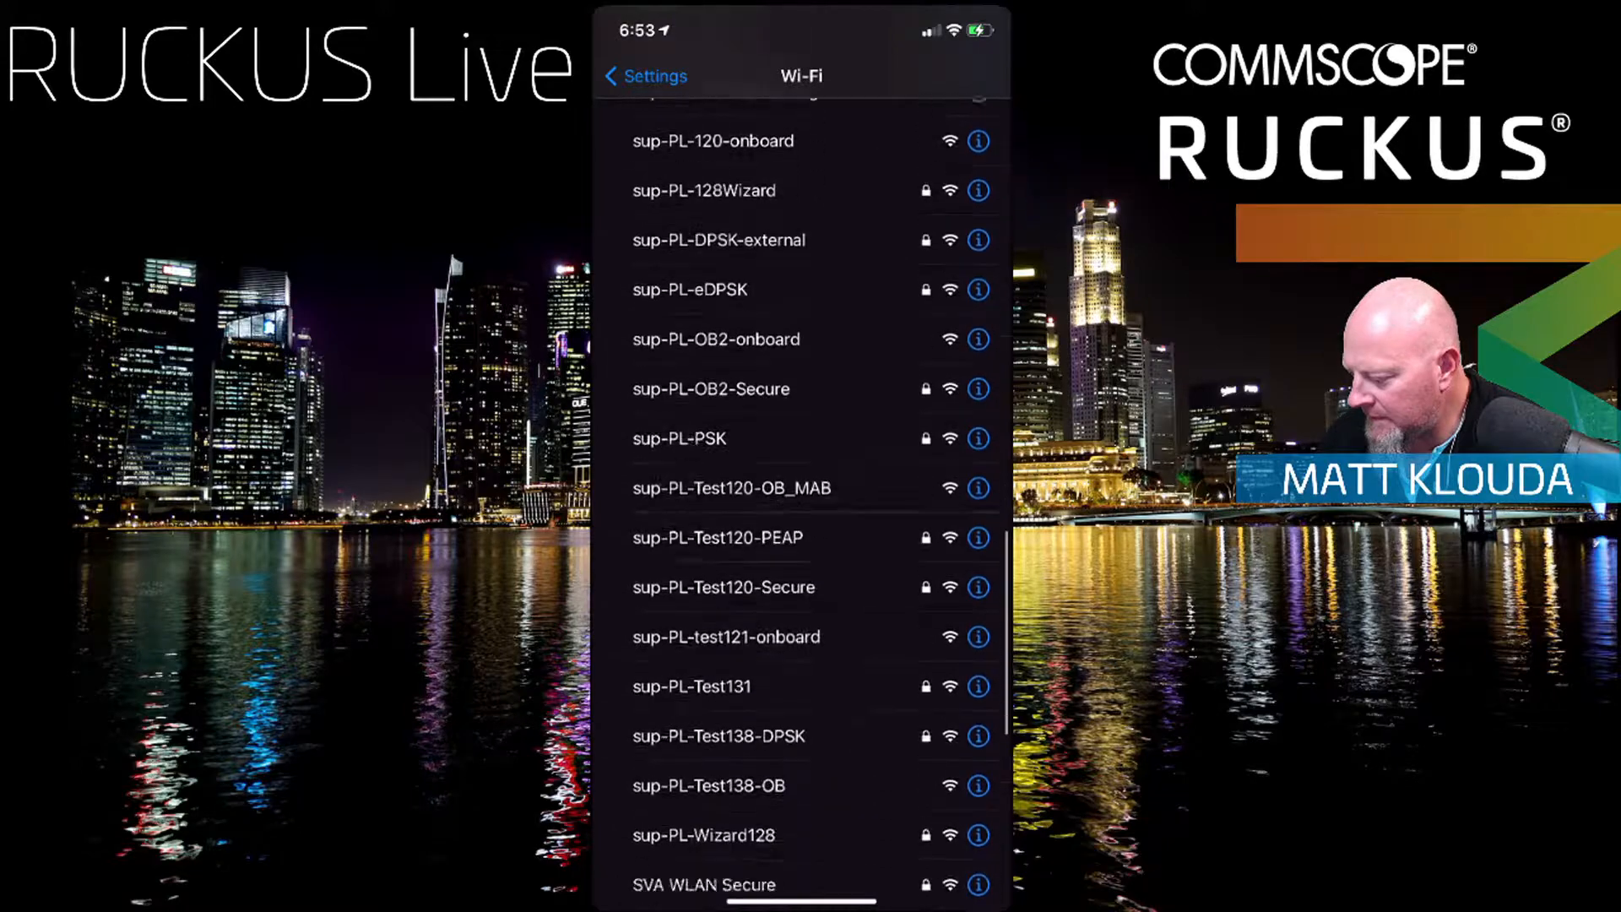
pyautogui.scroll(-2, 802, 507)
pyautogui.scroll(14, 803, 506)
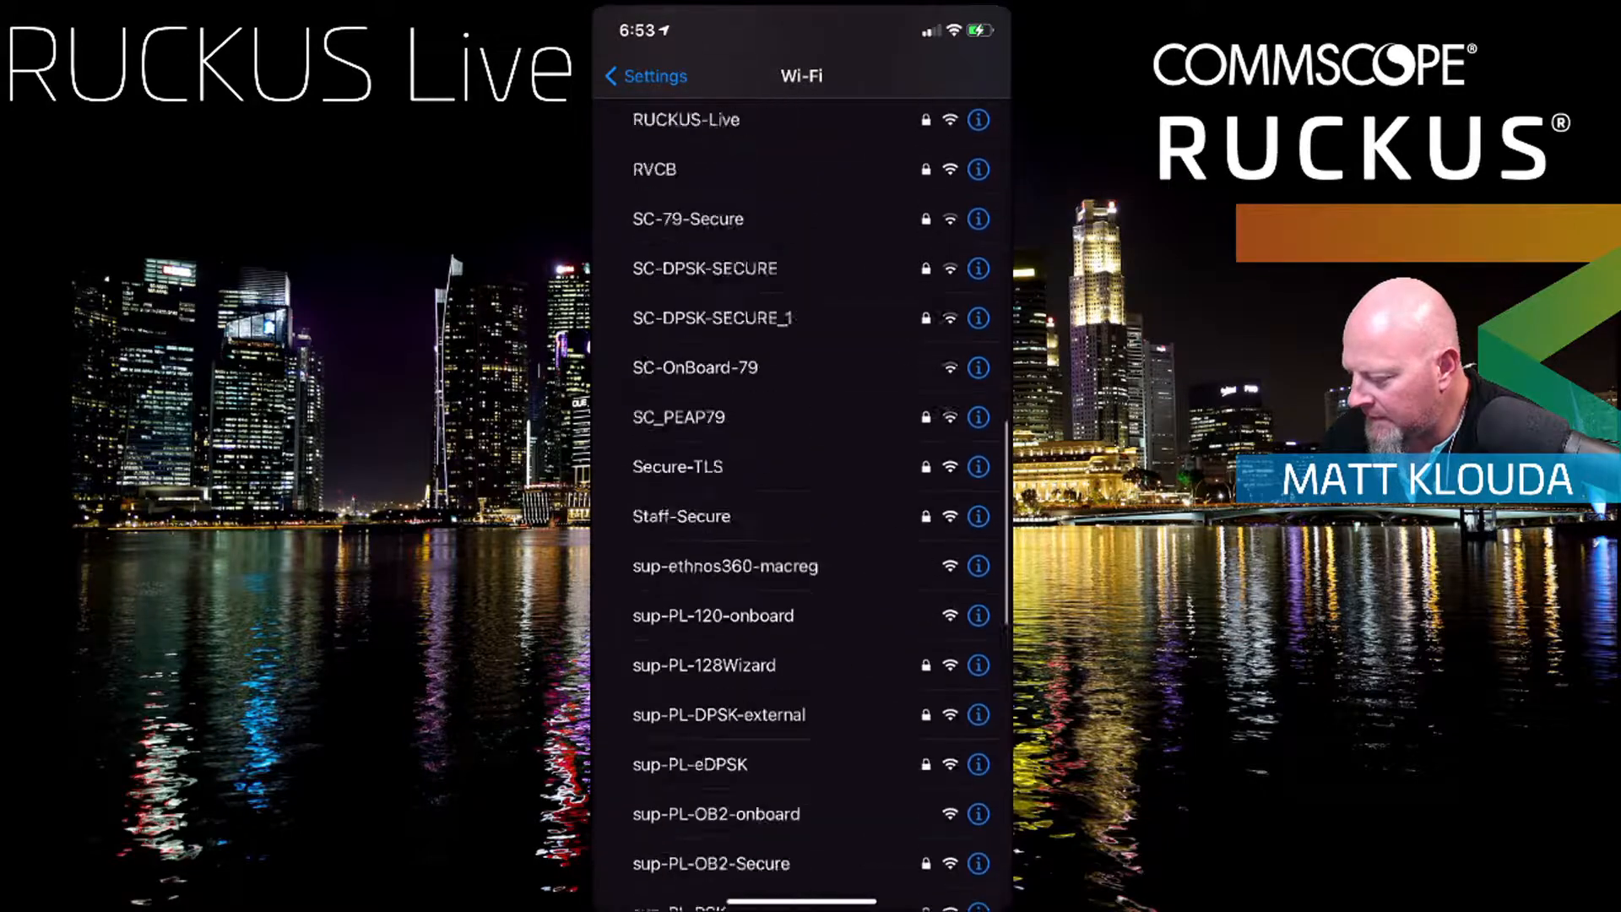
pyautogui.scroll(7, 802, 506)
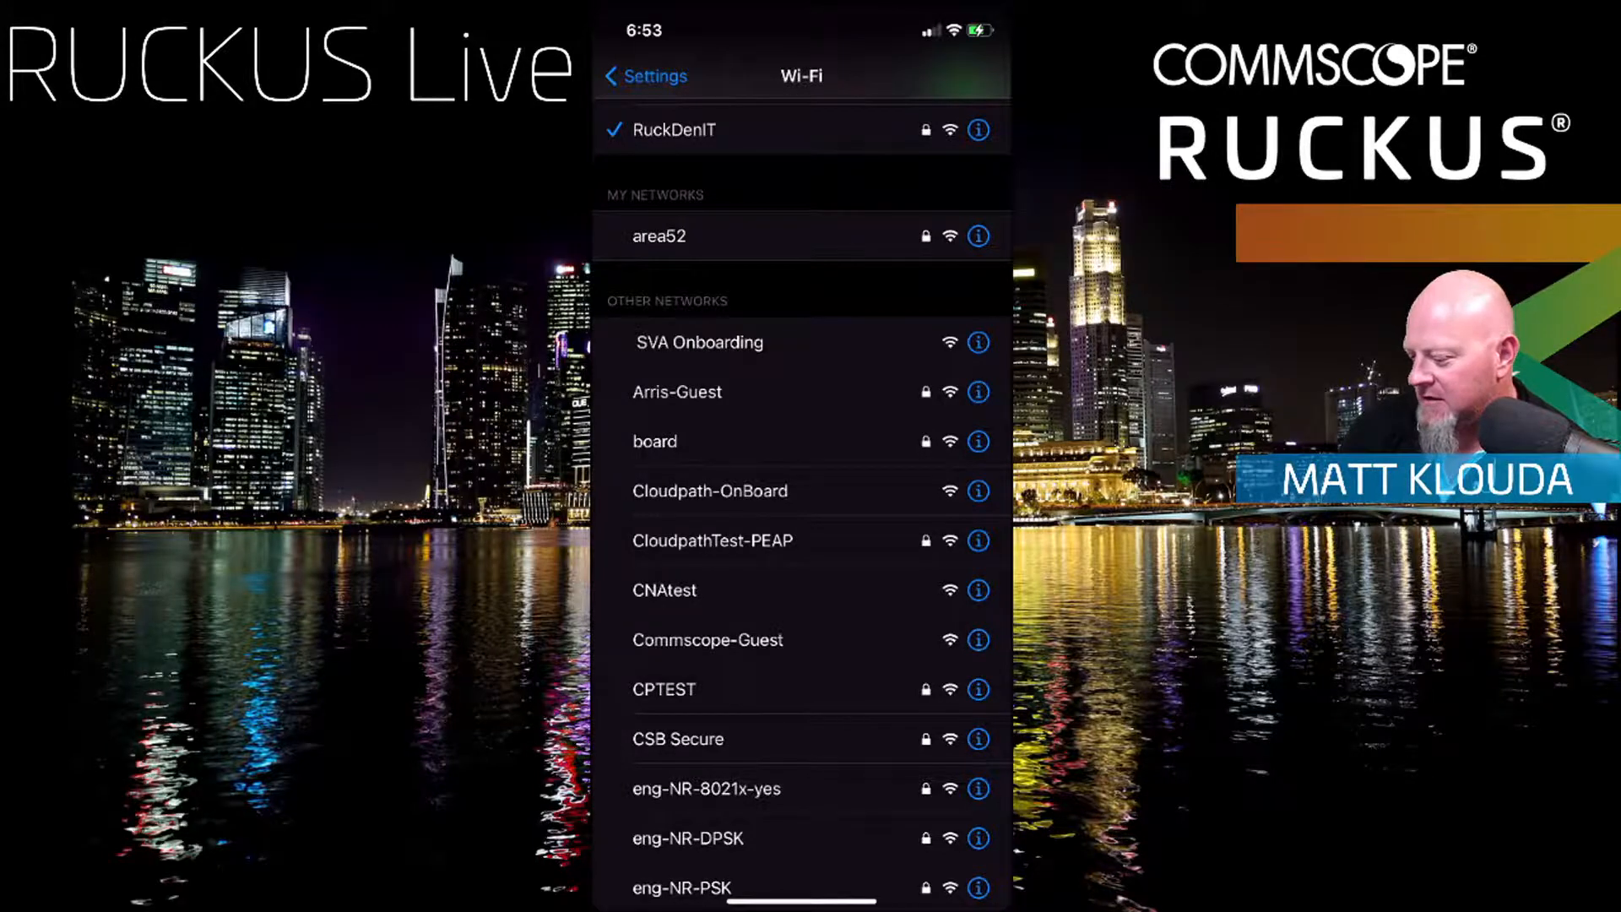
pyautogui.scroll(-2, 802, 506)
pyautogui.scroll(1, 801, 507)
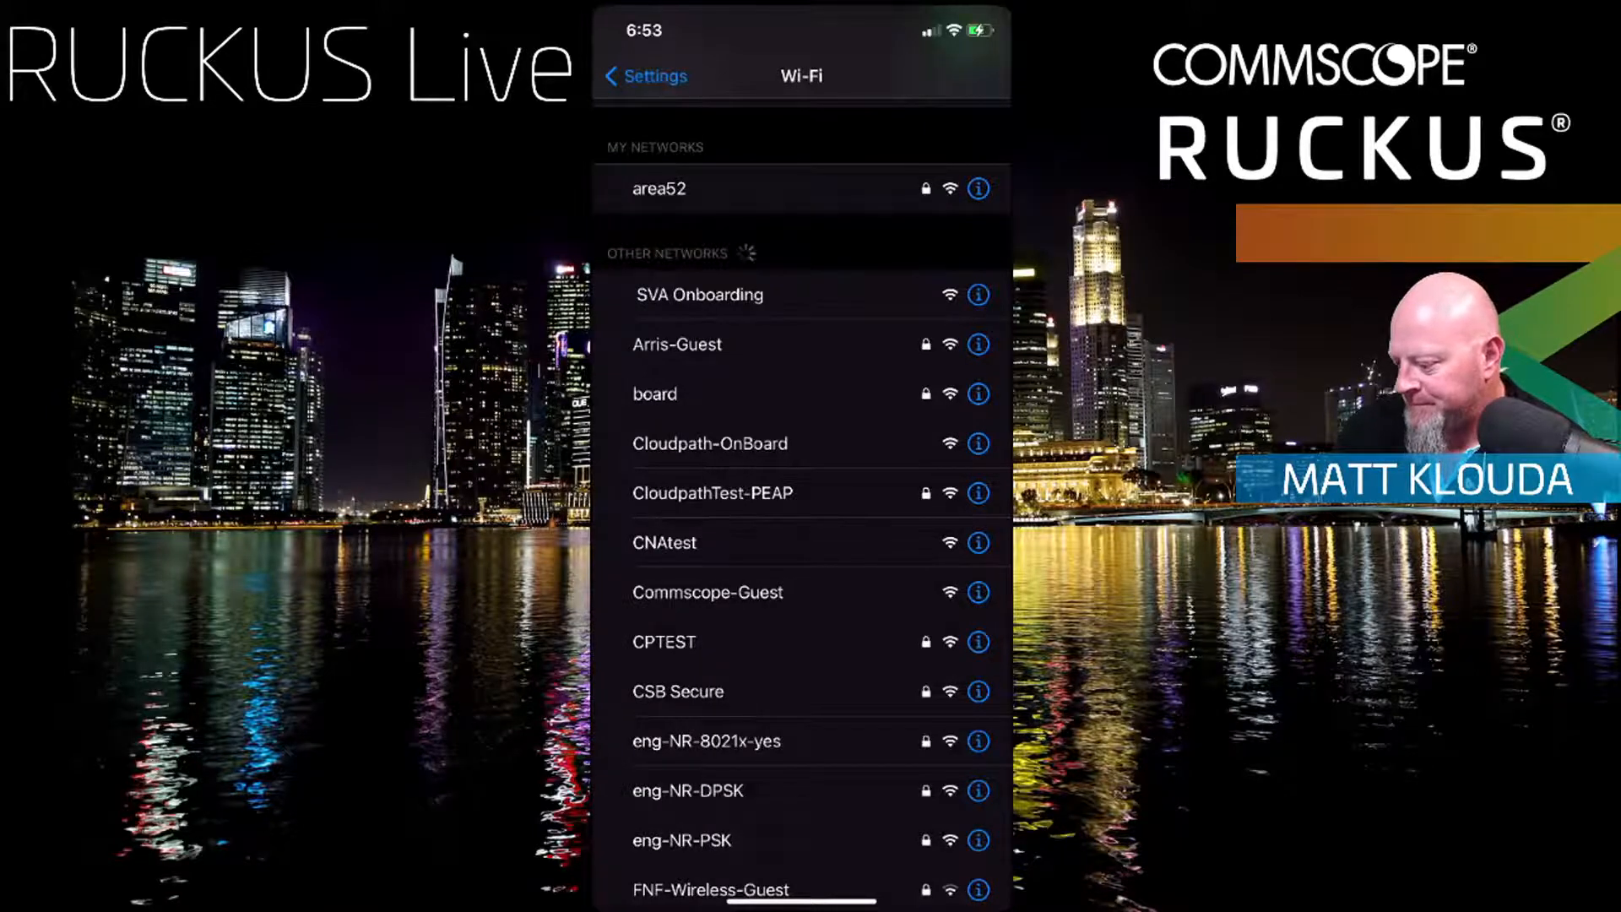
pyautogui.scroll(2, 802, 506)
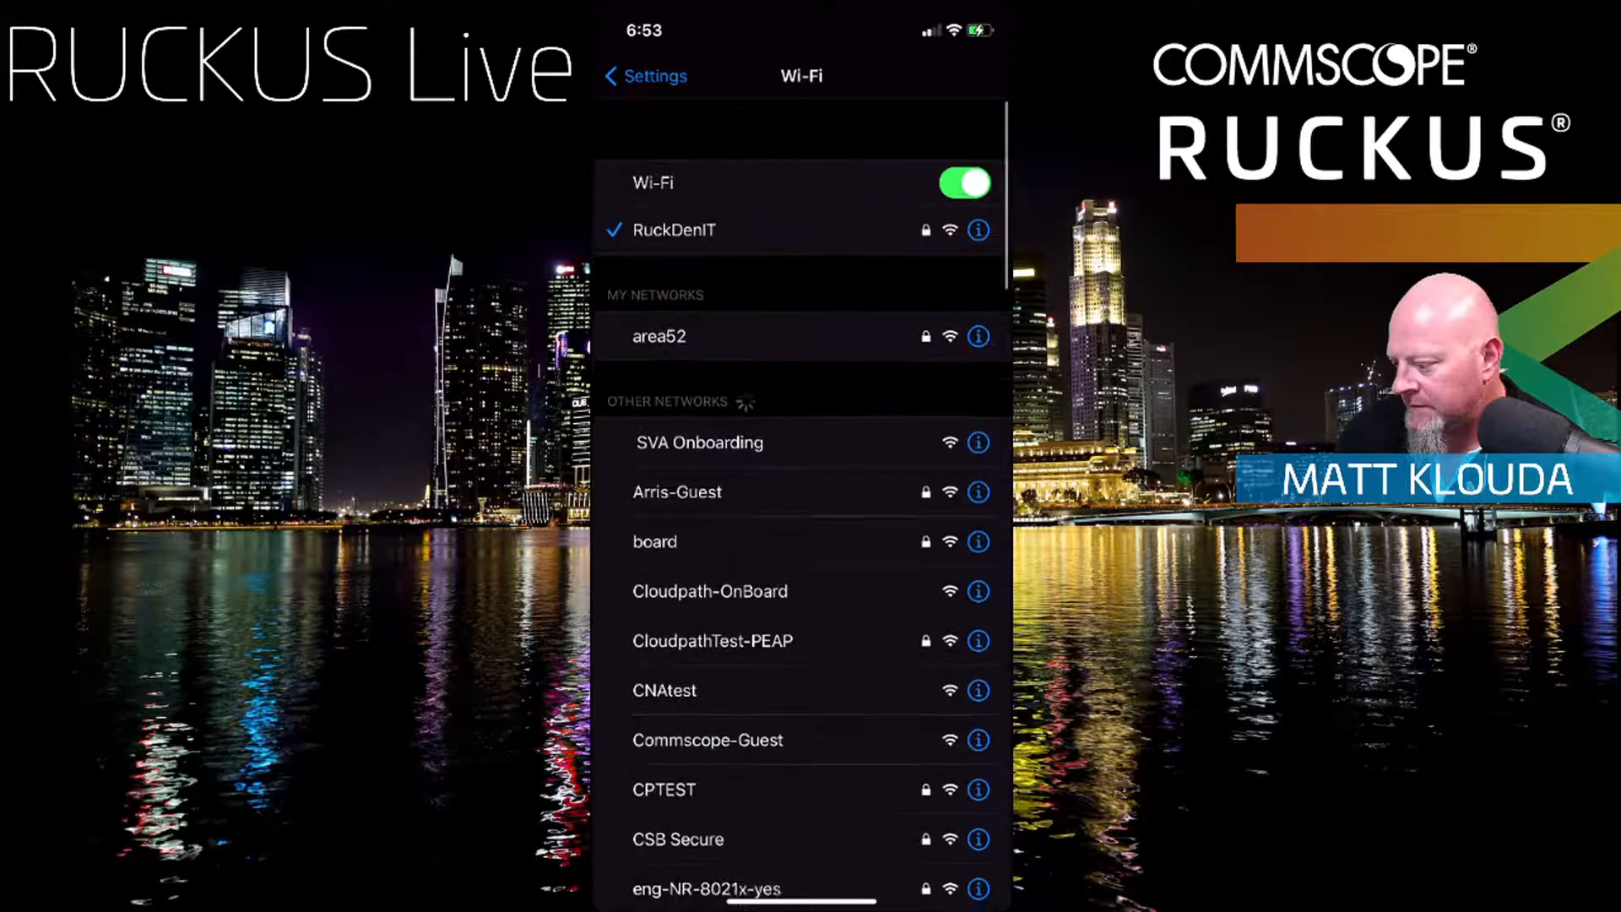
pyautogui.scroll(-5, 802, 507)
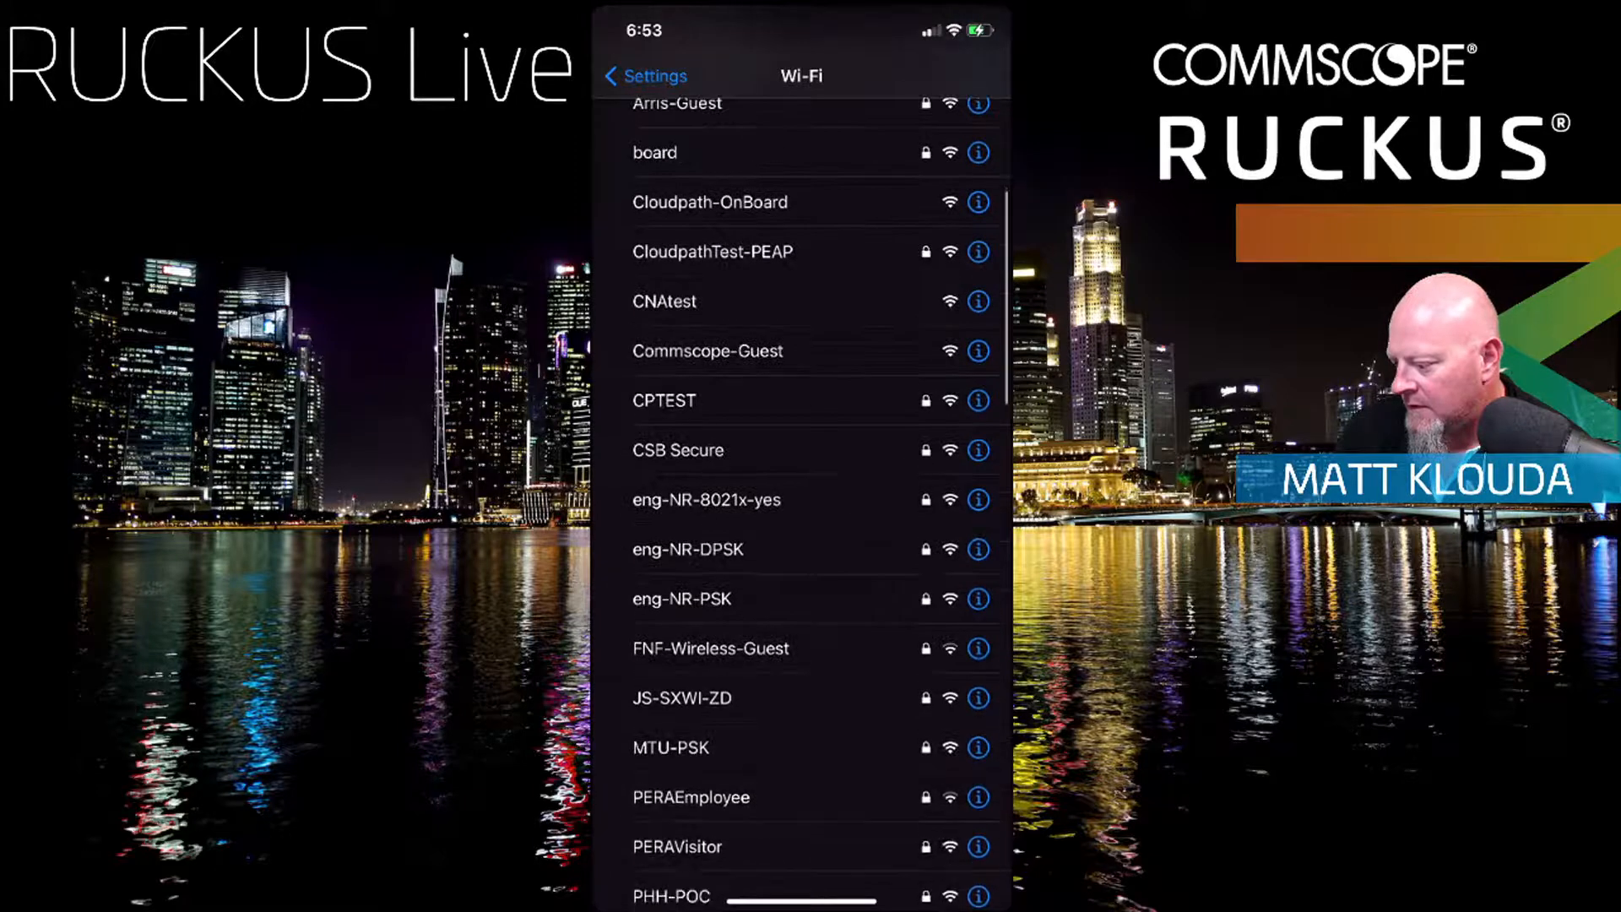
pyautogui.scroll(2, 801, 507)
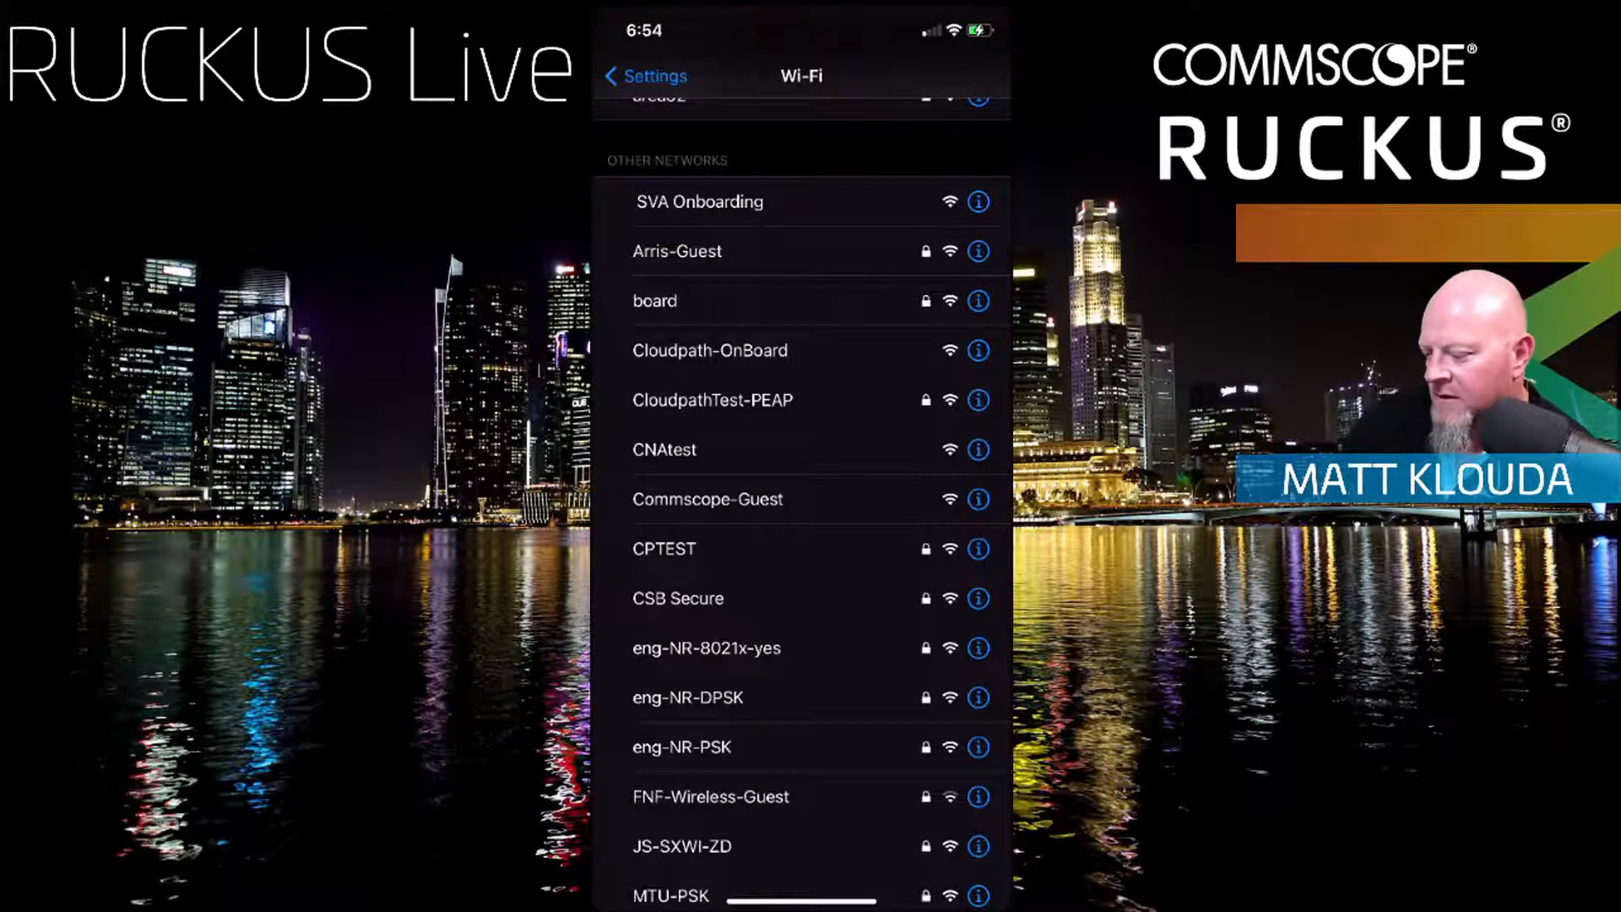
pyautogui.scroll(3, 803, 507)
pyautogui.click(647, 76)
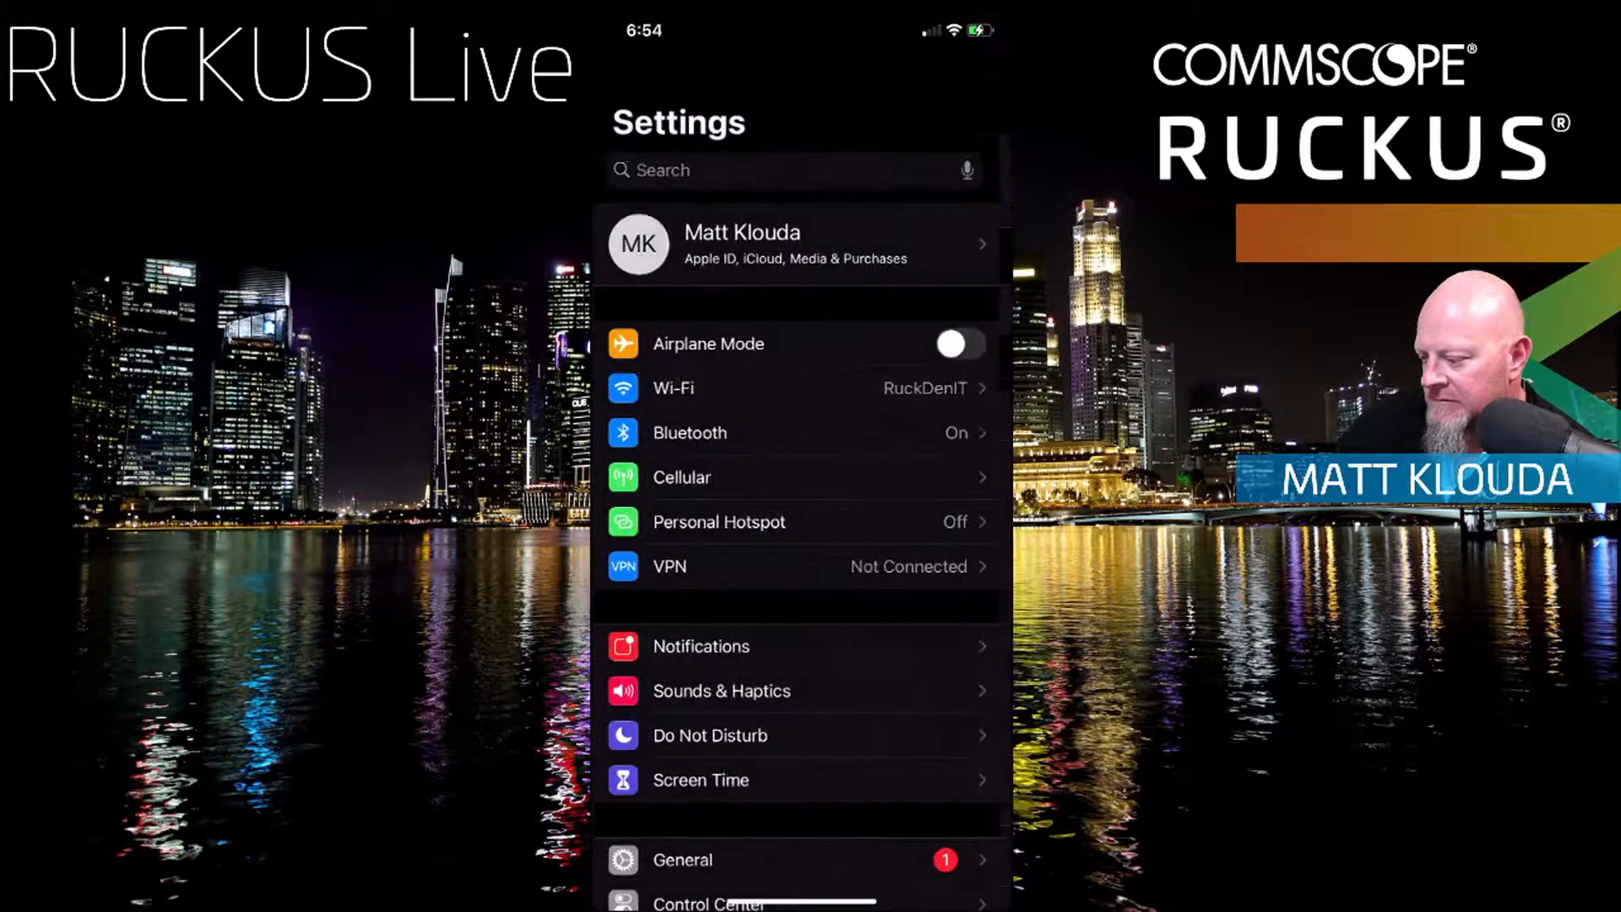
pyautogui.click(677, 387)
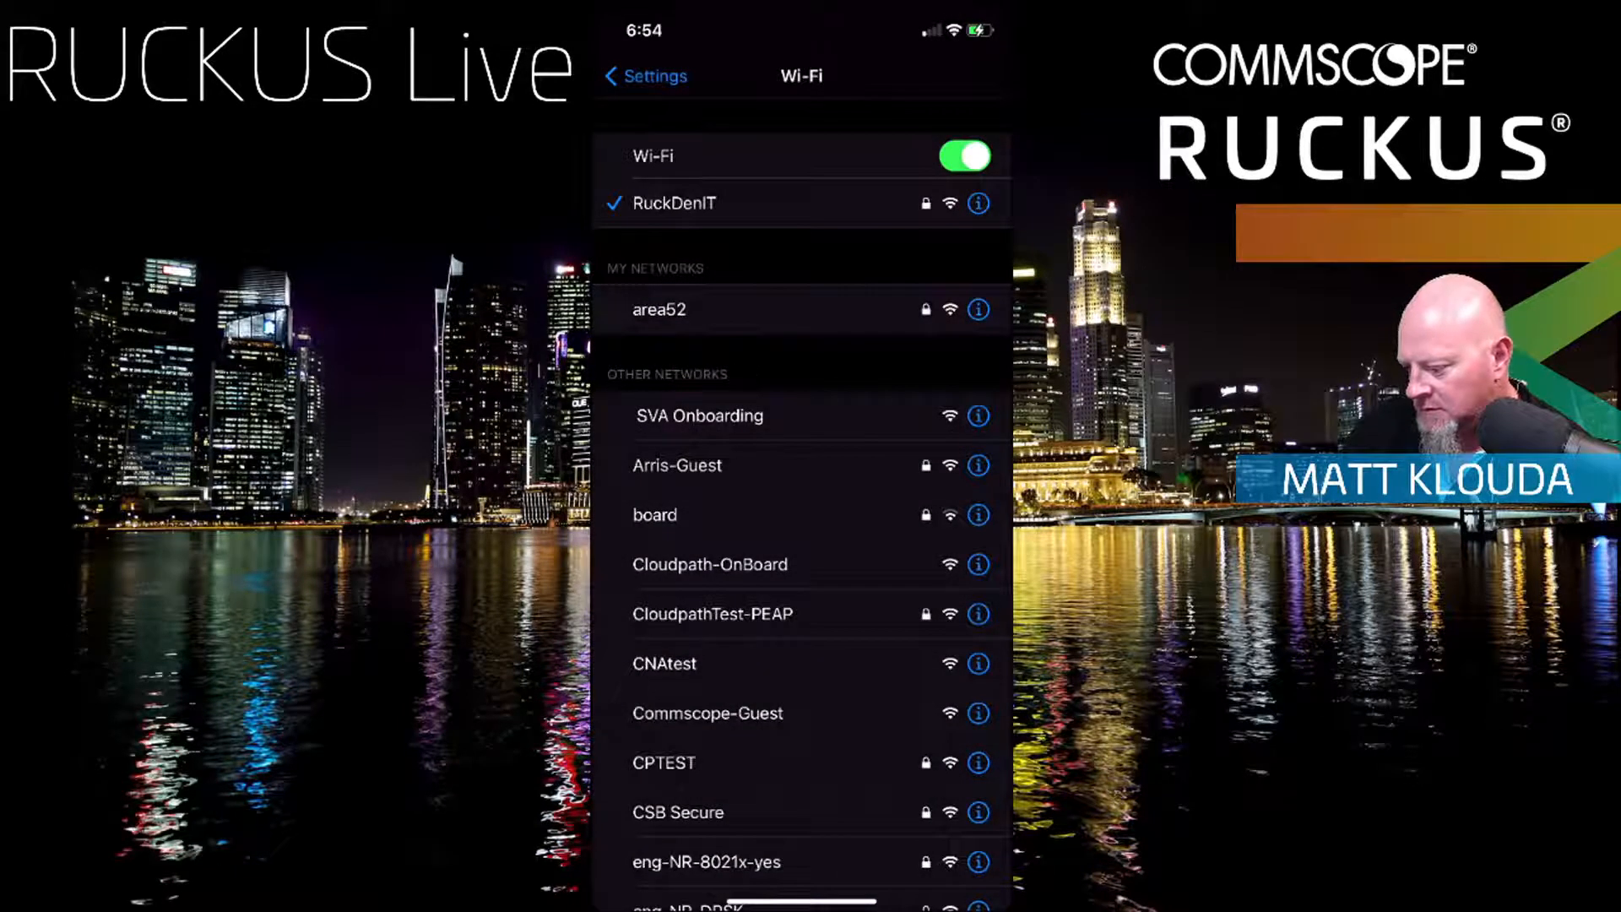
pyautogui.scroll(-10, 802, 506)
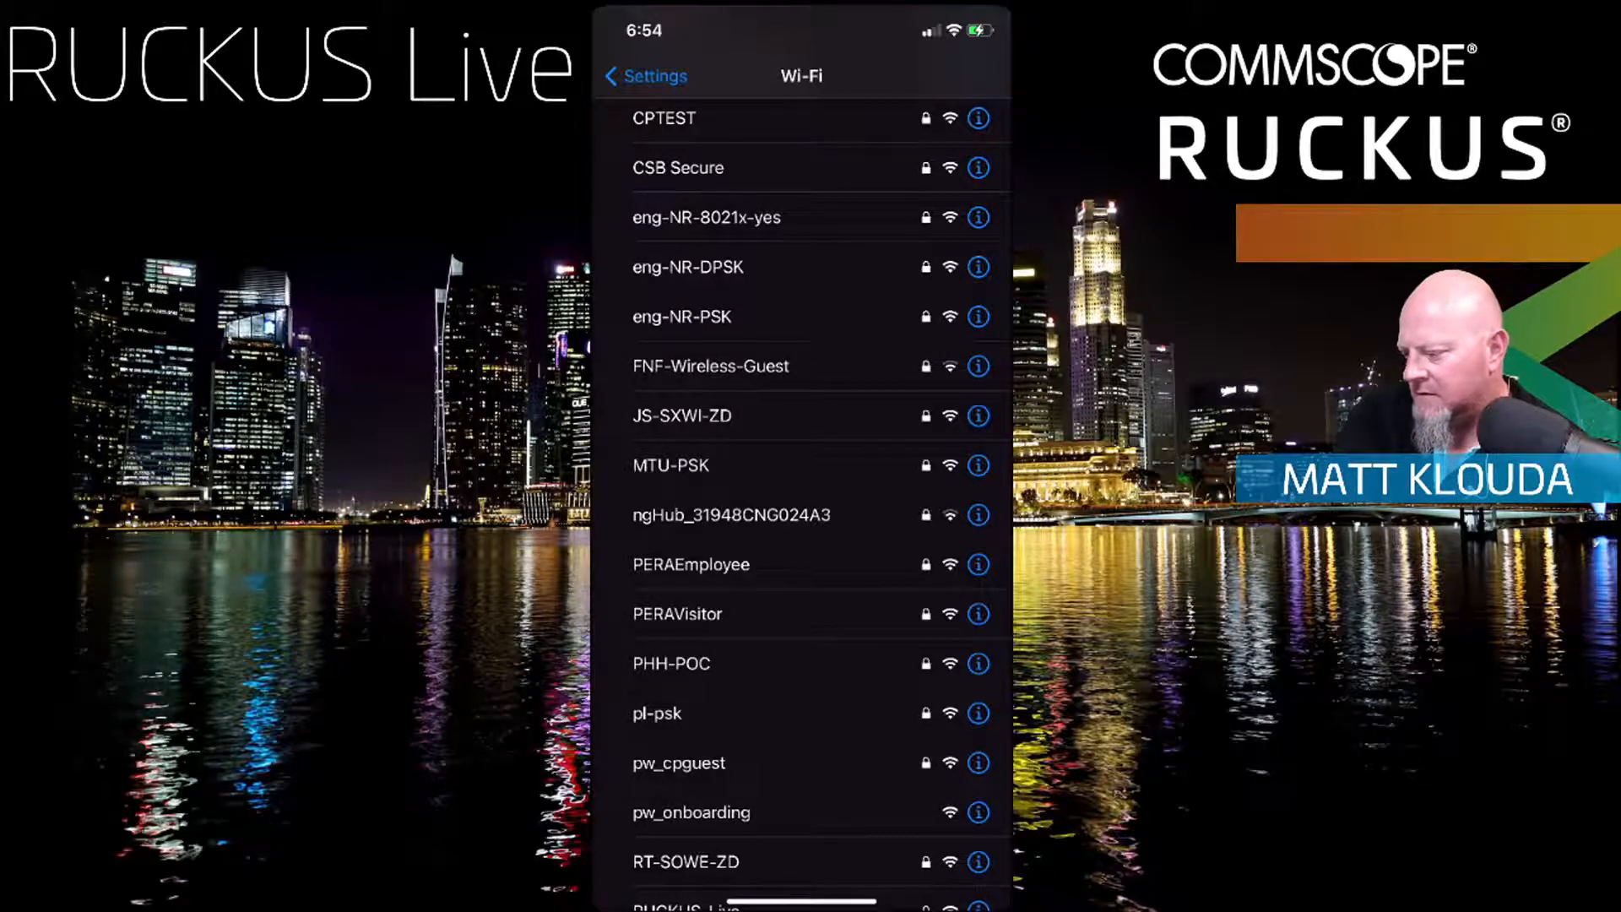
pyautogui.scroll(4, 803, 506)
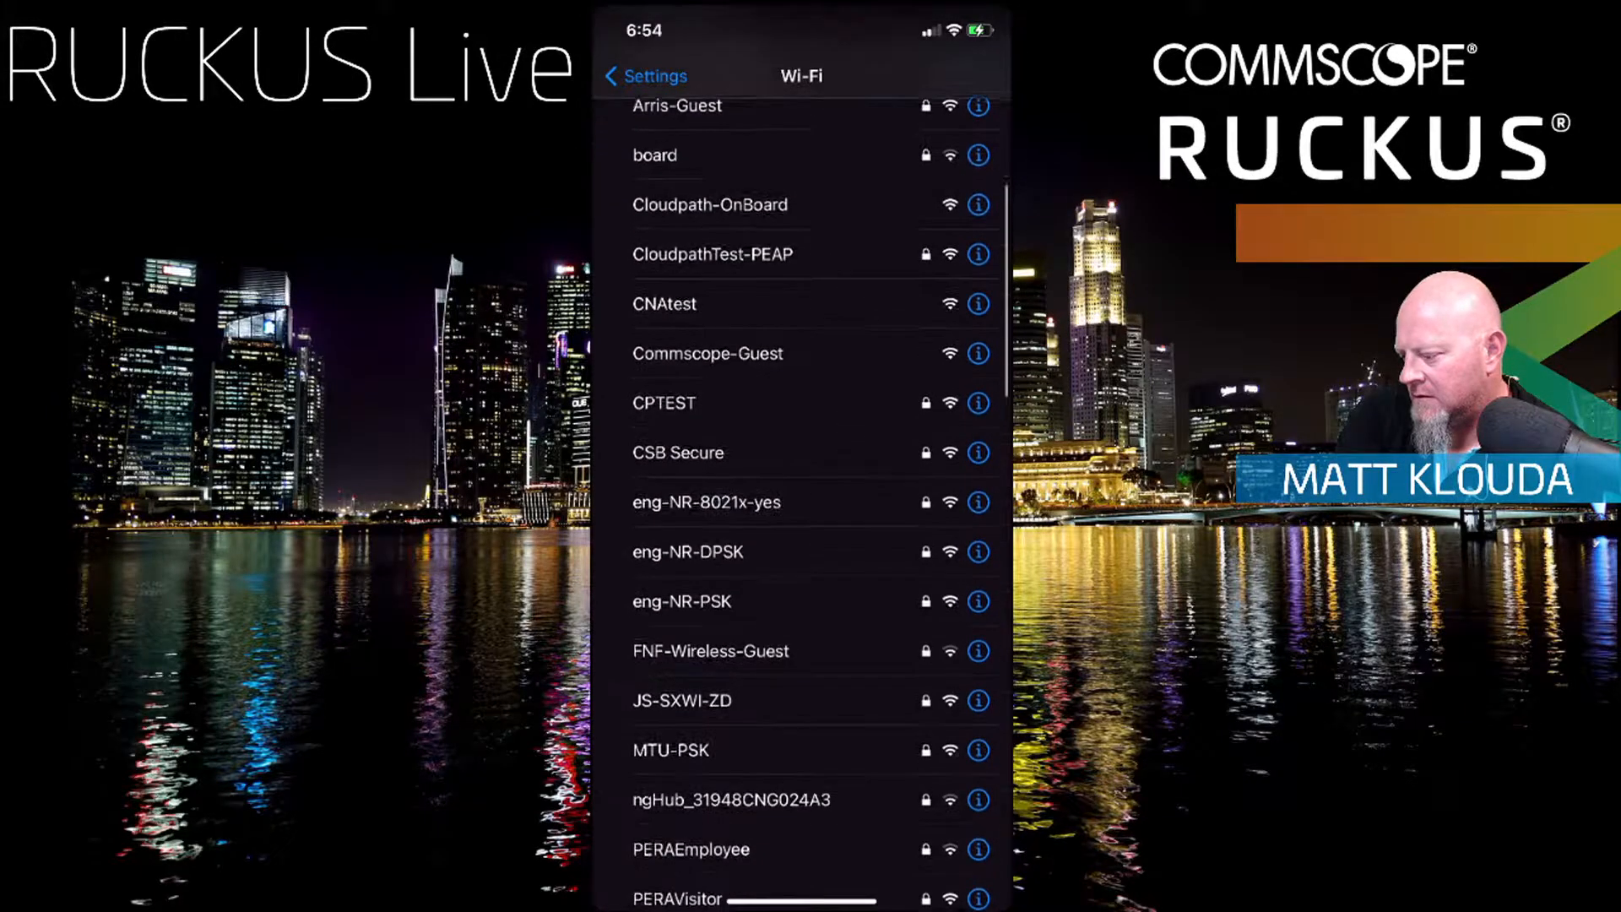
pyautogui.scroll(-3, 802, 506)
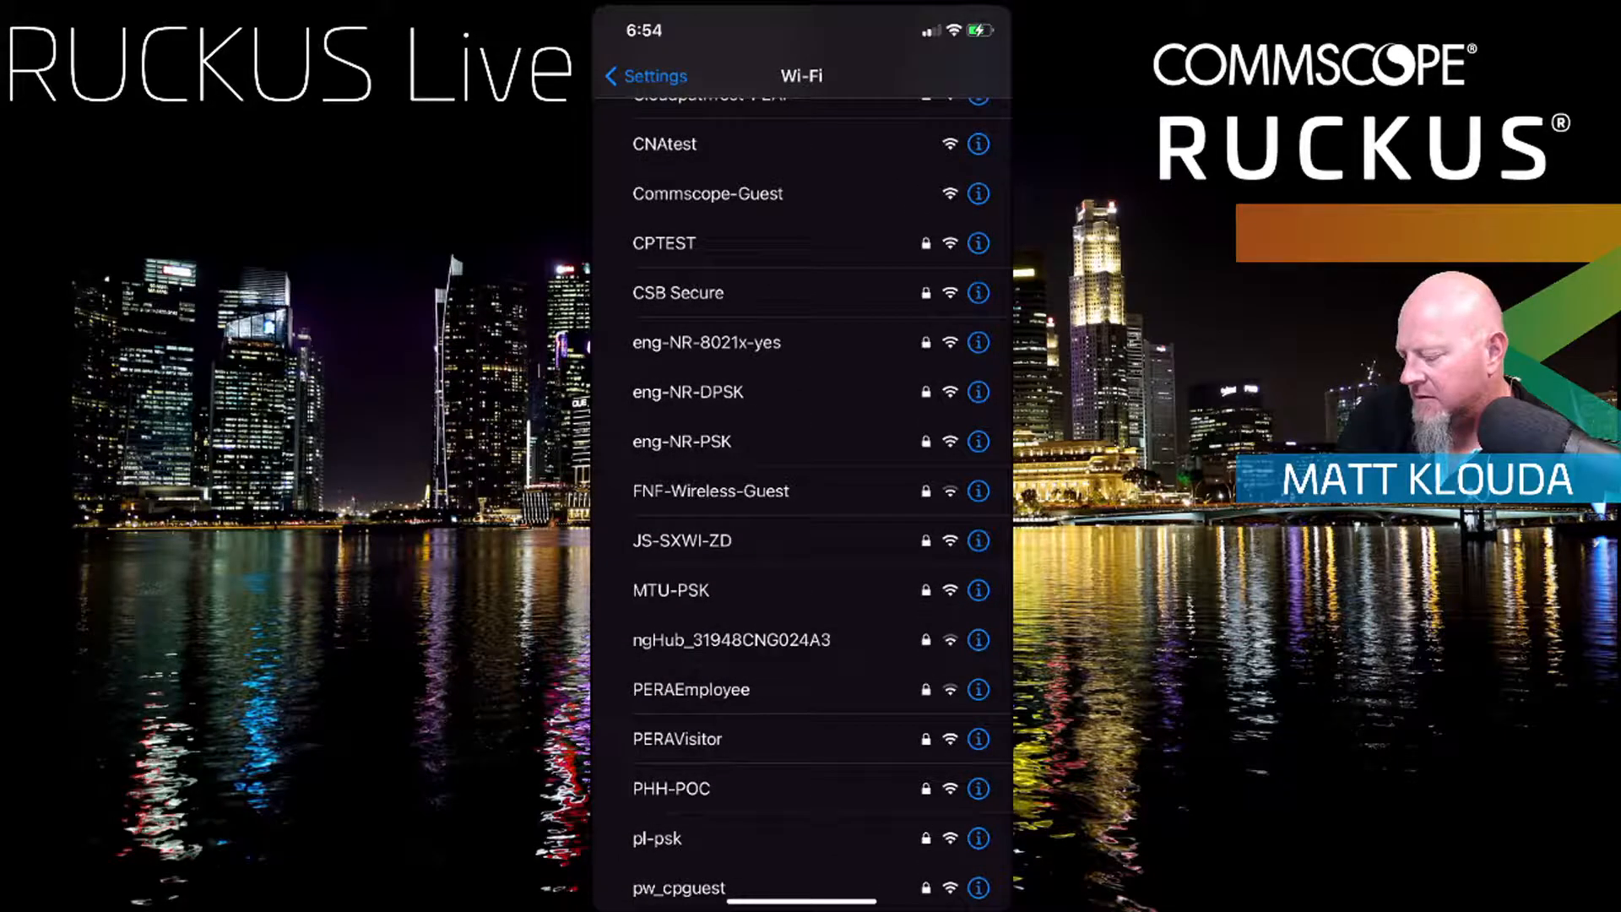
pyautogui.scroll(4, 802, 507)
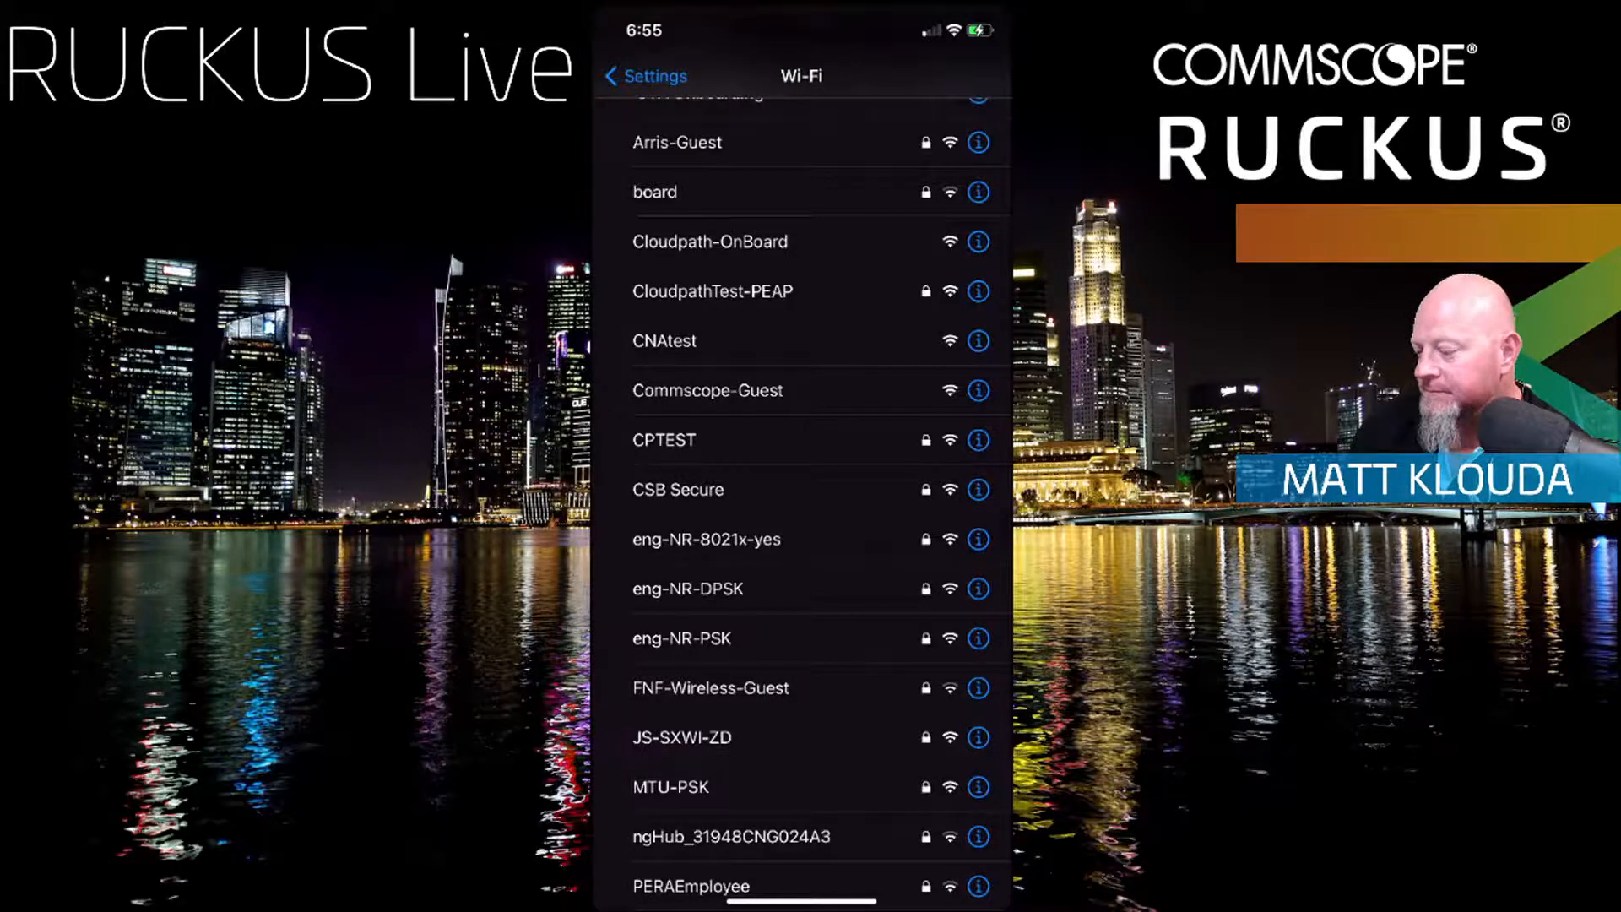
pyautogui.scroll(1, 802, 506)
pyautogui.scroll(-3, 803, 507)
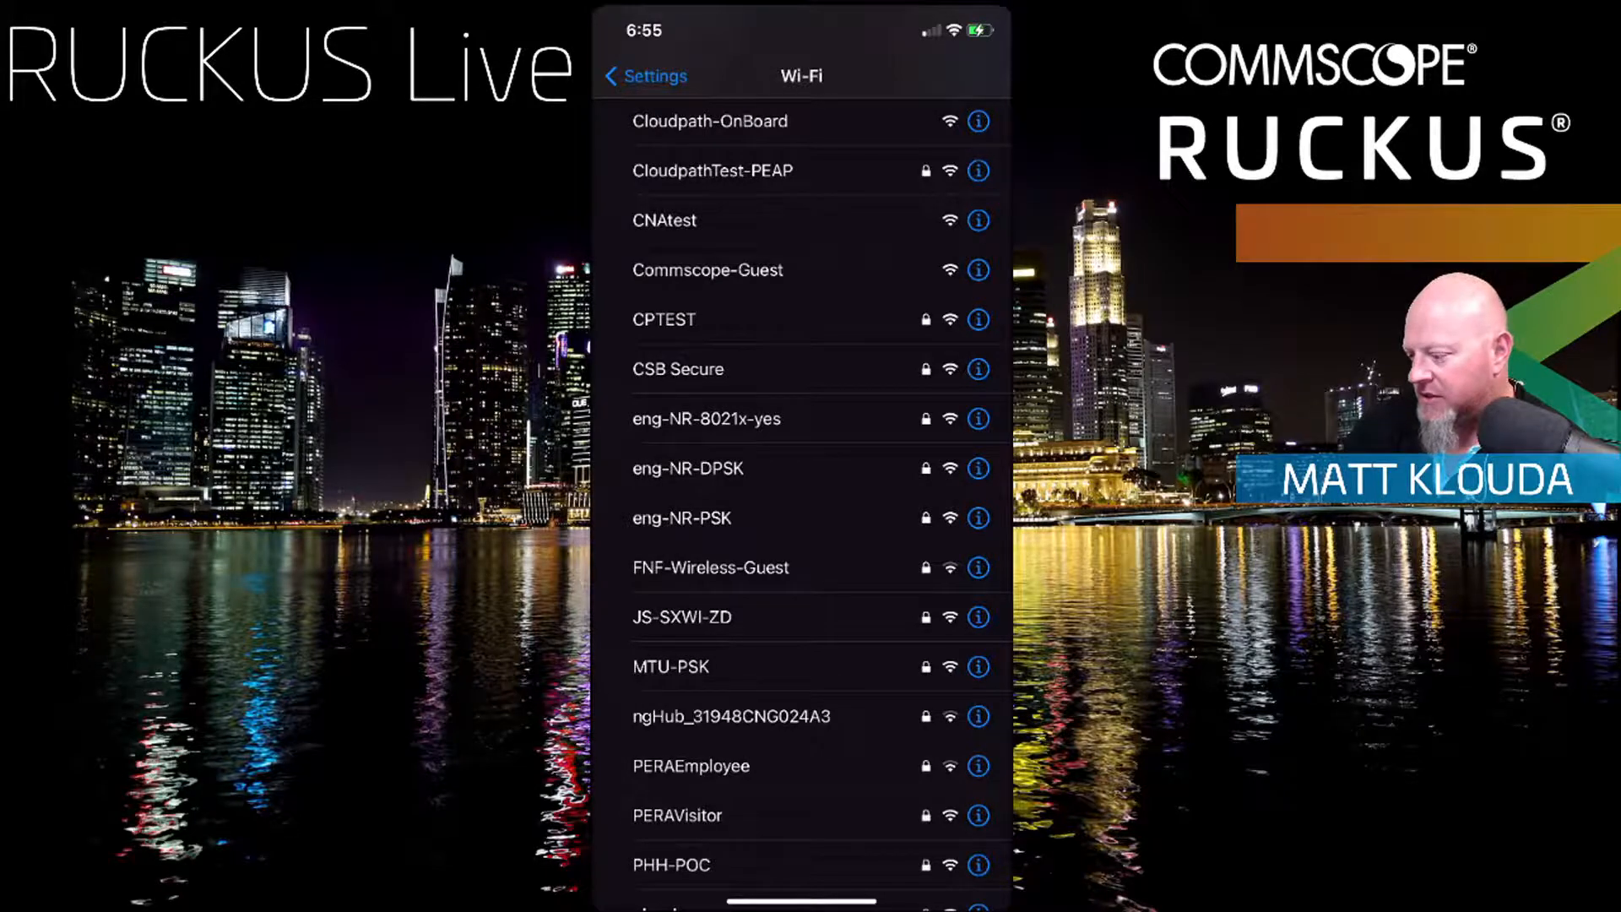
pyautogui.scroll(3, 802, 507)
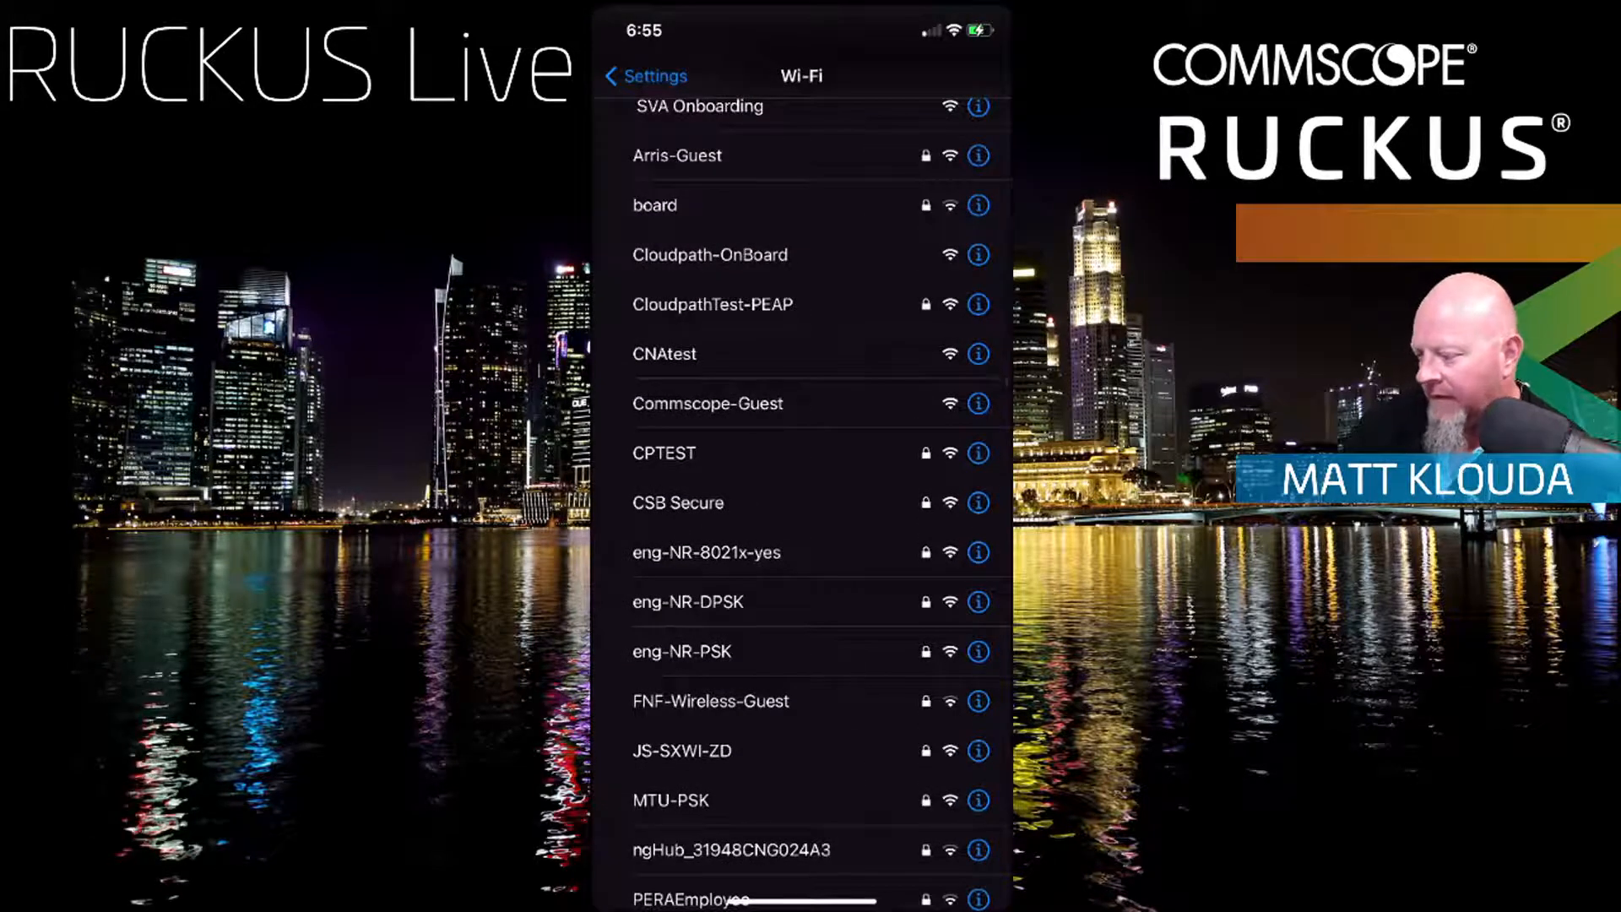
pyautogui.click(647, 76)
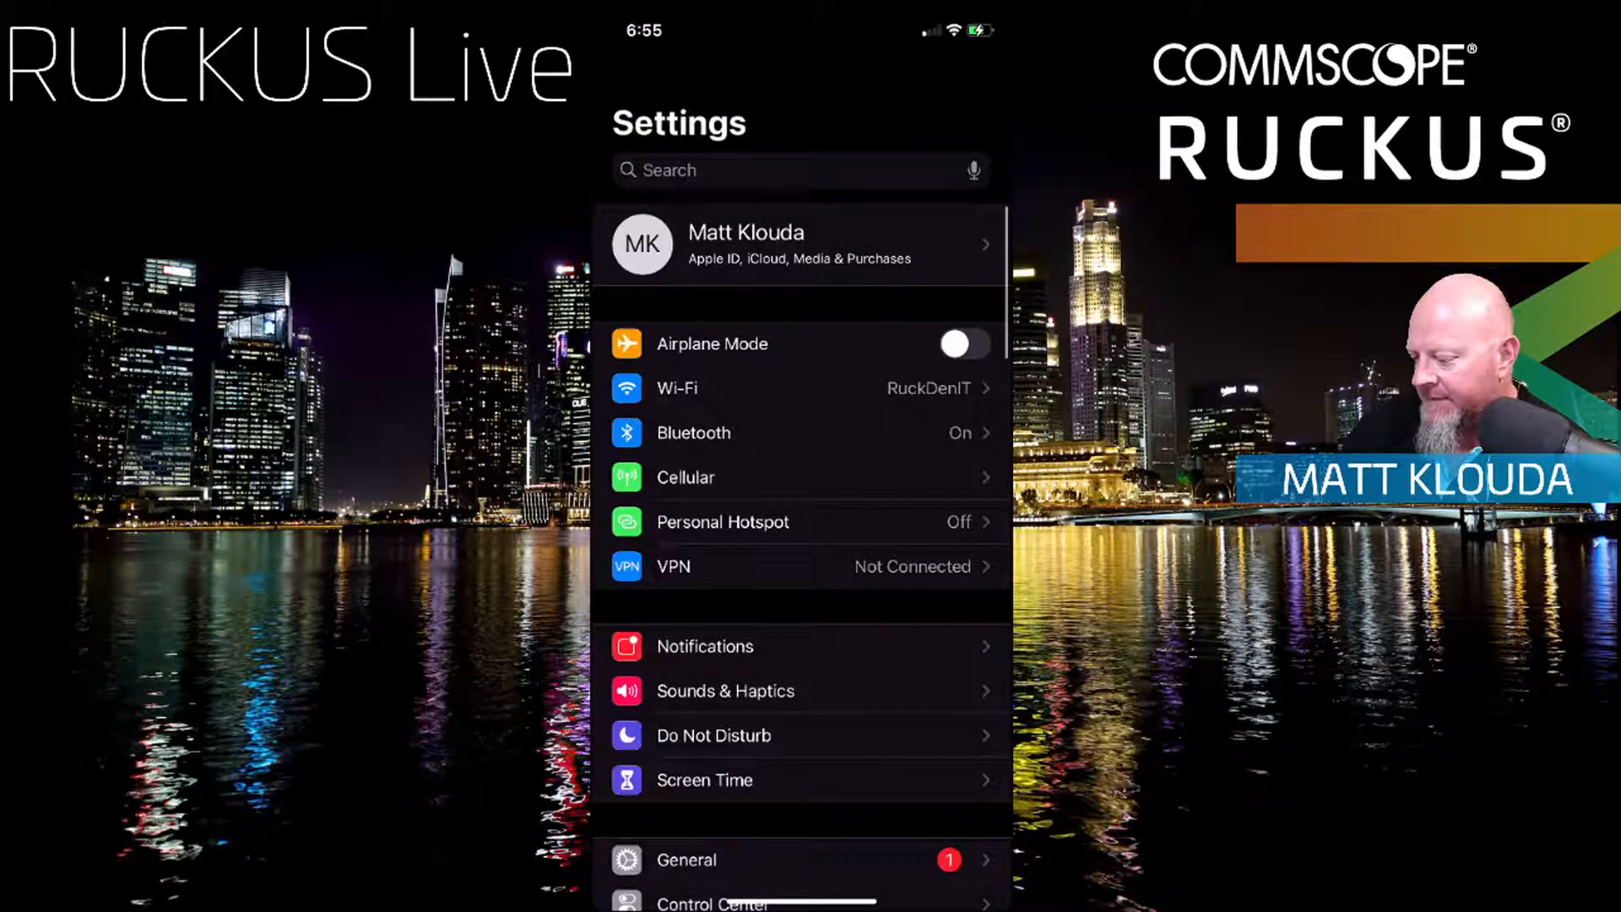
# Step: Reopen the Wi-Fi list from Settings and scroll it to rescan for Configure.Me
pyautogui.click(802, 388)
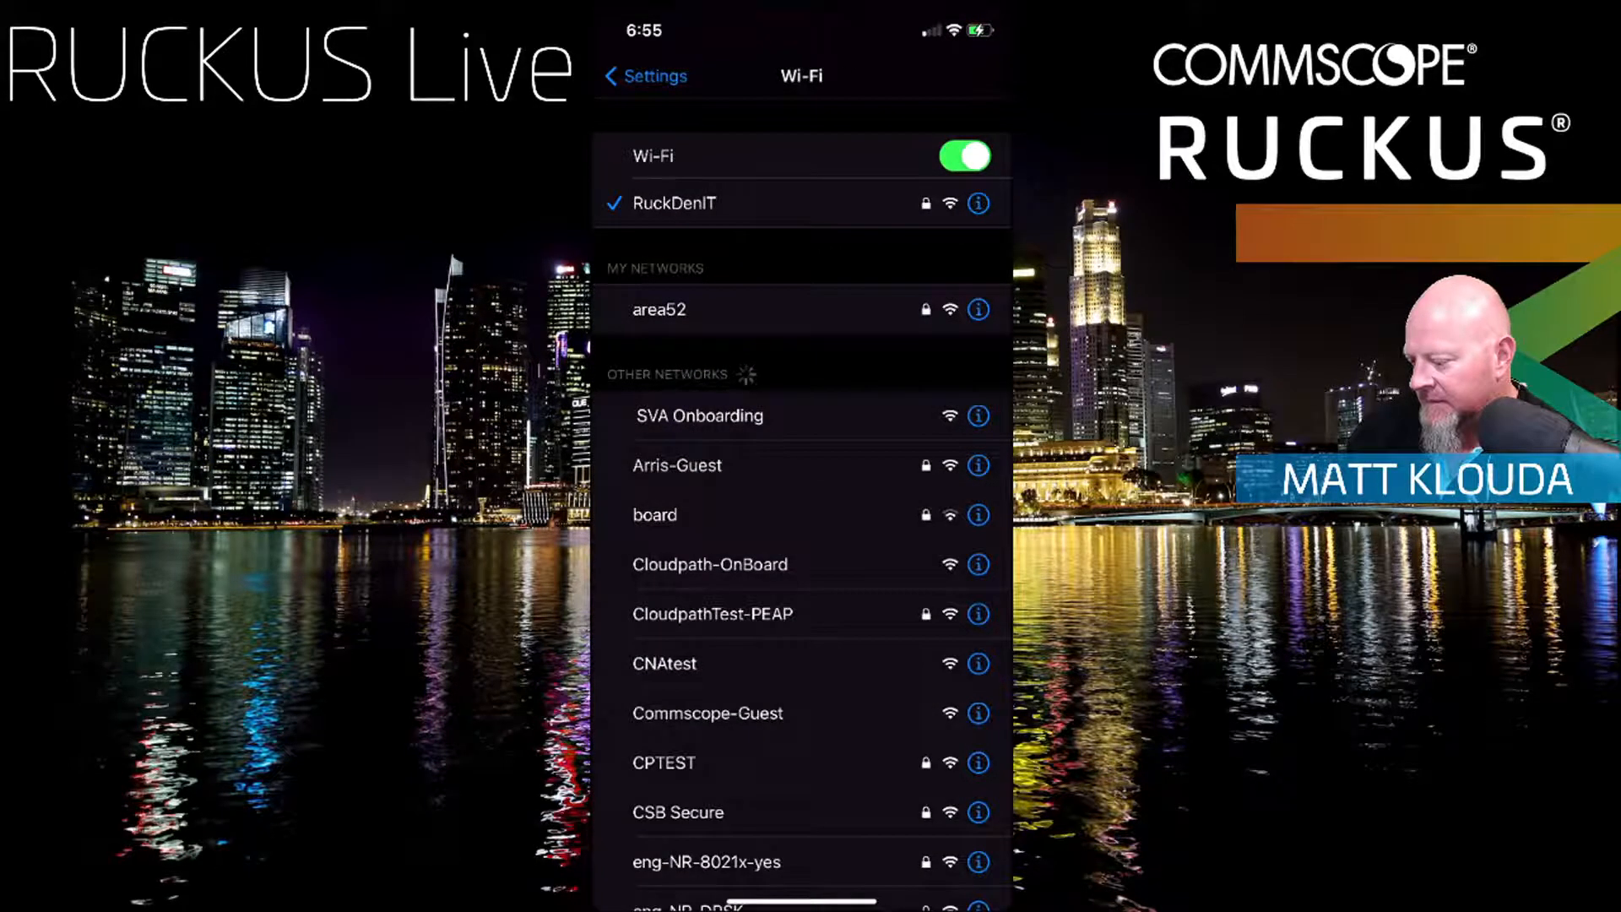
pyautogui.scroll(-2, 802, 507)
pyautogui.scroll(2, 802, 507)
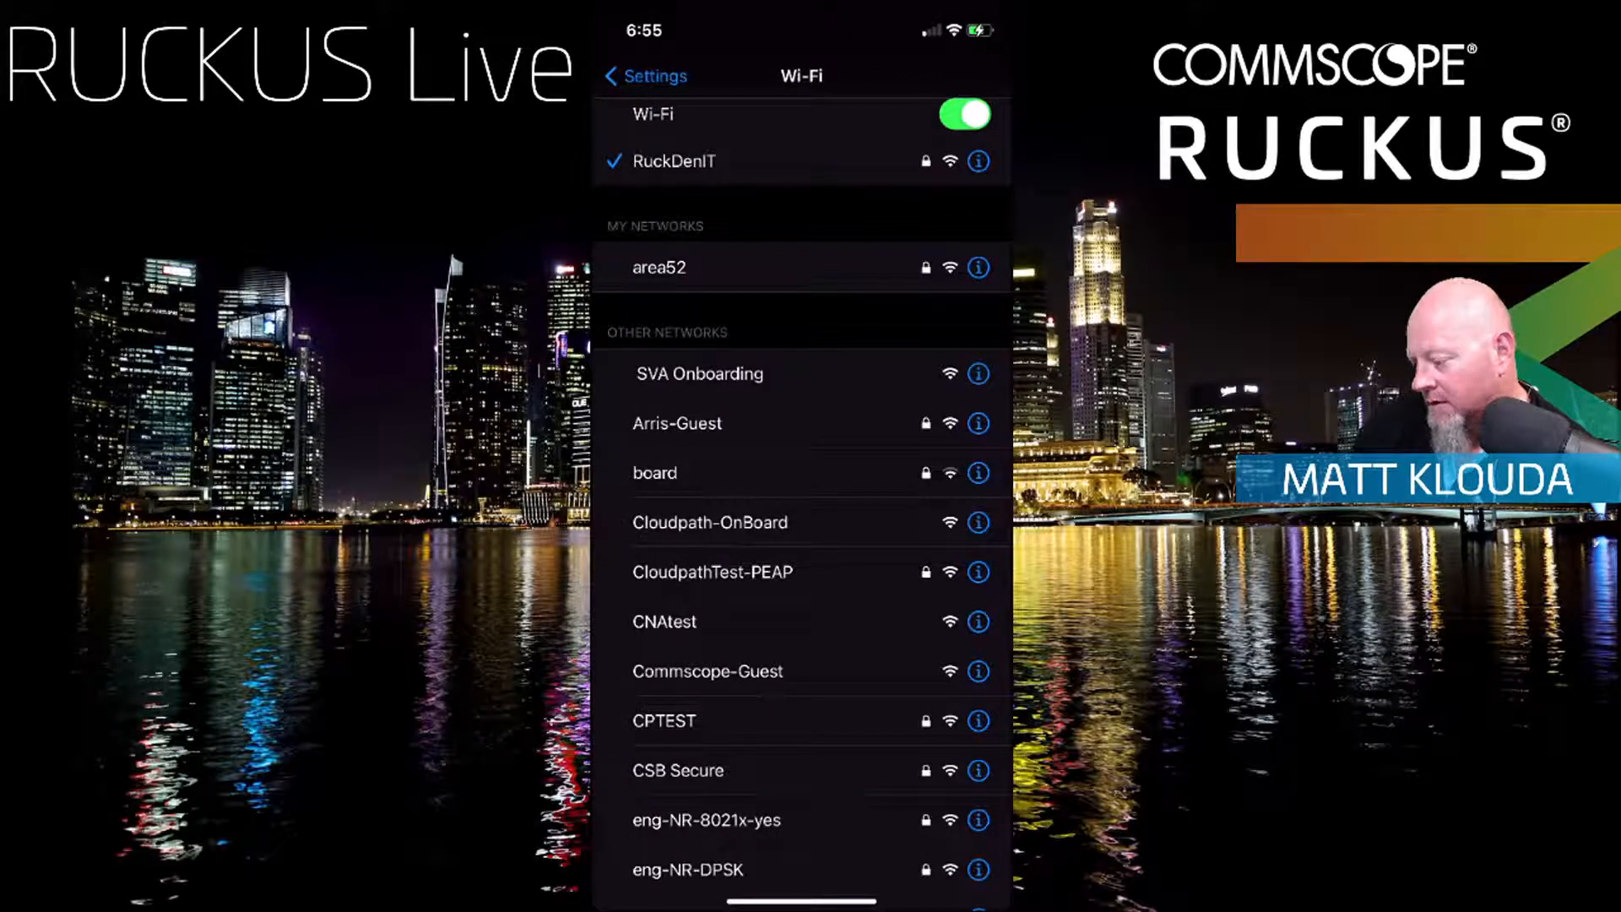
# Step: Refresh the Wi-Fi scan until Configure.Me-0E9040 appears in the network list
pyautogui.scroll(-5, 803, 506)
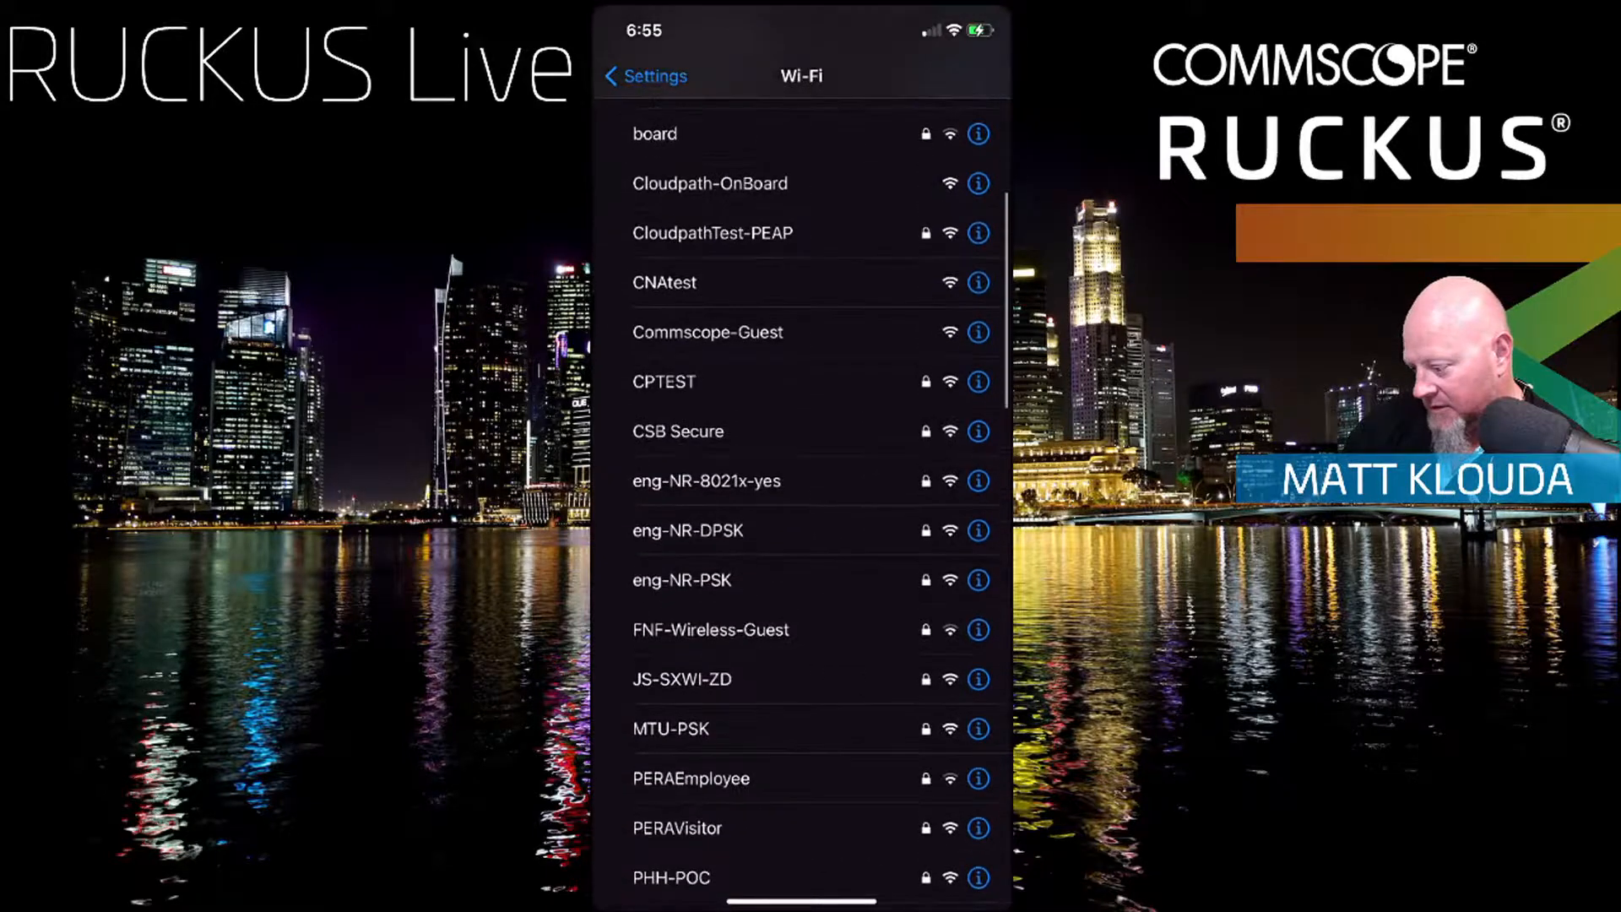
pyautogui.scroll(-5, 802, 506)
pyautogui.scroll(6, 803, 506)
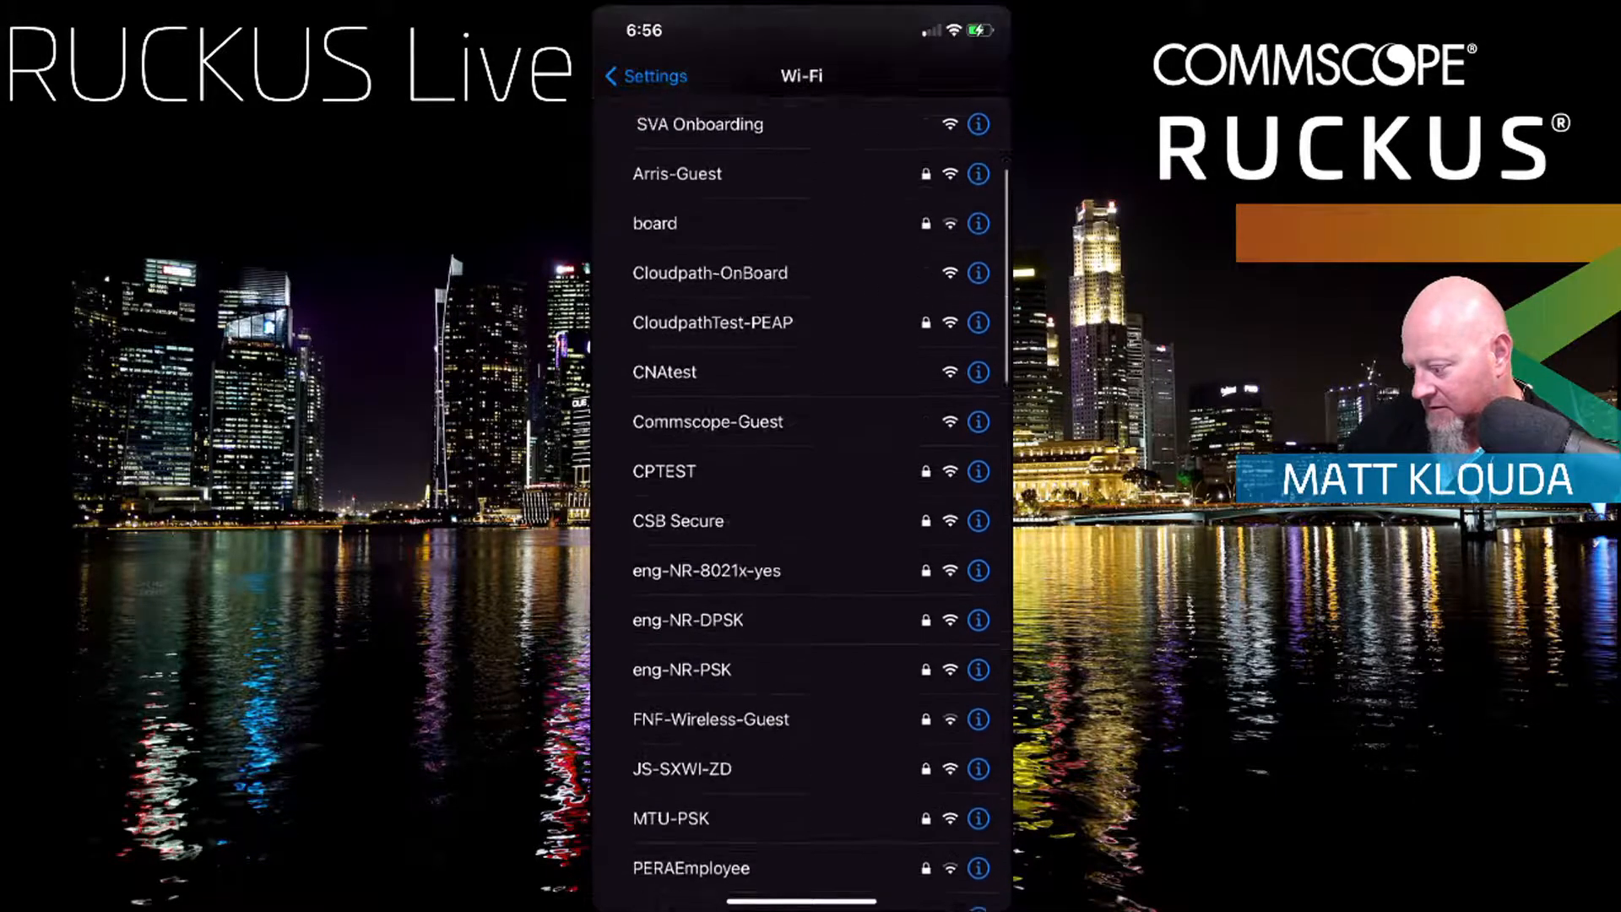
pyautogui.scroll(3, 802, 507)
pyautogui.scroll(-3, 802, 507)
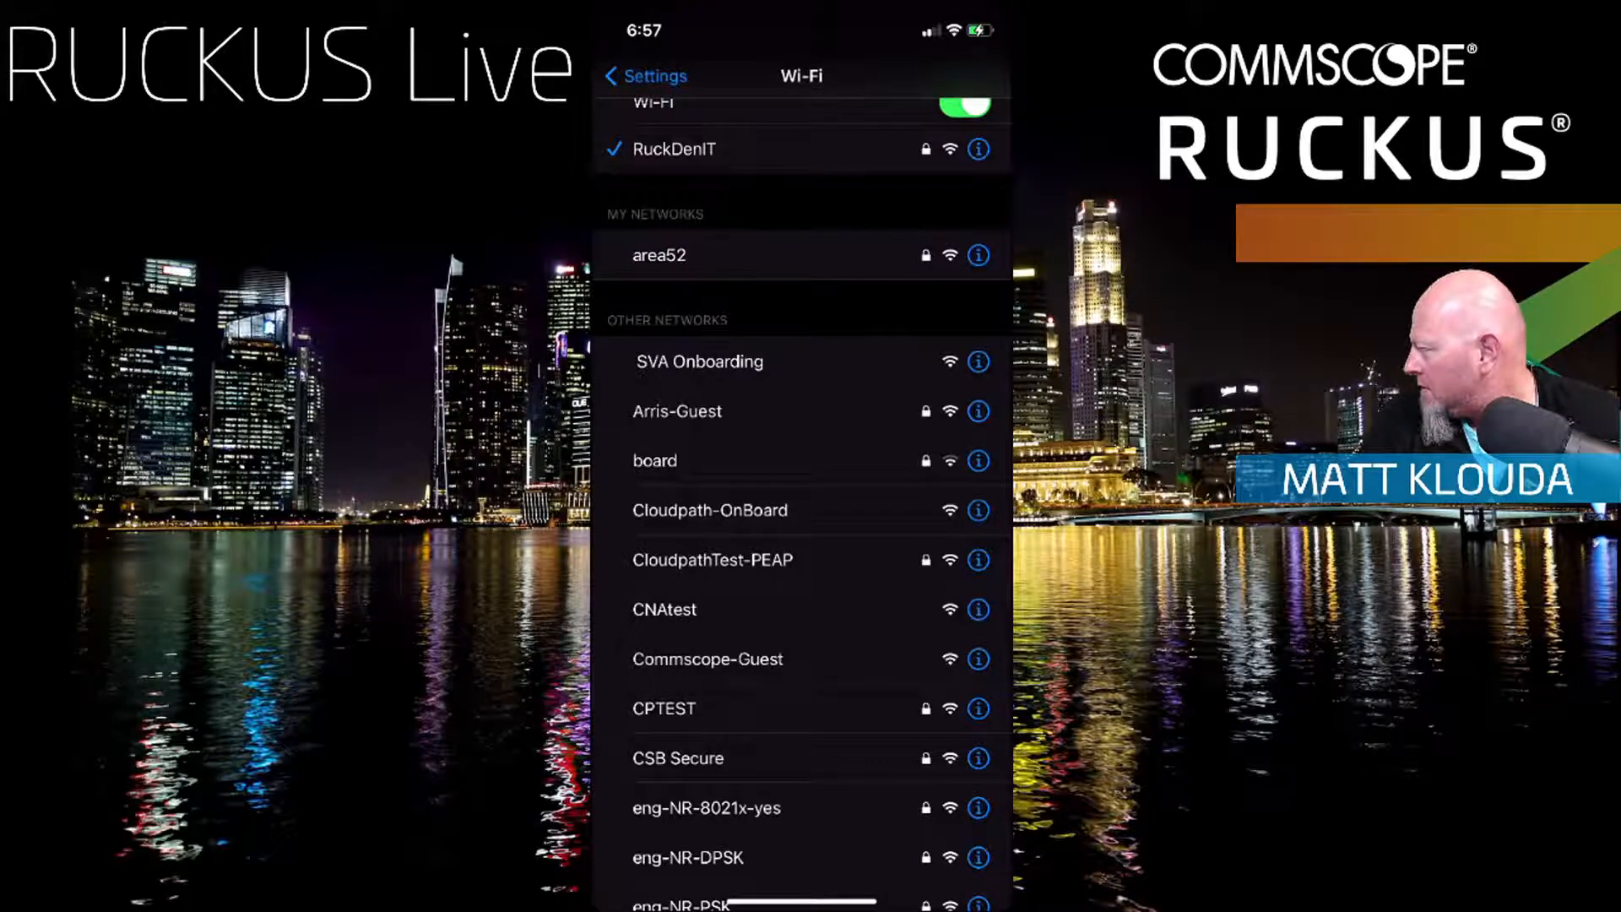
pyautogui.scroll(-3, 803, 507)
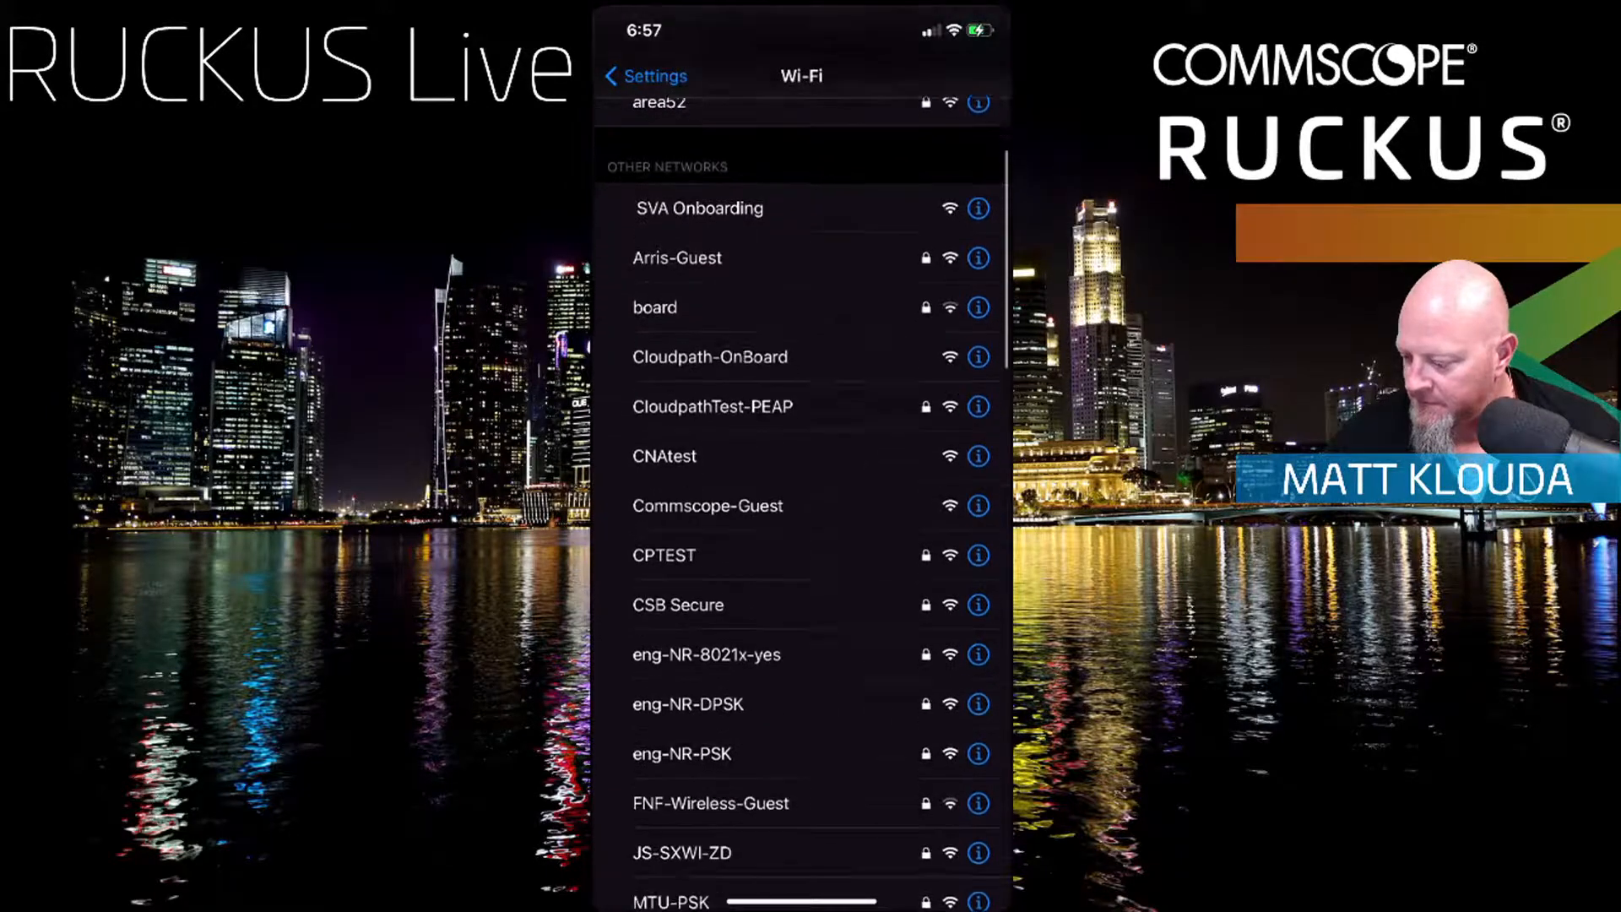
pyautogui.scroll(5, 802, 507)
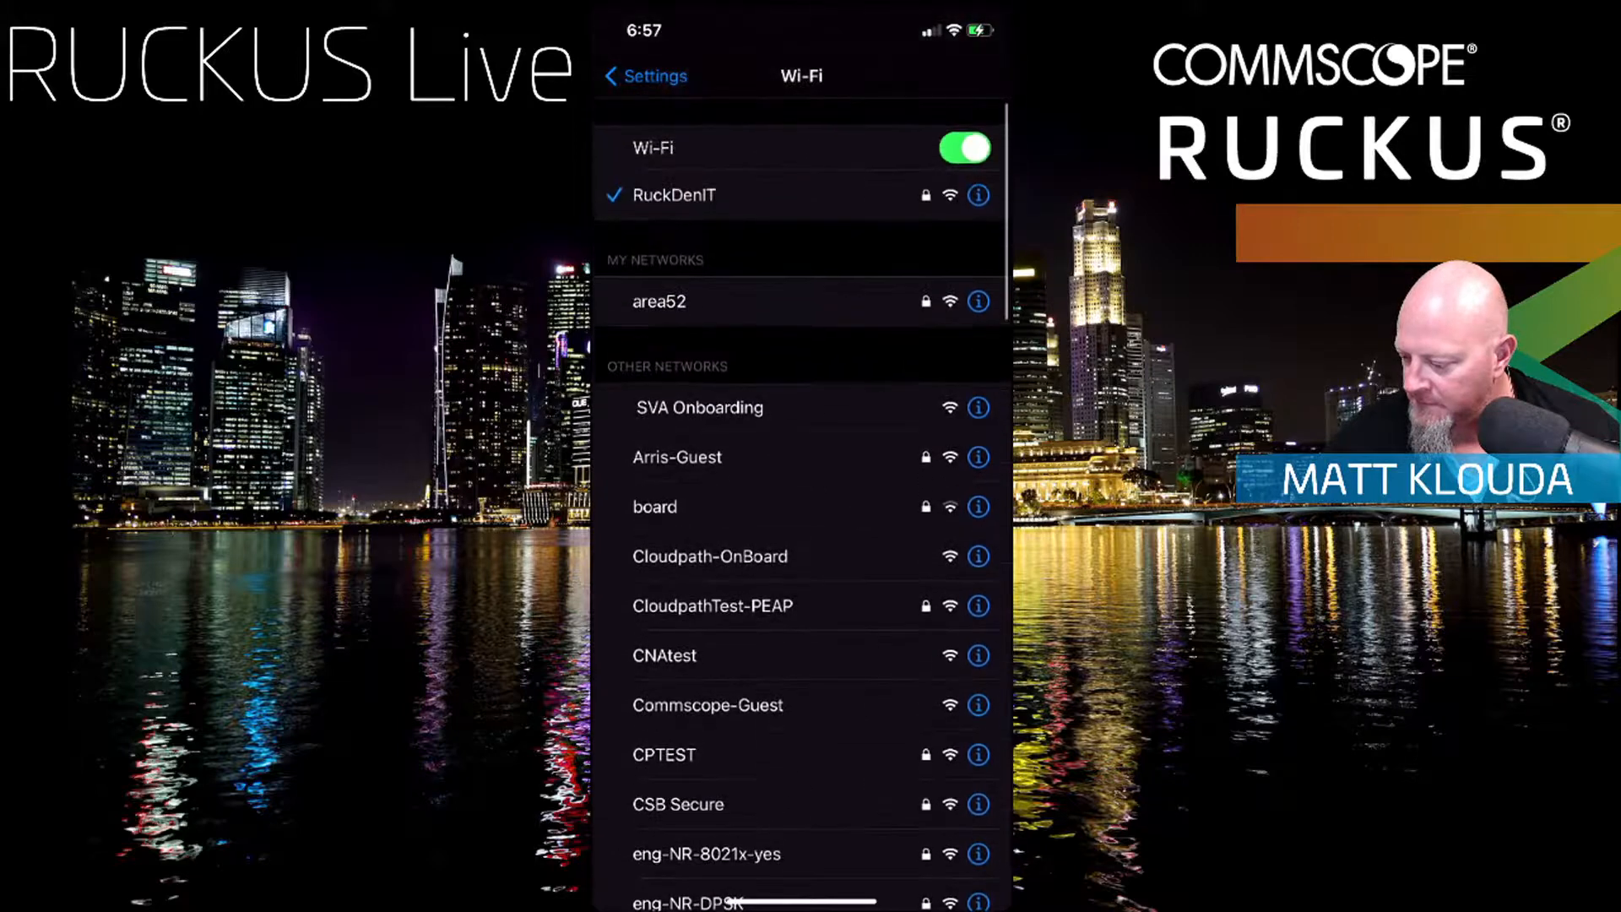
pyautogui.scroll(-3, 802, 507)
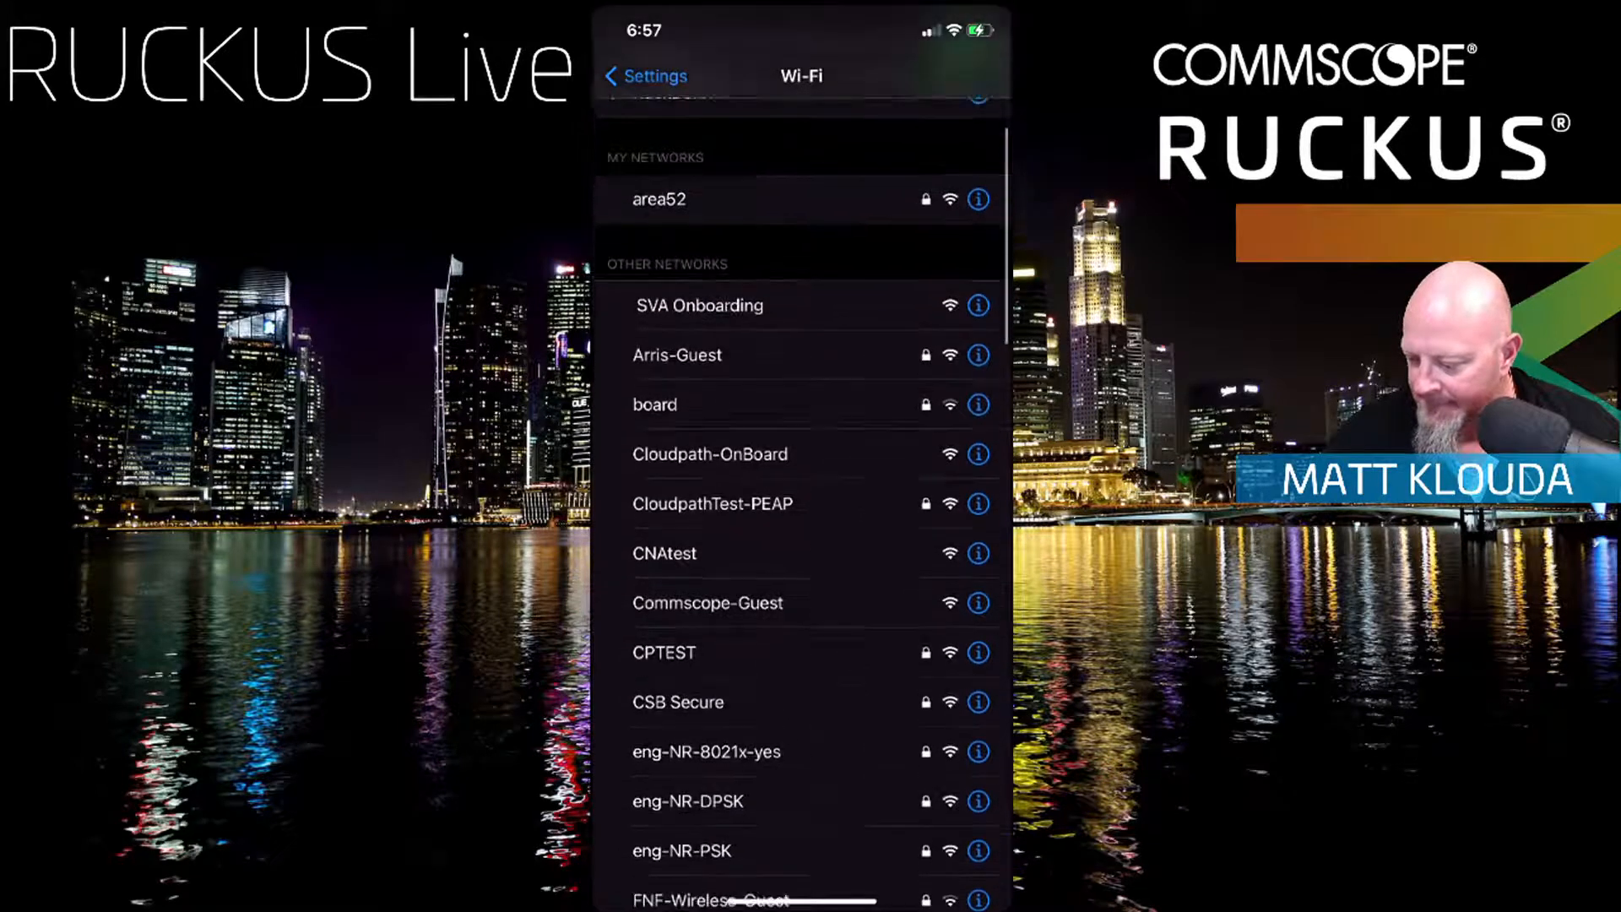
pyautogui.click(647, 76)
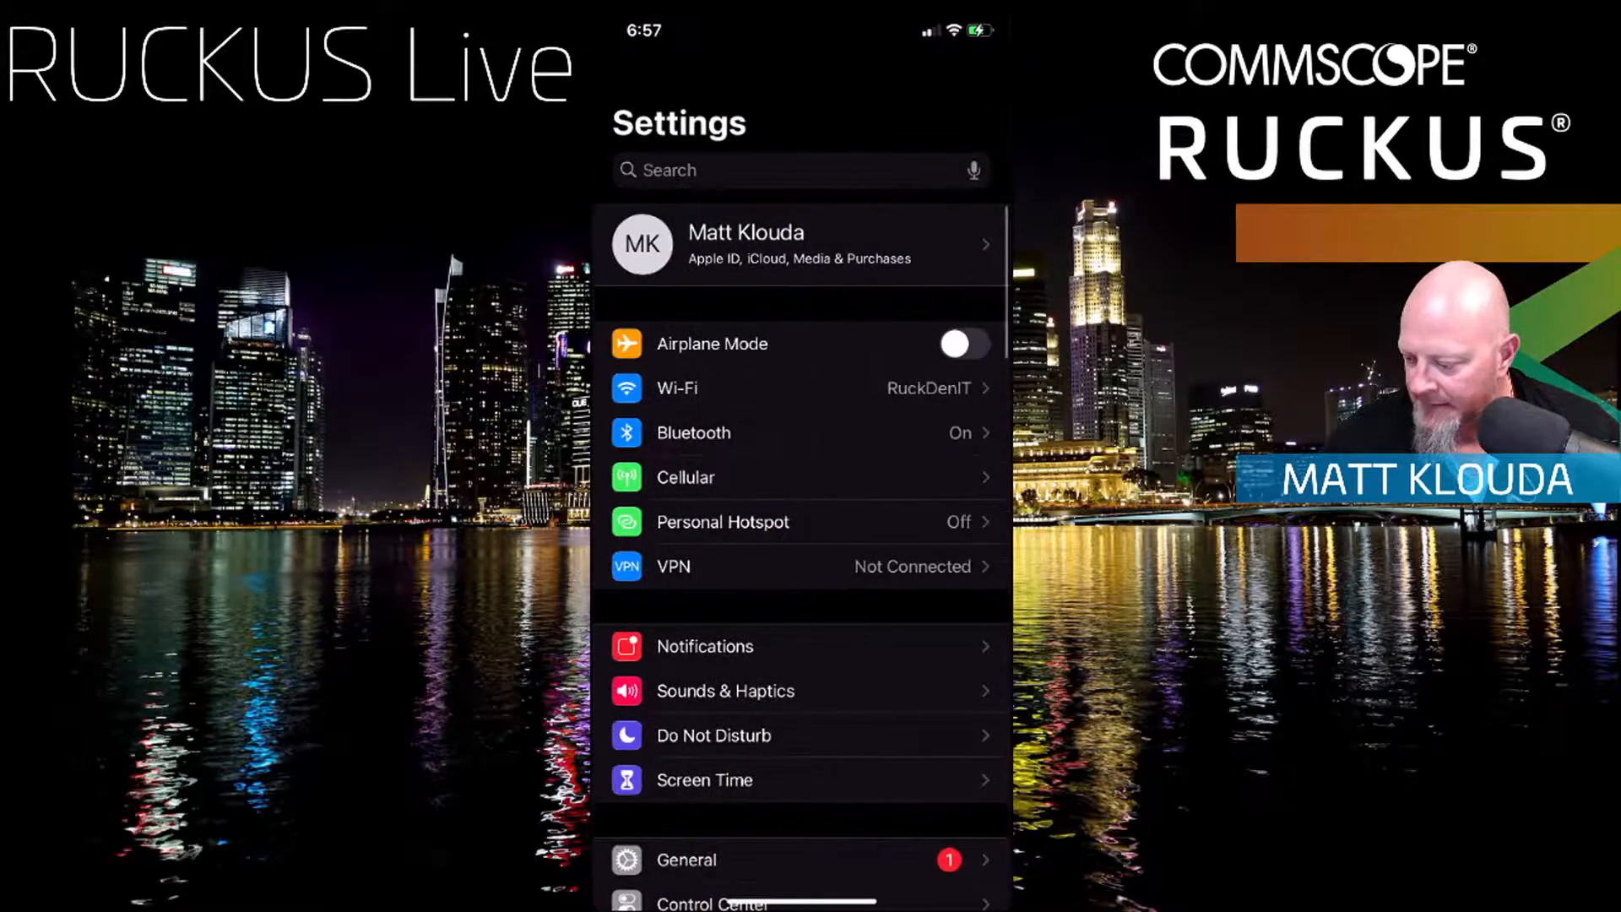
pyautogui.click(802, 388)
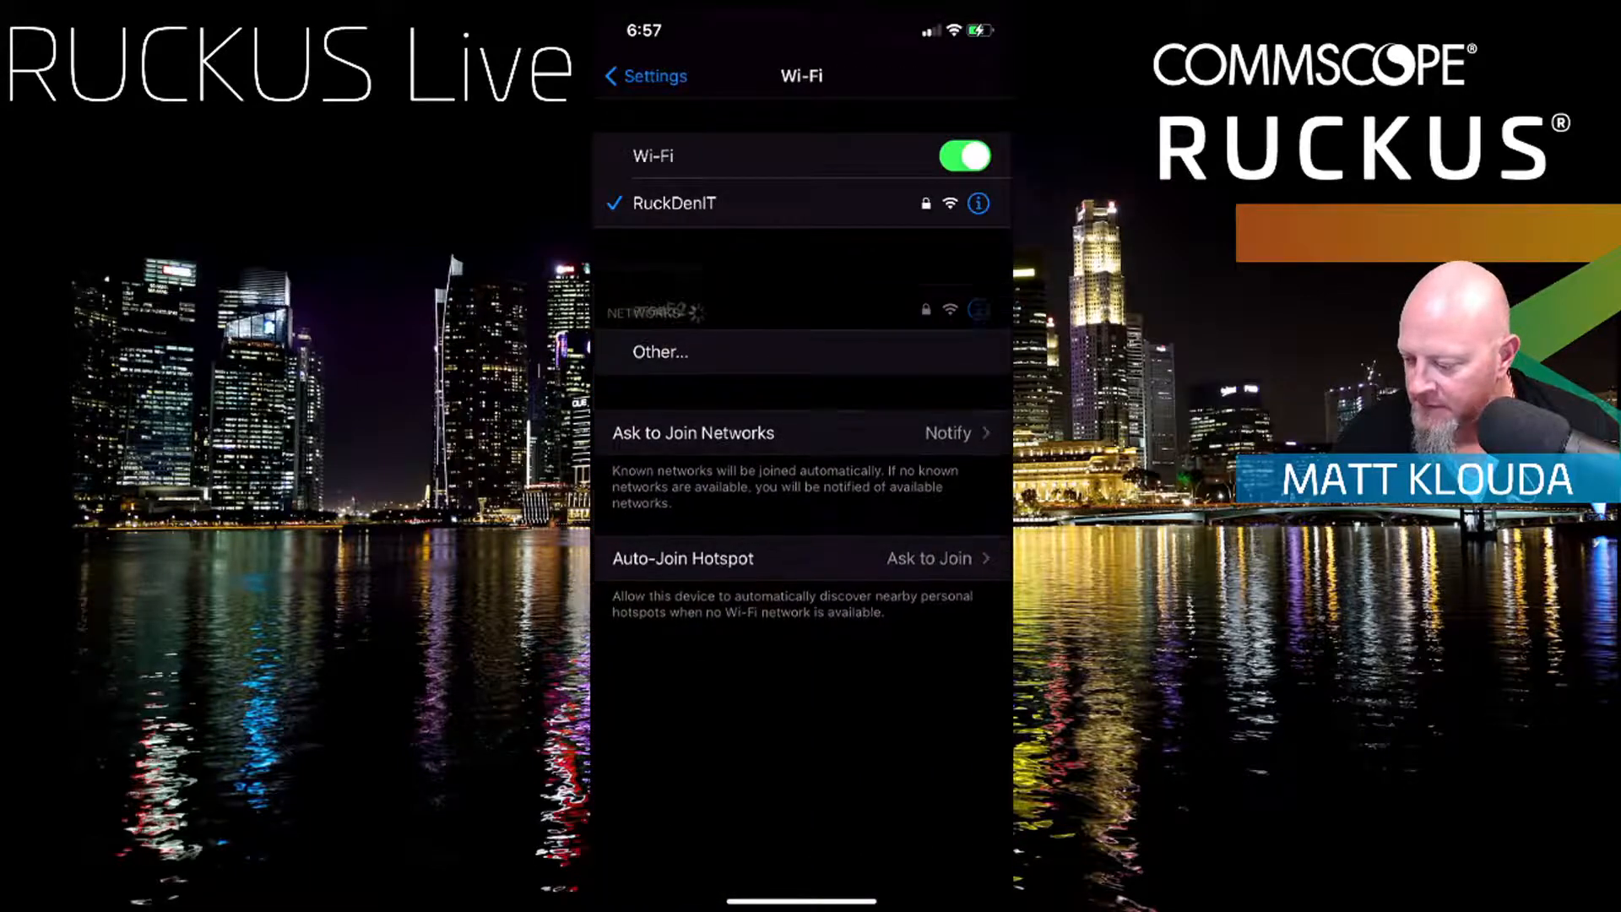
pyautogui.scroll(-2, 802, 507)
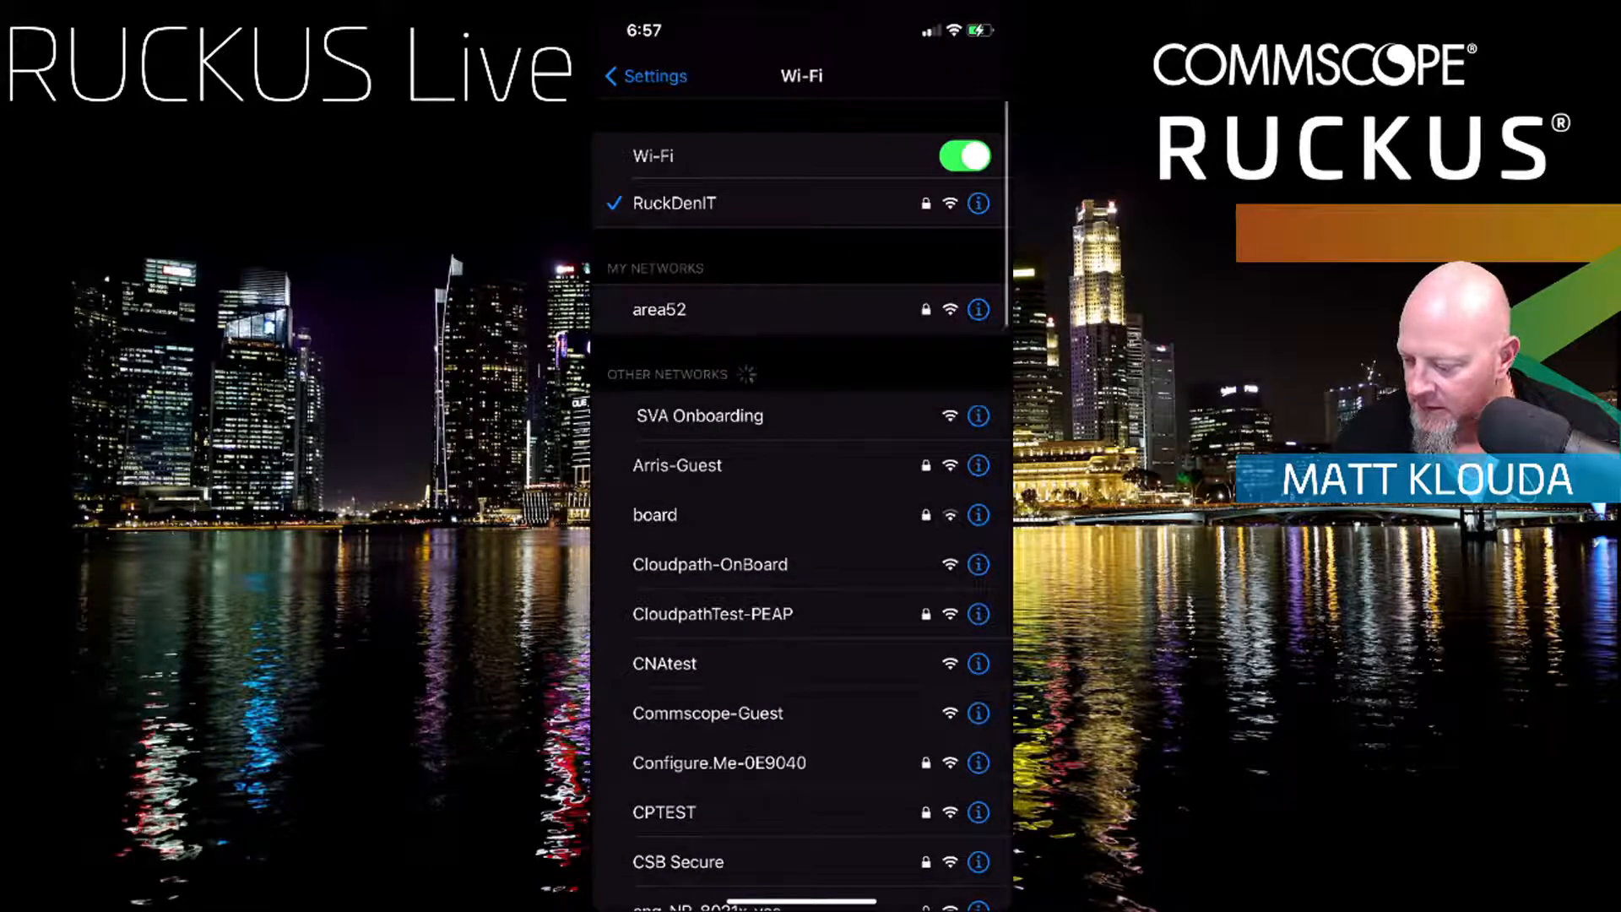
# Step: Join Configure.Me-0E9040 with the pasted serial-number password, retrying after the Unable to join alert
pyautogui.click(719, 642)
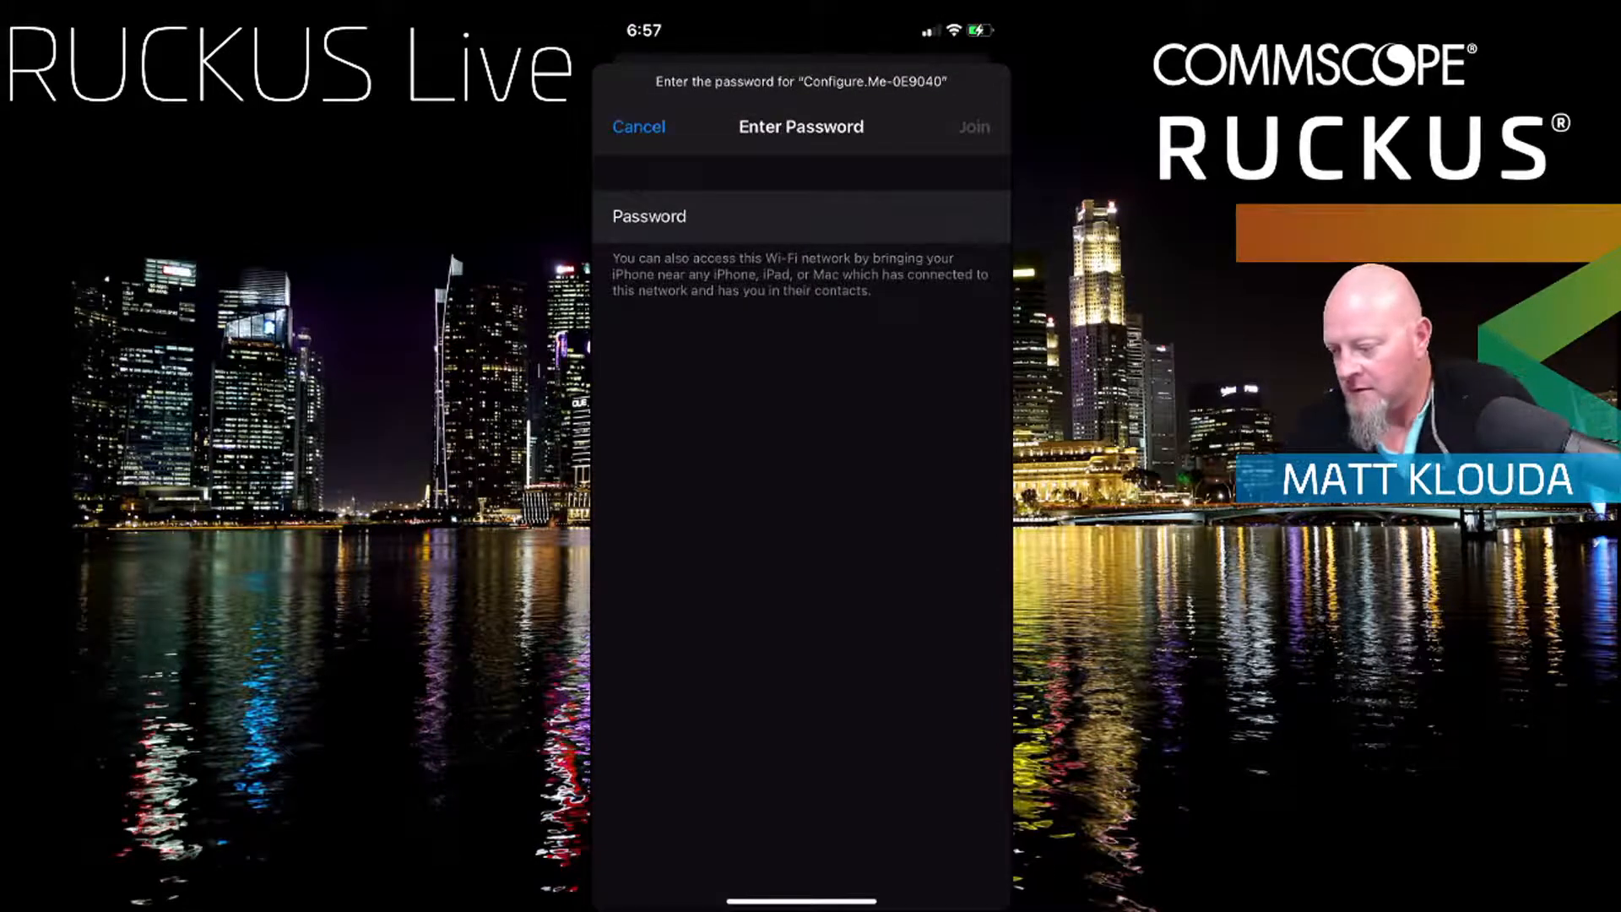
pyautogui.click(709, 217)
pyautogui.click(709, 170)
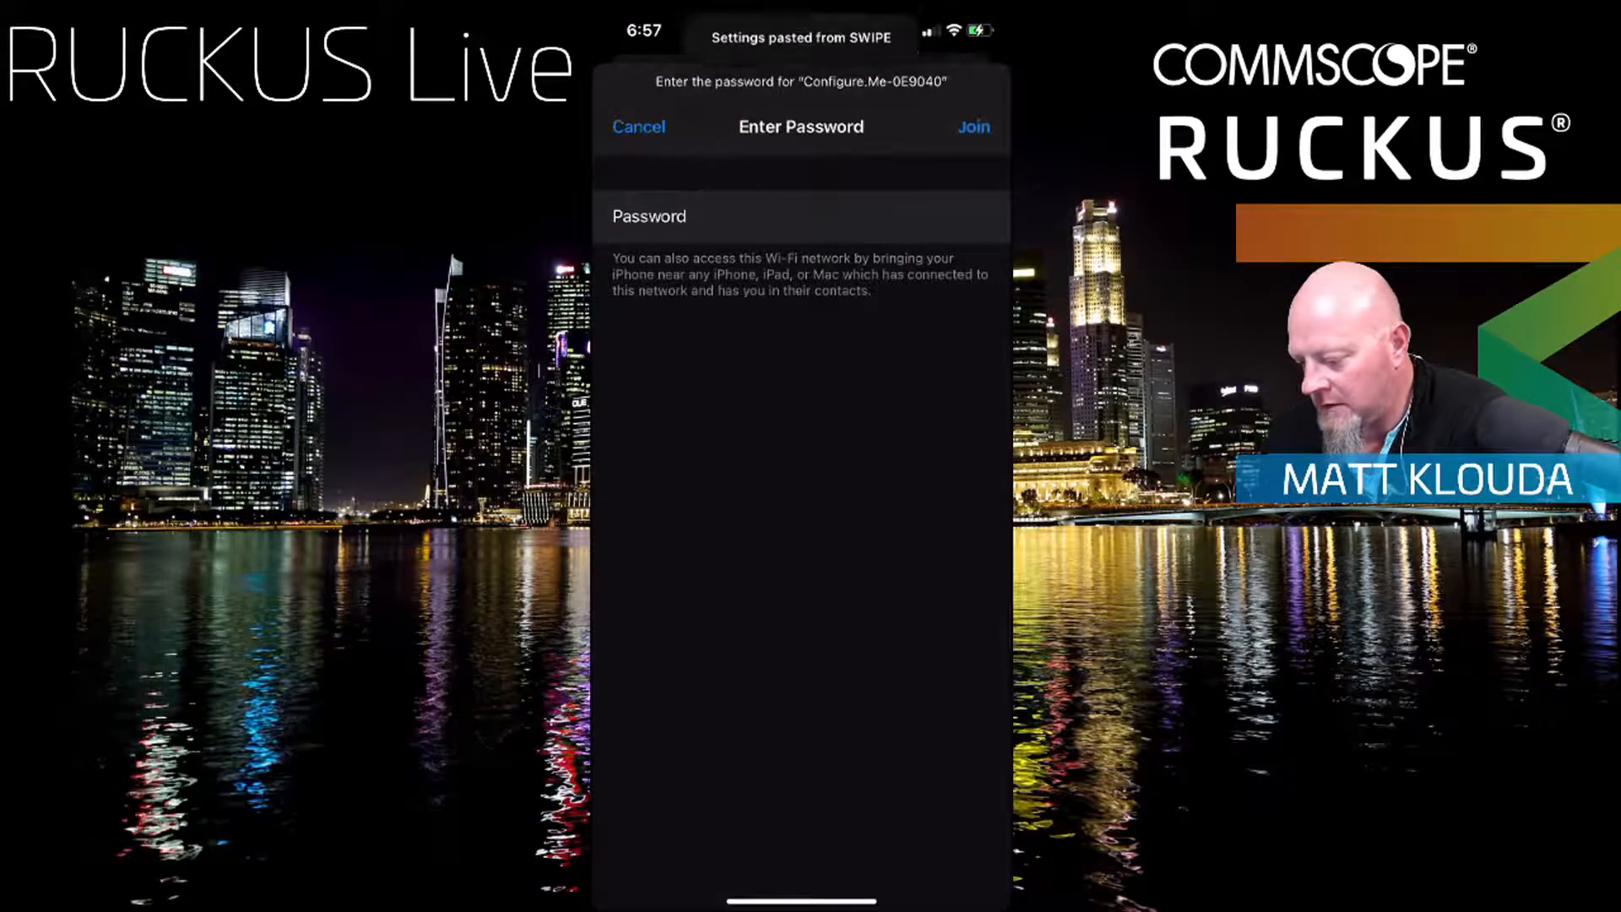
pyautogui.click(973, 127)
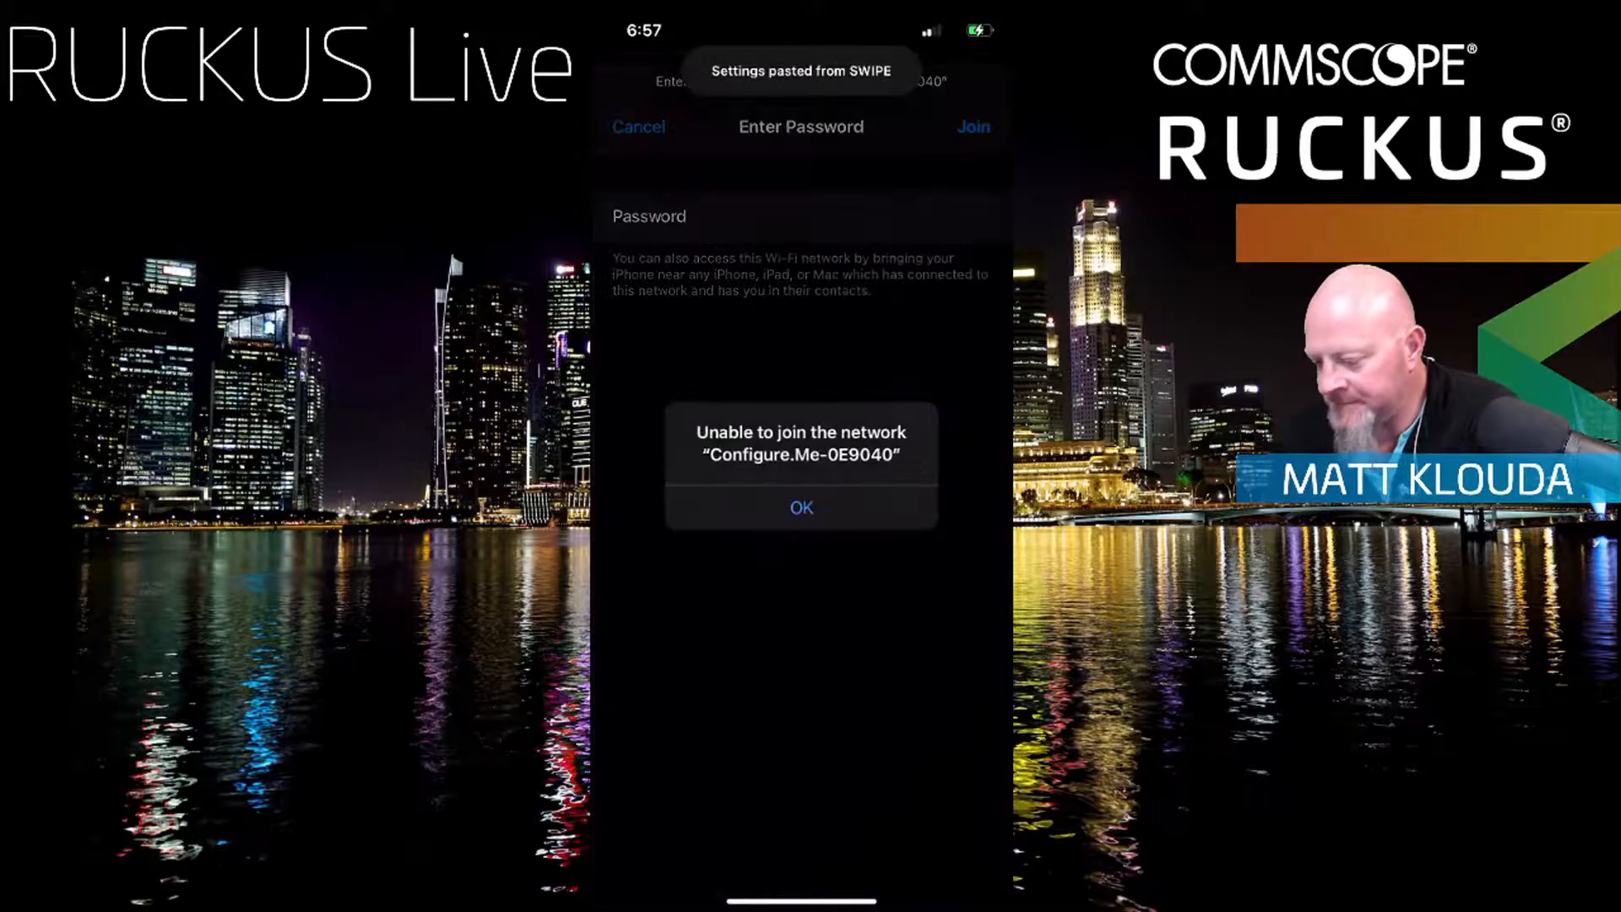
pyautogui.click(802, 507)
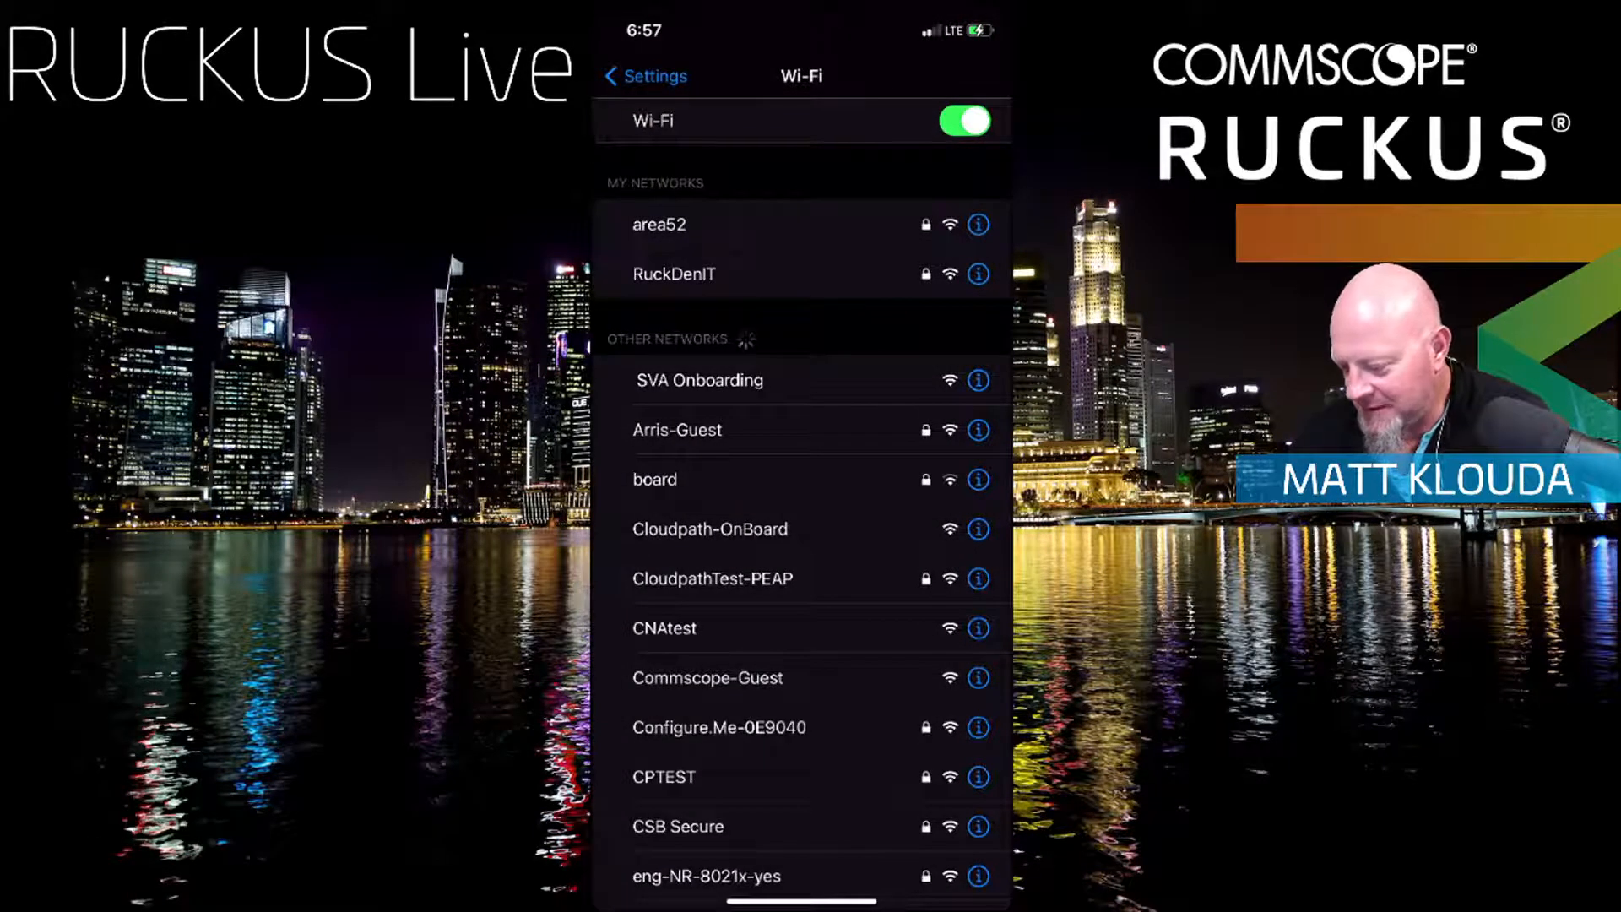
pyautogui.click(719, 727)
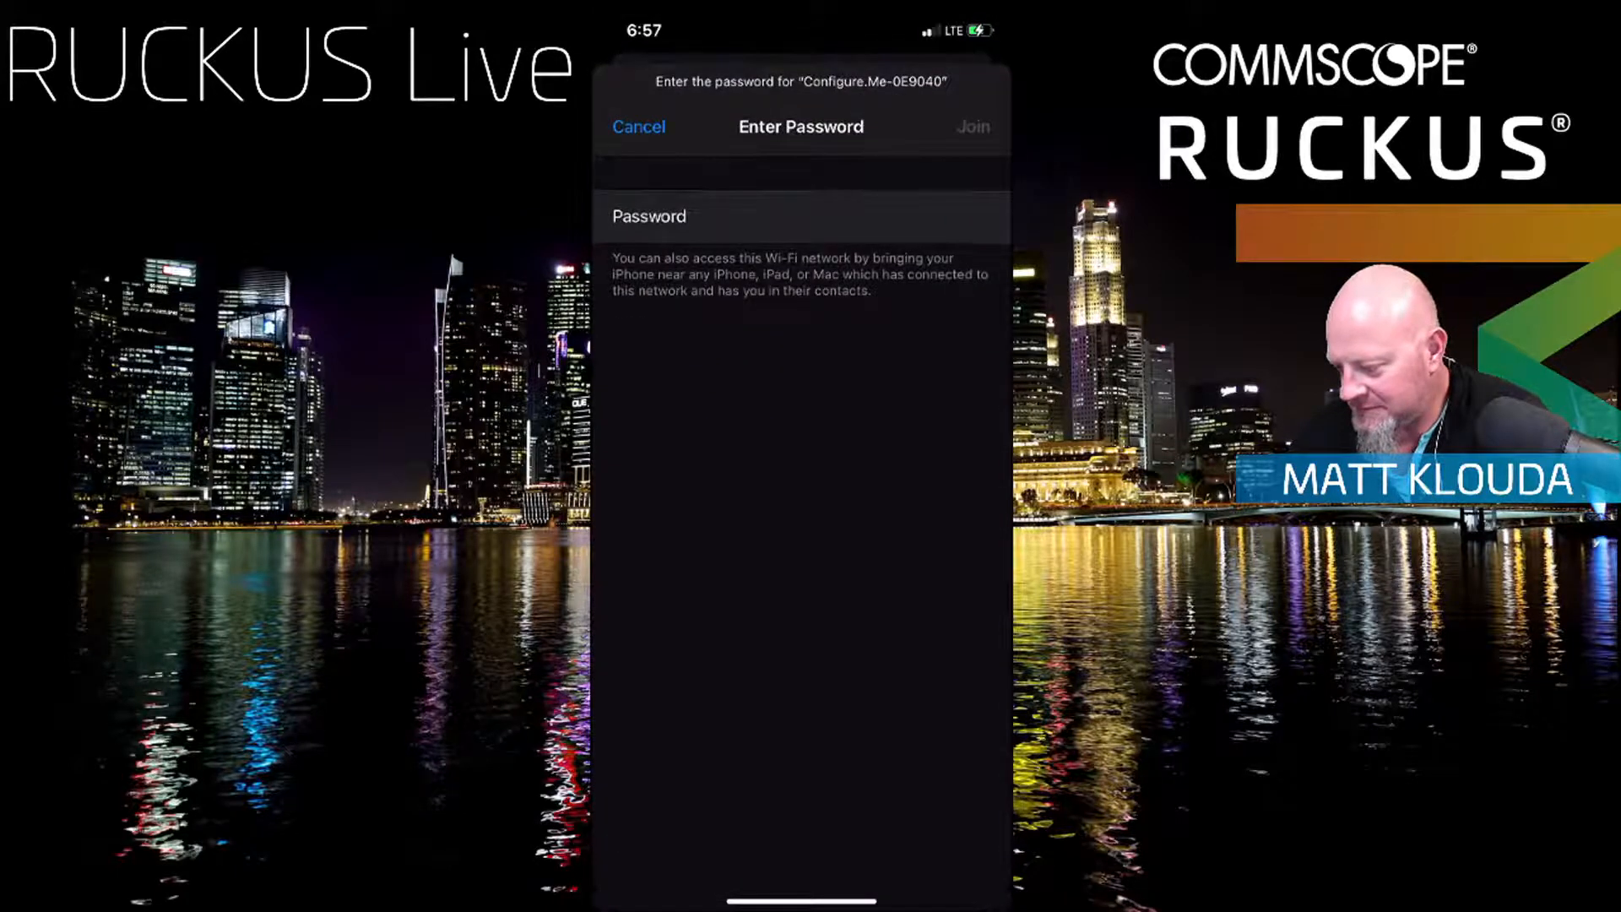
pyautogui.click(708, 217)
pyautogui.click(707, 169)
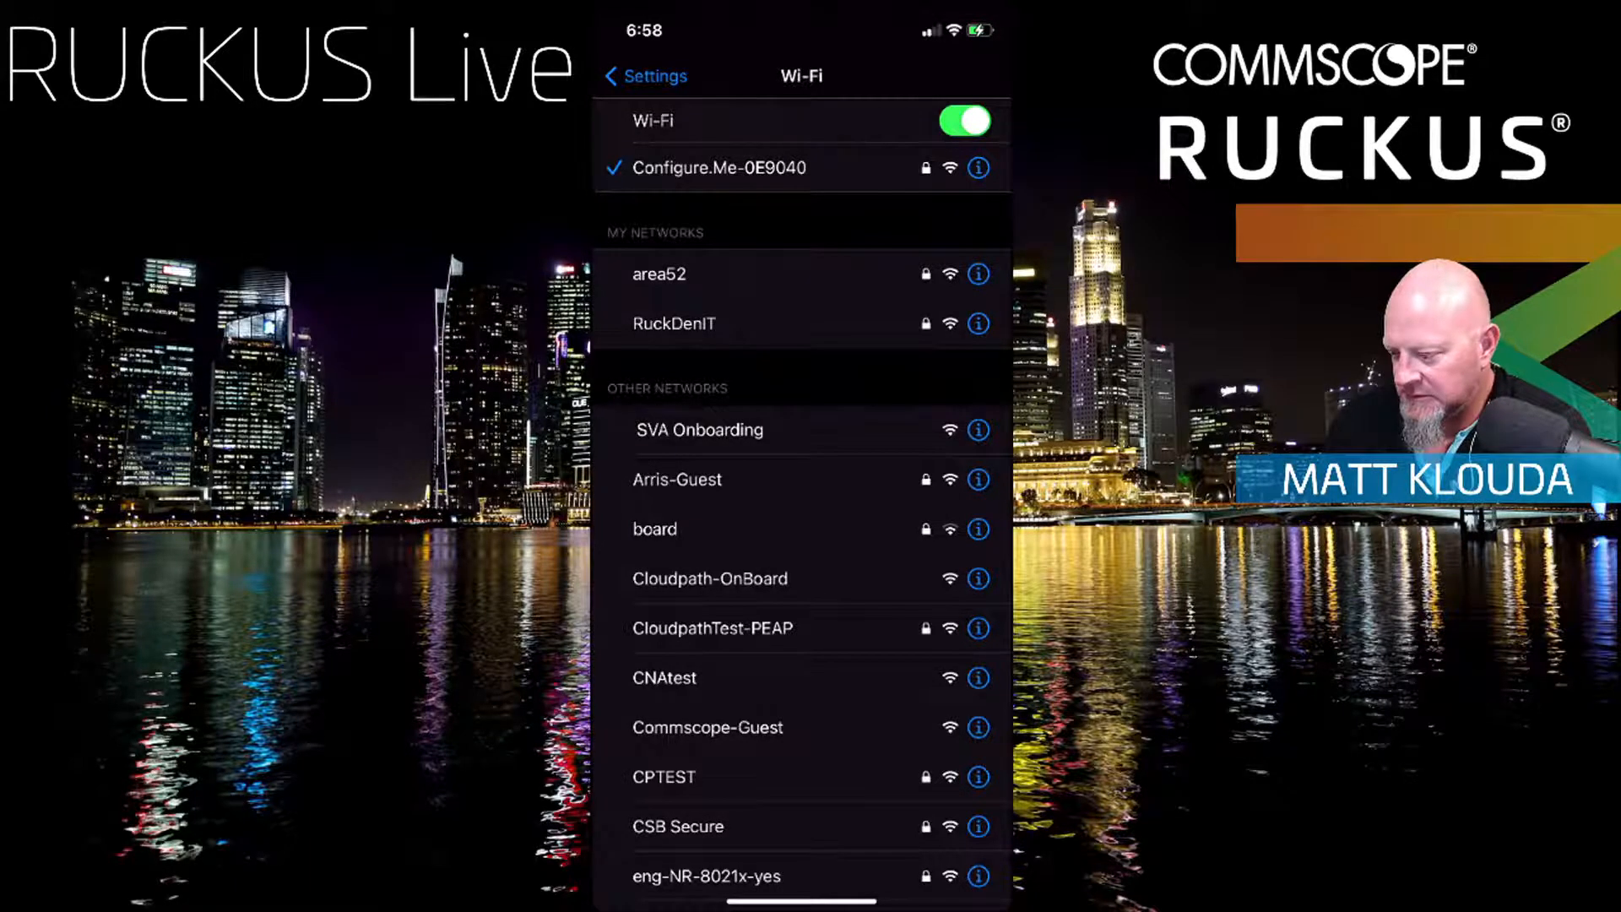
# Step: Attempt the admin login to controller 192.168.94.94 in SWIPE and dismiss the Unreachable alert
pyautogui.moveTo(735, 902); pyautogui.dragTo(945, 901)
pyautogui.click(813, 659)
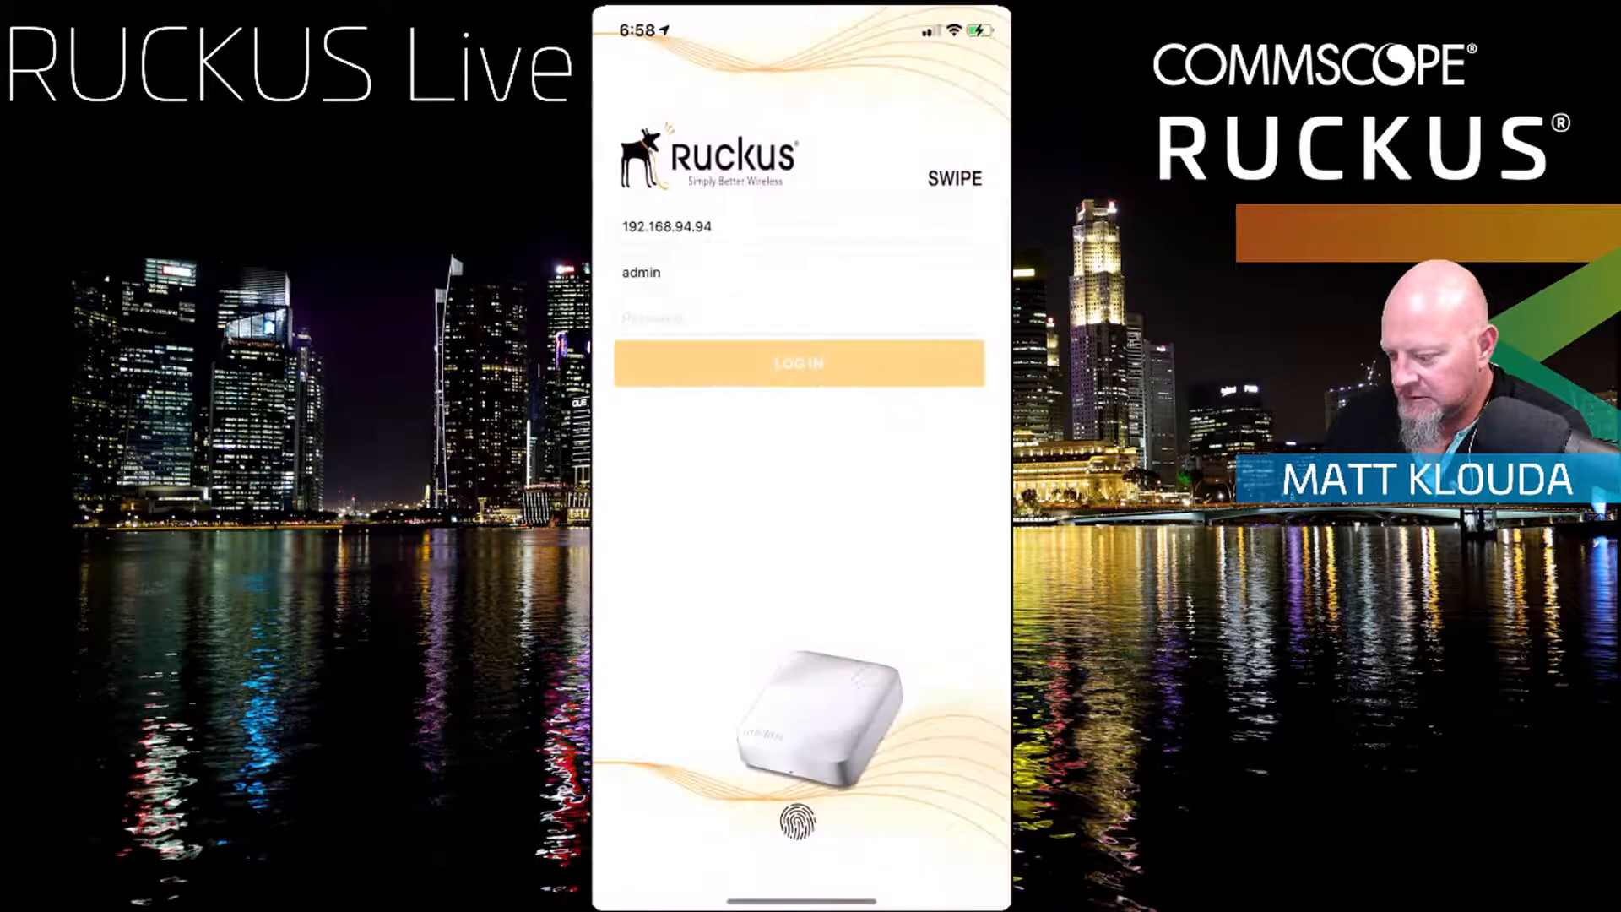
pyautogui.click(799, 319)
pyautogui.write('*')
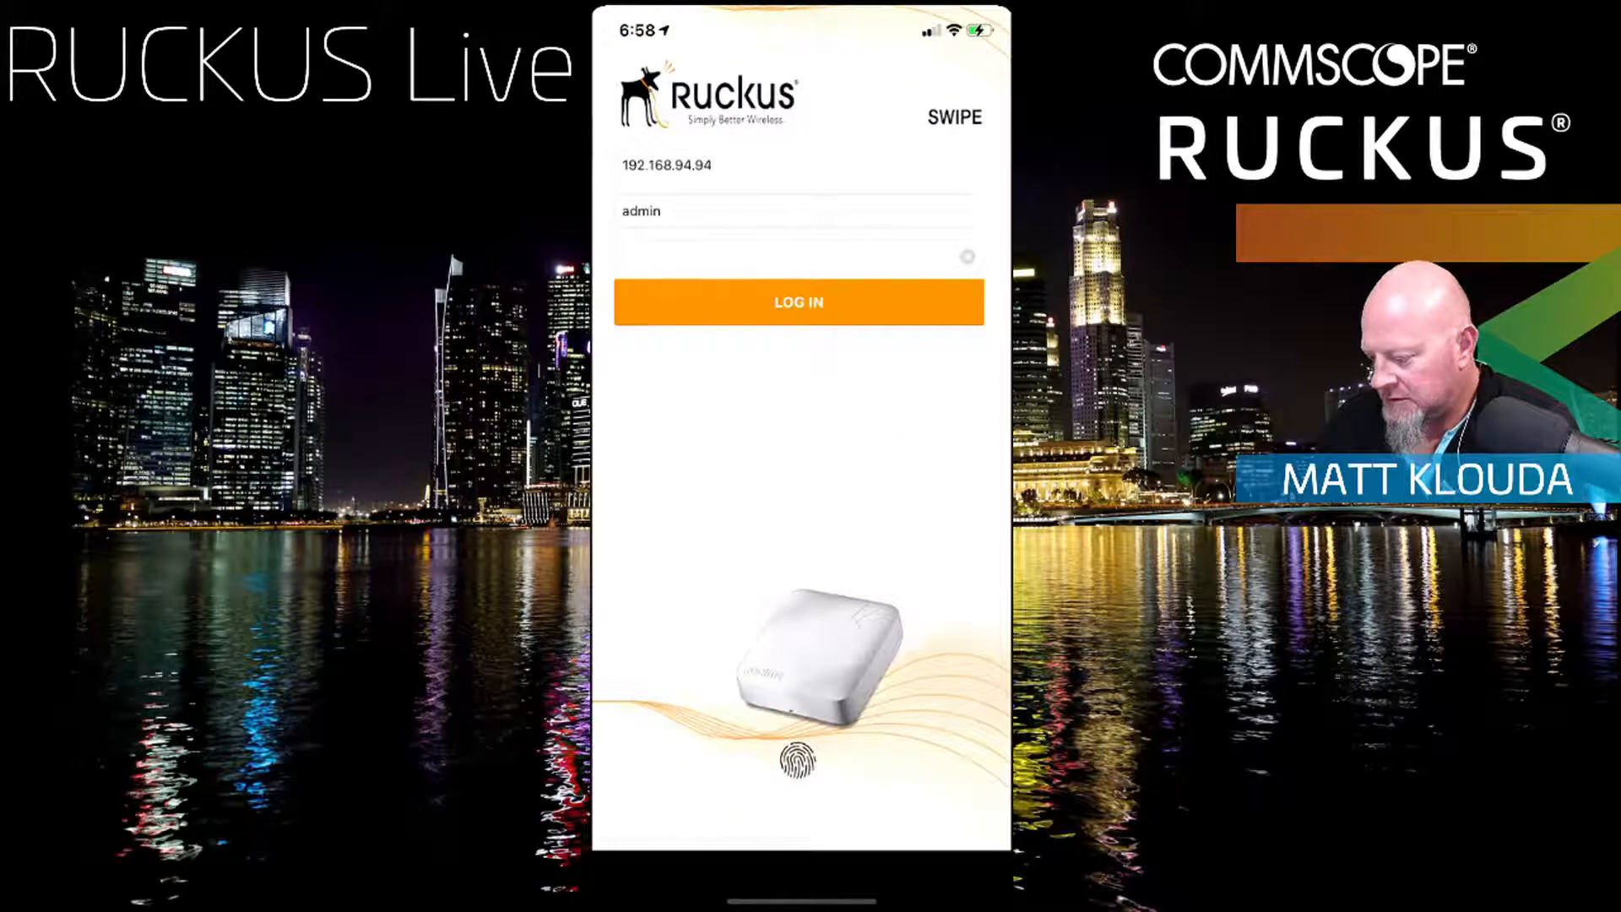
pyautogui.click(799, 301)
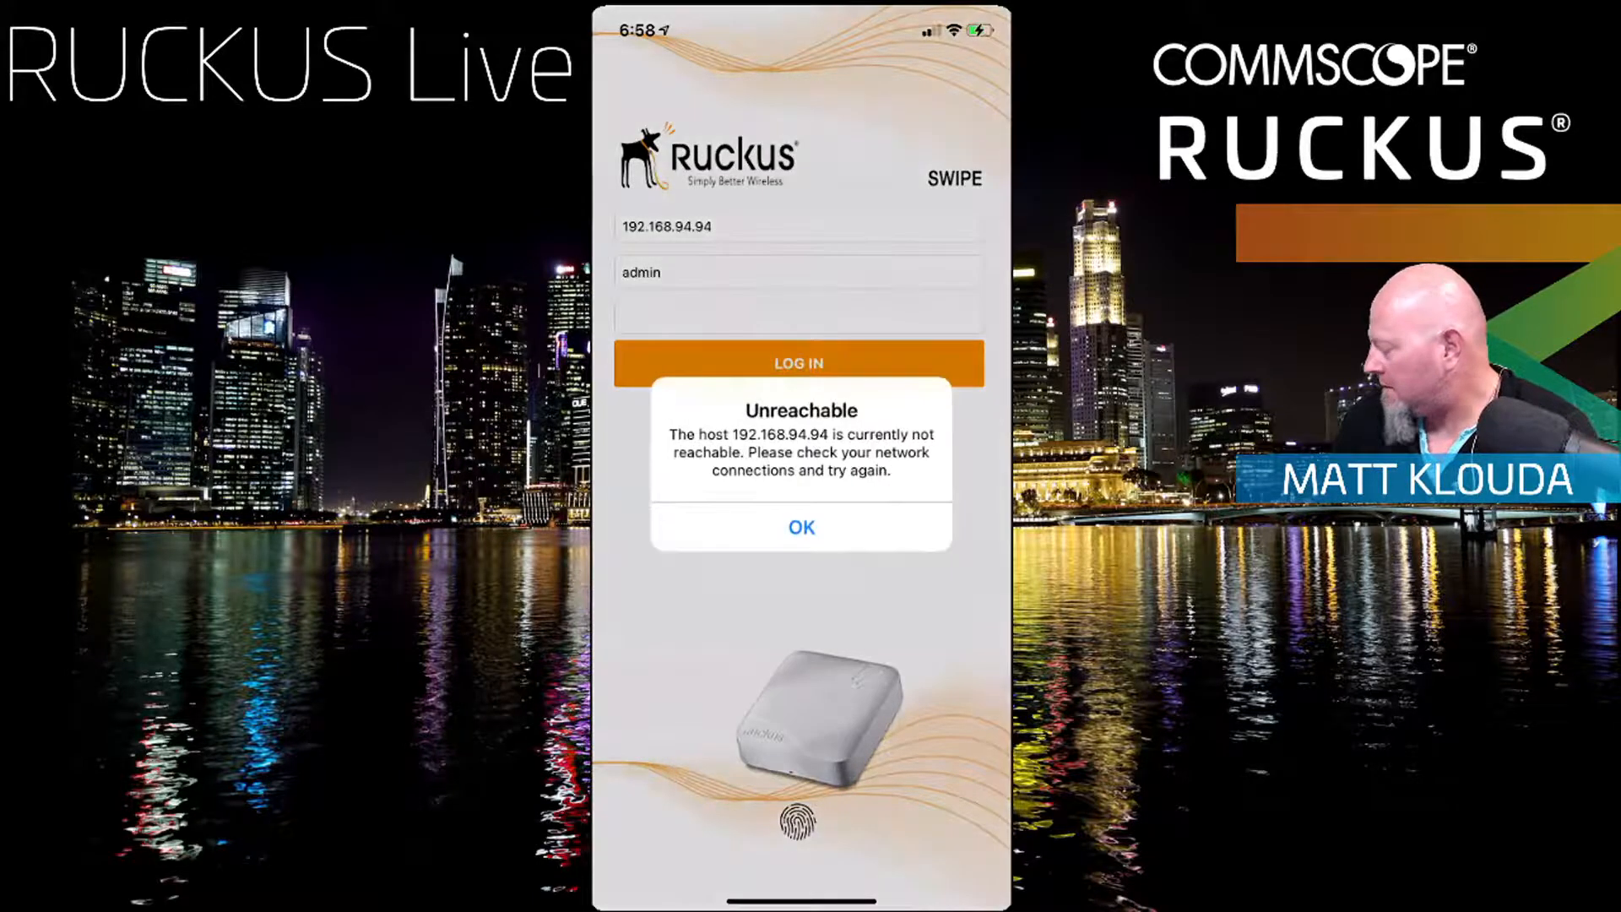
pyautogui.click(801, 527)
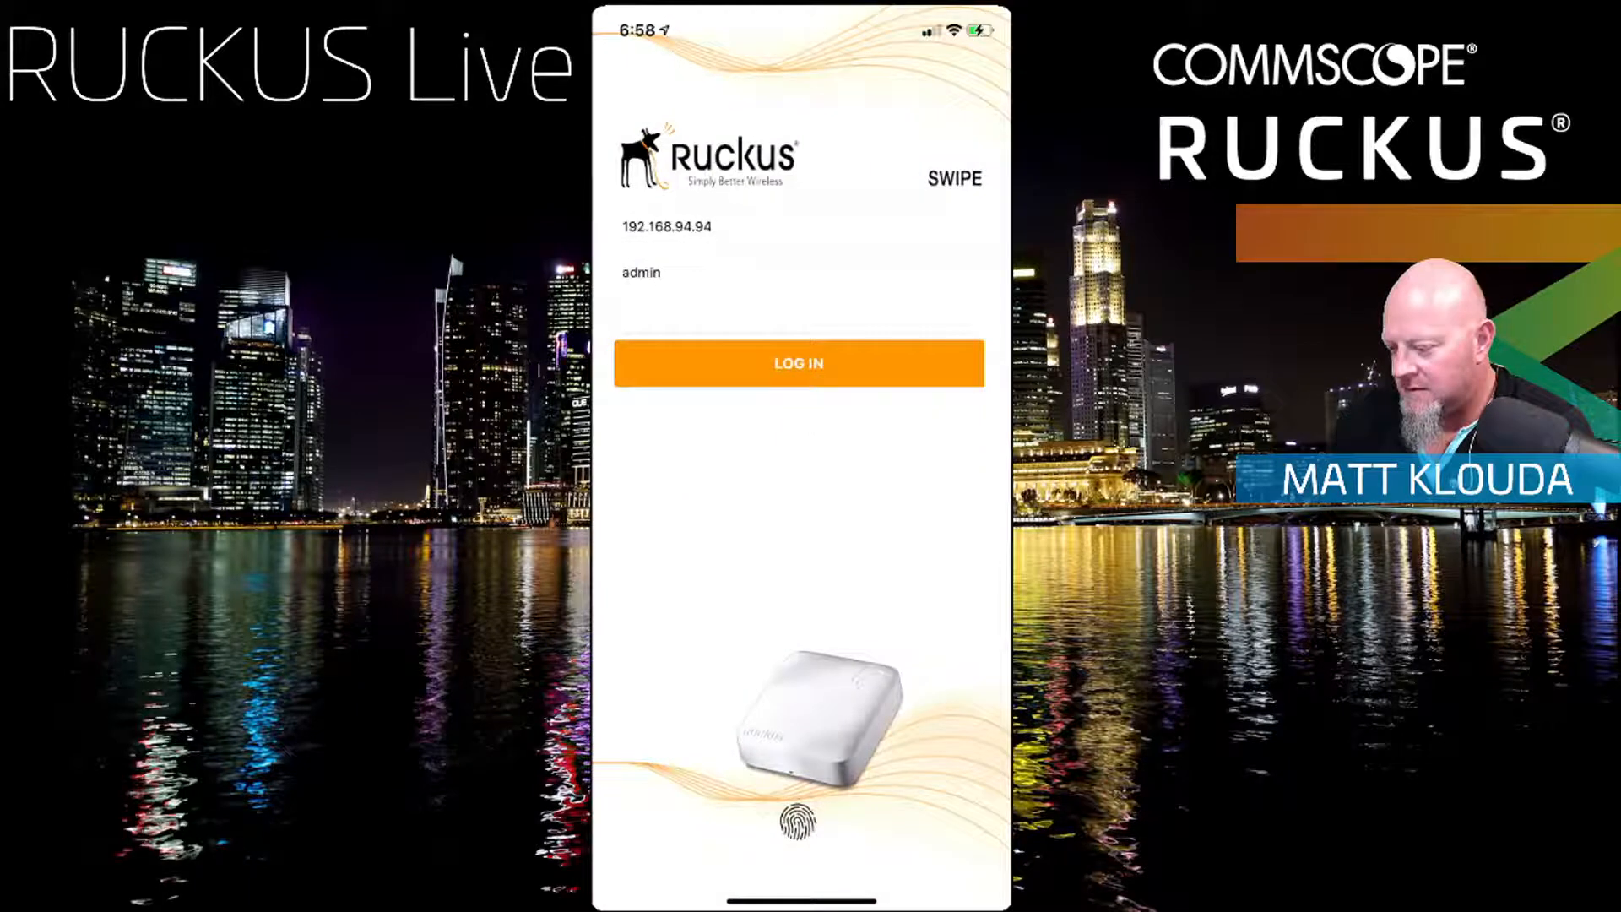
pyautogui.moveTo(959, 26); pyautogui.dragTo(958, 270)
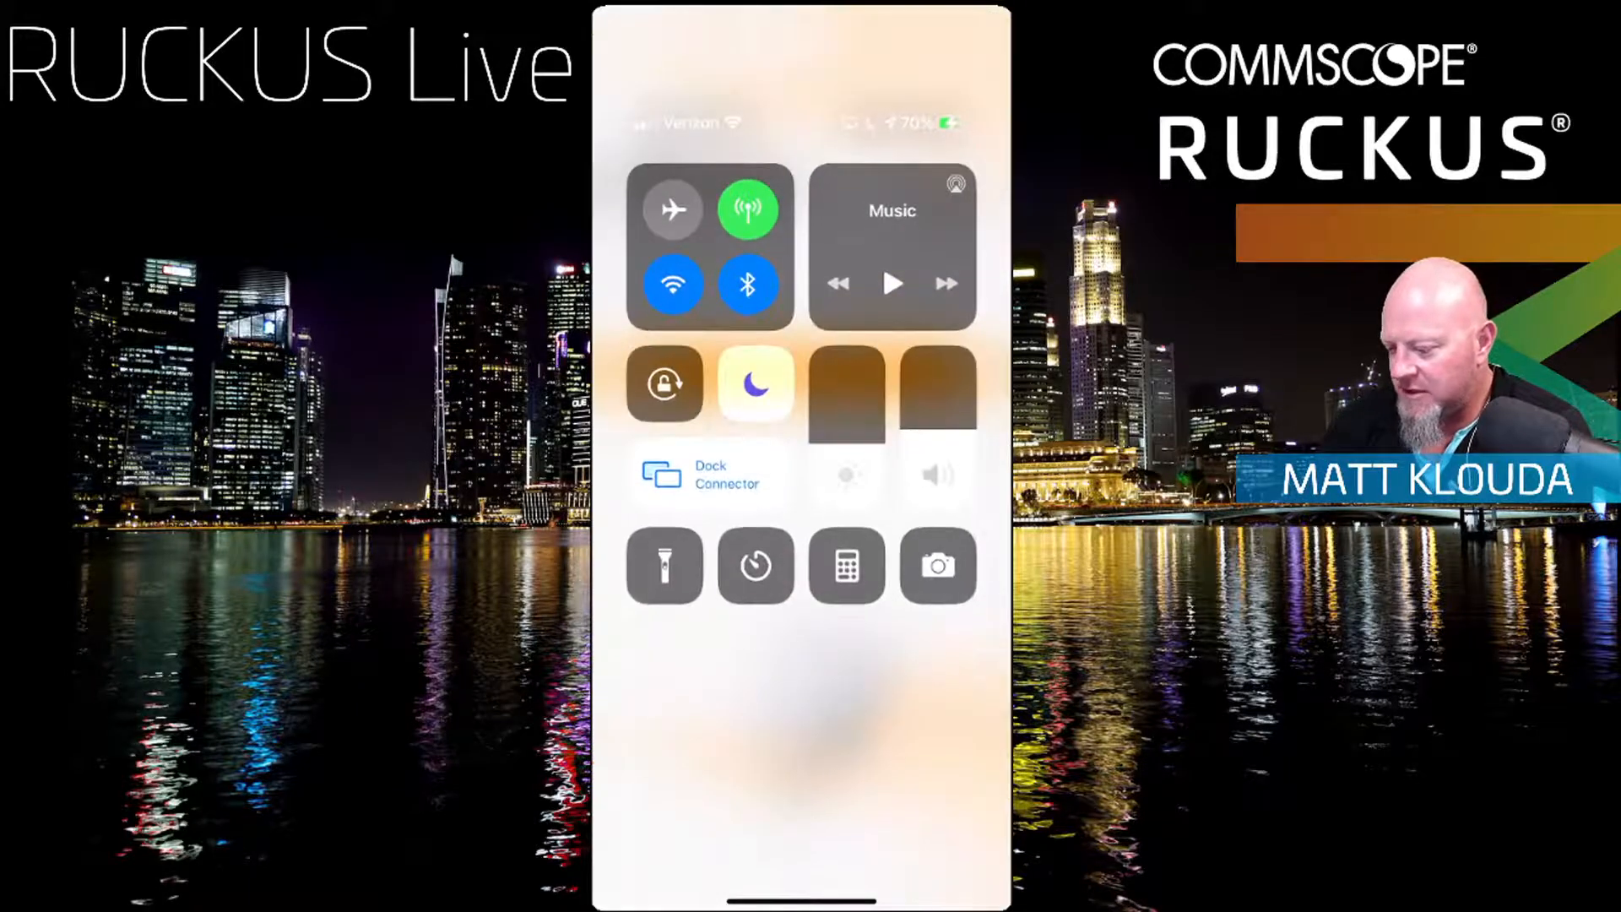
# Step: Switch the iPhone's Wi-Fi back to RuckDenIT from Control Center's network list
pyautogui.click(710, 246)
pyautogui.click(717, 439)
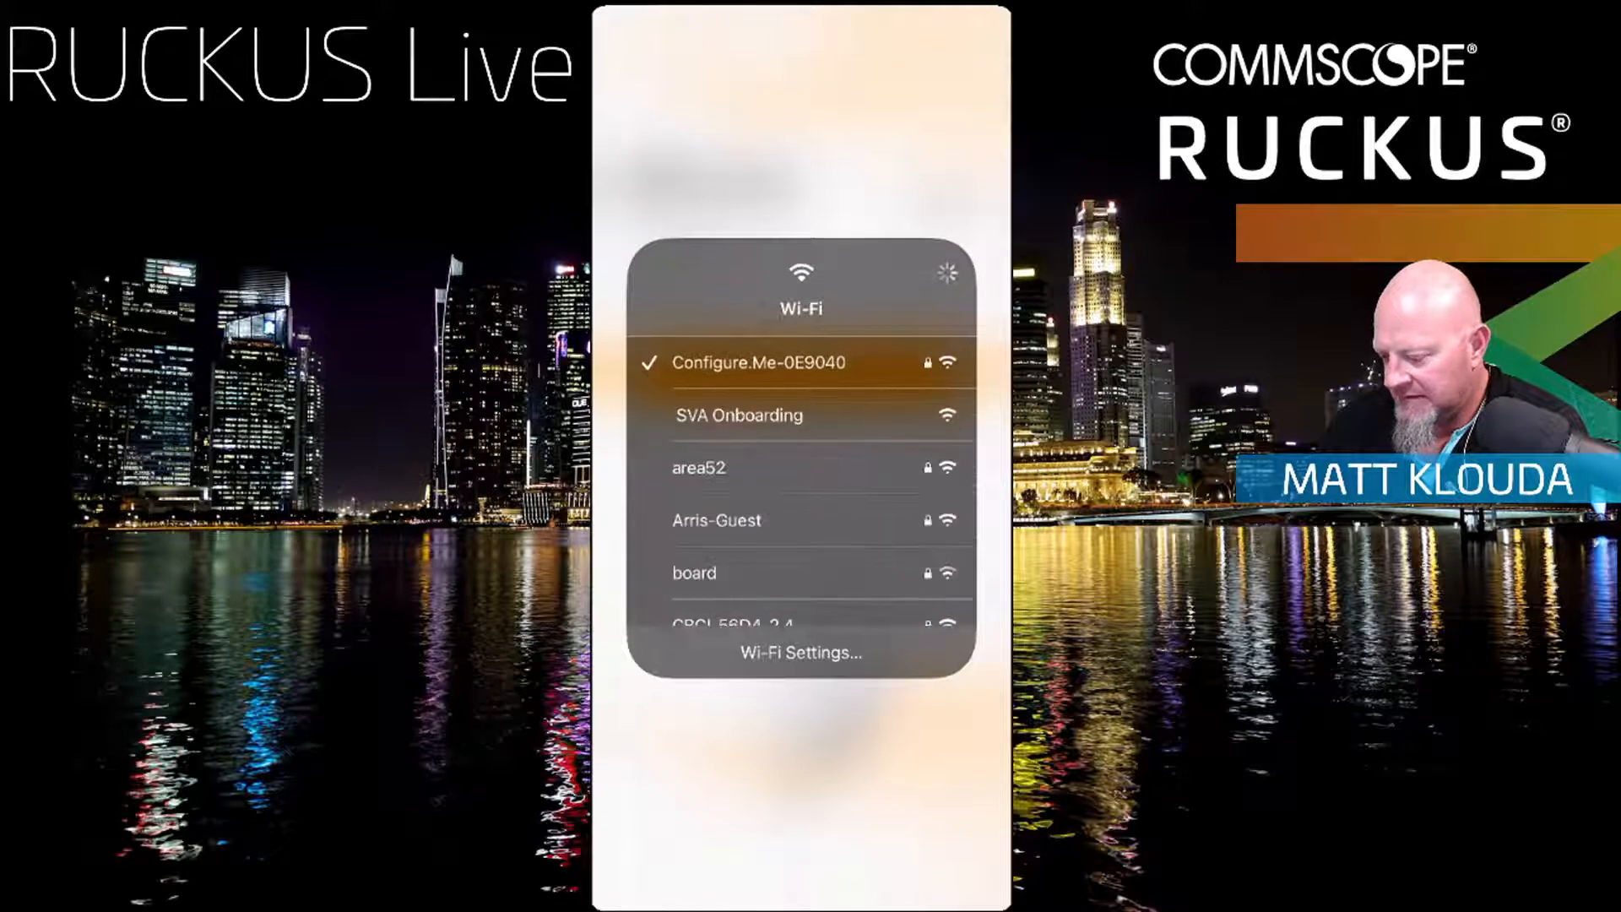
pyautogui.scroll(-3, 802, 490)
pyautogui.scroll(-10, 801, 490)
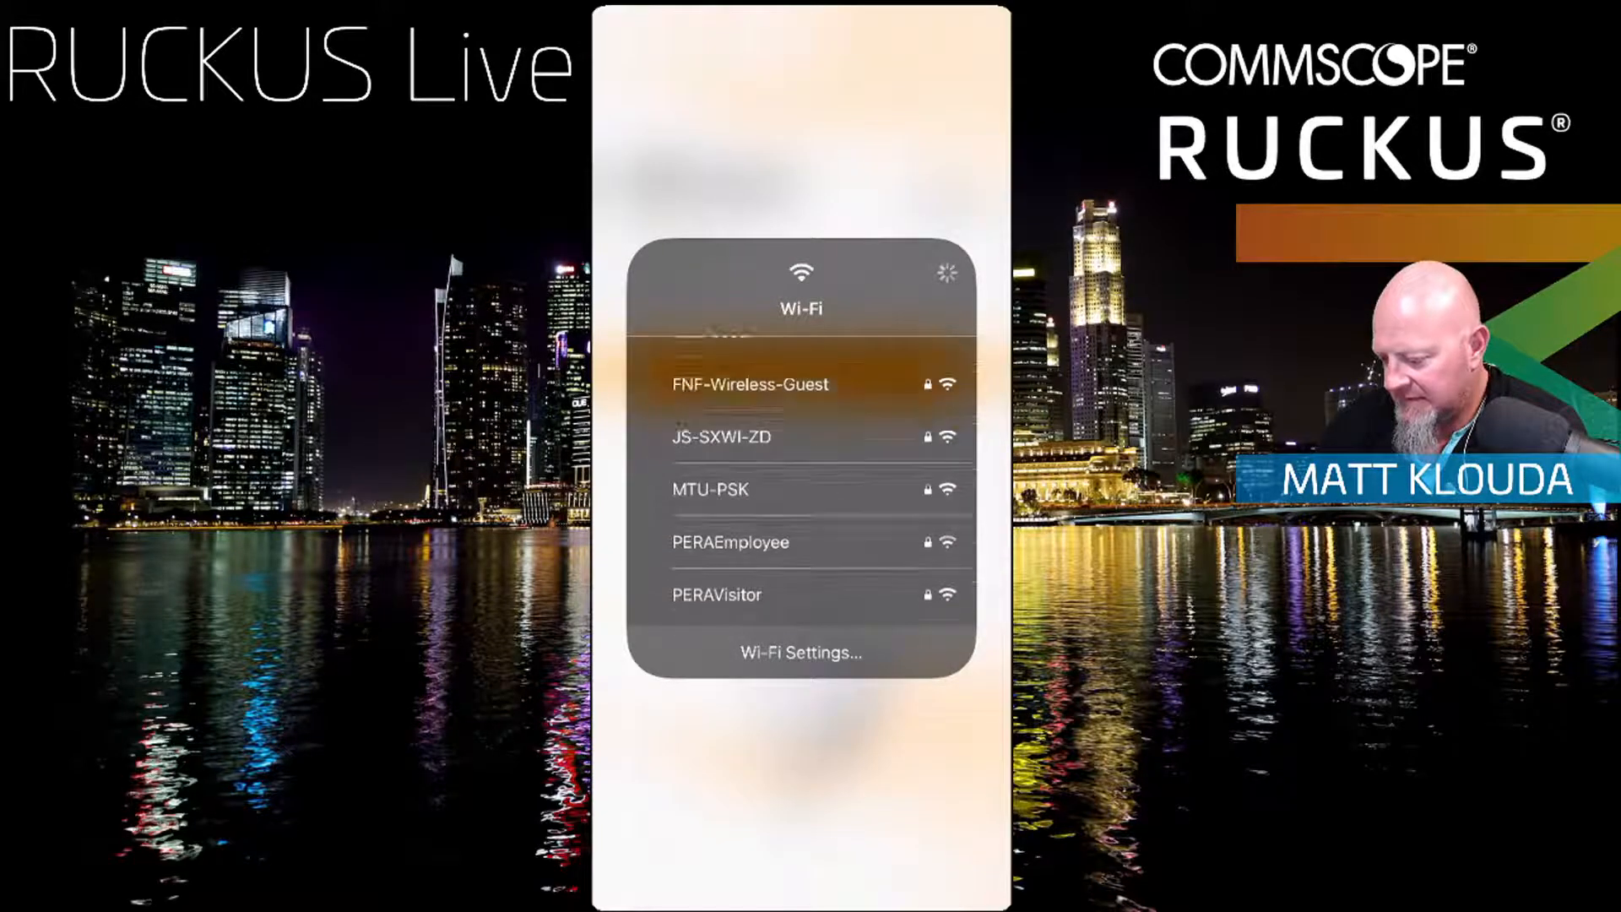
pyautogui.scroll(2, 801, 490)
pyautogui.scroll(-4, 802, 490)
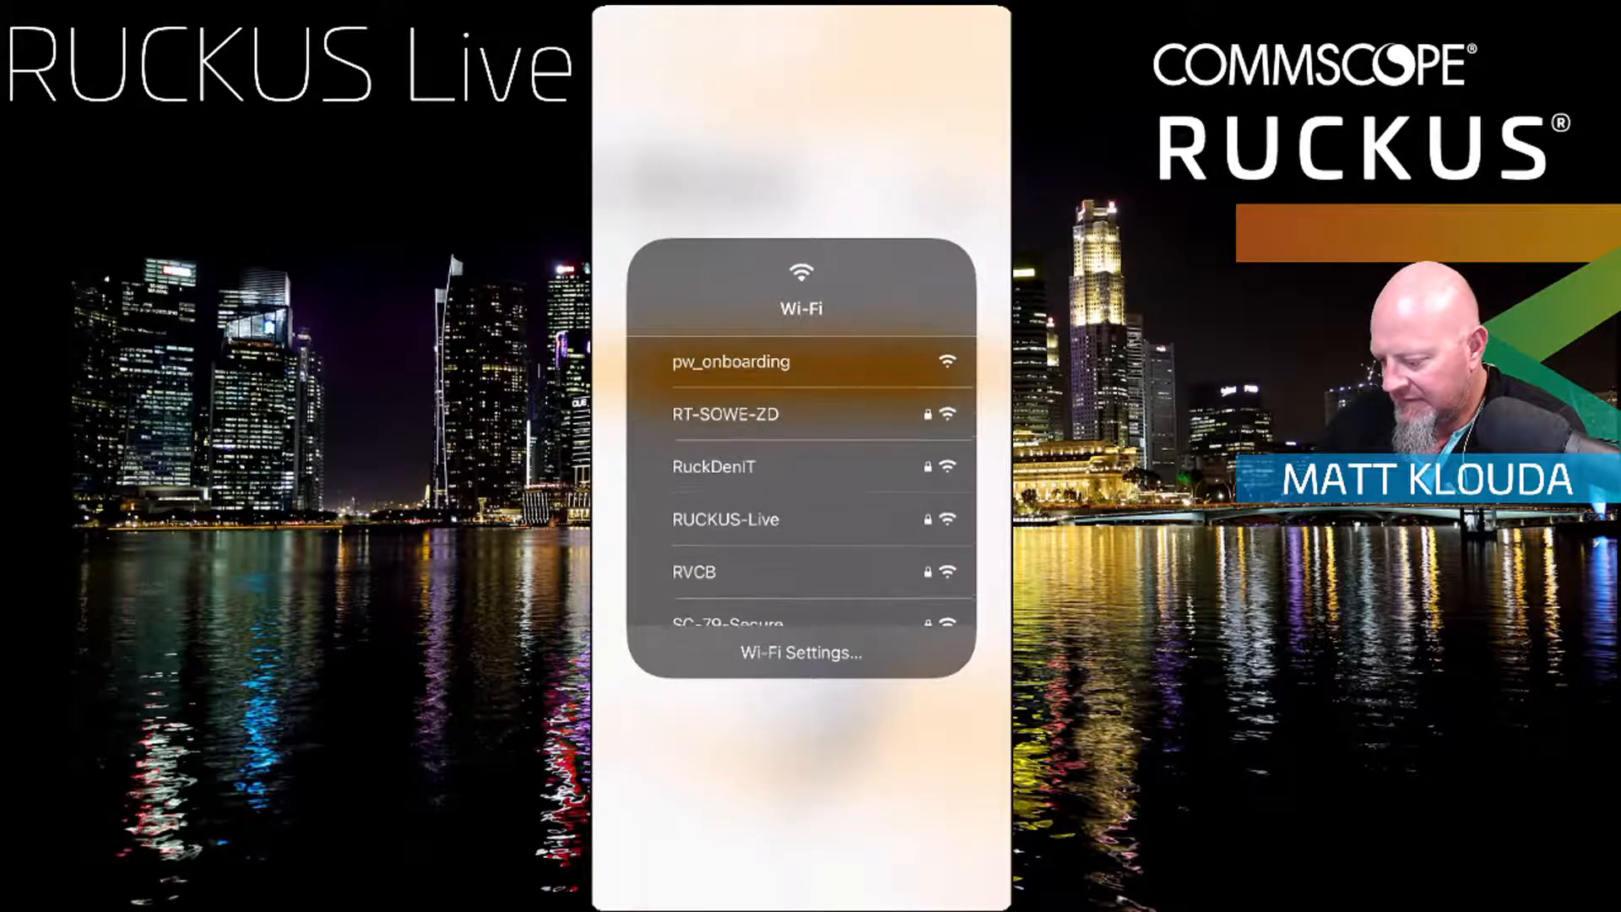
pyautogui.scroll(10, 802, 490)
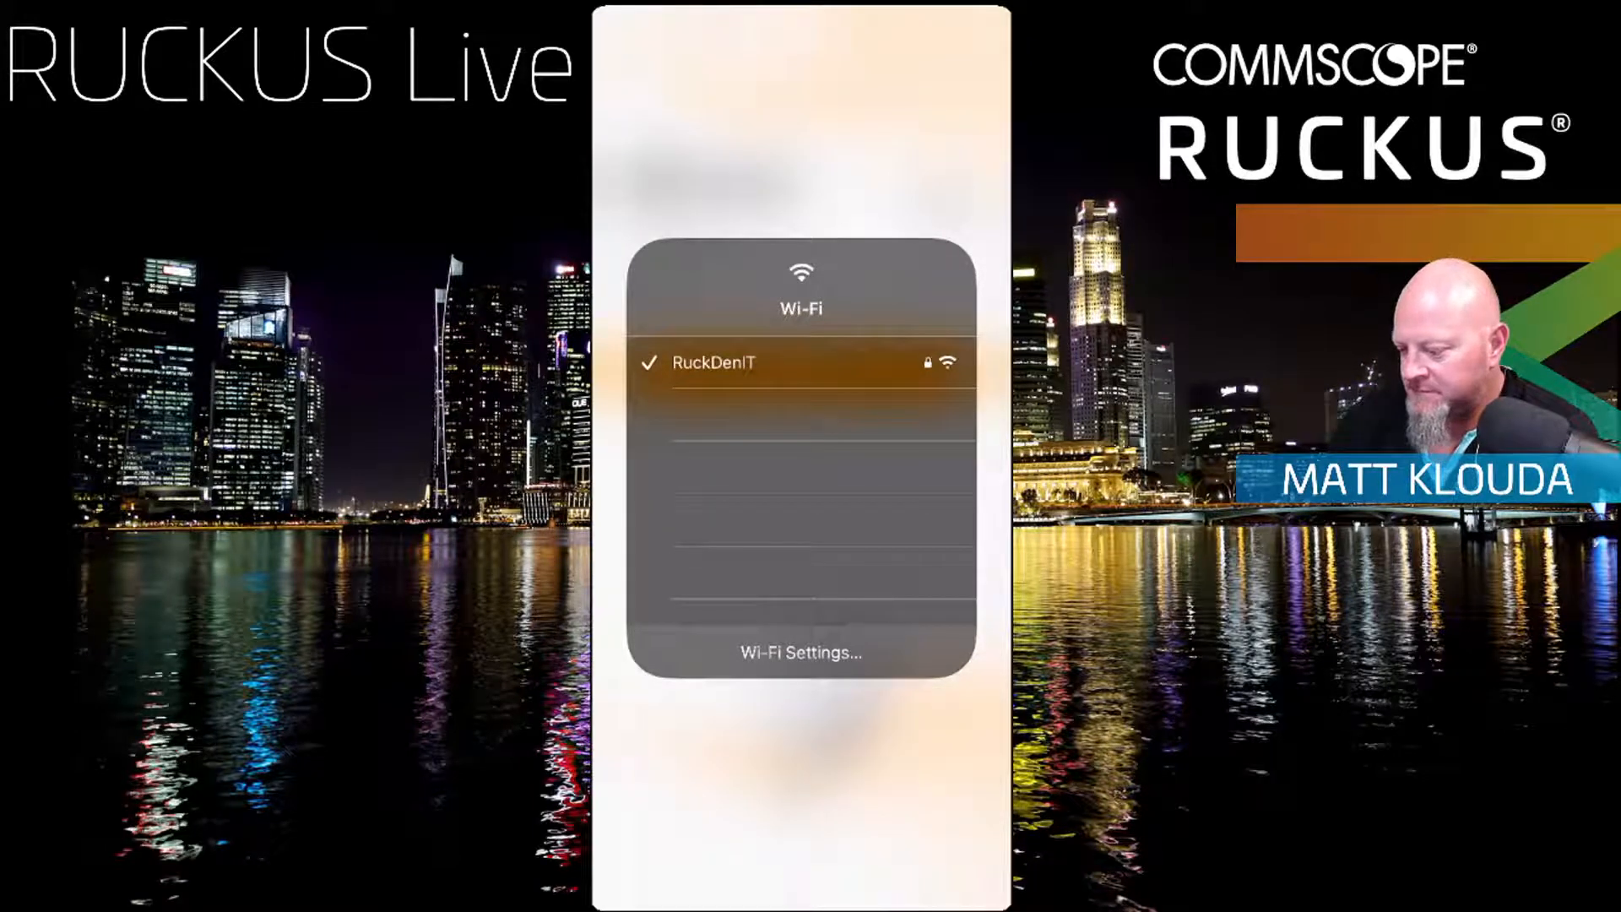
pyautogui.click(801, 786)
pyautogui.click(802, 785)
pyautogui.click(801, 785)
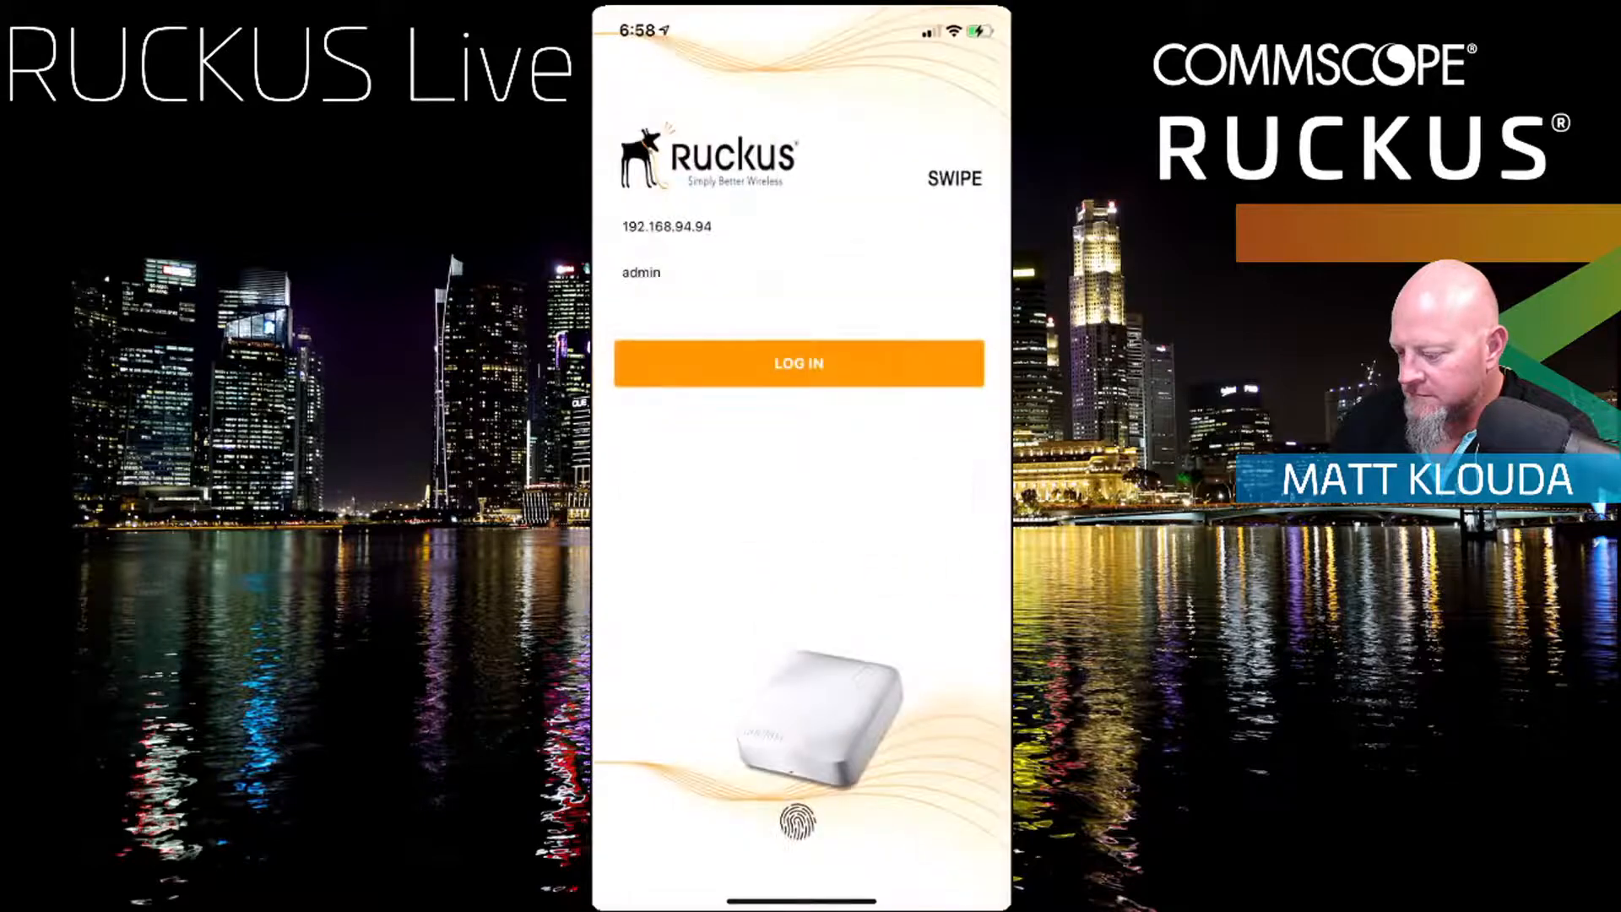
# Step: Re-enter the controller password and log in until the Inventory shows Matt-R510 and Matt-R600
pyautogui.click(799, 364)
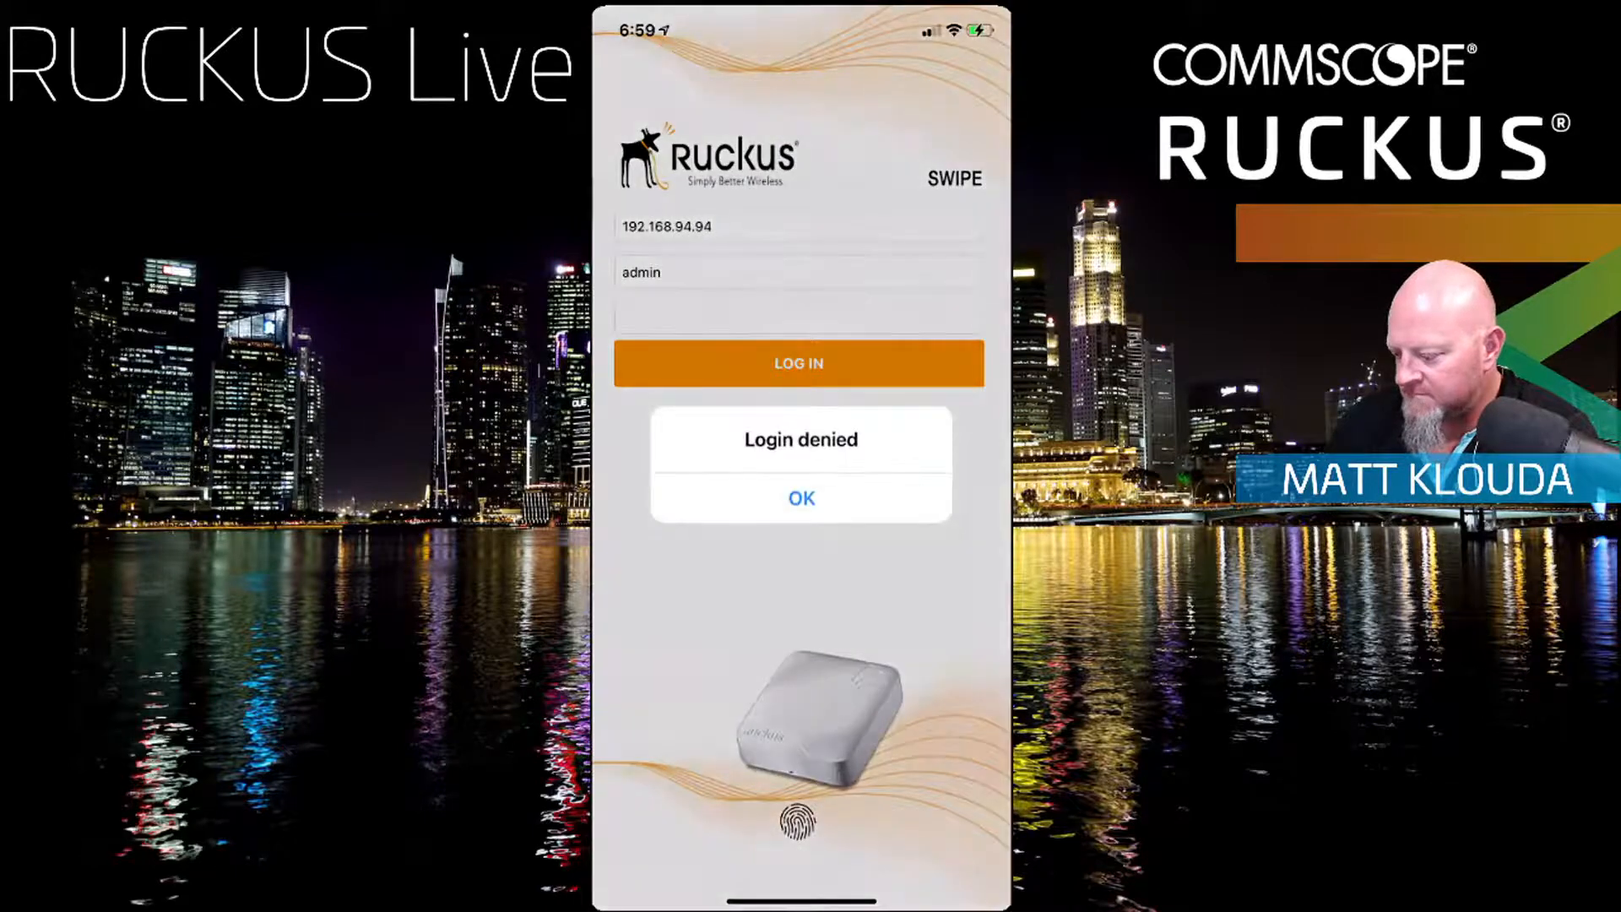
pyautogui.click(803, 495)
pyautogui.moveTo(958, 26); pyautogui.dragTo(959, 279)
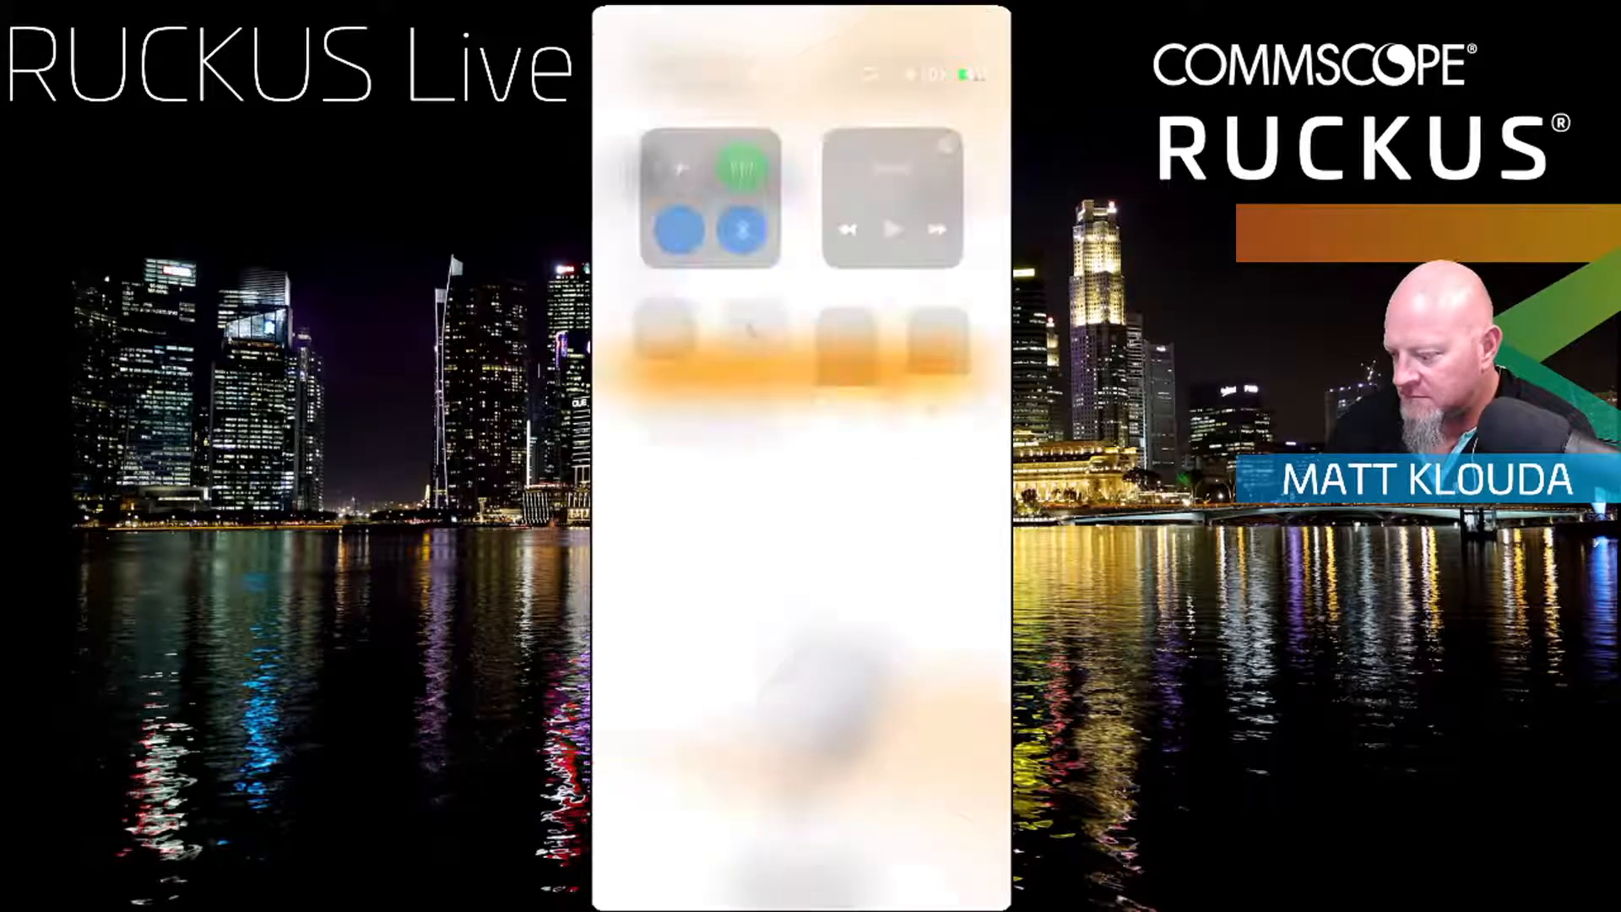
pyautogui.click(712, 246)
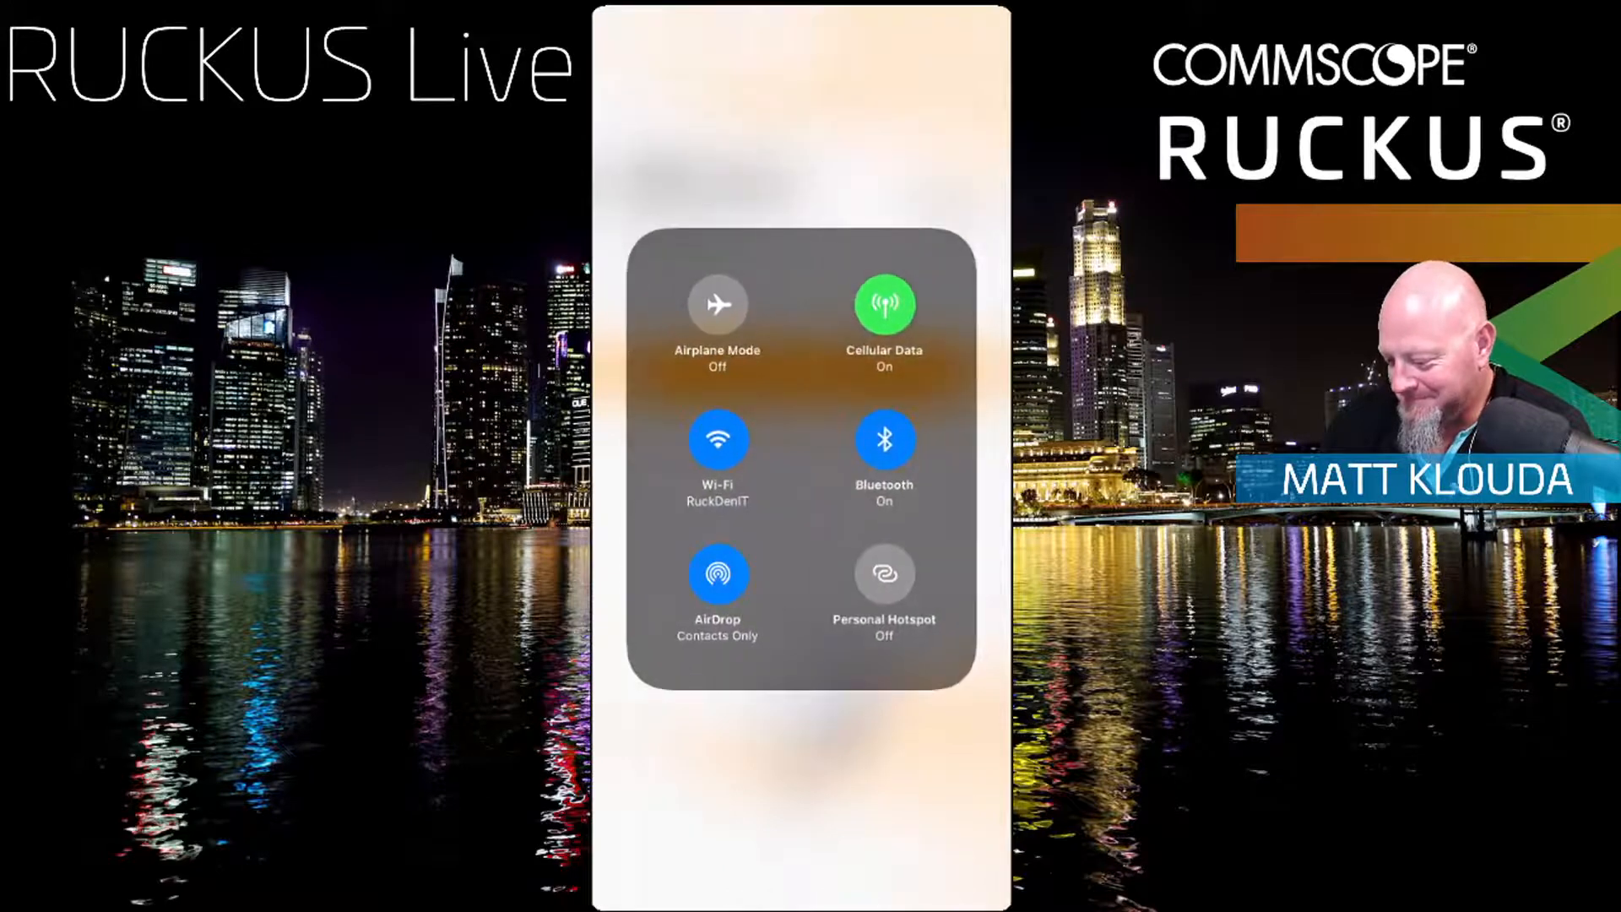
pyautogui.click(802, 786)
pyautogui.click(802, 786)
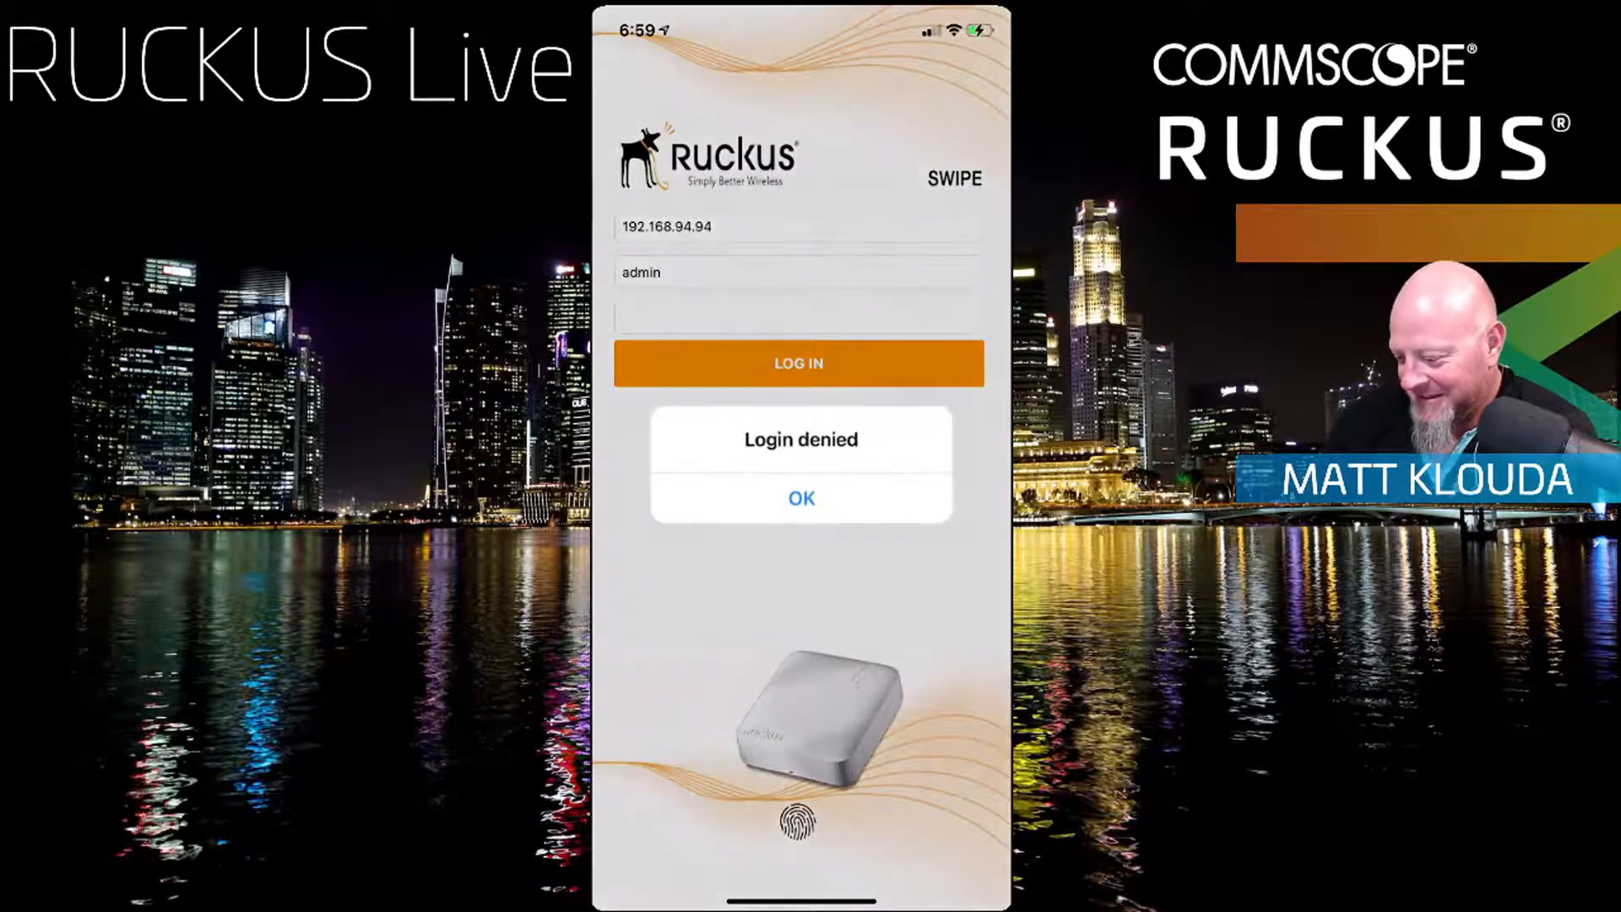
pyautogui.click(800, 496)
pyautogui.click(794, 317)
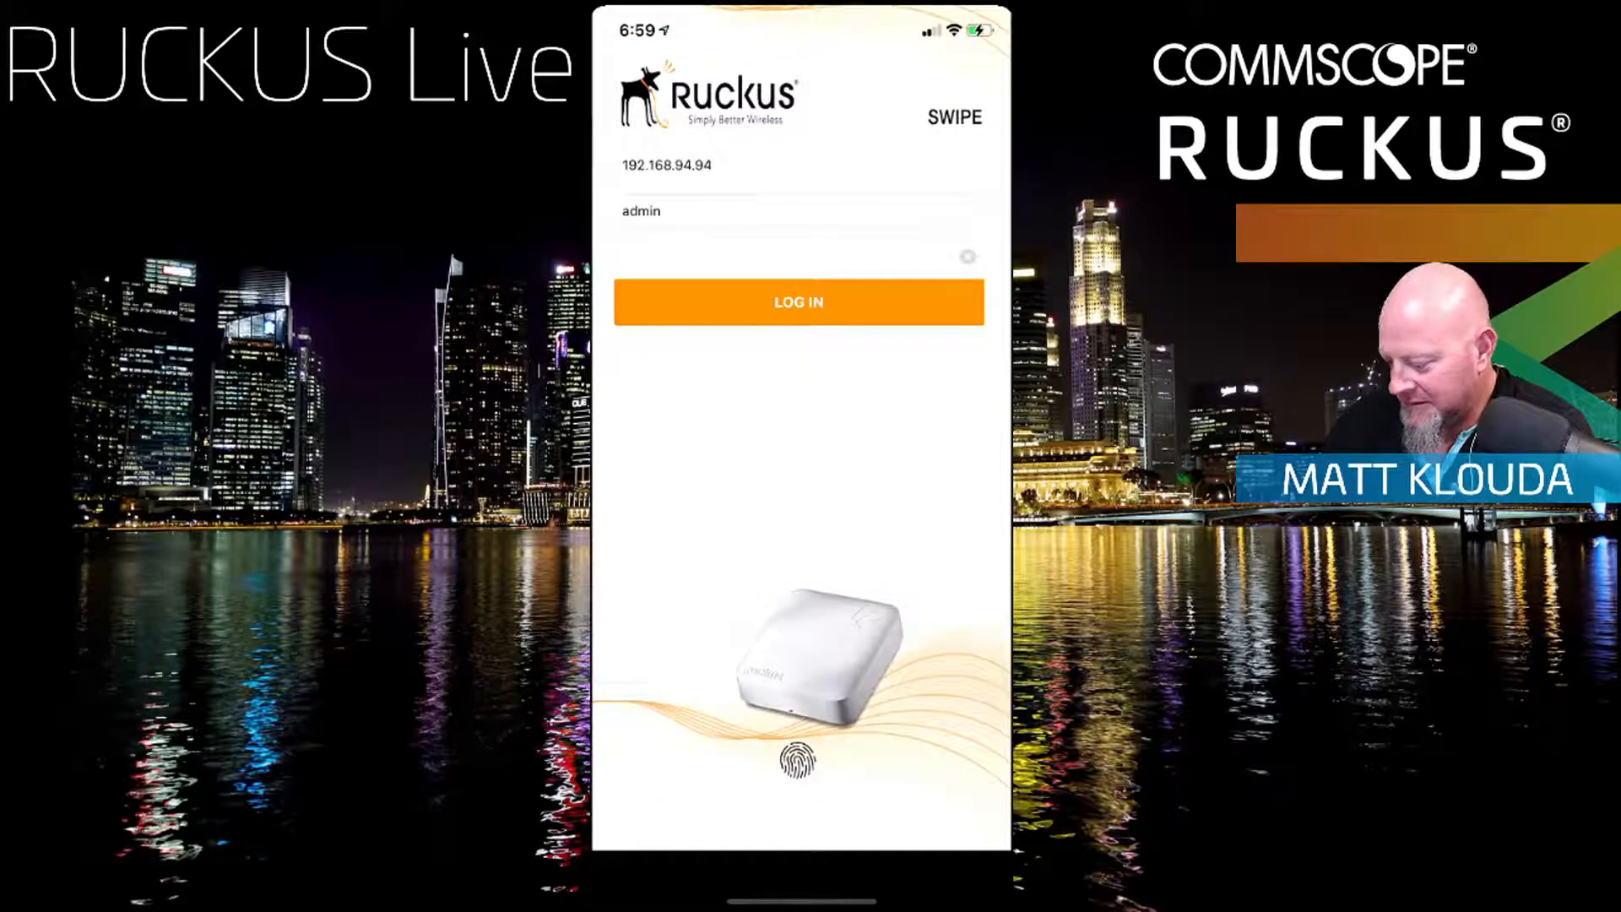
pyautogui.click(799, 302)
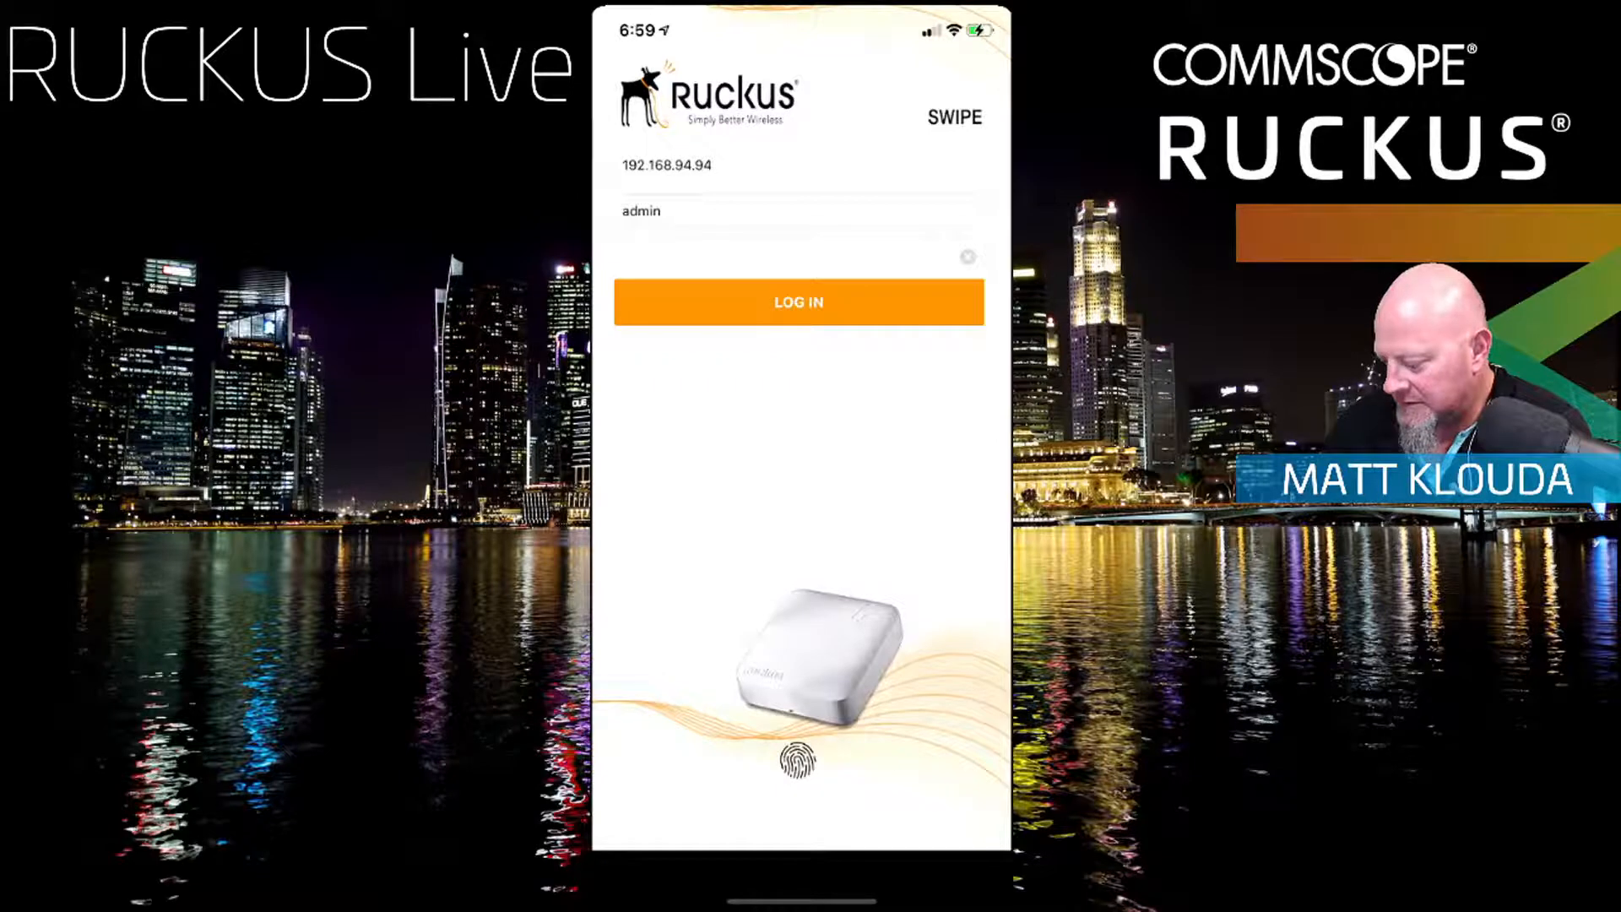
pyautogui.click(799, 302)
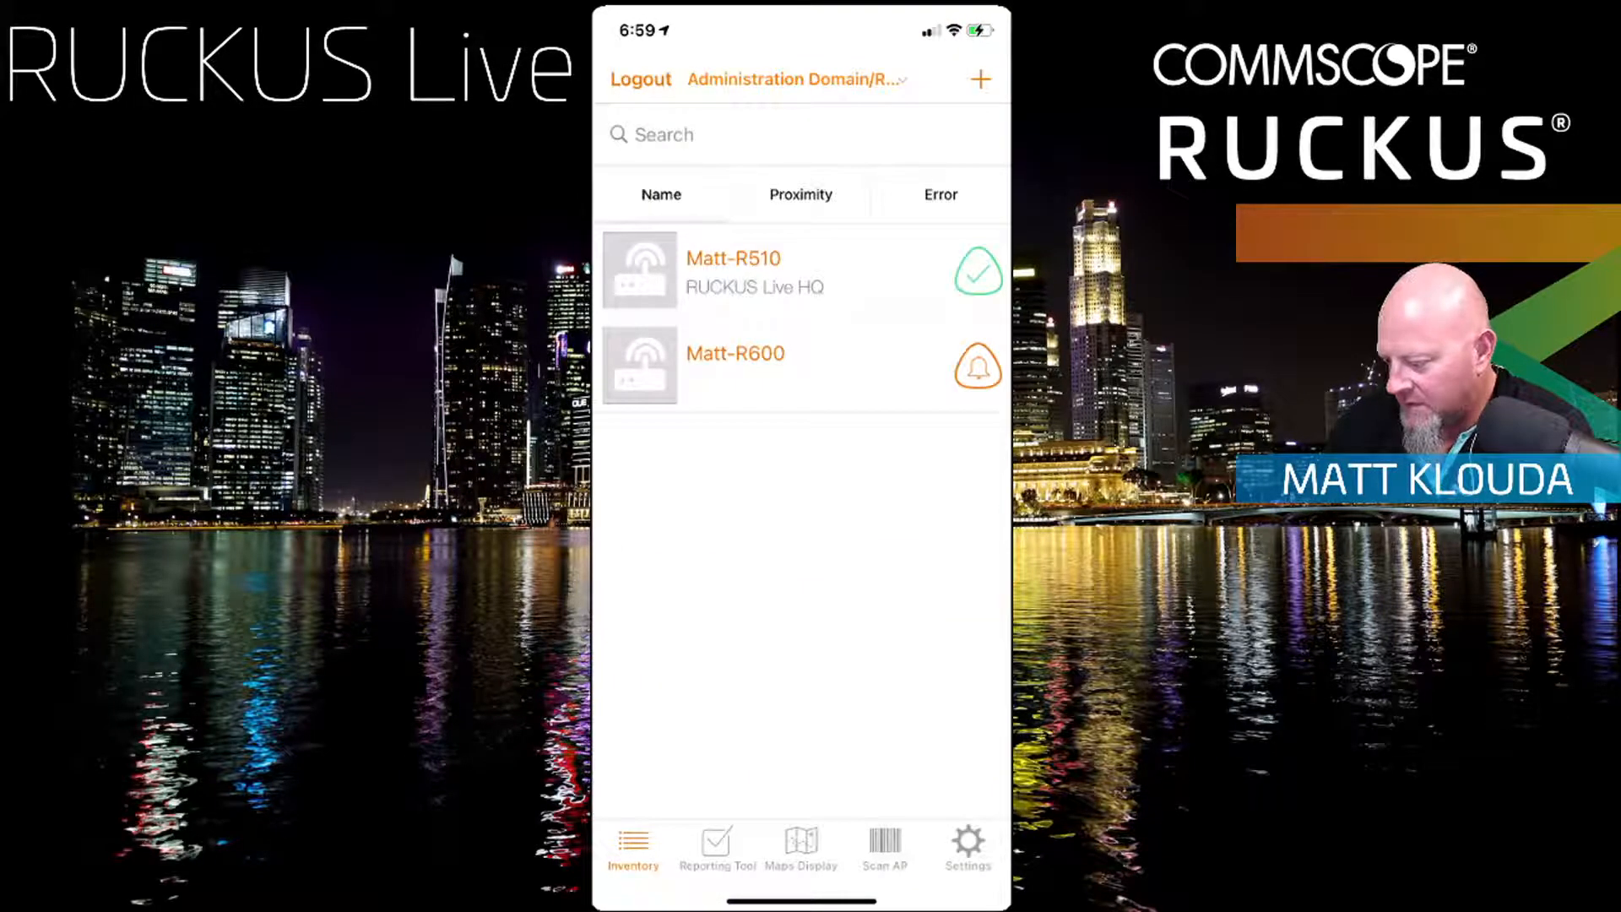
# Step: Bootstrap Matt-R600 via Configure.Me-0E9040, confirm the connection, and acknowledge its reboot
pyautogui.click(760, 358)
pyautogui.click(800, 525)
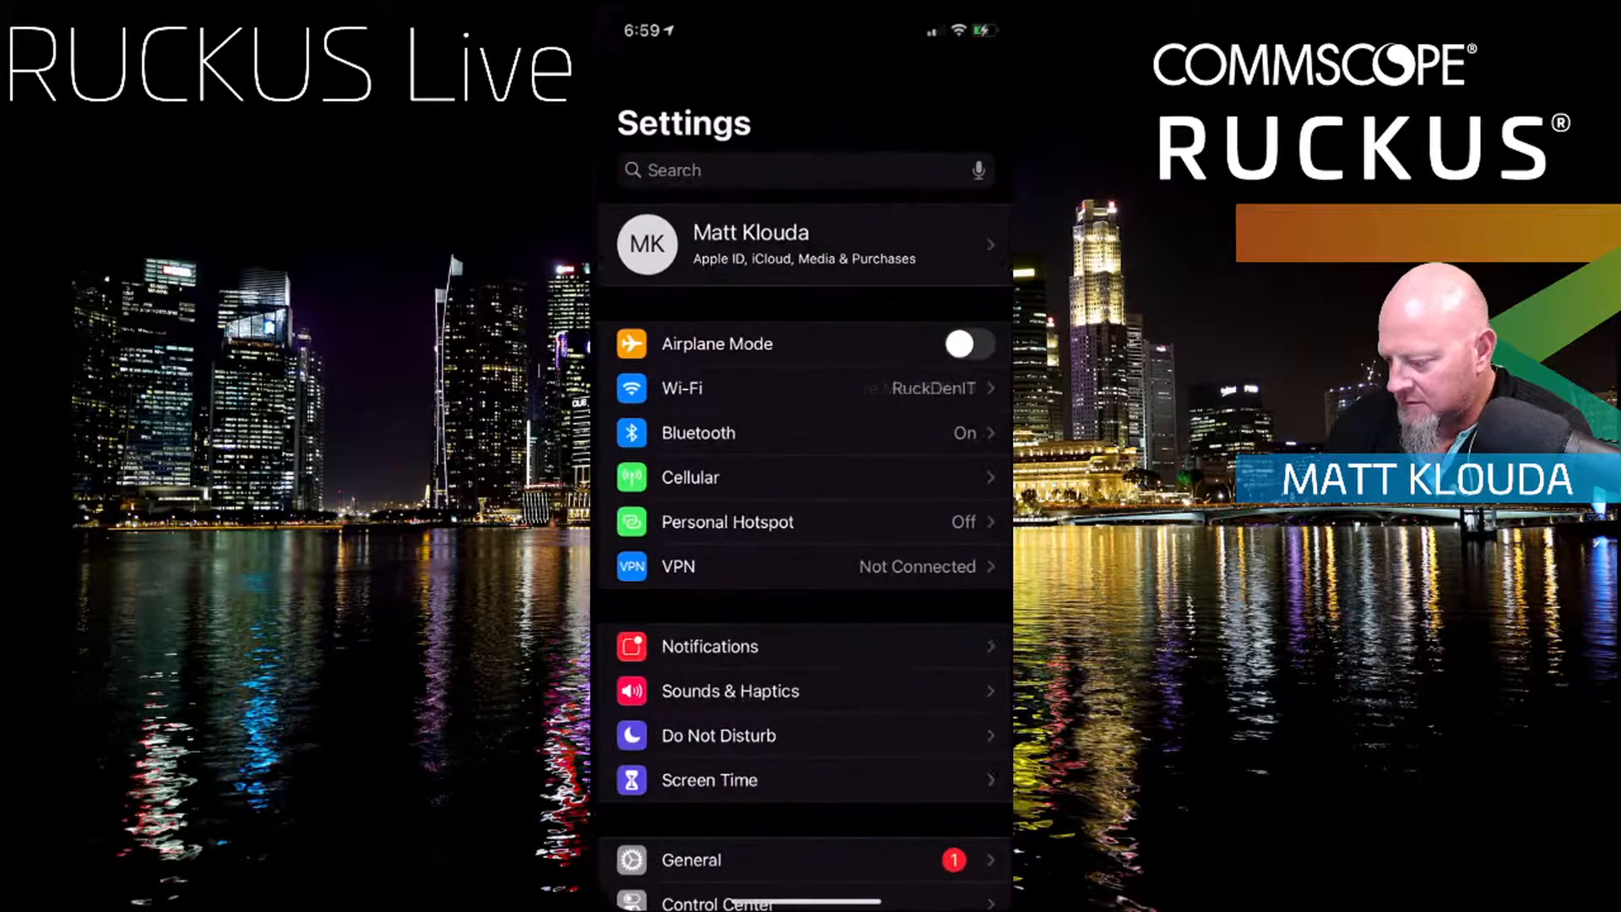
pyautogui.click(670, 388)
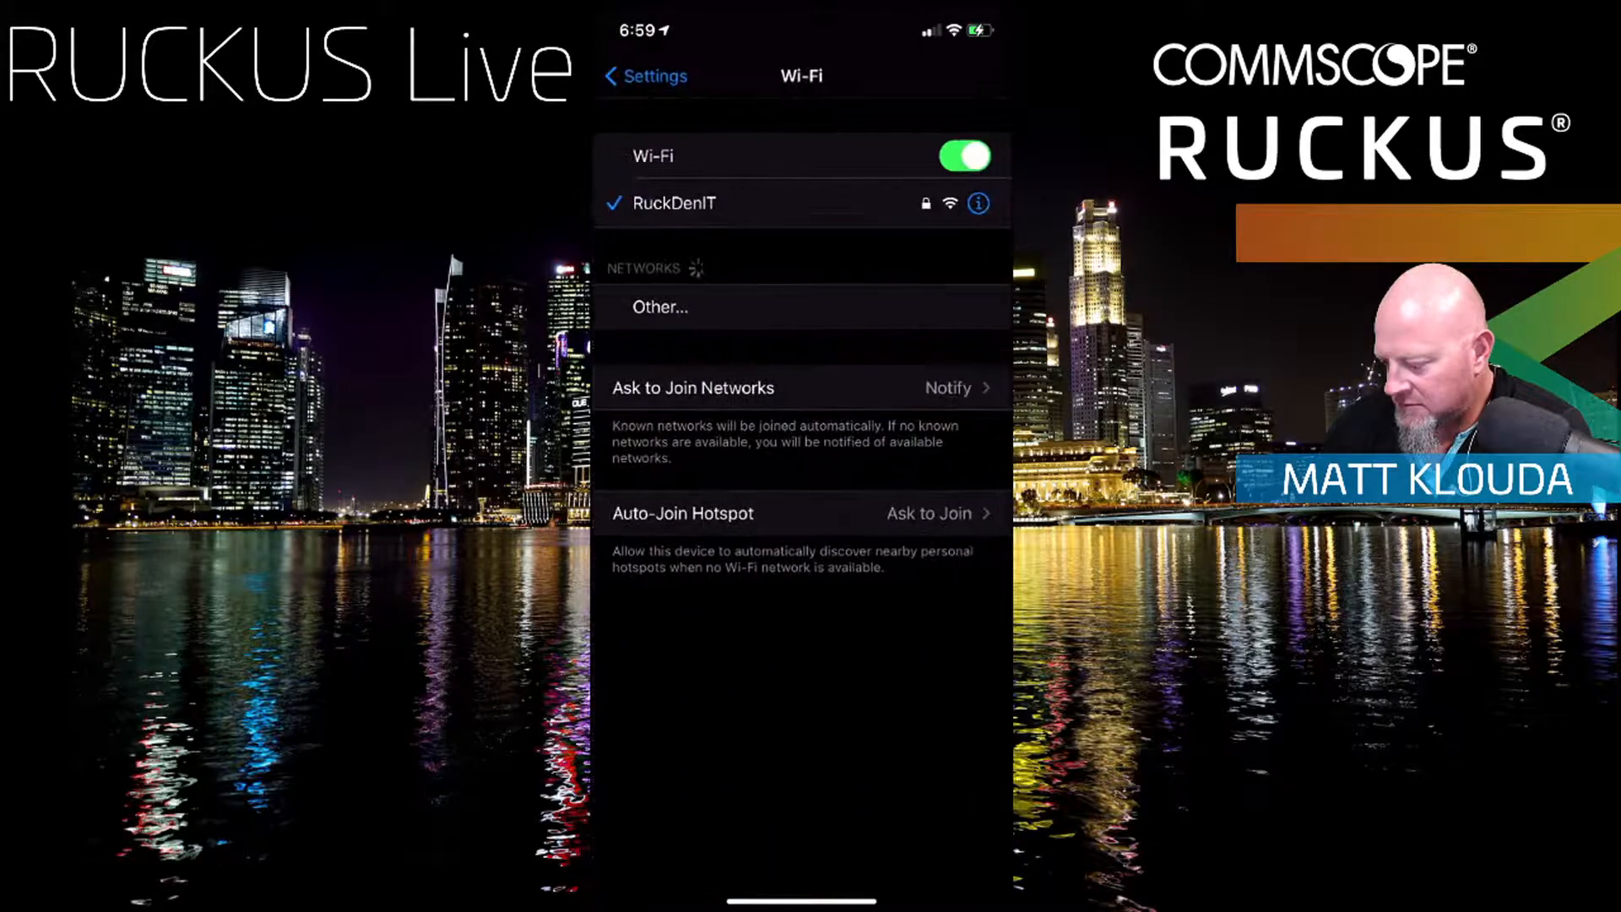
pyautogui.click(719, 356)
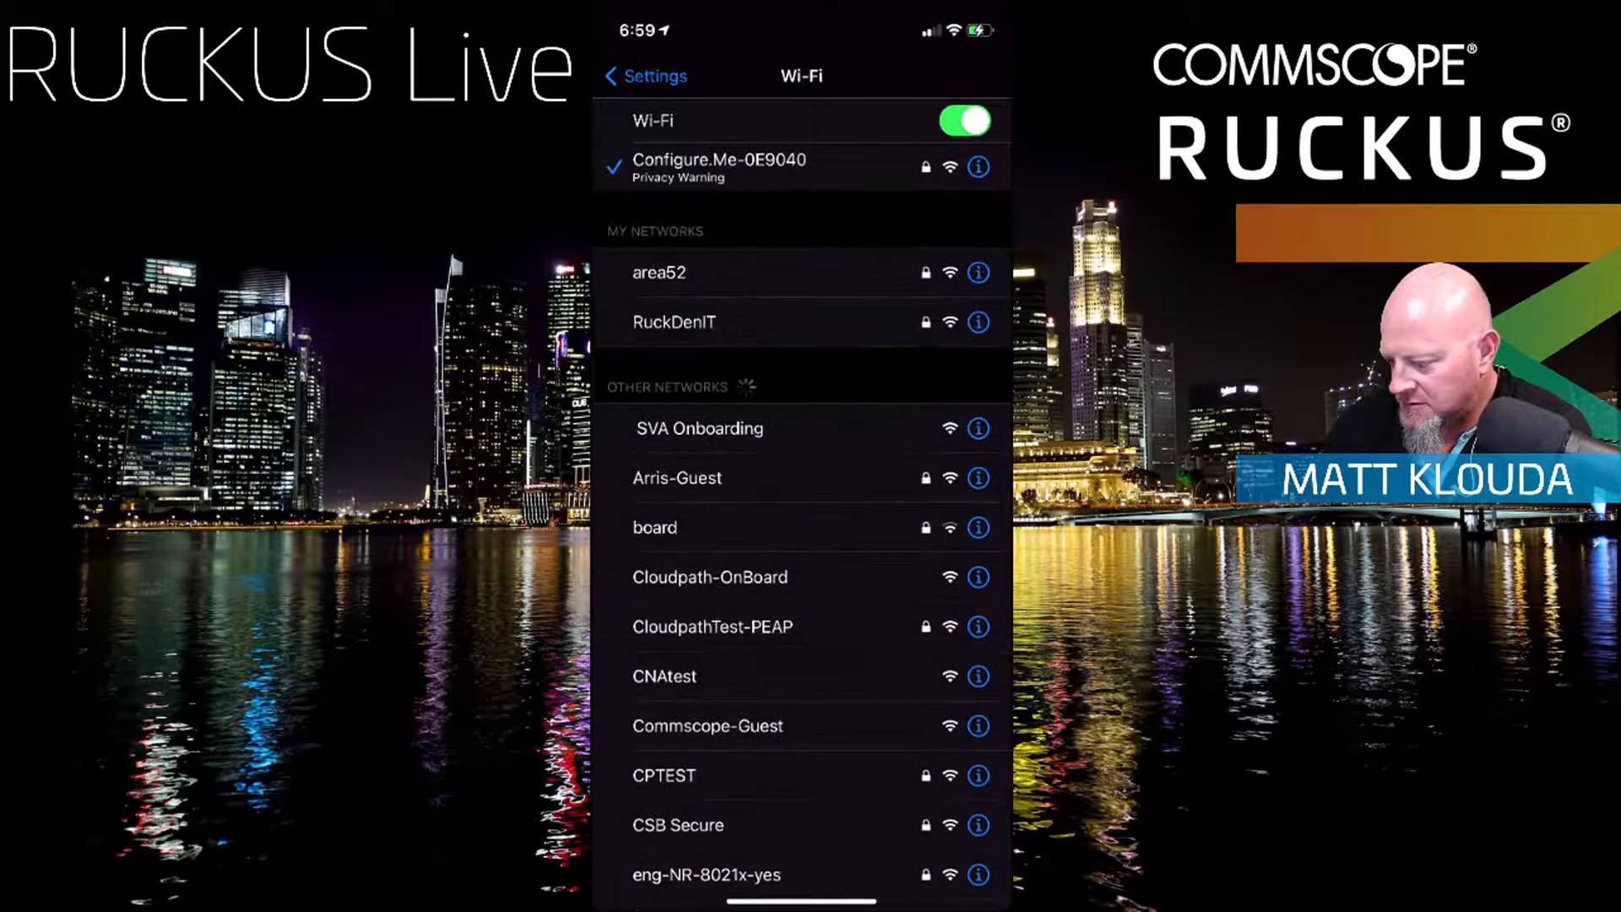
pyautogui.moveTo(726, 901); pyautogui.dragTo(963, 902)
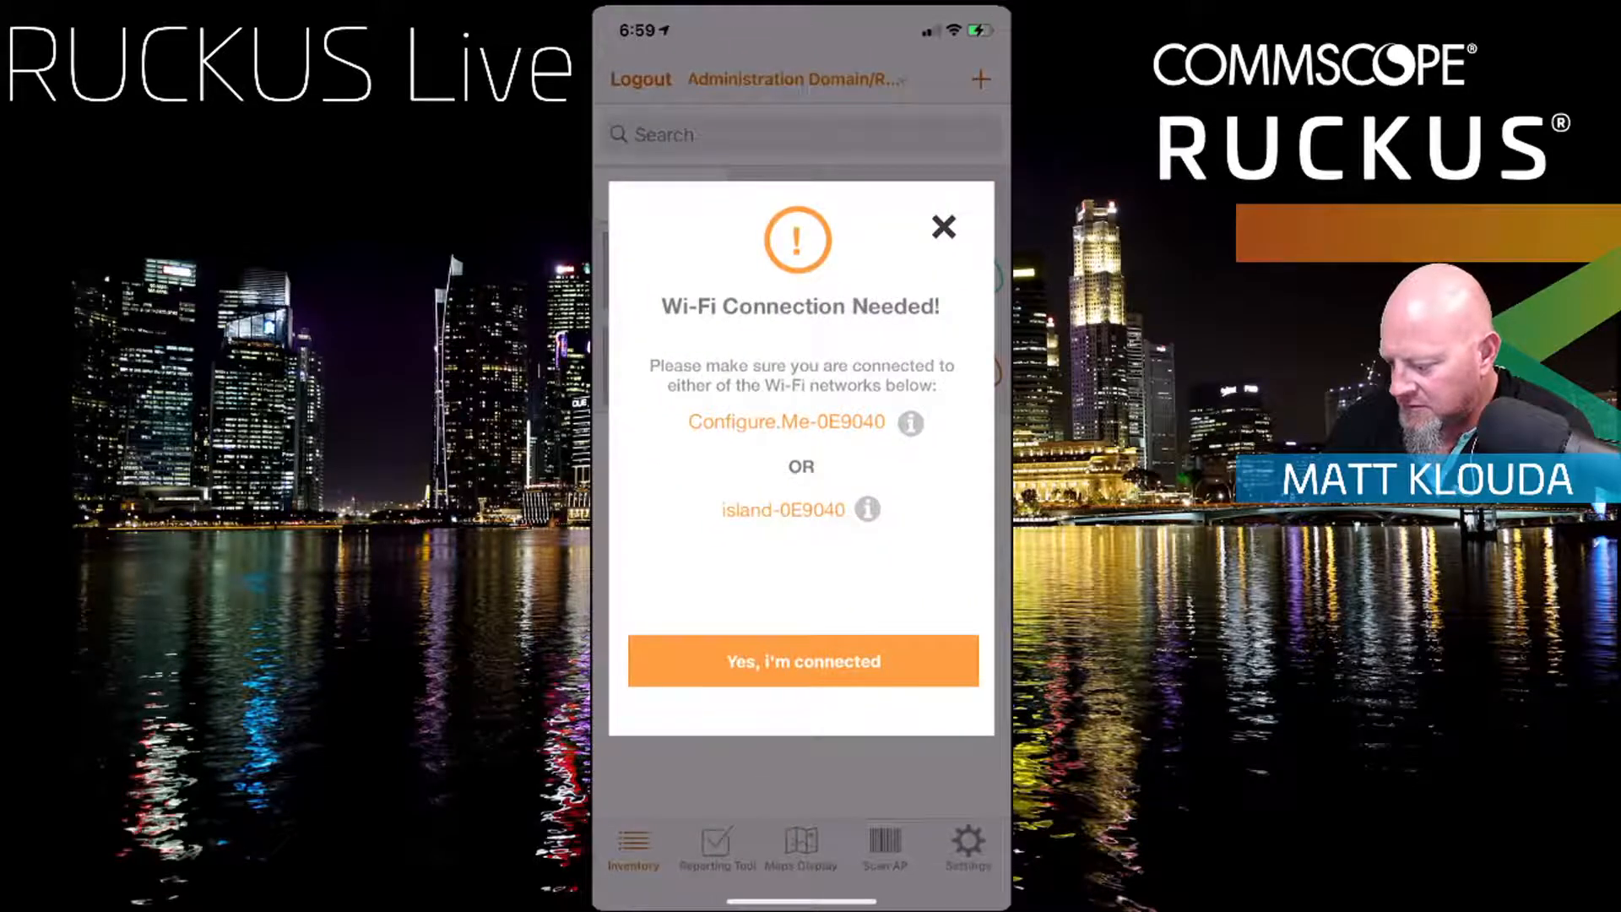
pyautogui.click(803, 661)
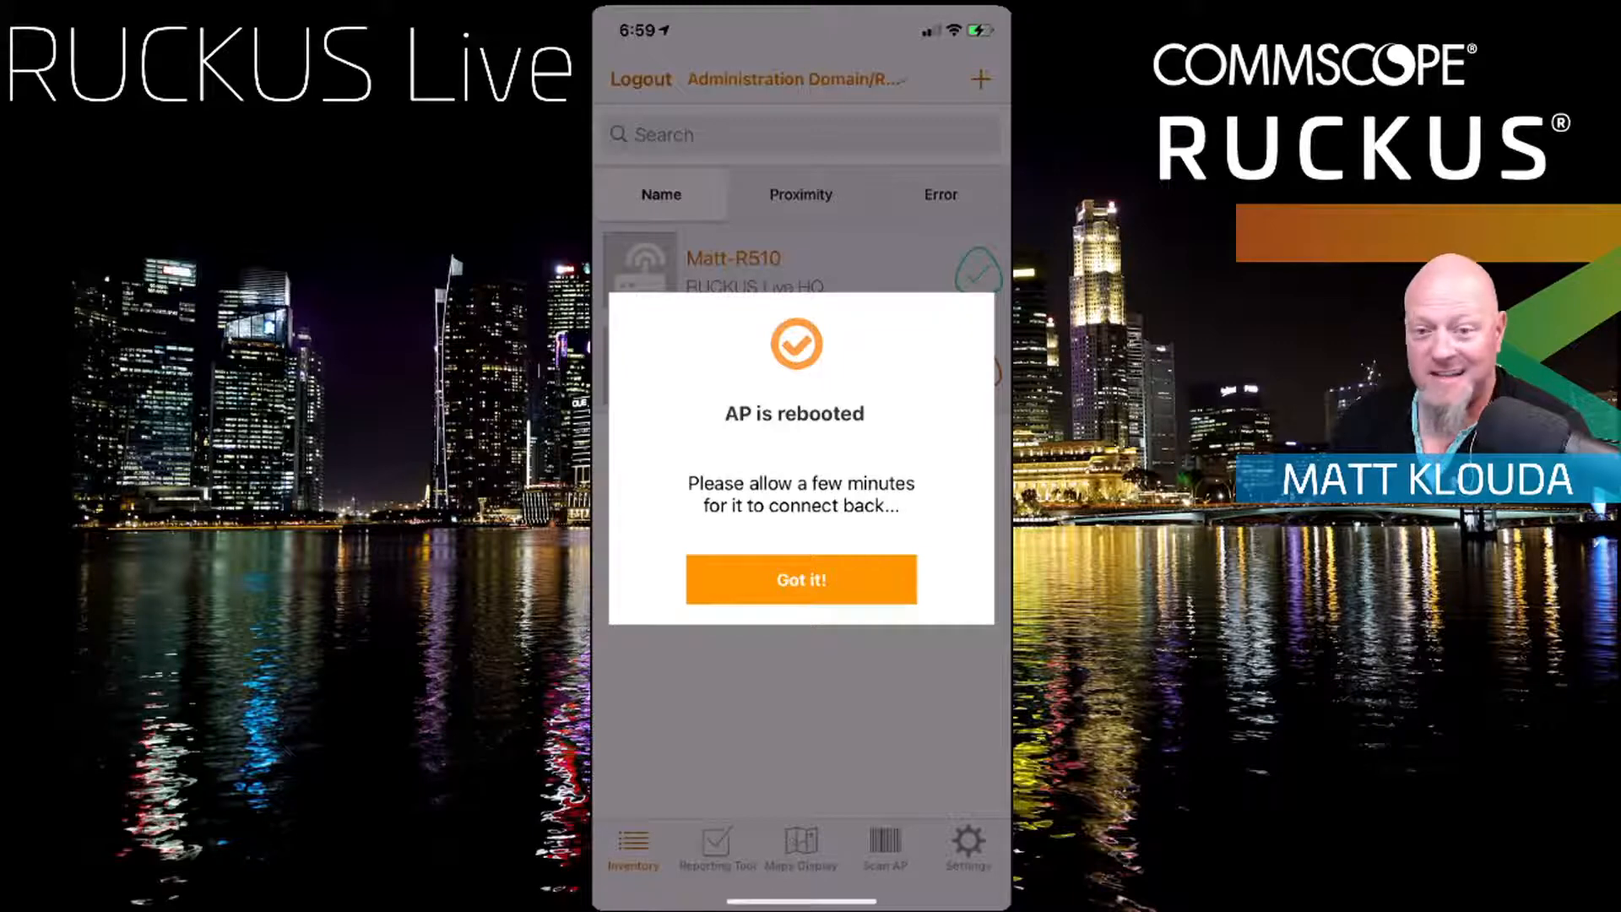
pyautogui.click(801, 580)
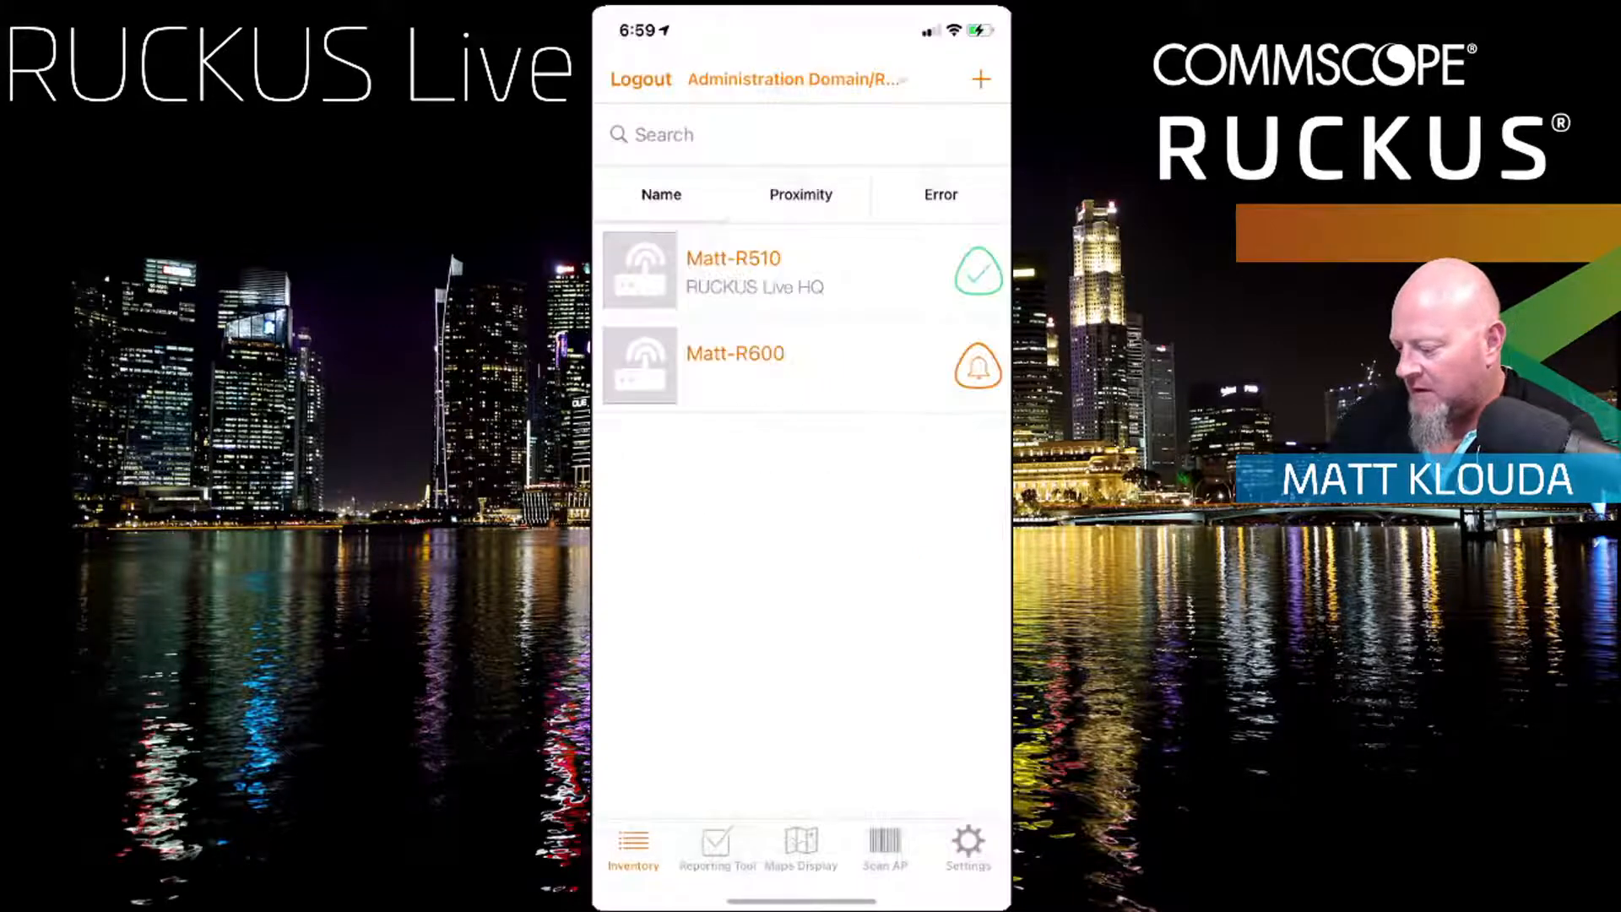
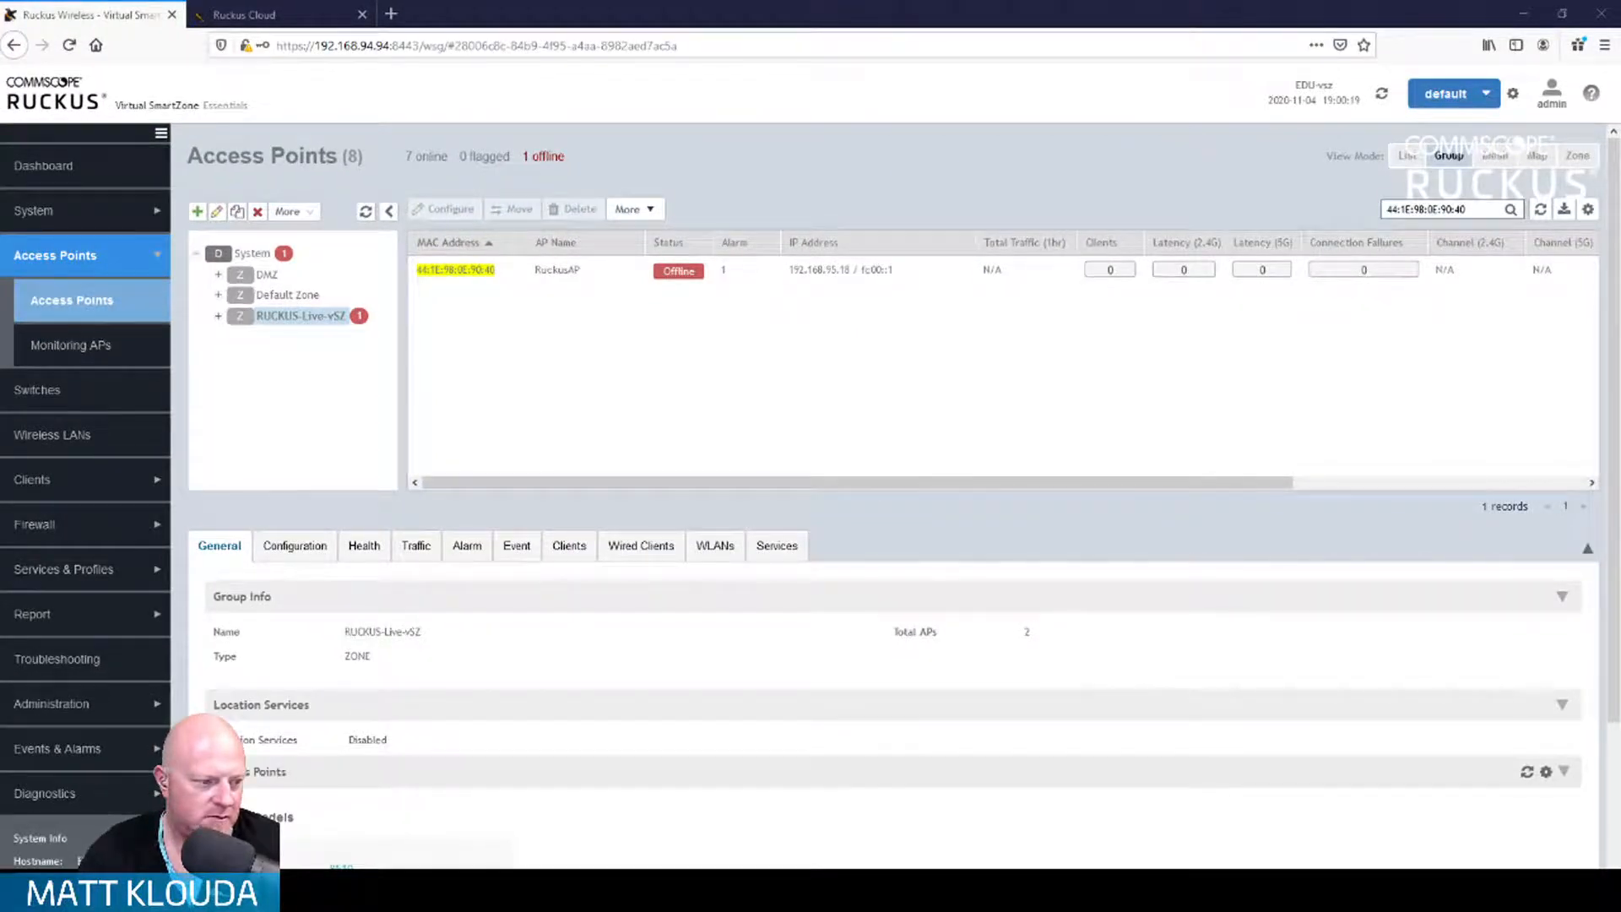
# Step: Move the PuTTY console aside and open the offline RuckusAP's details (R600, firmware 10.4.0.0.69)
pyautogui.hotkey('alt', 'Tab')
pyautogui.moveTo(528, 8); pyautogui.dragTo(1016, 15)
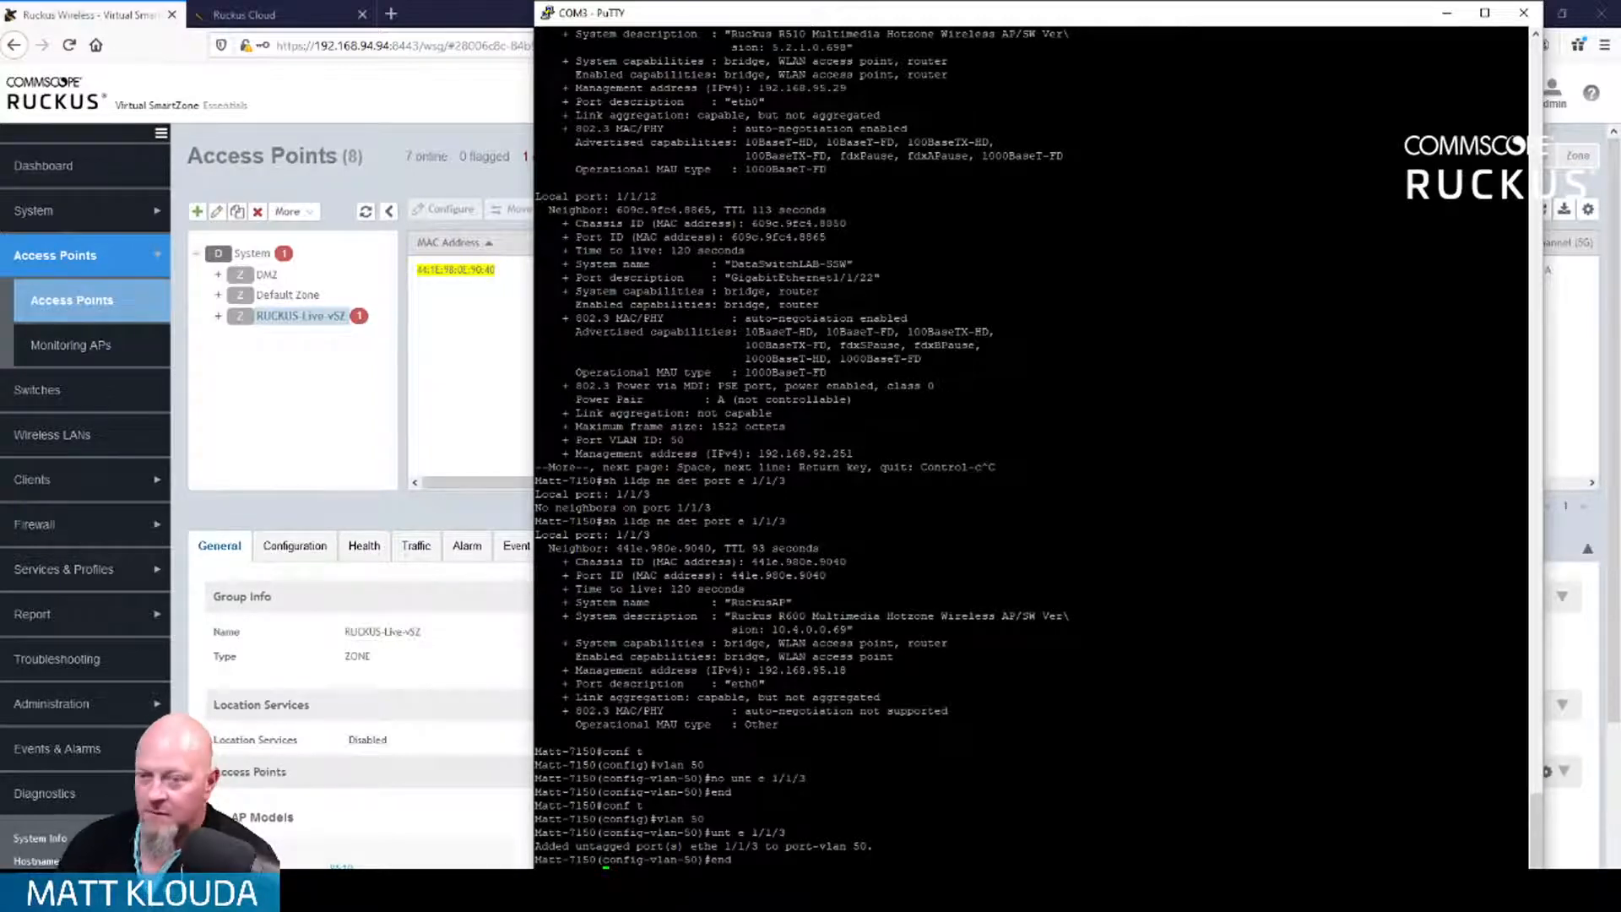
pyautogui.click(496, 517)
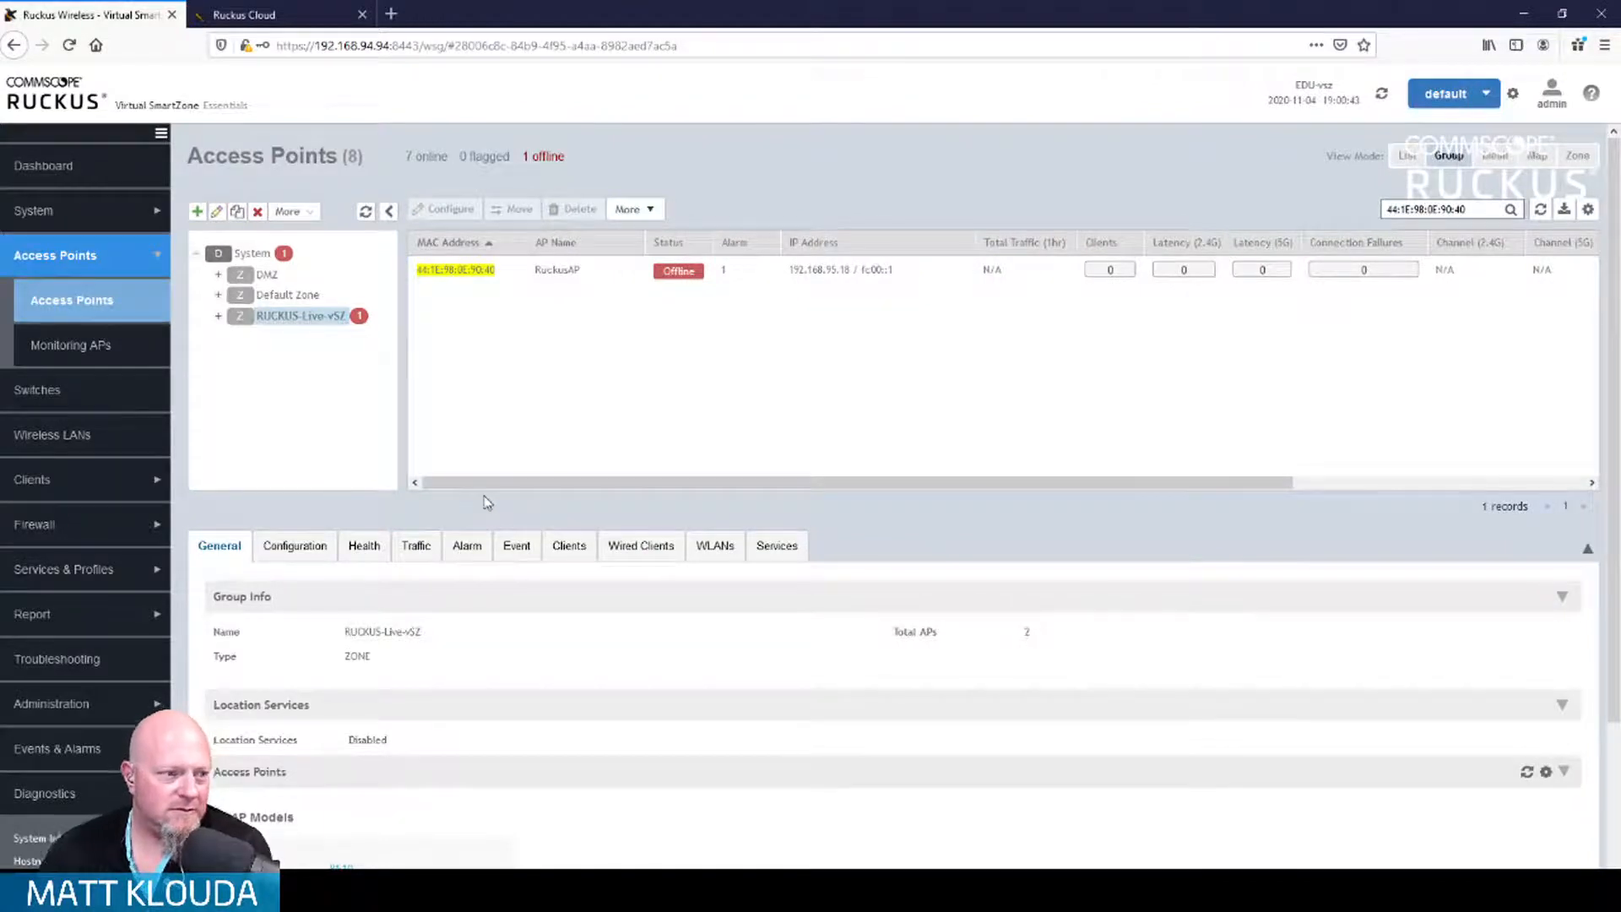
pyautogui.click(590, 270)
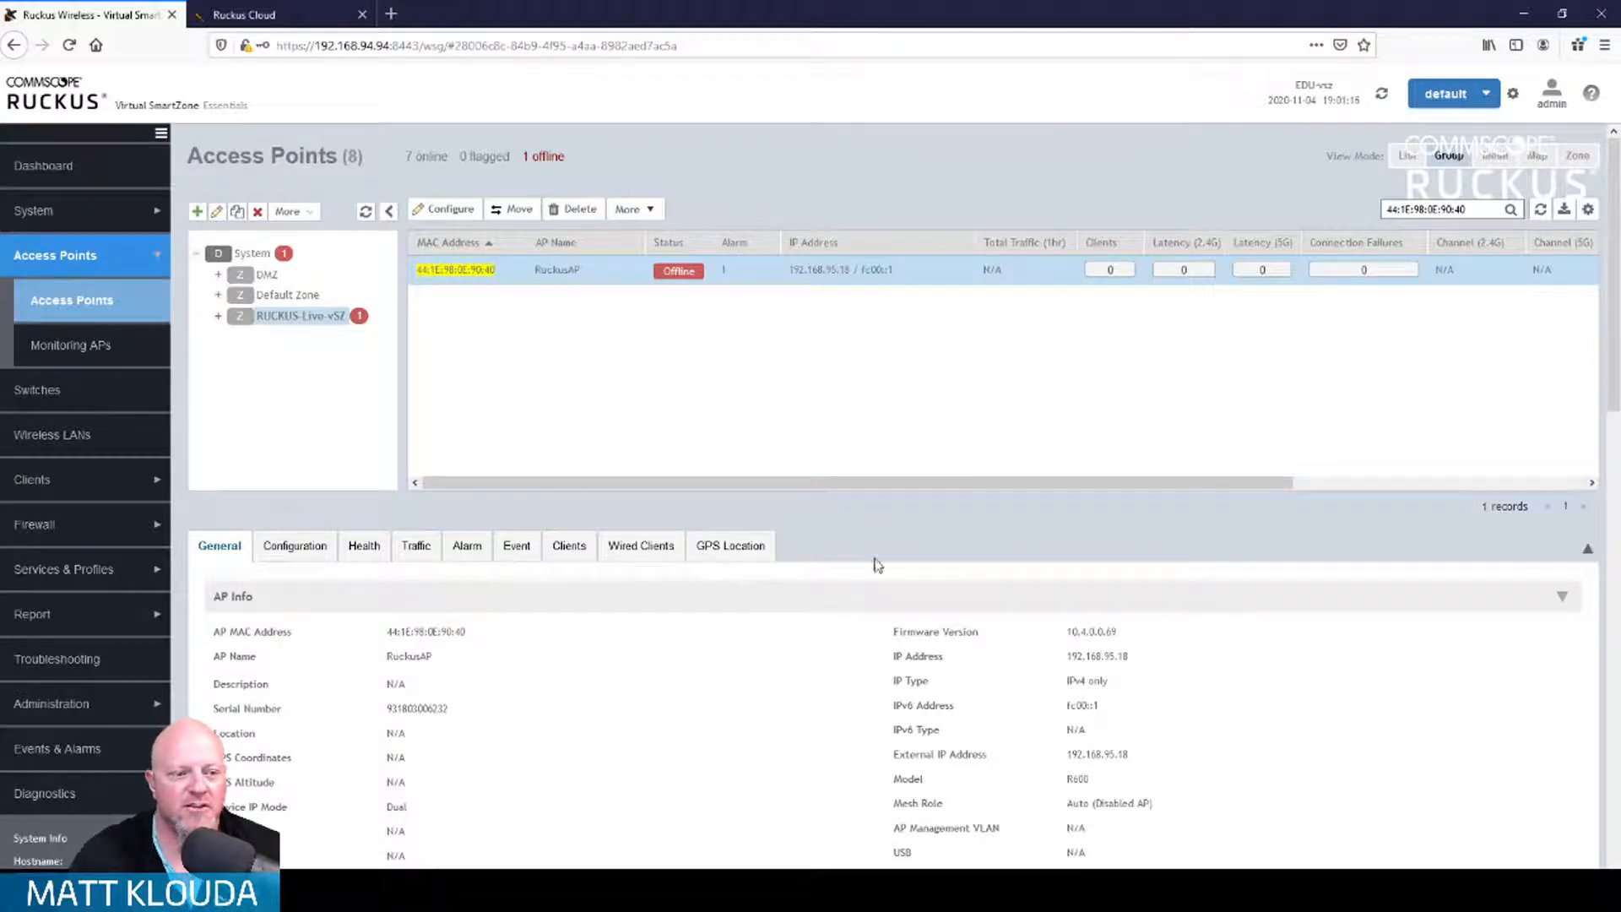
# Step: Check RuckusAP's firmware 10.4.0.0.69, refresh the AP list, reselect RuckusAP, and return to PuTTY
pyautogui.moveTo(1067, 632); pyautogui.dragTo(1174, 641)
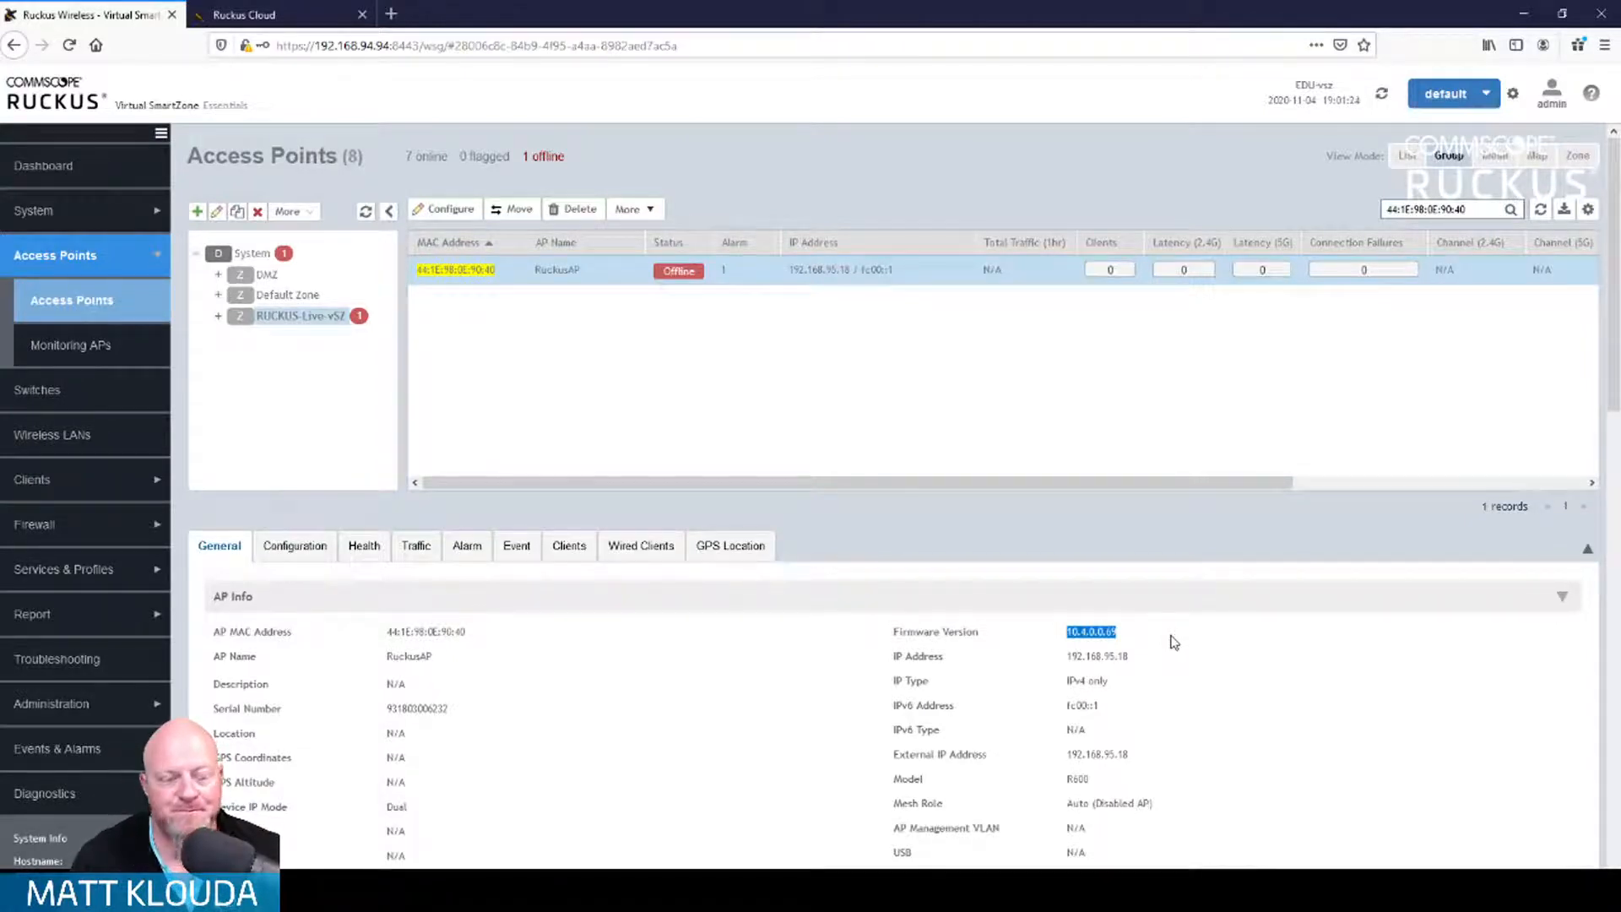
pyautogui.click(1168, 627)
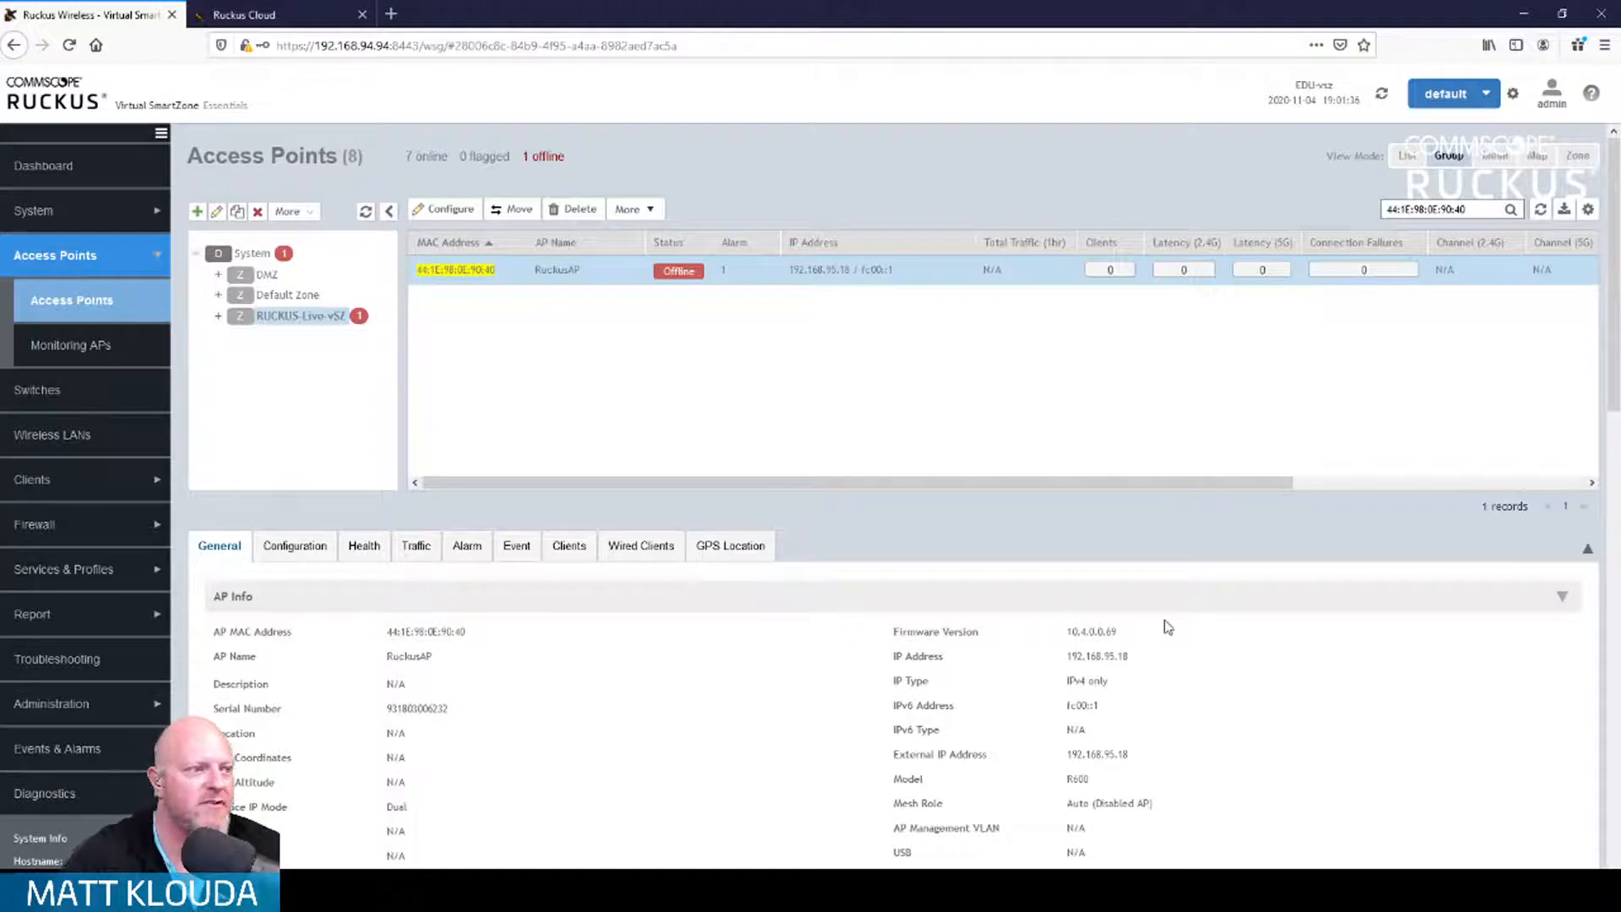
pyautogui.click(1535, 213)
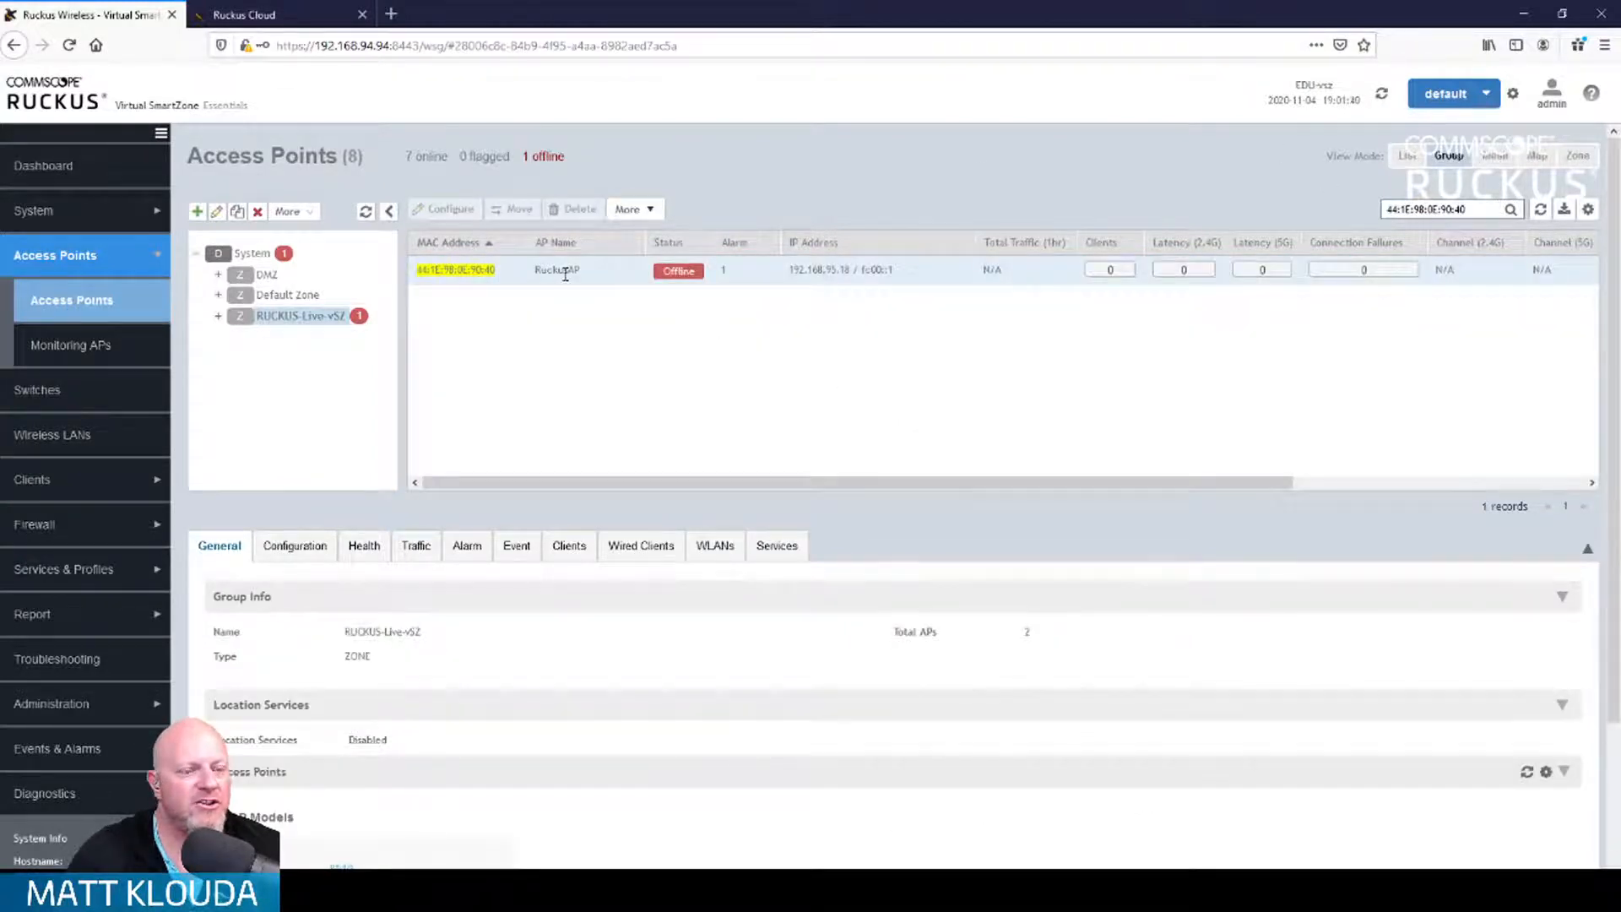
pyautogui.click(565, 272)
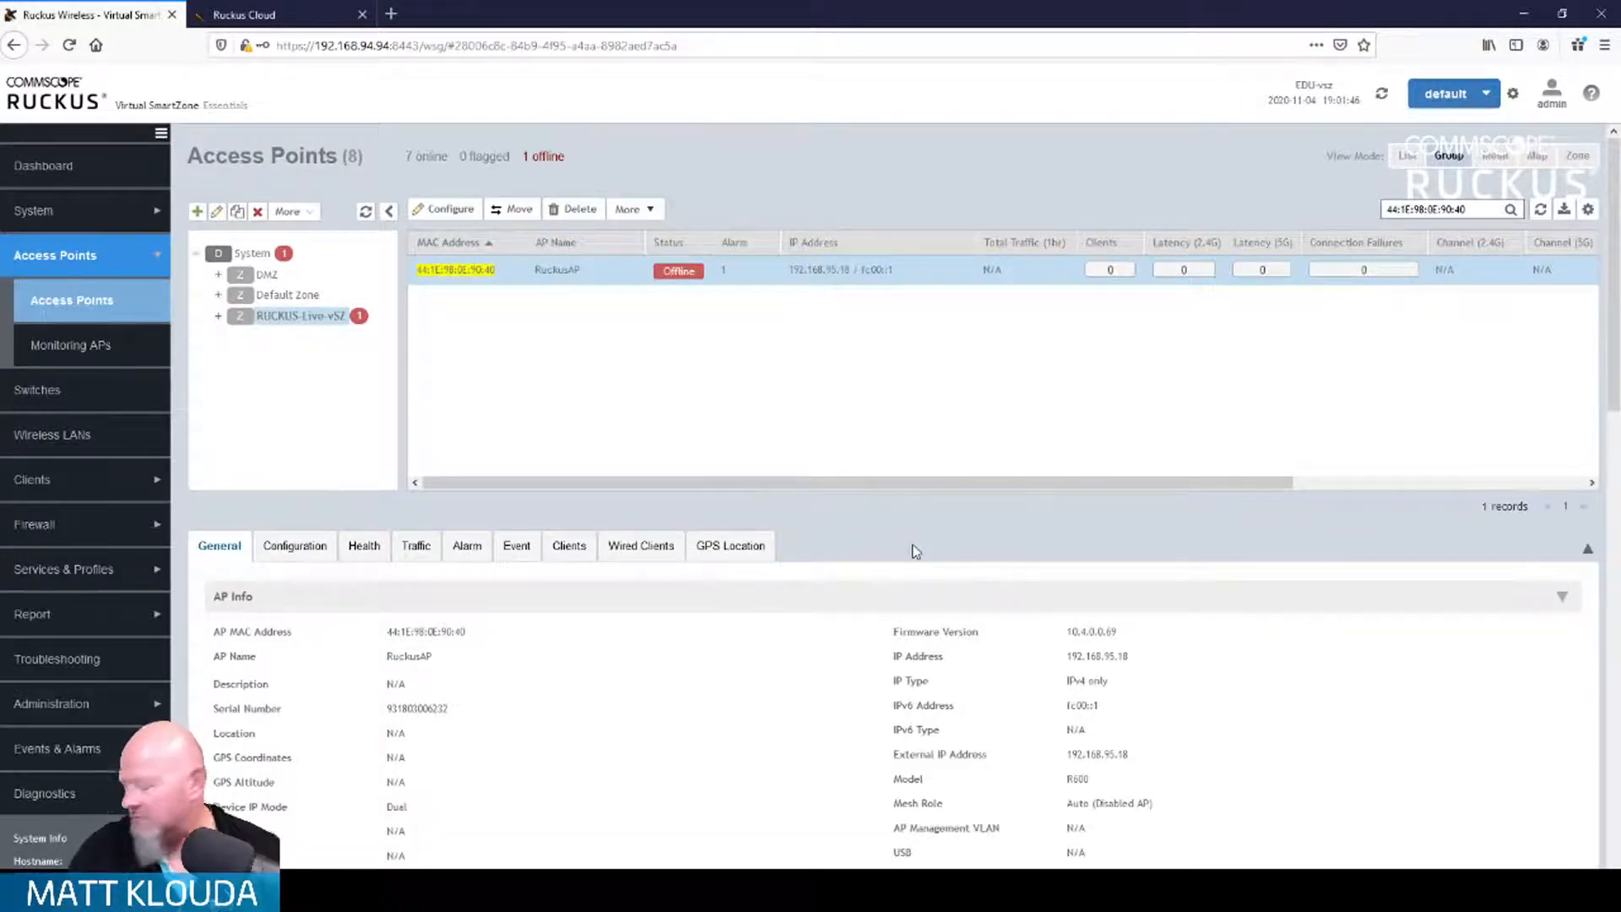
pyautogui.hotkey('alt', 'Tab')
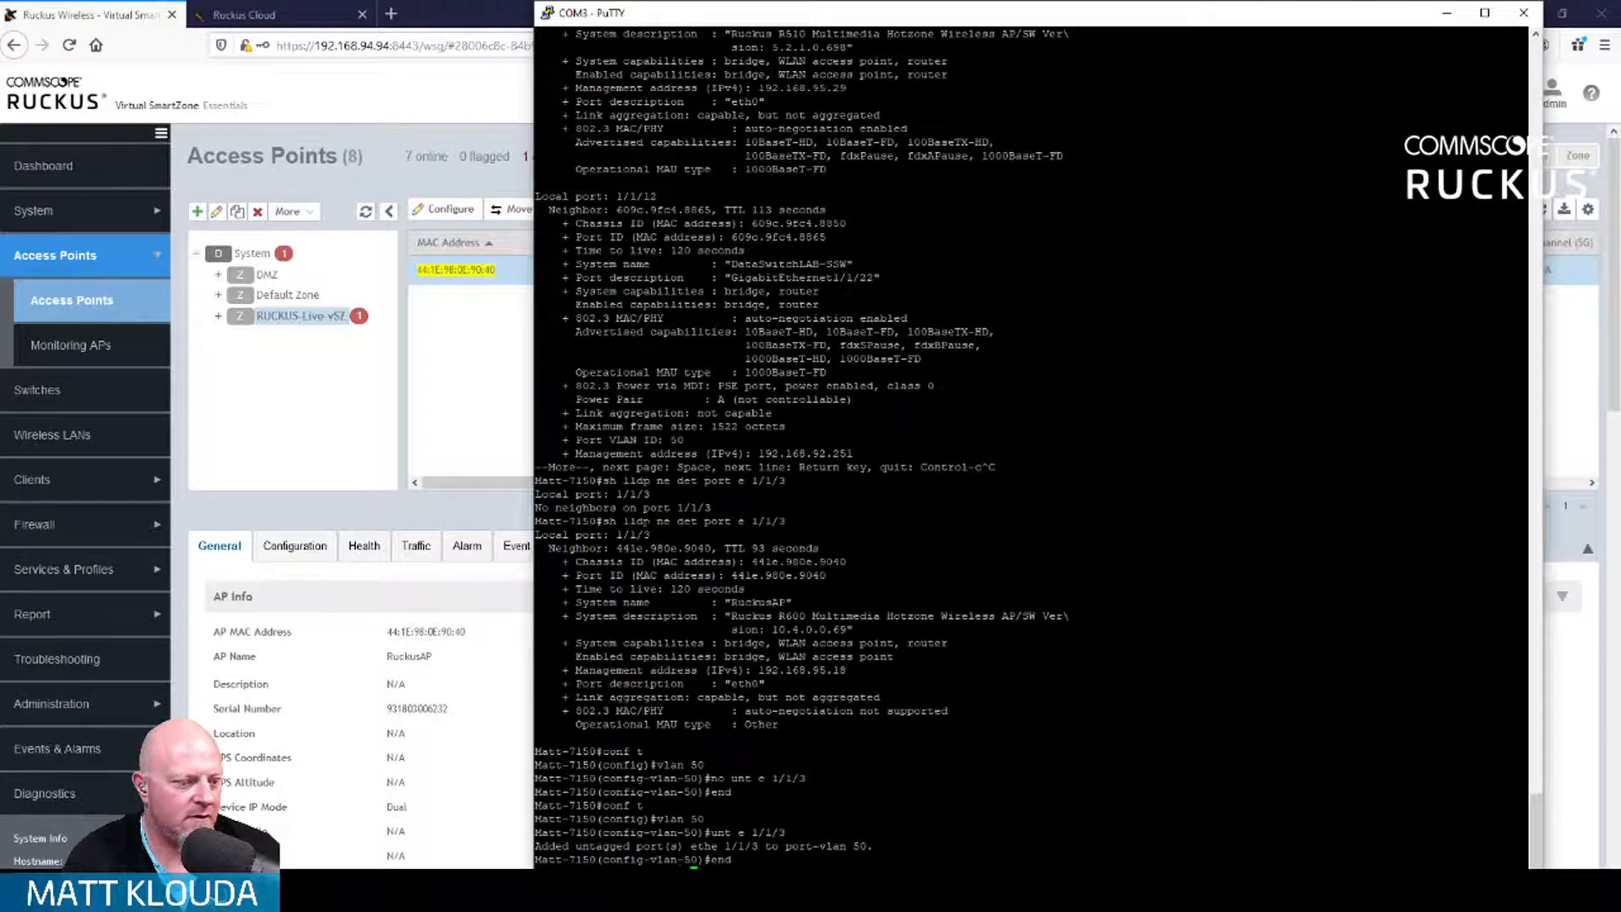
# Step: Run 'sh lldp ne det port e 1/1/3' to confirm RuckusAP is attached, then return to SmartZone
pyautogui.press('Return')
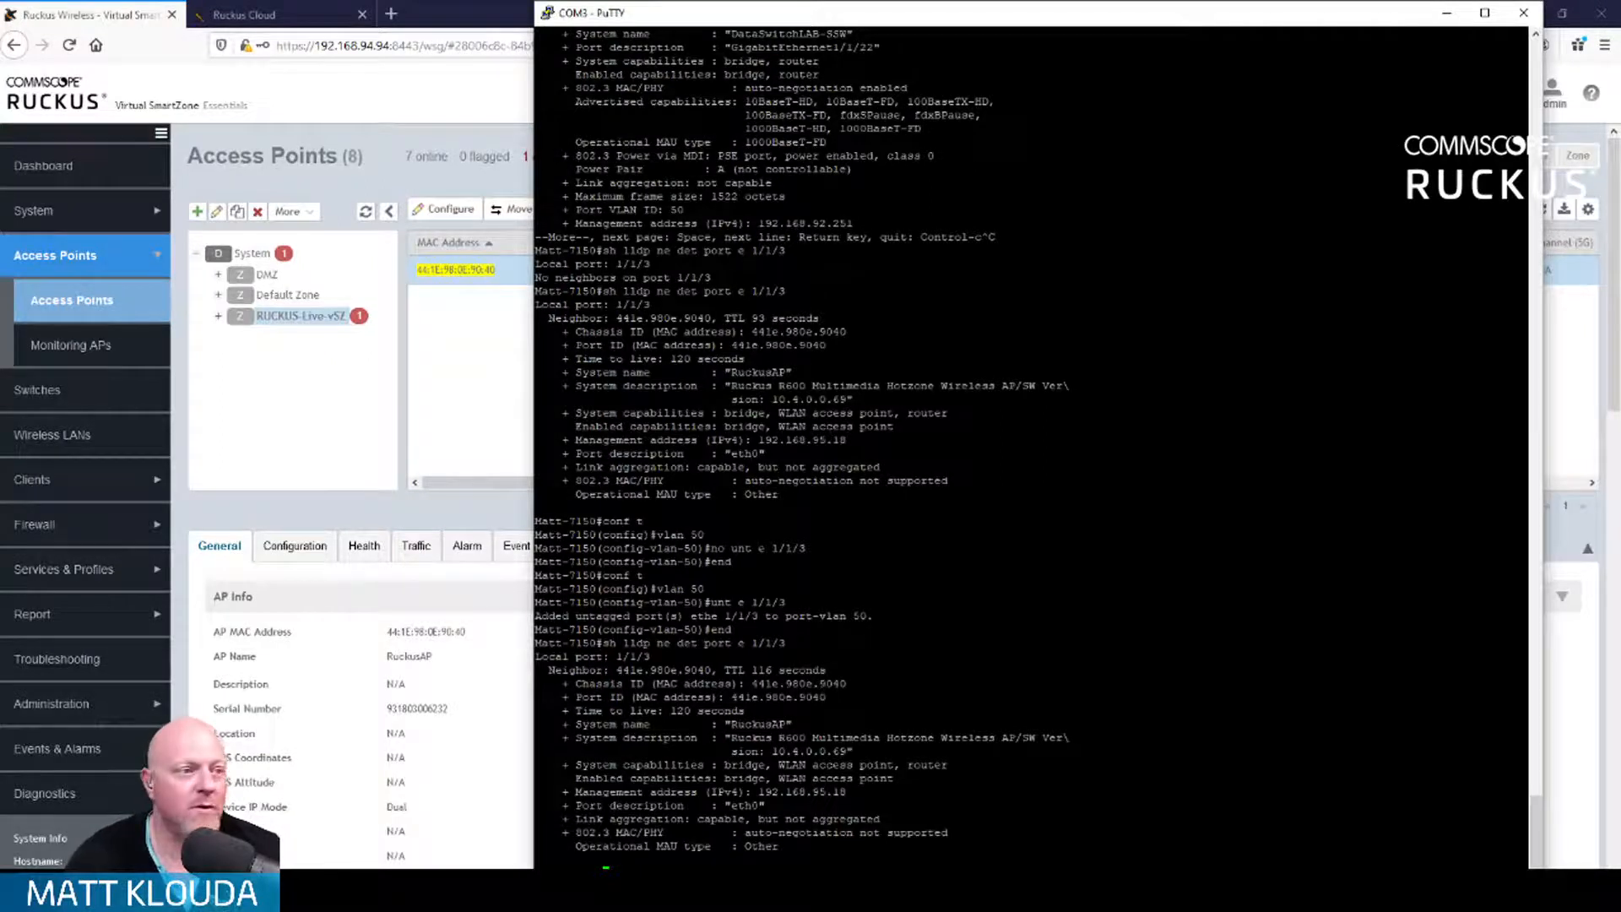
pyautogui.click(505, 93)
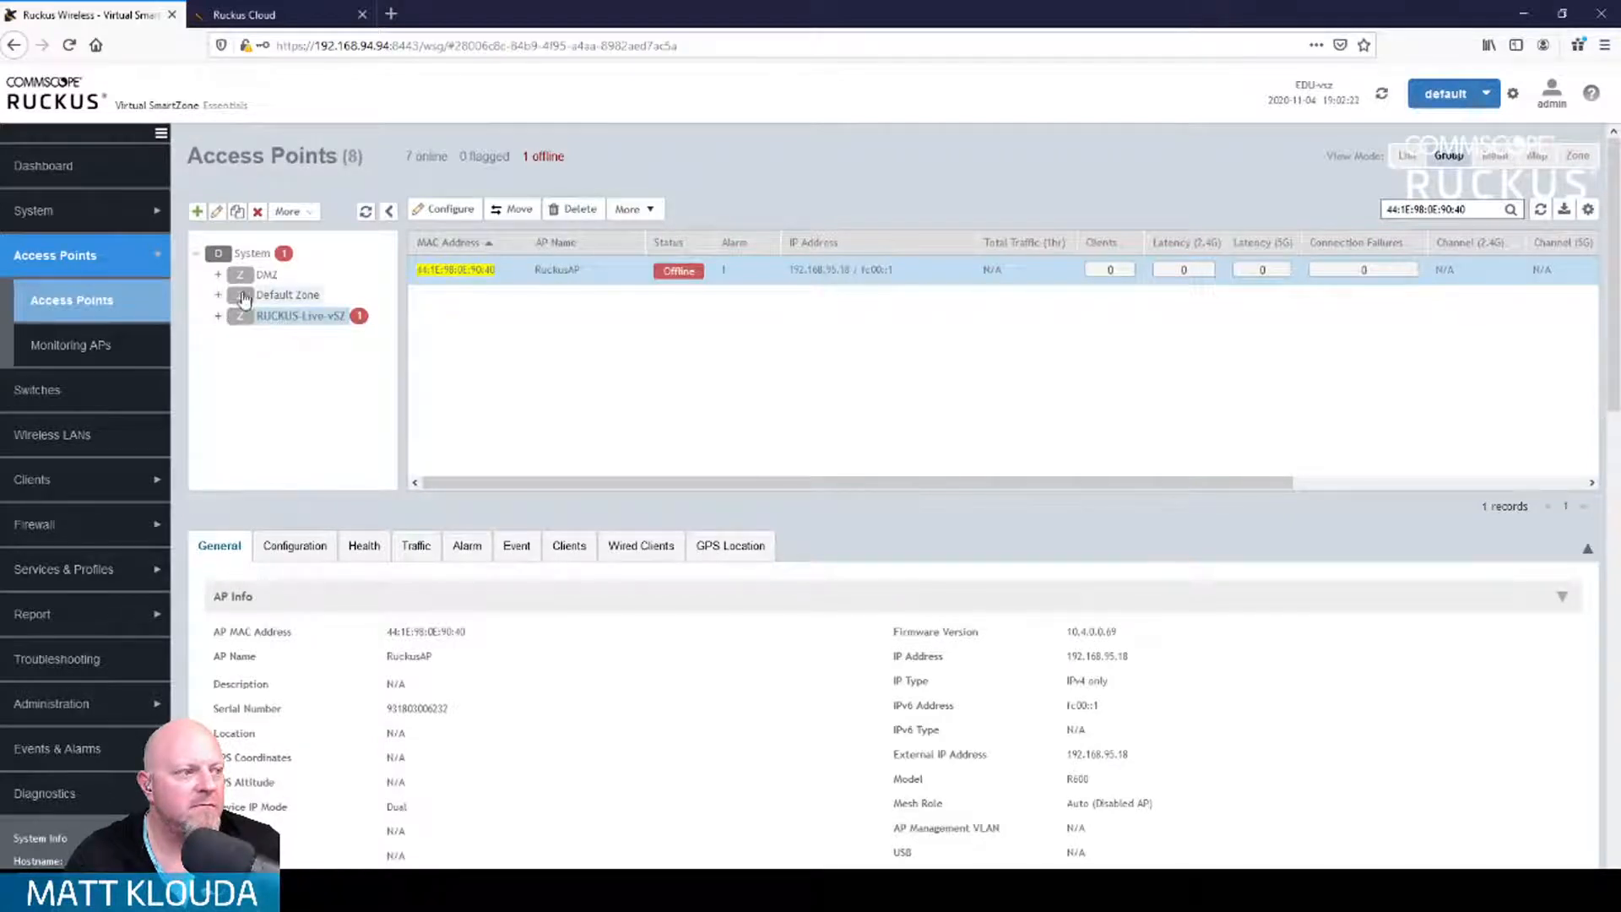
# Step: Search System, Default Zone and RUCKUS-Live-vSZ for the new AP, then choose Log Off from the admin menu
pyautogui.click(258, 253)
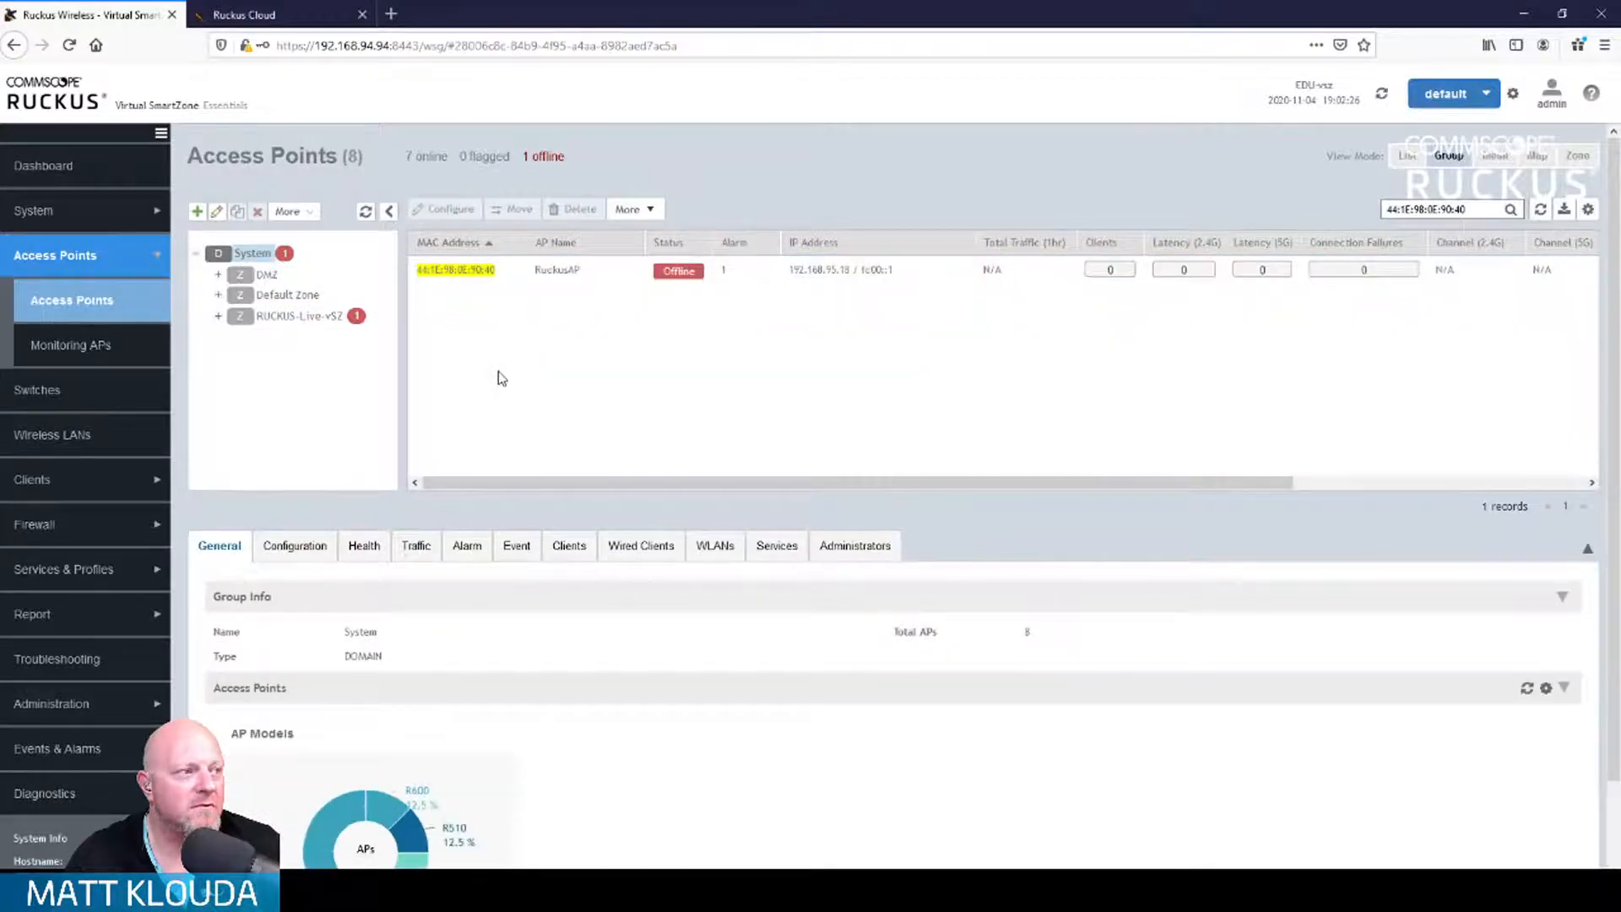
pyautogui.click(288, 294)
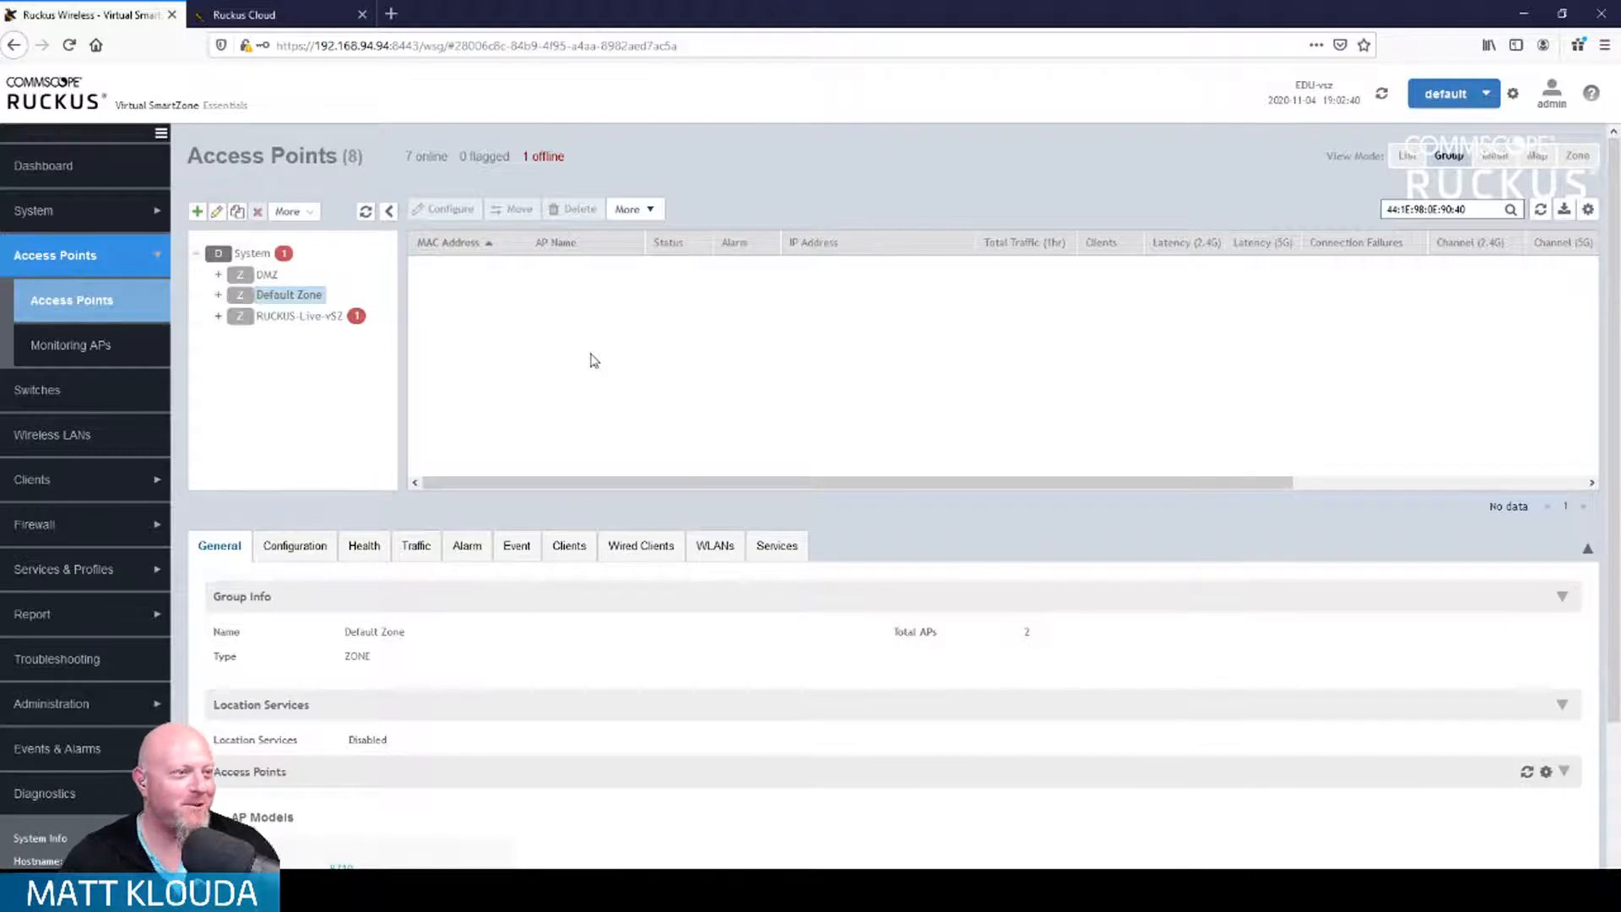
pyautogui.click(313, 316)
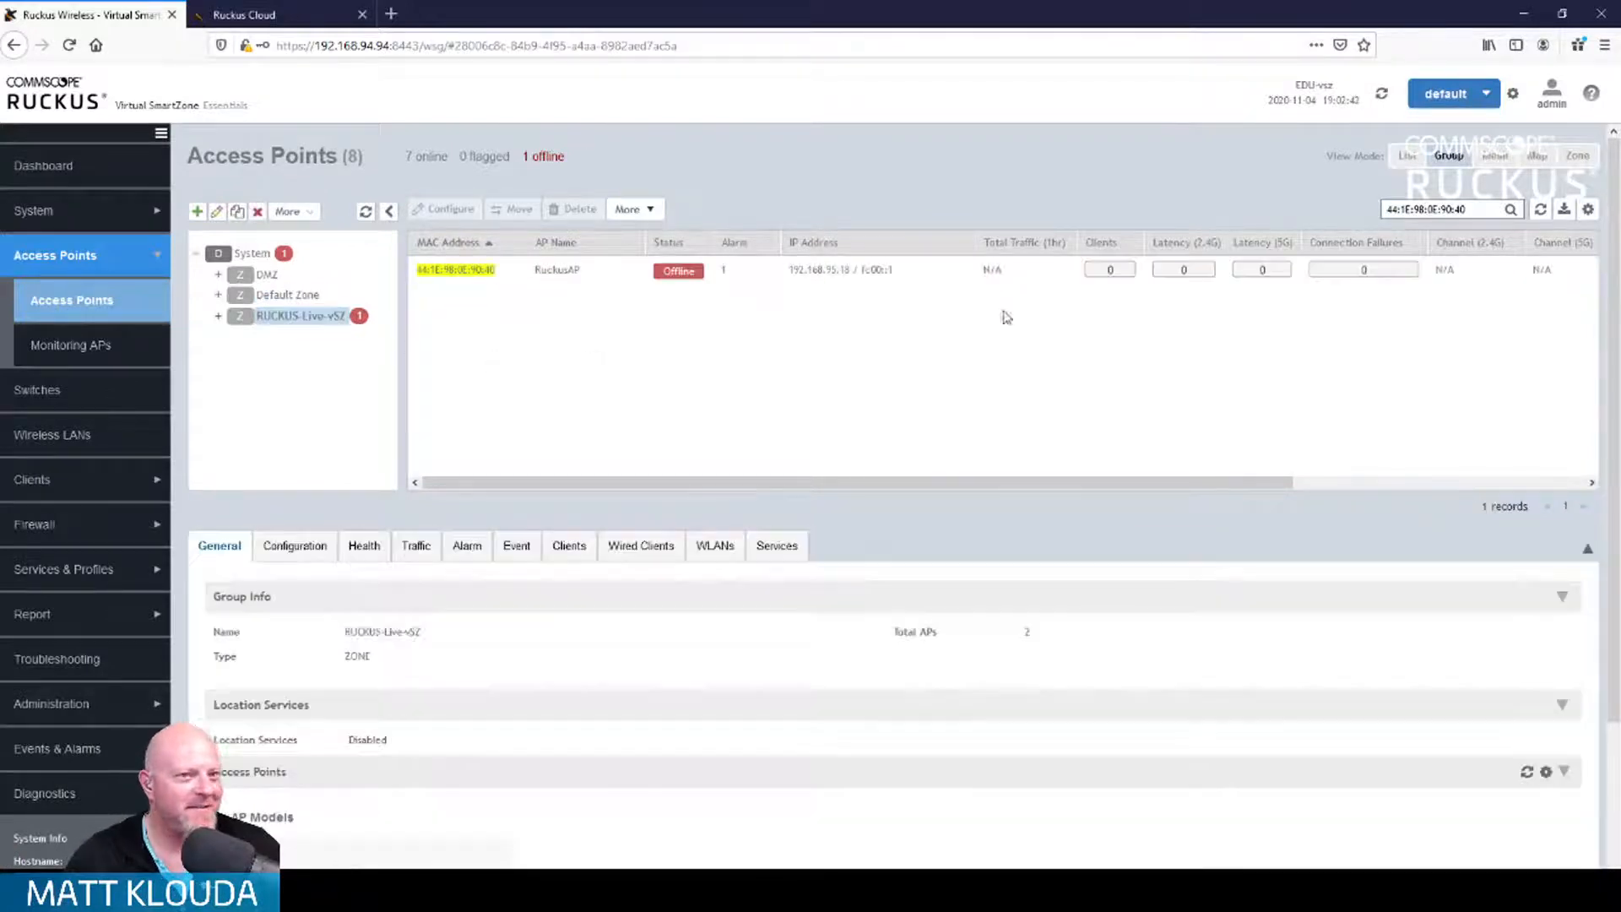
pyautogui.click(1381, 95)
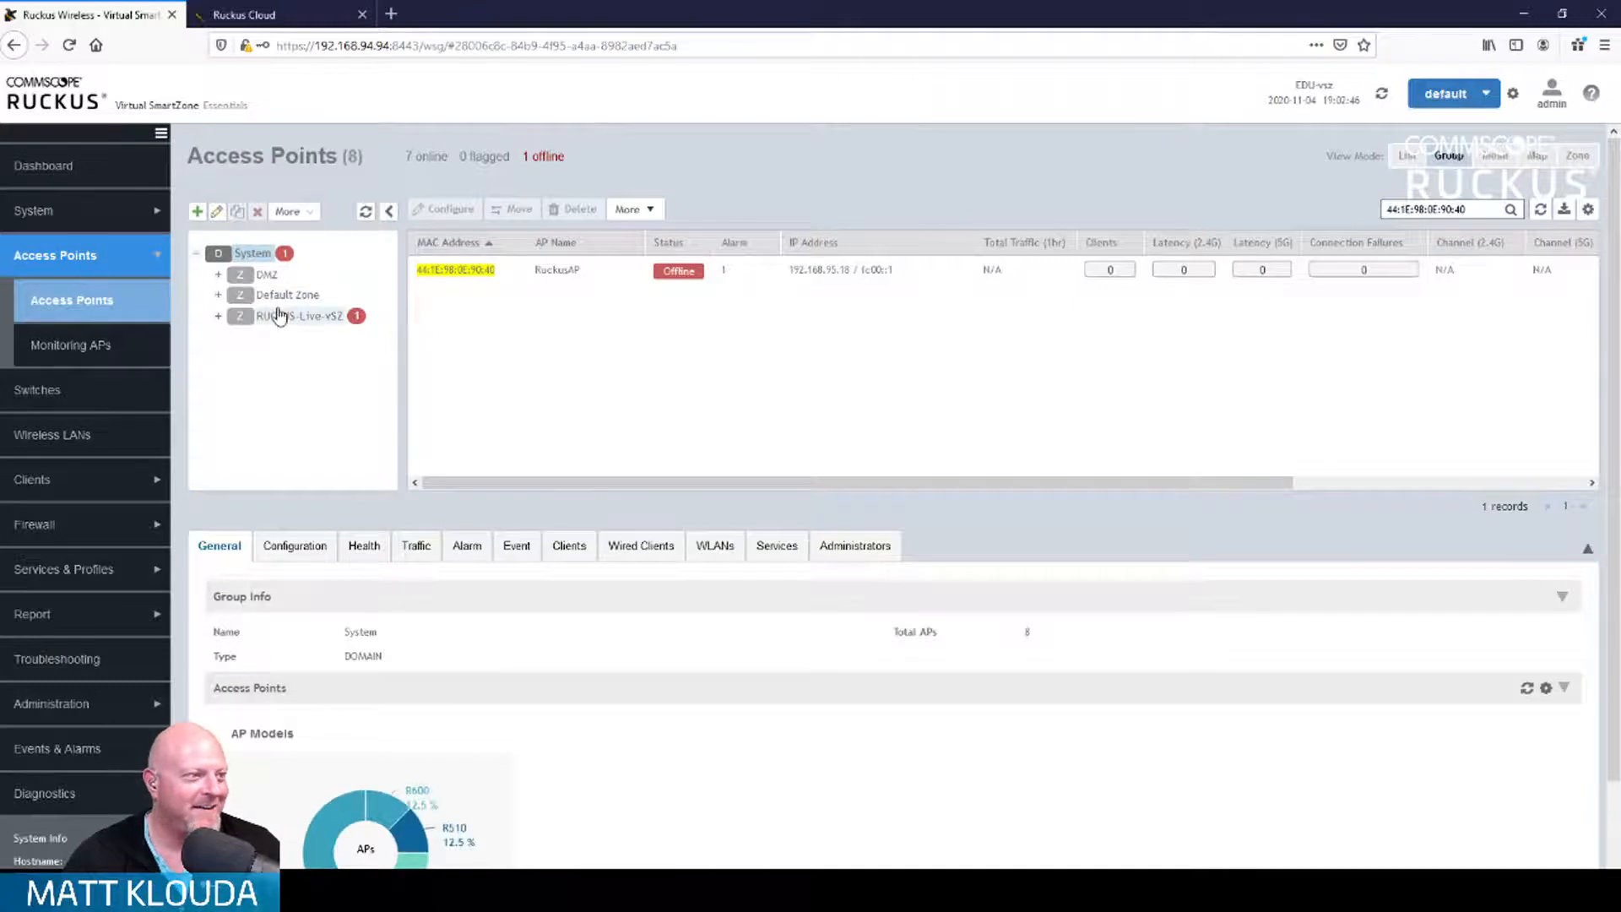
pyautogui.click(278, 316)
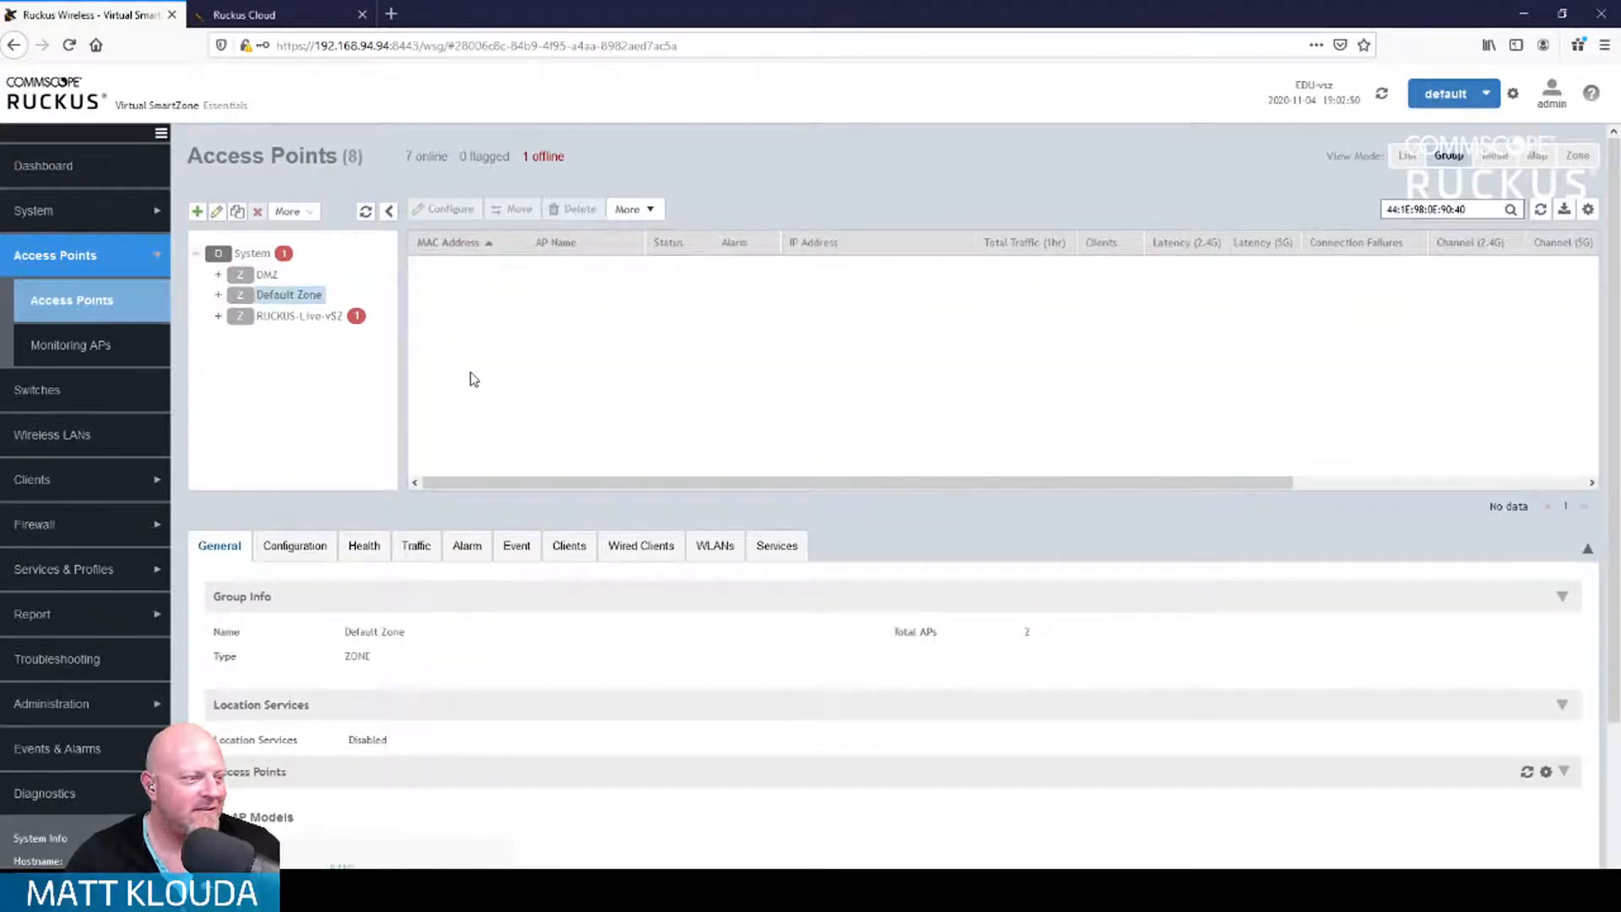
pyautogui.scroll(-3, 471, 379)
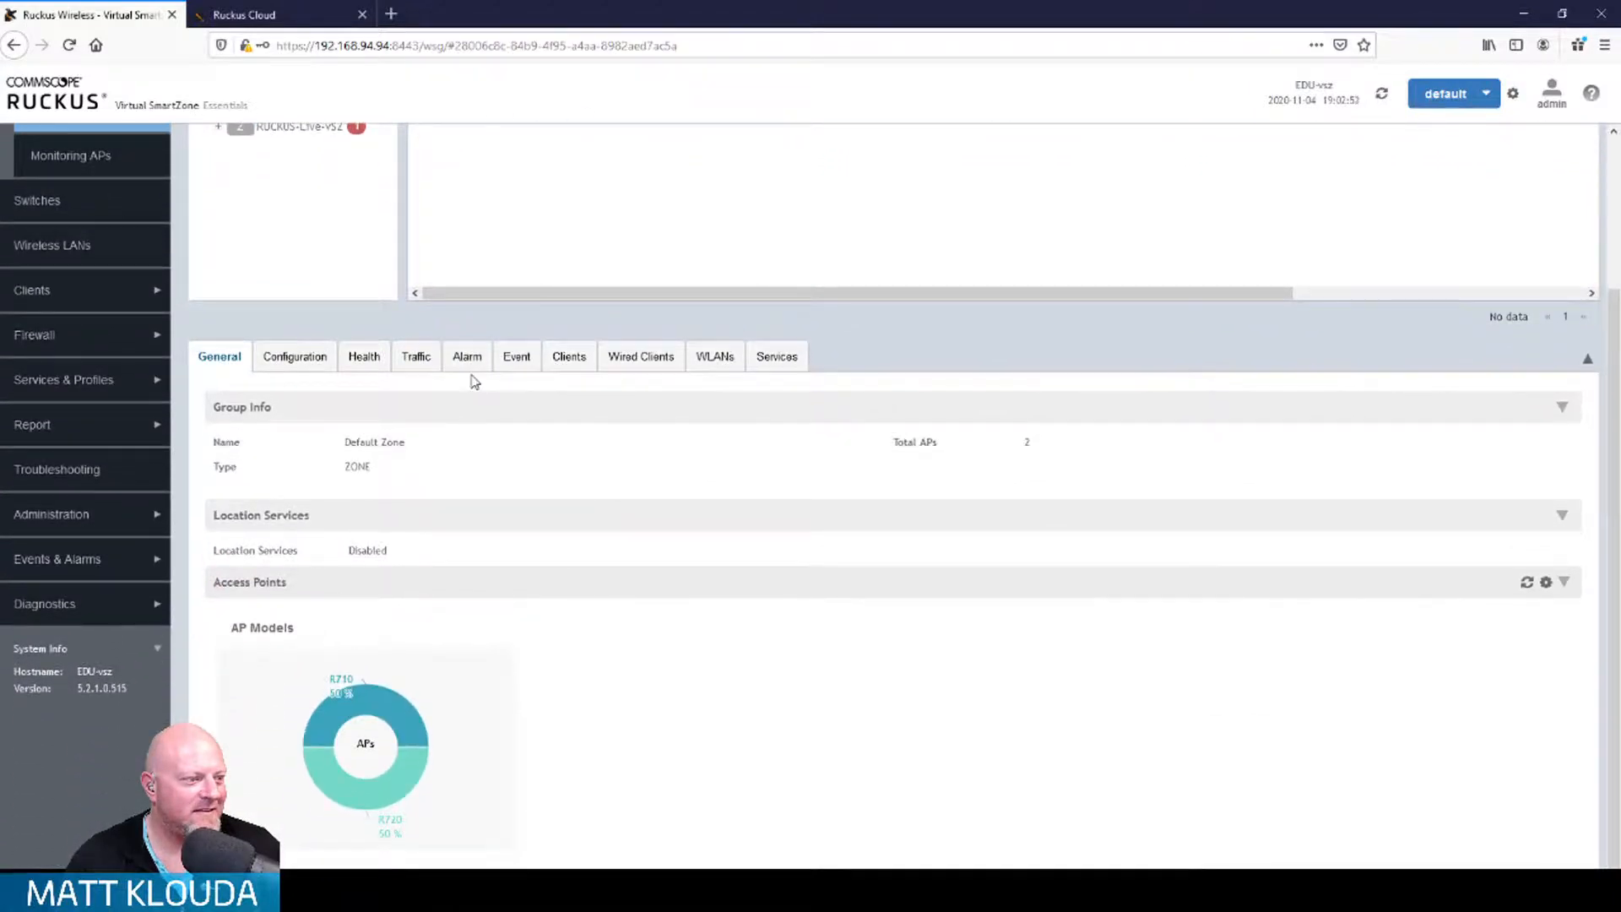
pyautogui.scroll(3, 475, 382)
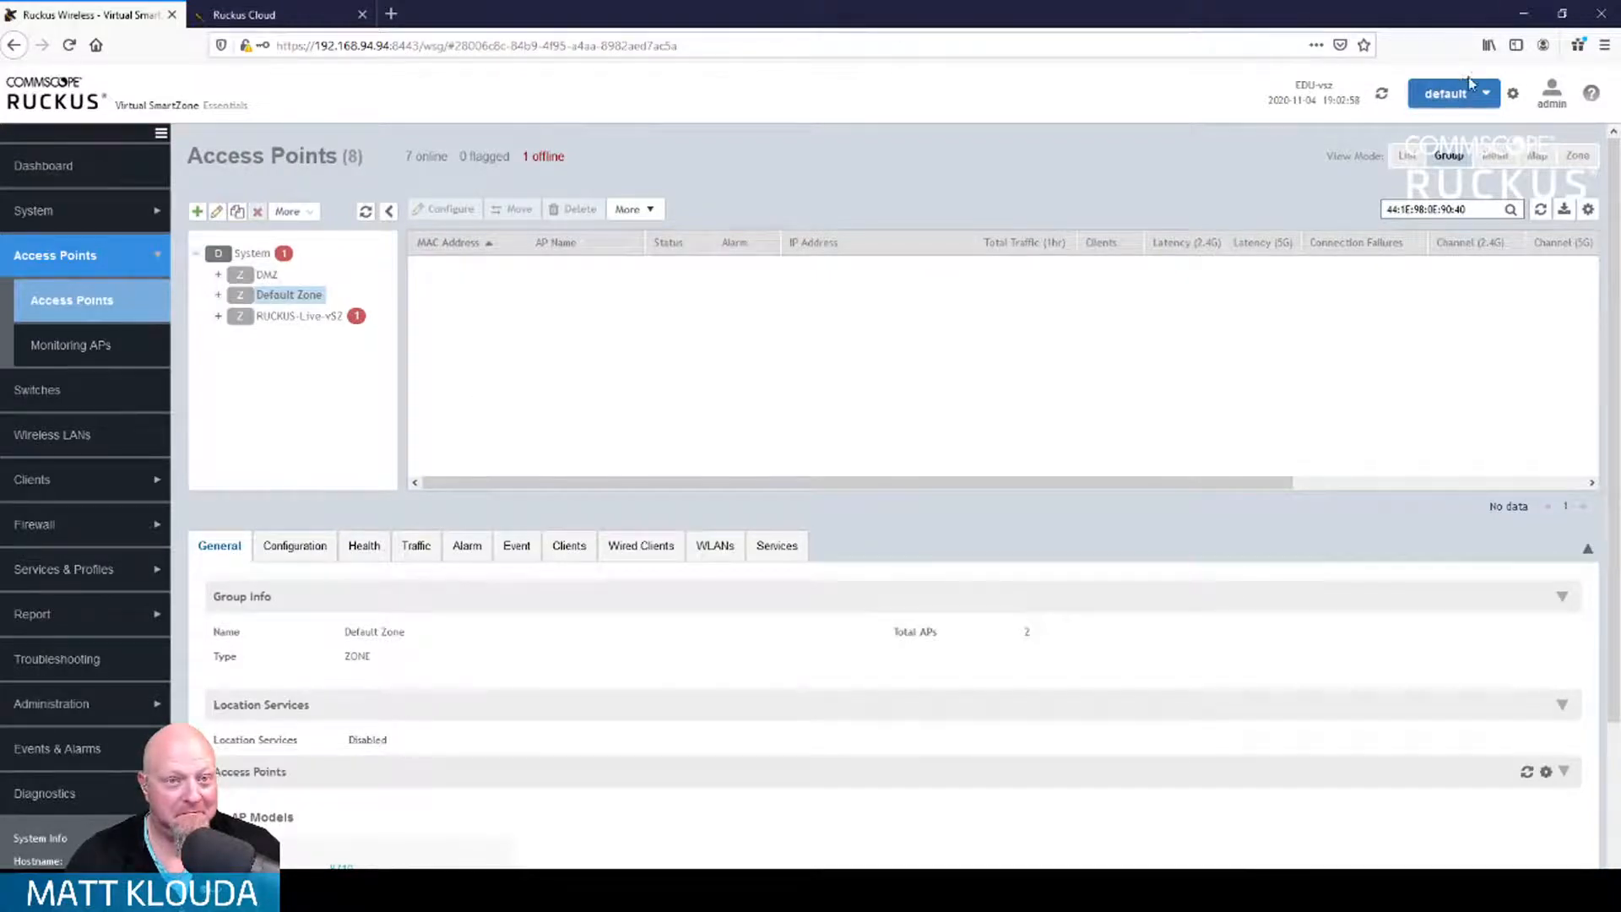
pyautogui.click(1552, 105)
# Step: Confirm log-off, sign back in as admin, and open the Access Points list (7 online, 1 offline)
pyautogui.click(1520, 186)
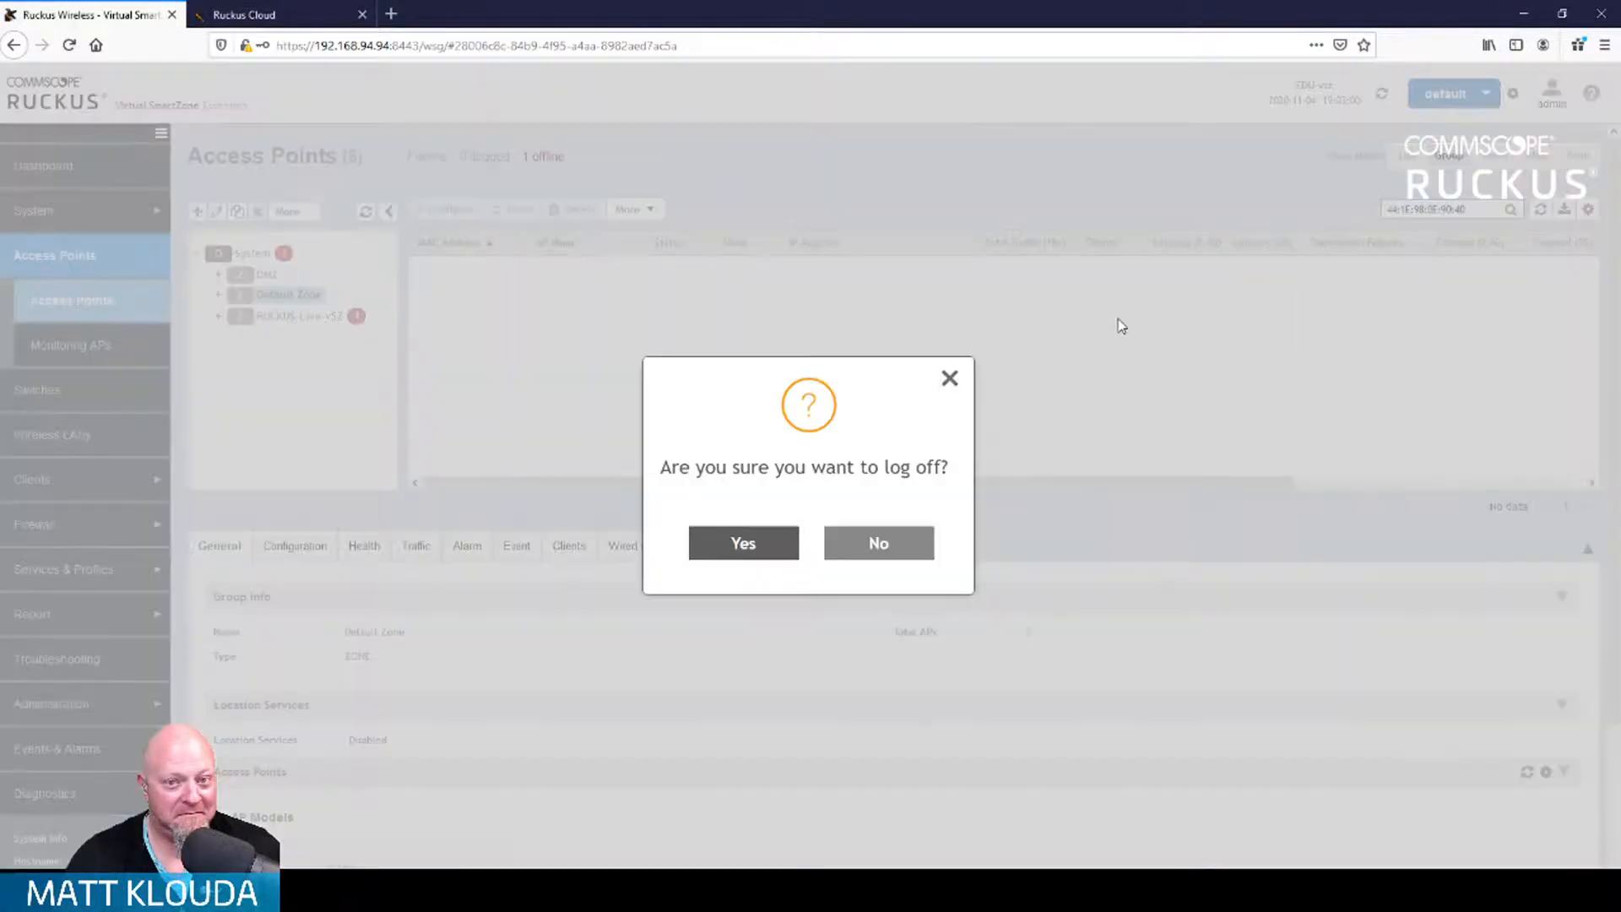
pyautogui.click(733, 554)
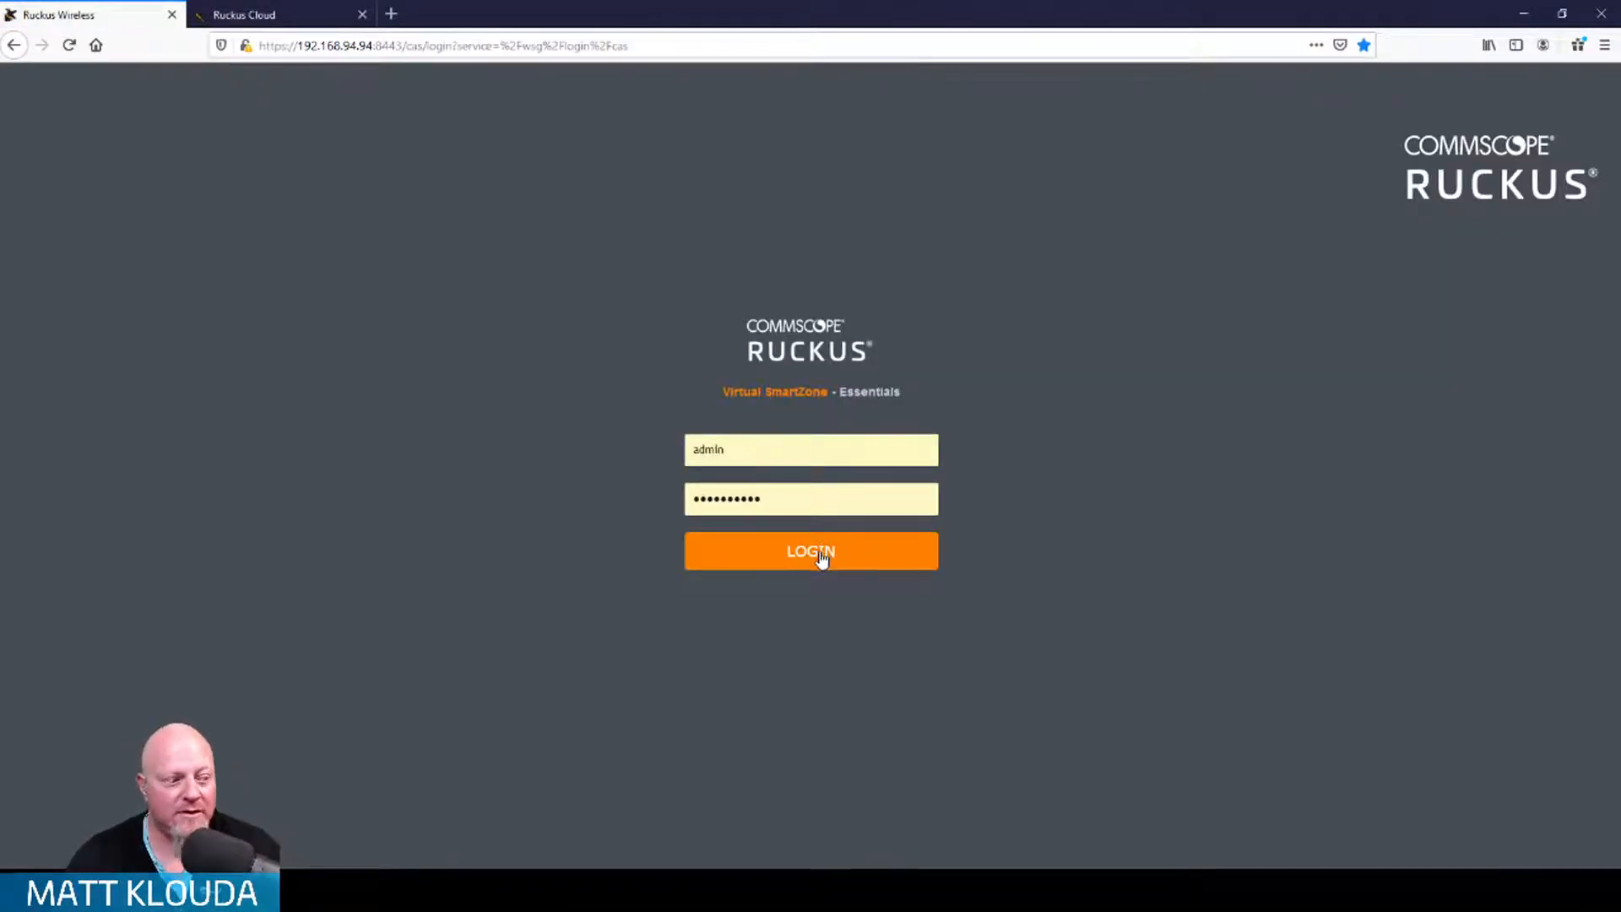
pyautogui.click(820, 558)
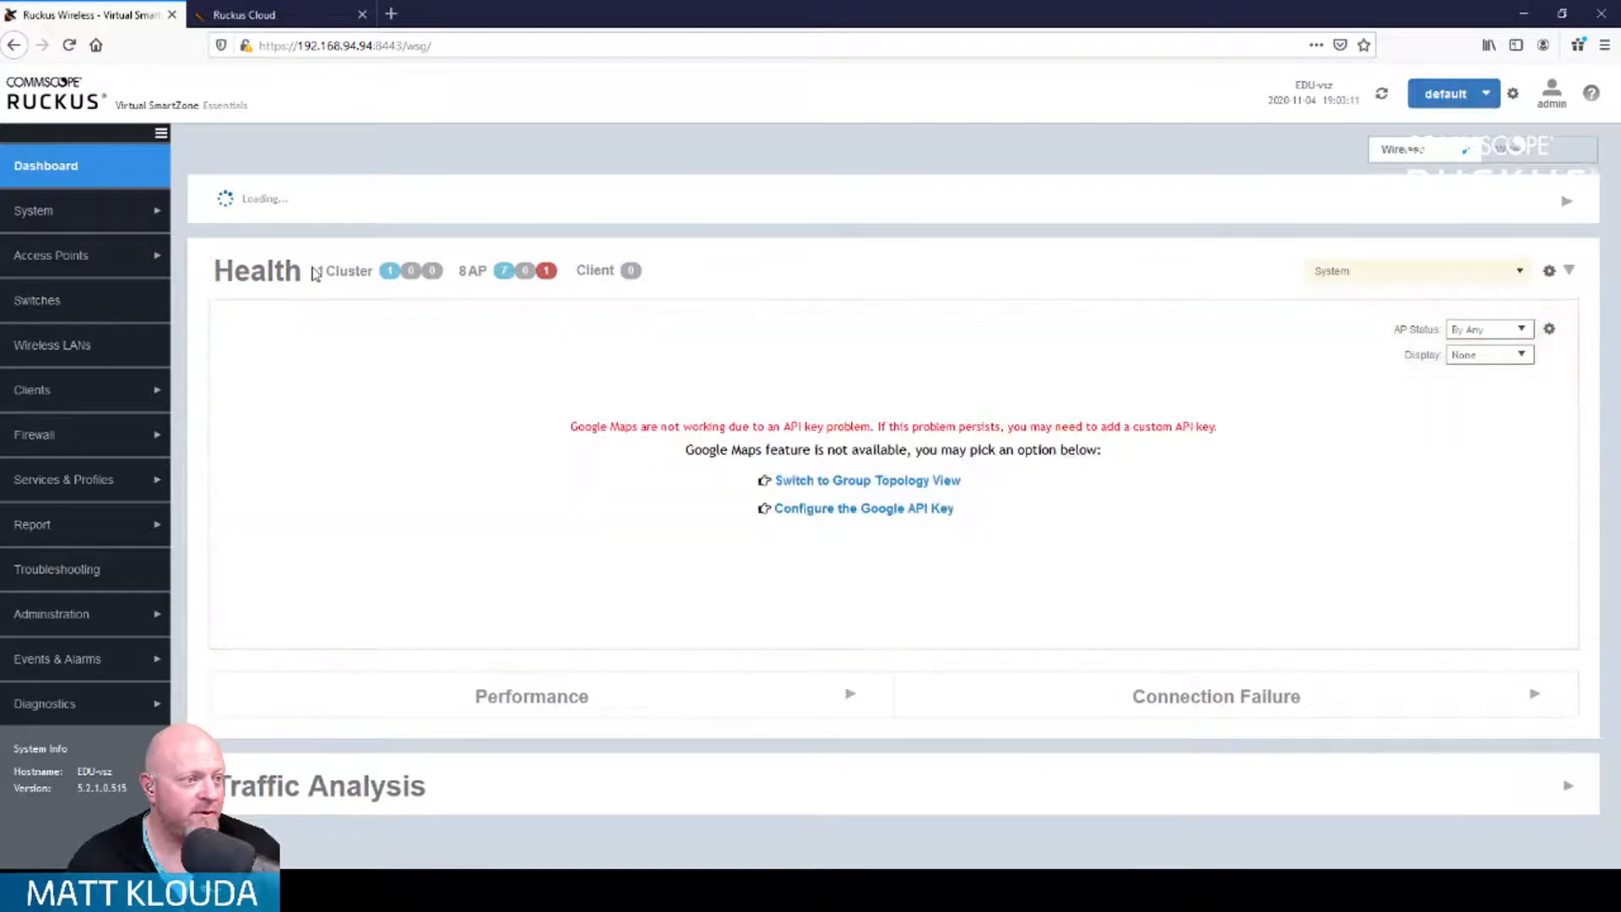
pyautogui.click(138, 261)
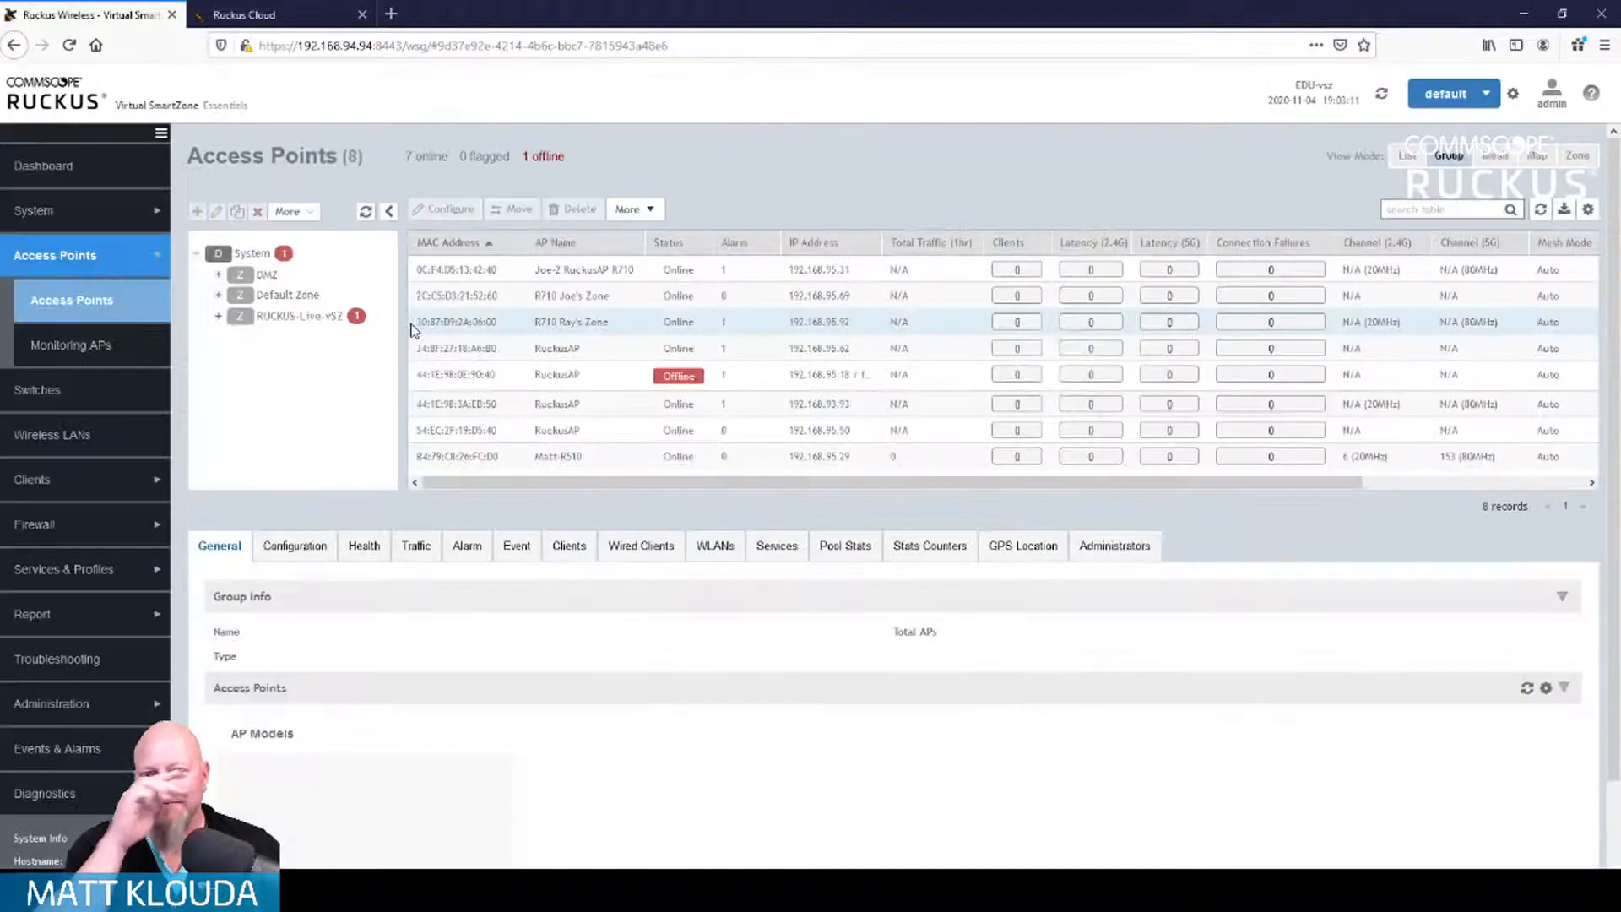
# Step: Select RuckusAP in RUCKUS-Live-vSZ and list its 5 events, ending with 'AP disconnected' at 18:47
pyautogui.click(302, 318)
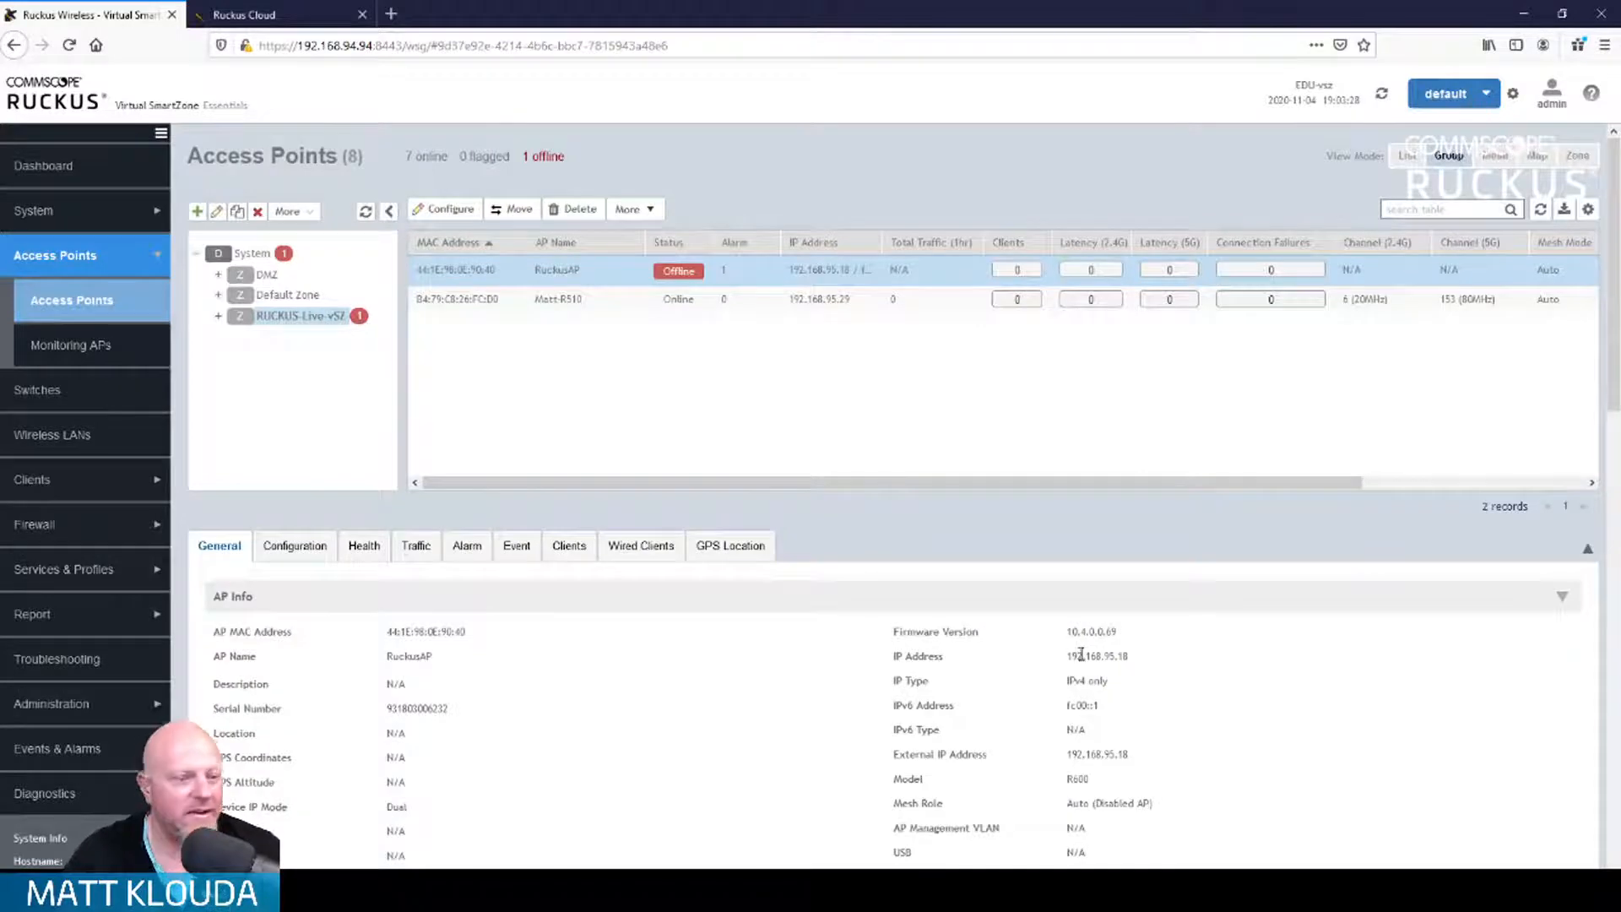
pyautogui.scroll(-2, 945, 586)
pyautogui.scroll(-2, 946, 586)
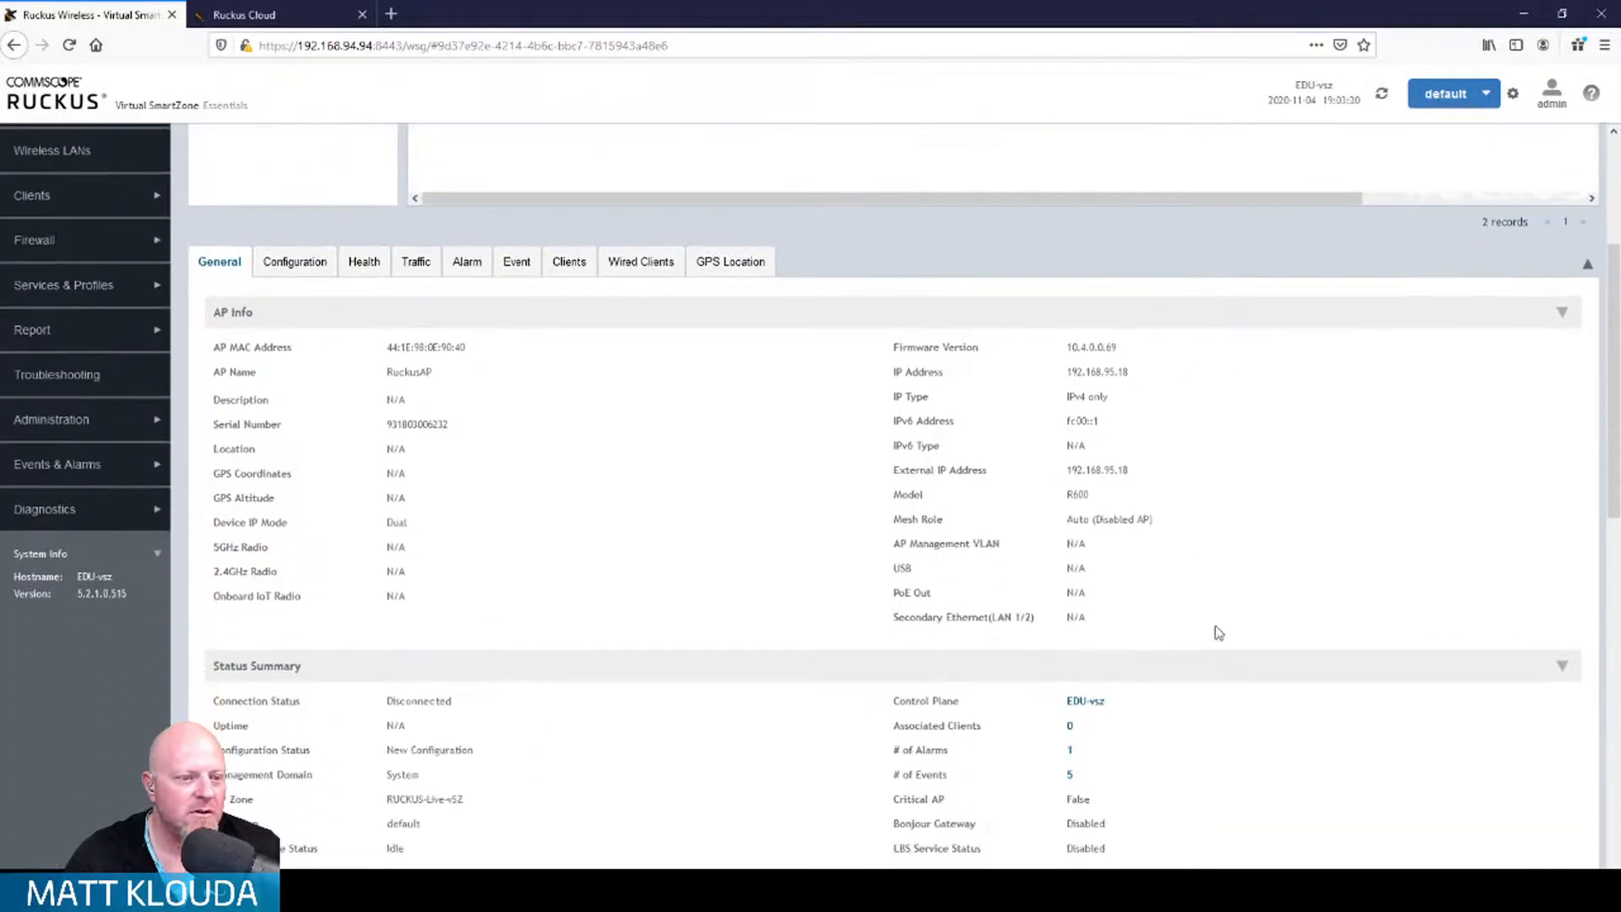
pyautogui.scroll(-1, 929, 549)
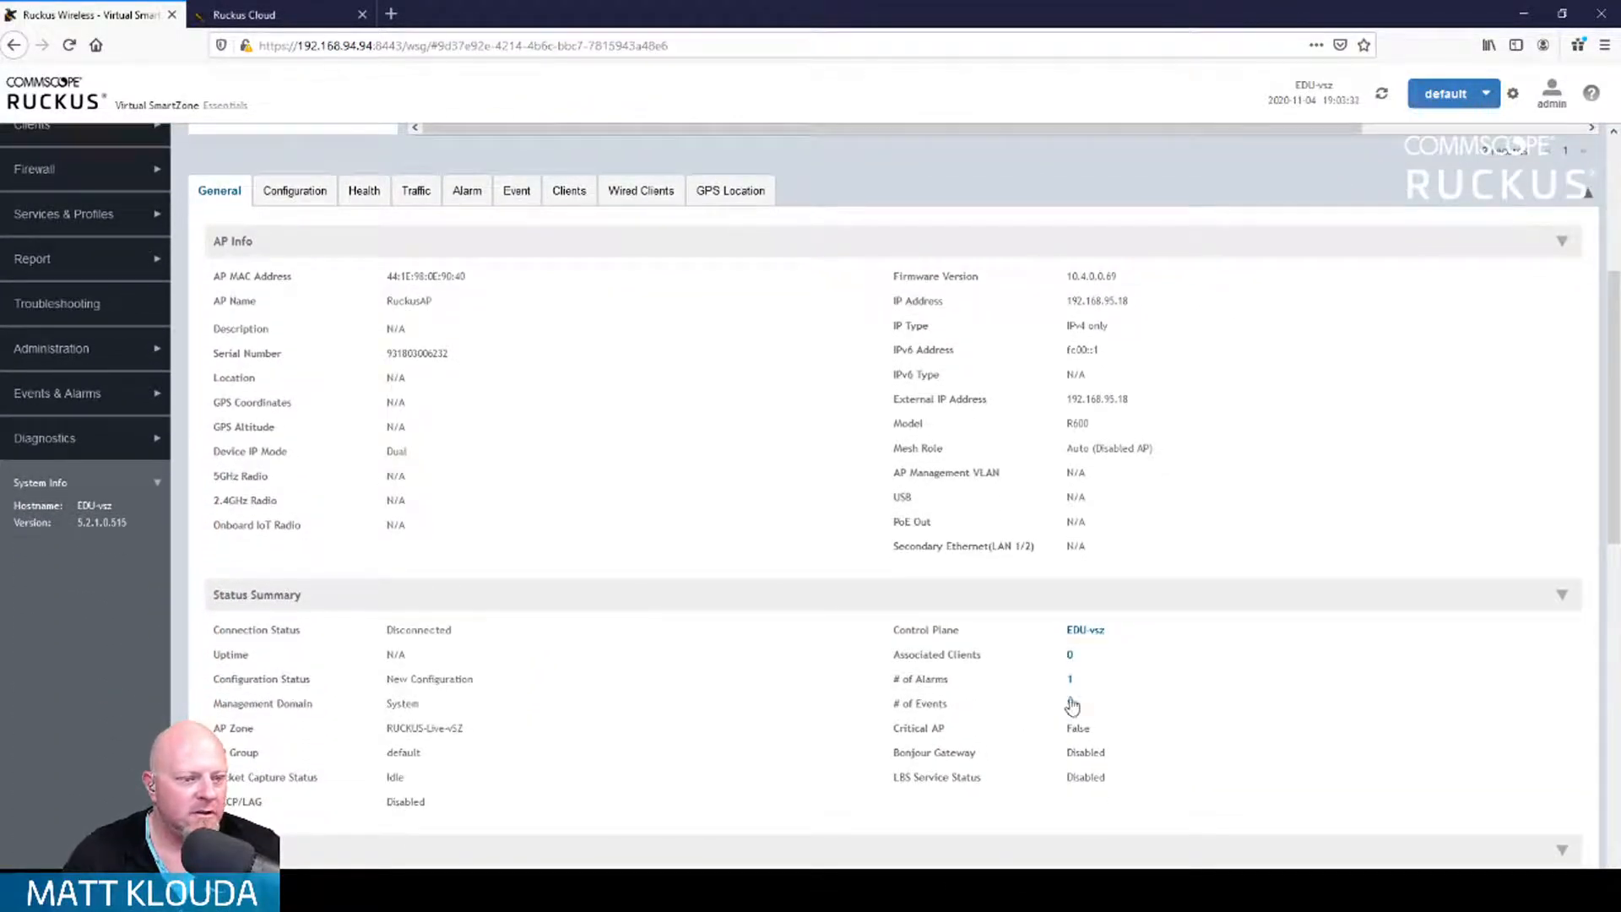
pyautogui.click(1070, 703)
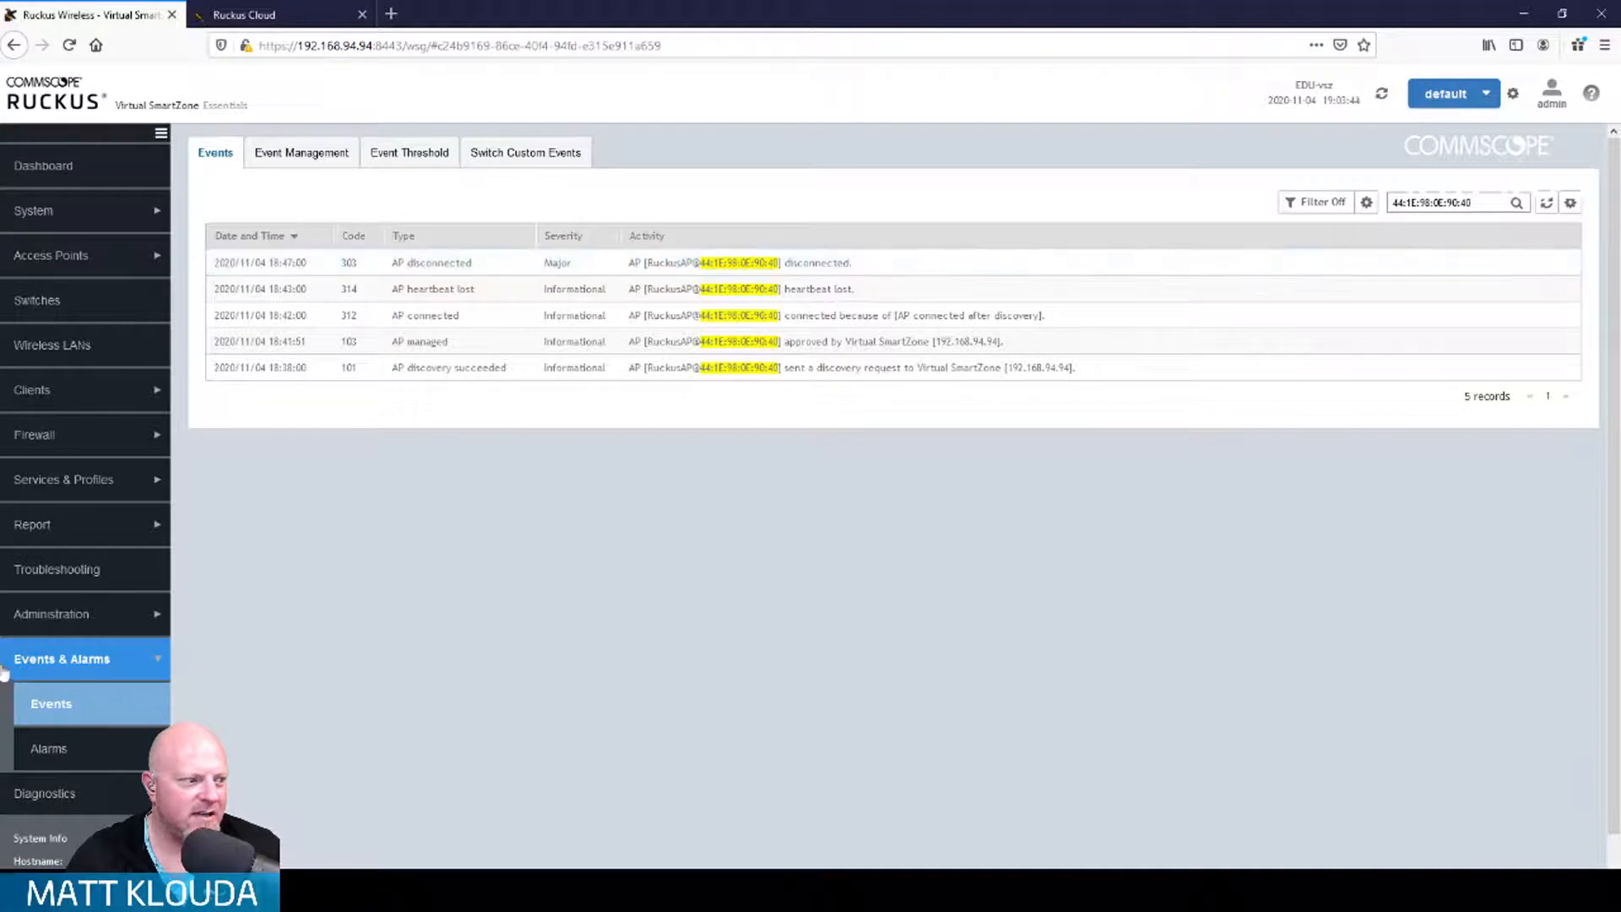
# Step: Review the Alarms list, then go back to the RUCKUS-Live-vSZ access points
pyautogui.click(68, 752)
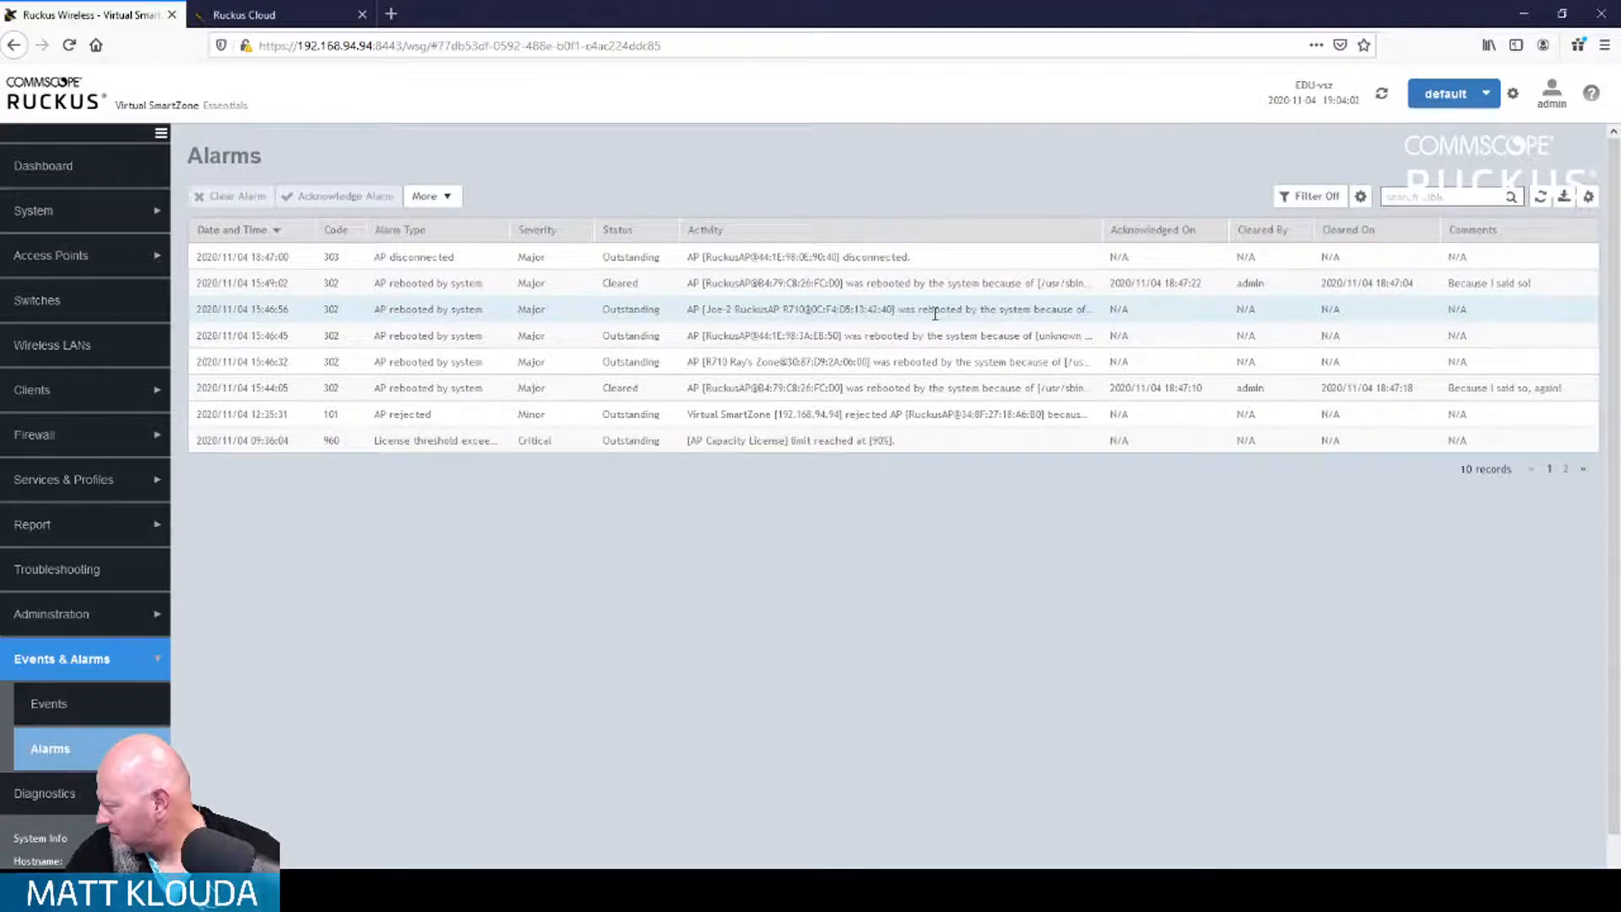
pyautogui.click(93, 257)
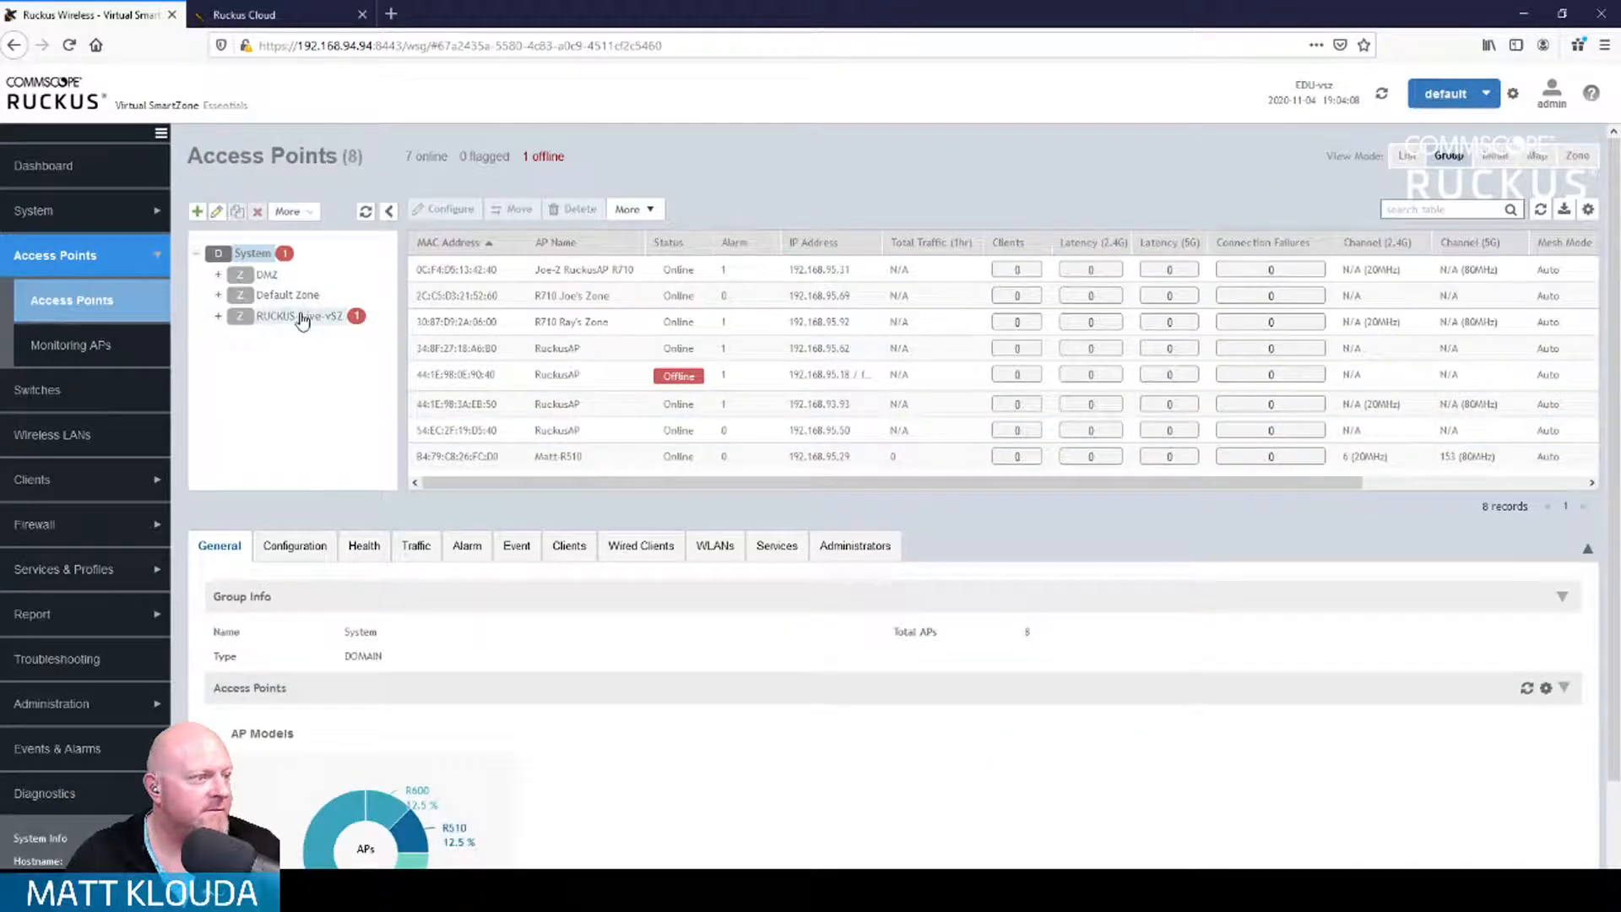
pyautogui.click(301, 318)
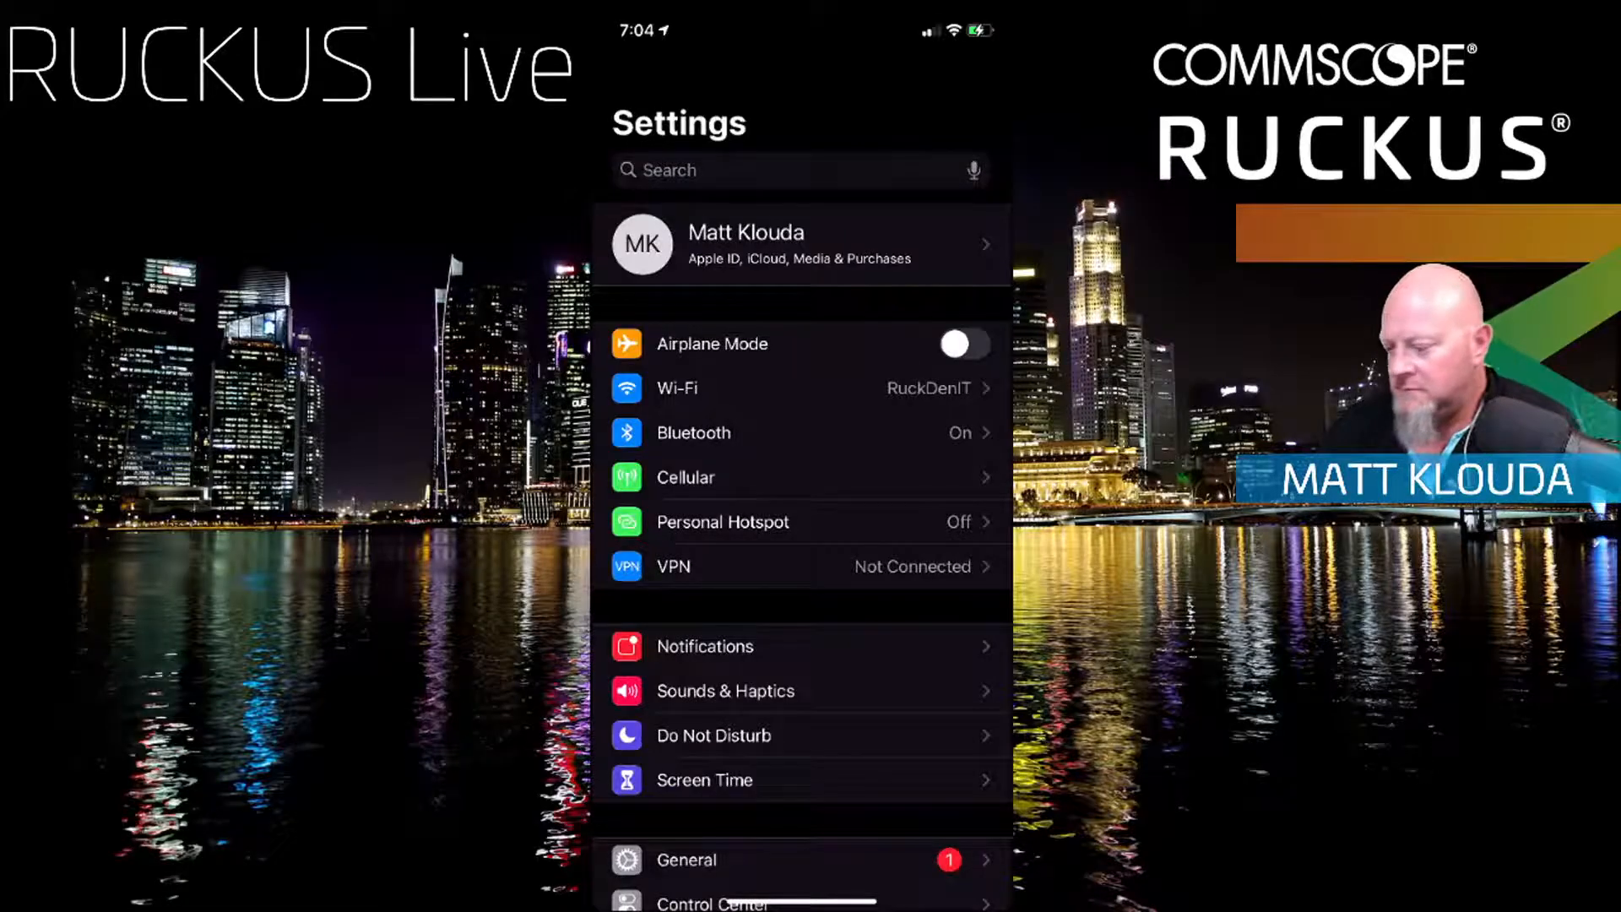
# Step: Join the iPhone to the RUCKUS-Live Wi-Fi with its password, then return to the home screen
pyautogui.click(802, 389)
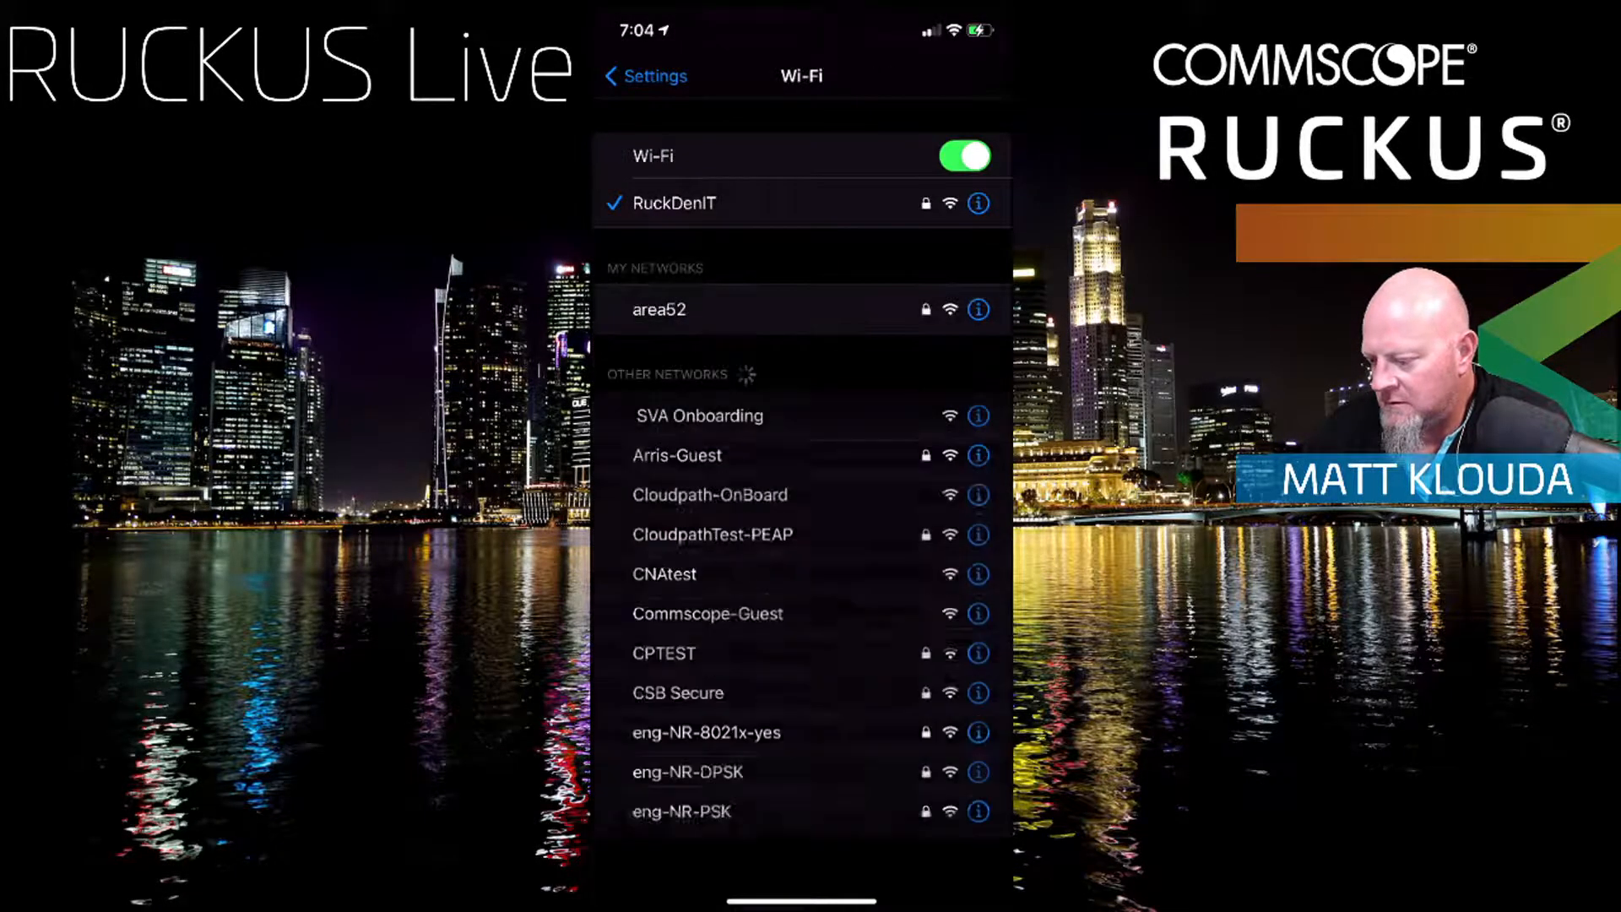
pyautogui.scroll(-5, 801, 506)
pyautogui.scroll(-5, 801, 506)
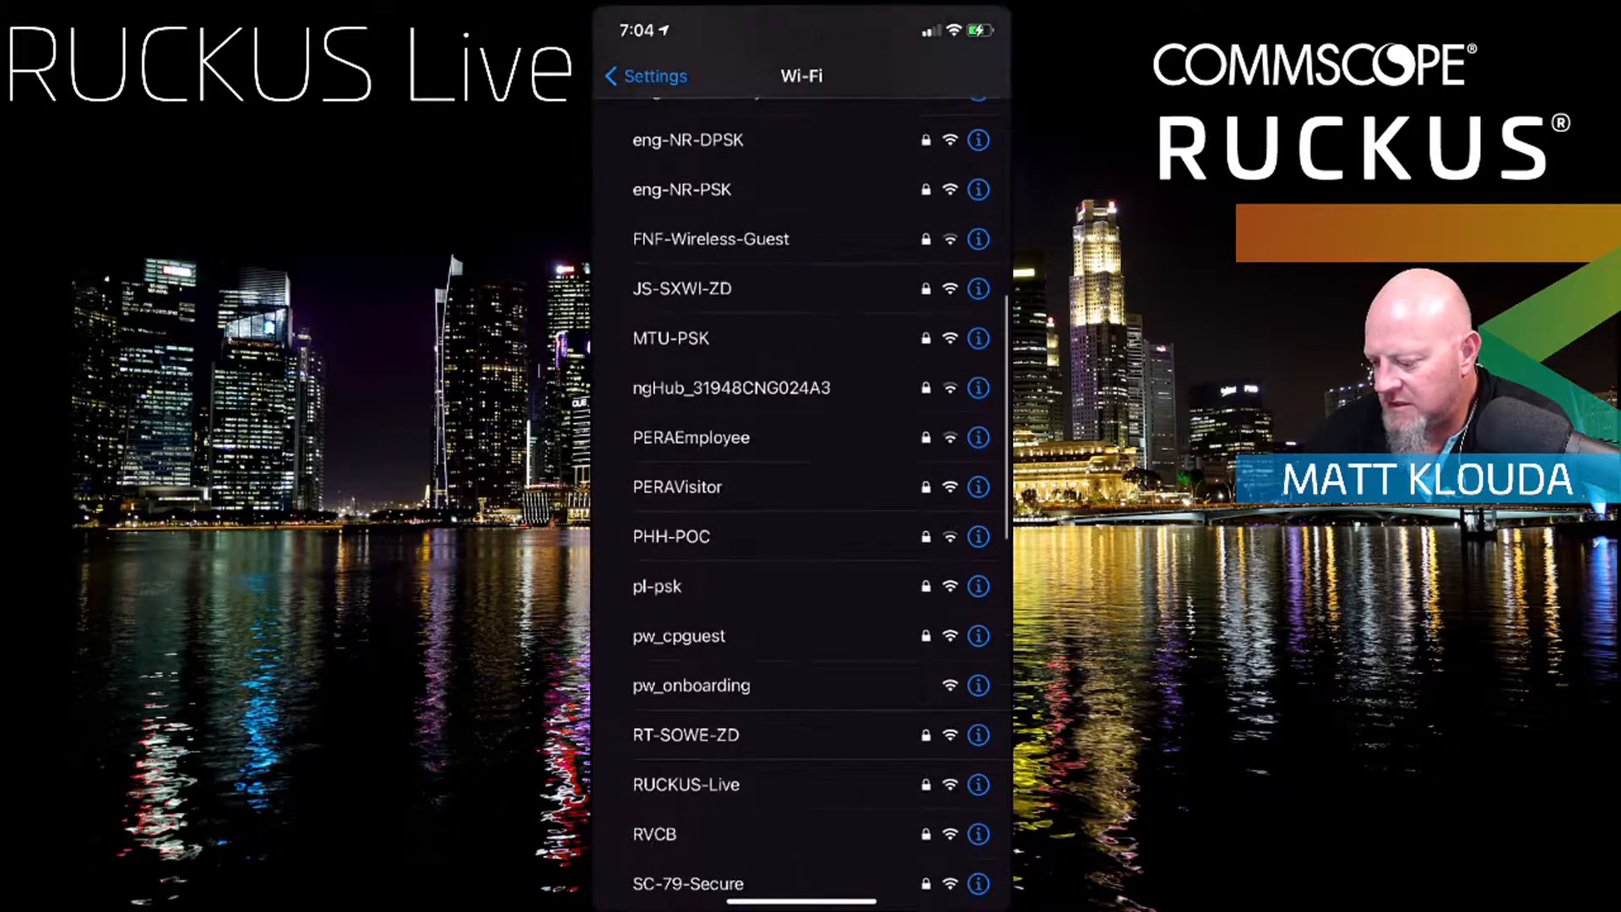
pyautogui.scroll(5, 802, 507)
pyautogui.scroll(-5, 801, 506)
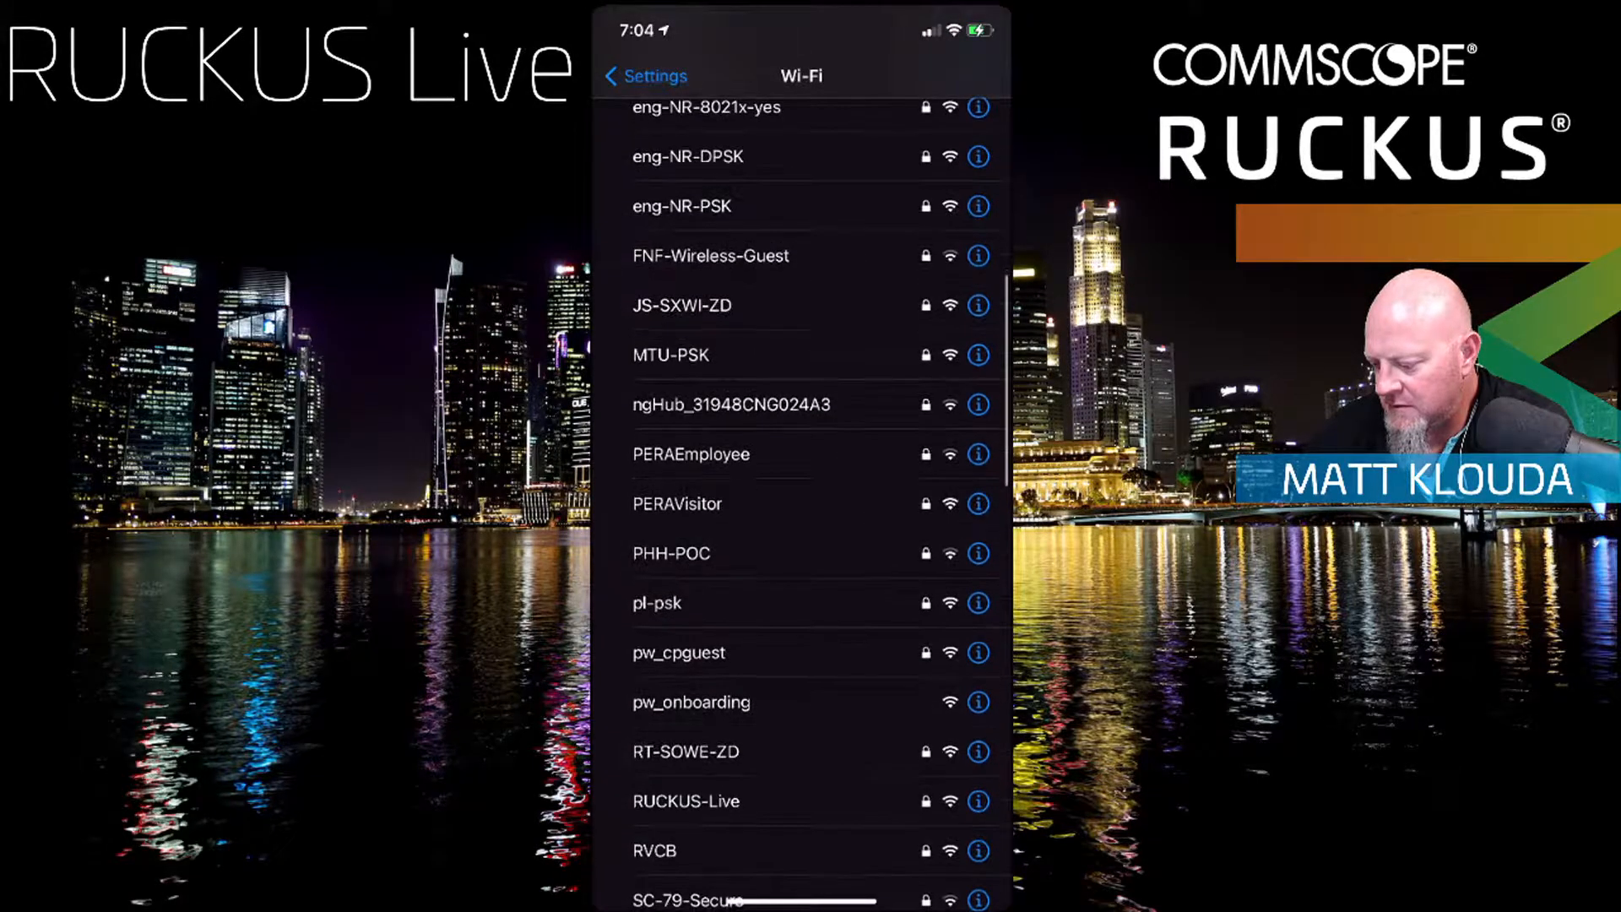
pyautogui.scroll(-4, 801, 507)
pyautogui.click(687, 489)
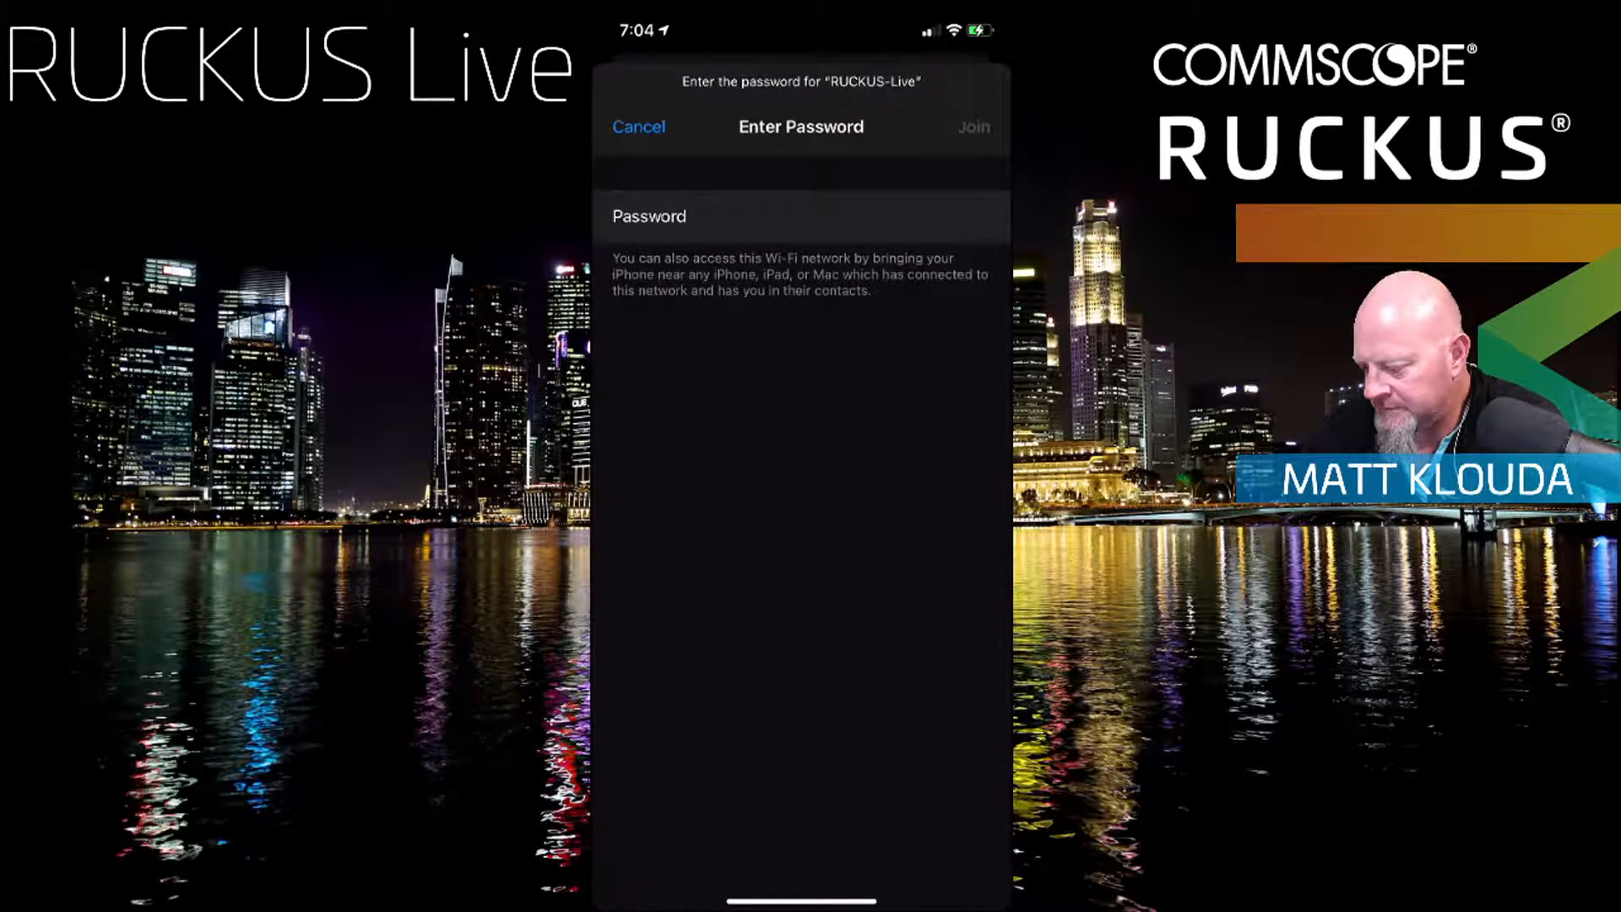
pyautogui.write('•')
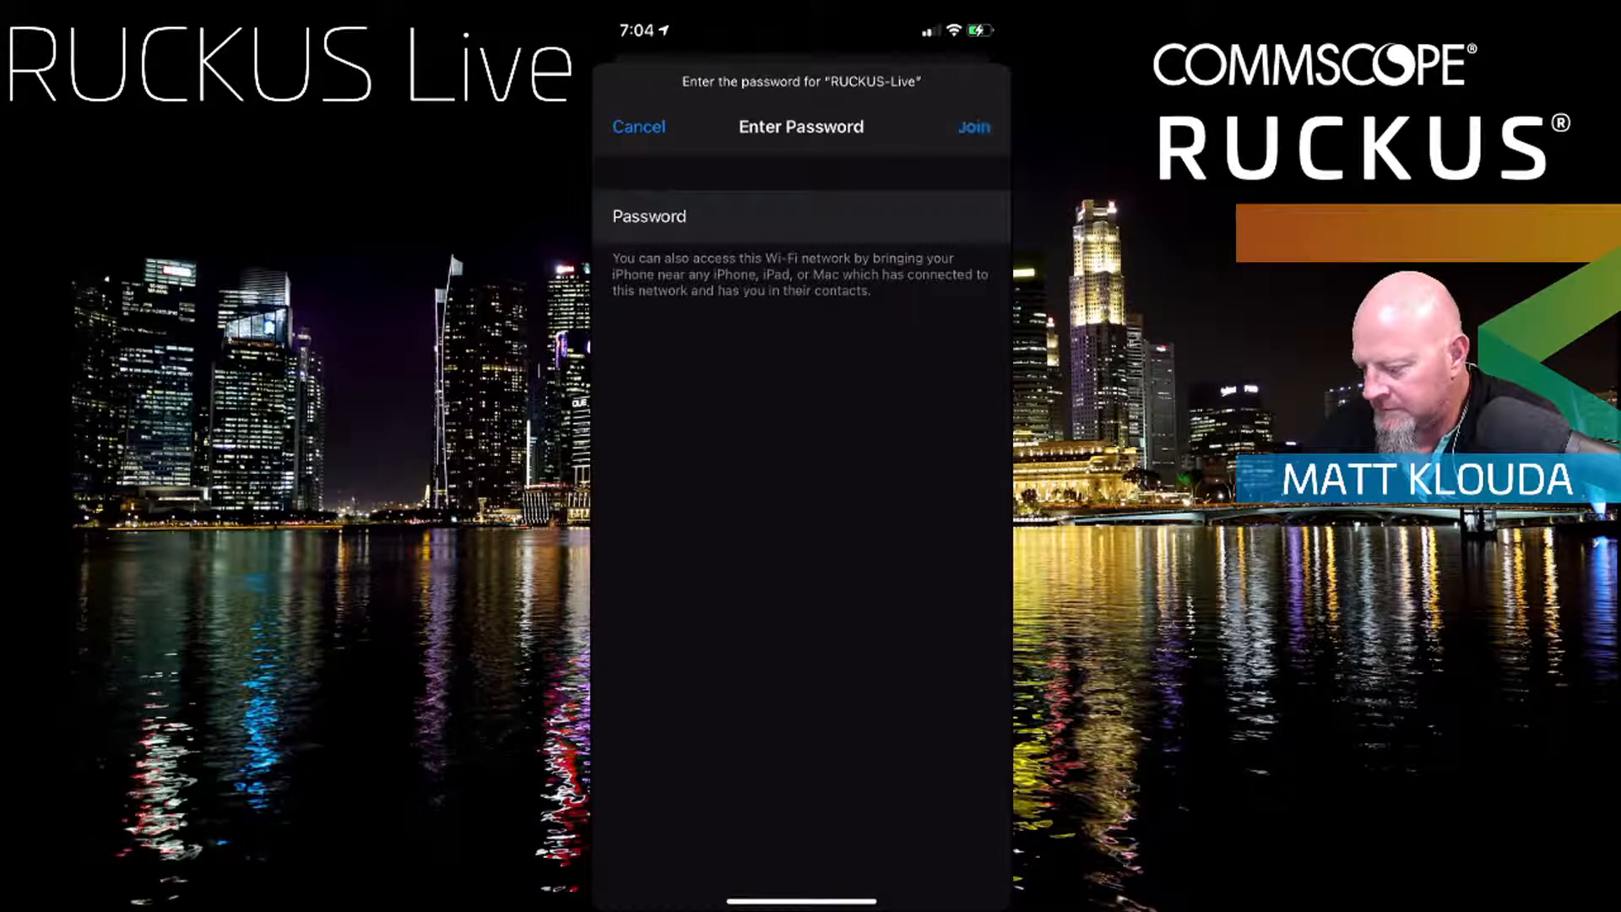
pyautogui.press('Return')
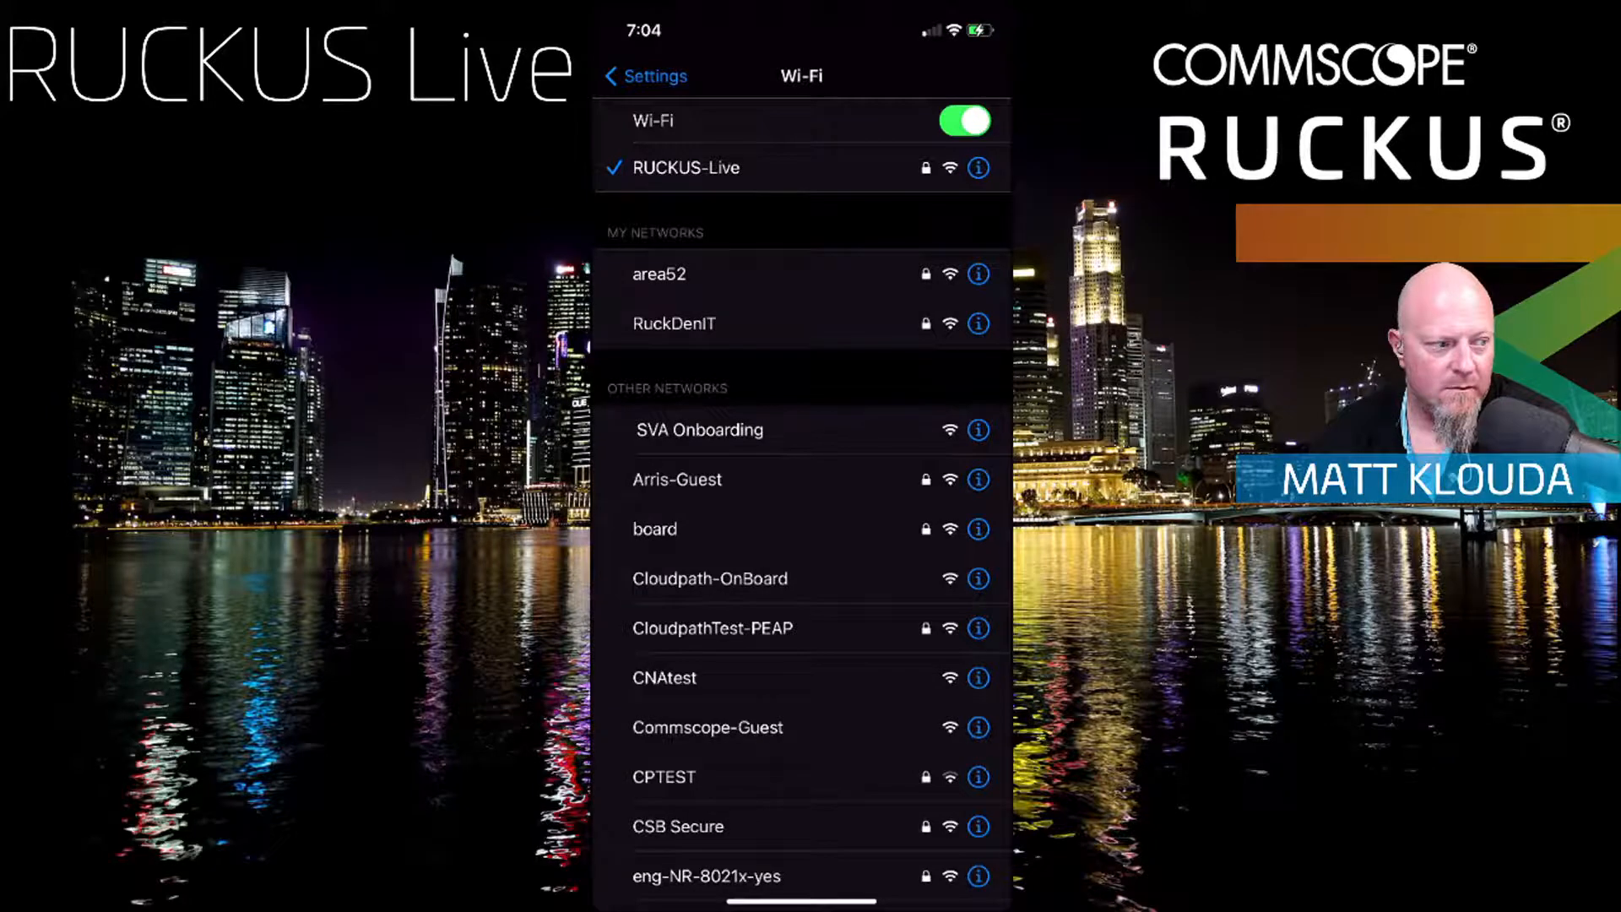
pyautogui.moveTo(801, 901); pyautogui.dragTo(801, 506)
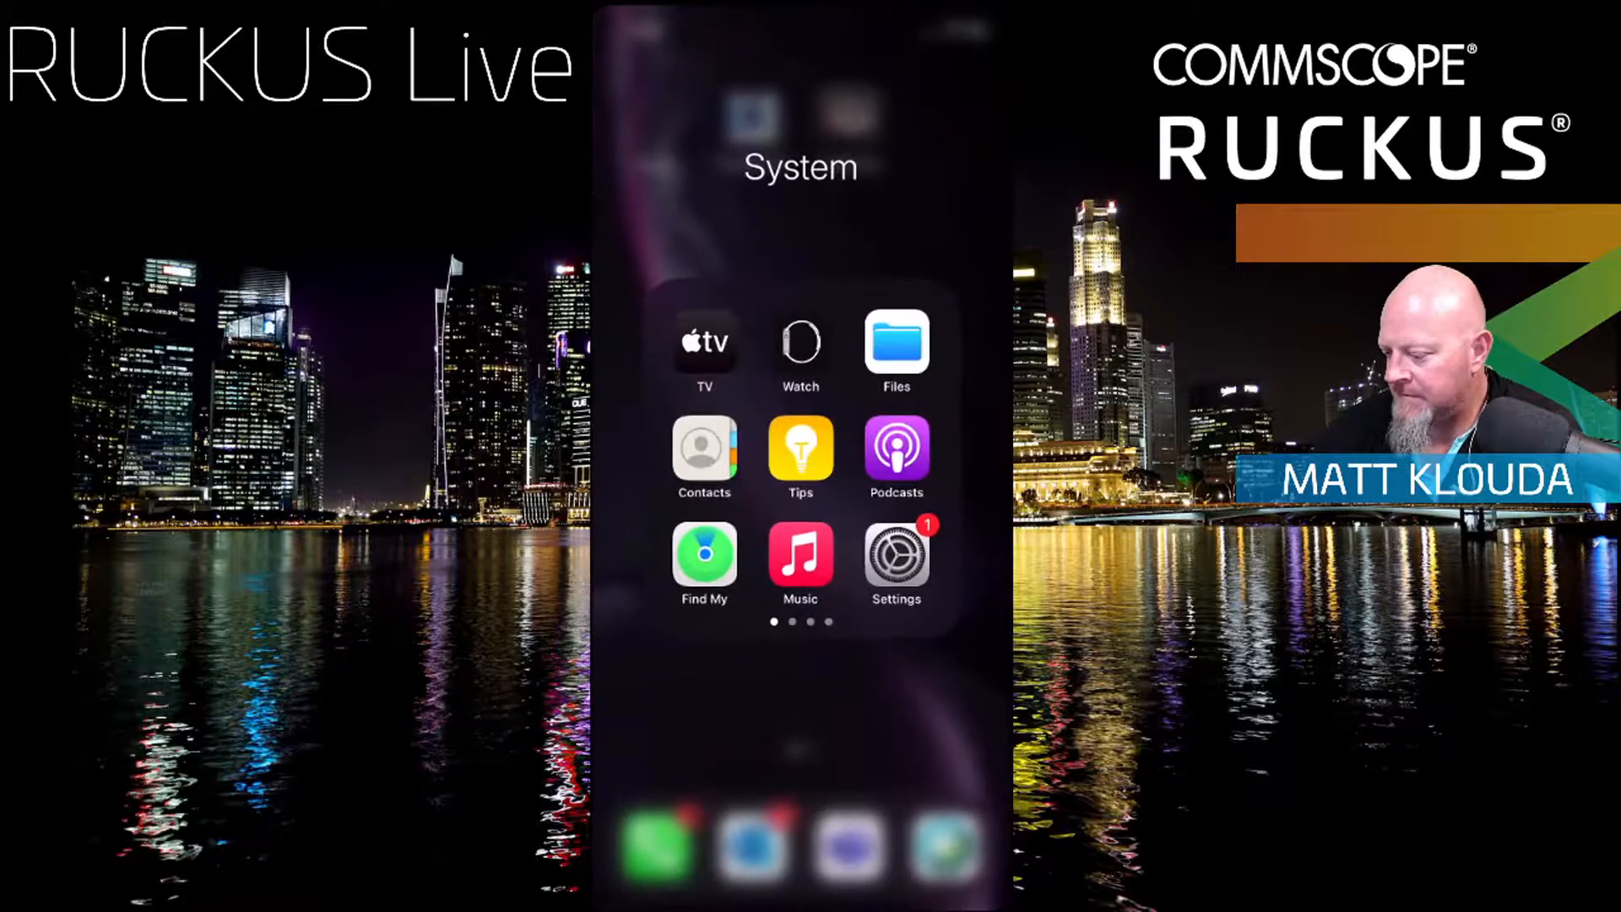
pyautogui.moveTo(801, 901); pyautogui.dragTo(801, 506)
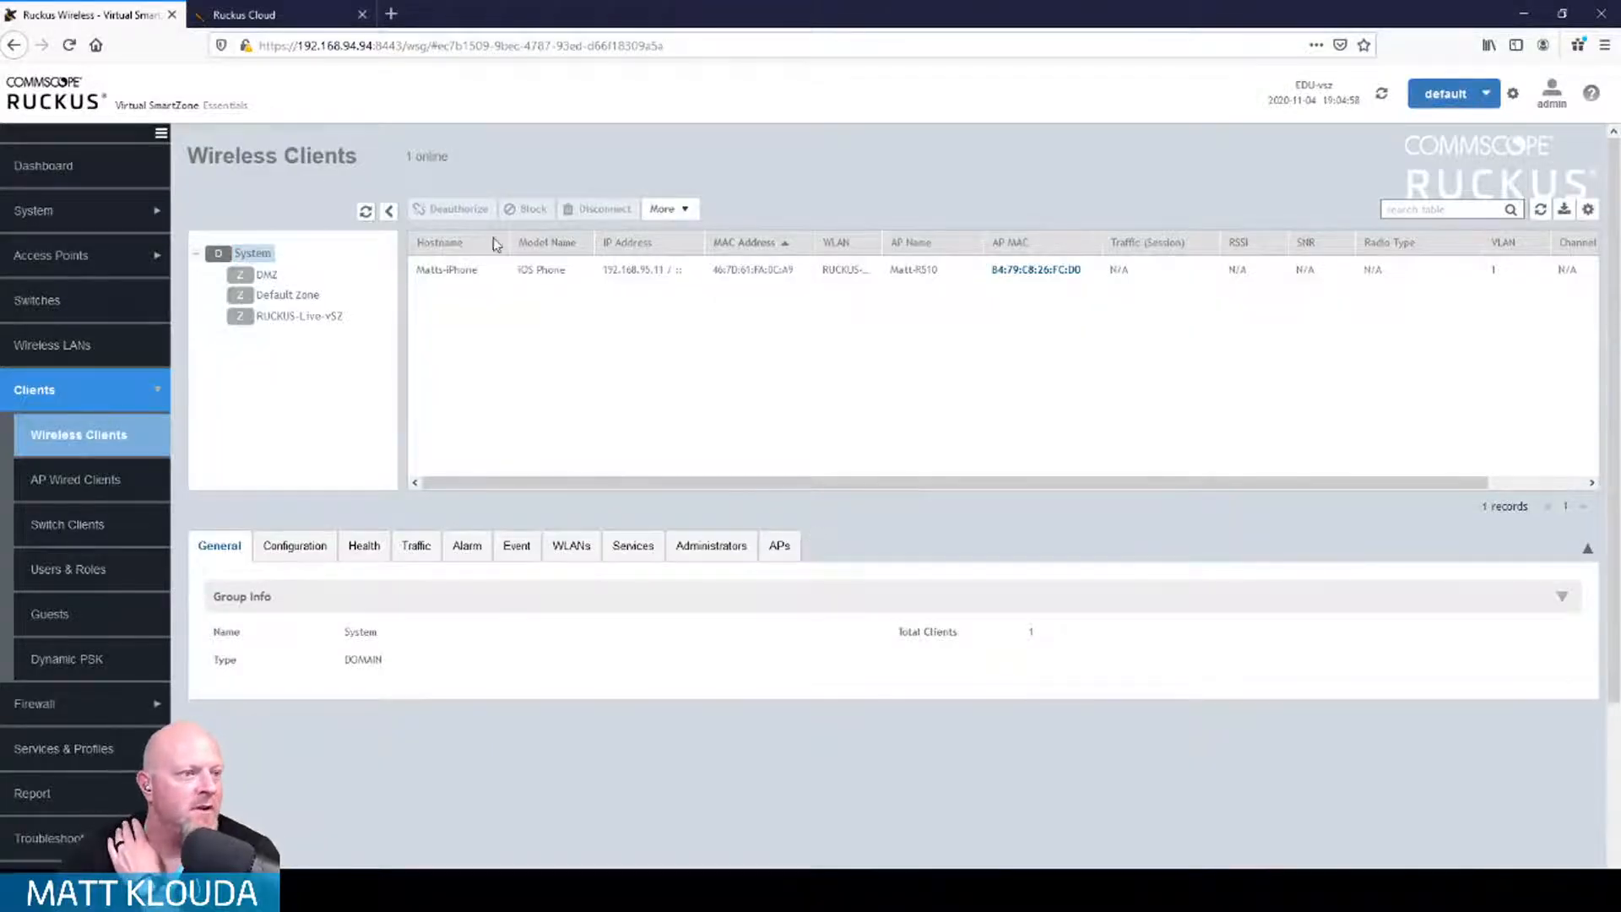
# Step: Select the iPhone in Wireless Clients and widen the WLAN column to show RUCKUS-Live
pyautogui.click(642, 270)
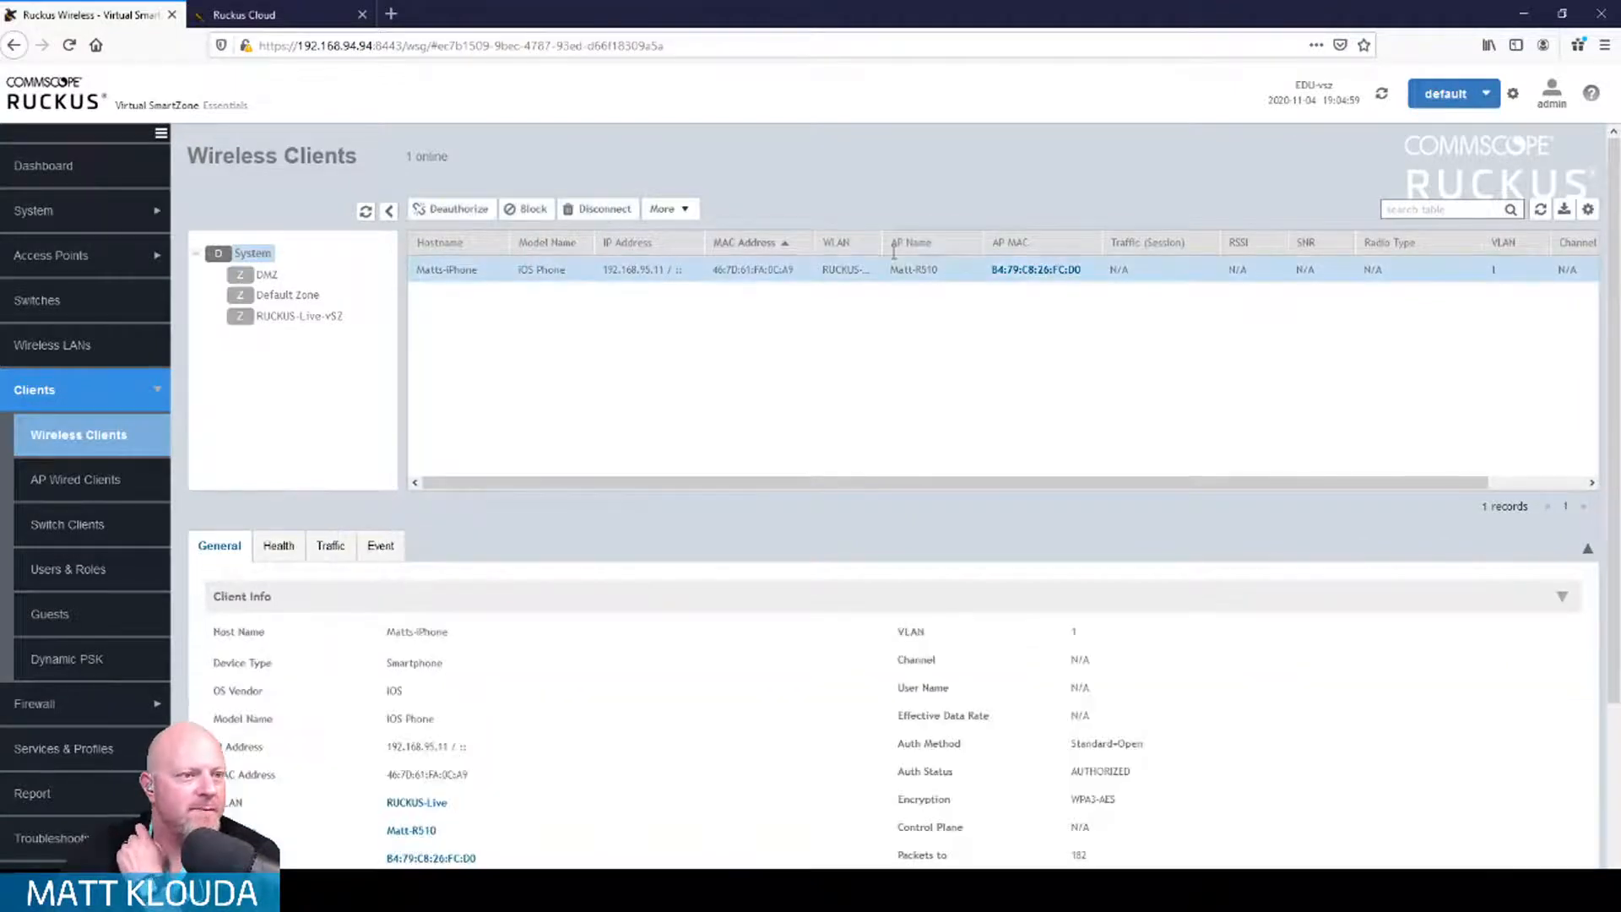
pyautogui.moveTo(883, 243); pyautogui.dragTo(910, 243)
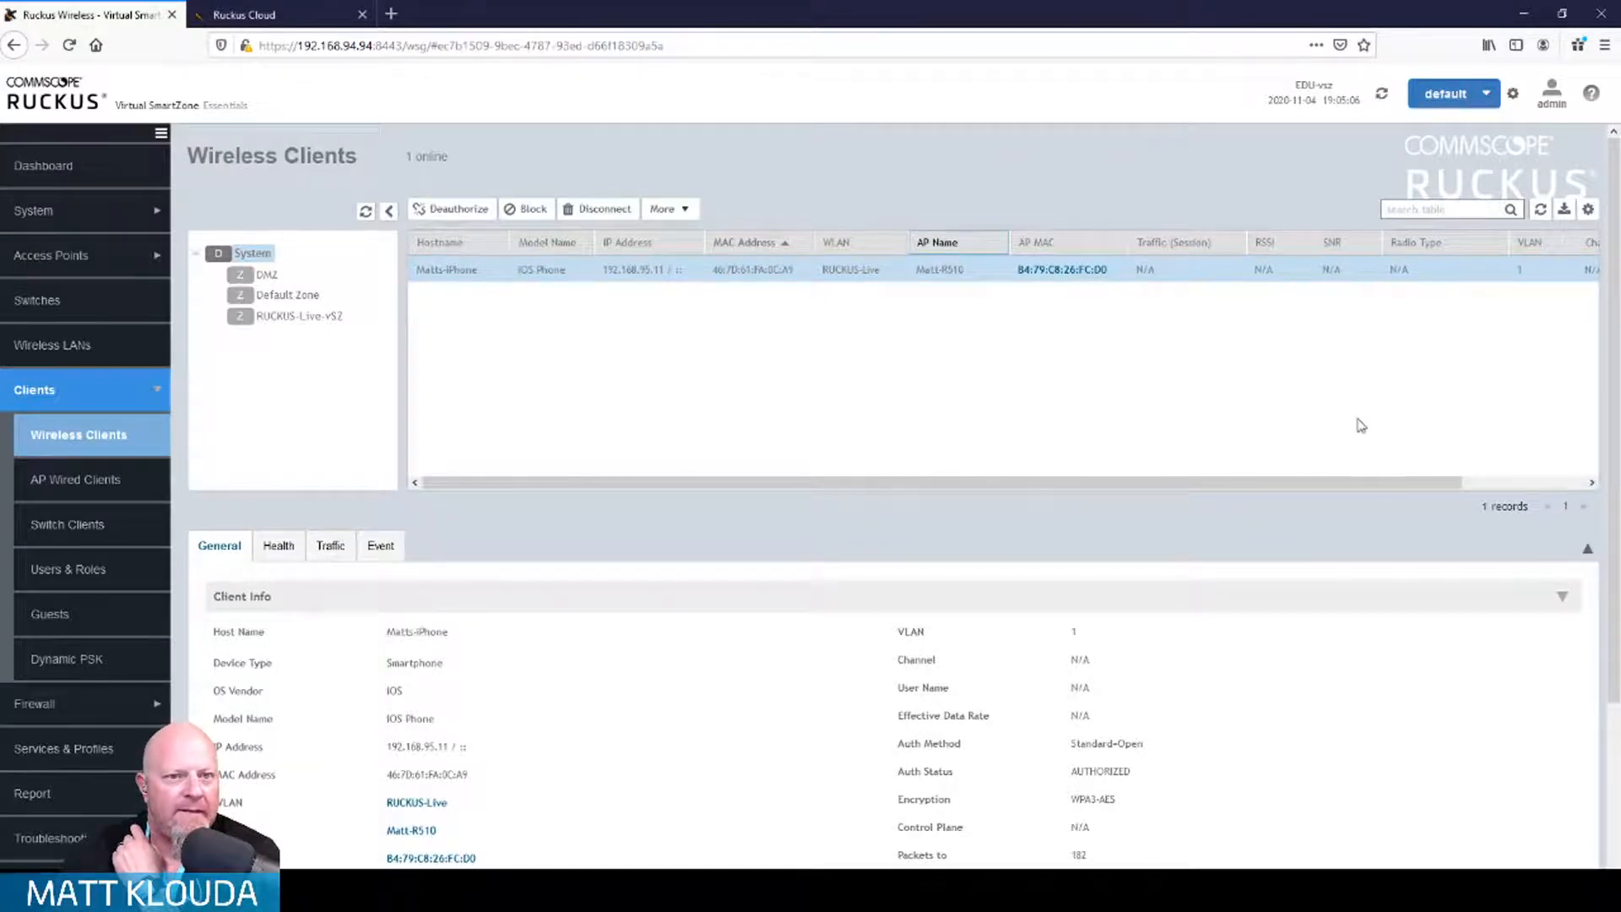
pyautogui.moveTo(1332, 473); pyautogui.dragTo(1544, 486)
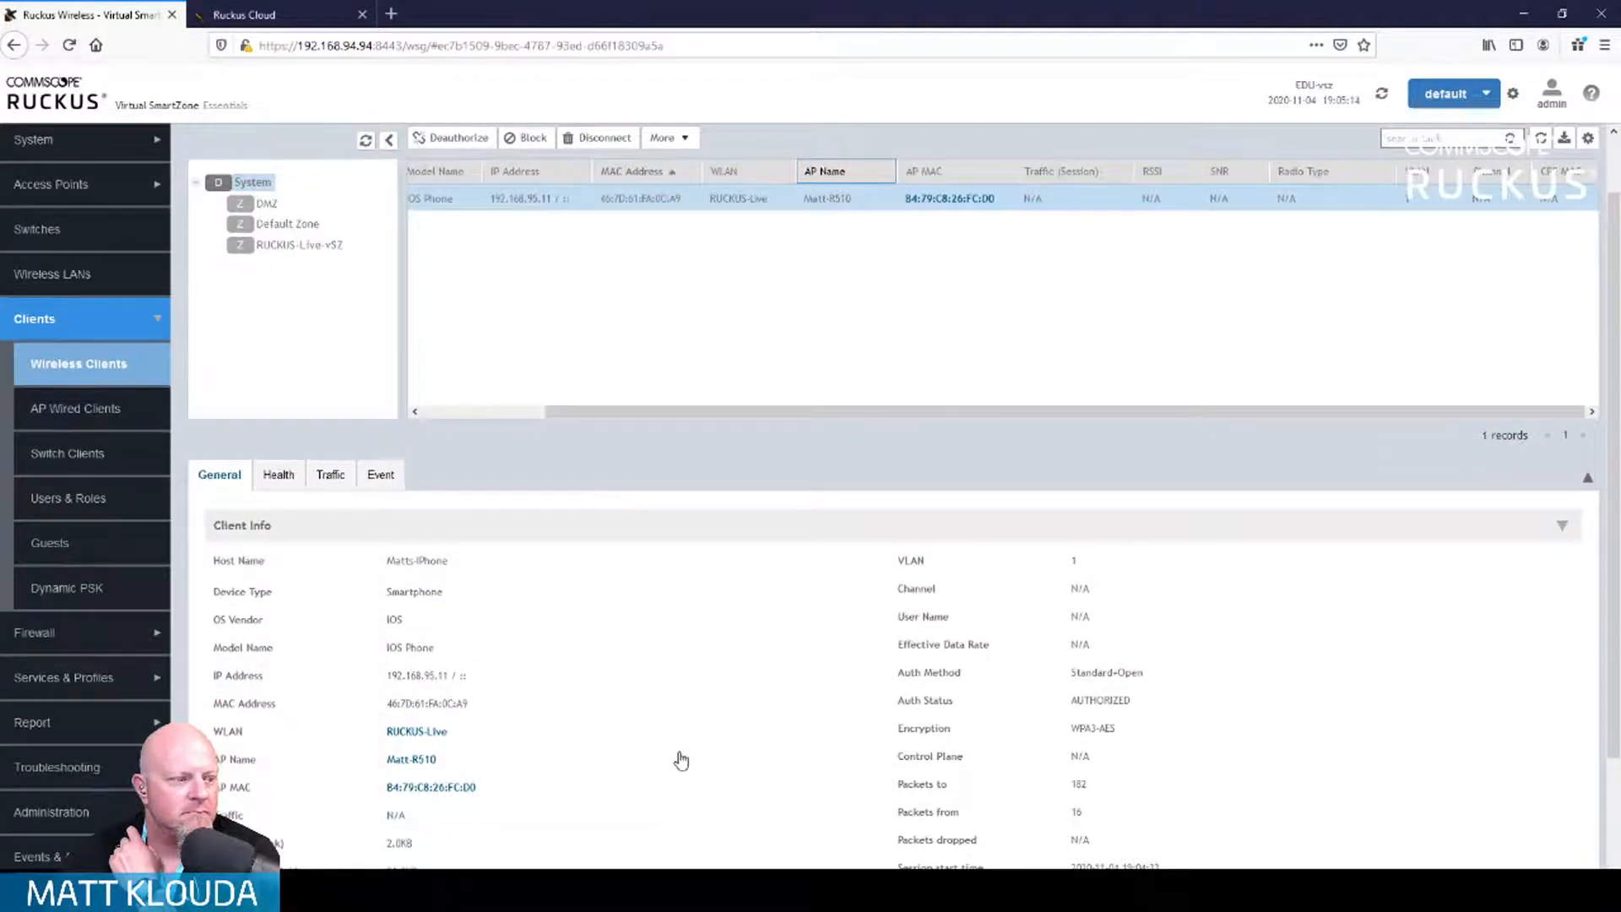
pyautogui.scroll(-2, 682, 761)
pyautogui.scroll(3, 680, 753)
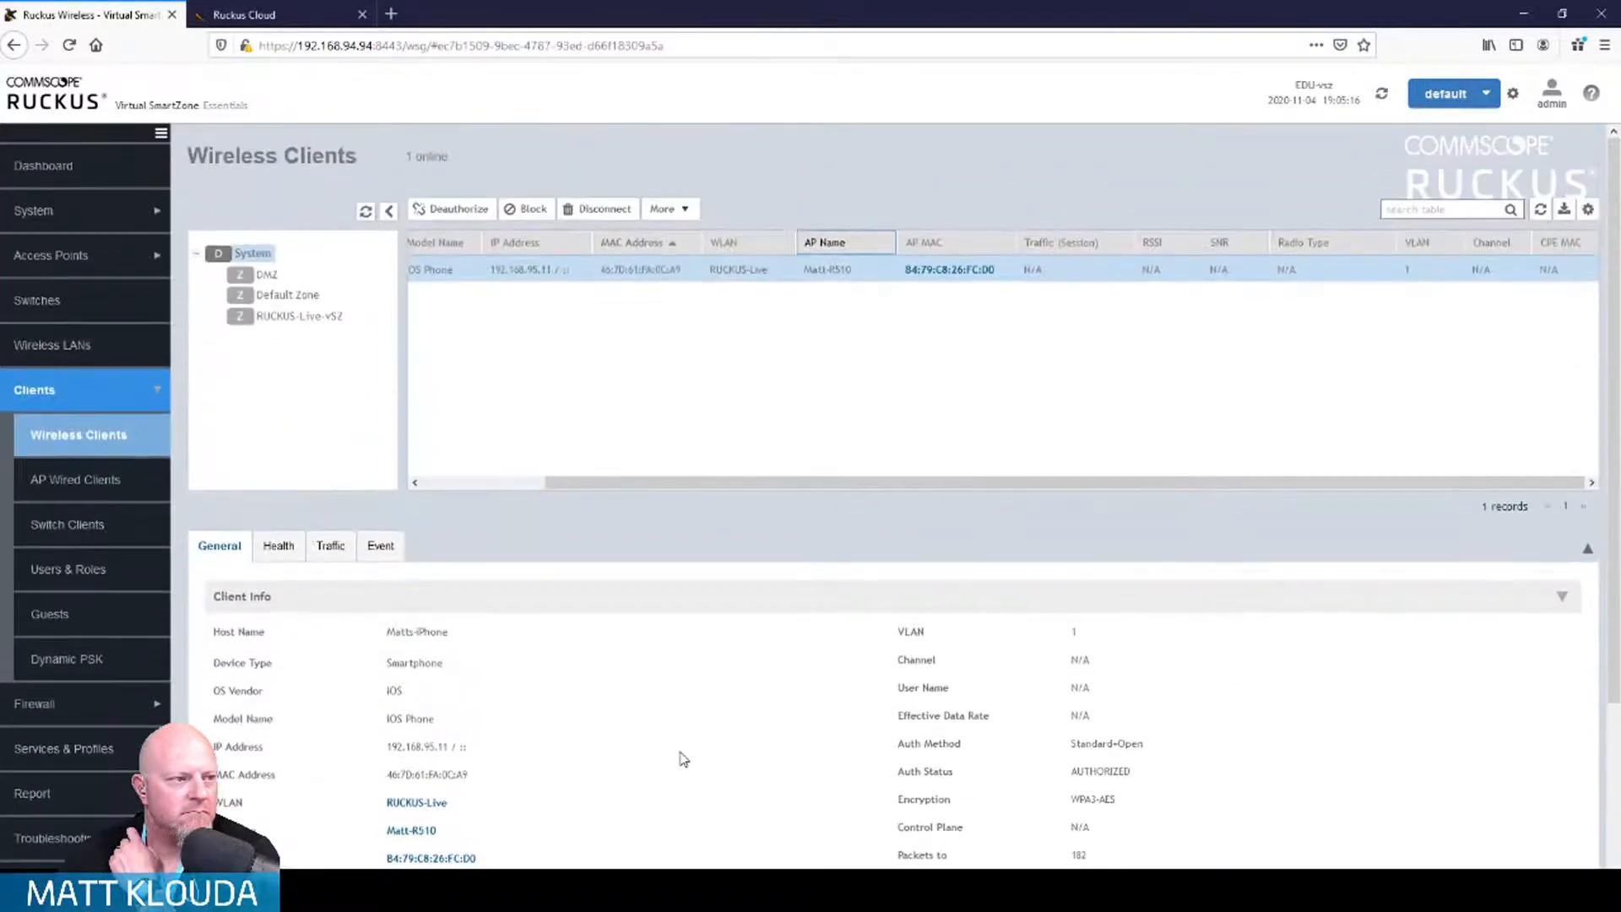
pyautogui.scroll(-1, 506, 279)
pyautogui.scroll(2, 494, 287)
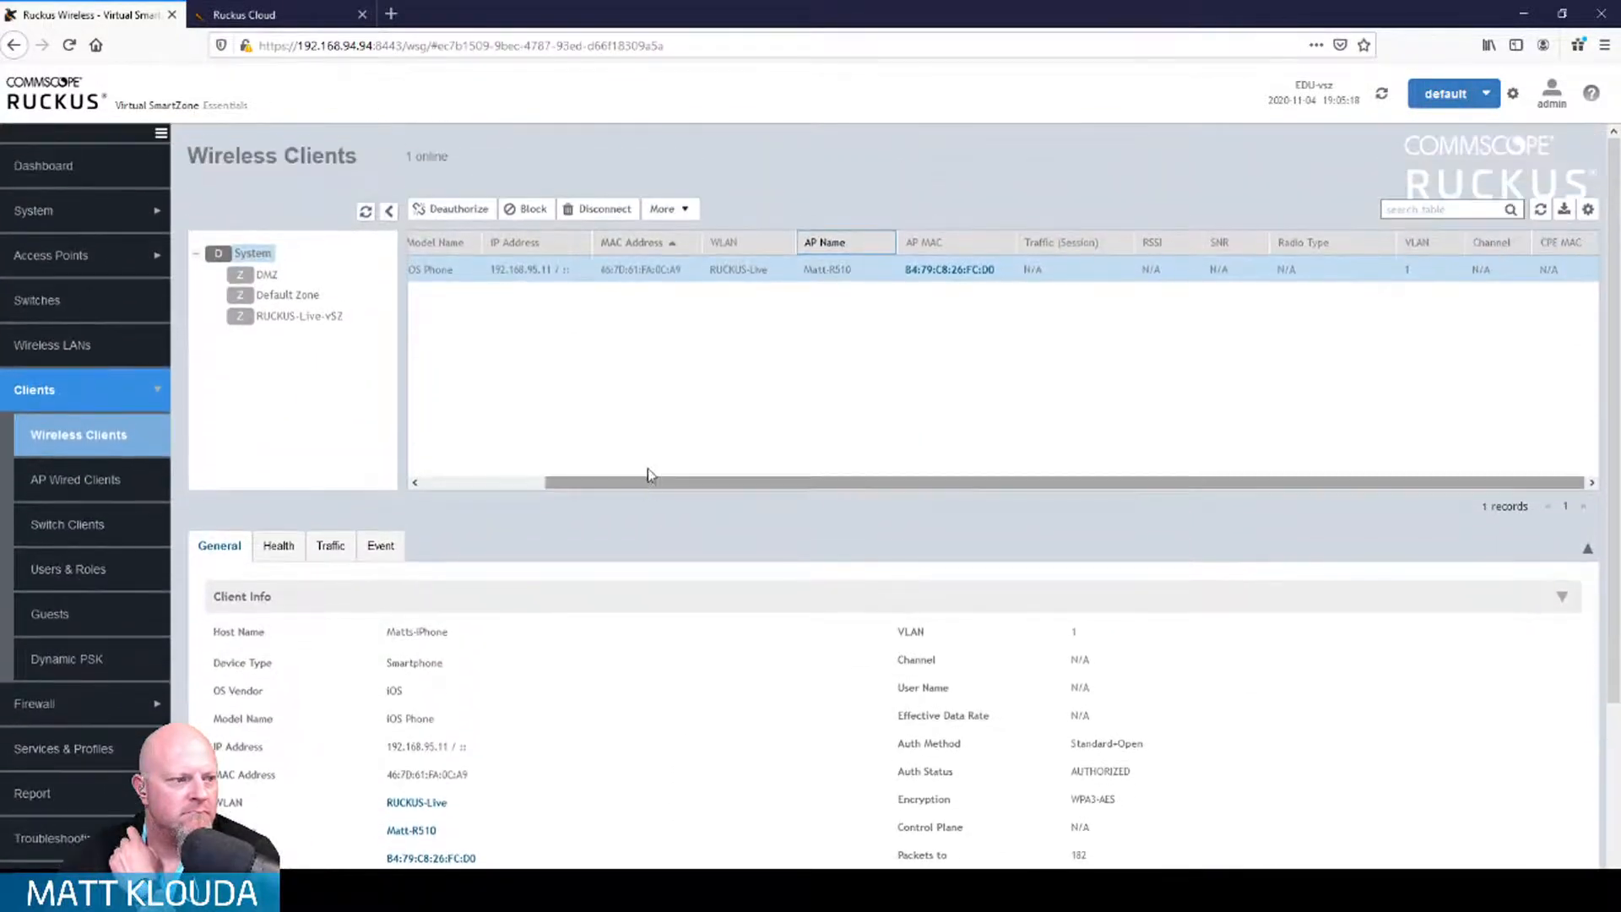
pyautogui.moveTo(644, 488); pyautogui.dragTo(463, 488)
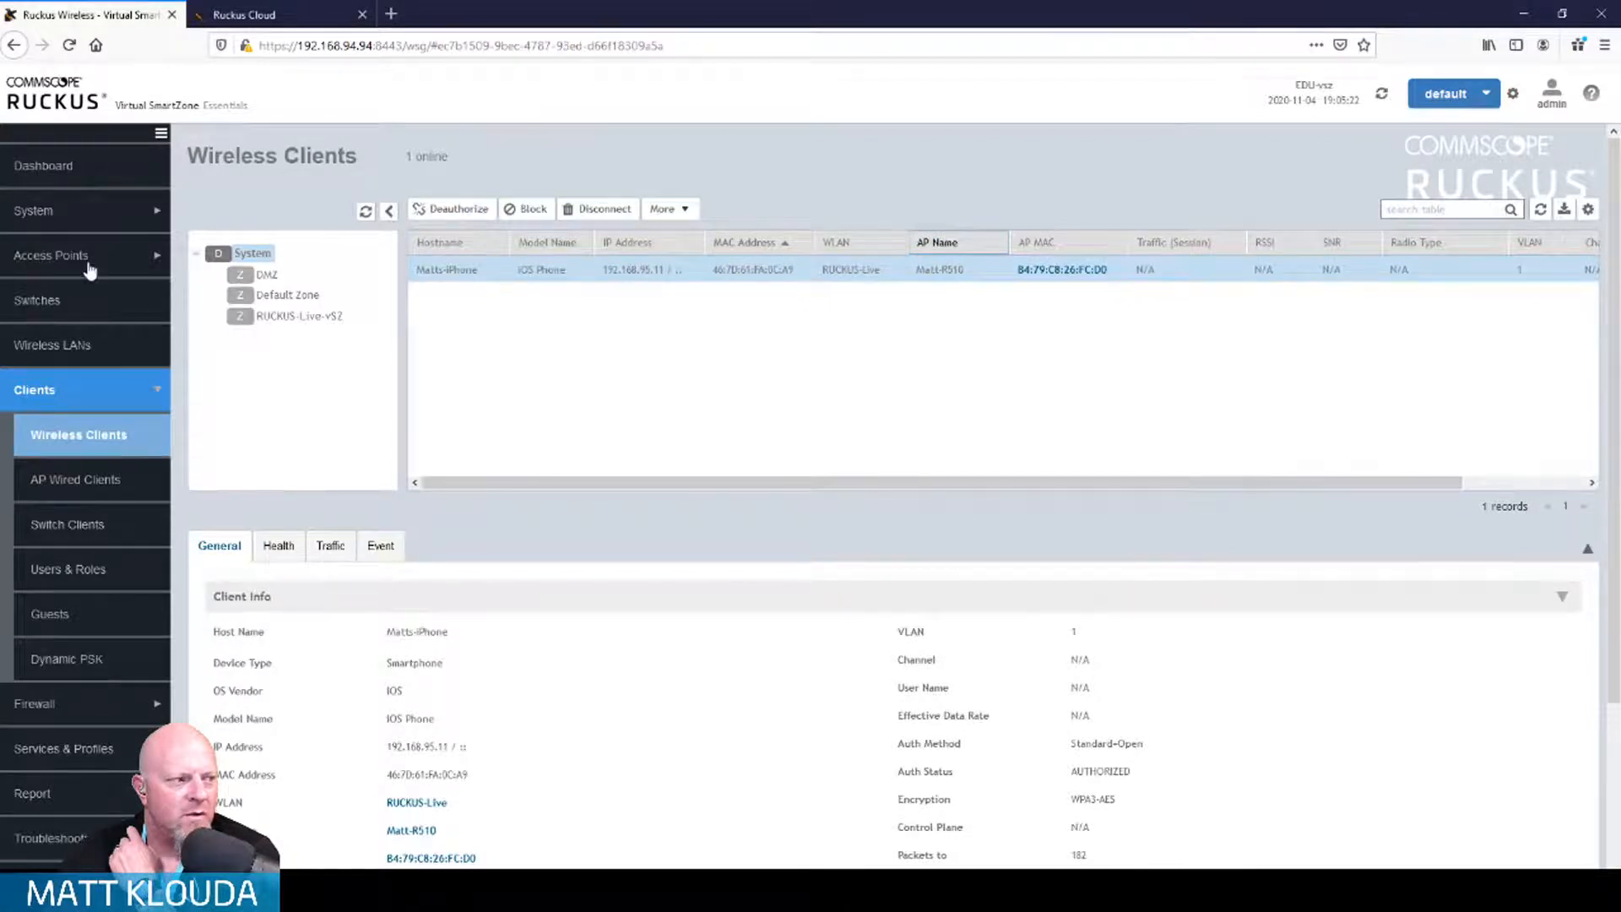
# Step: Refresh the clients table and open the RUCKUS-Live WLAN's configuration under Wireless LANs
pyautogui.click(1540, 211)
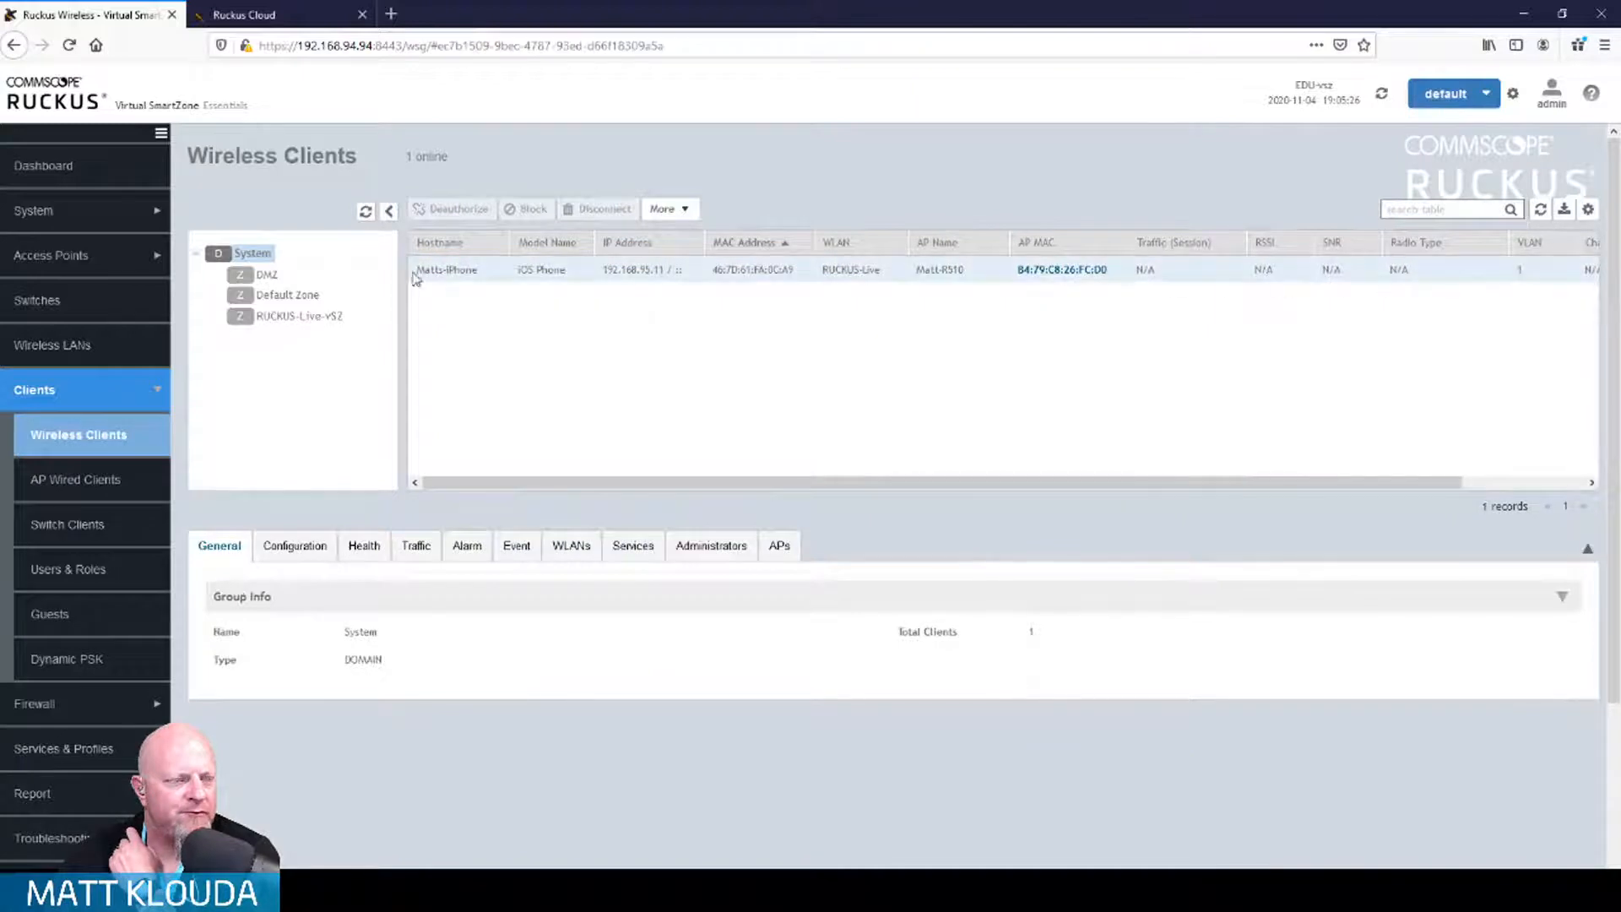
pyautogui.click(72, 354)
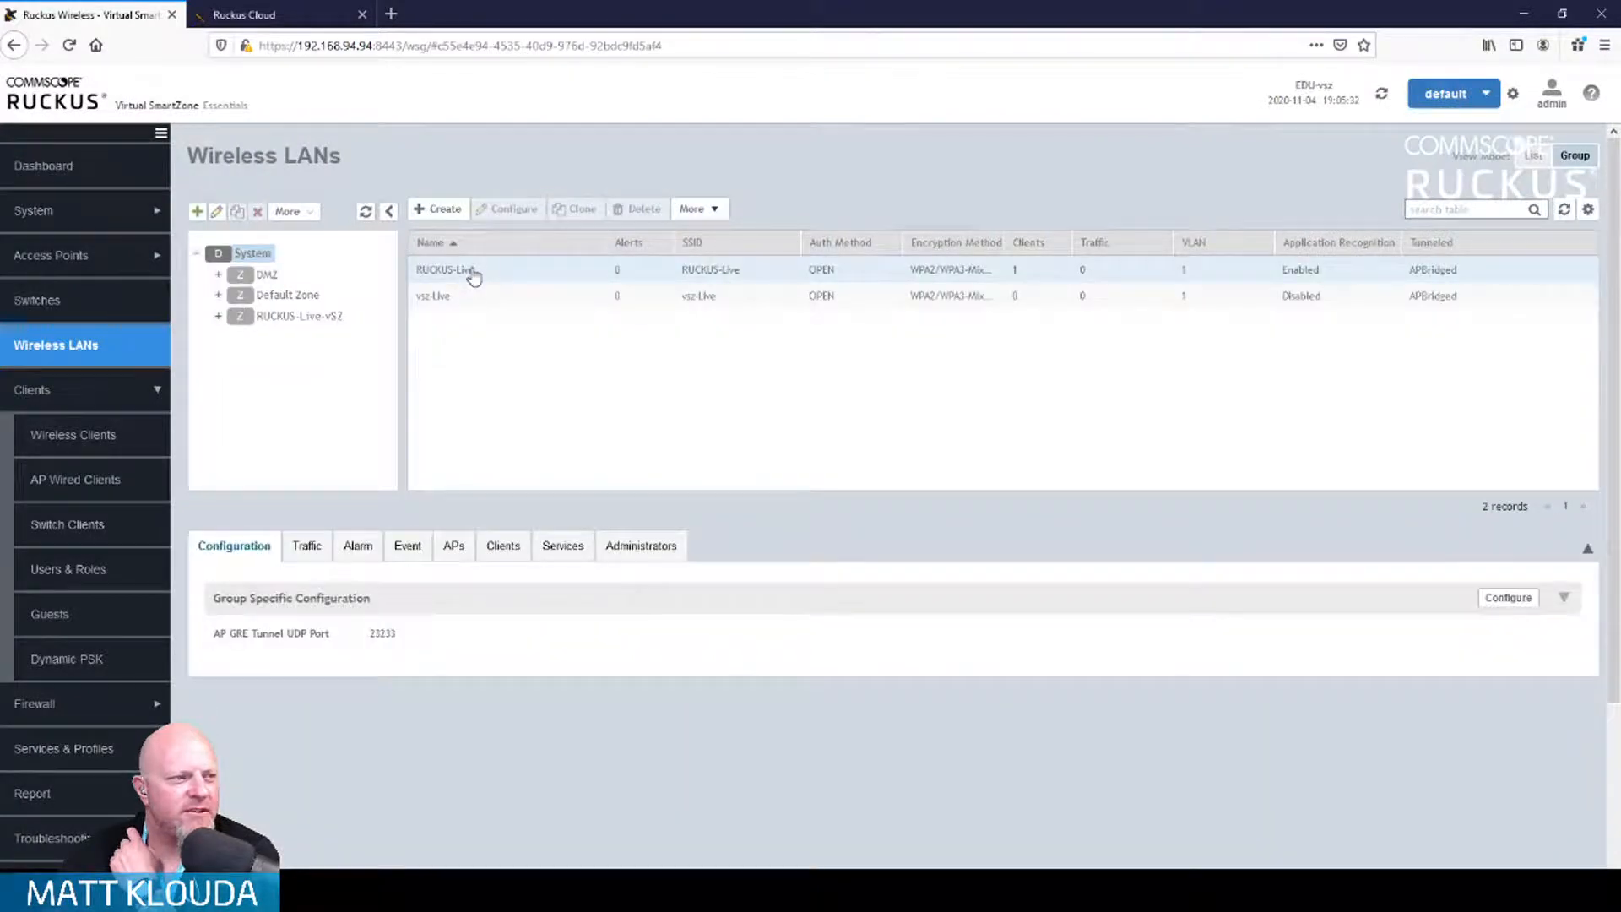
pyautogui.click(473, 277)
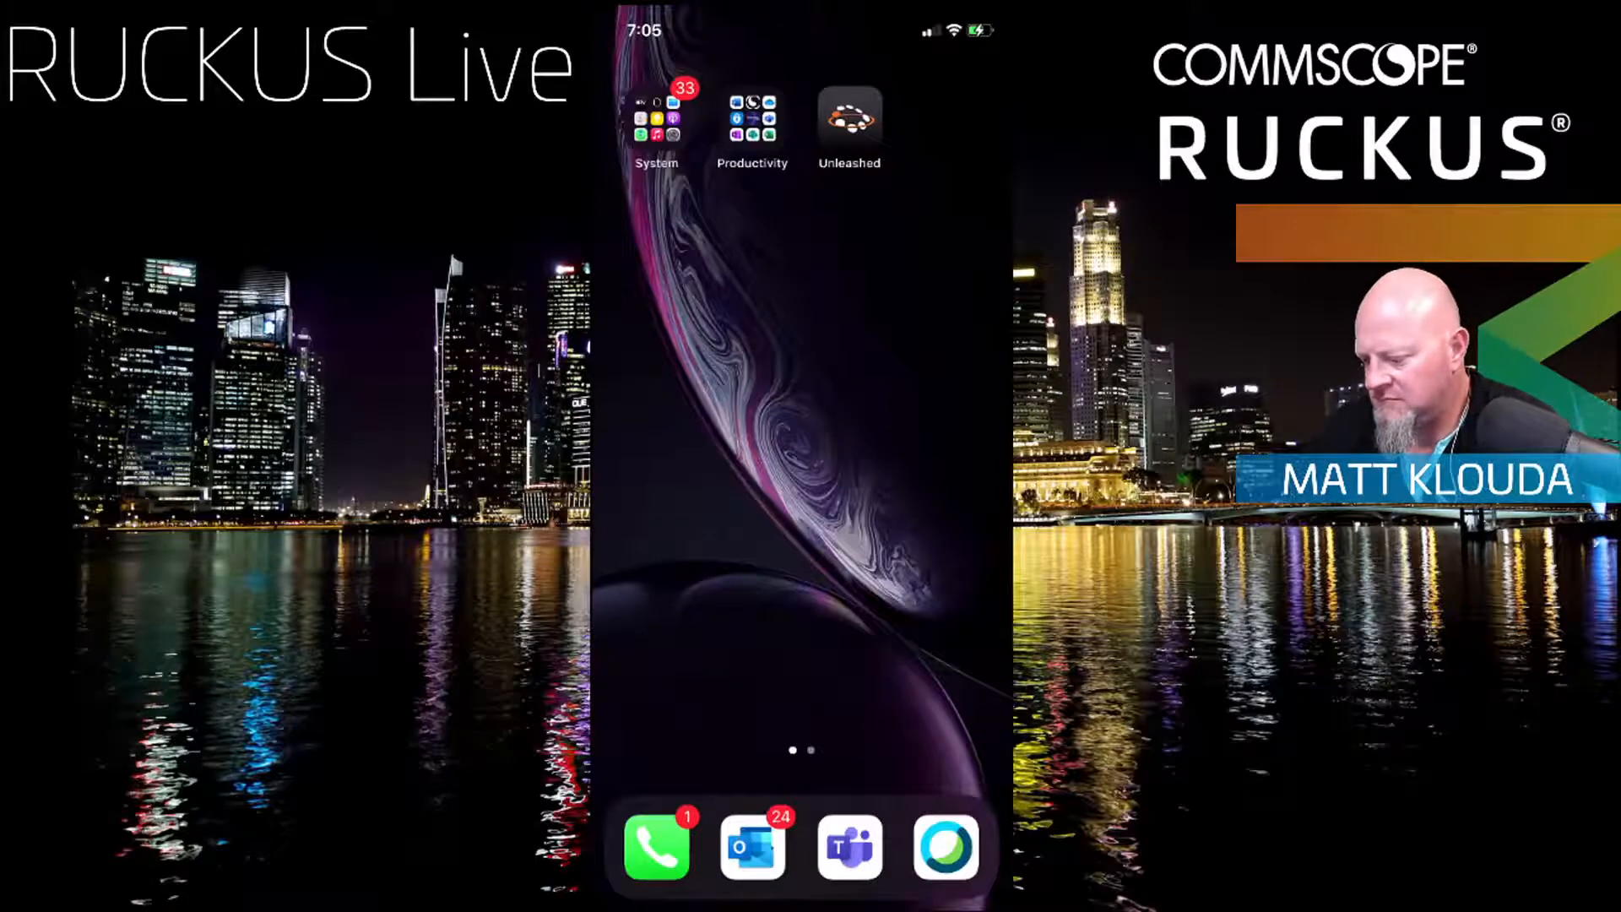
# Step: Launch Safari from Spotlight's Siri Suggestions on the iPhone to load google.com
pyautogui.moveTo(803, 380); pyautogui.dragTo(802, 608)
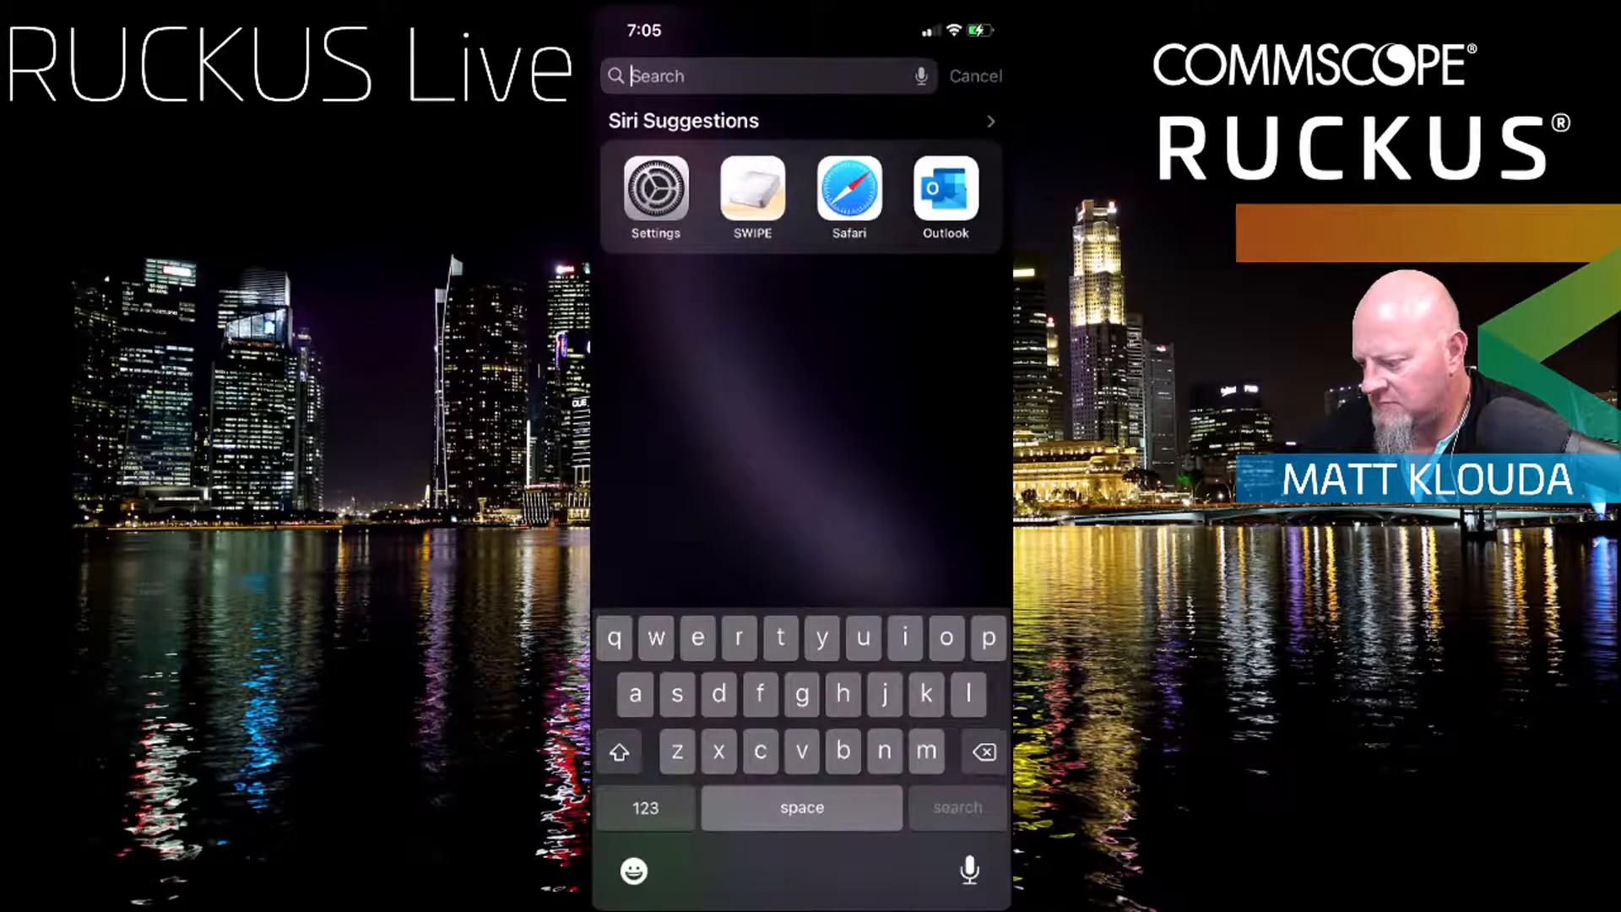
pyautogui.click(851, 187)
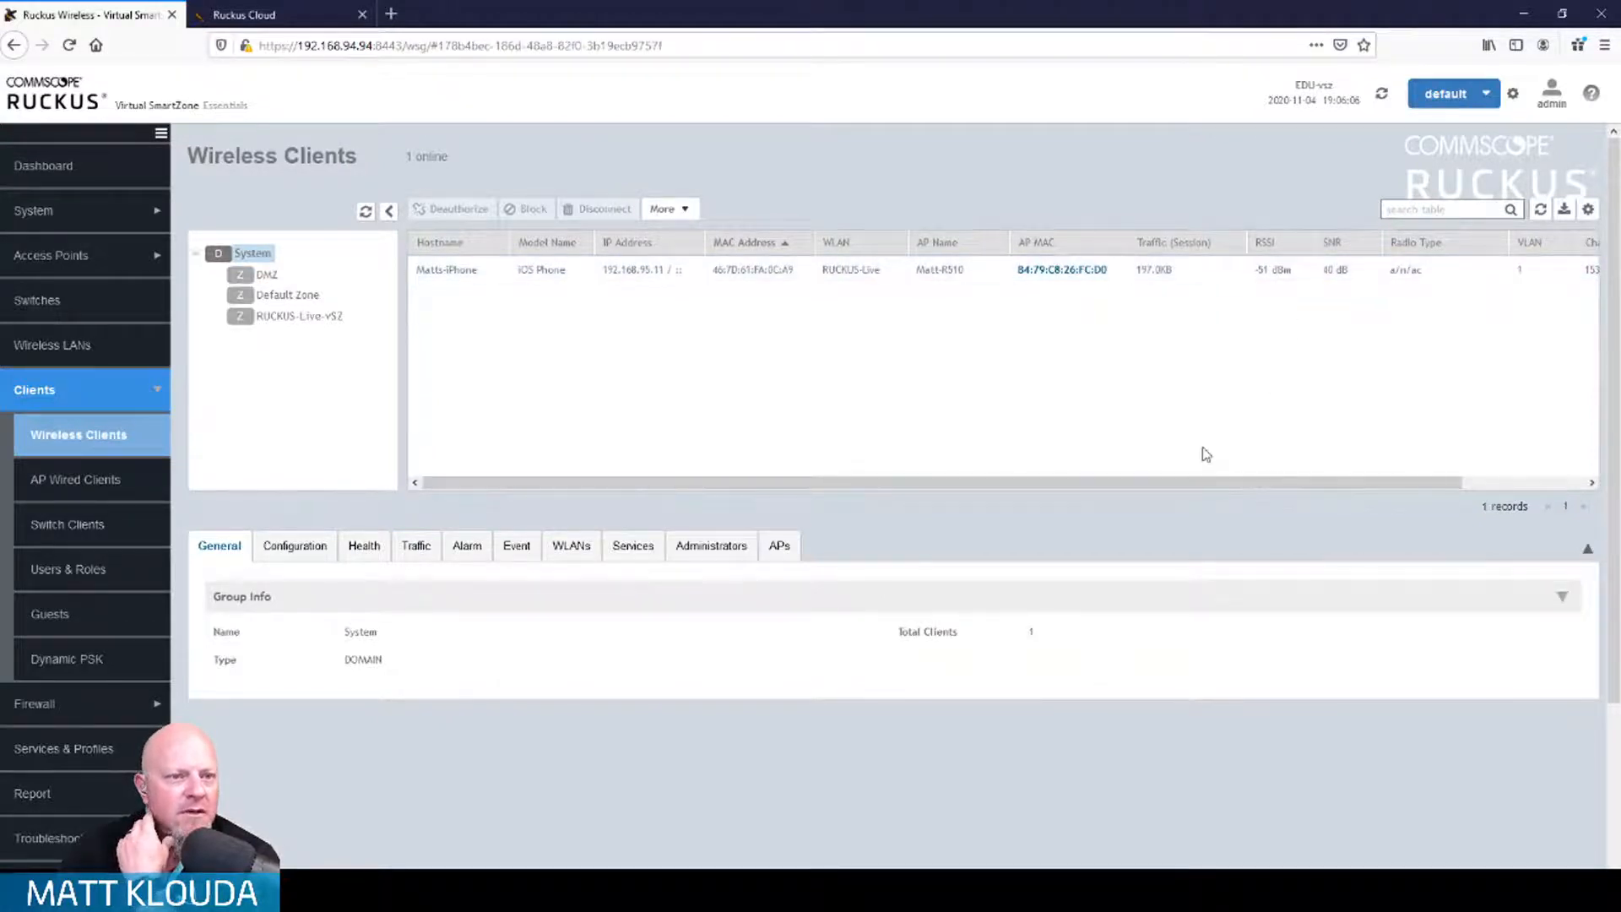
# Step: Scroll the Wireless Clients table right to show the iPhone's -51 dBm RSSI, 40 dB SNR and channel 153
pyautogui.moveTo(1082, 487); pyautogui.dragTo(1020, 489)
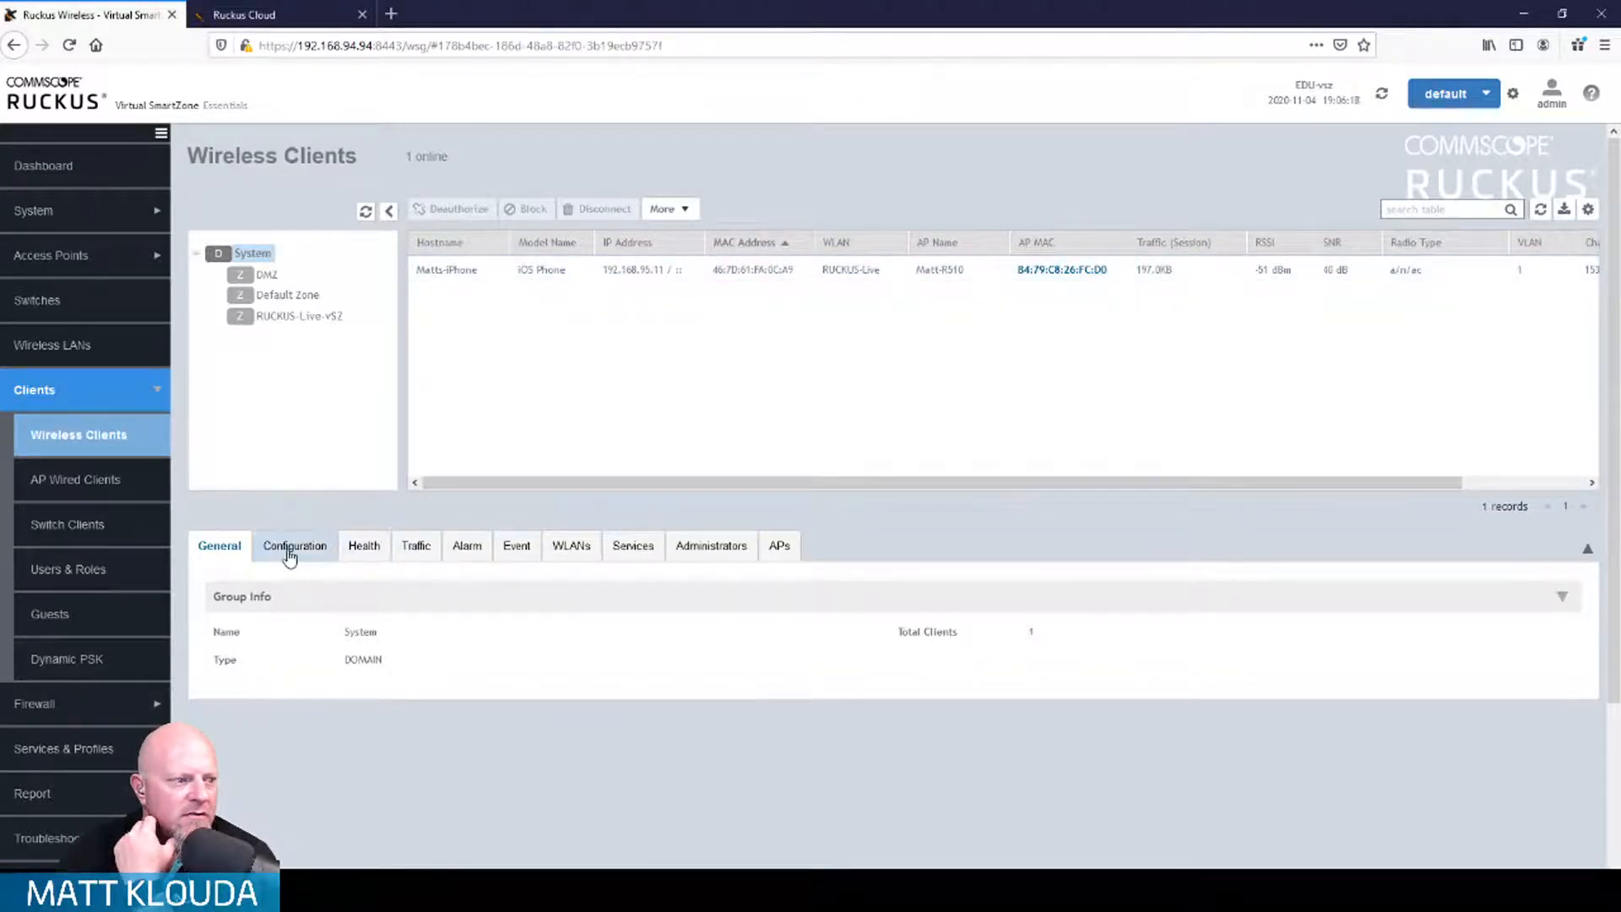
# Step: Open the iPhone client's General details, showing AUTHORIZED status, WPA3-AES encryption and 197.0KB traffic
pyautogui.click(523, 272)
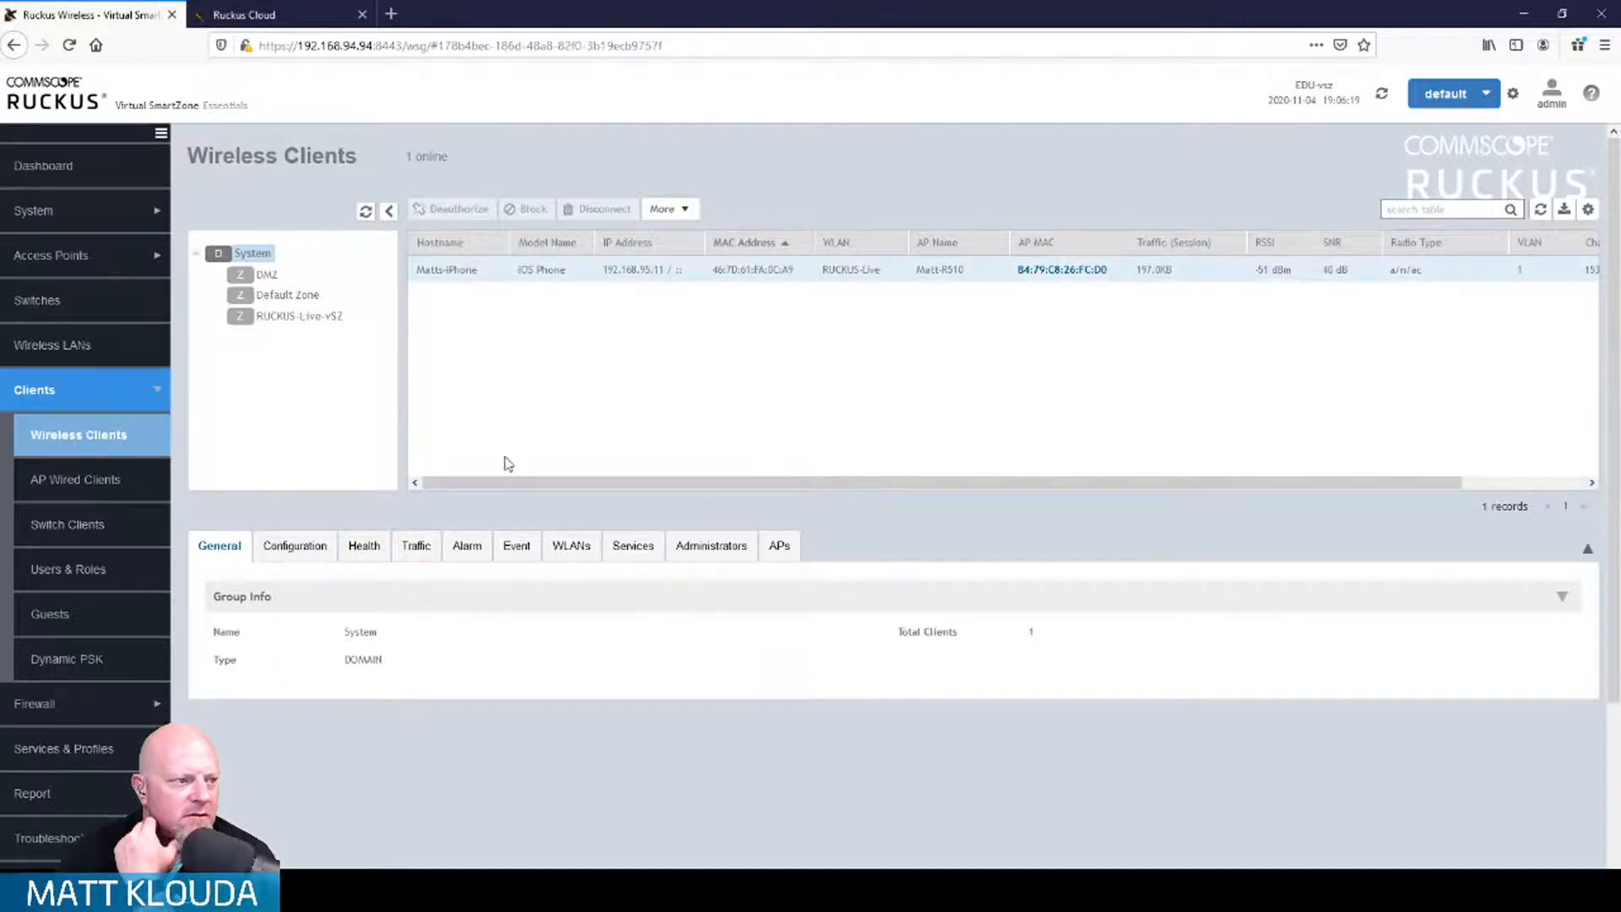
pyautogui.scroll(-3, 698, 763)
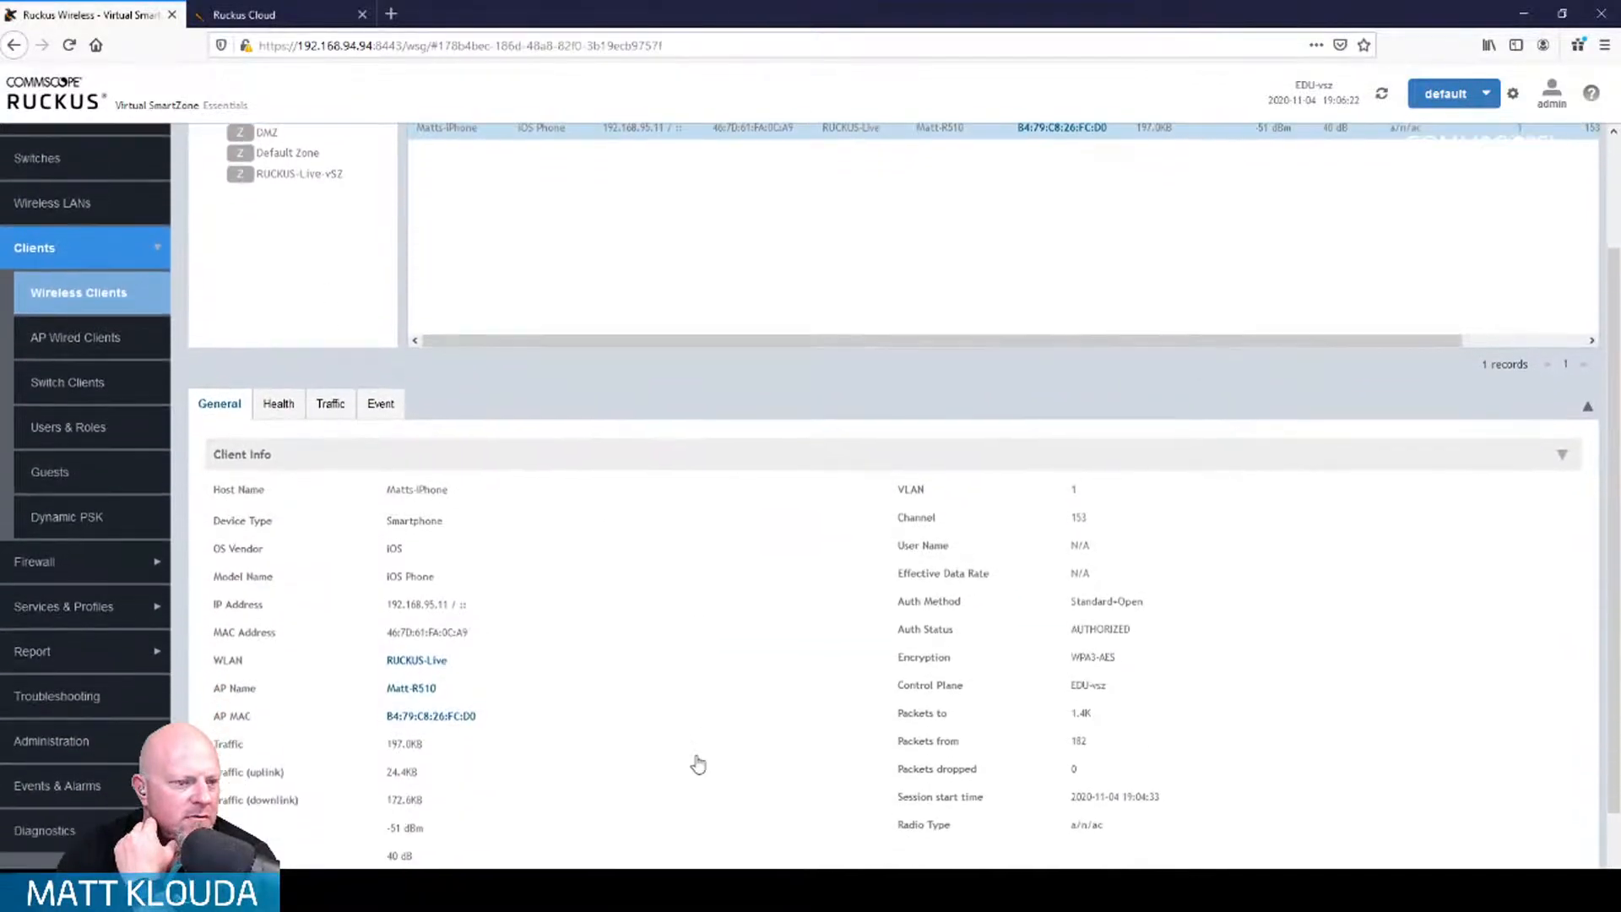
pyautogui.scroll(-2, 697, 762)
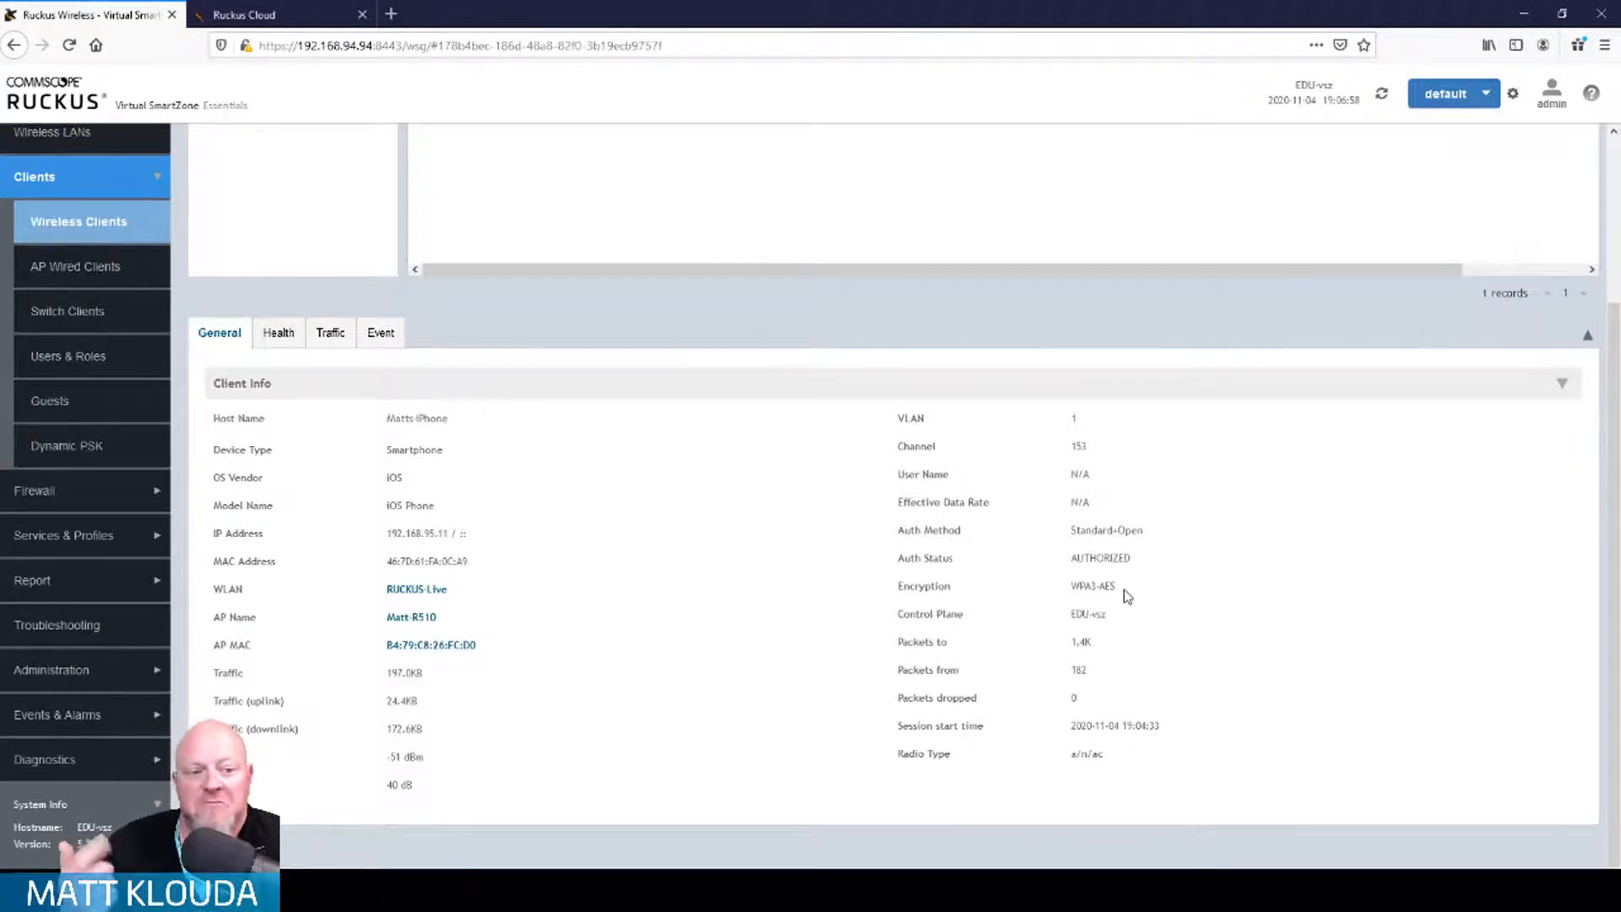
pyautogui.scroll(5, 723, 493)
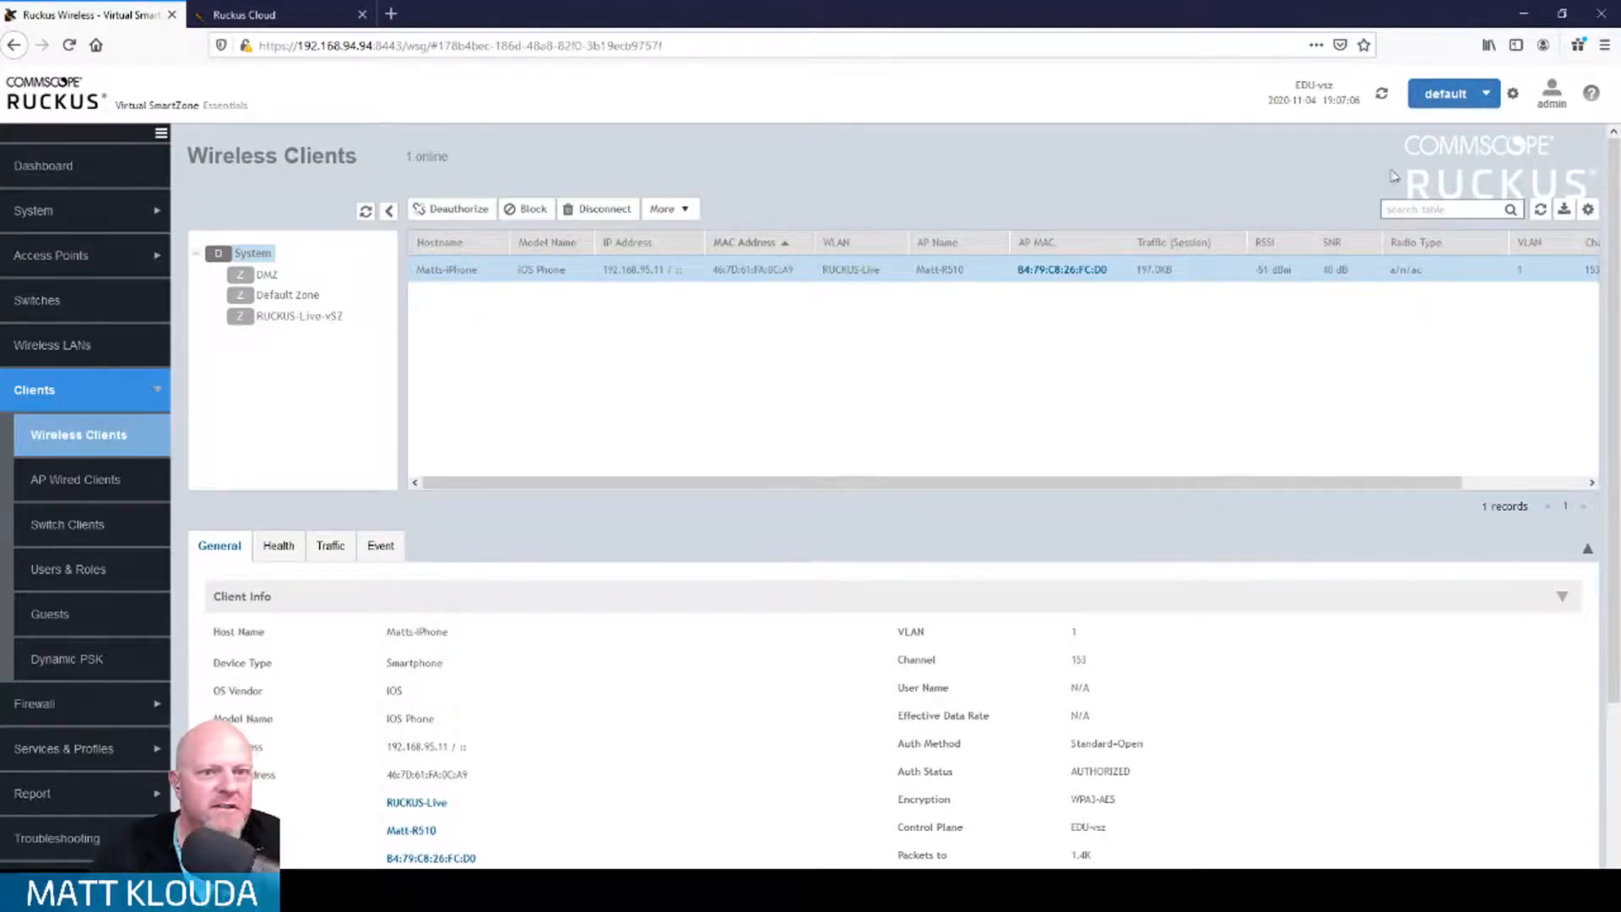
# Step: Refresh the client list and review the new Windows laptop's Client Info on vsz-Live
pyautogui.click(1541, 210)
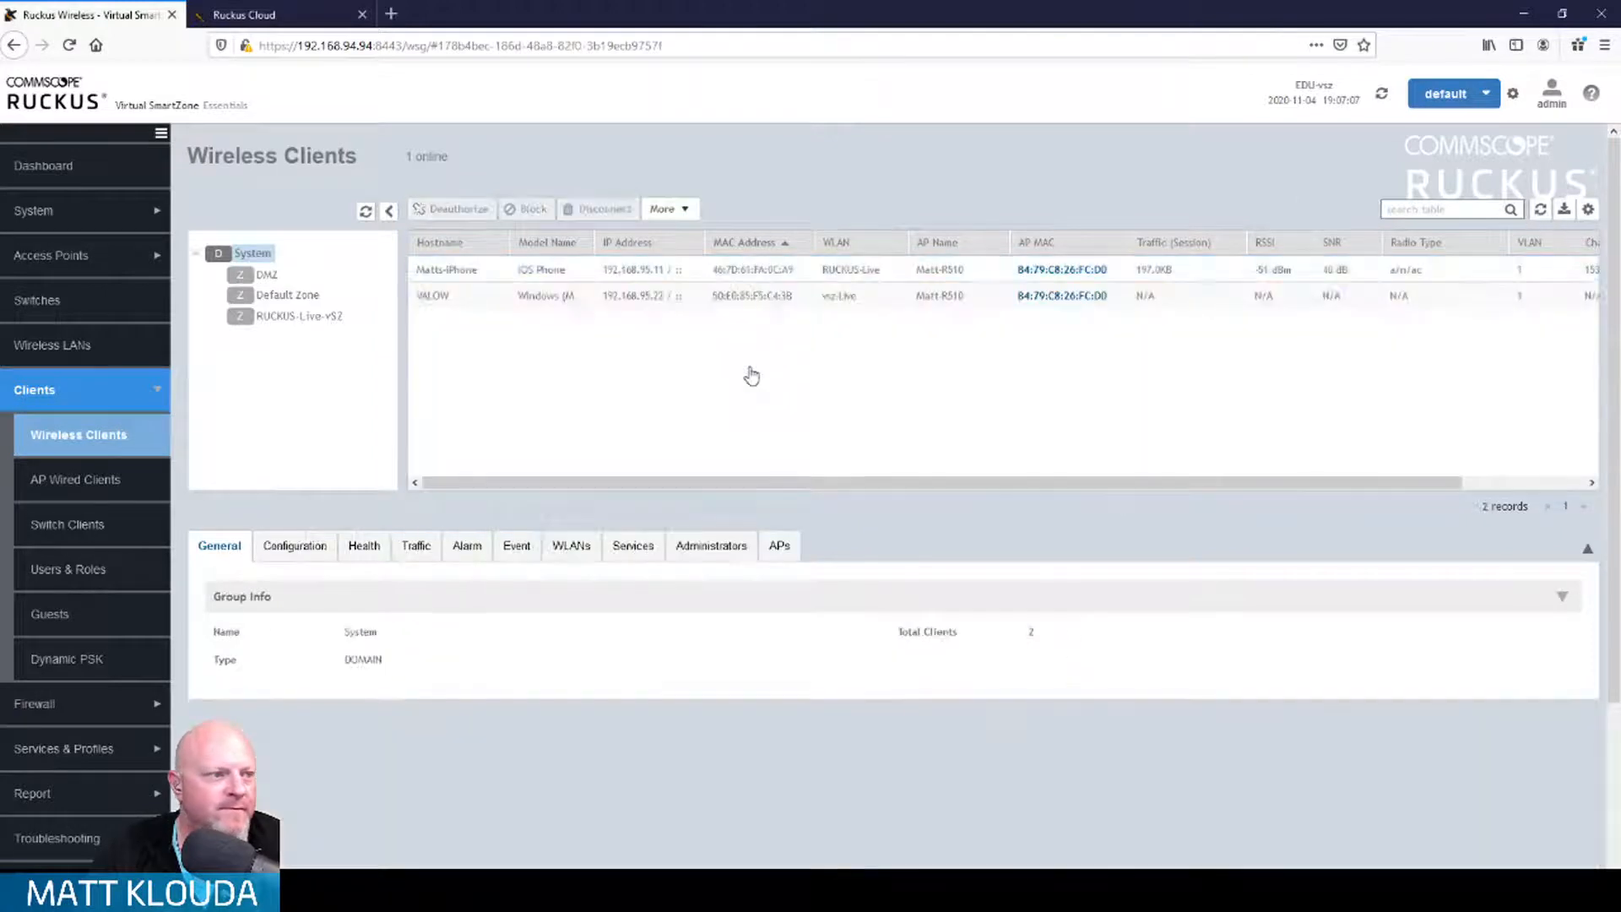
pyautogui.click(498, 298)
pyautogui.scroll(-3, 642, 728)
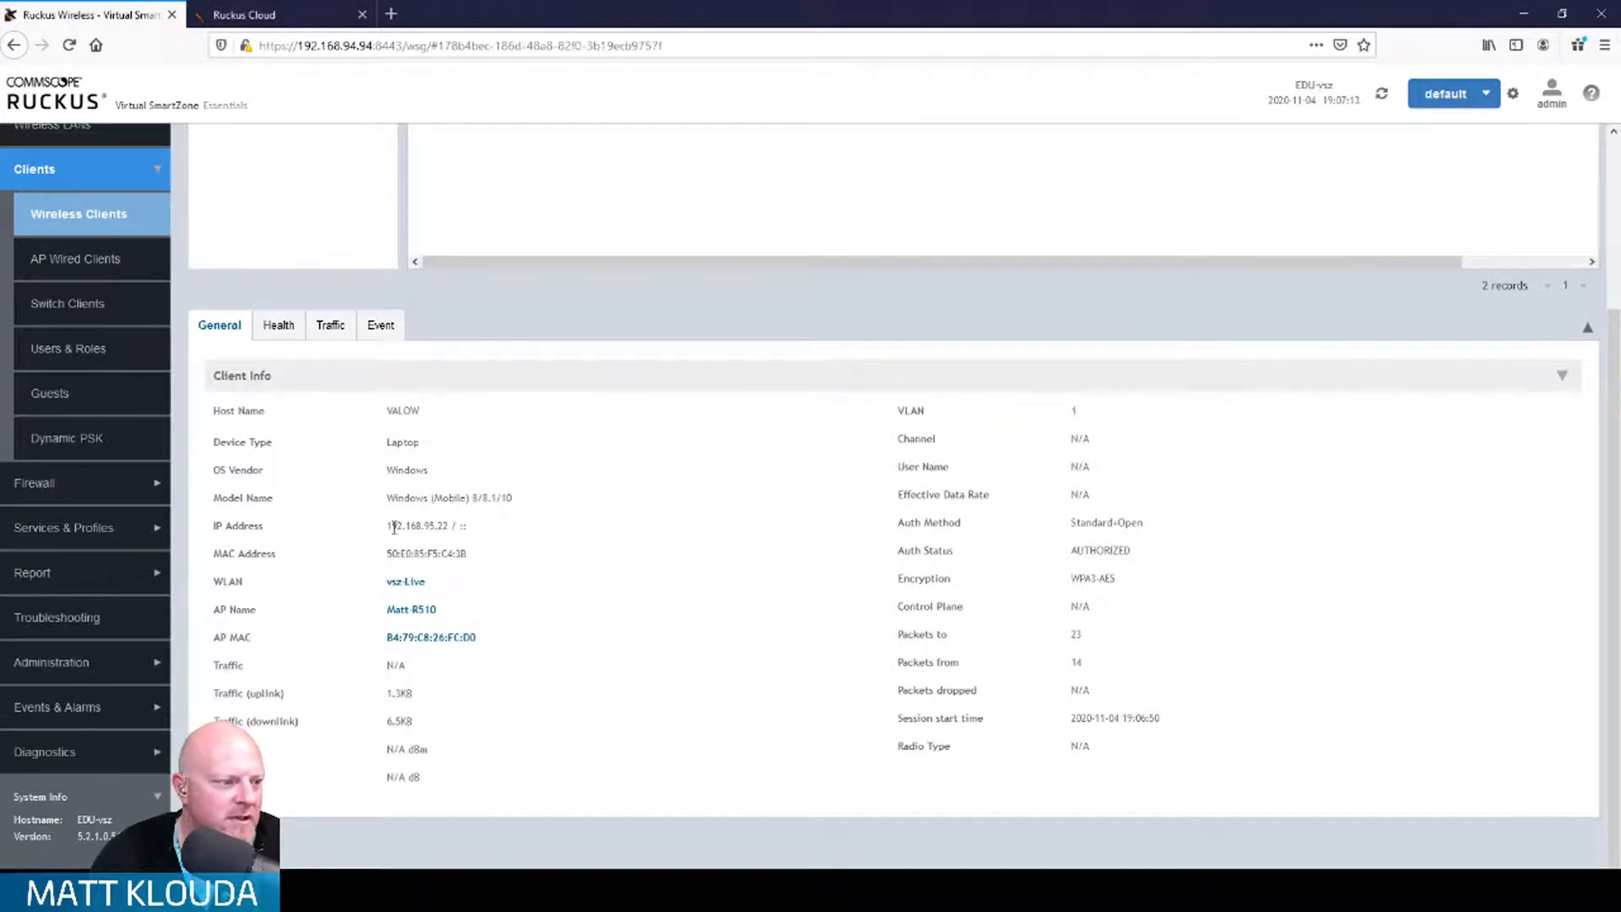
pyautogui.scroll(3, 675, 564)
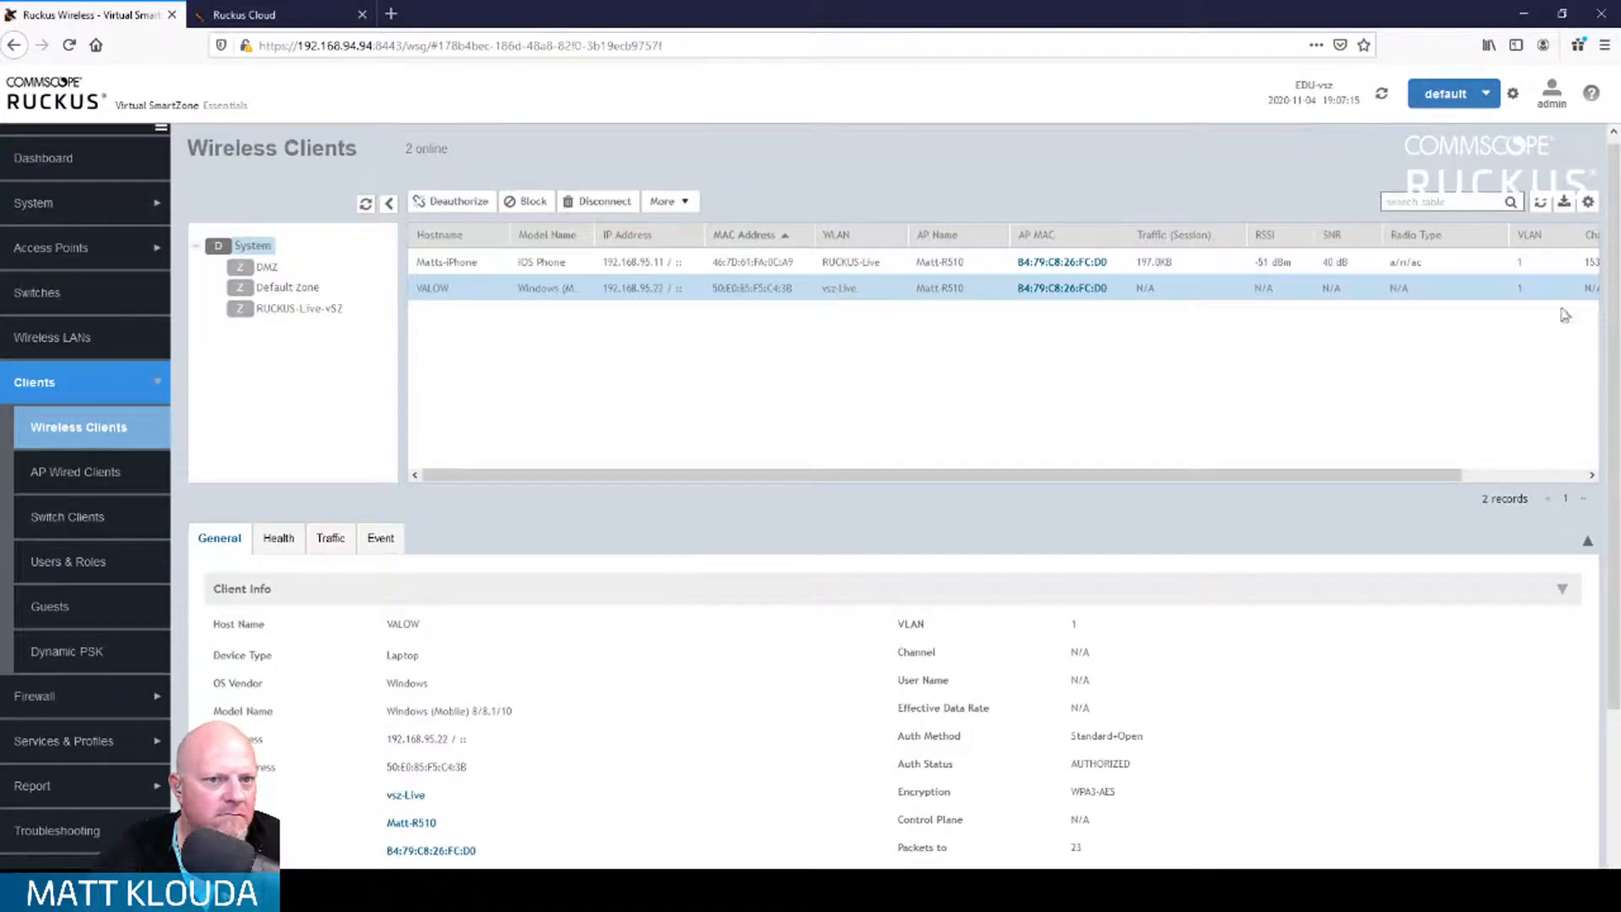
pyautogui.scroll(-3, 1292, 678)
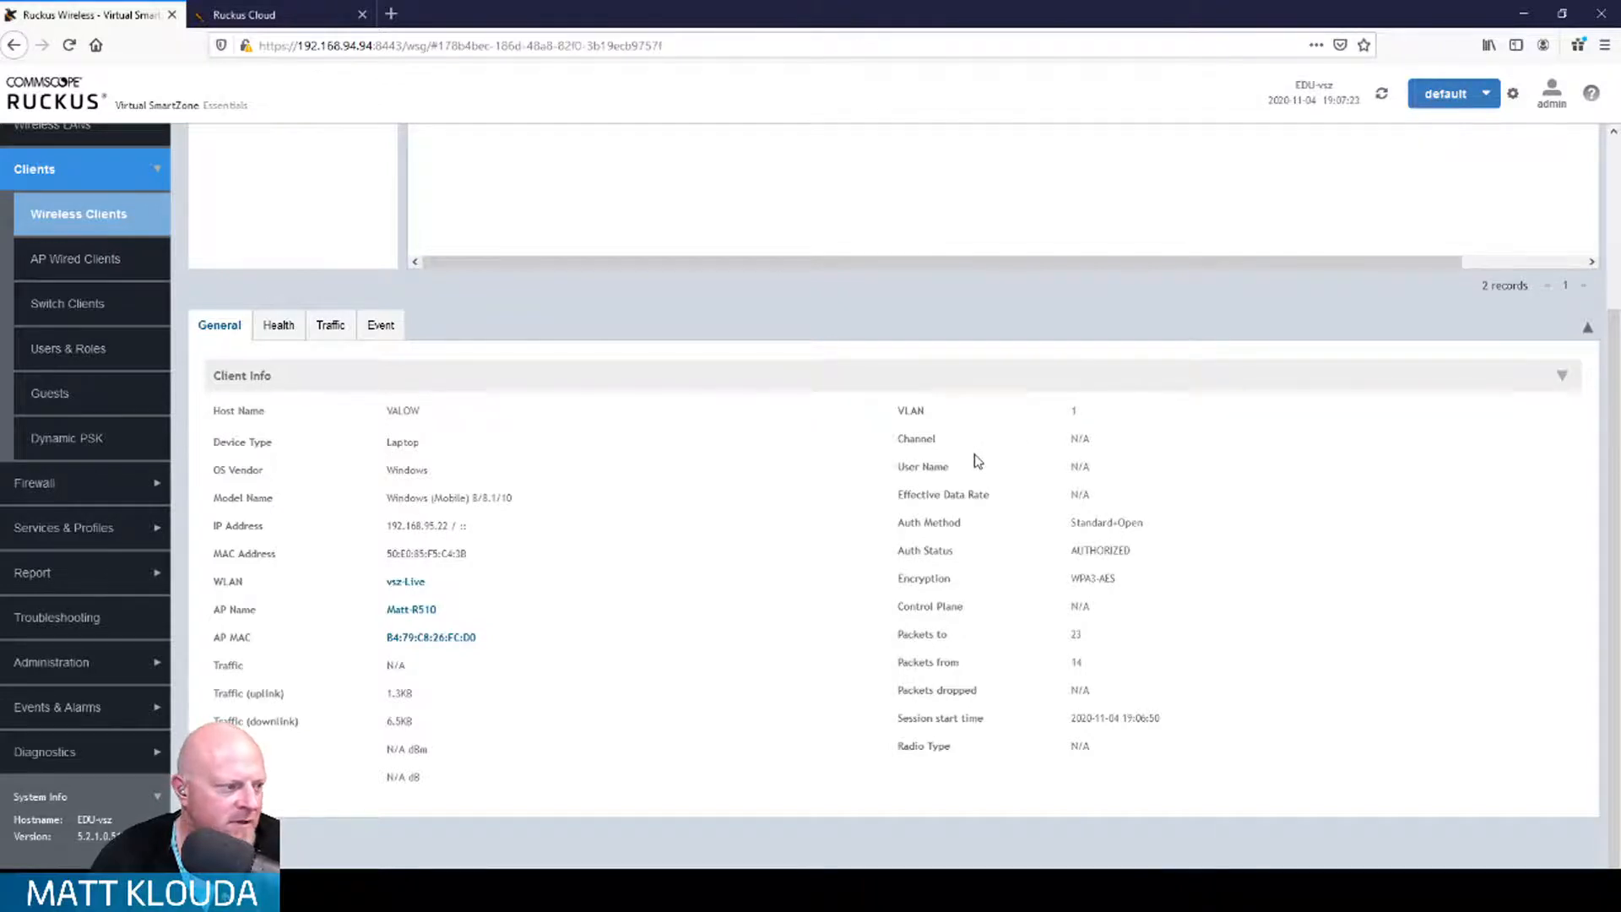
pyautogui.scroll(3, 977, 460)
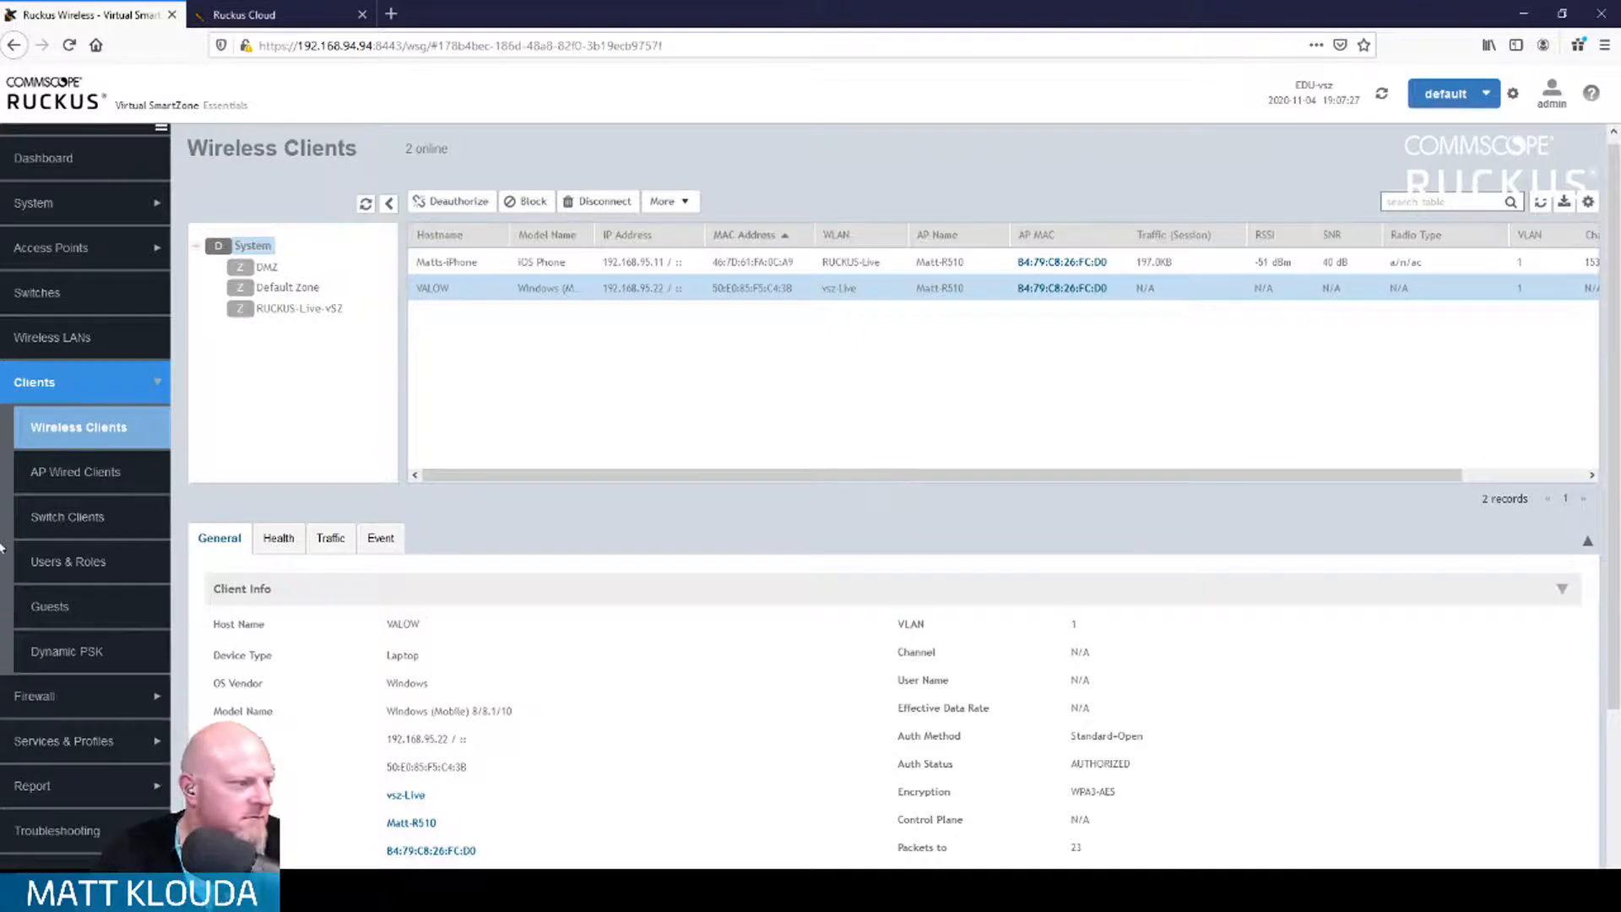
pyautogui.scroll(-3, 74, 614)
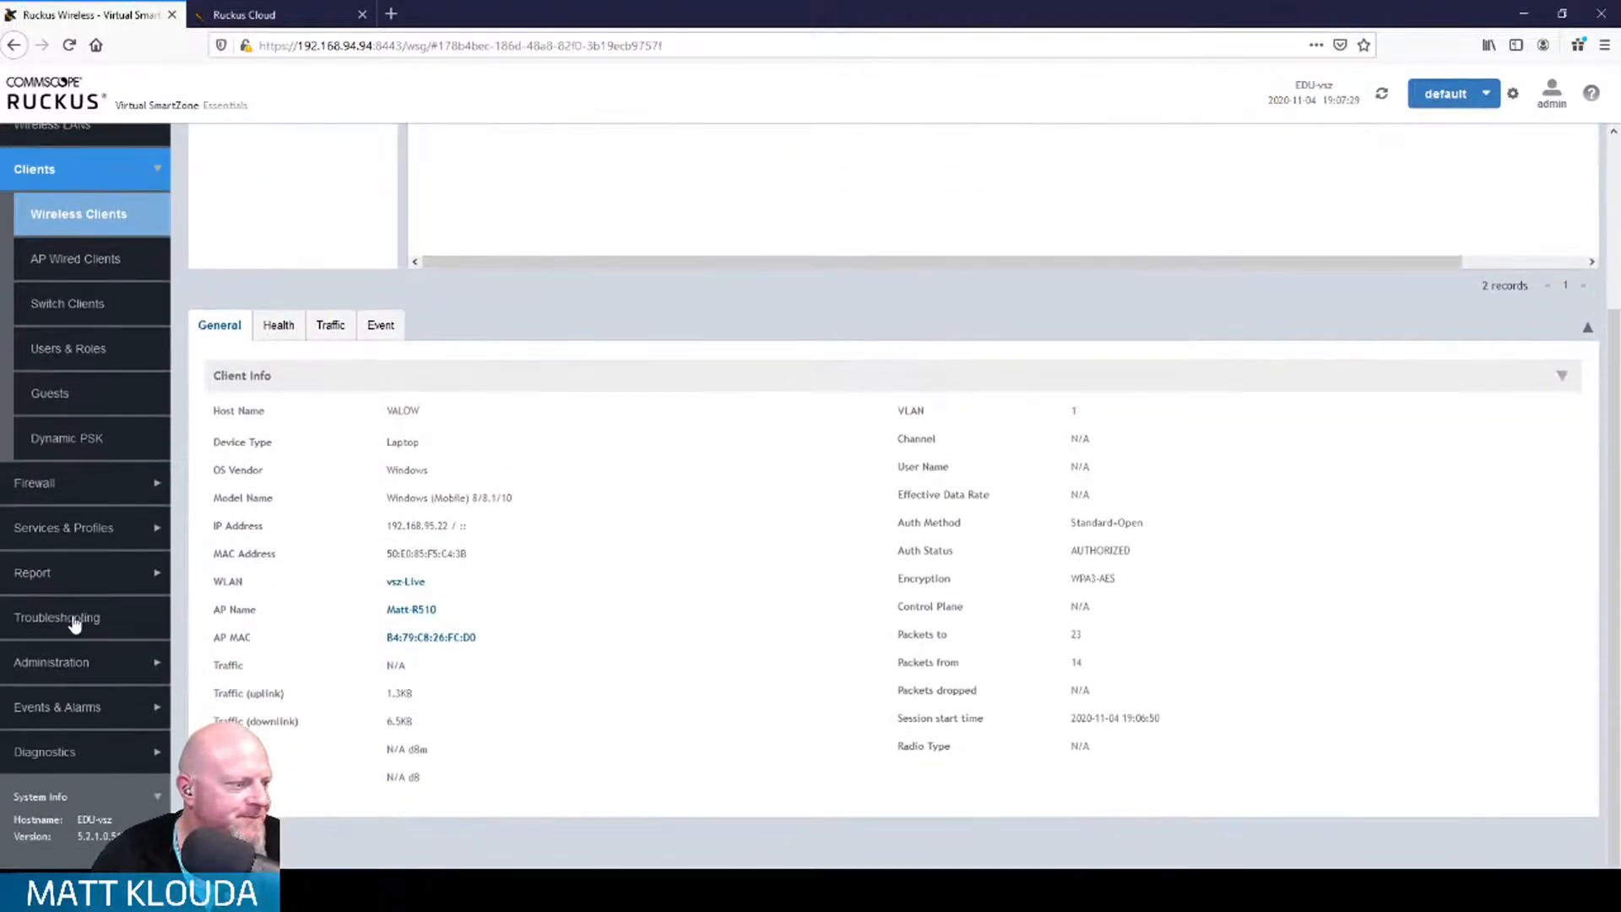
pyautogui.scroll(3, 74, 621)
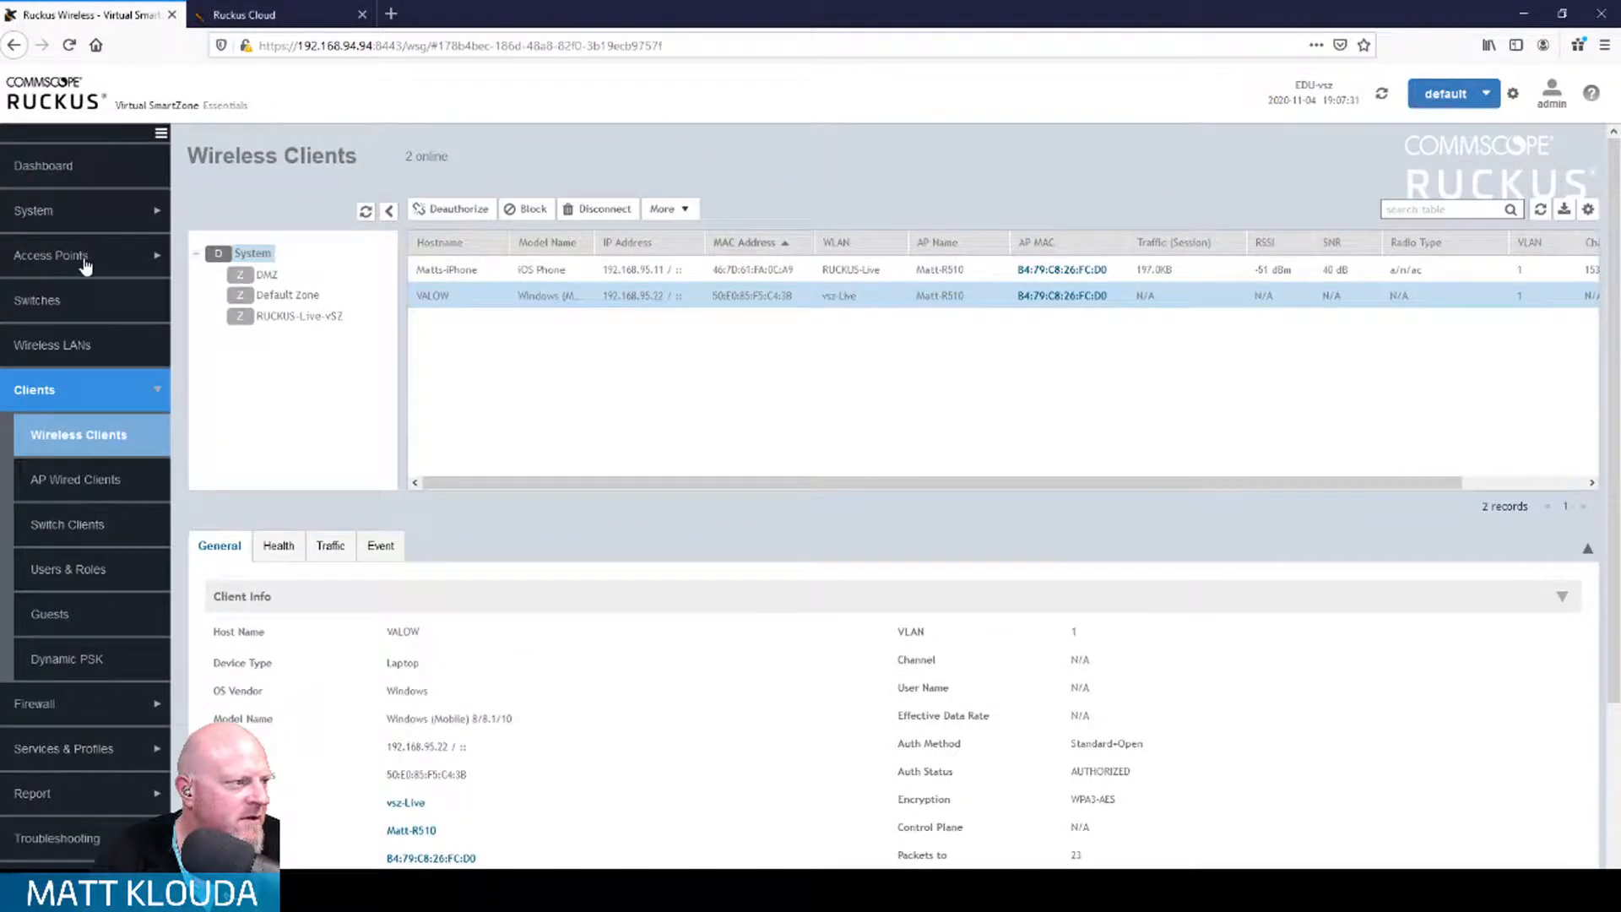
pyautogui.click(84, 255)
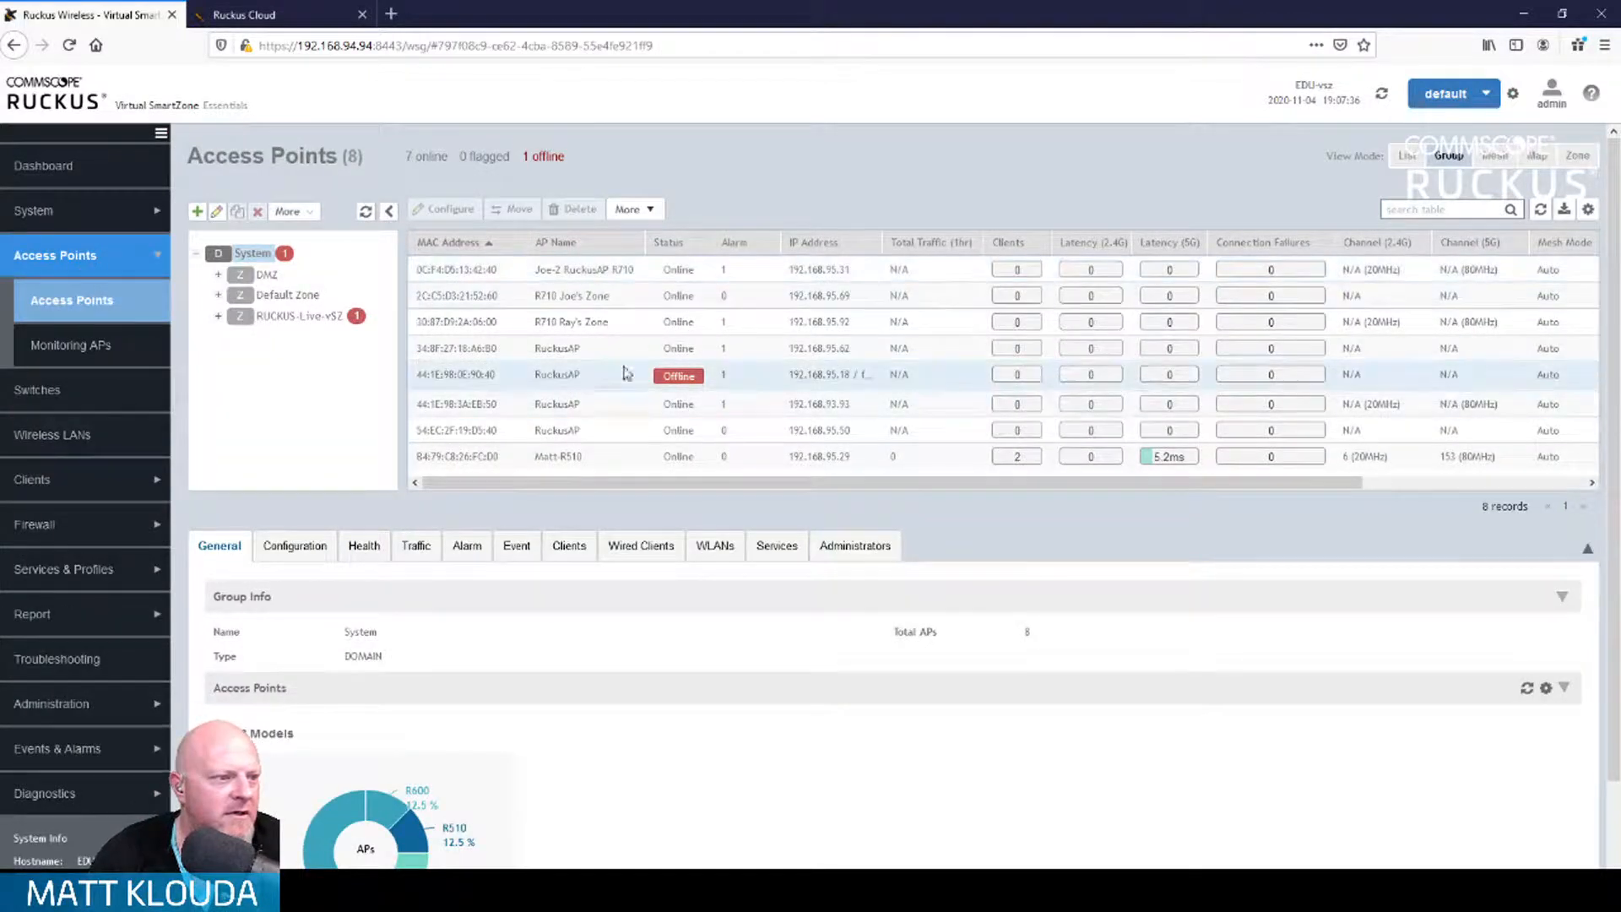
pyautogui.click(622, 379)
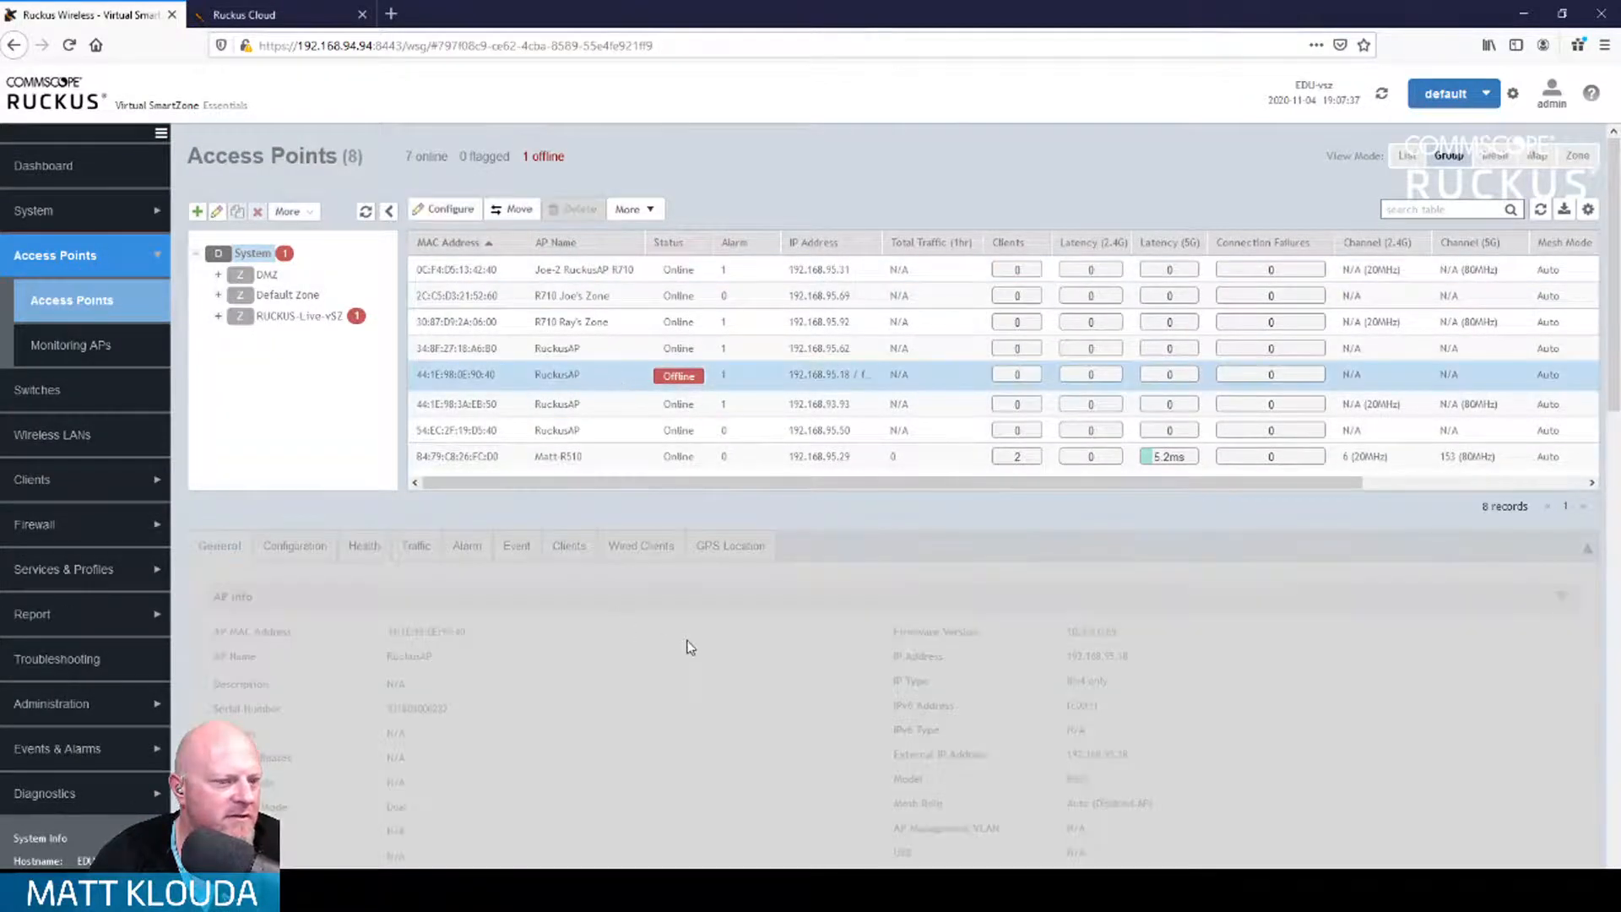
pyautogui.scroll(-8, 690, 648)
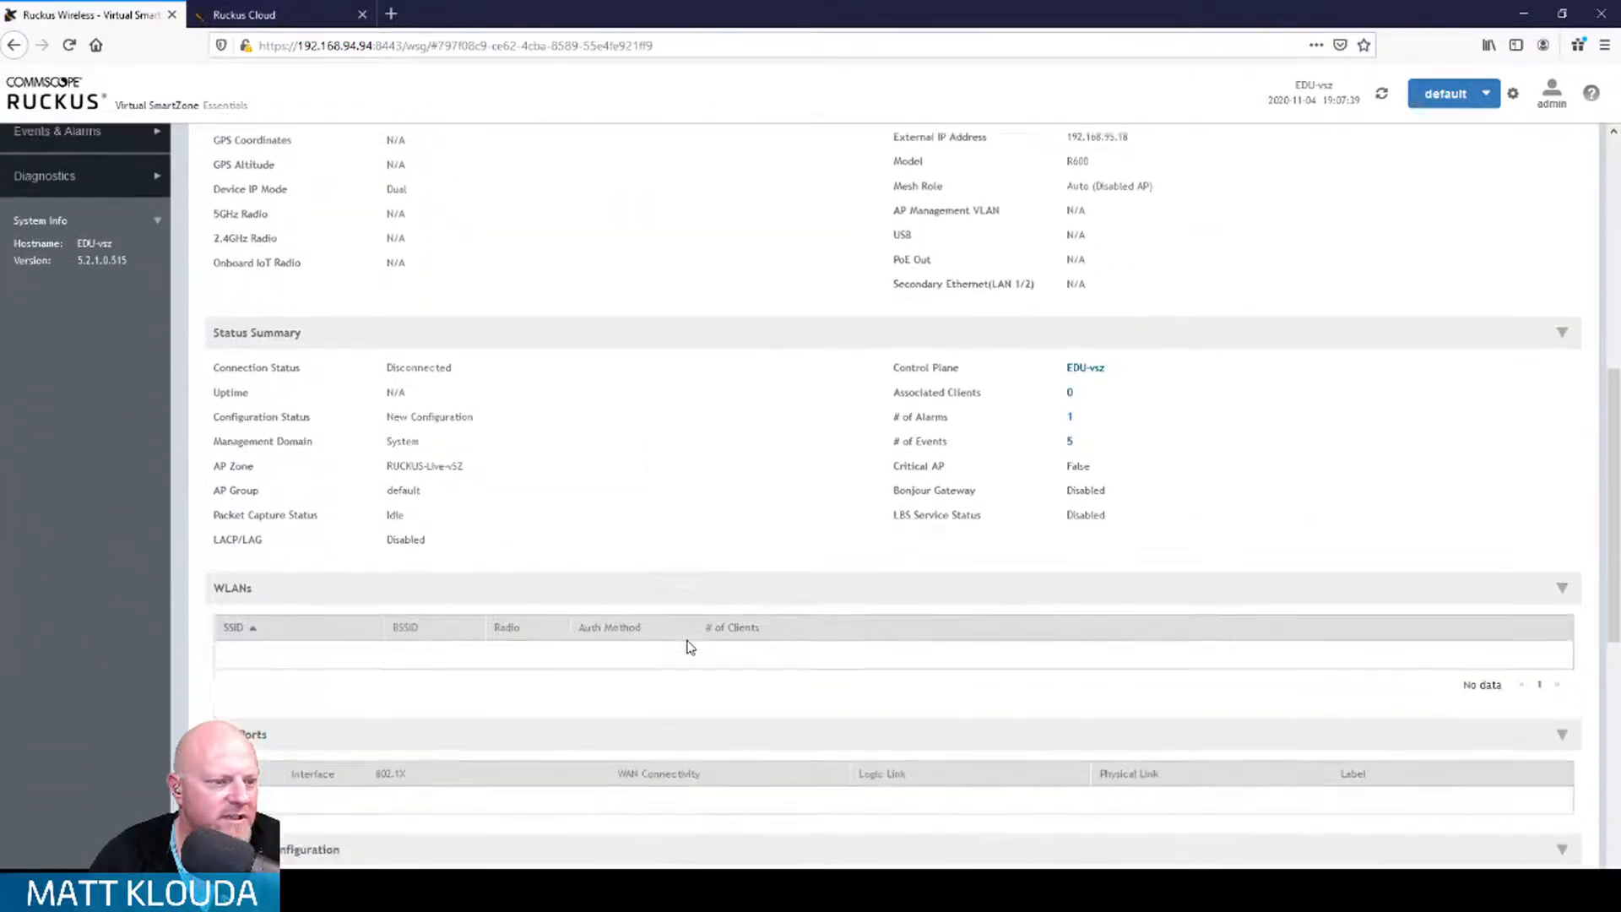
pyautogui.scroll(-6, 690, 648)
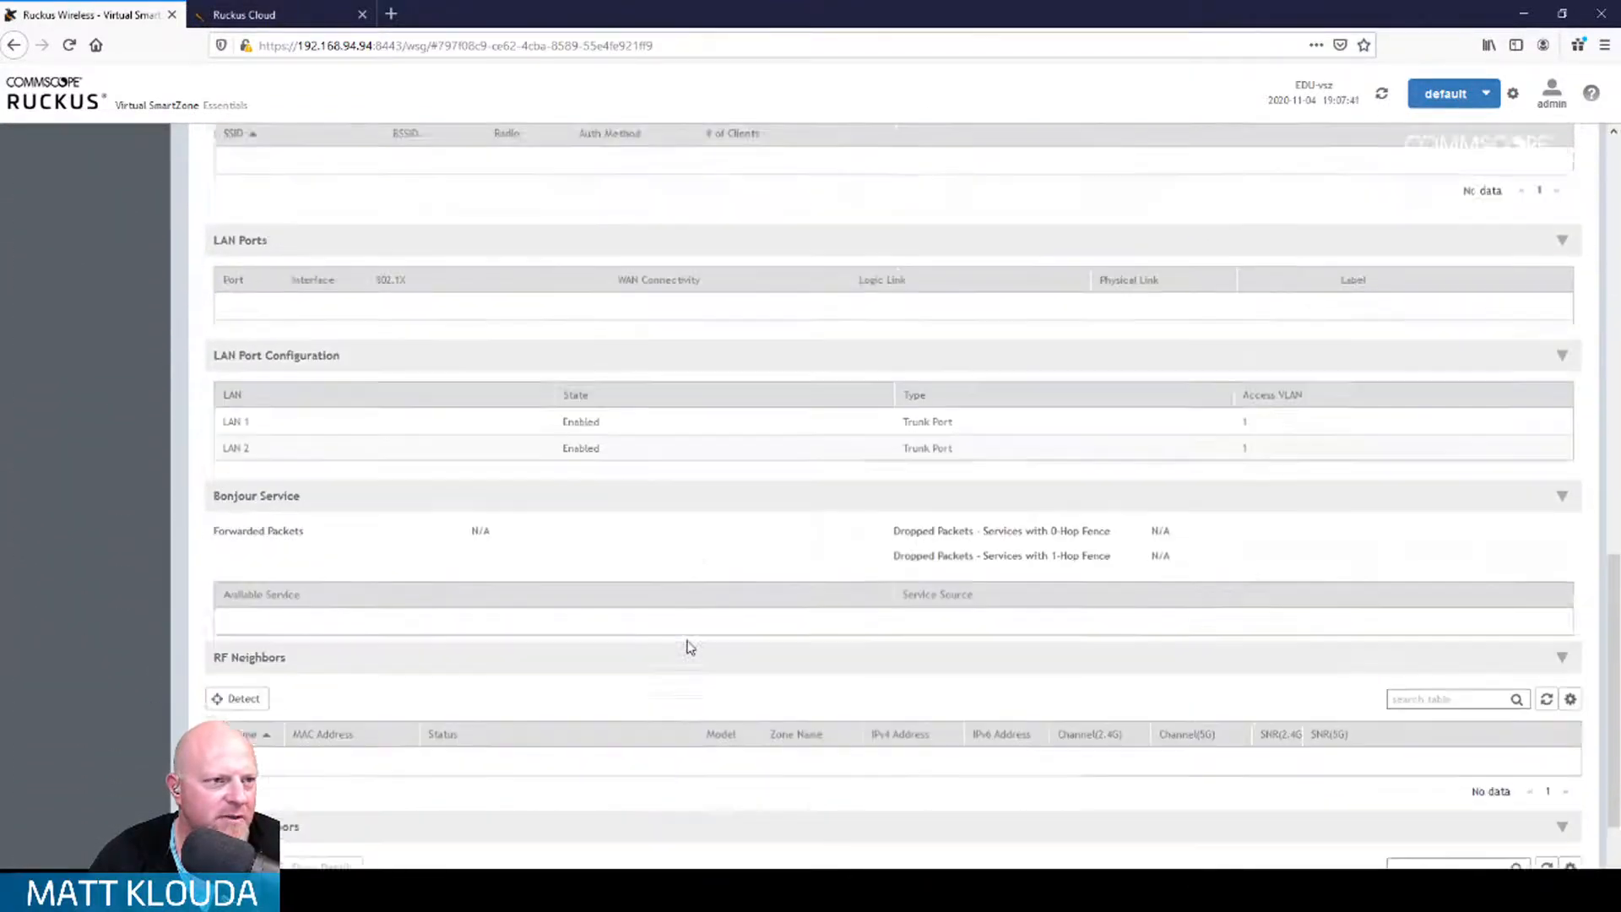
pyautogui.scroll(14, 690, 648)
pyautogui.click(270, 14)
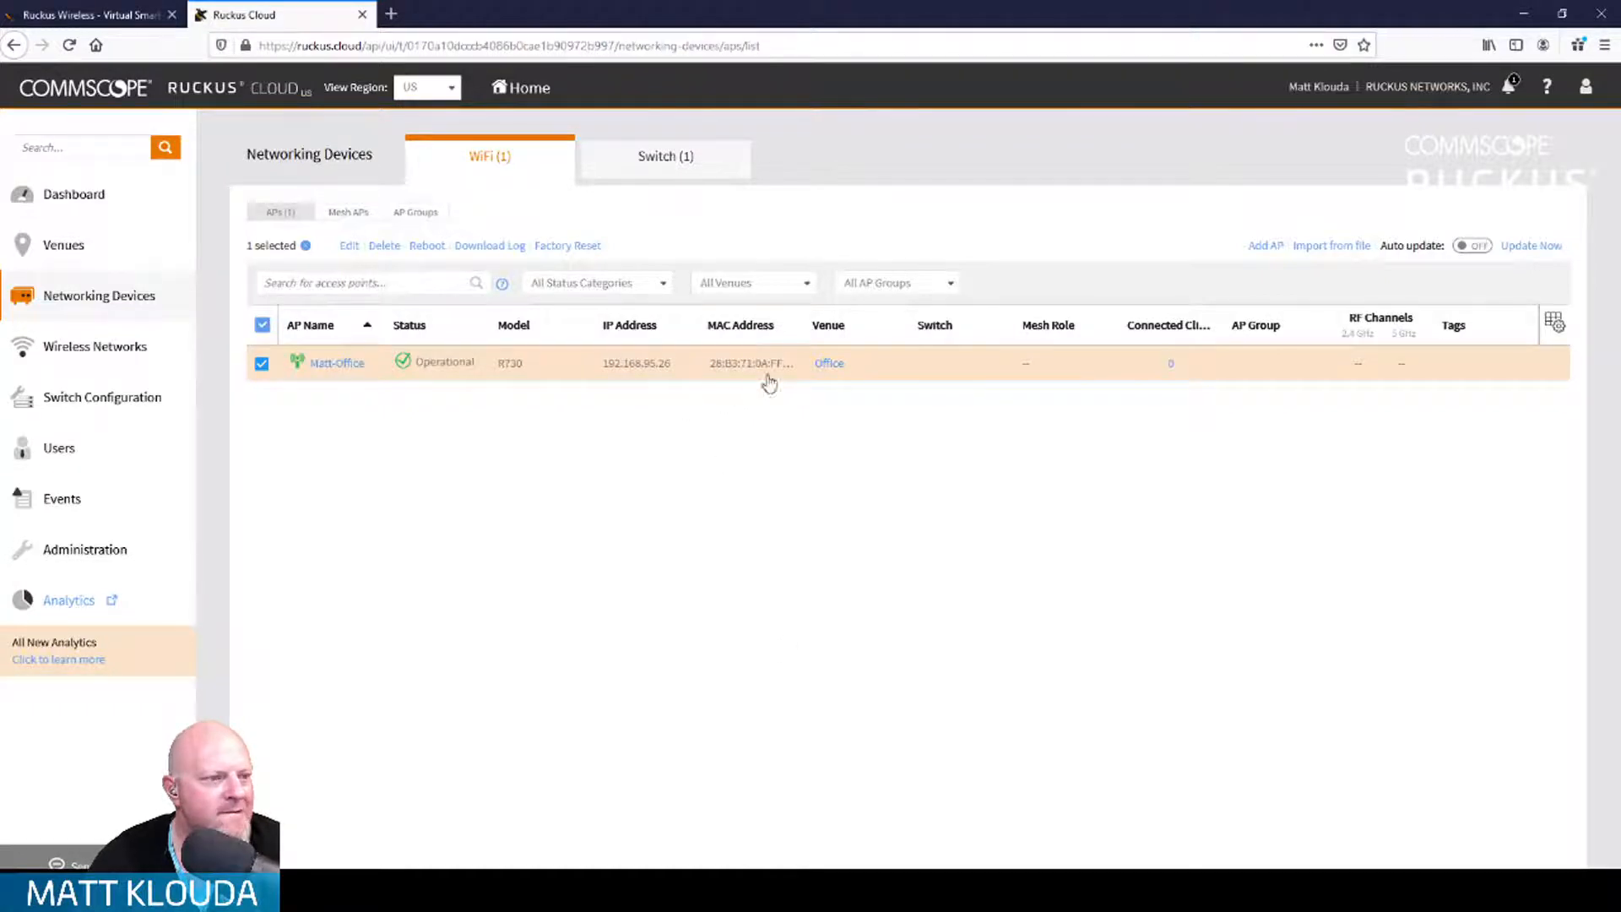
# Step: Compare Ruckus Cloud's R730 device entry with SmartZone's access point list
pyautogui.moveTo(801, 321); pyautogui.dragTo(902, 323)
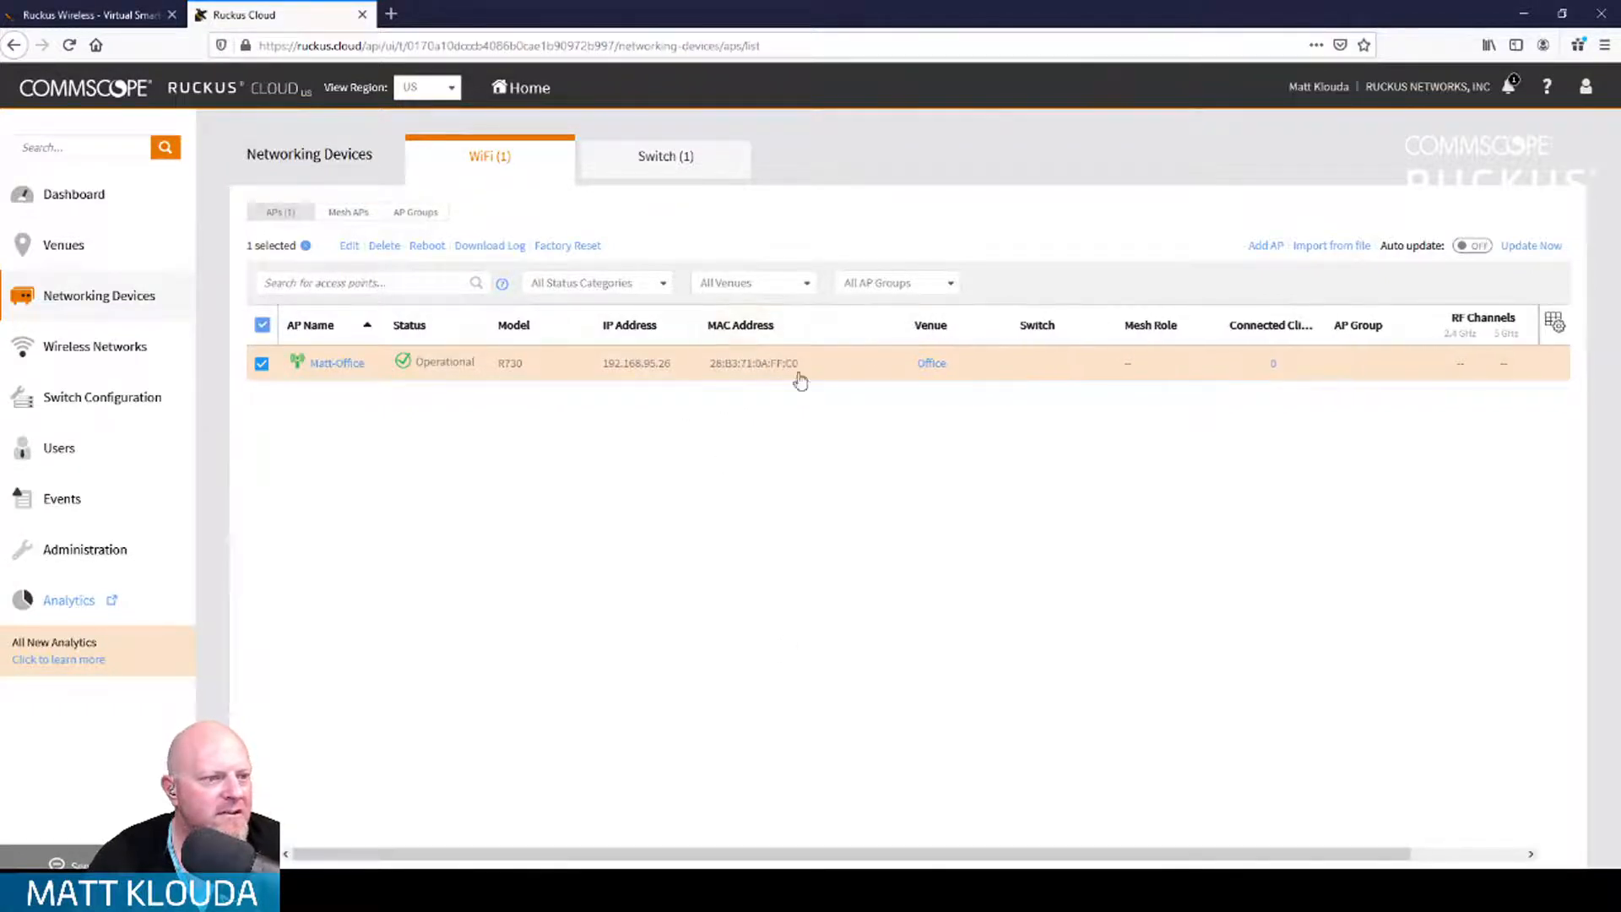
pyautogui.click(115, 12)
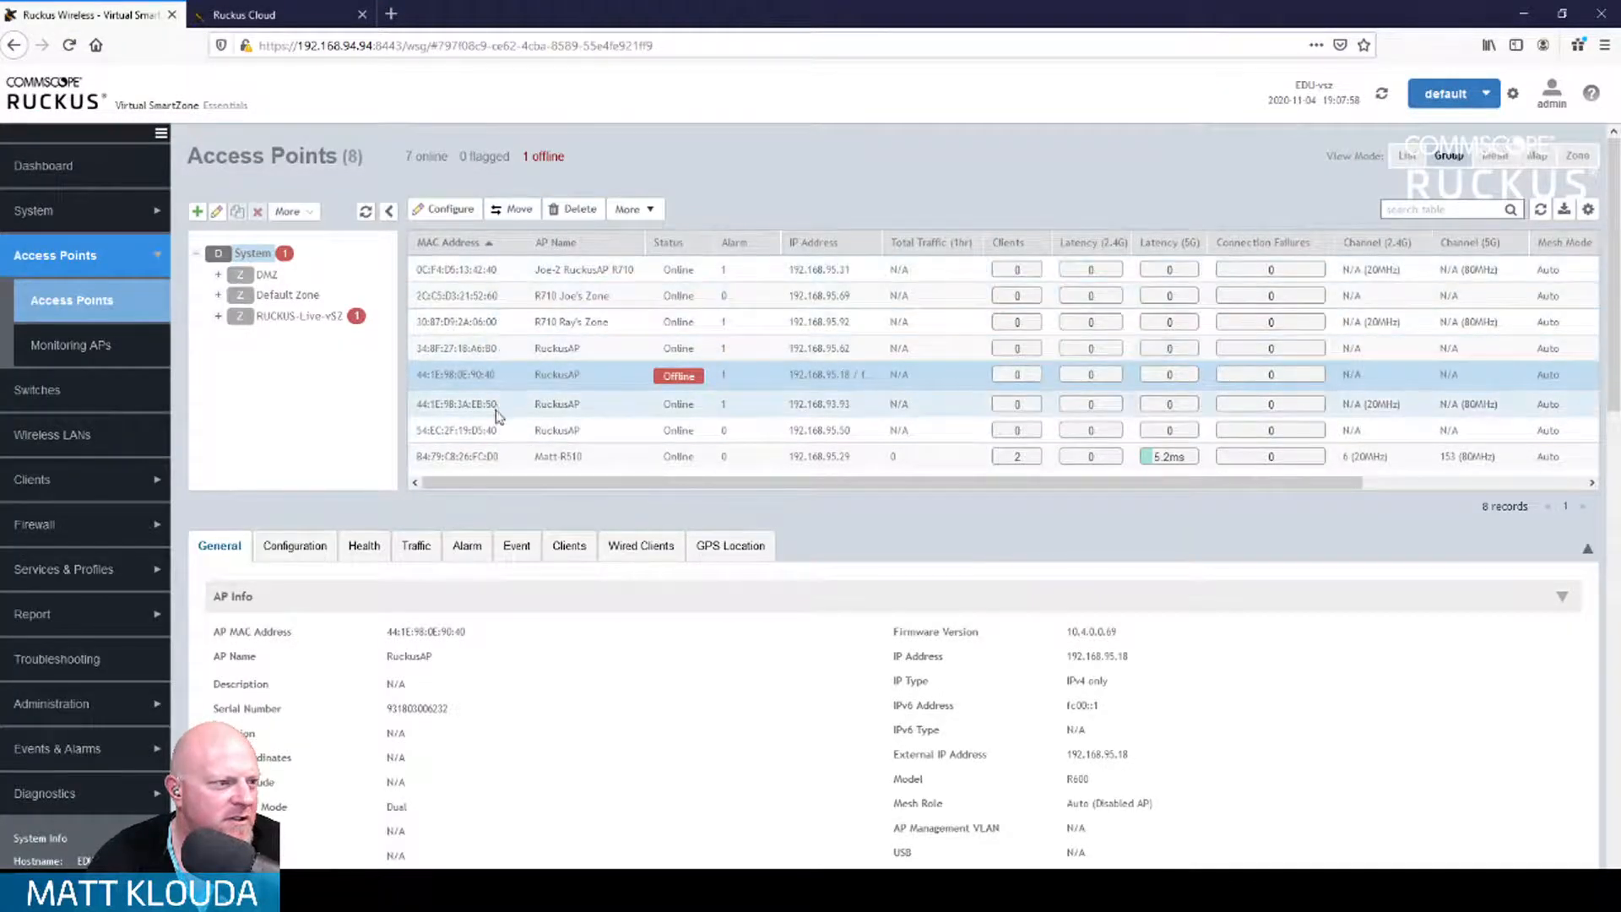
pyautogui.click(238, 9)
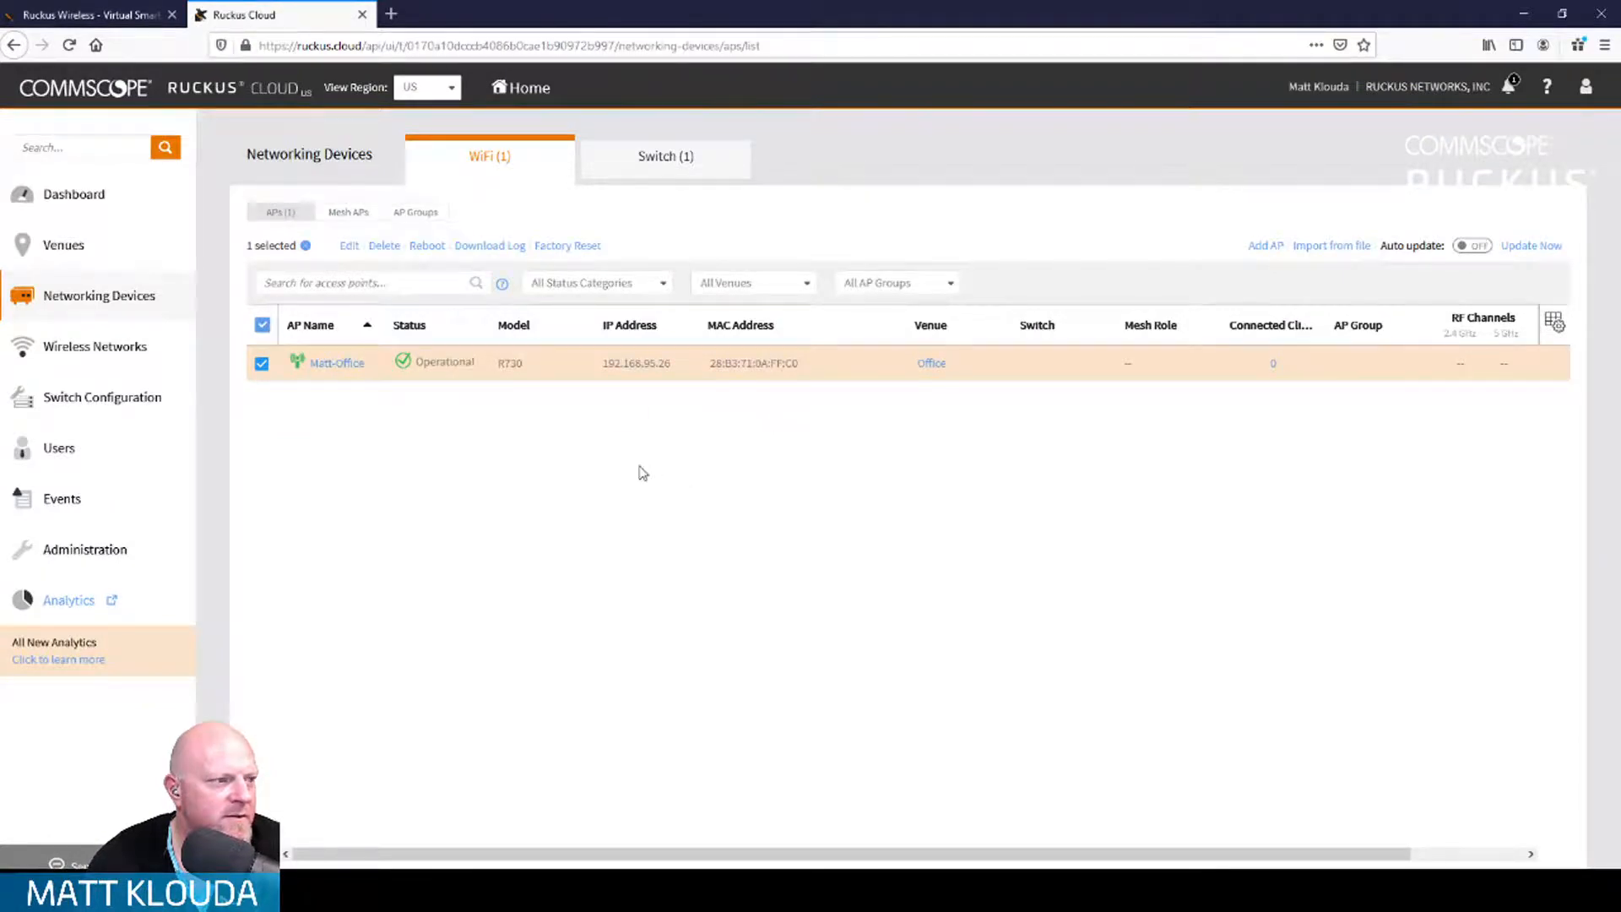
# Step: Delete the R730 access point from Ruckus Cloud, confirming with 'delete', then return to SmartZone
pyautogui.click(384, 246)
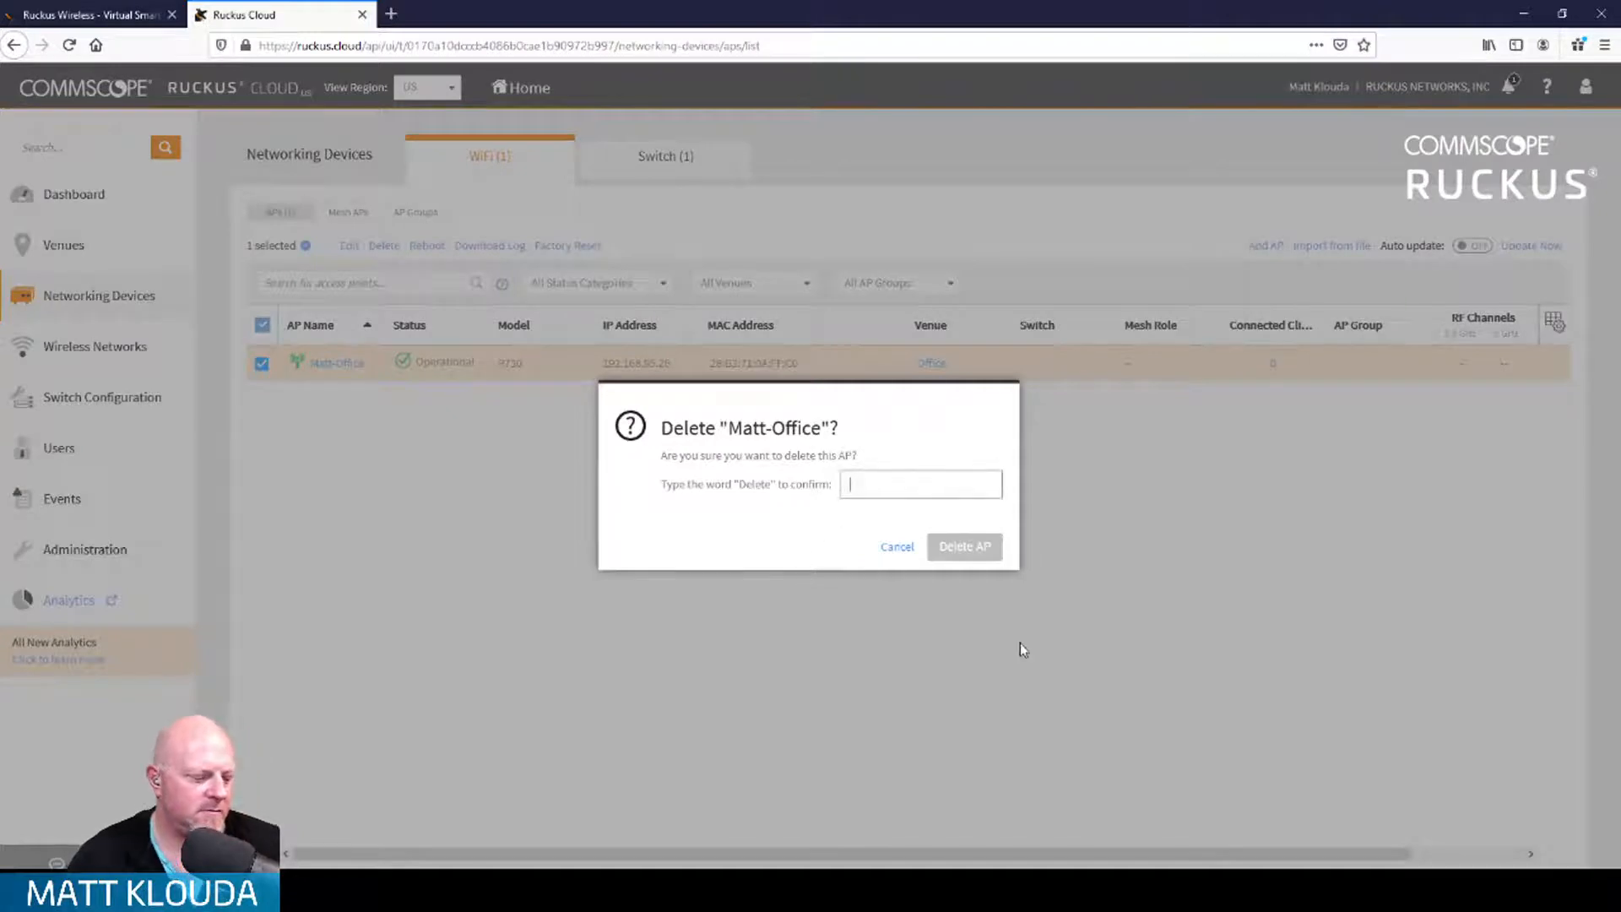
pyautogui.write('delete')
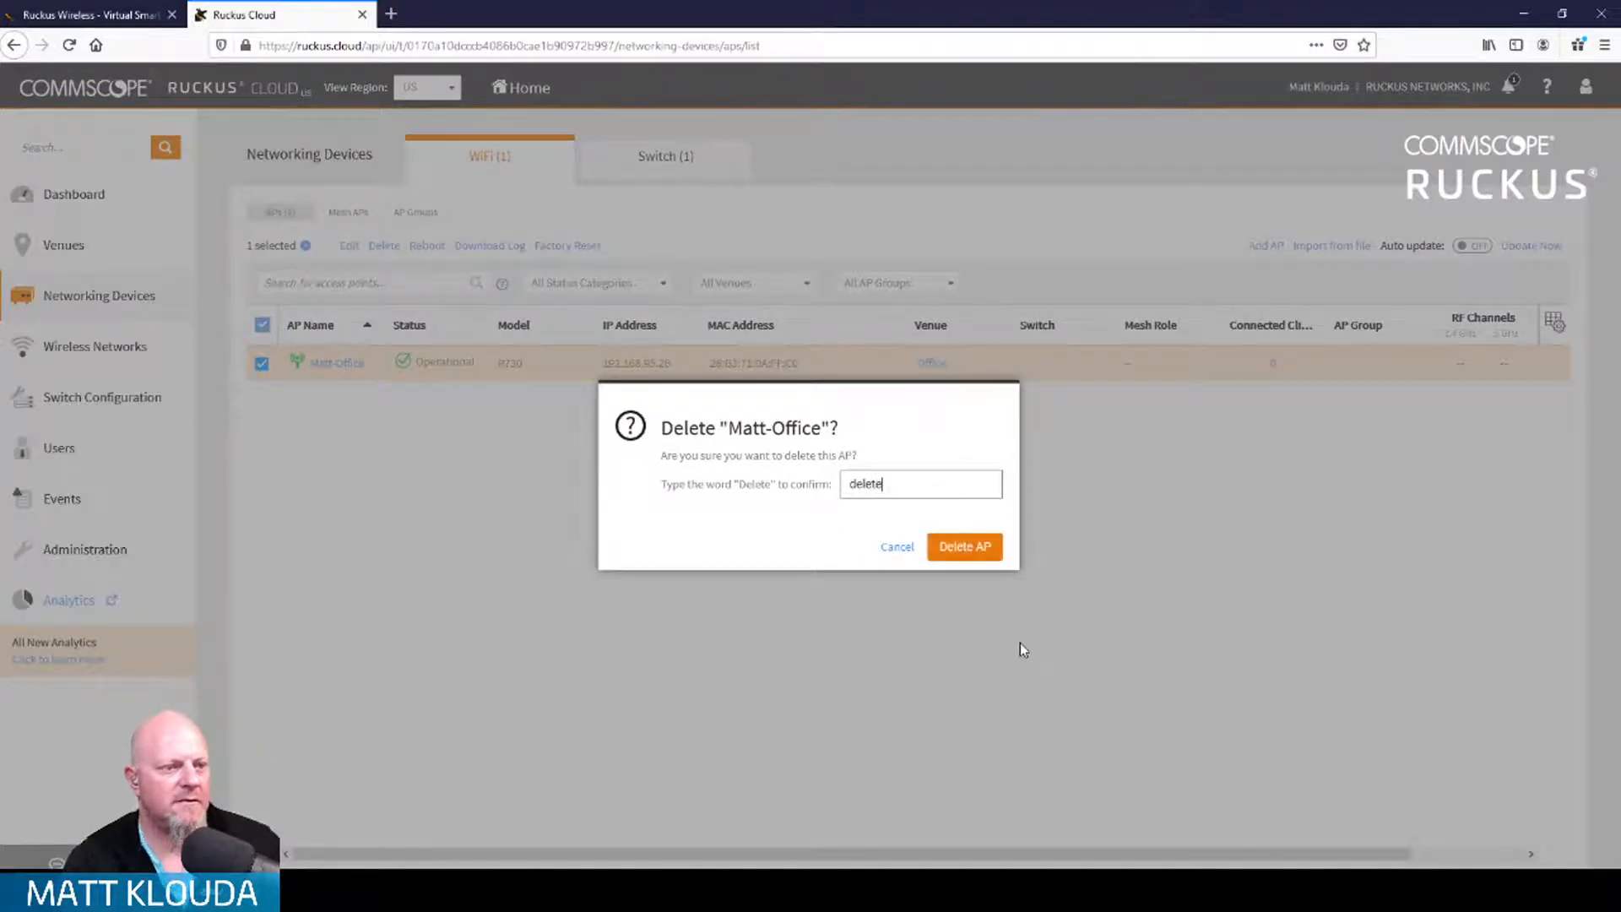
pyautogui.click(971, 546)
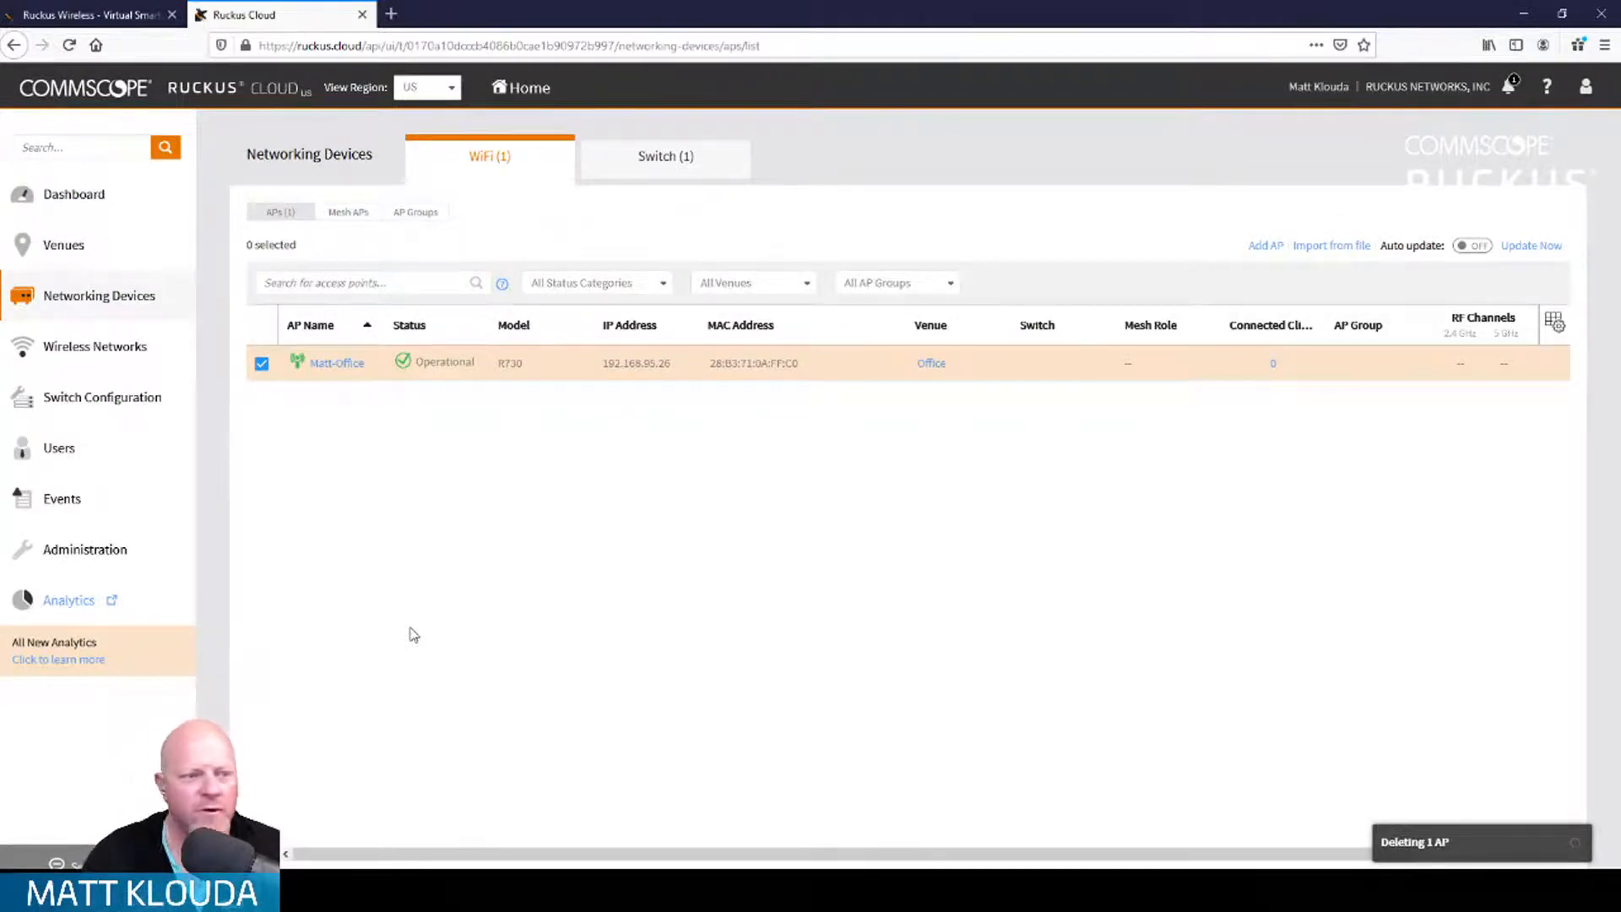
pyautogui.click(89, 15)
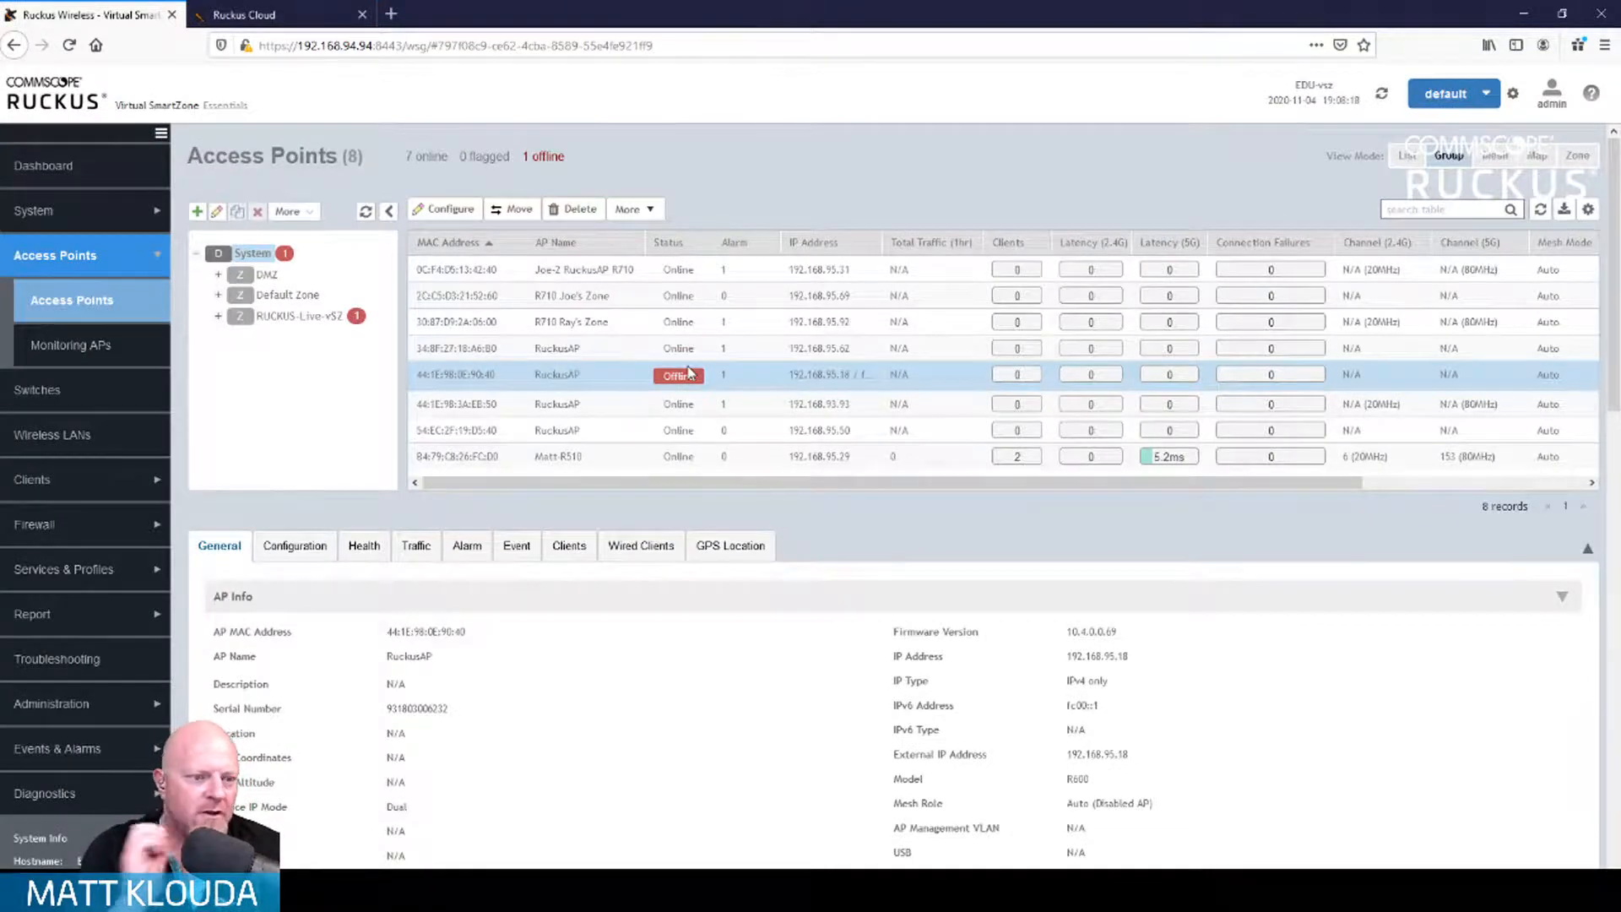
# Step: Close the Ruckus Cloud browser tab, leaving only the SmartZone access point list open
pyautogui.scroll(-1, 928, 524)
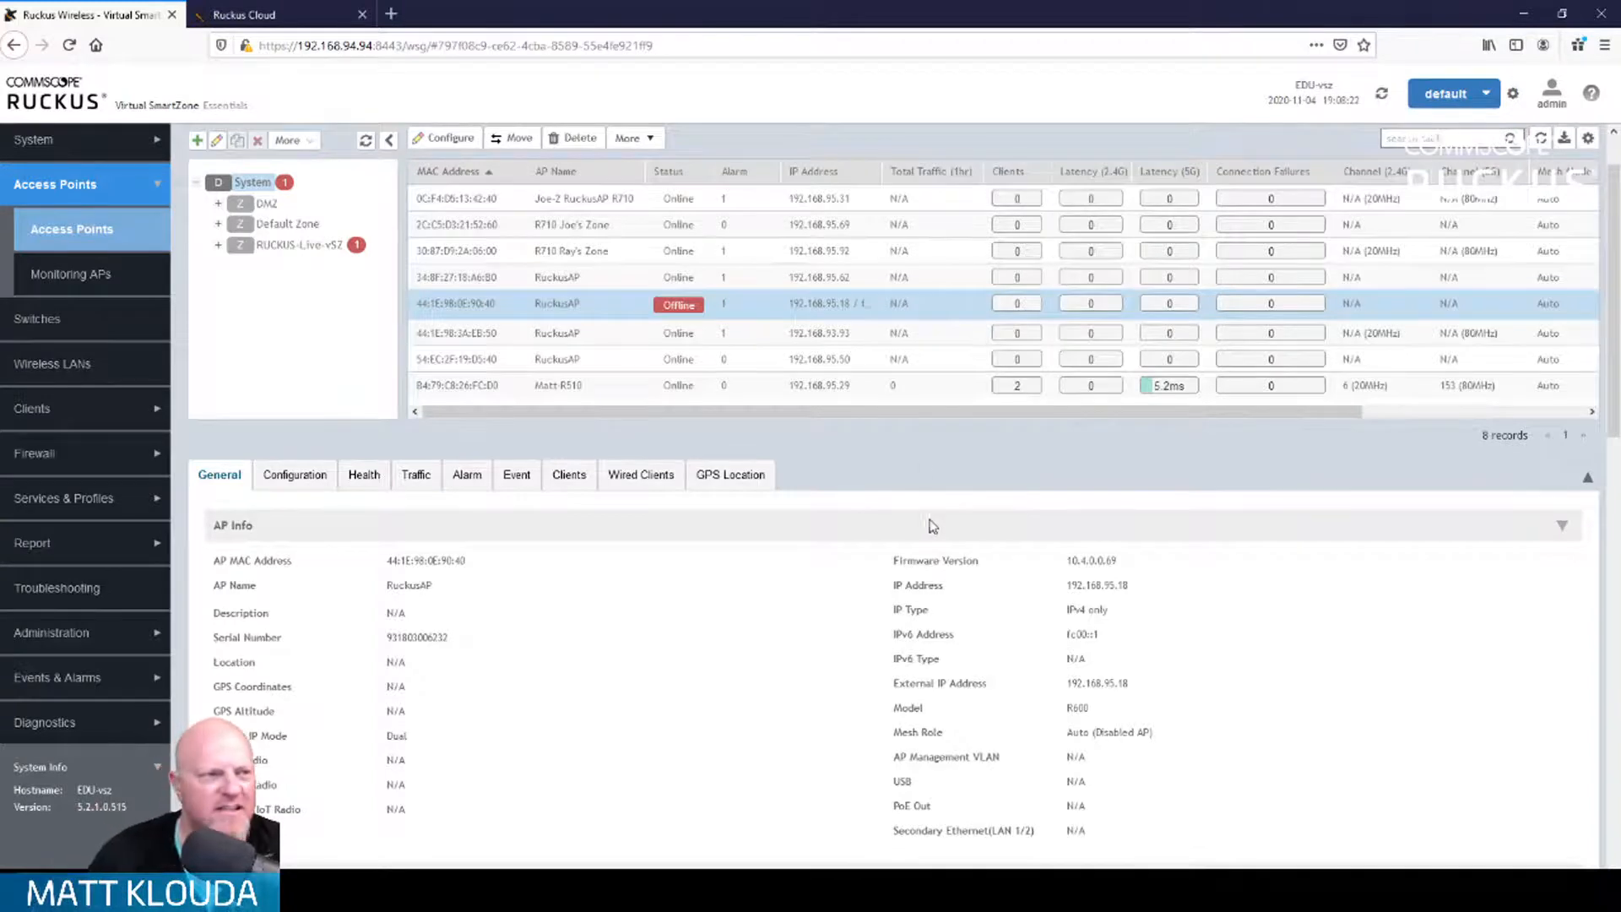
pyautogui.click(253, 14)
pyautogui.click(80, 15)
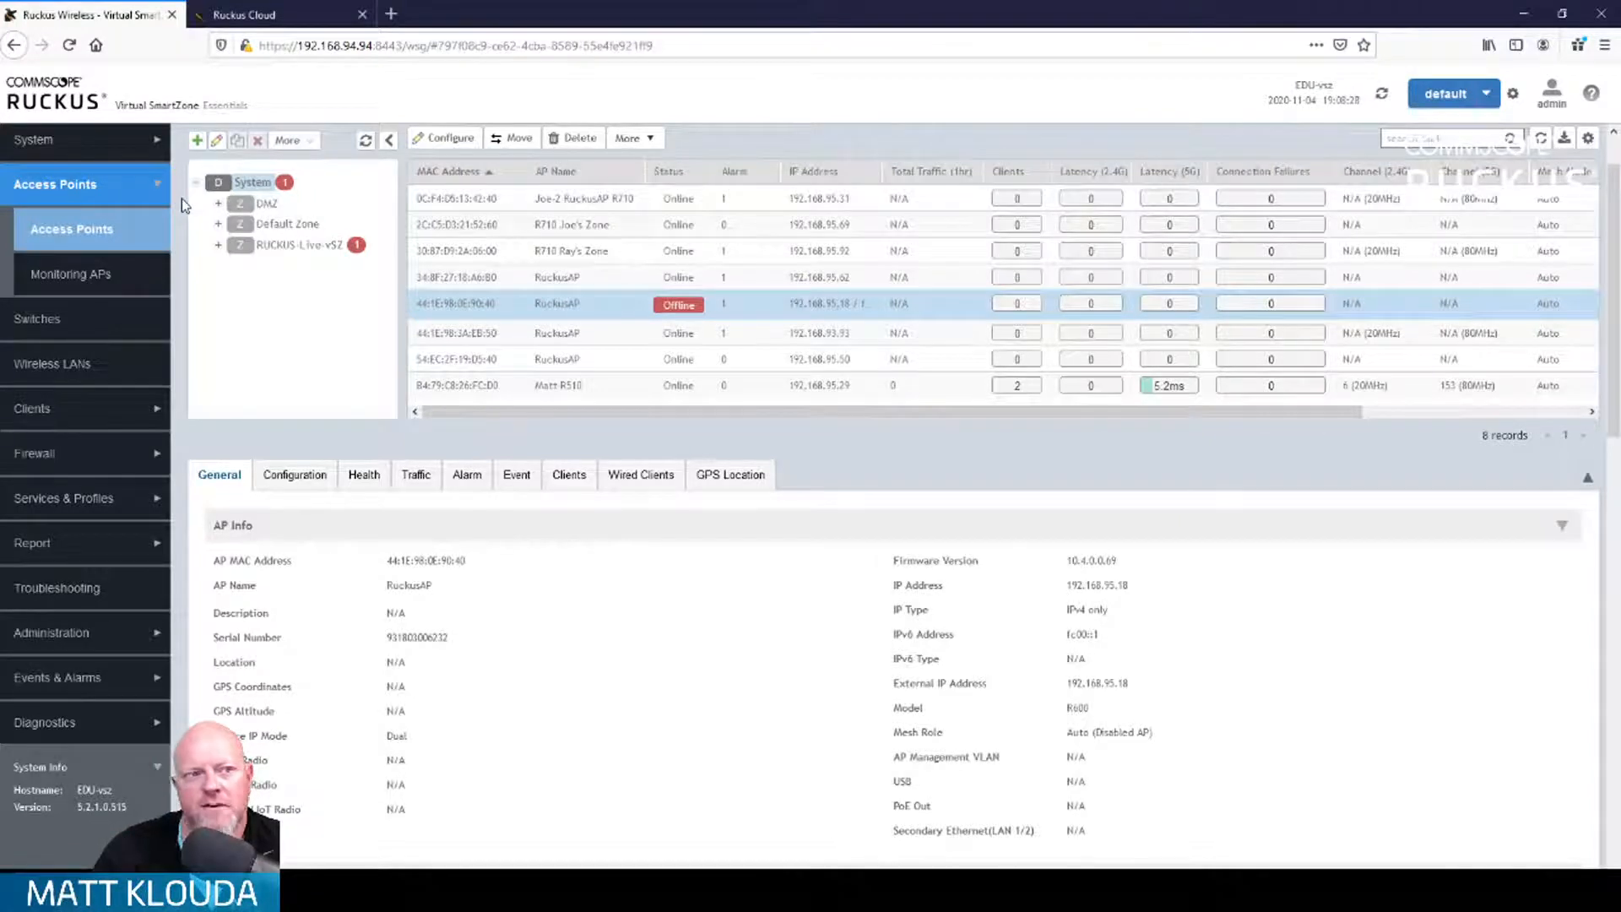
pyautogui.click(362, 17)
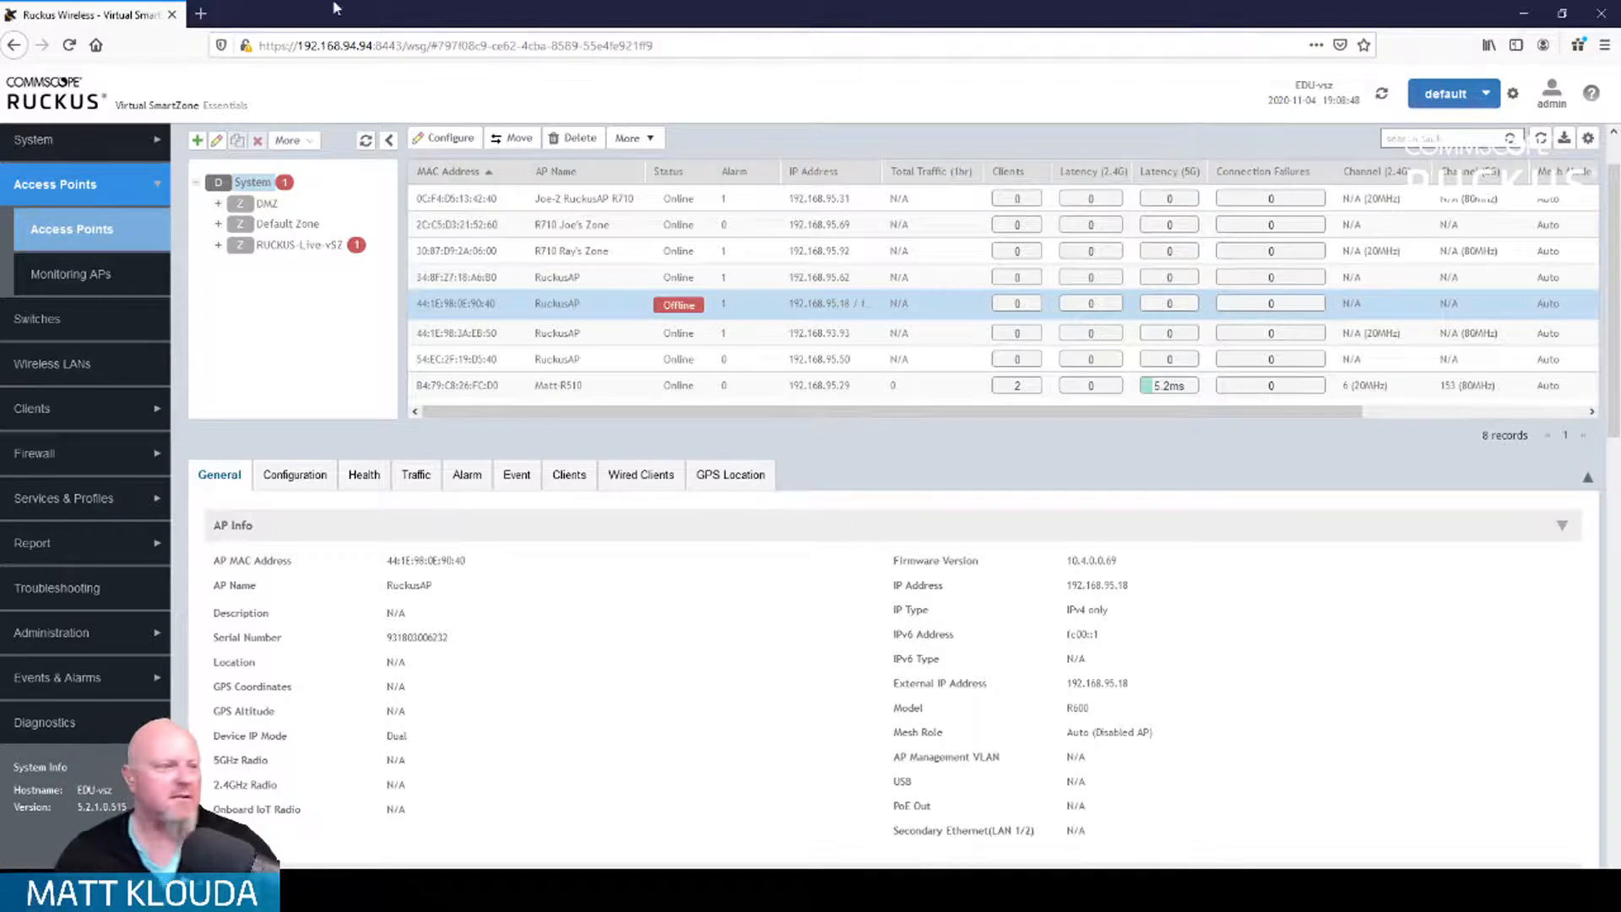
pyautogui.hotkey('alt', 'Tab')
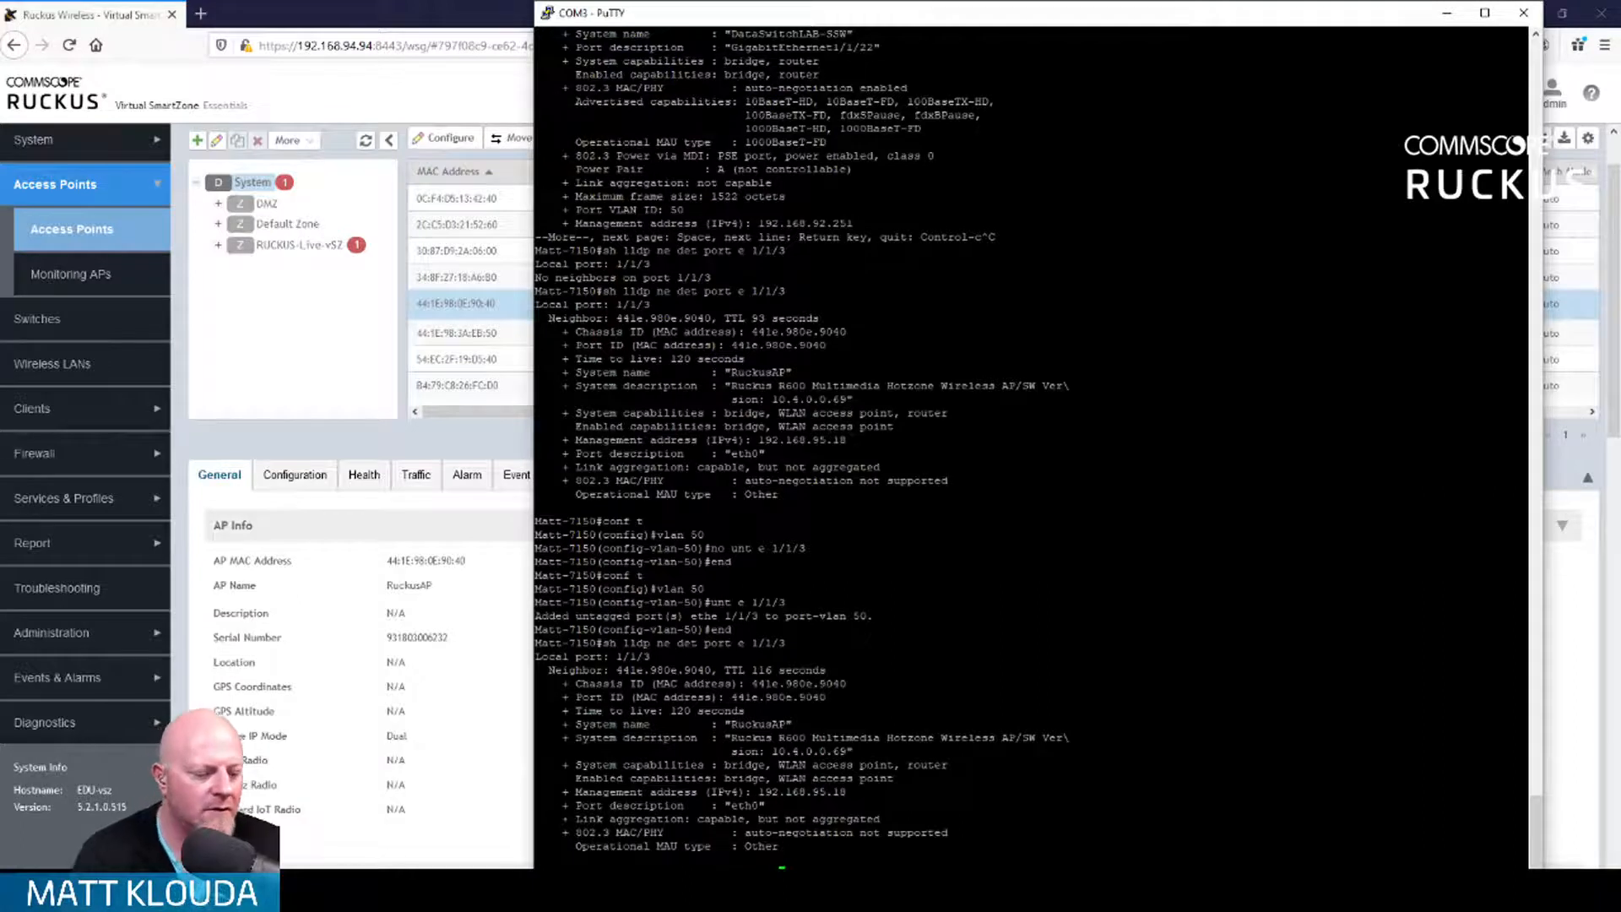
# Step: Run show lldp neighbors detail for port 1/1/7 (no neighbors), then return to SmartZone's Access Points
pyautogui.press('Return')
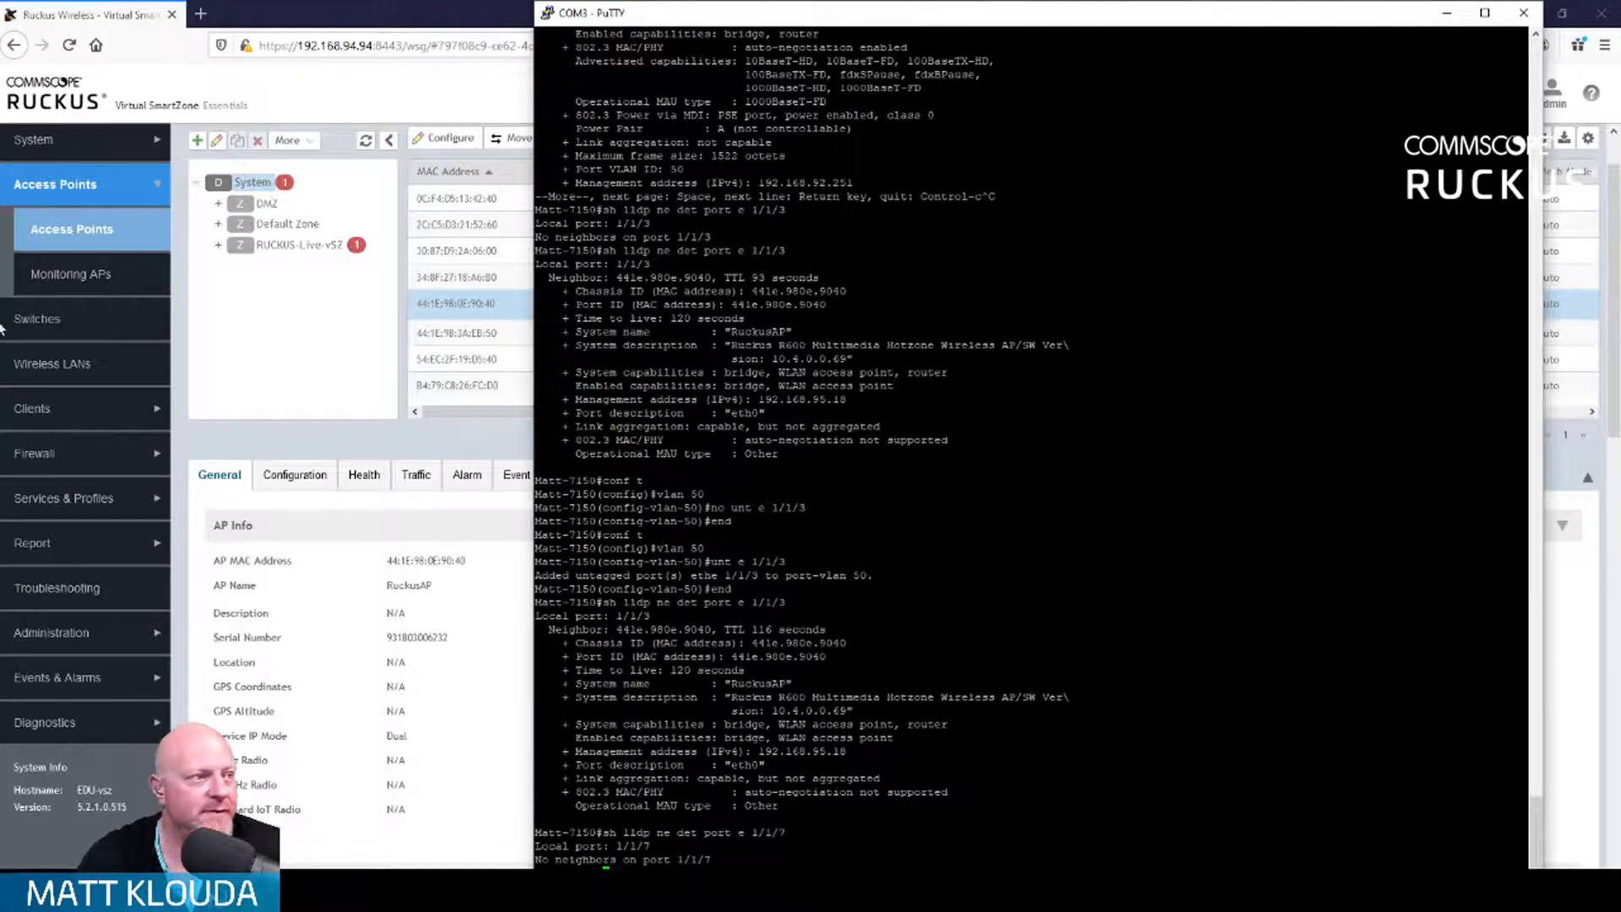
pyautogui.click(417, 24)
pyautogui.scroll(2, 267, 567)
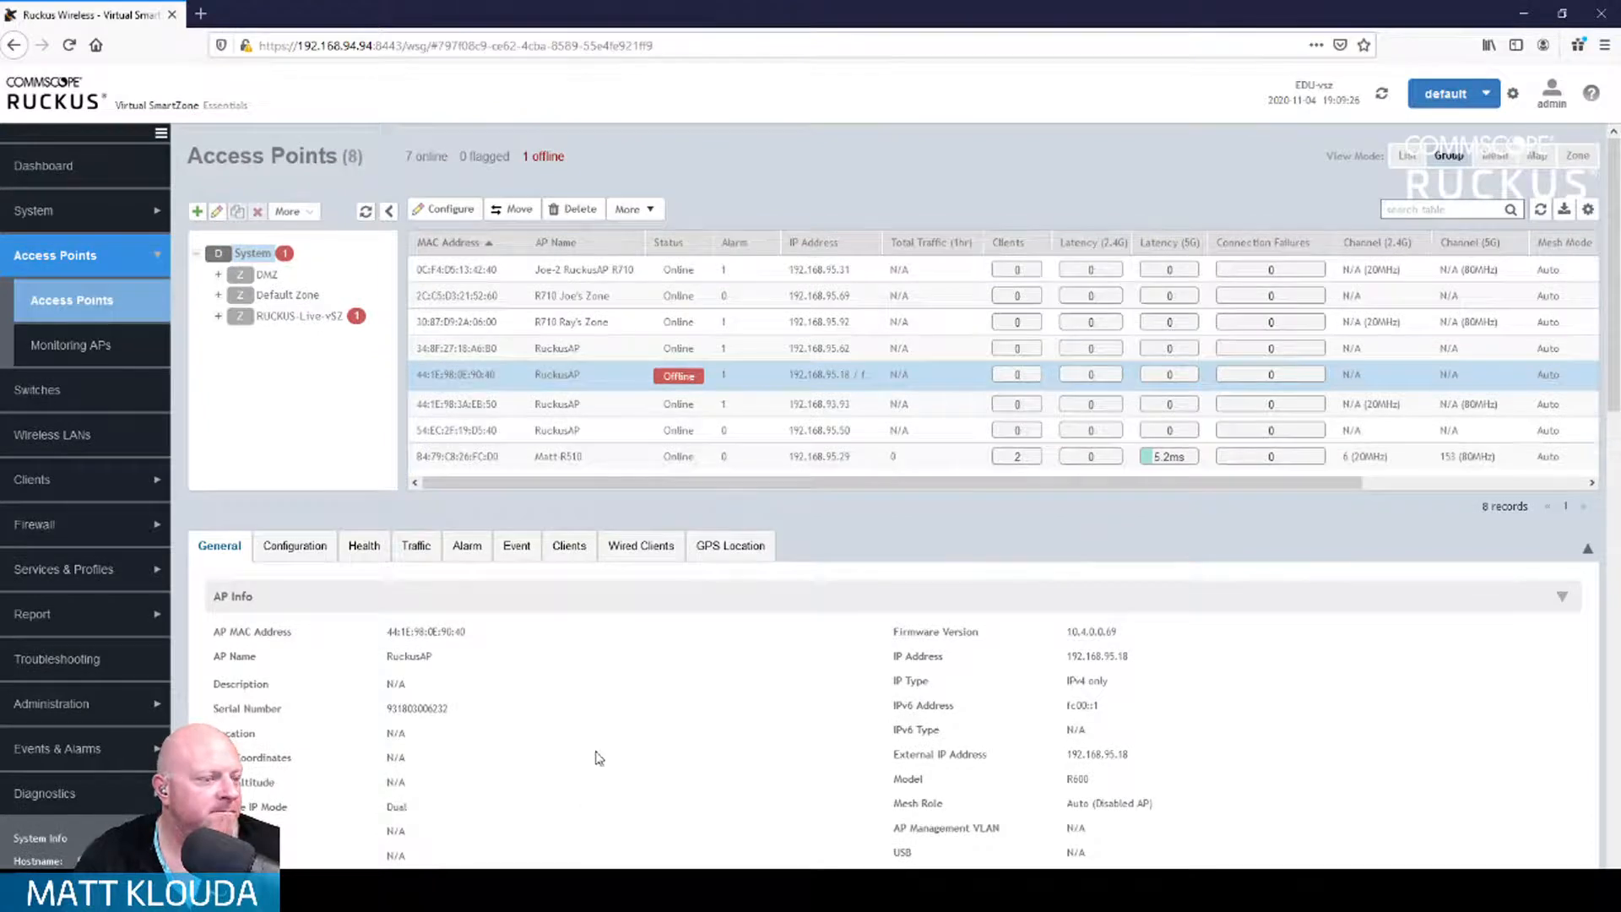
# Step: Open the Troubleshooting page and check its client picker, which lists no clients
pyautogui.click(708, 596)
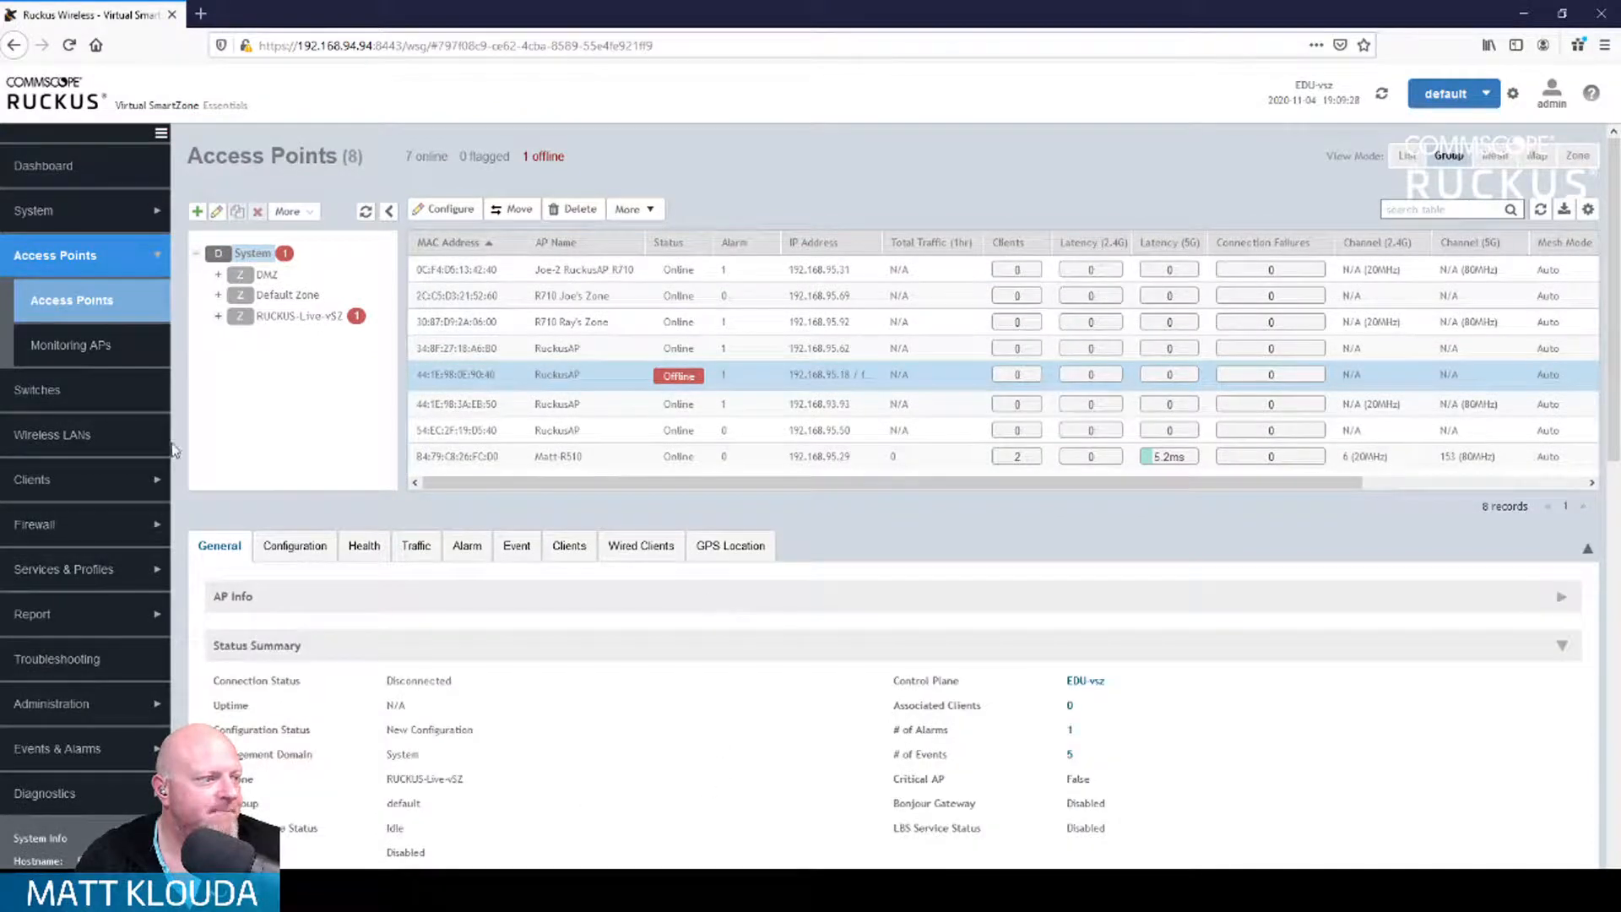
pyautogui.click(154, 484)
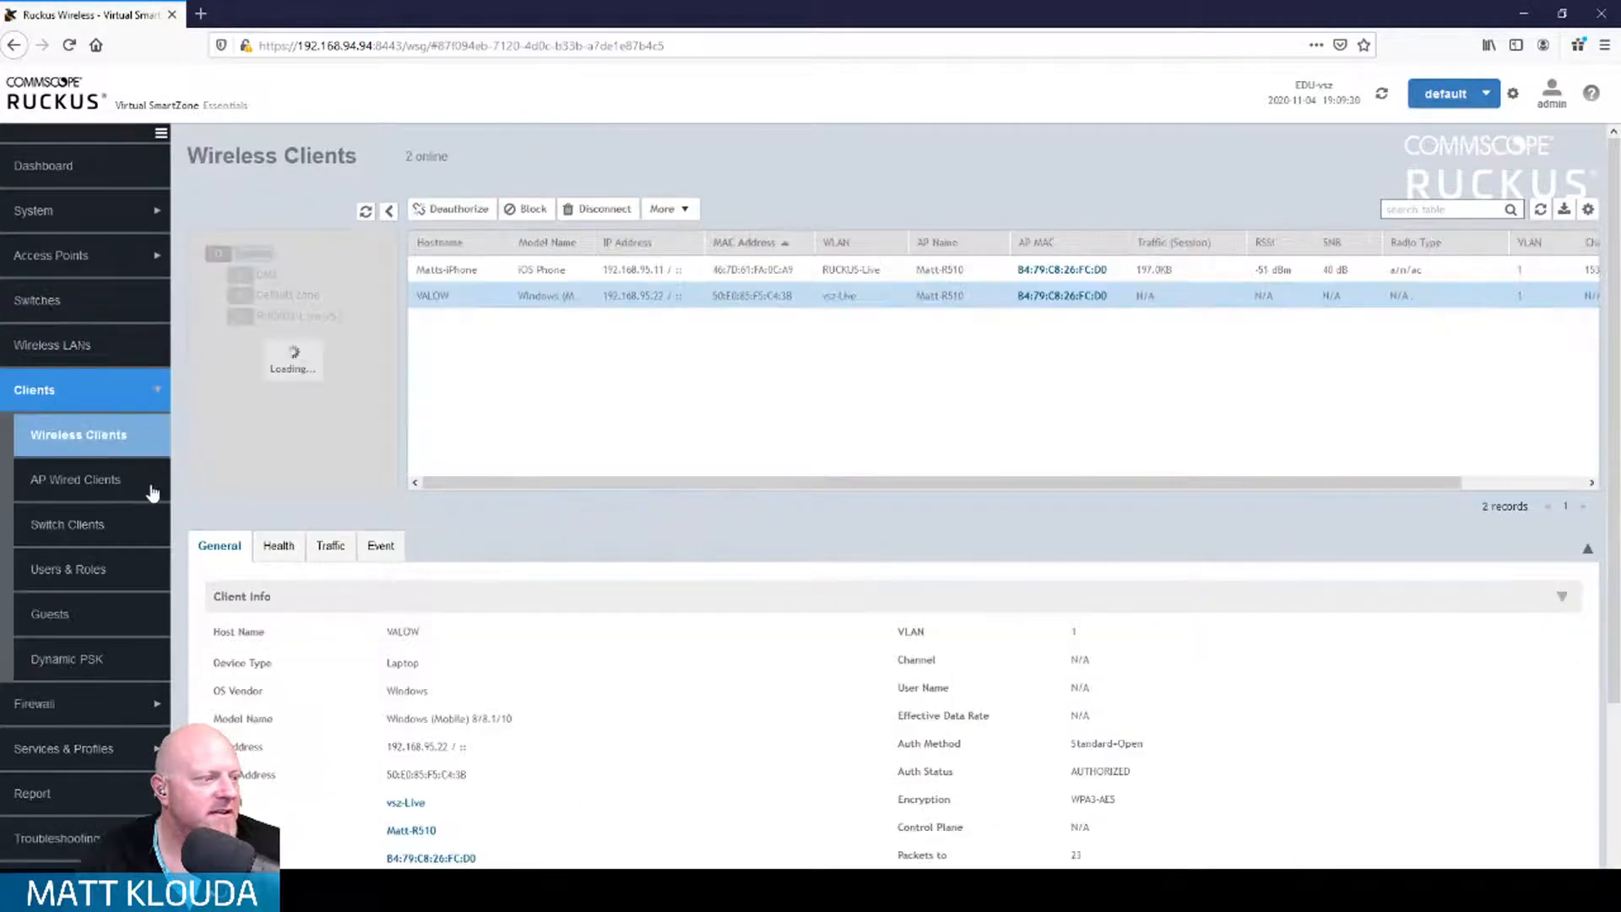
pyautogui.click(86, 434)
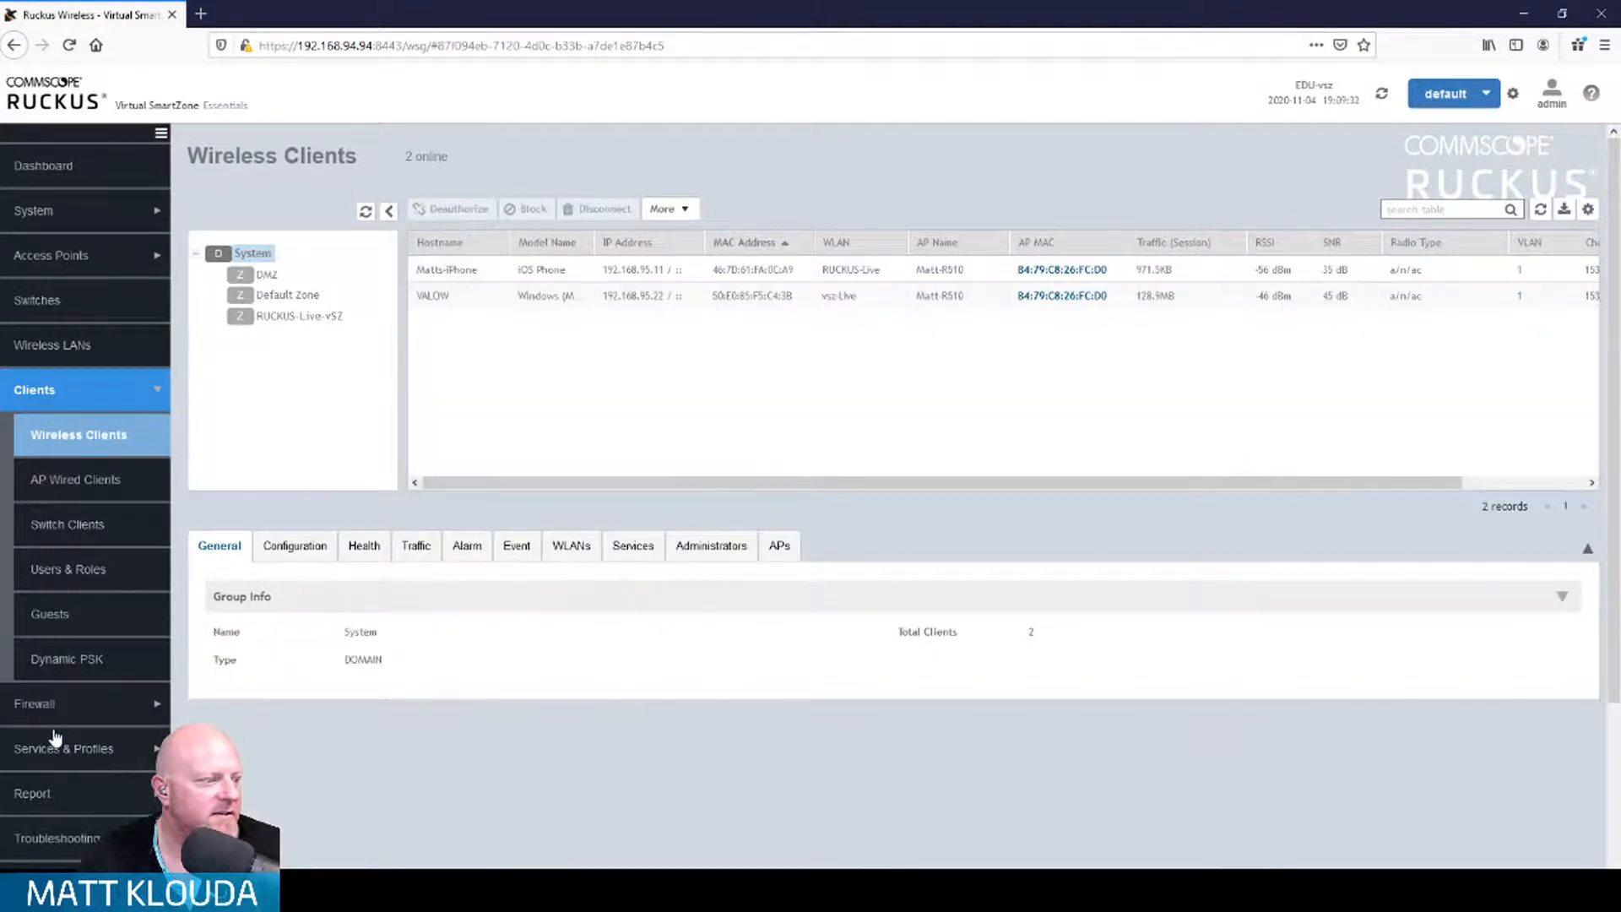
pyautogui.scroll(-3, 55, 741)
pyautogui.click(87, 619)
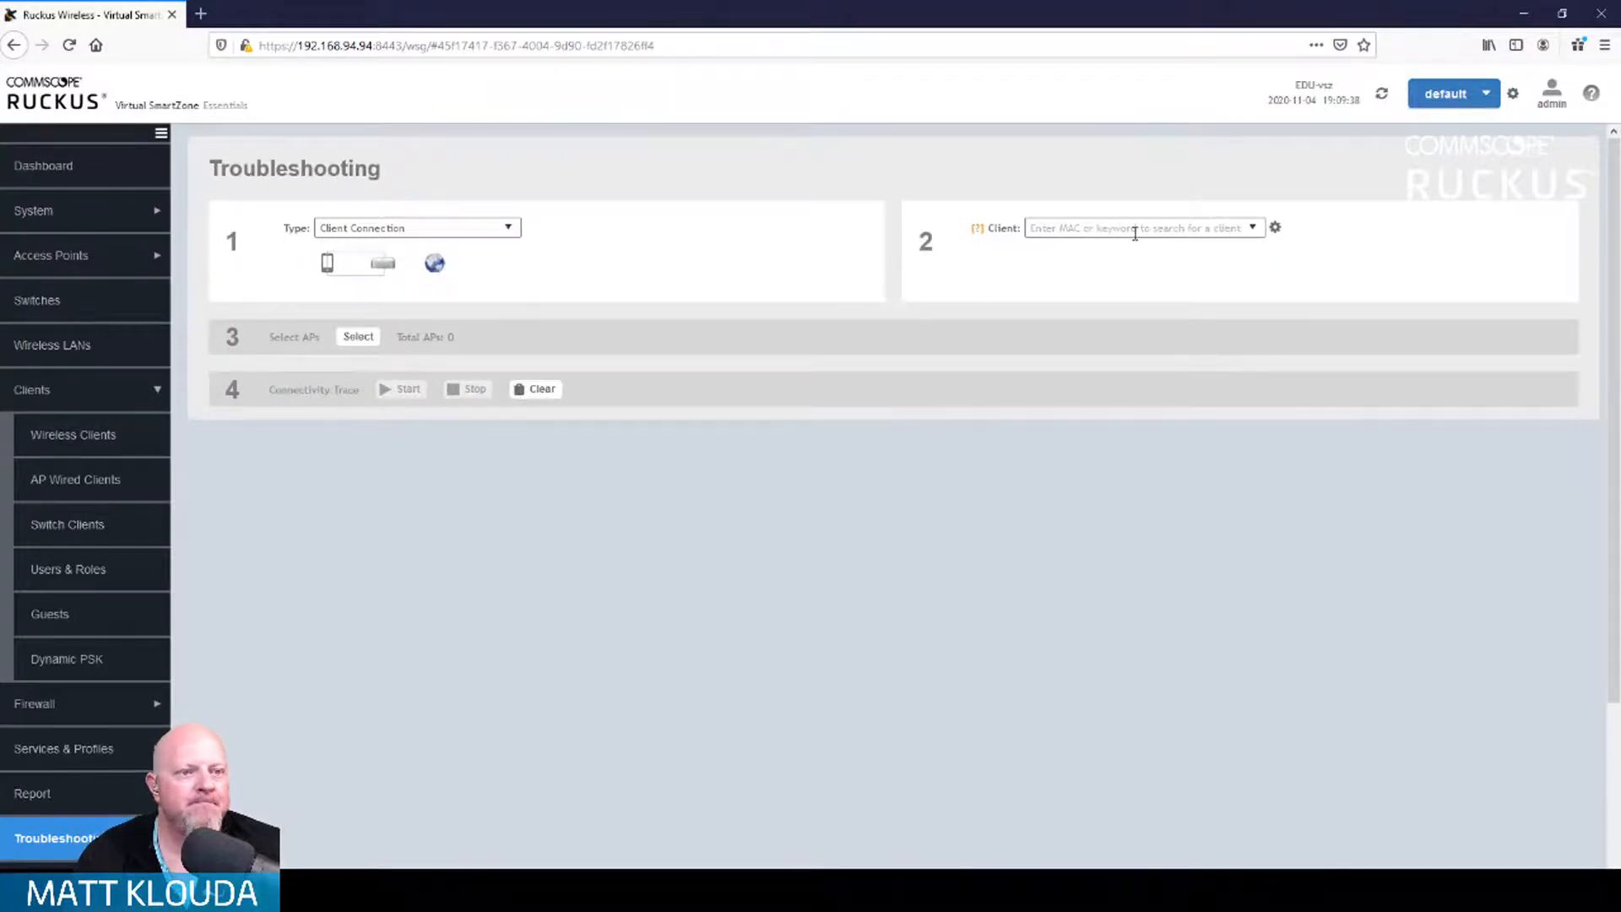
pyautogui.click(1252, 230)
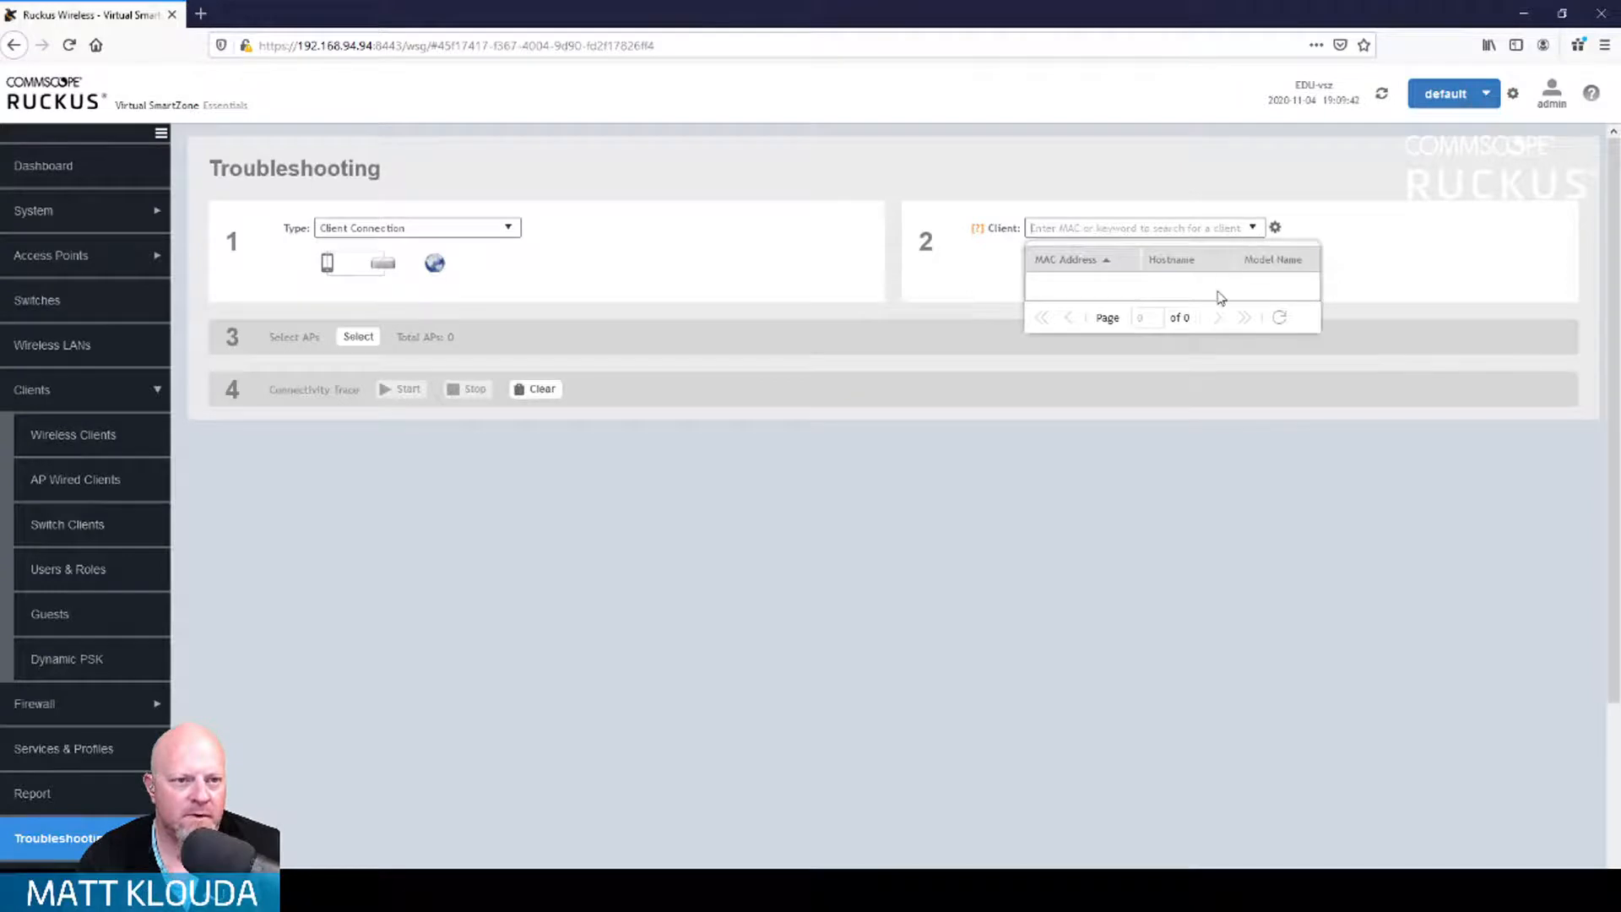
pyautogui.click(902, 497)
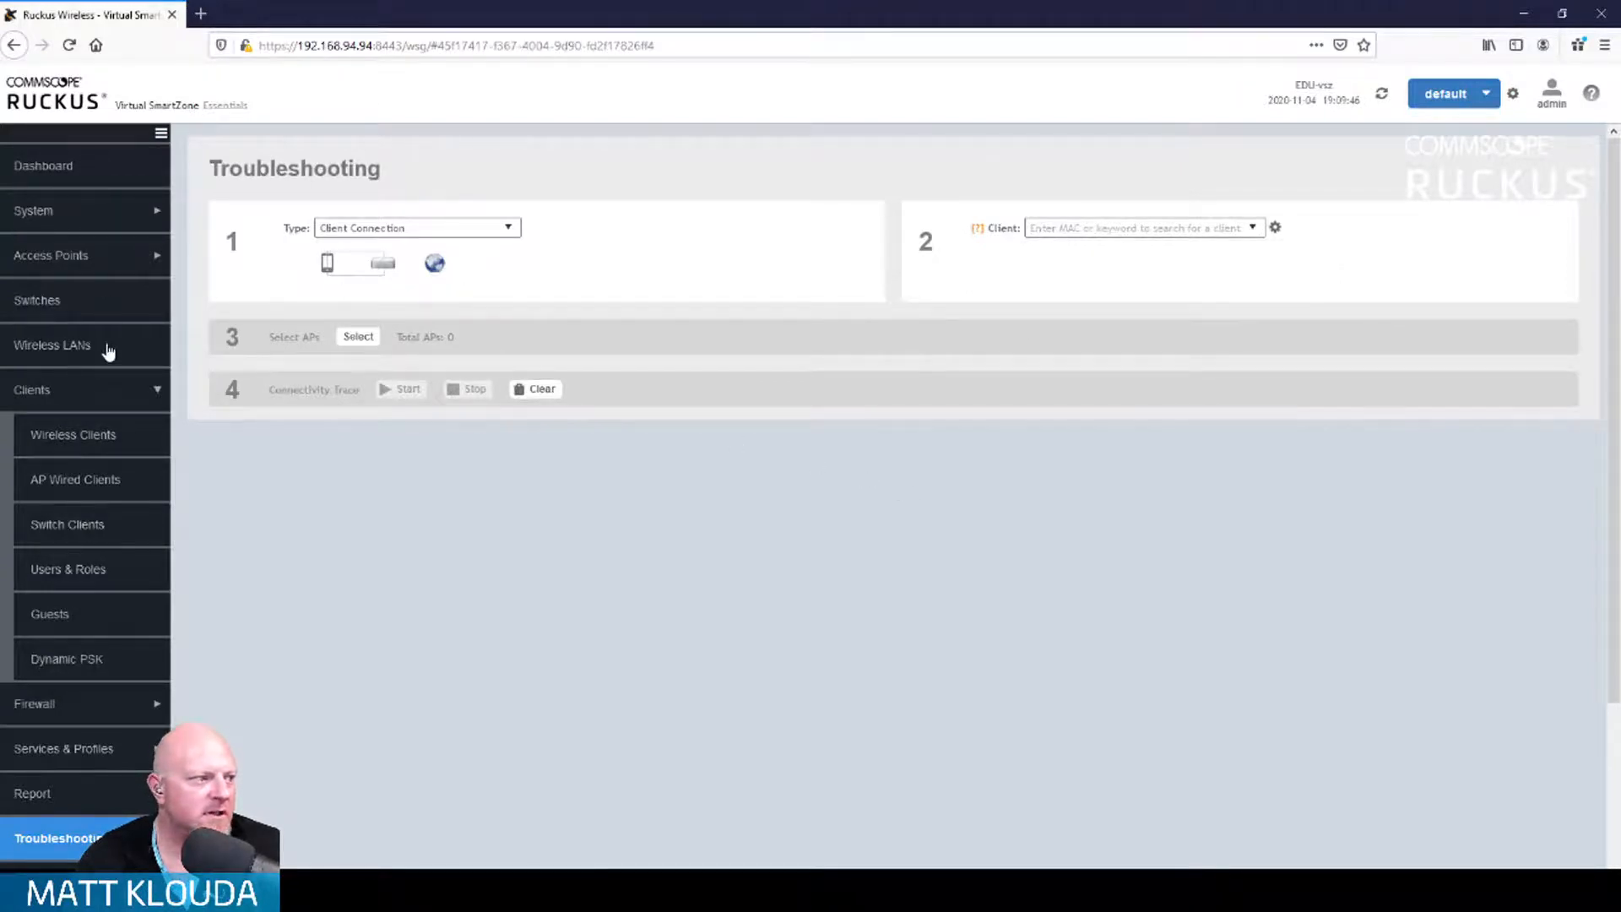
# Step: Copy the iOS phone's MAC address from Wireless Clients and return to Troubleshooting
pyautogui.click(116, 435)
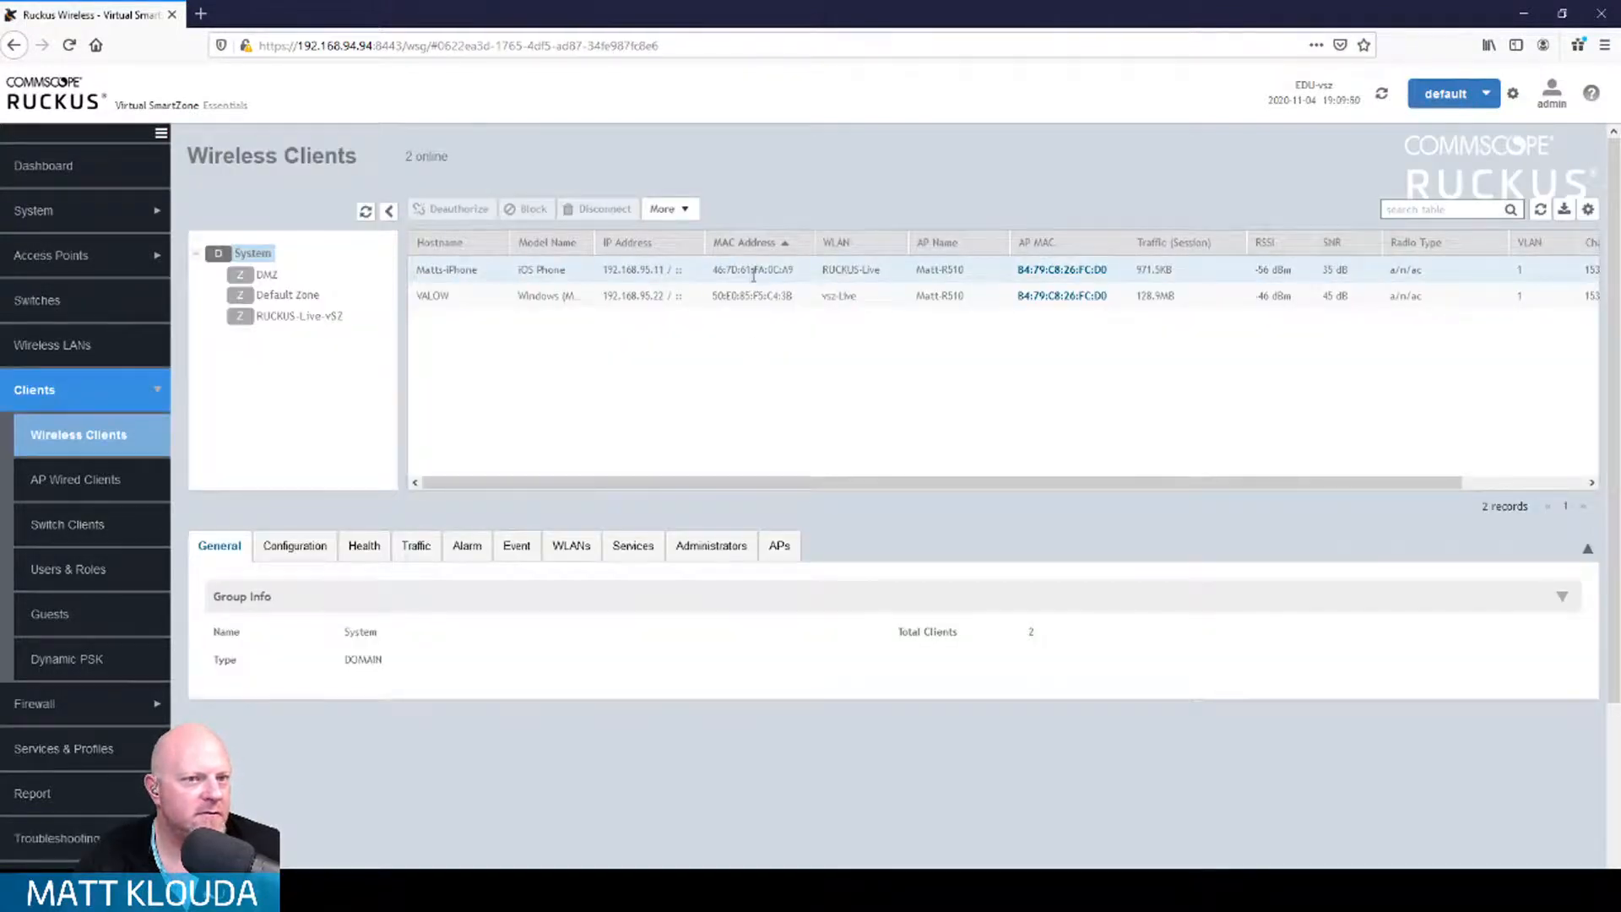
pyautogui.click(754, 271)
pyautogui.scroll(-1, 616, 708)
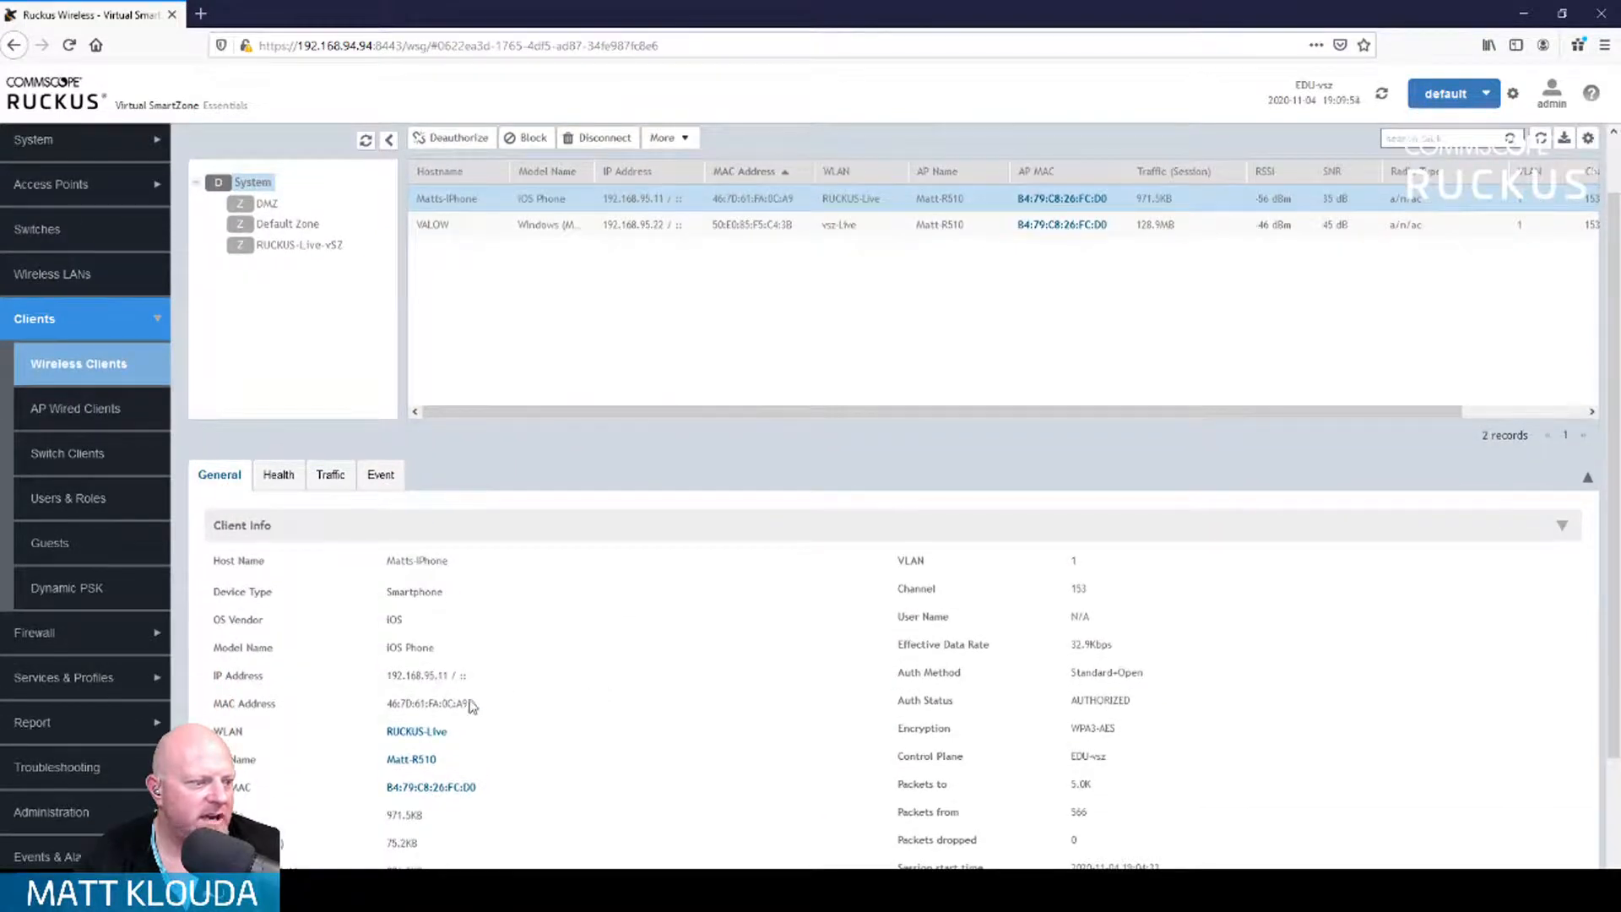
pyautogui.moveTo(473, 706); pyautogui.dragTo(377, 699)
pyautogui.hotkey('ctrl', 'c')
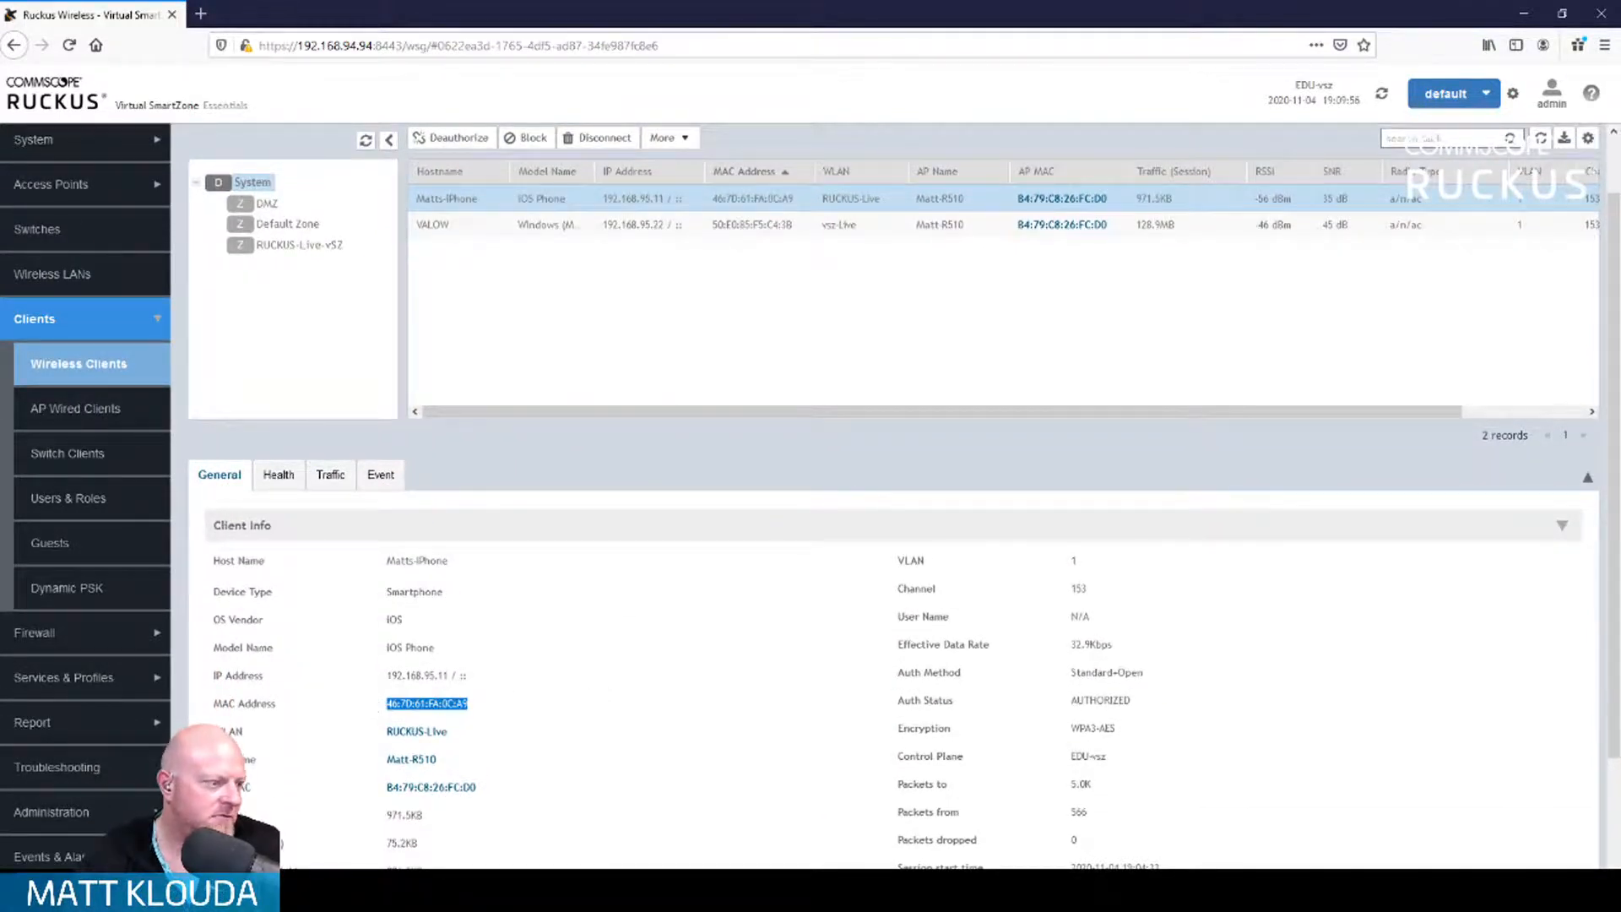
pyautogui.click(56, 764)
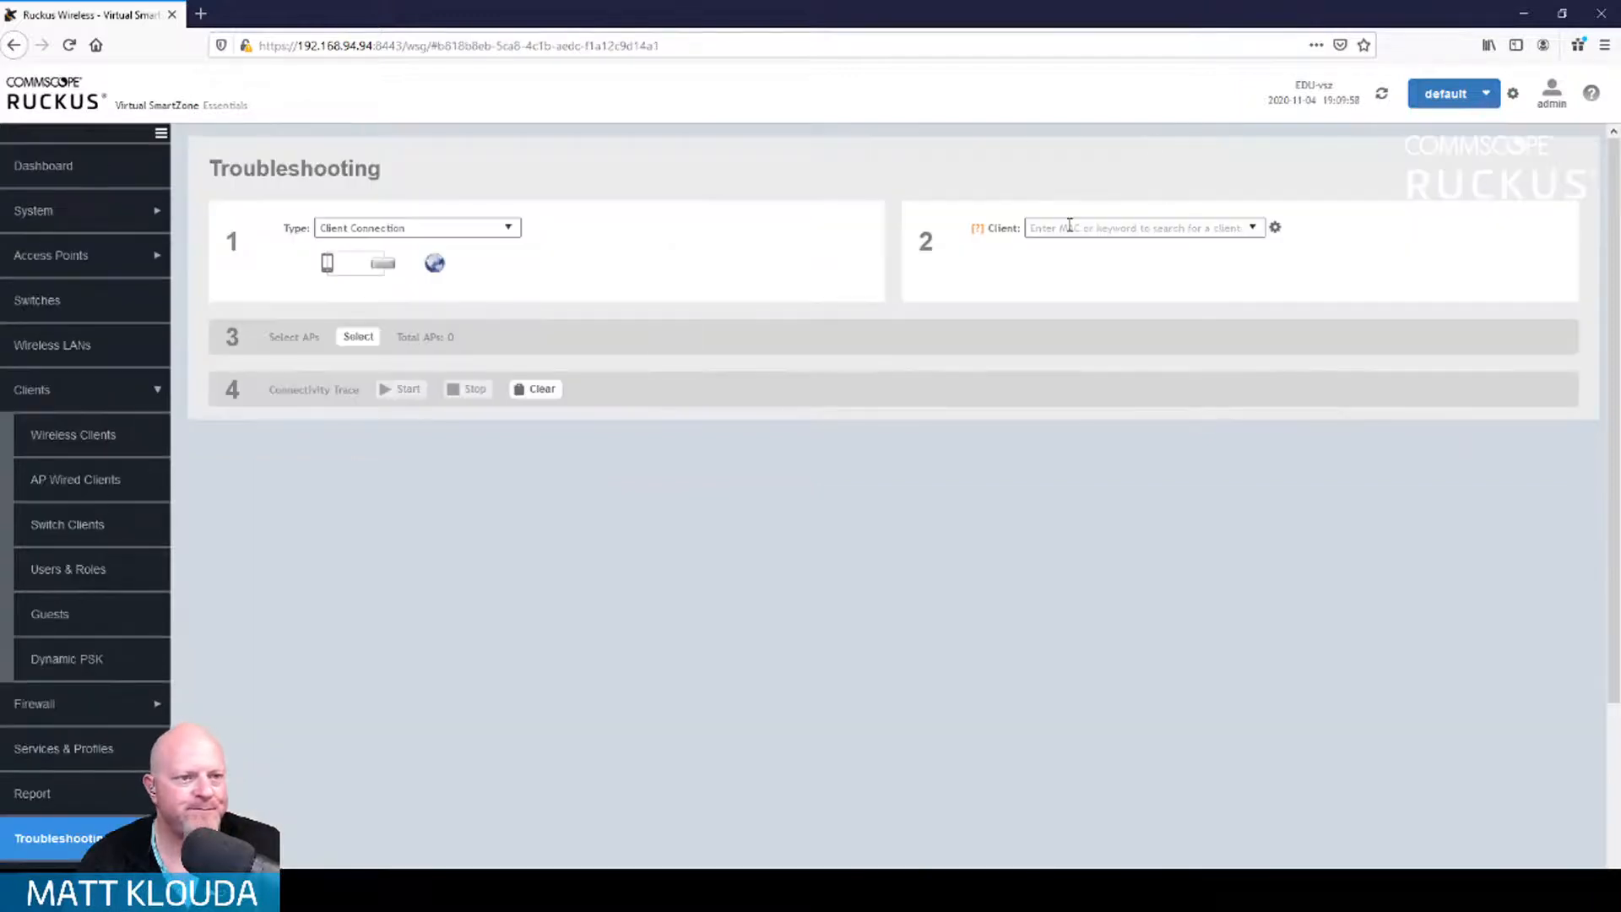
# Step: Start a client trace for the phone's MAC on the R510 AP in RUCKUS-Live-vSZ > default
pyautogui.hotkey('ctrl', 'v')
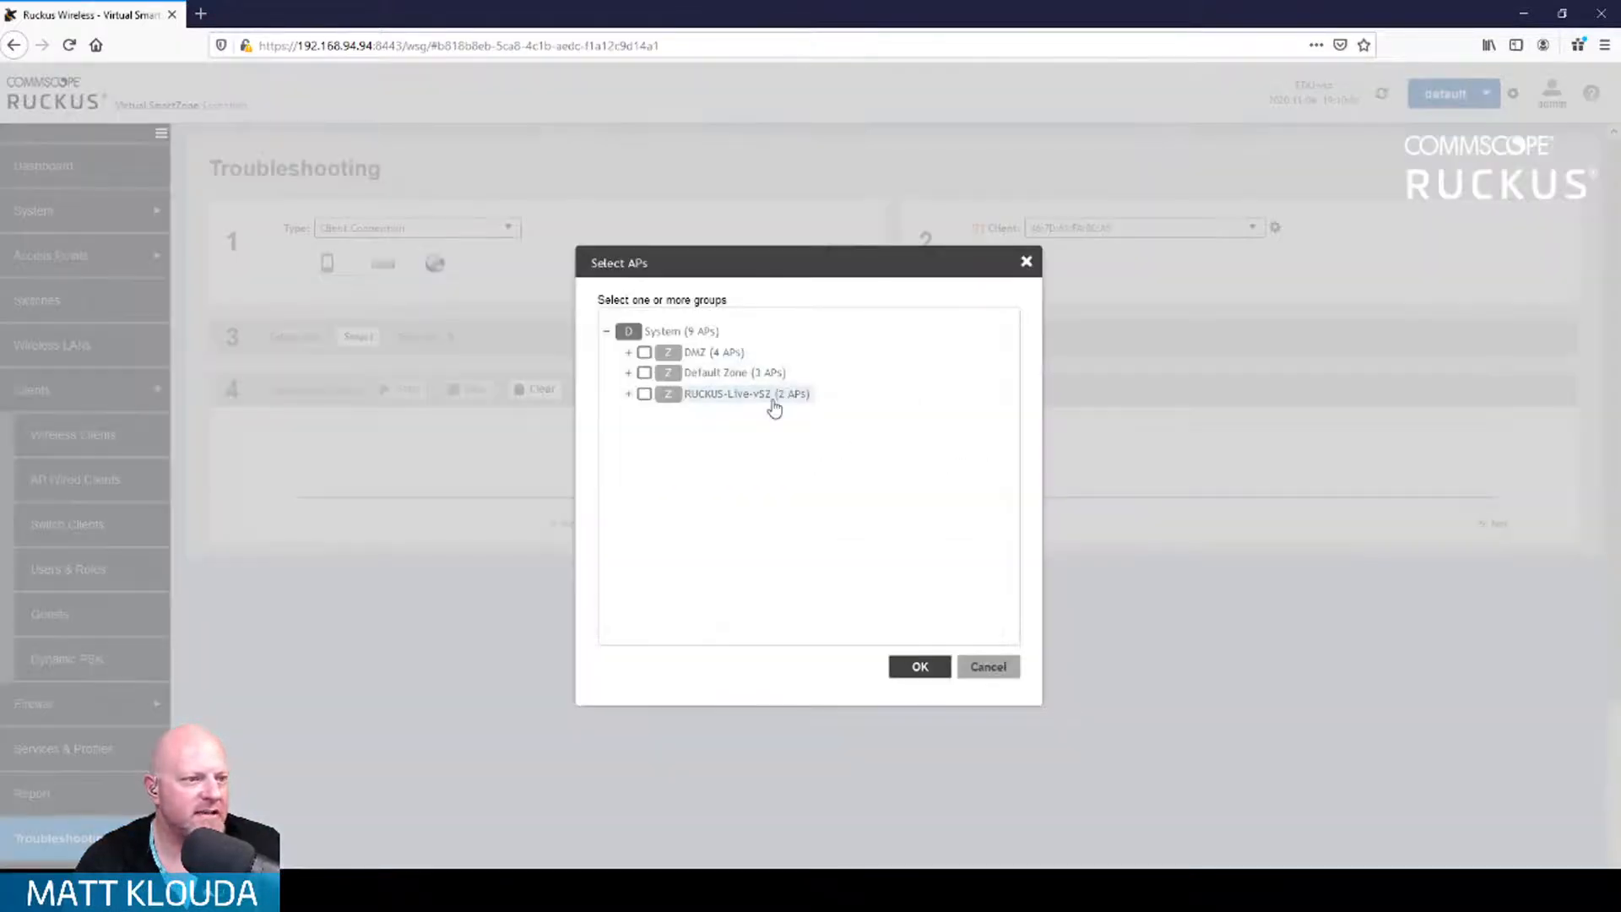
pyautogui.click(630, 396)
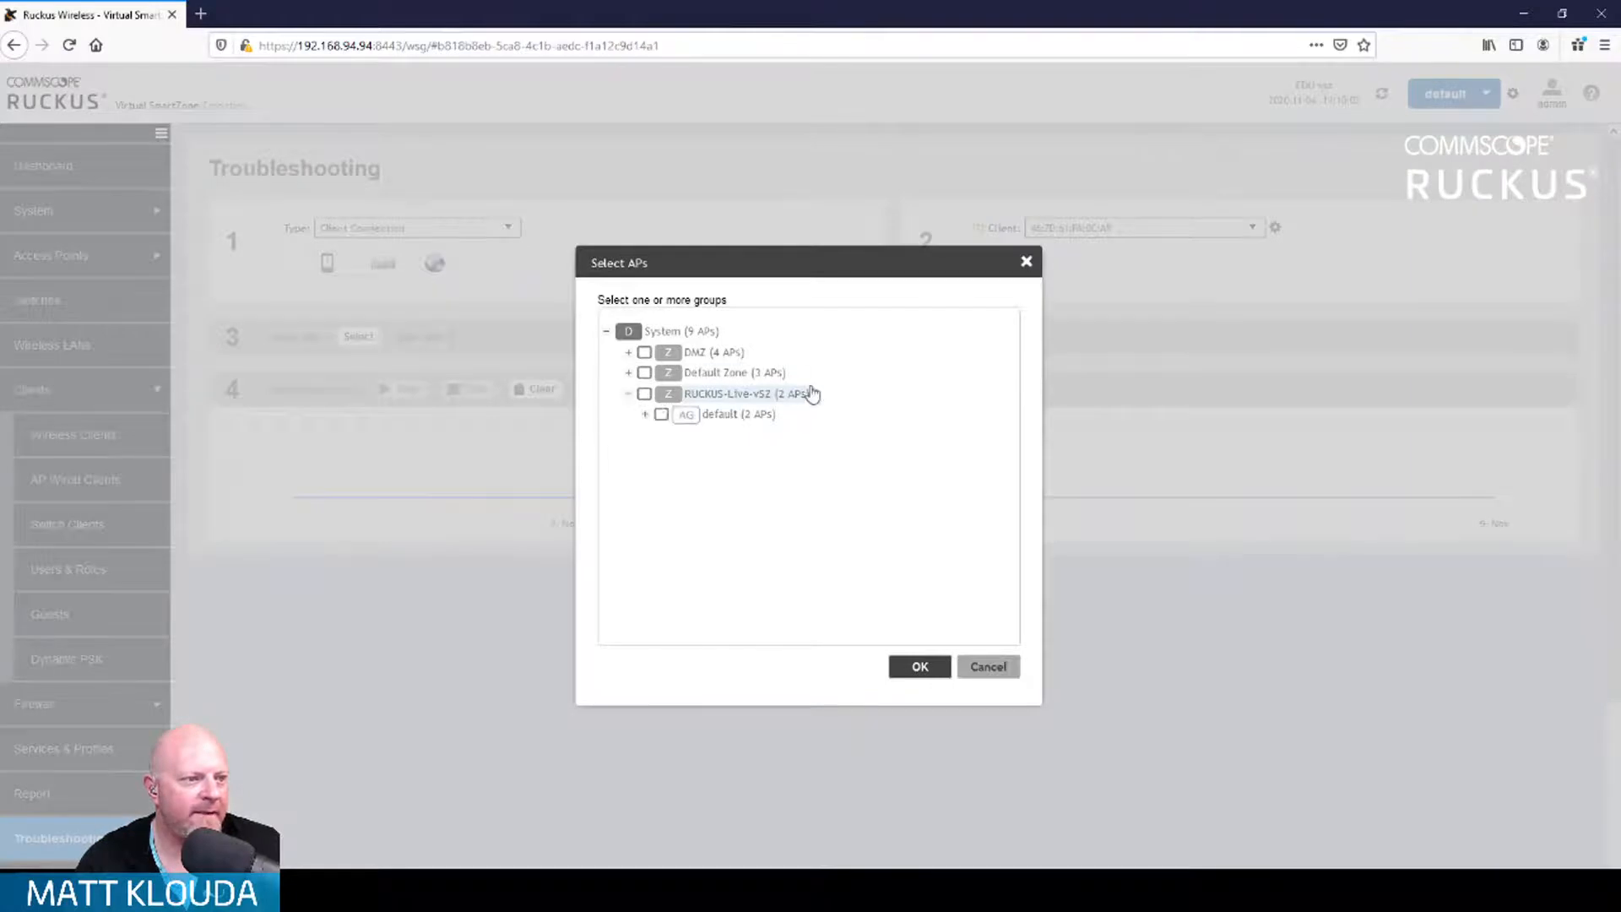
pyautogui.click(647, 418)
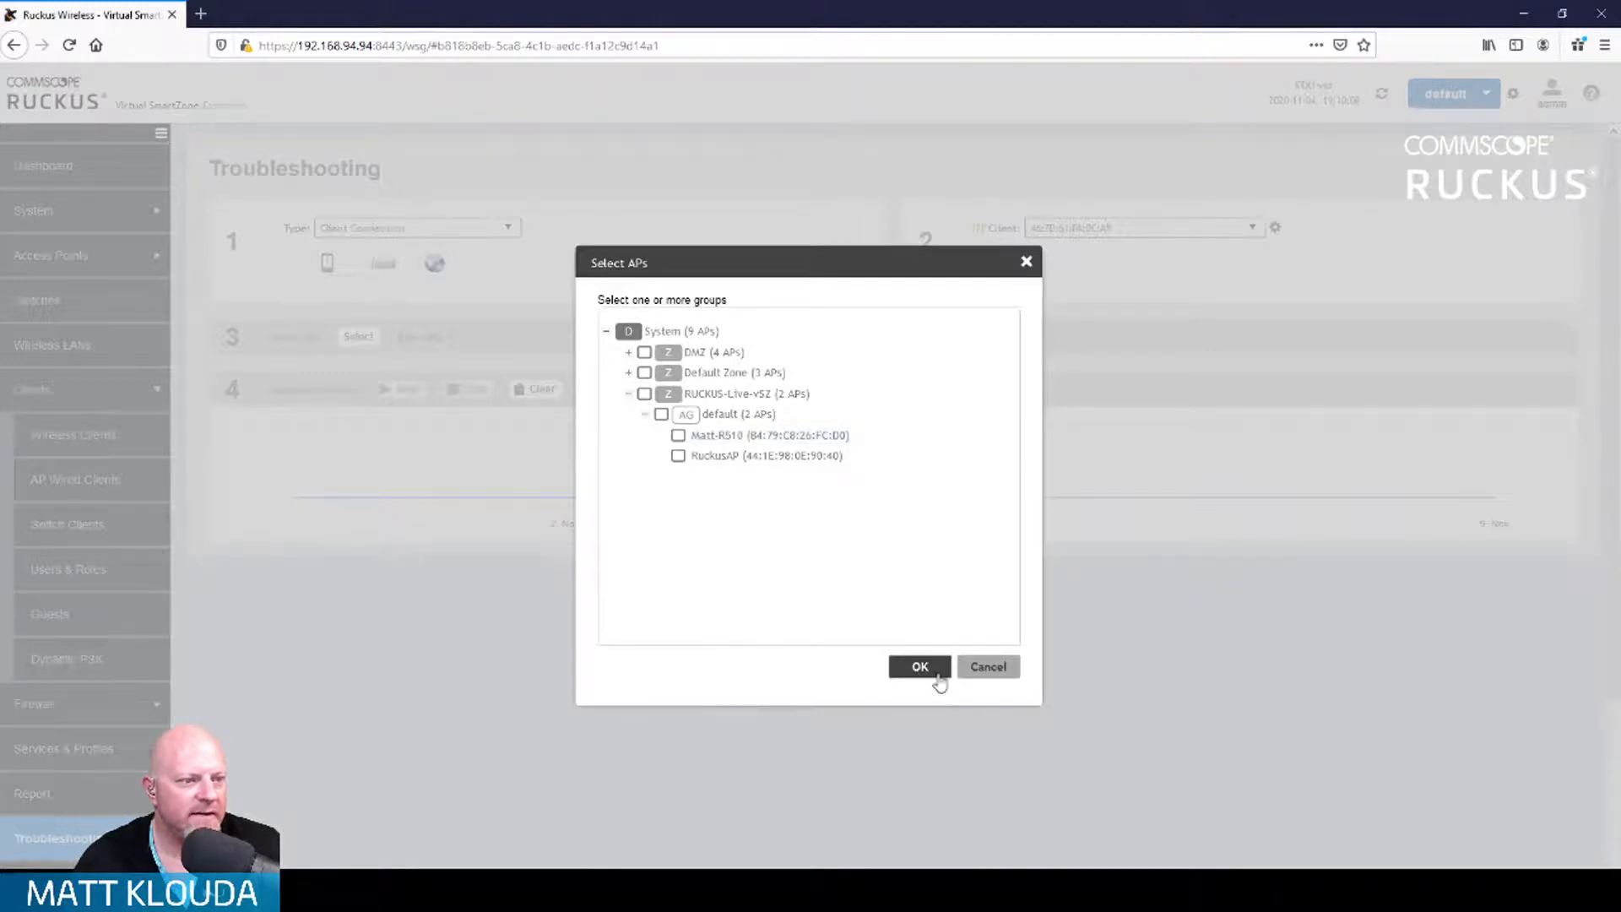
pyautogui.click(679, 435)
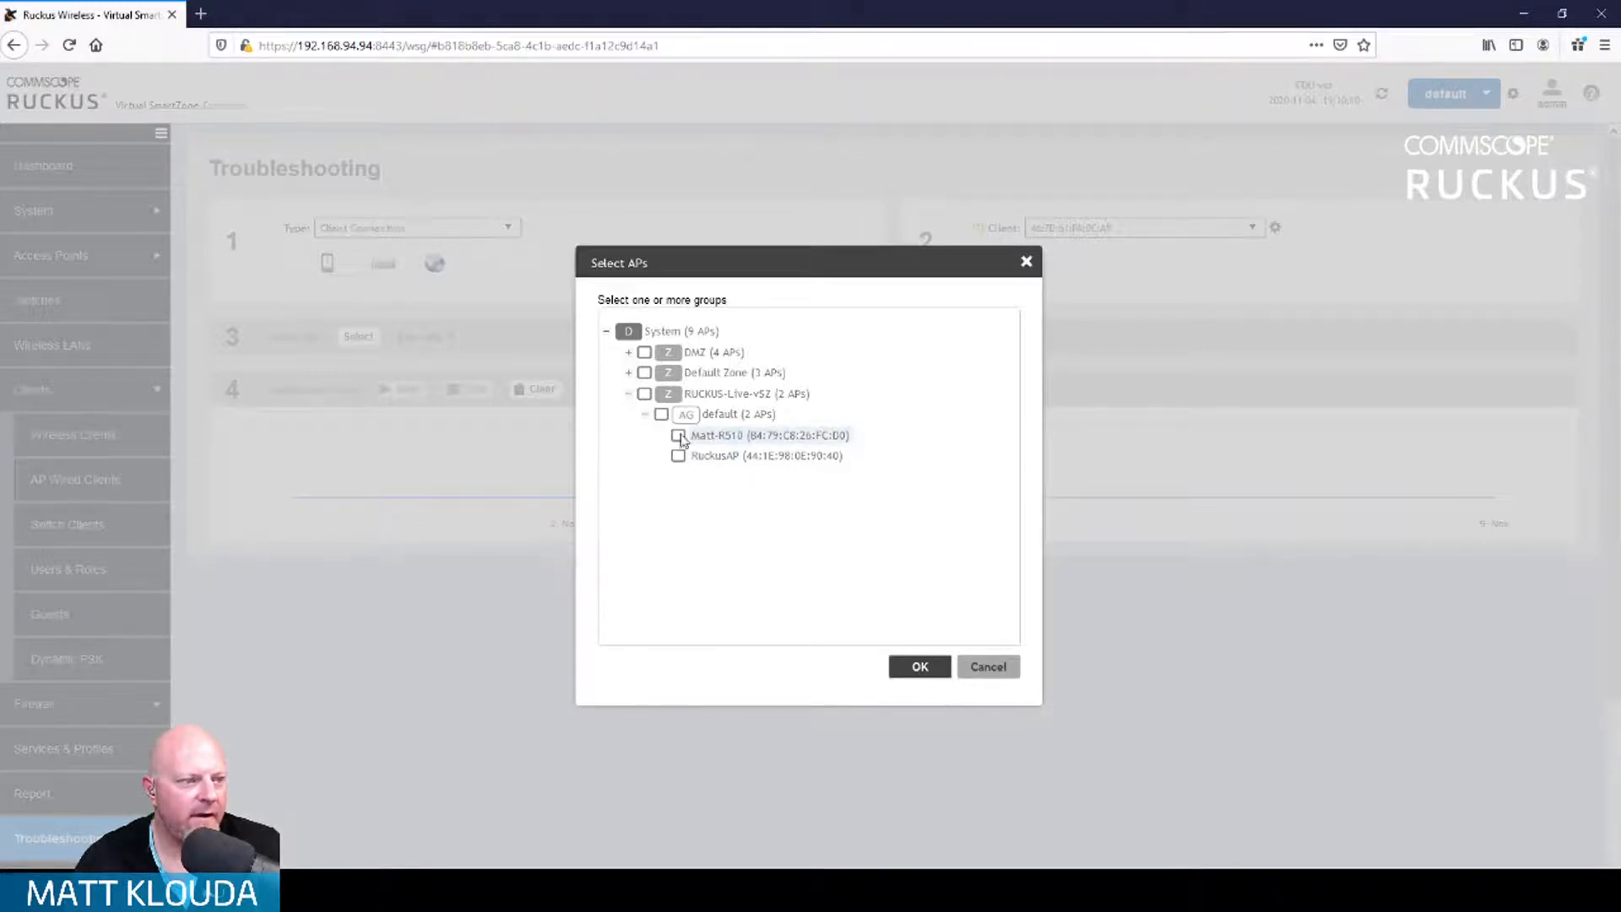
pyautogui.click(942, 680)
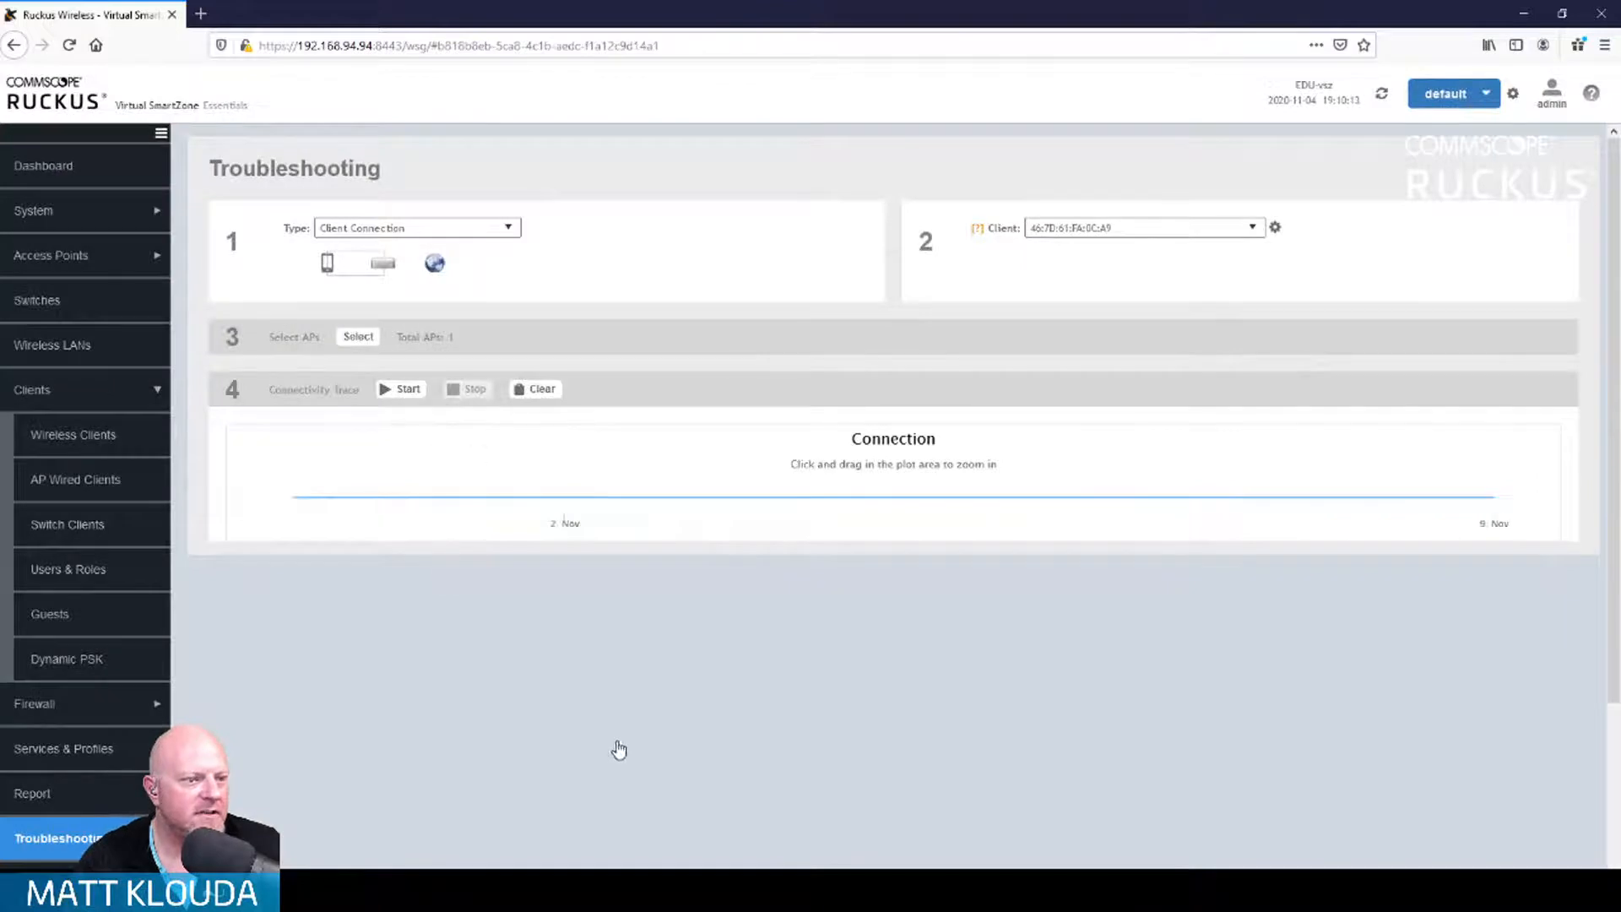
pyautogui.scroll(-3, 777, 602)
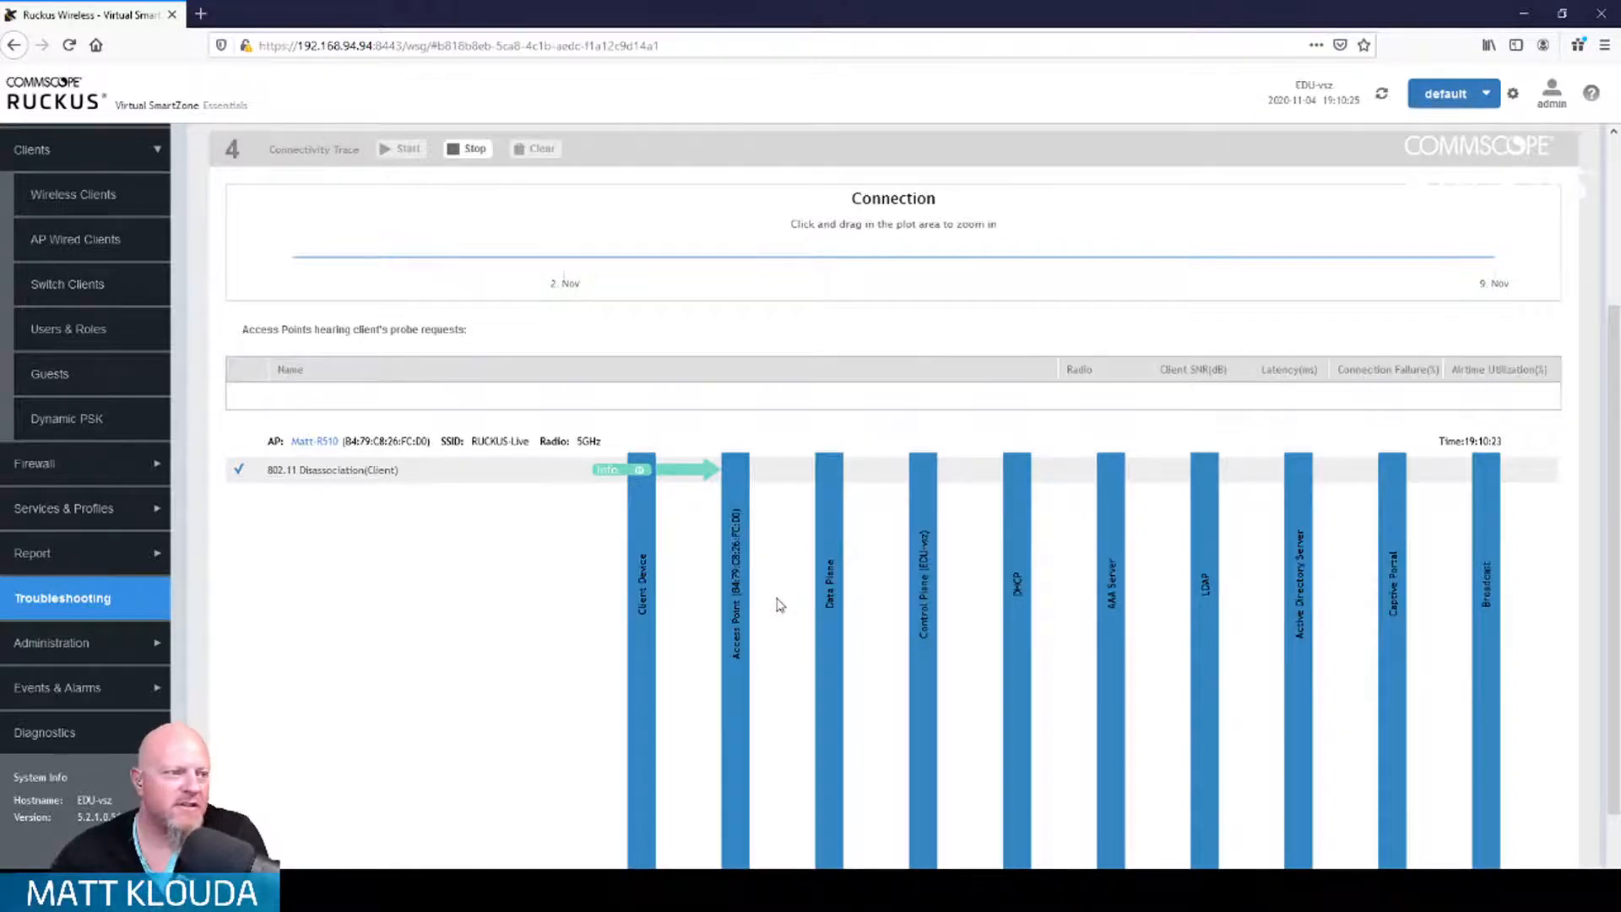
pyautogui.scroll(-2, 844, 605)
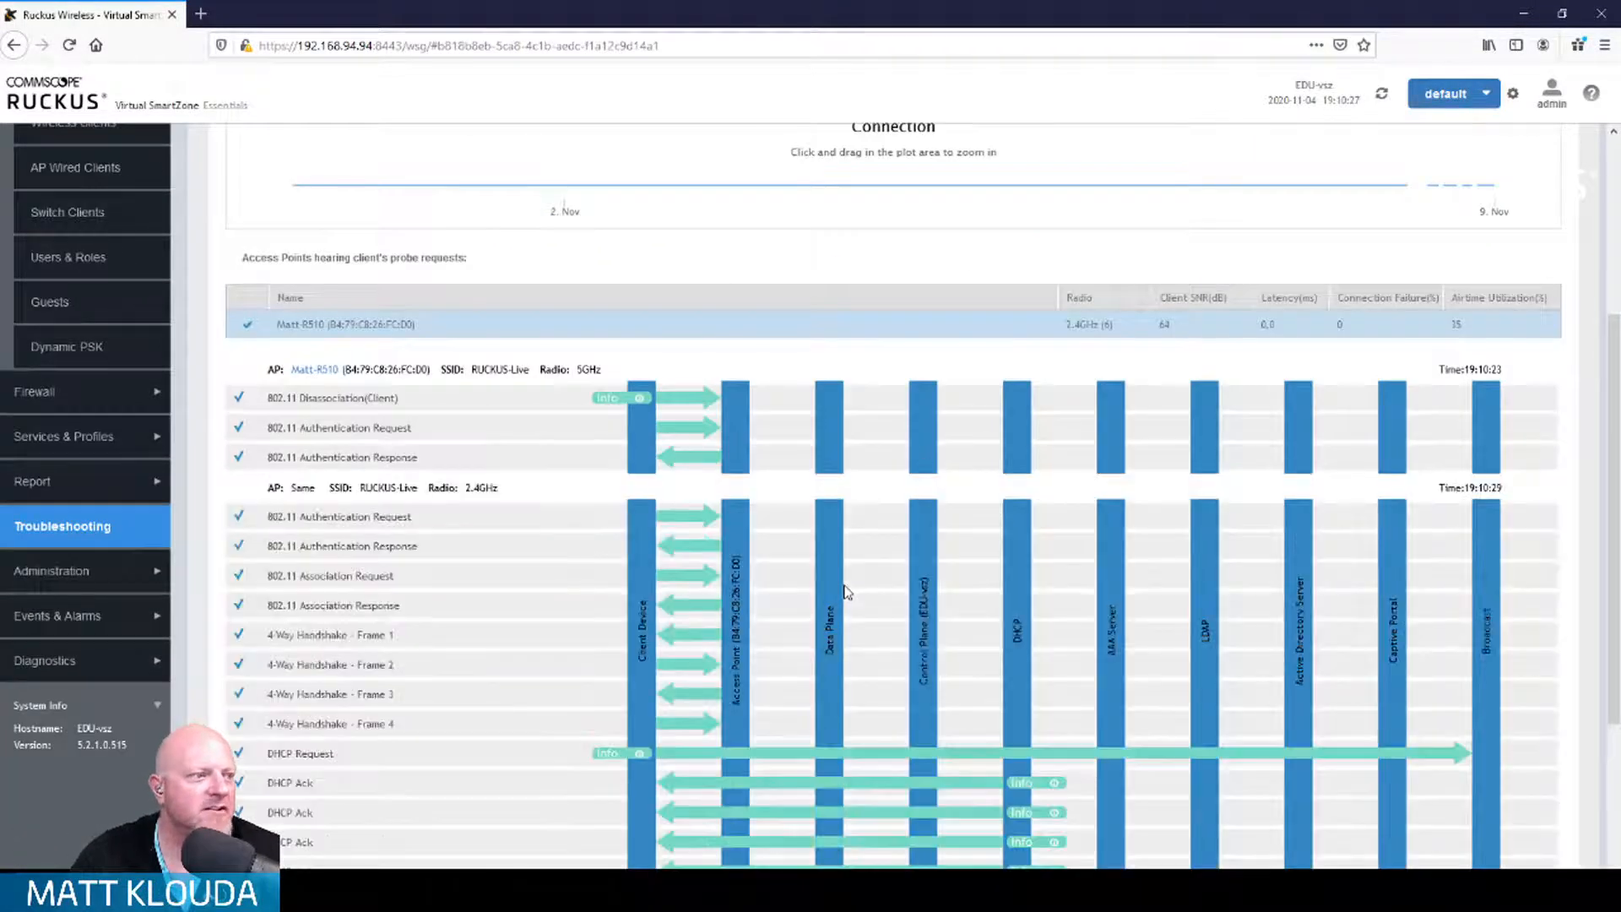
# Step: Review the running trace's DHCP, authentication and deauthentication exchanges and their Info details
pyautogui.scroll(-3, 845, 604)
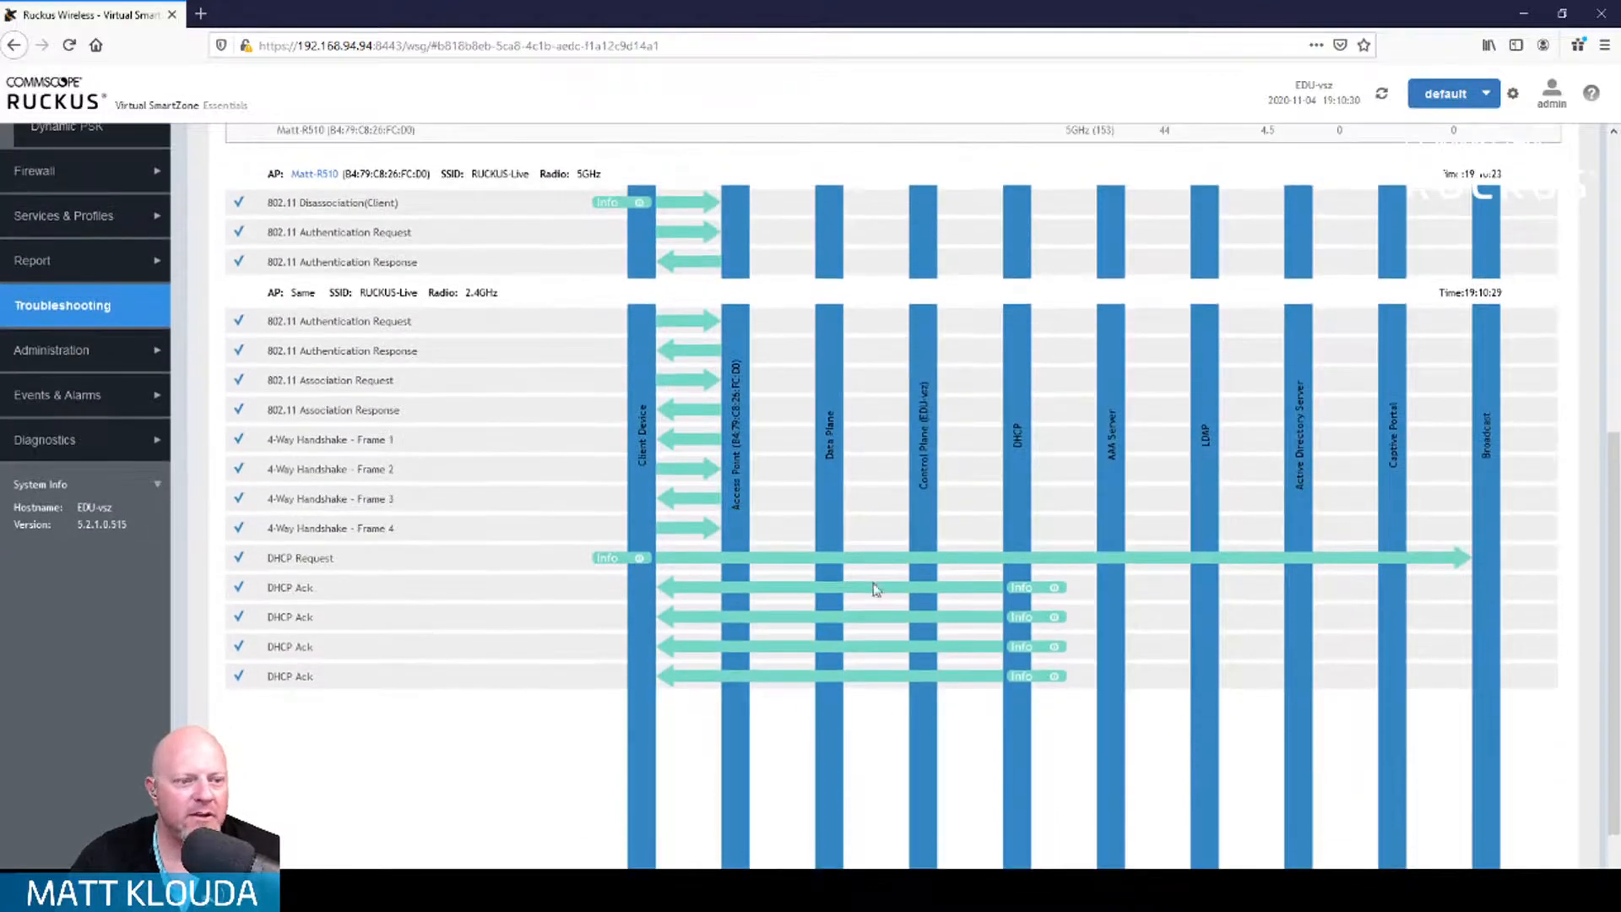
pyautogui.scroll(-5, 807, 647)
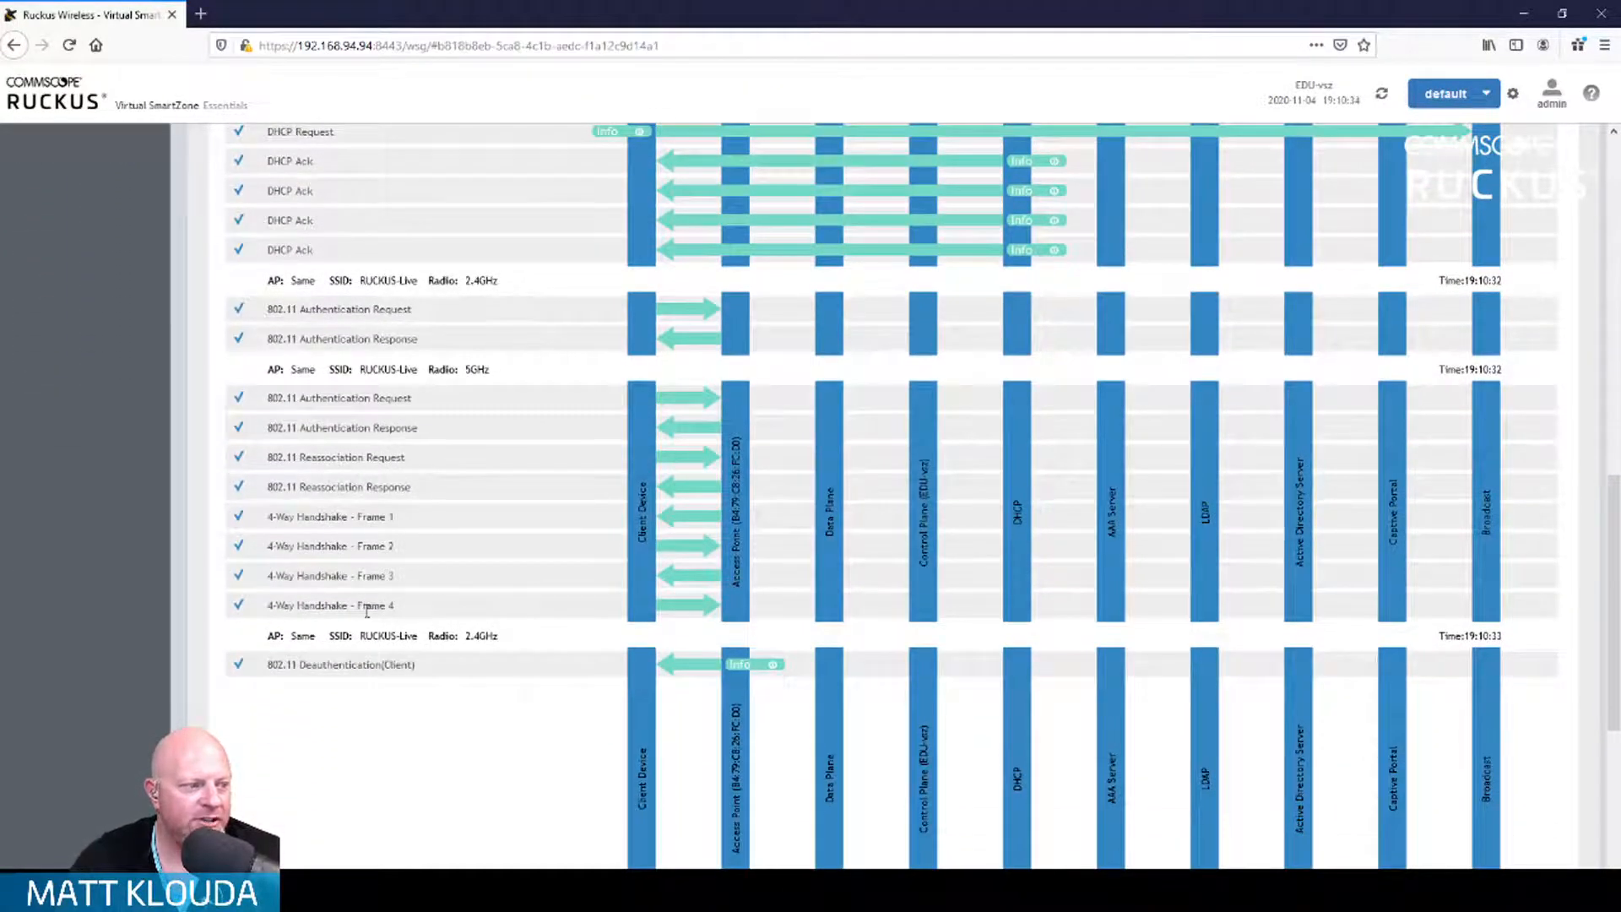
pyautogui.scroll(-4, 375, 682)
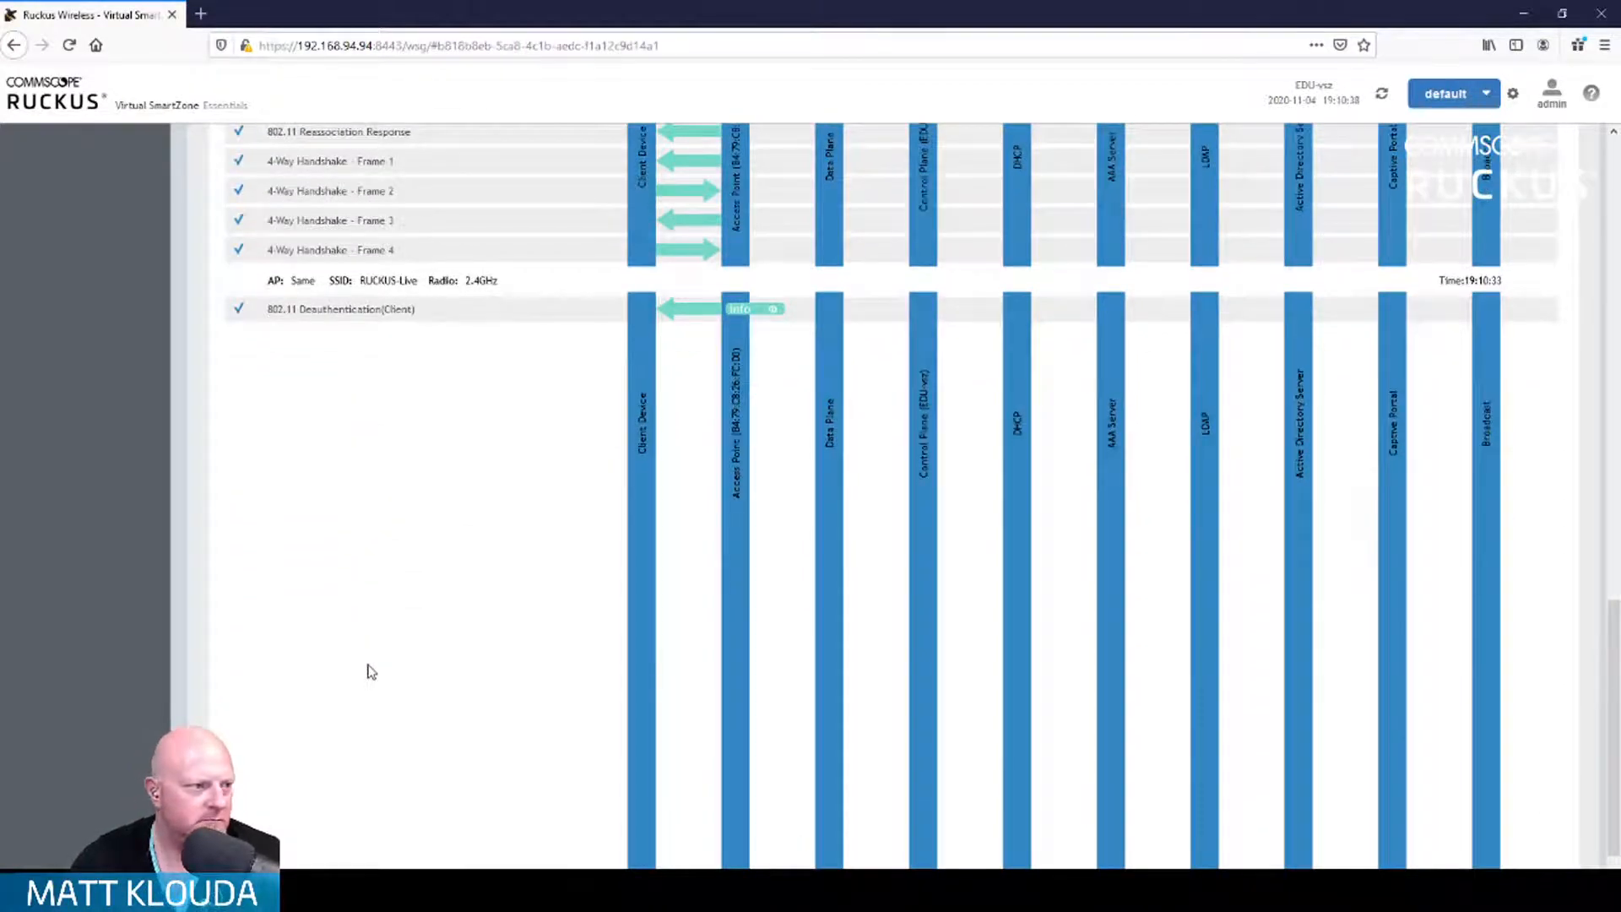
pyautogui.moveTo(774, 309)
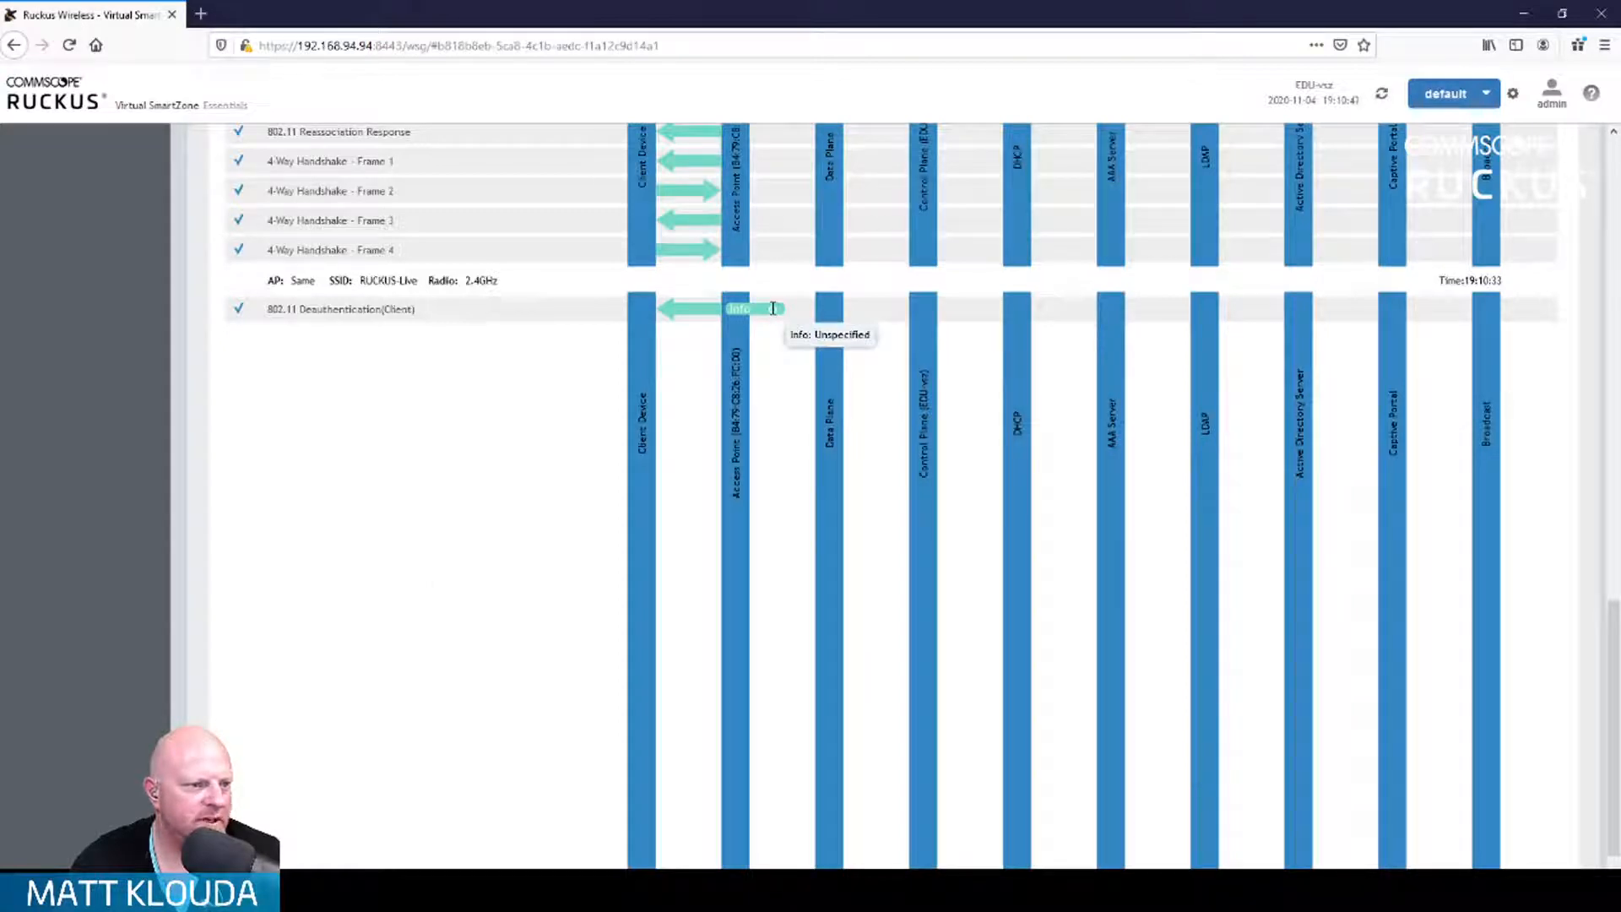
pyautogui.scroll(-1, 396, 557)
pyautogui.scroll(12, 396, 557)
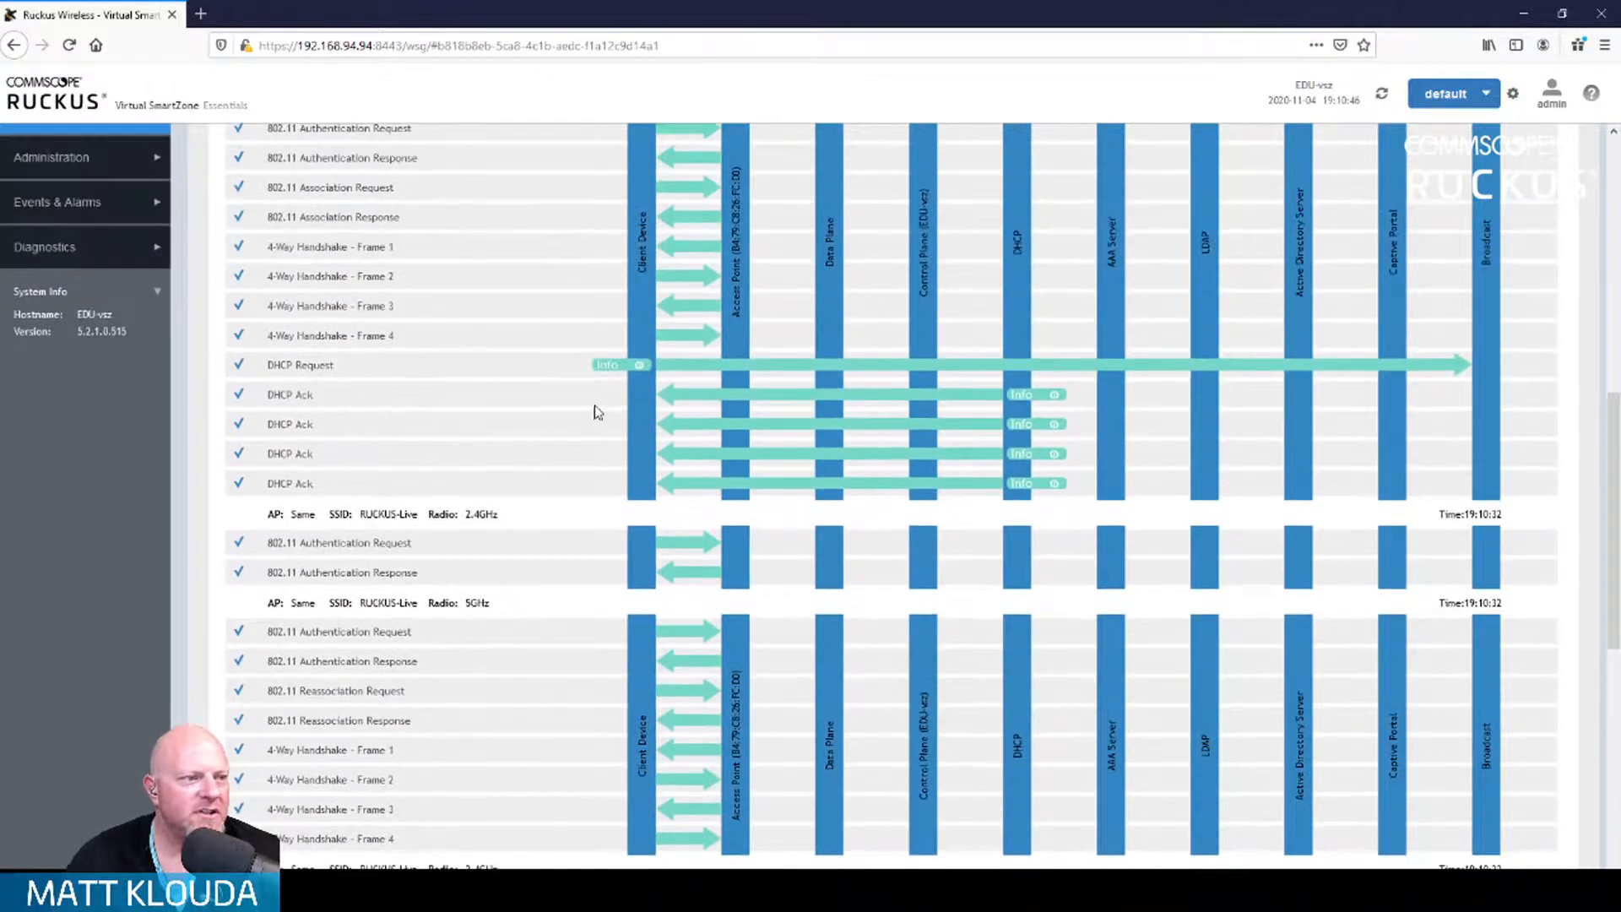
pyautogui.scroll(3, 709, 328)
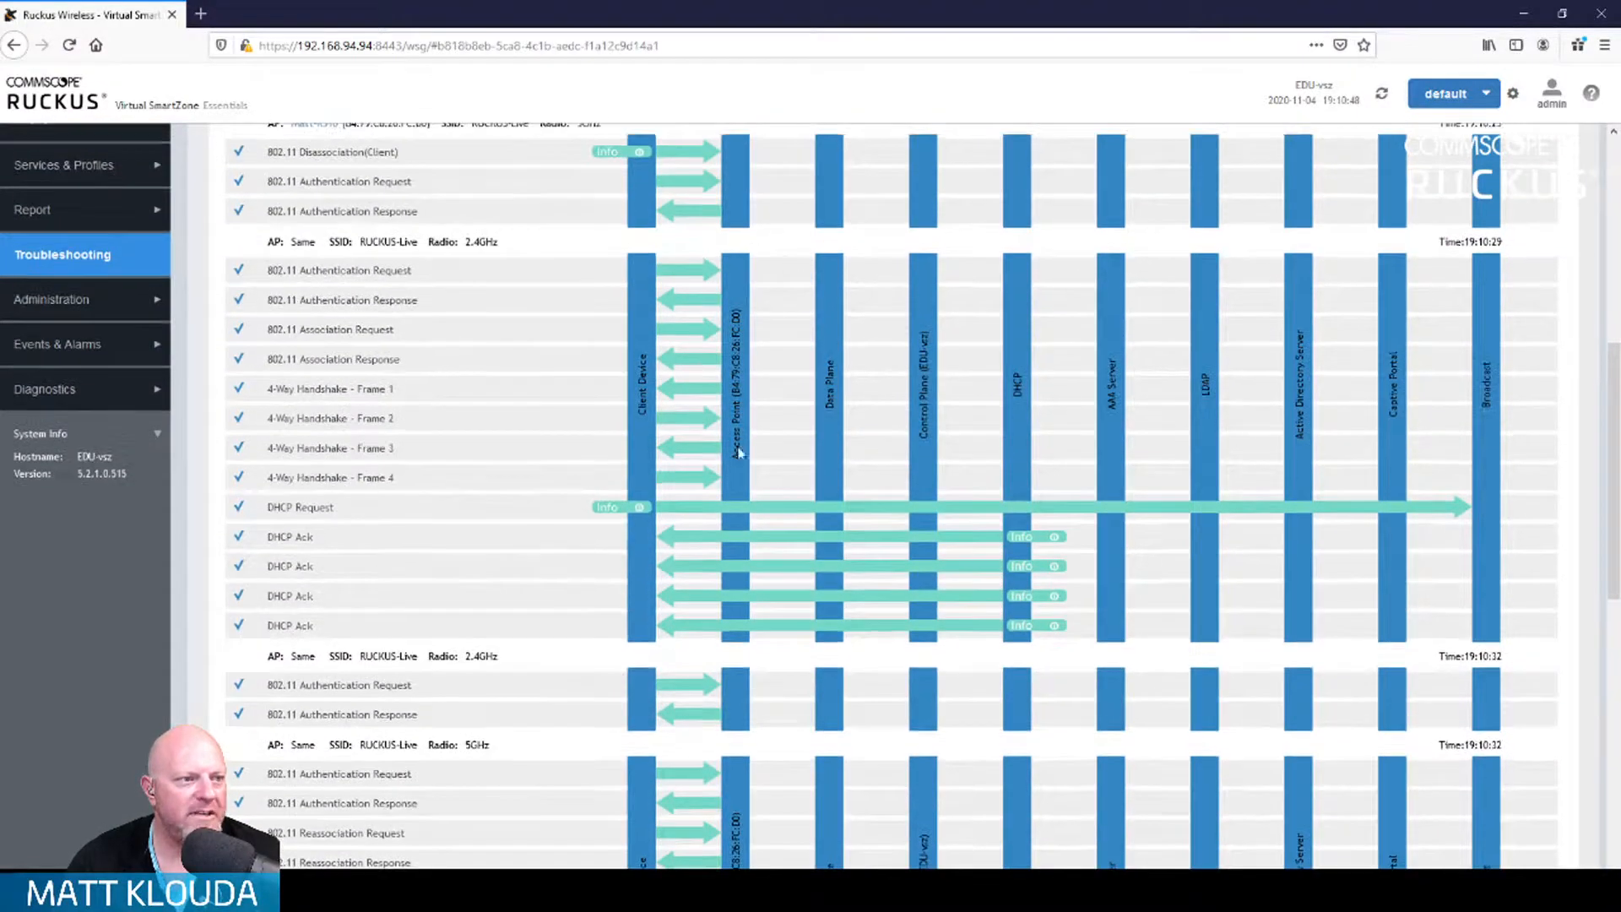
pyautogui.scroll(2, 441, 300)
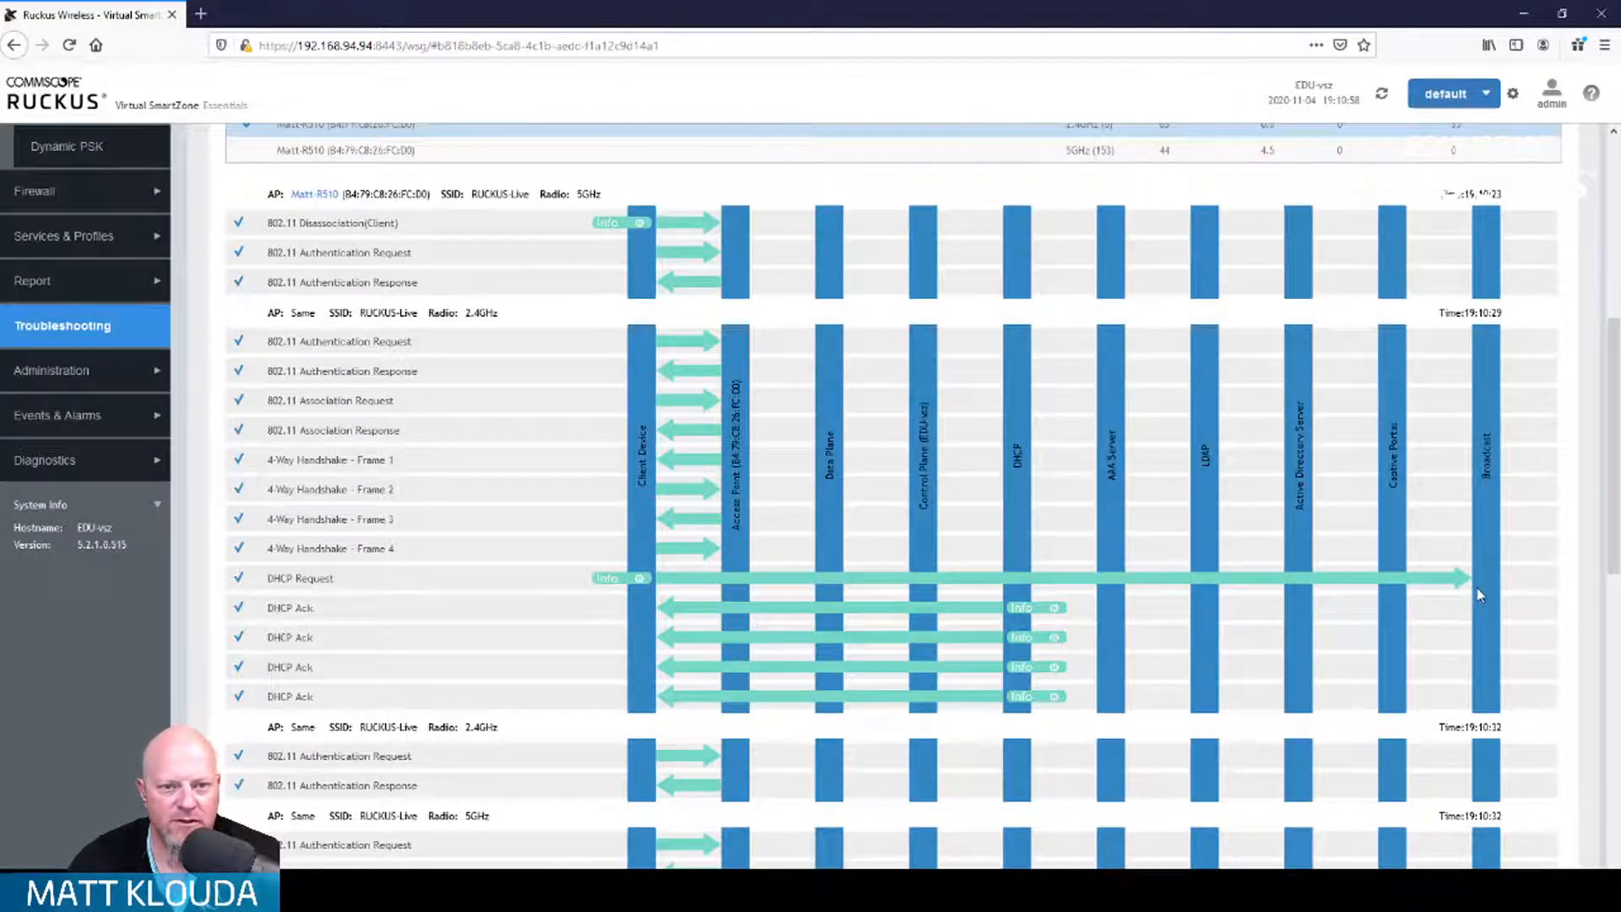
pyautogui.scroll(-3, 1461, 633)
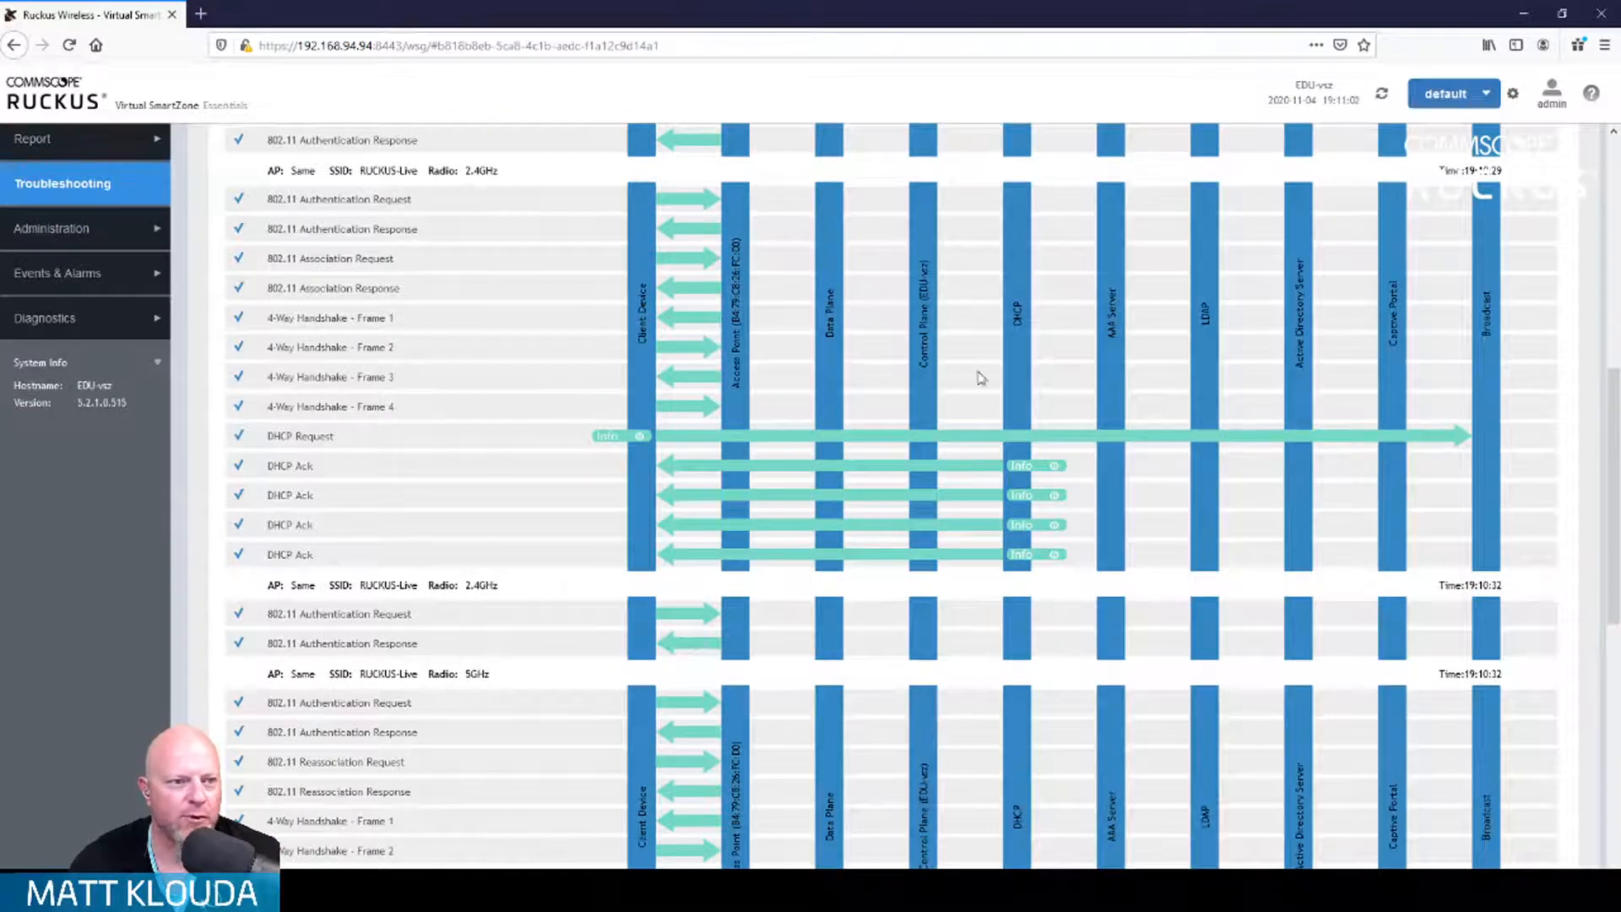
pyautogui.moveTo(1055, 464)
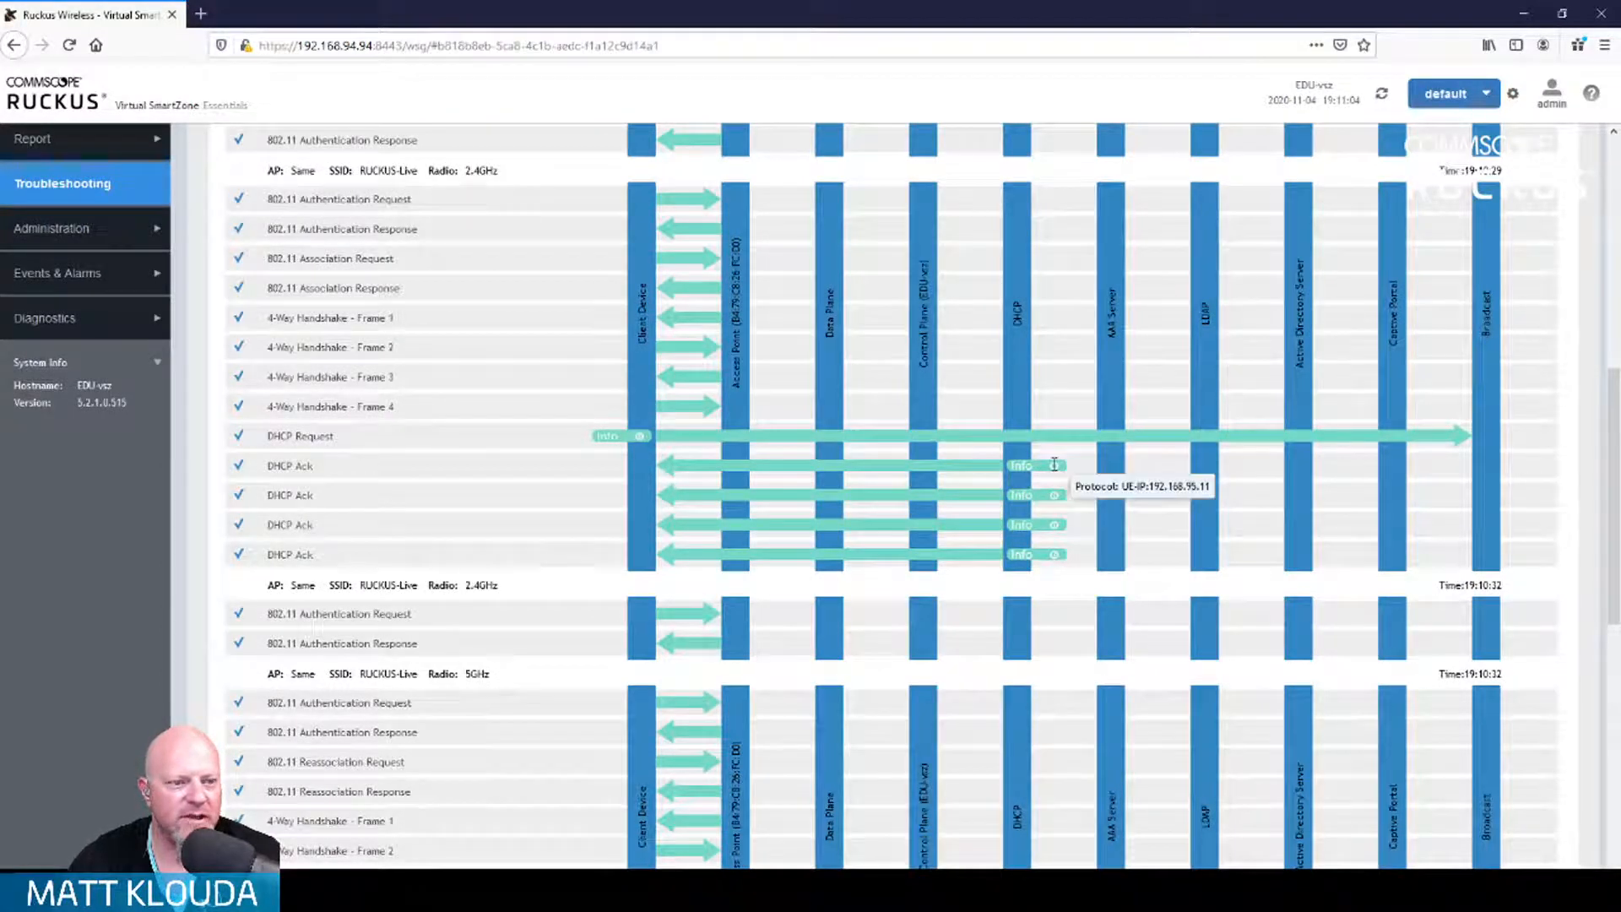
pyautogui.moveTo(1056, 497)
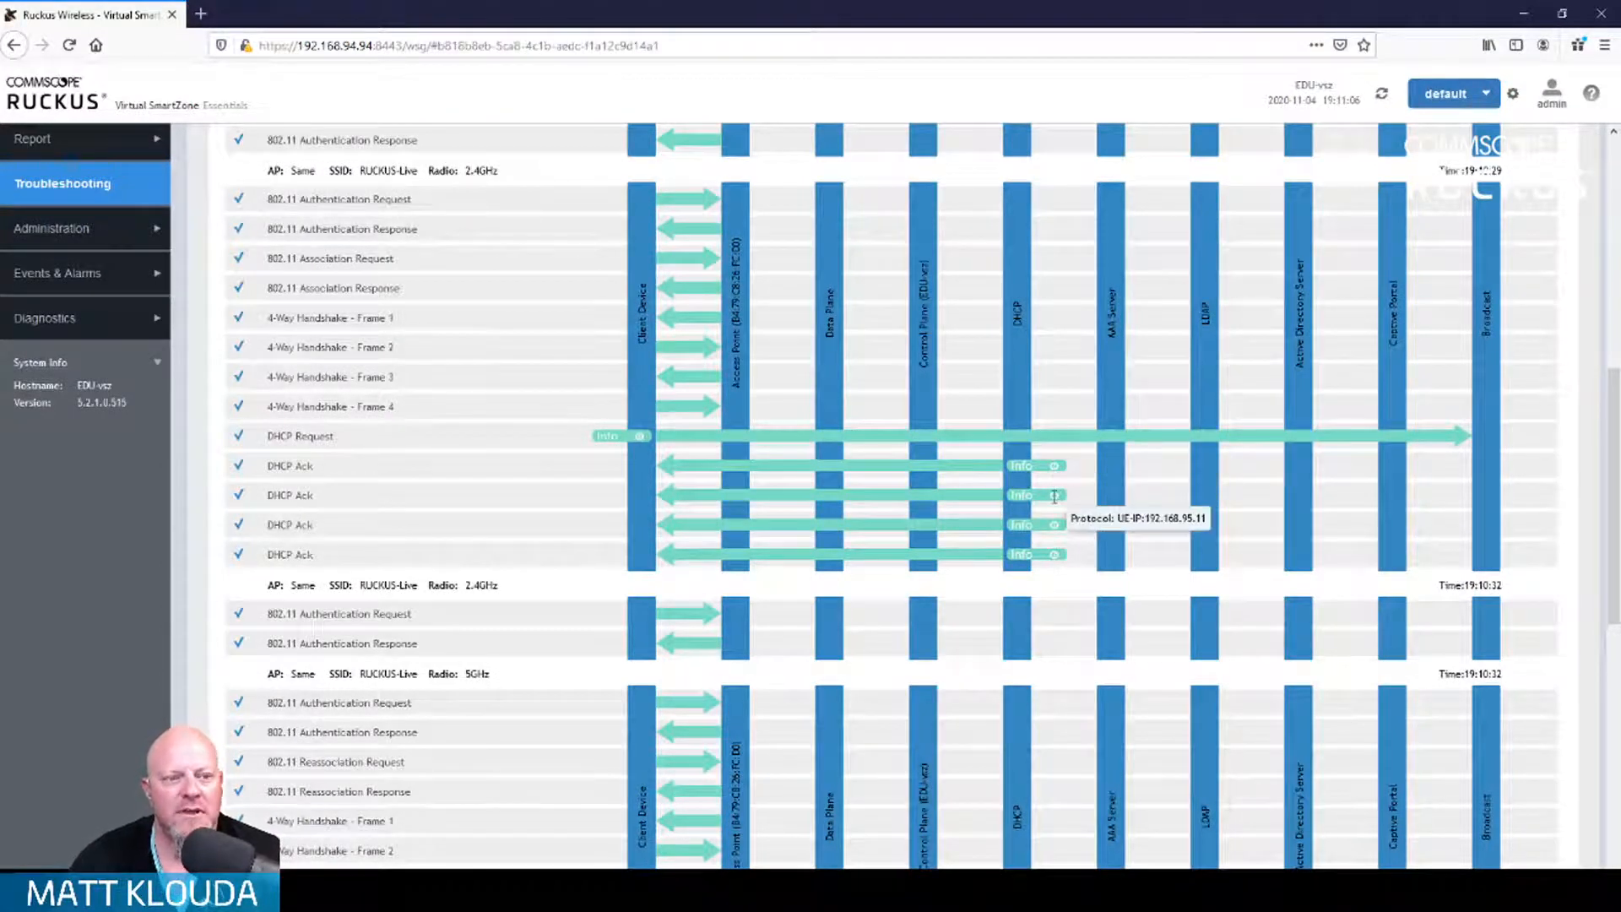
pyautogui.moveTo(1057, 528)
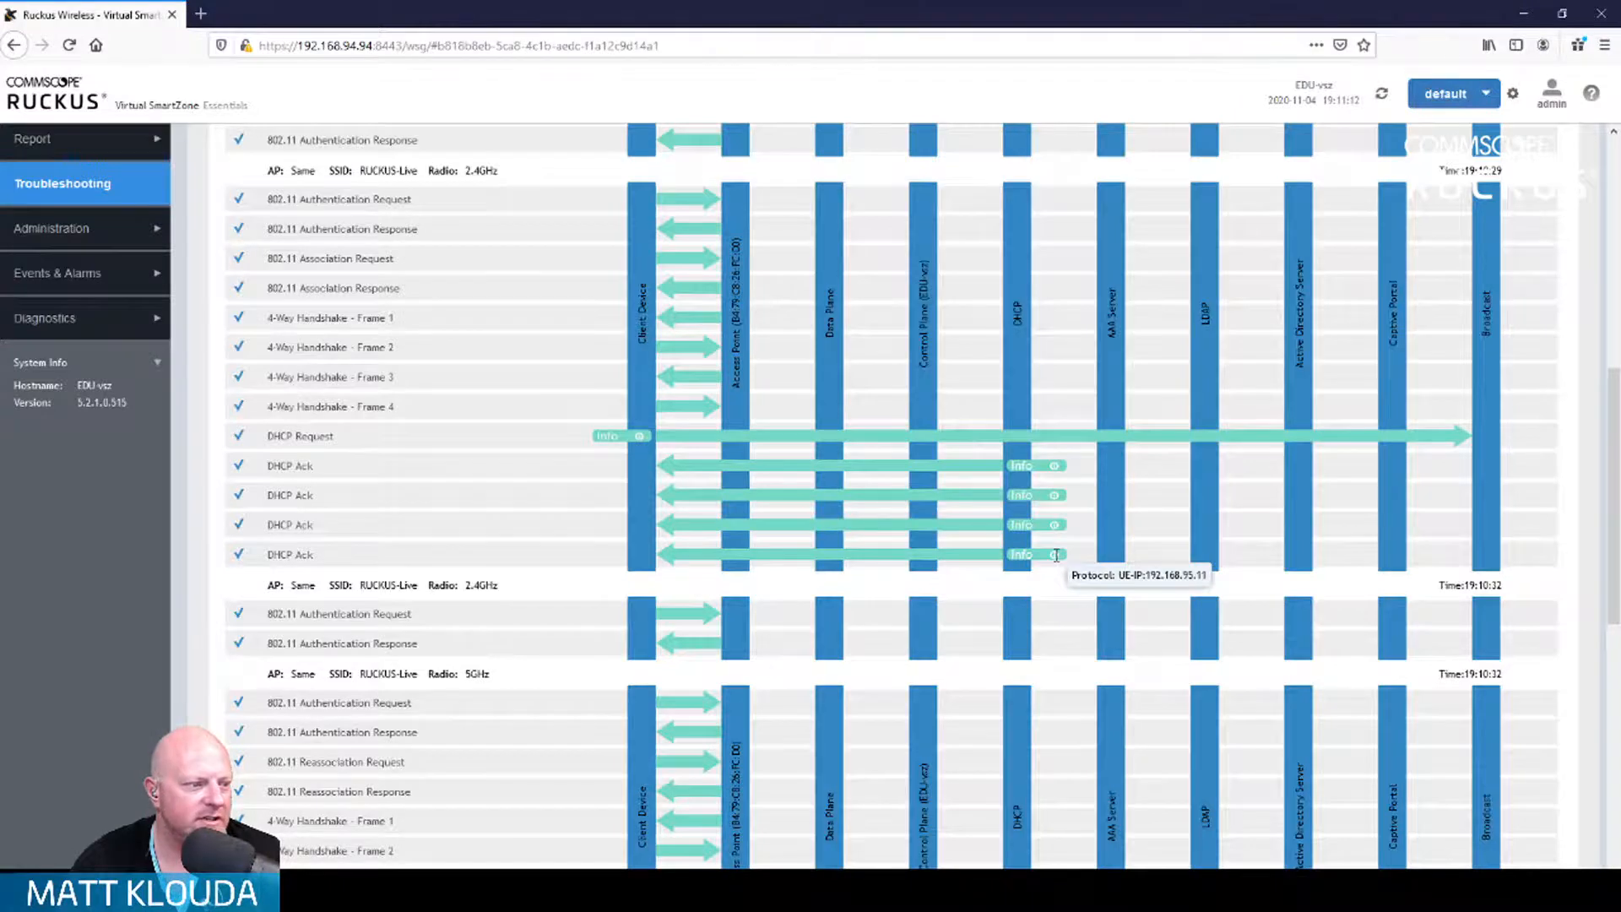
pyautogui.scroll(-3, 1055, 555)
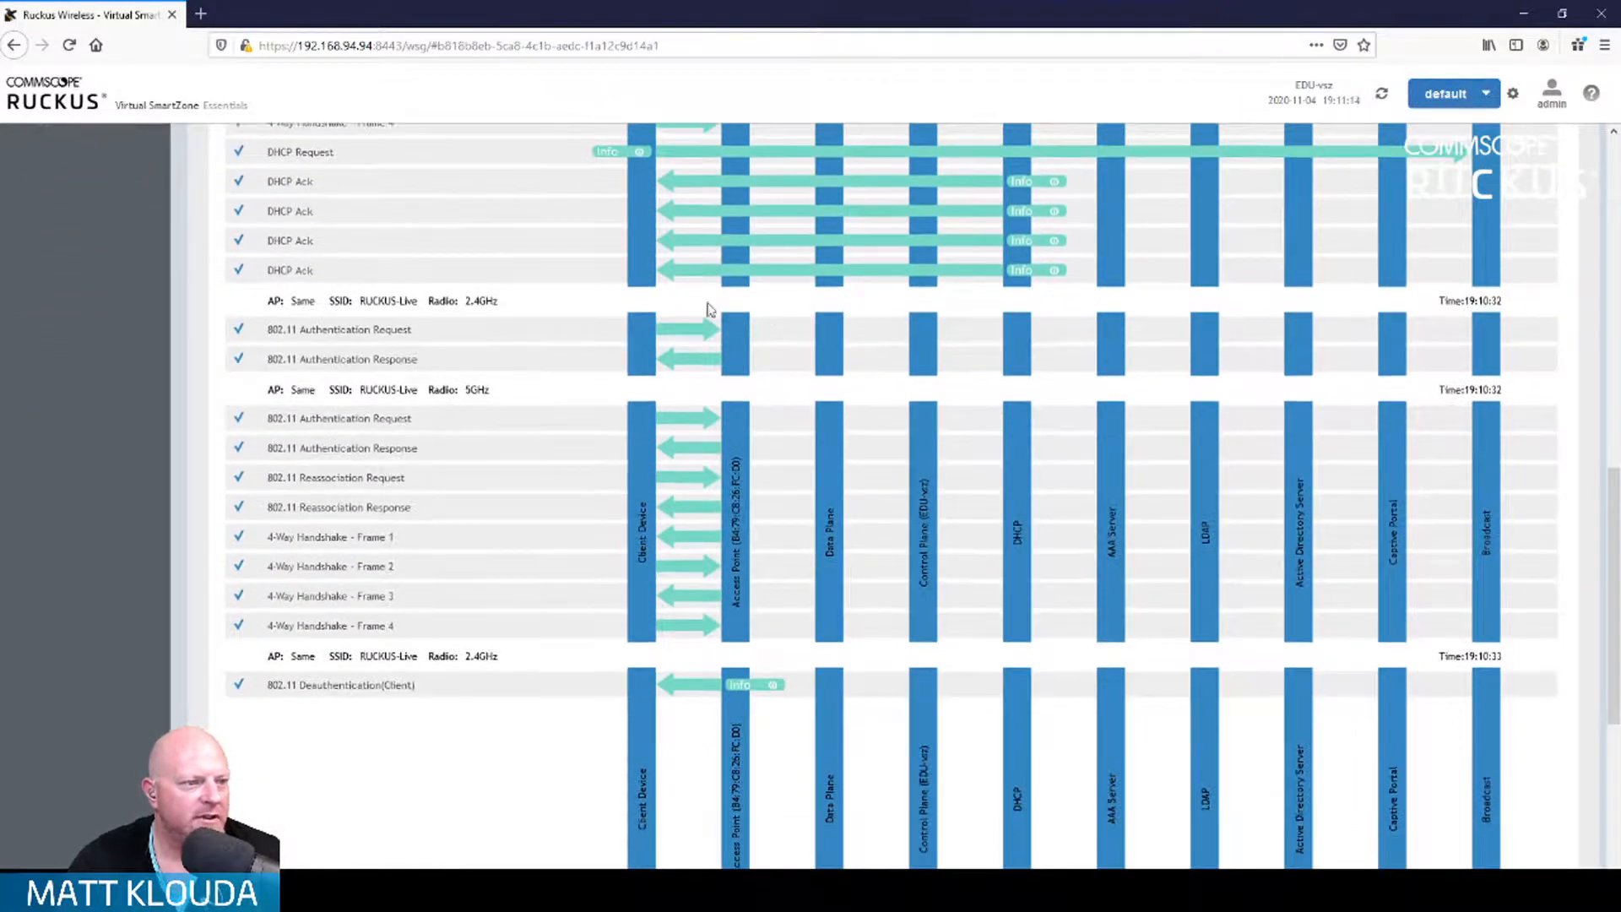
pyautogui.scroll(-3, 728, 564)
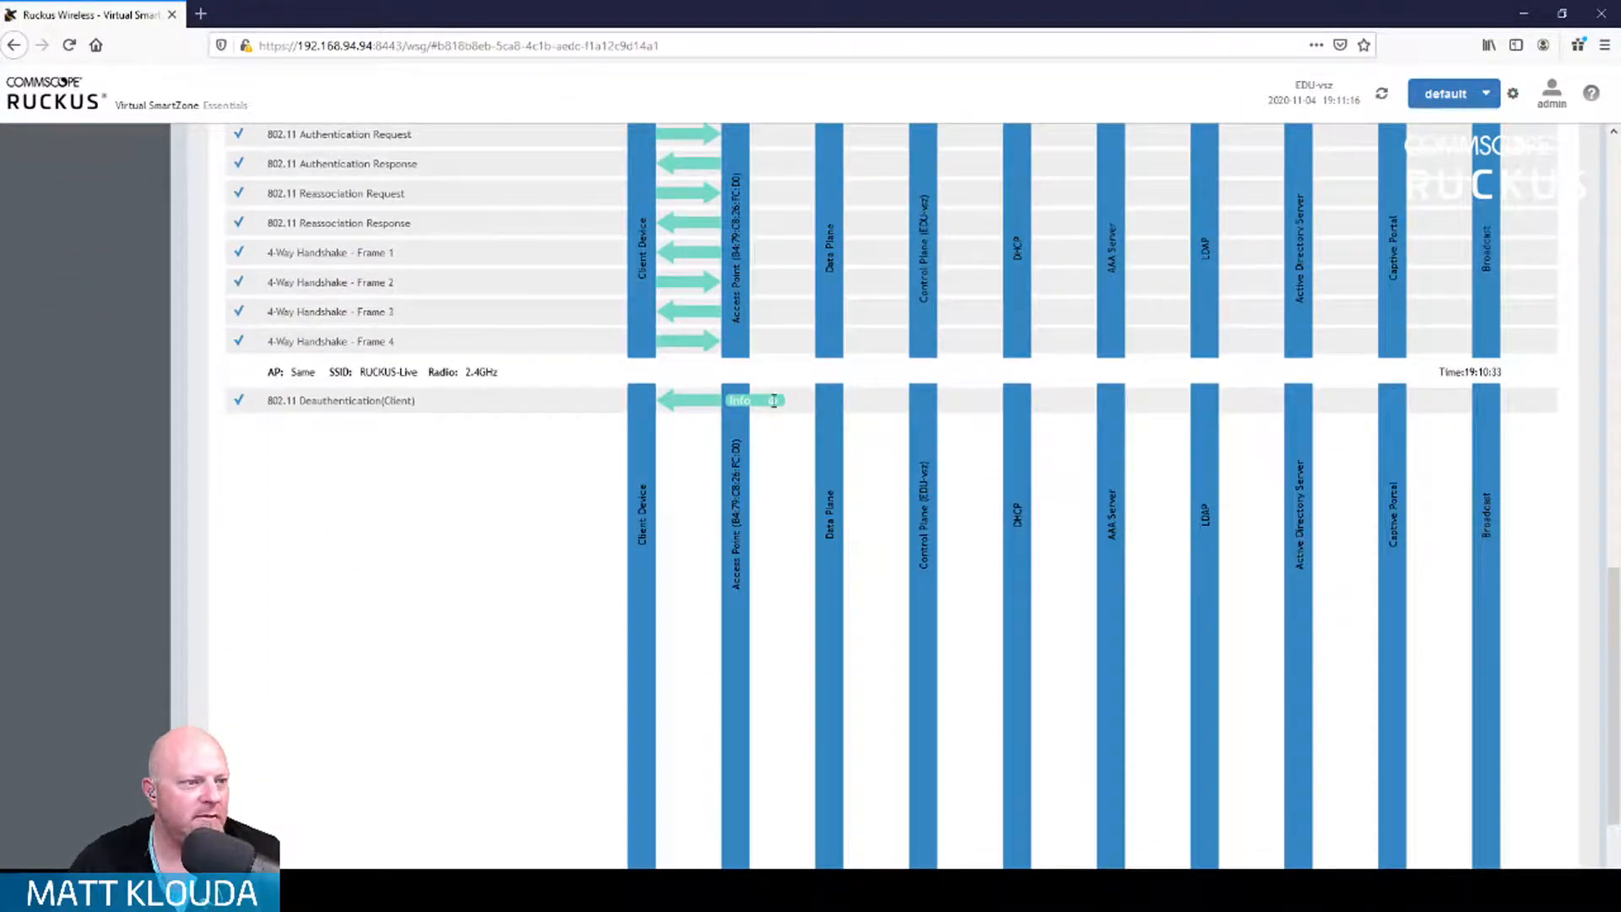
pyautogui.moveTo(774, 402)
pyautogui.scroll(-2, 774, 405)
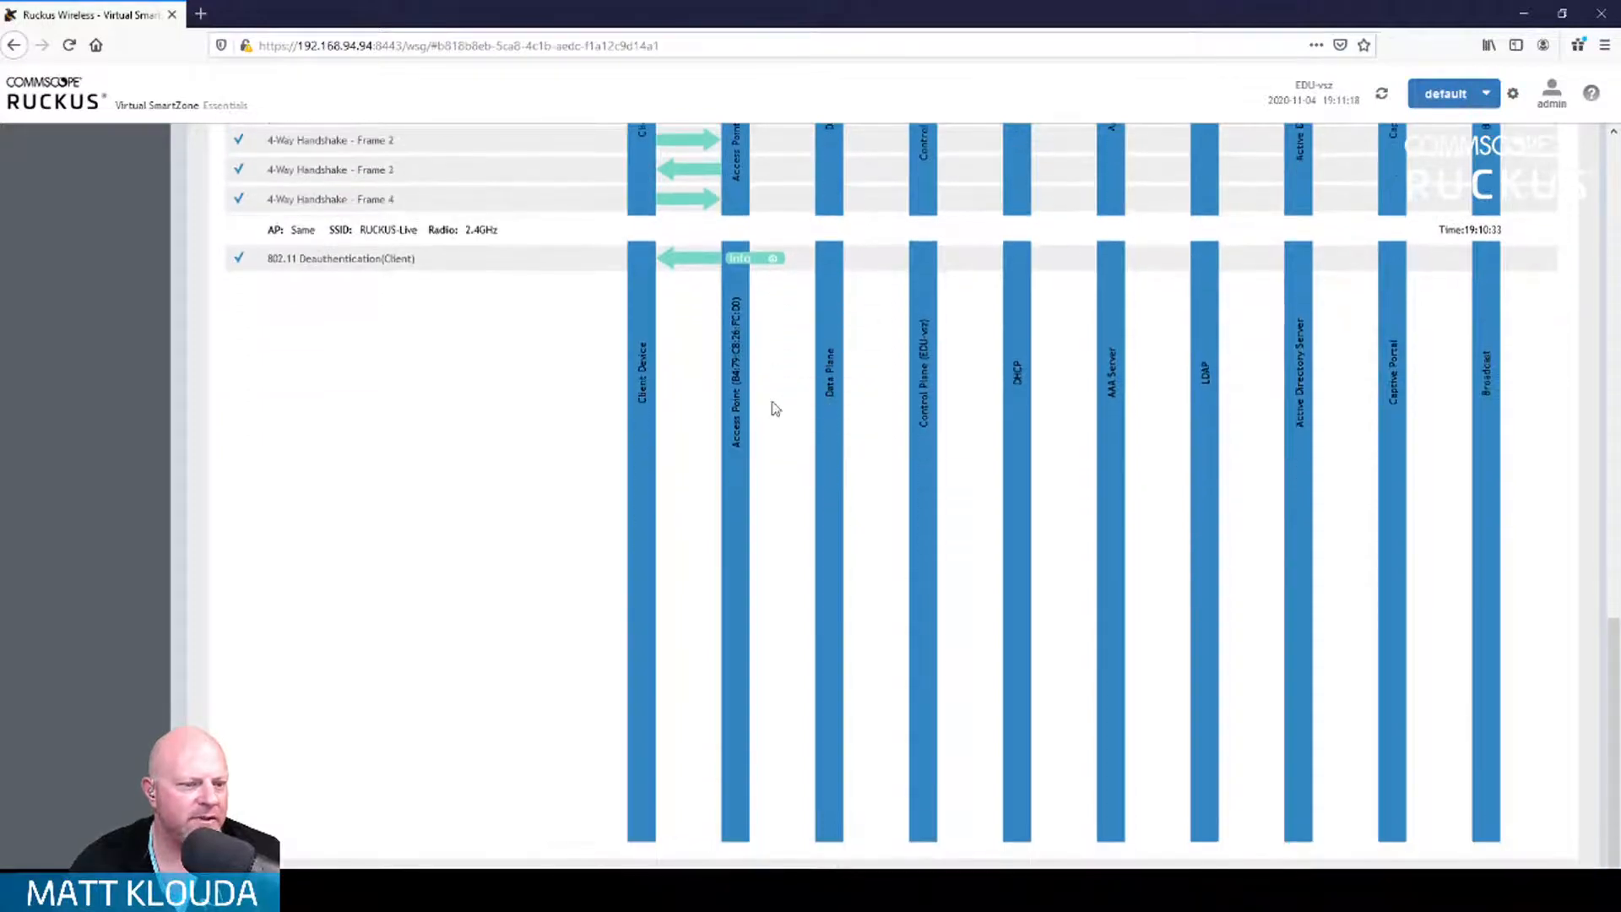
pyautogui.scroll(15, 775, 409)
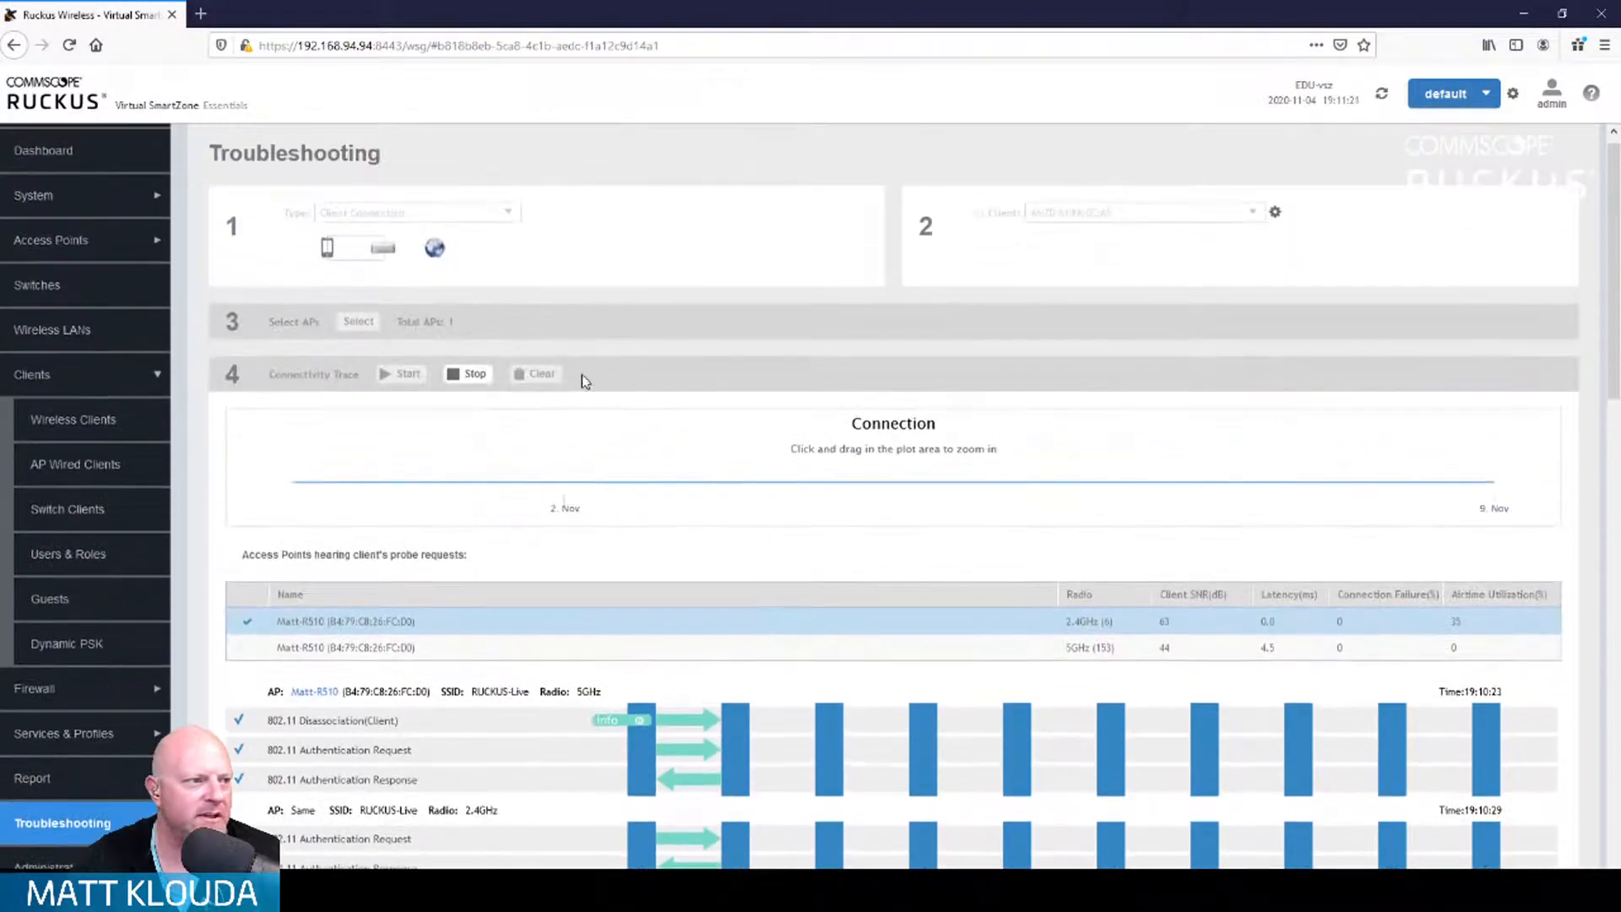
# Step: Stop the connectivity trace and review the final 5GHz reassociation and 19:10:33 deauthentication entries
pyautogui.click(469, 373)
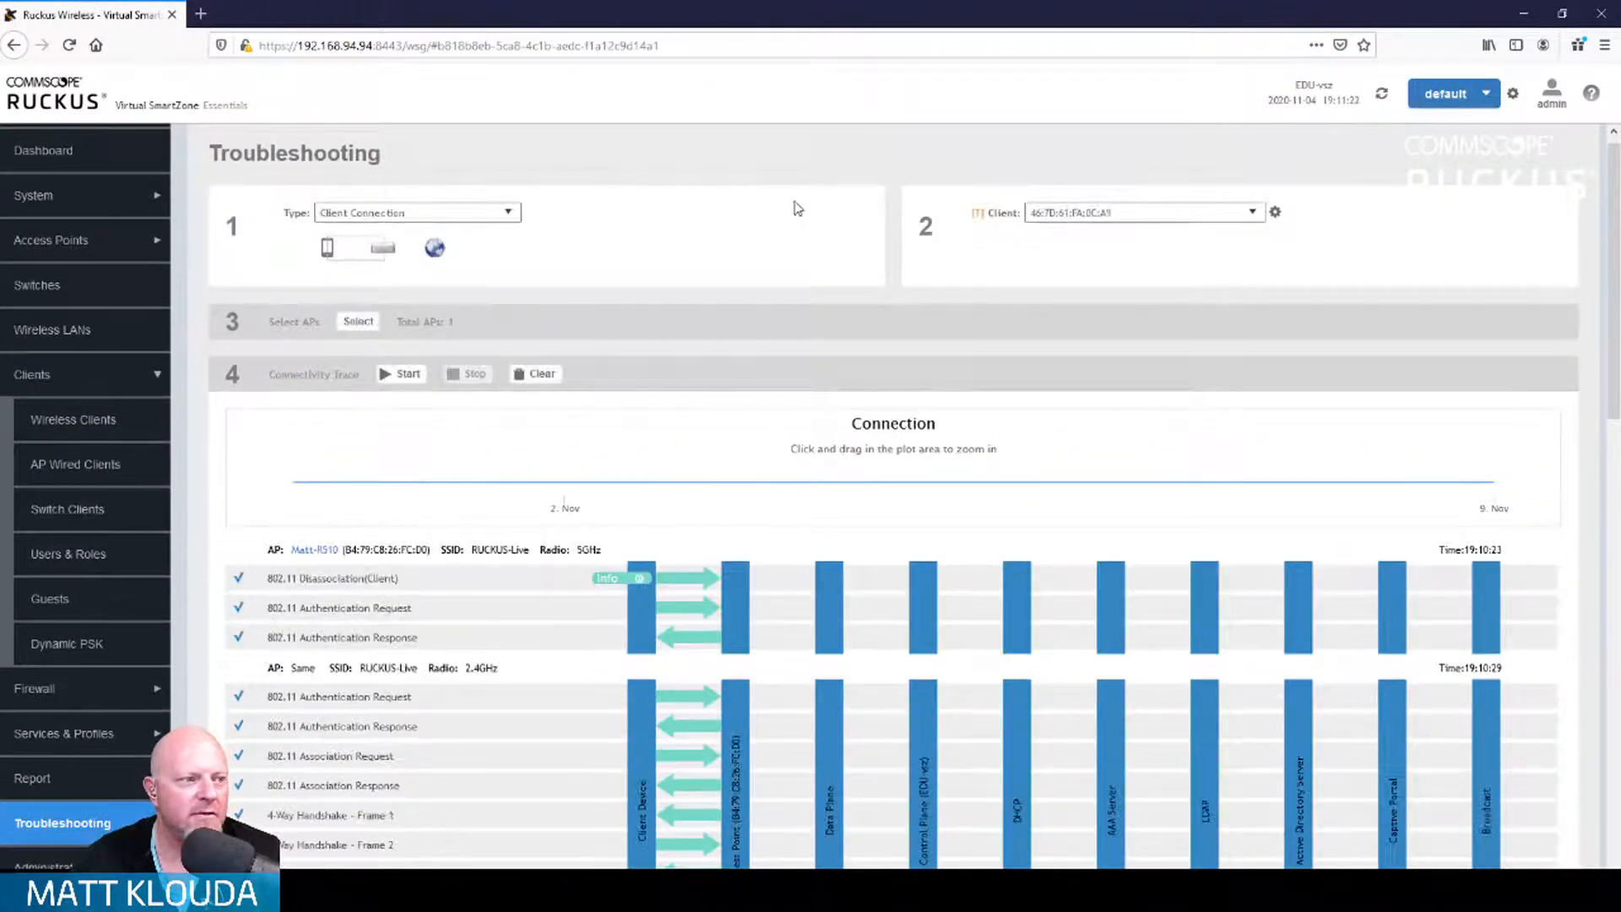
pyautogui.scroll(-15, 763, 409)
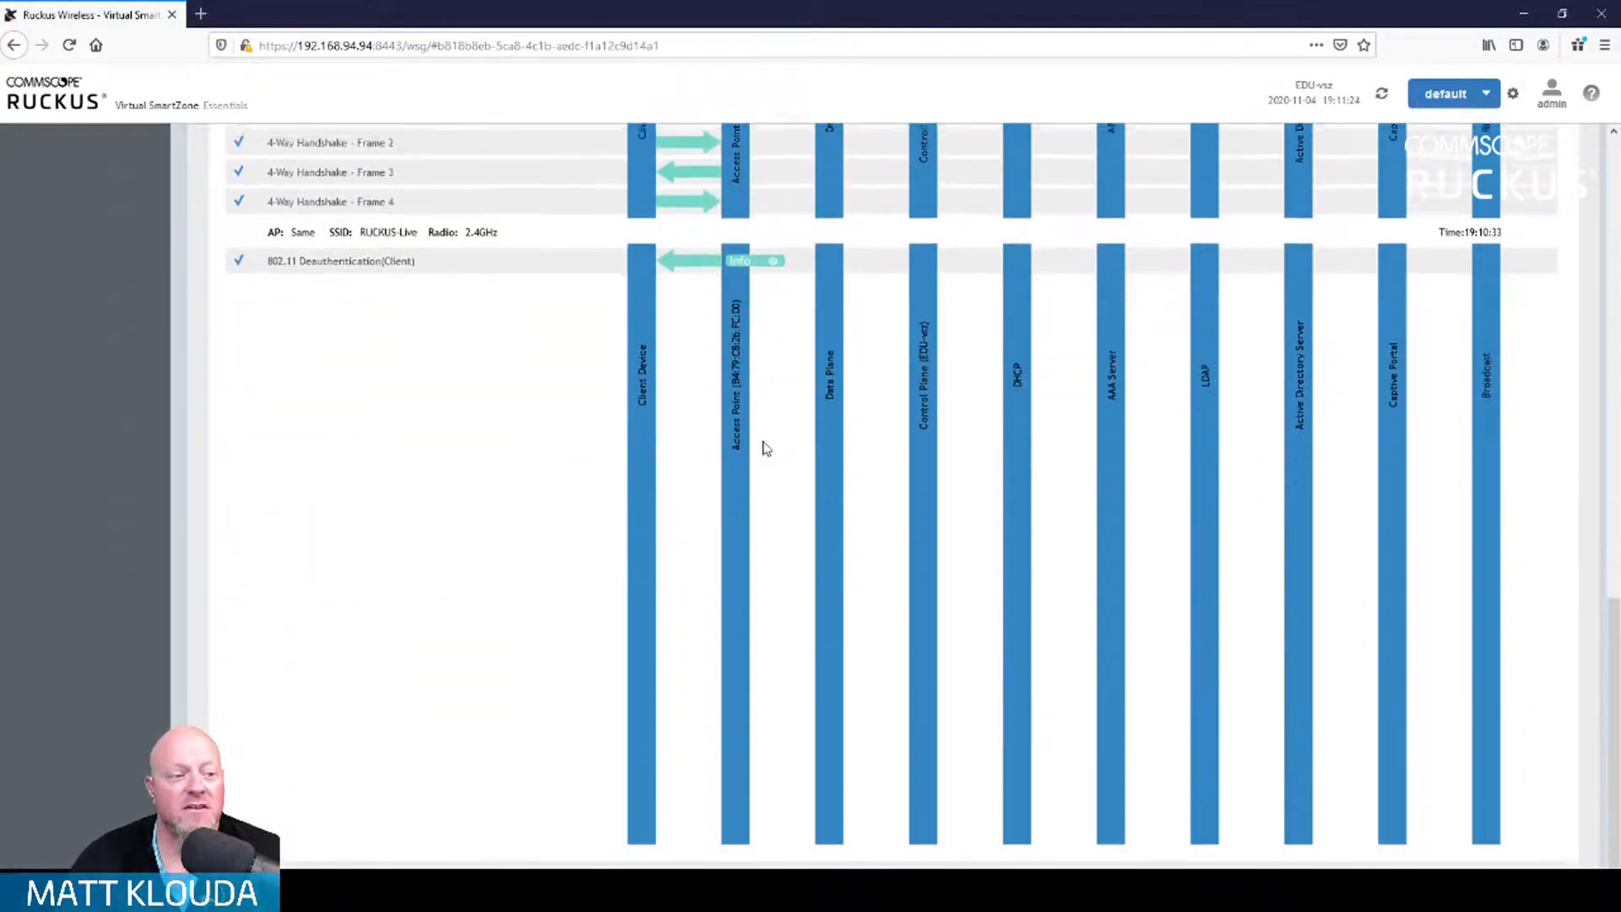
pyautogui.scroll(6, 757, 475)
pyautogui.scroll(-2, 742, 524)
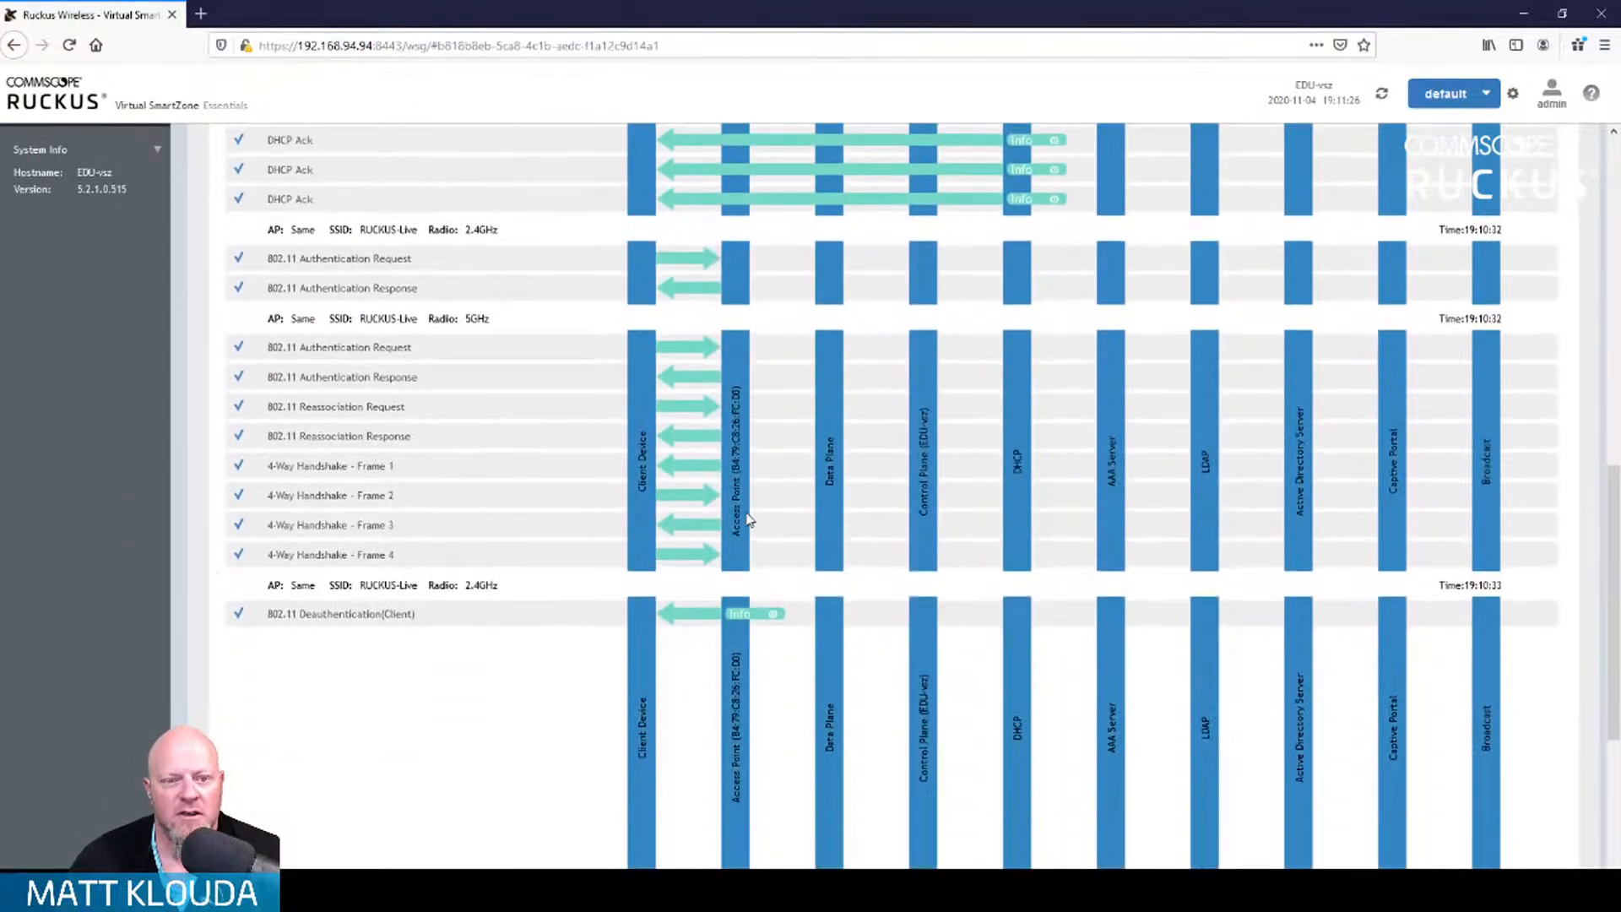
pyautogui.moveTo(773, 614)
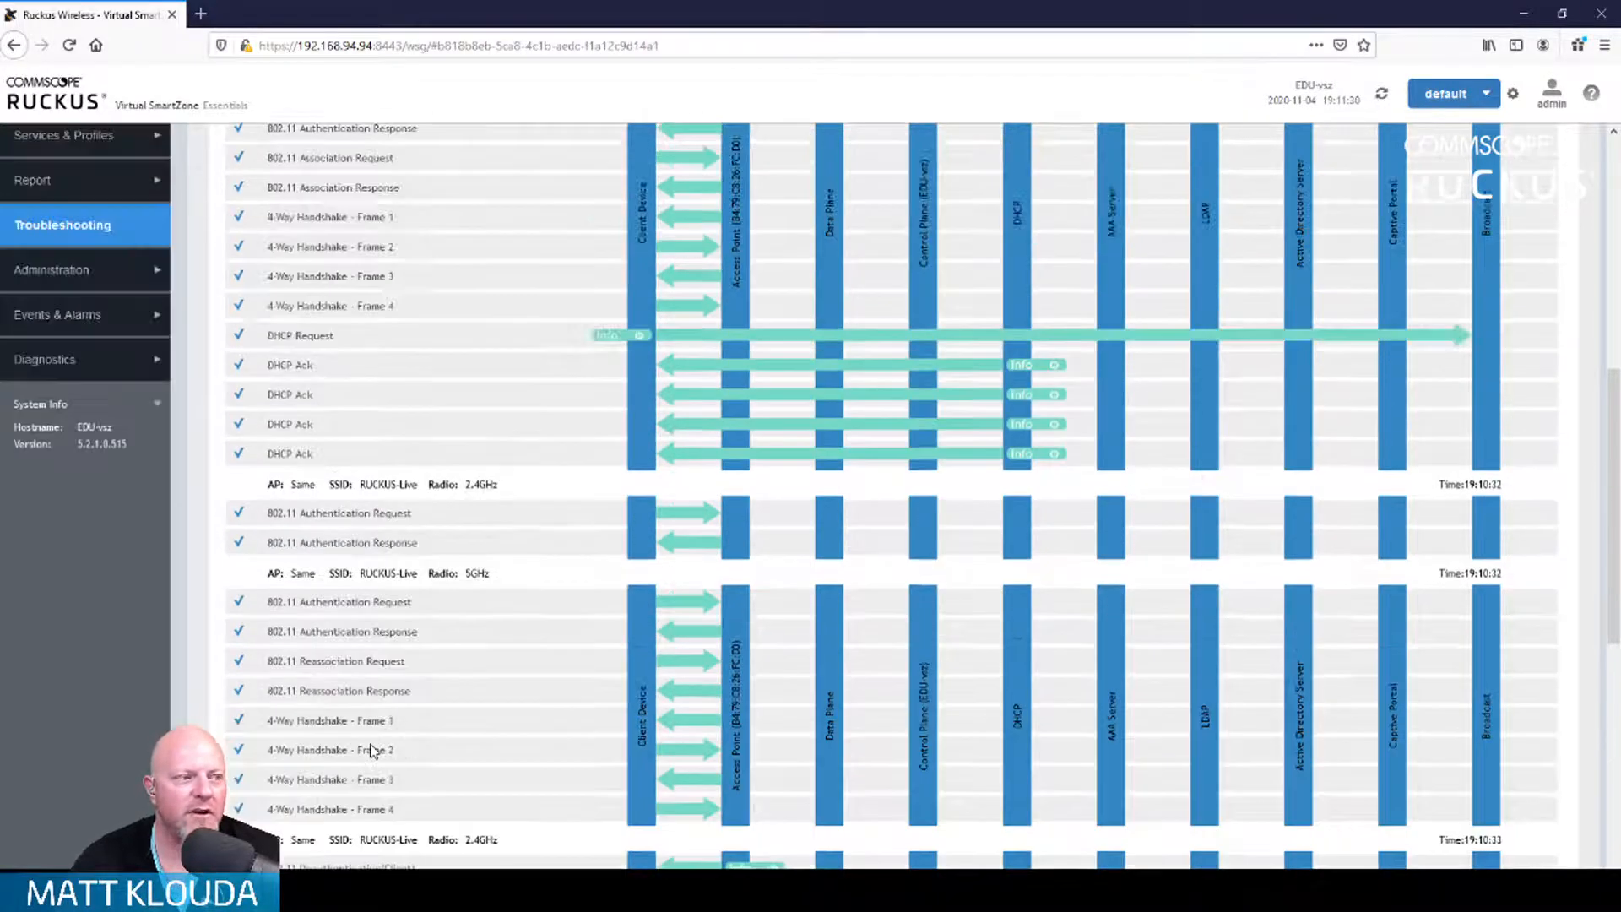
pyautogui.scroll(10, 371, 750)
pyautogui.scroll(1, 371, 750)
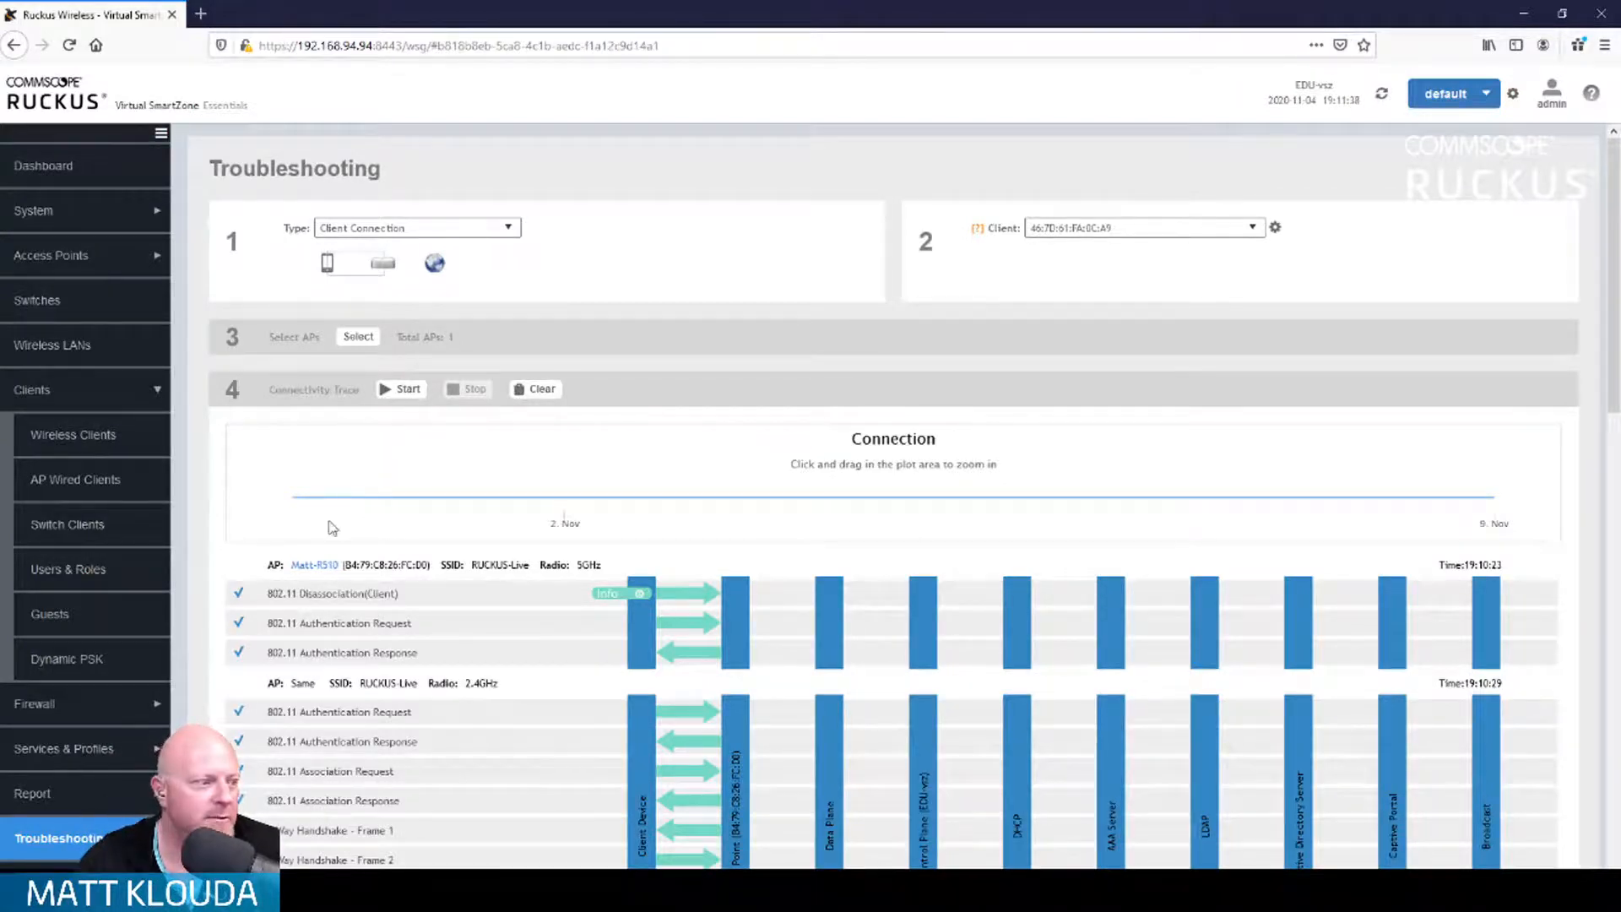
# Step: Browse the Wireless Clients list, then the Hotspots & Portals and Access Control settings
pyautogui.click(95, 441)
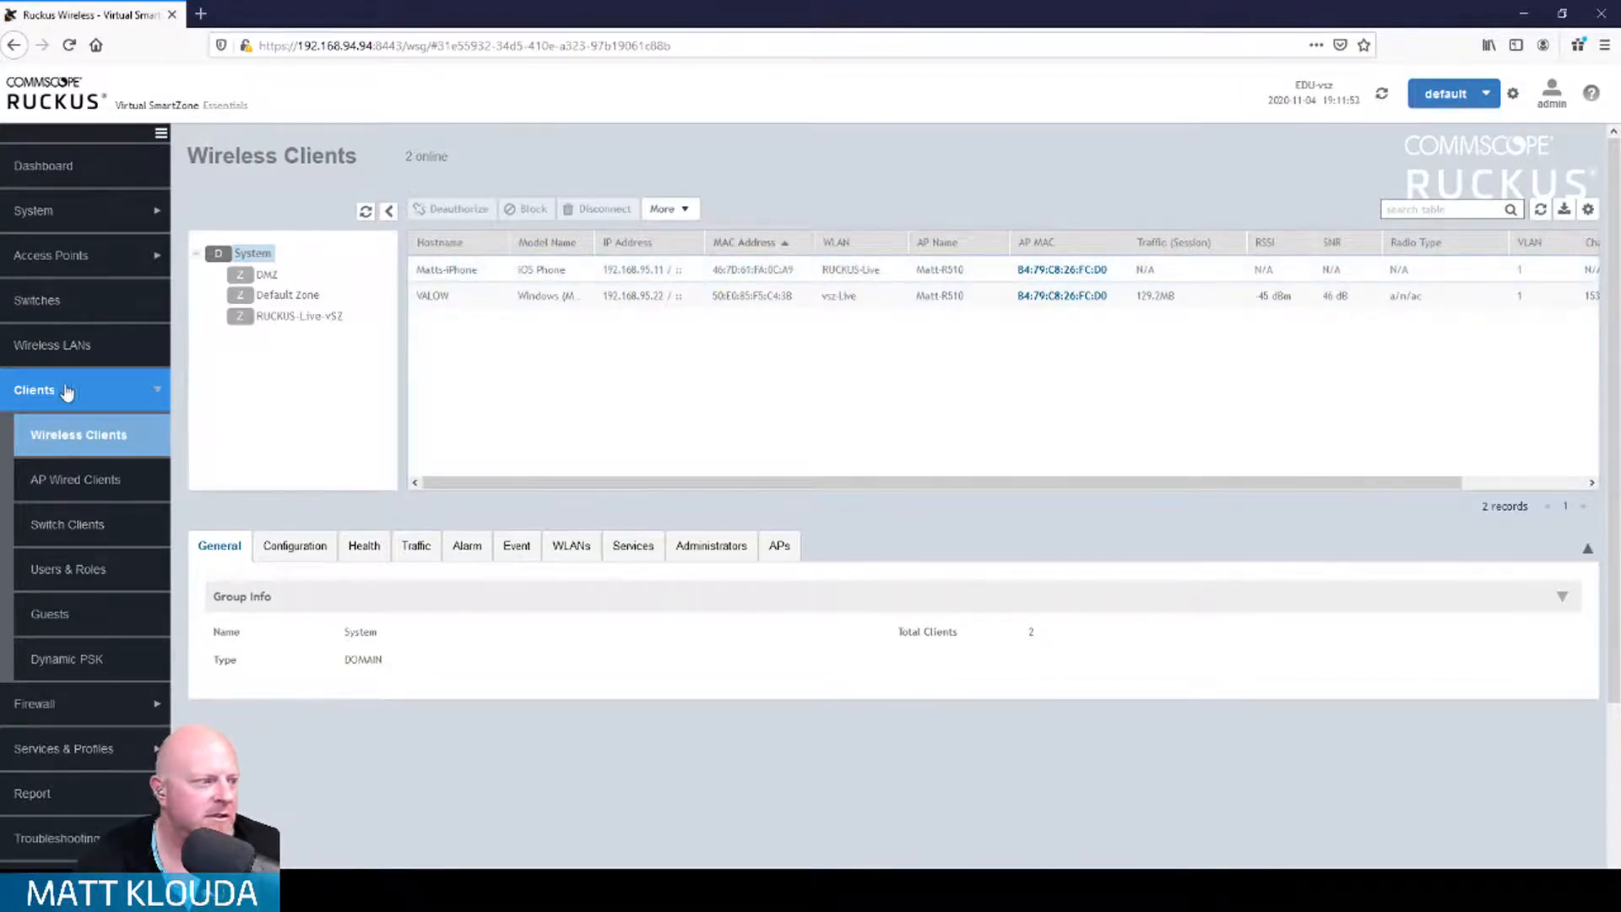
pyautogui.scroll(-3, 123, 550)
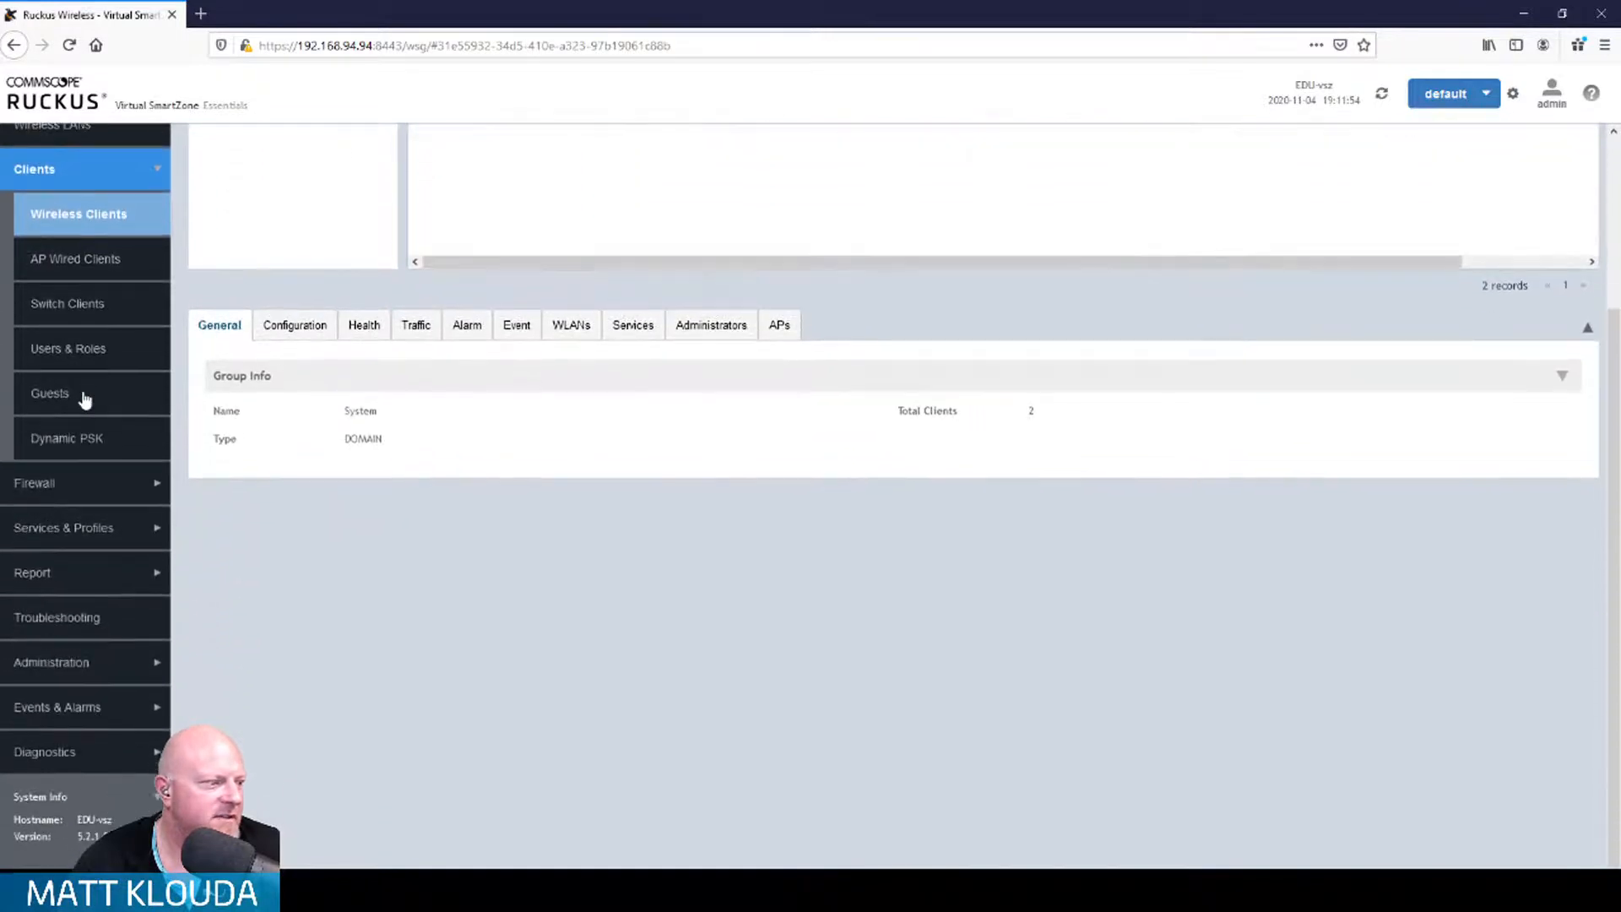
pyautogui.click(134, 529)
pyautogui.scroll(-4, 134, 528)
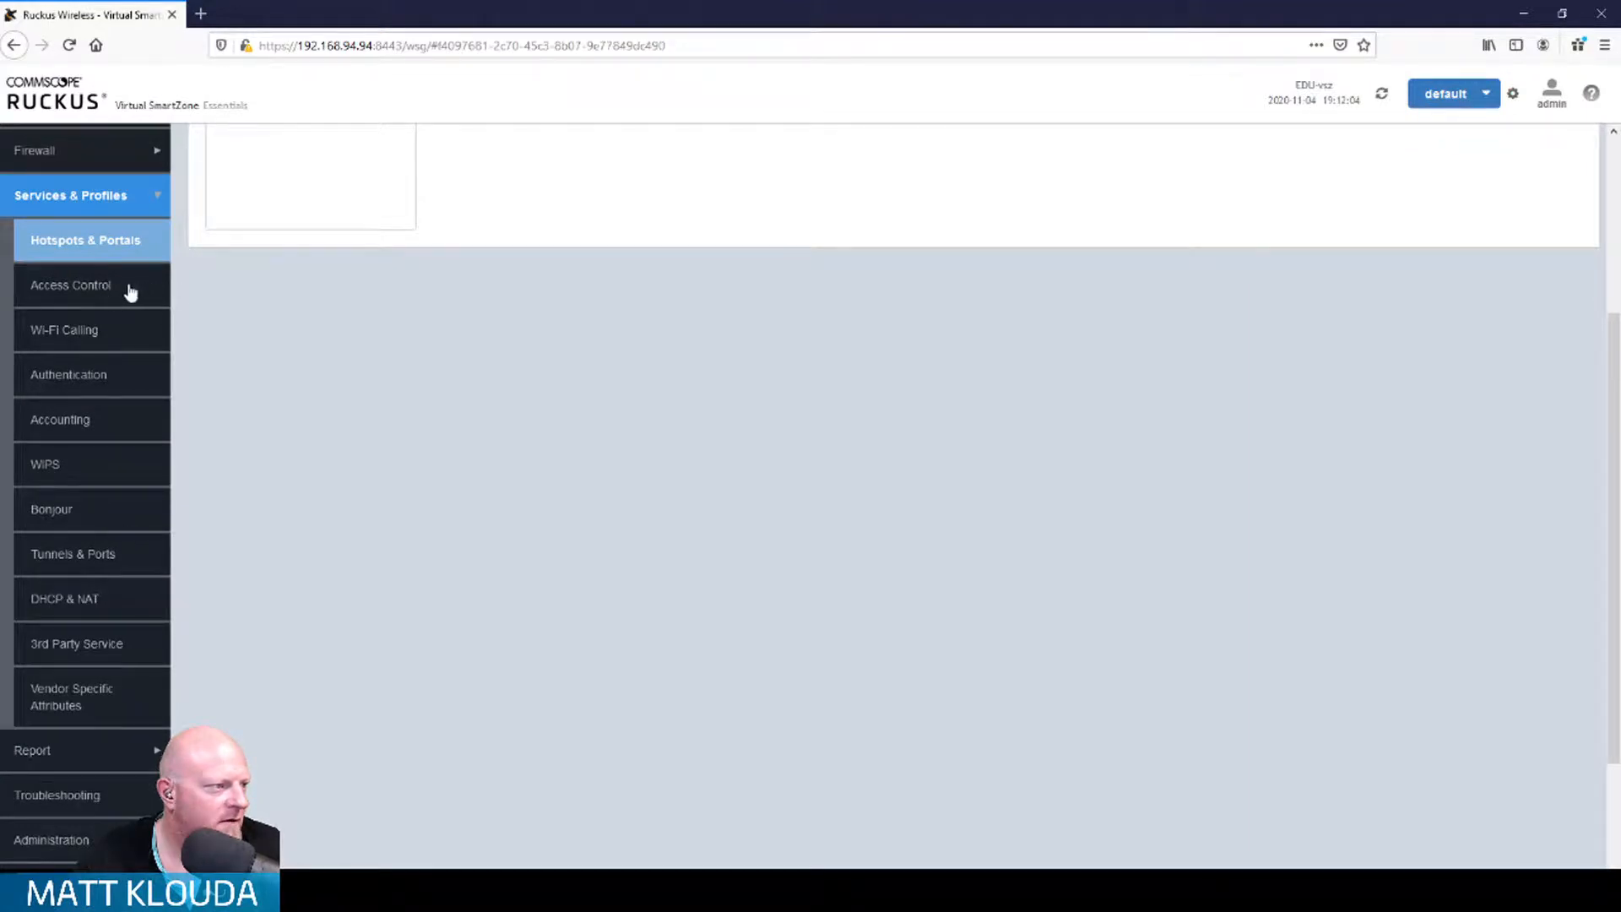
pyautogui.click(126, 290)
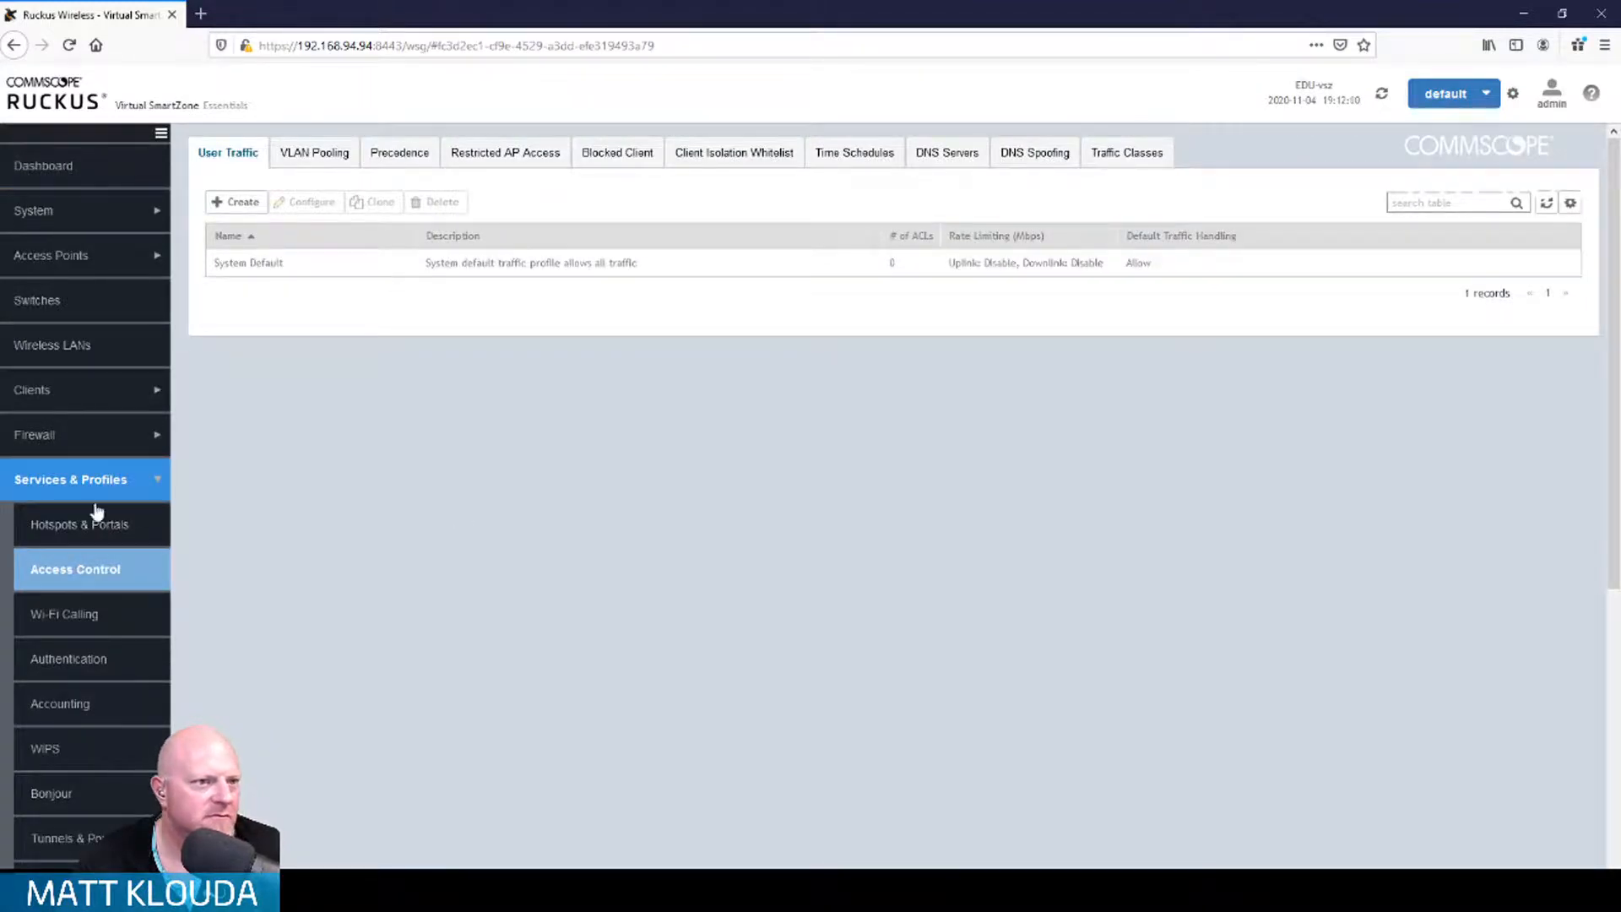
pyautogui.scroll(-1, 112, 507)
pyautogui.scroll(-5, 112, 507)
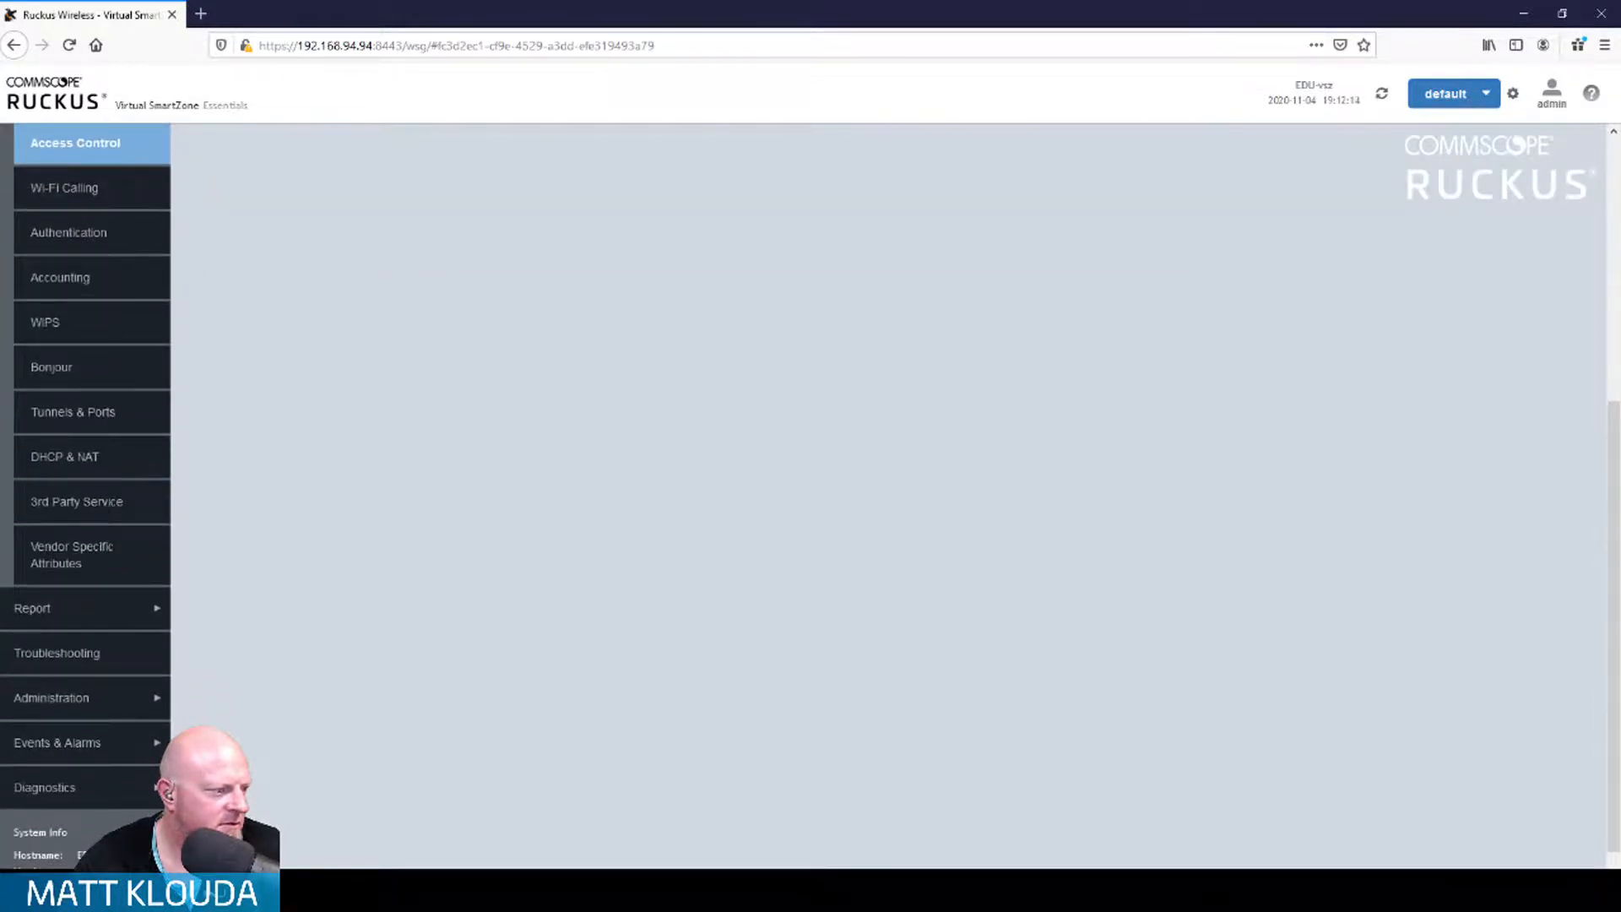
# Step: Look over Diagnostics Scripts and the Events list, then return to Wireless Clients
pyautogui.click(149, 796)
pyautogui.scroll(-2, 311, 729)
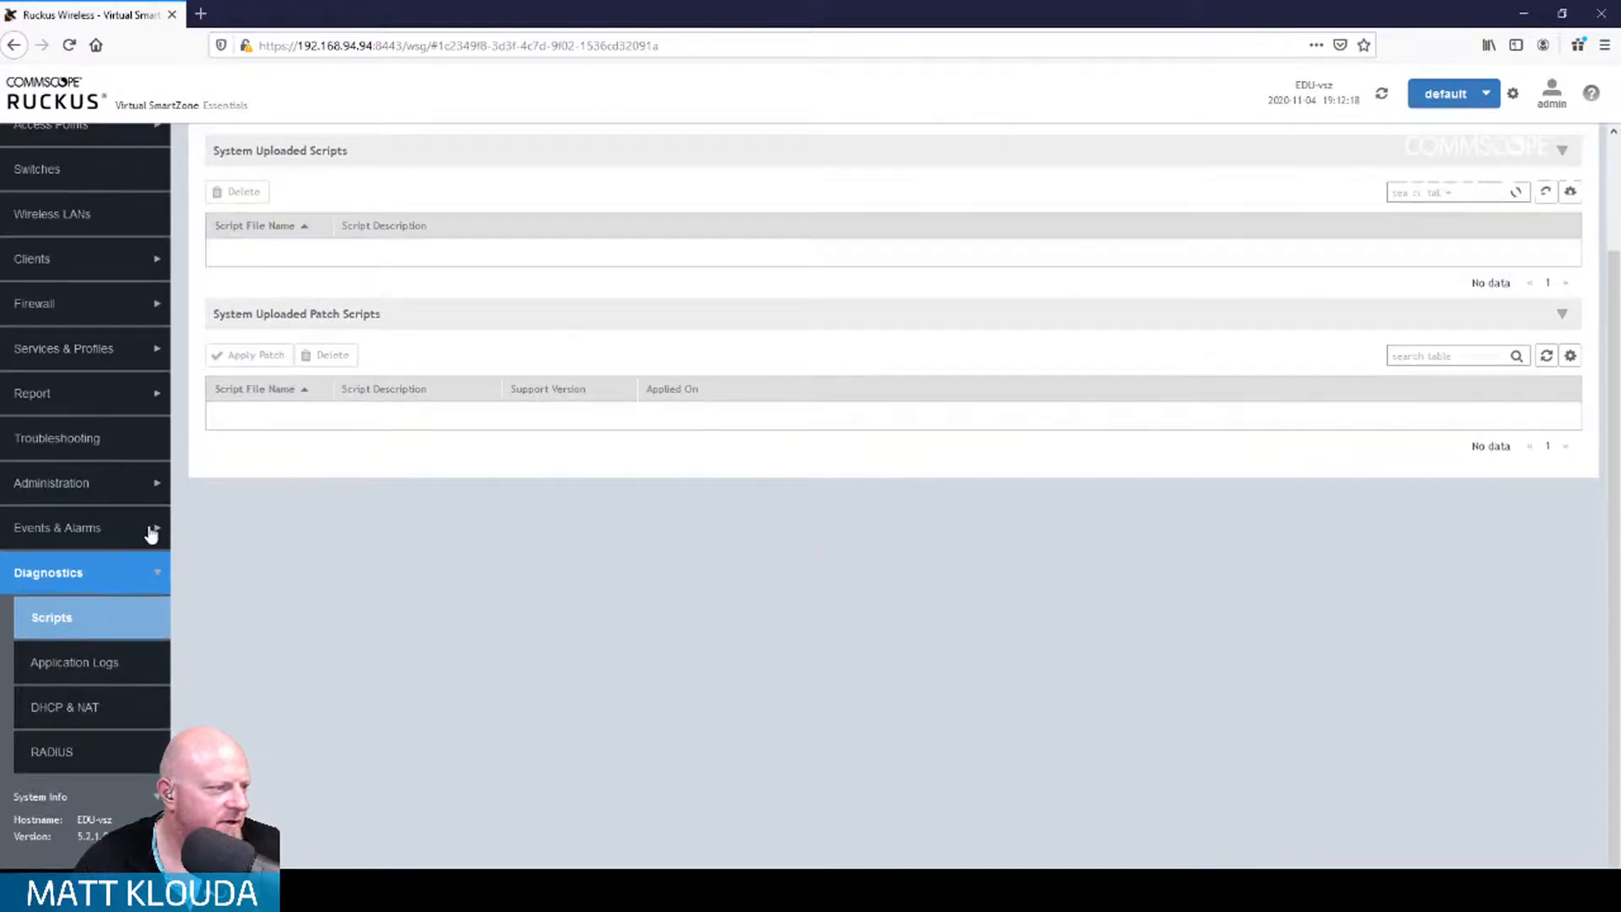
pyautogui.click(149, 532)
pyautogui.click(152, 483)
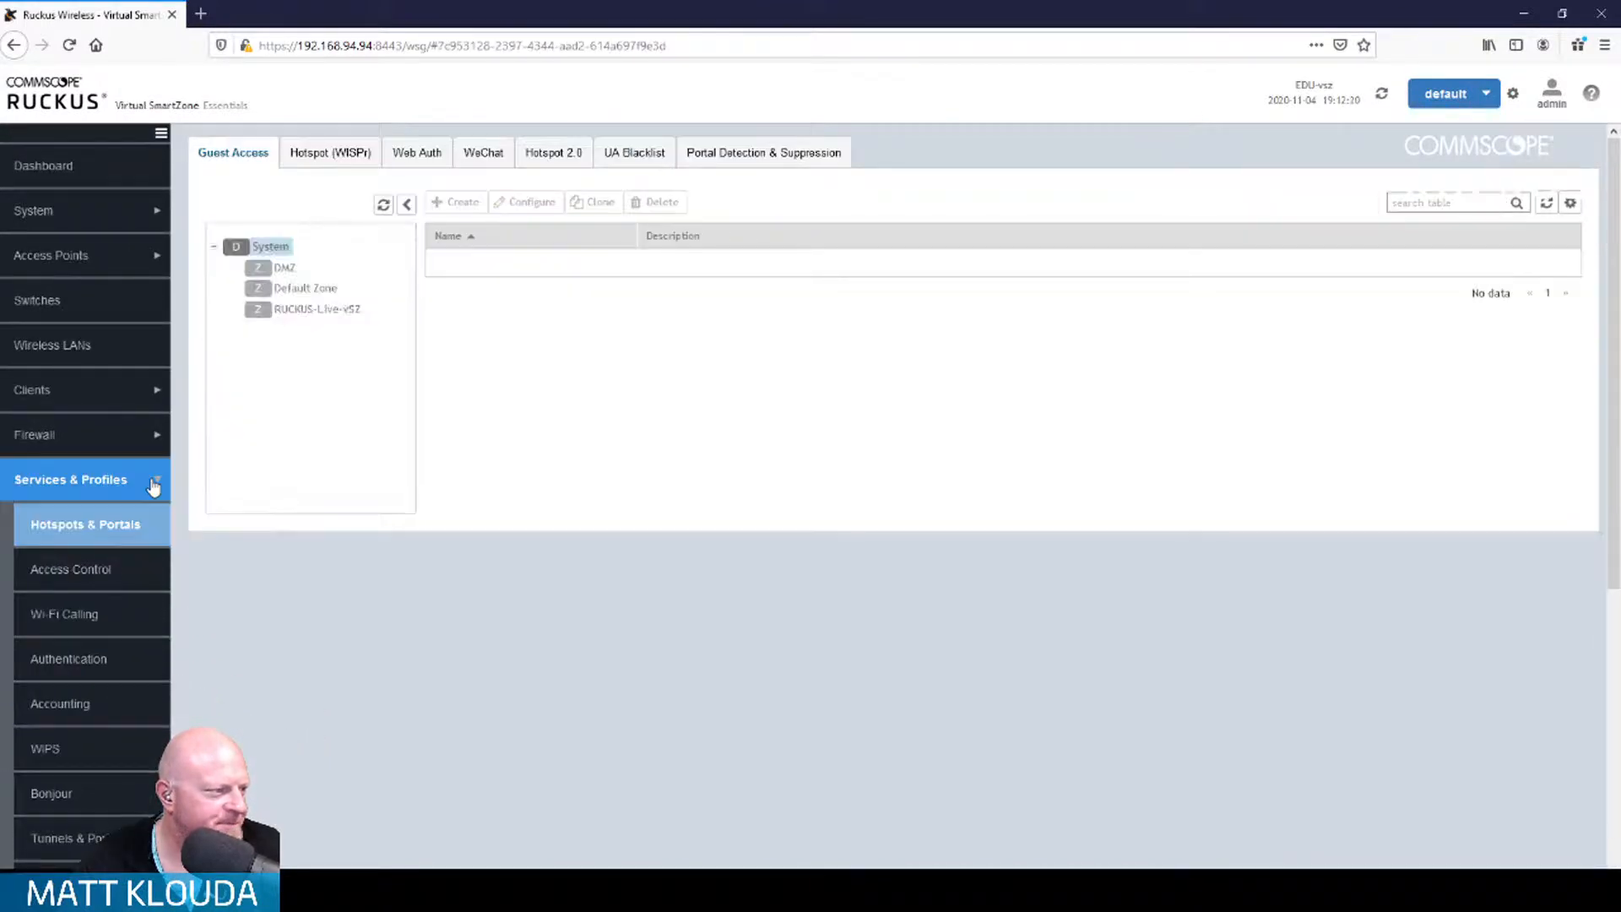
pyautogui.click(153, 393)
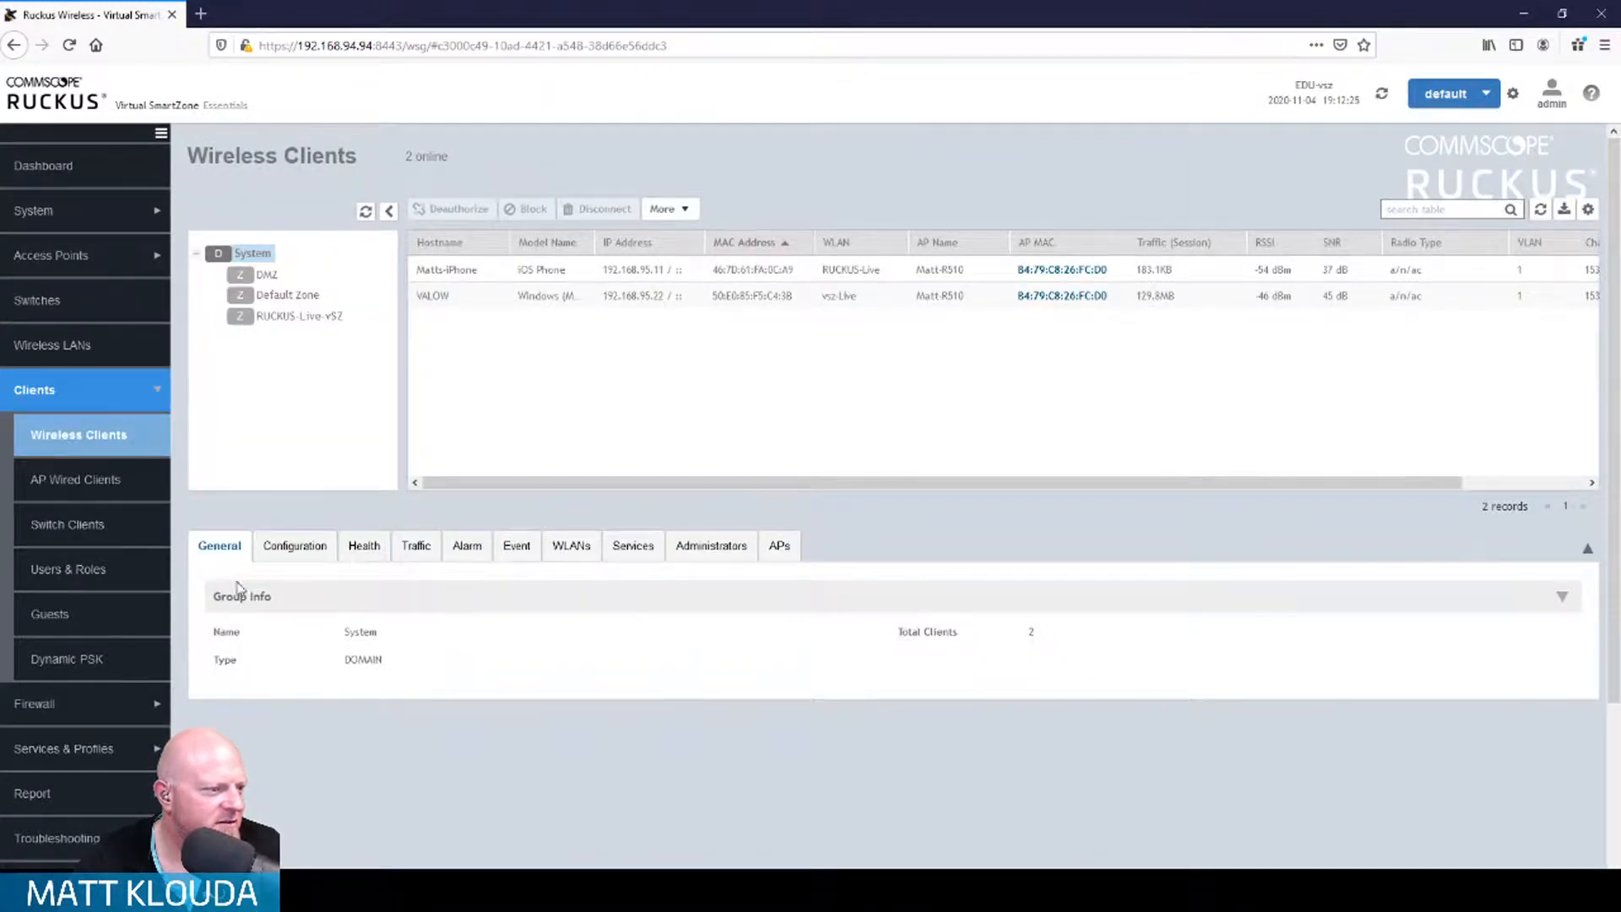
# Step: Inspect the VALOW laptop and iPhone clients, then review the iPhone's traffic and 7 events
pyautogui.click(528, 295)
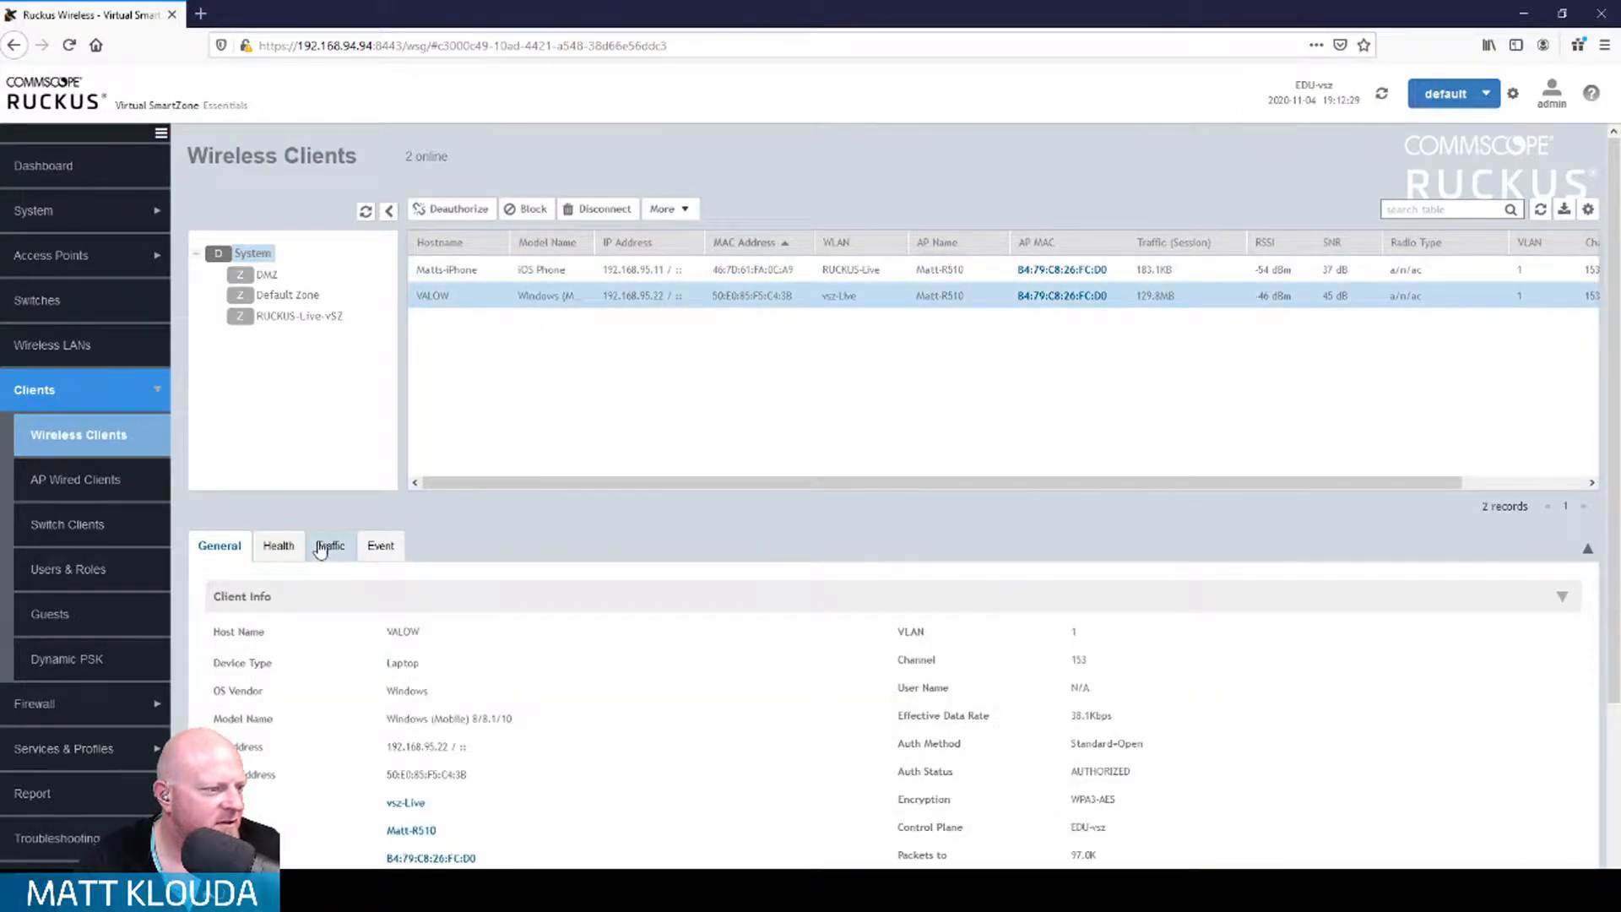
pyautogui.click(487, 271)
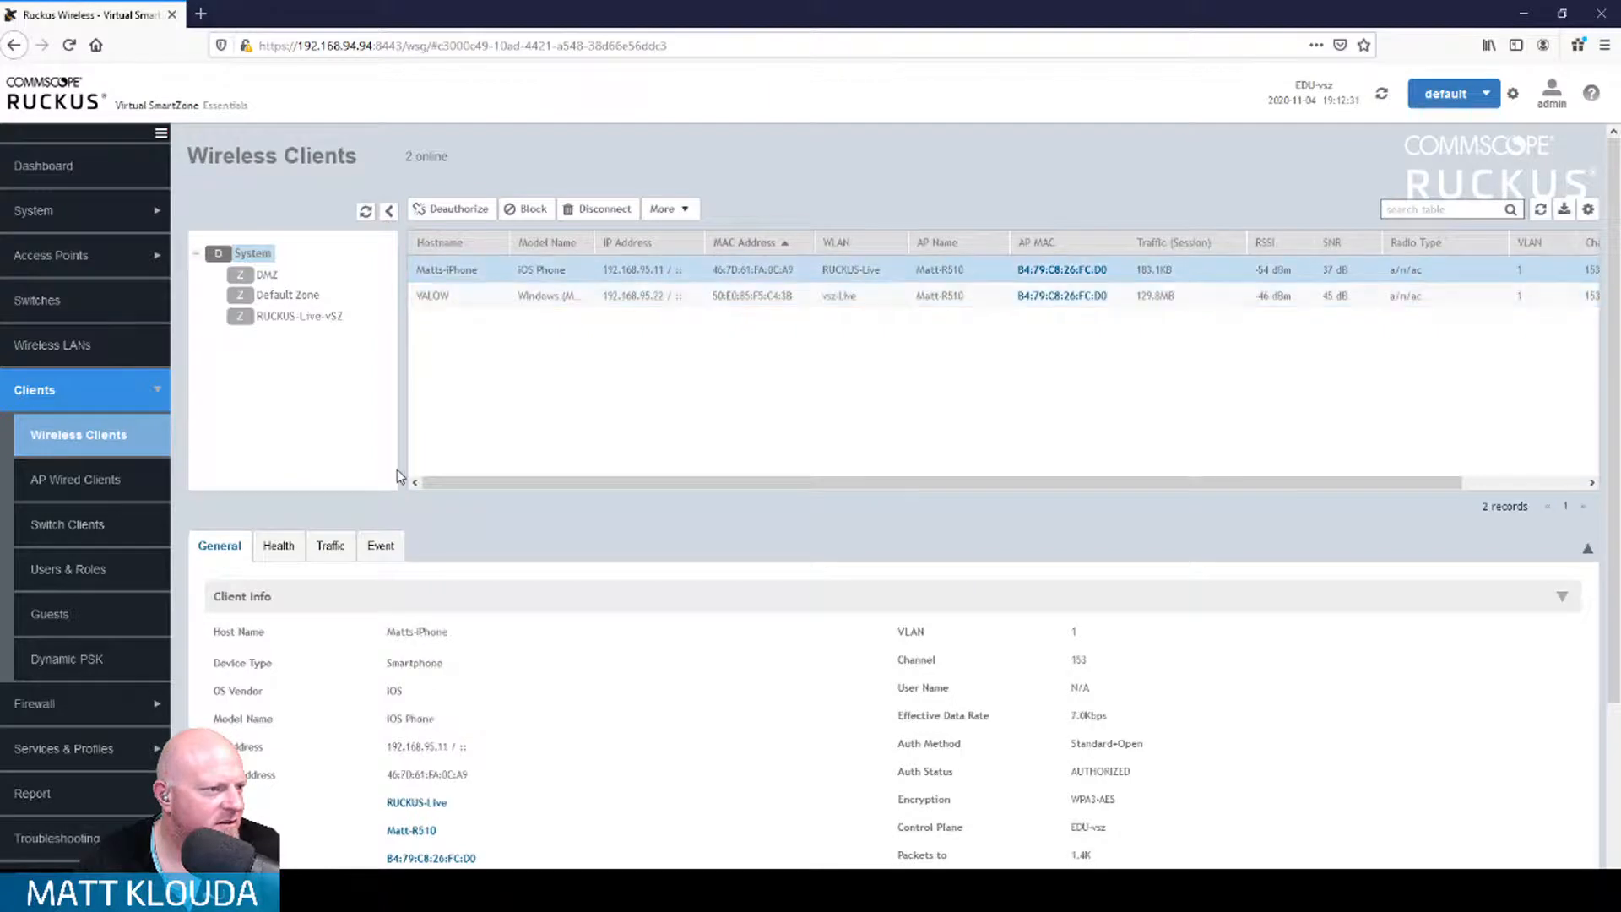
pyautogui.click(328, 549)
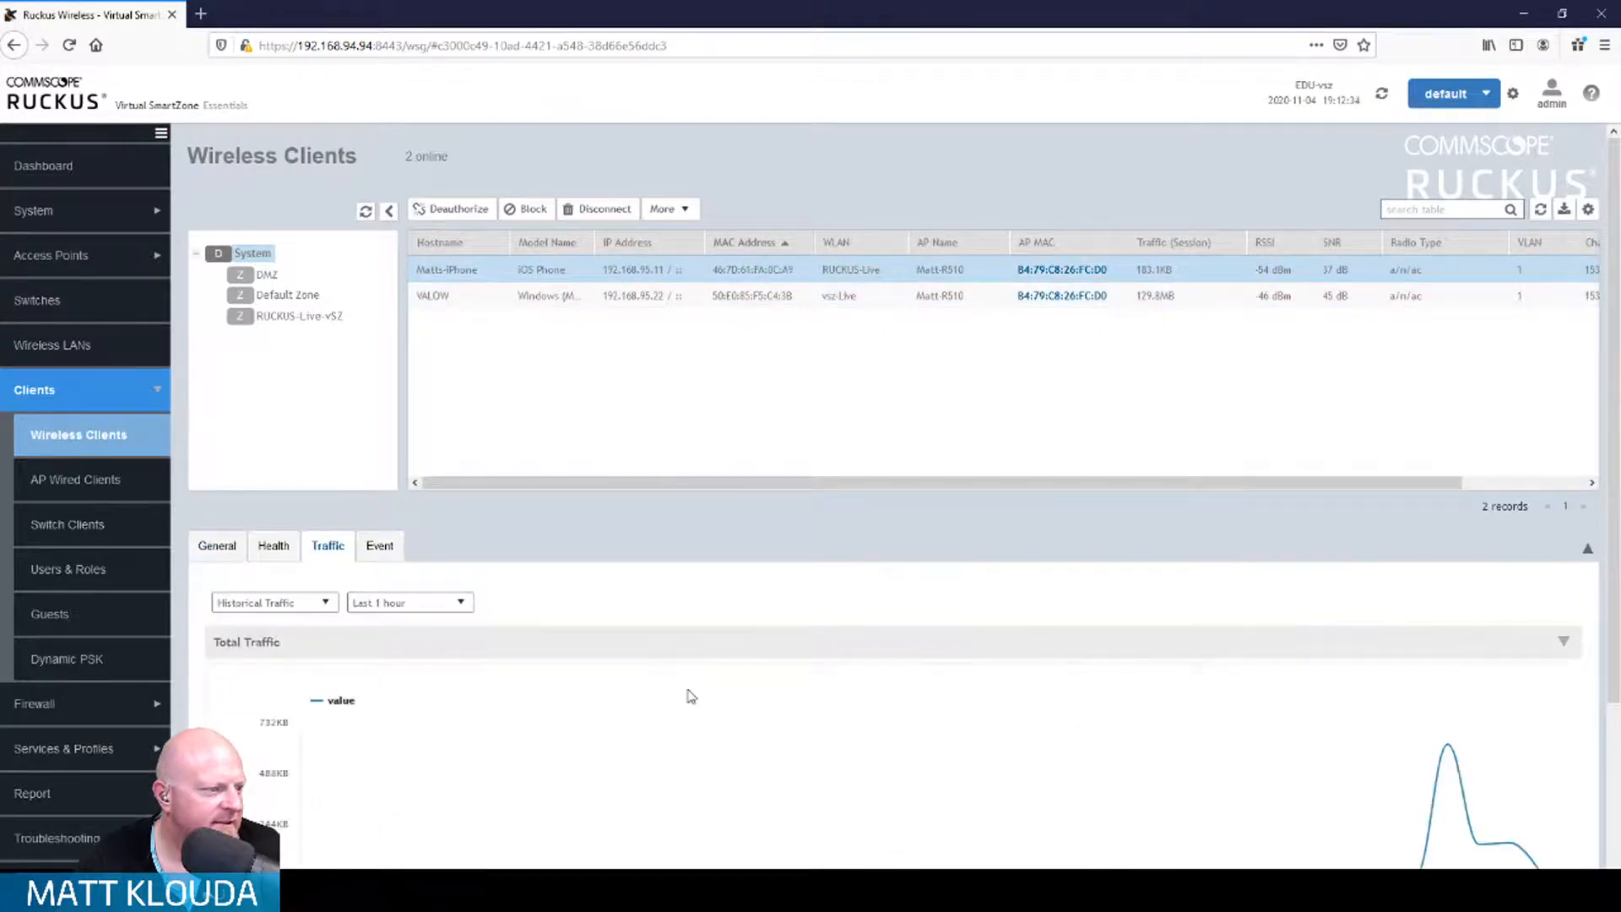
pyautogui.scroll(-3, 688, 695)
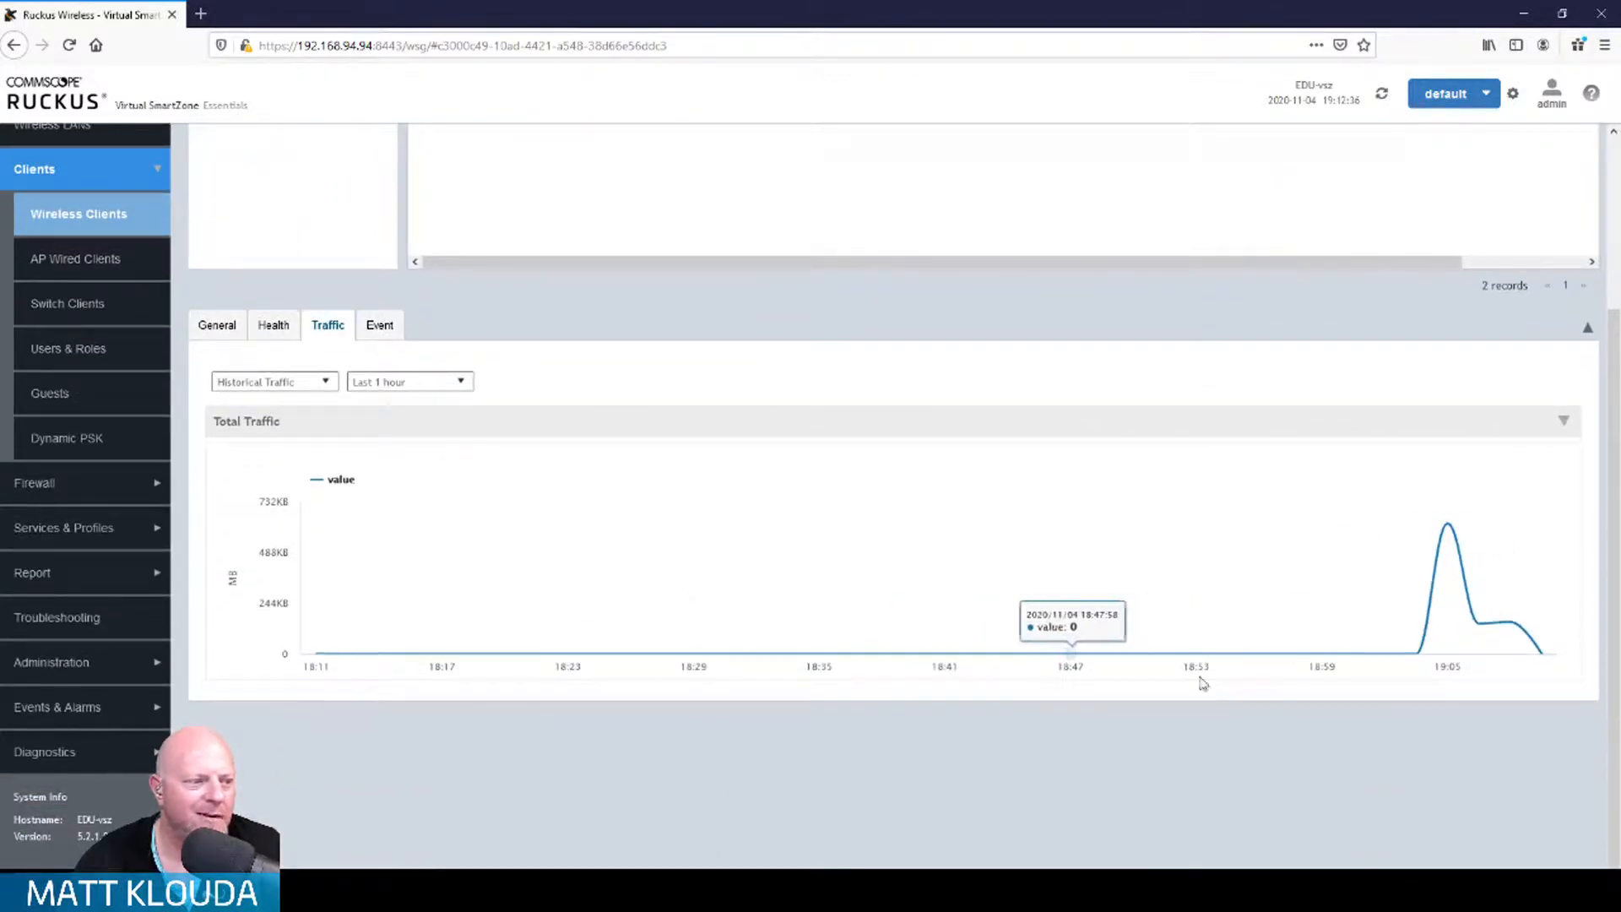
pyautogui.click(379, 326)
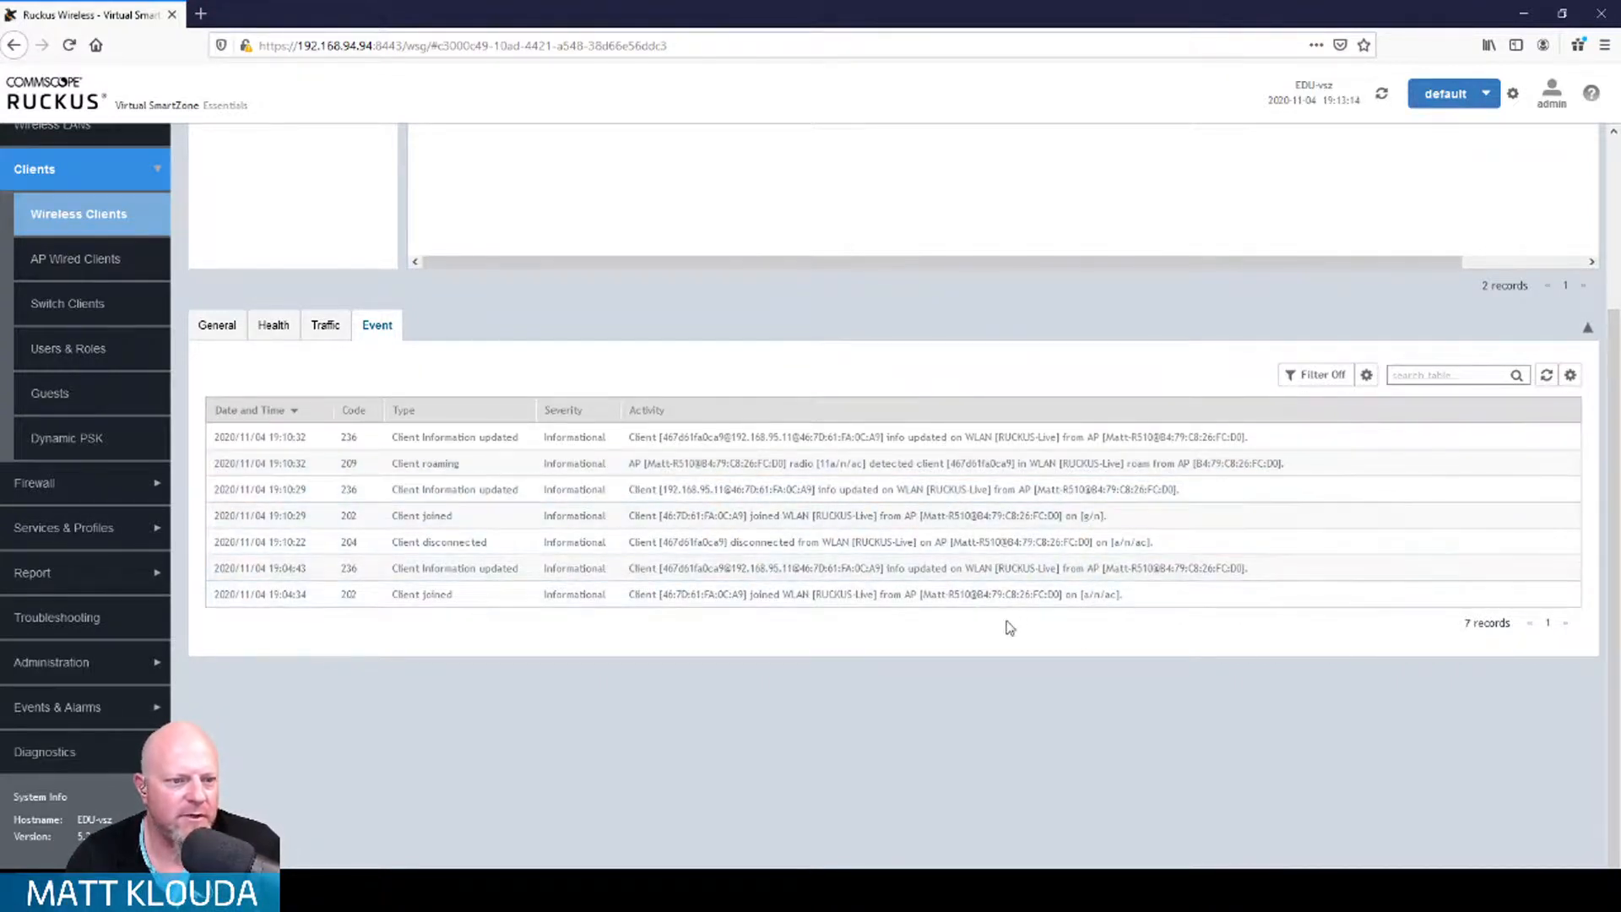
pyautogui.scroll(3, 1009, 628)
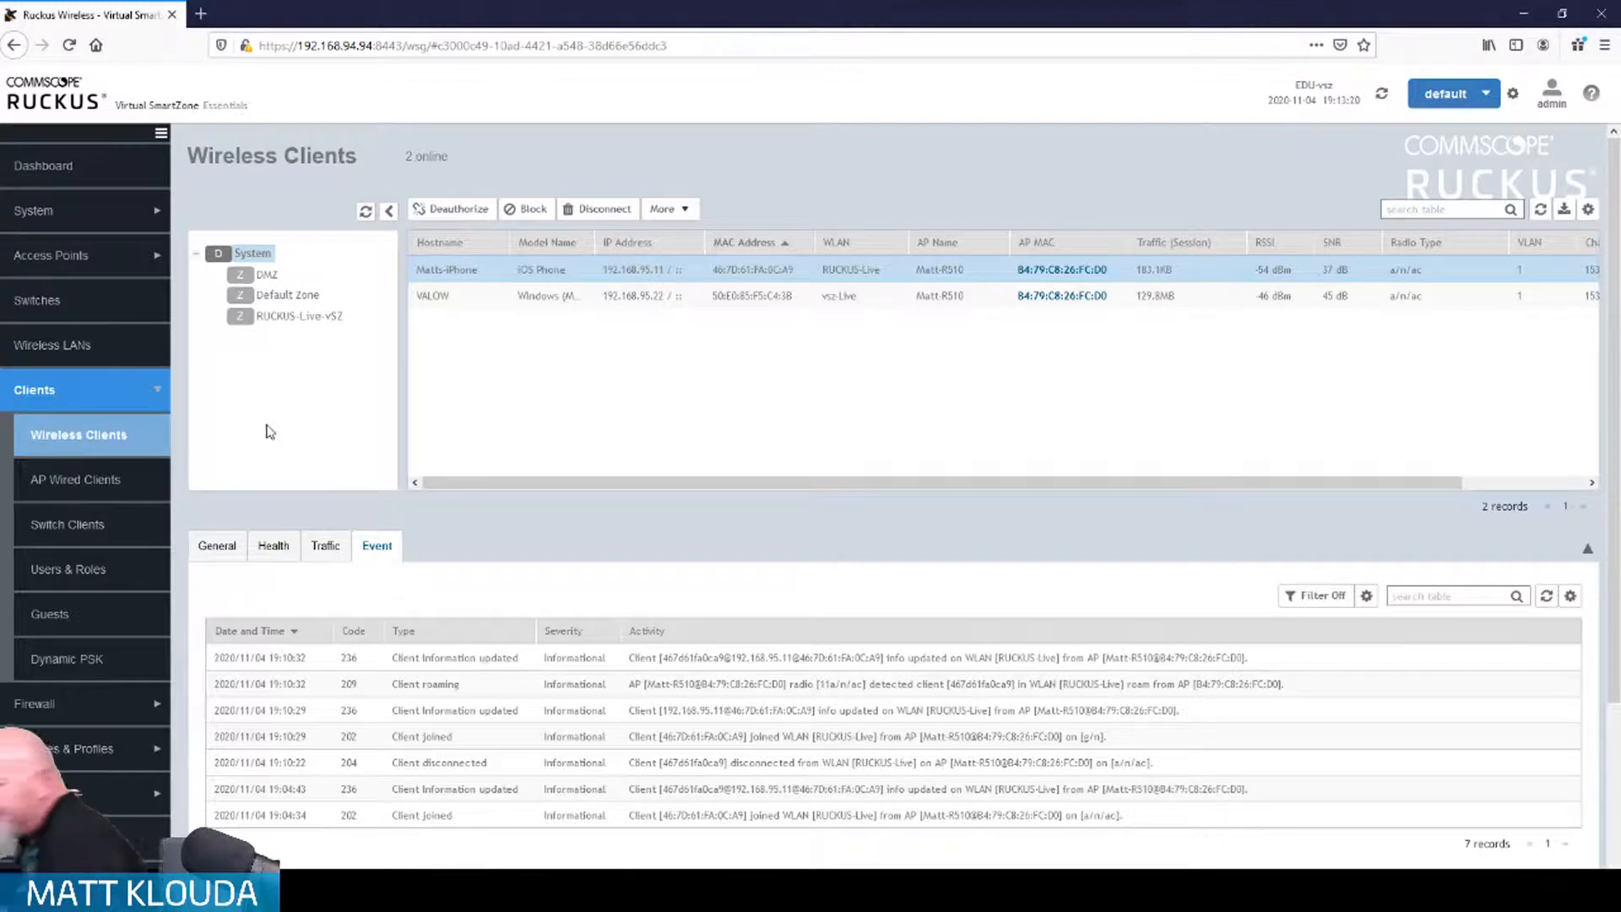
# Step: Show the Access Points list with all nine APs, including the offline one
pyautogui.click(87, 263)
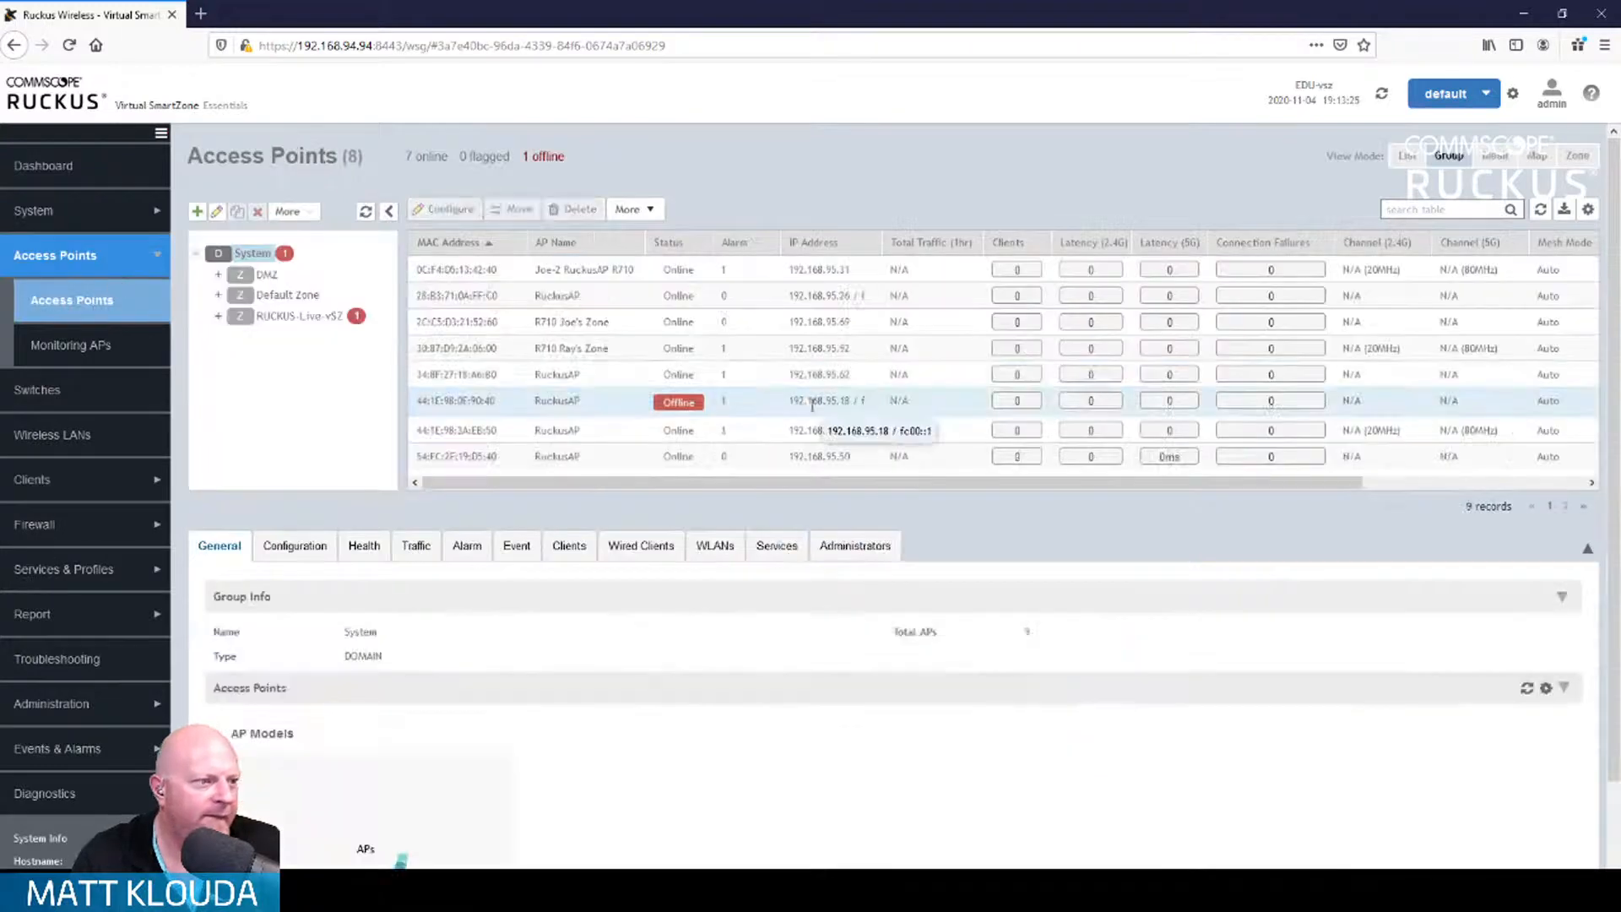
pyautogui.scroll(-2, 800, 423)
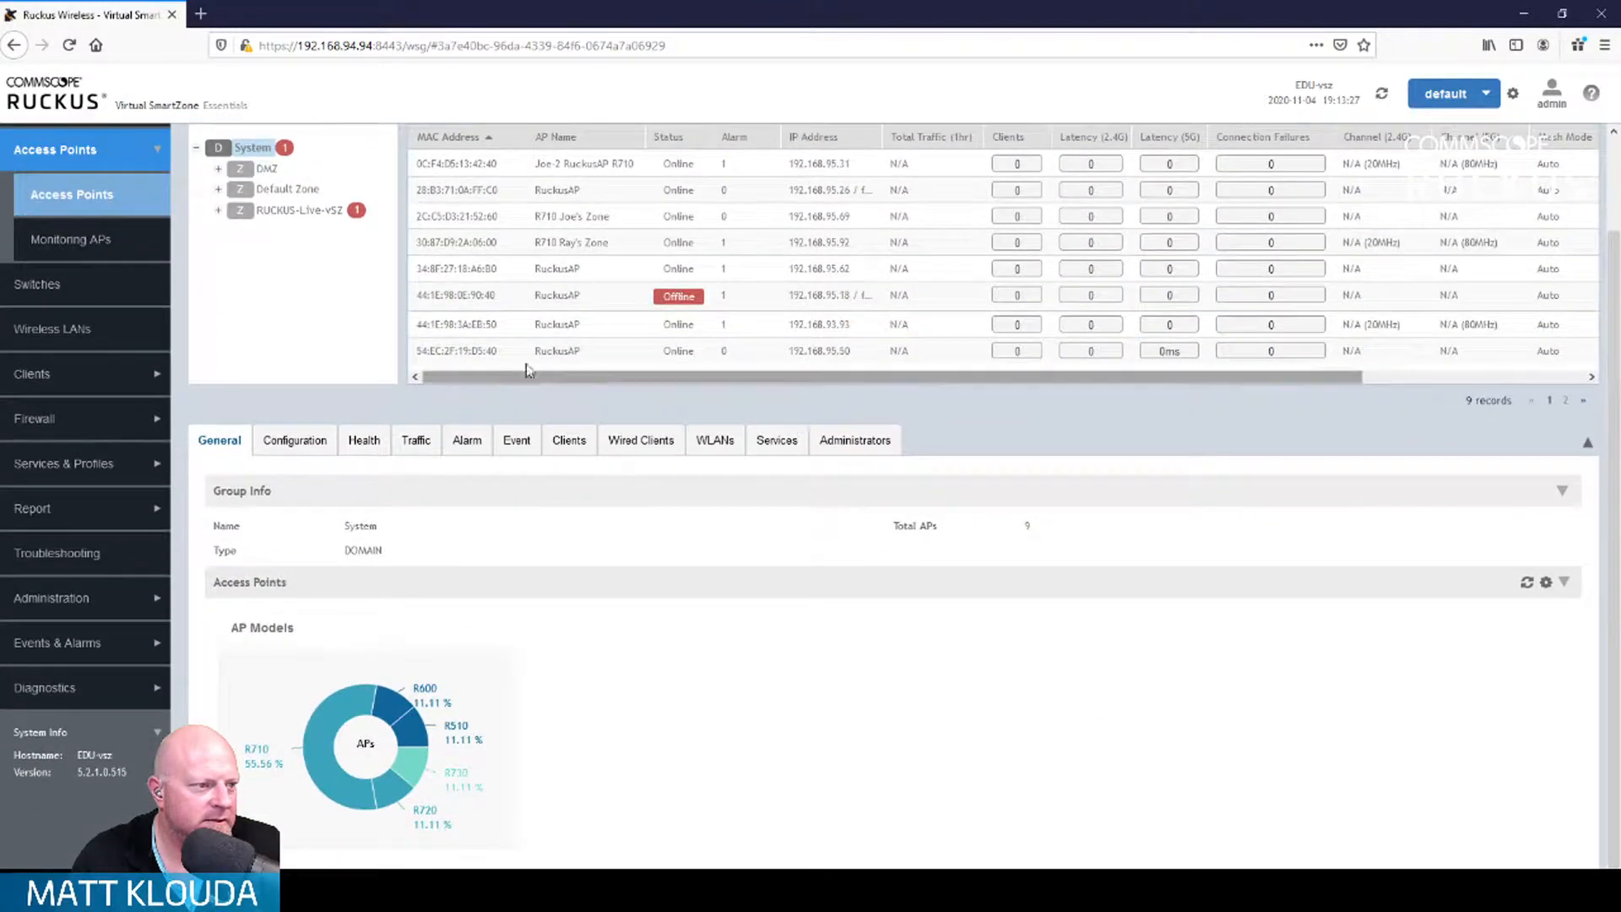
pyautogui.scroll(1, 524, 364)
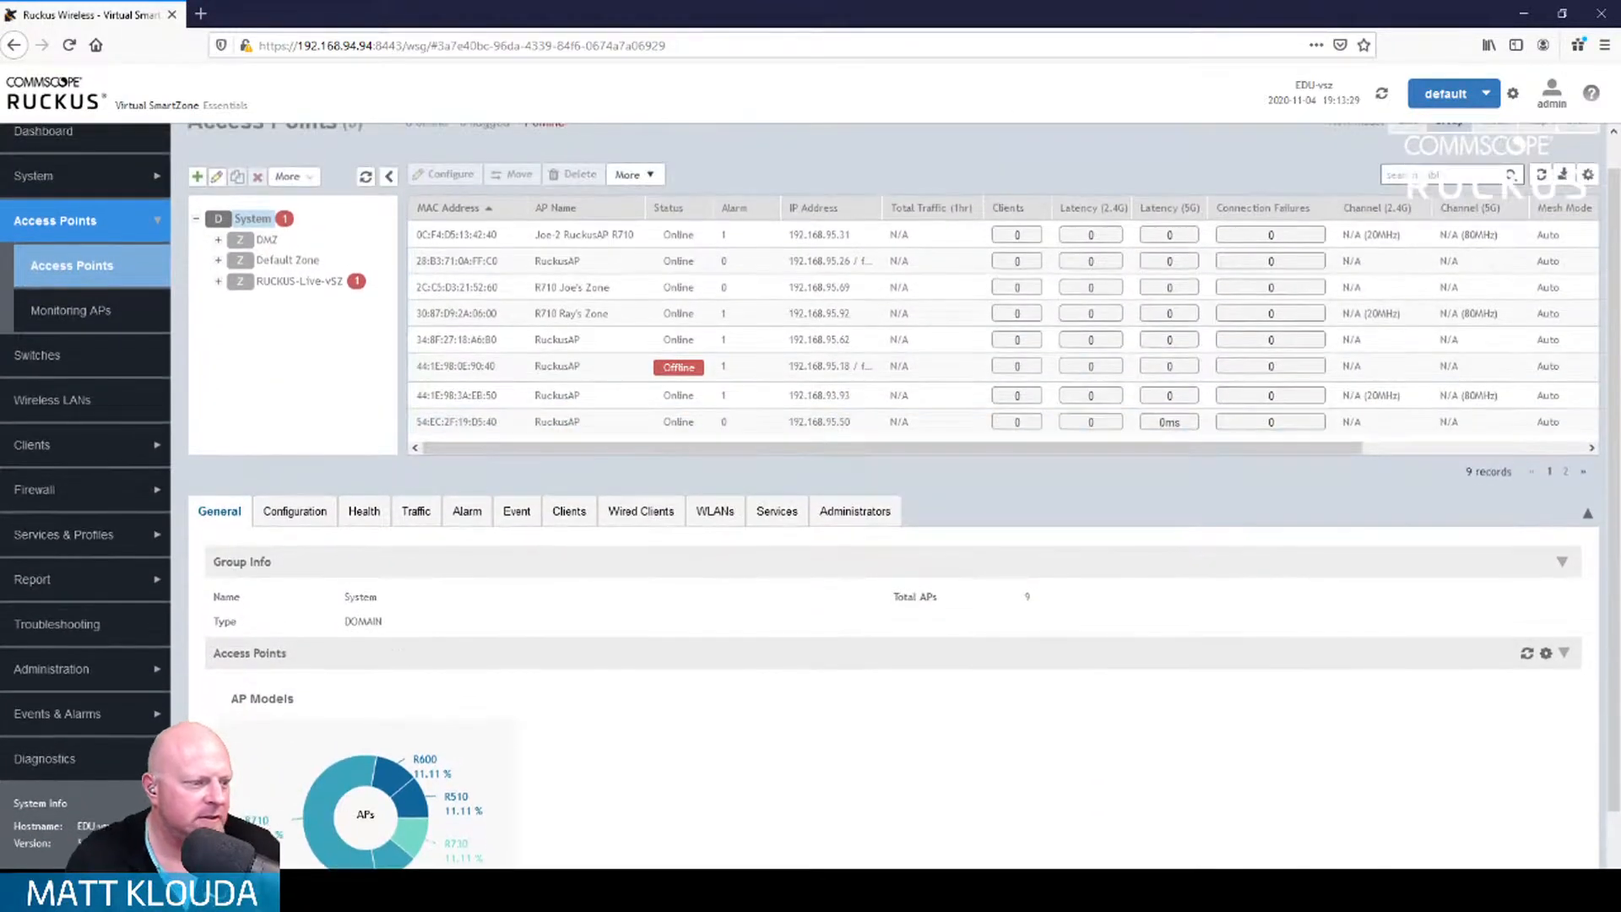
# Step: Rerun the PuTTY LLDP lookup to find the R730 on port 1/1/7 at 192.168.95.26
pyautogui.hotkey('alt', 'Tab')
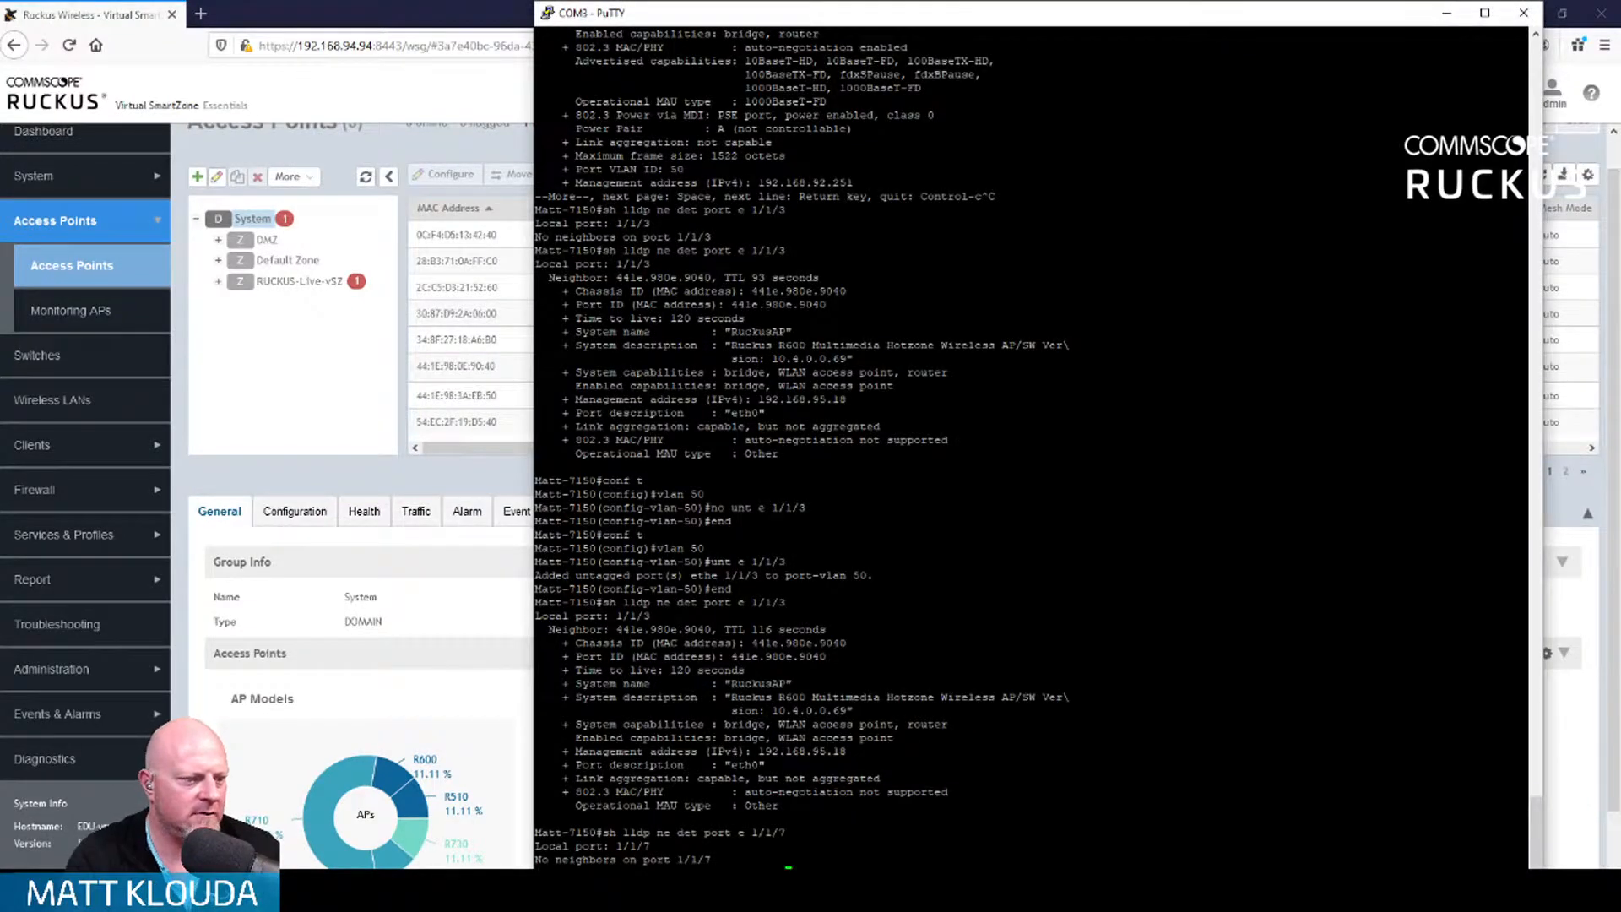
pyautogui.press('Return')
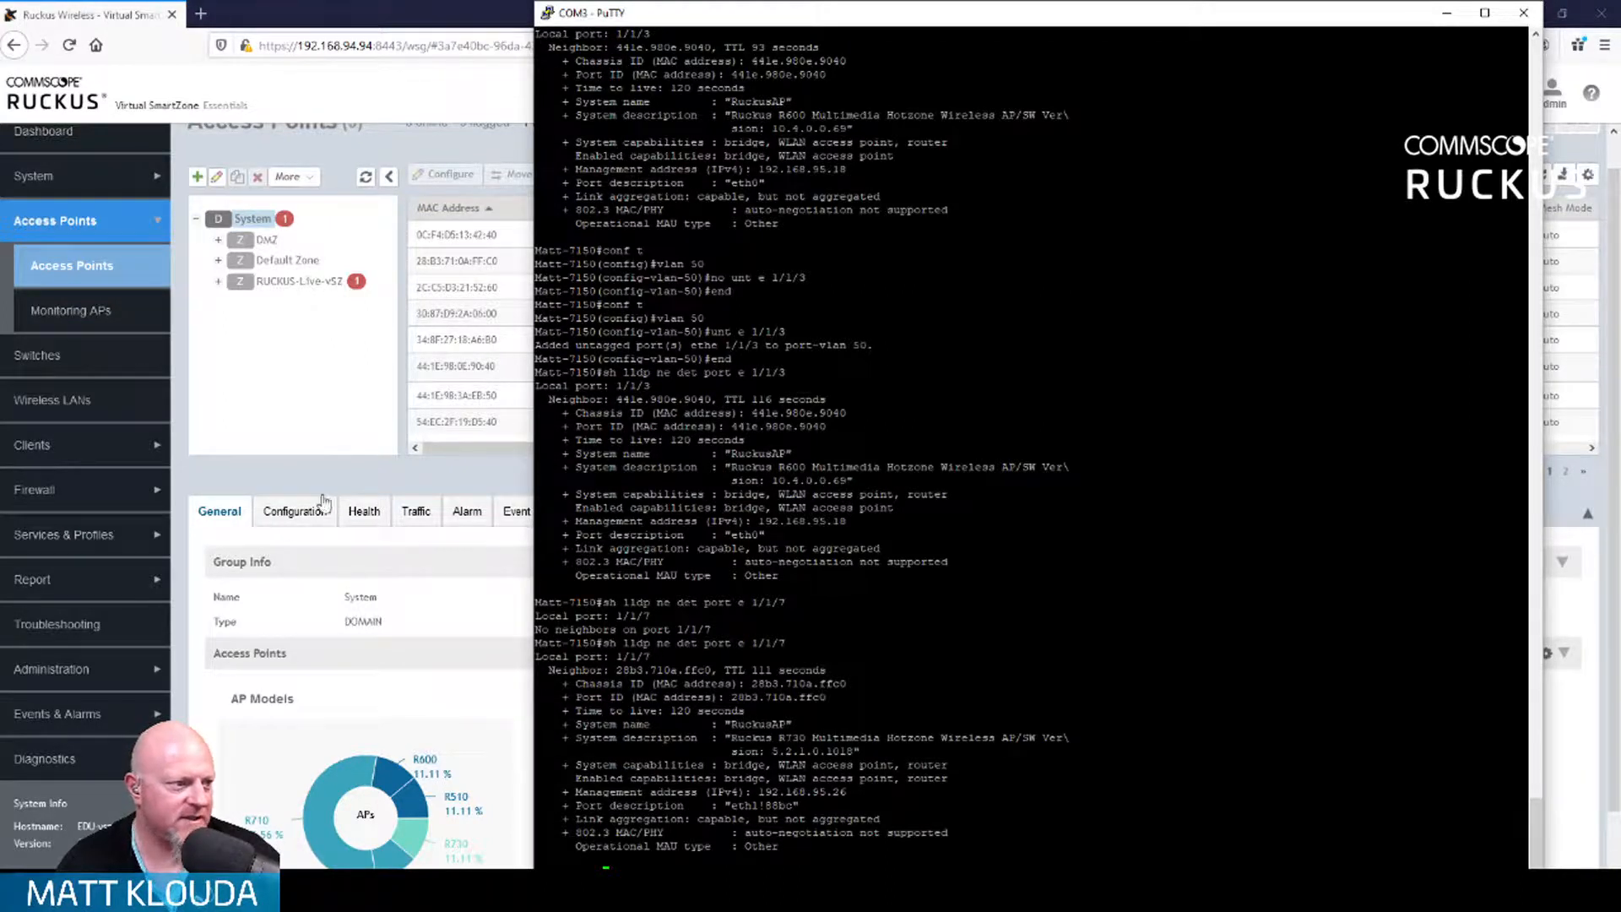
pyautogui.click(474, 474)
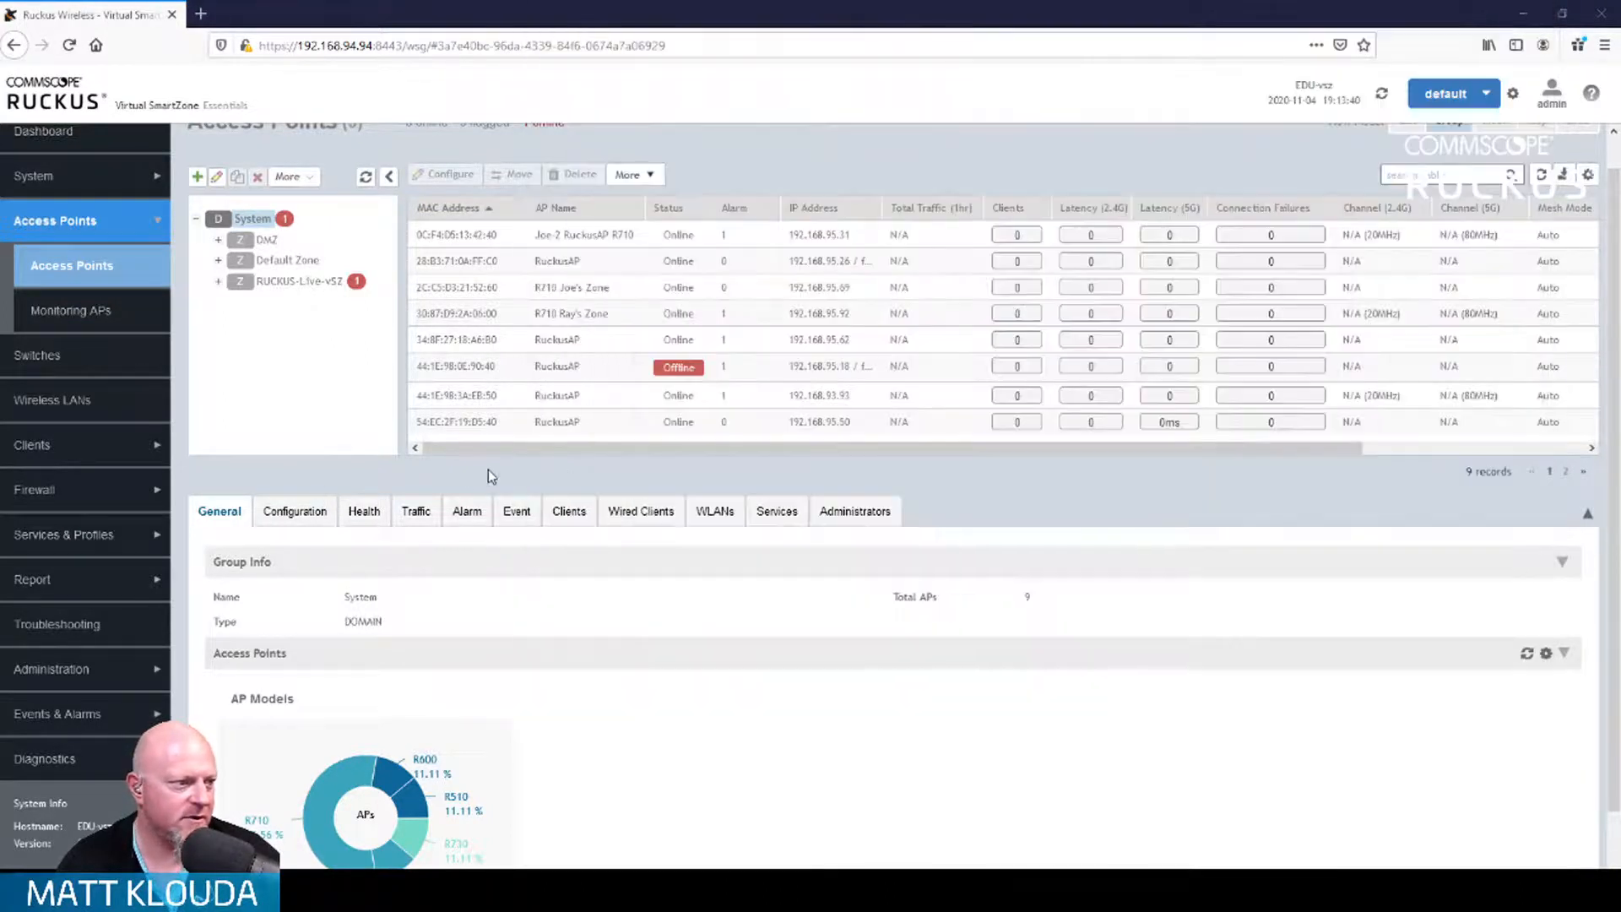
# Step: Approve the new AP 28:B3:71:0A:FF:C0 through More > Approve
pyautogui.click(499, 269)
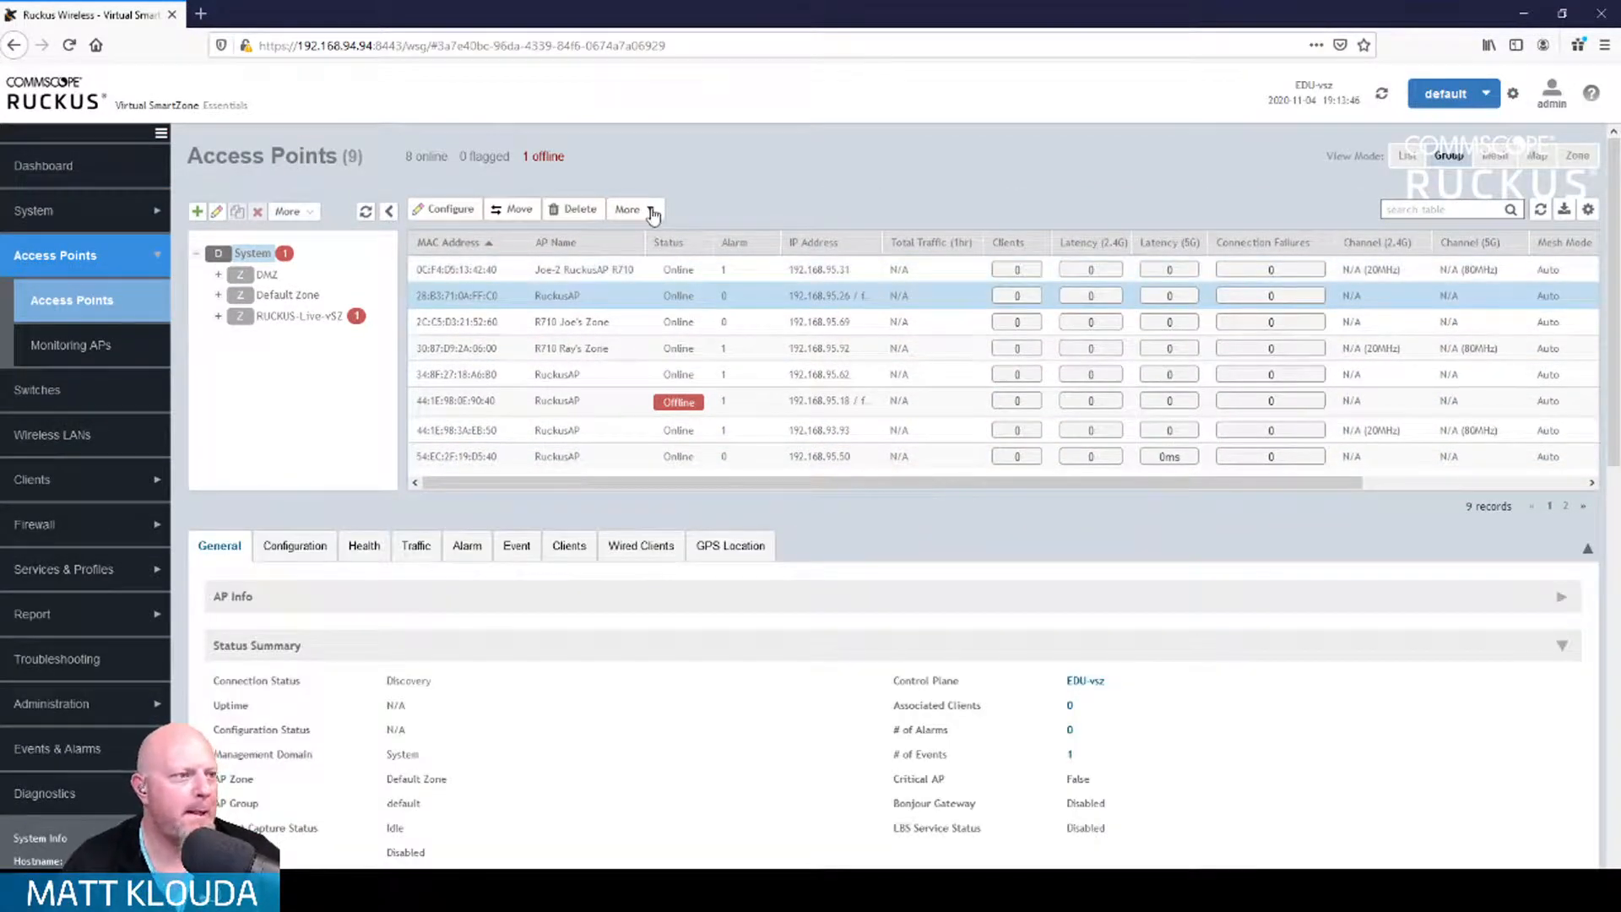
pyautogui.click(654, 216)
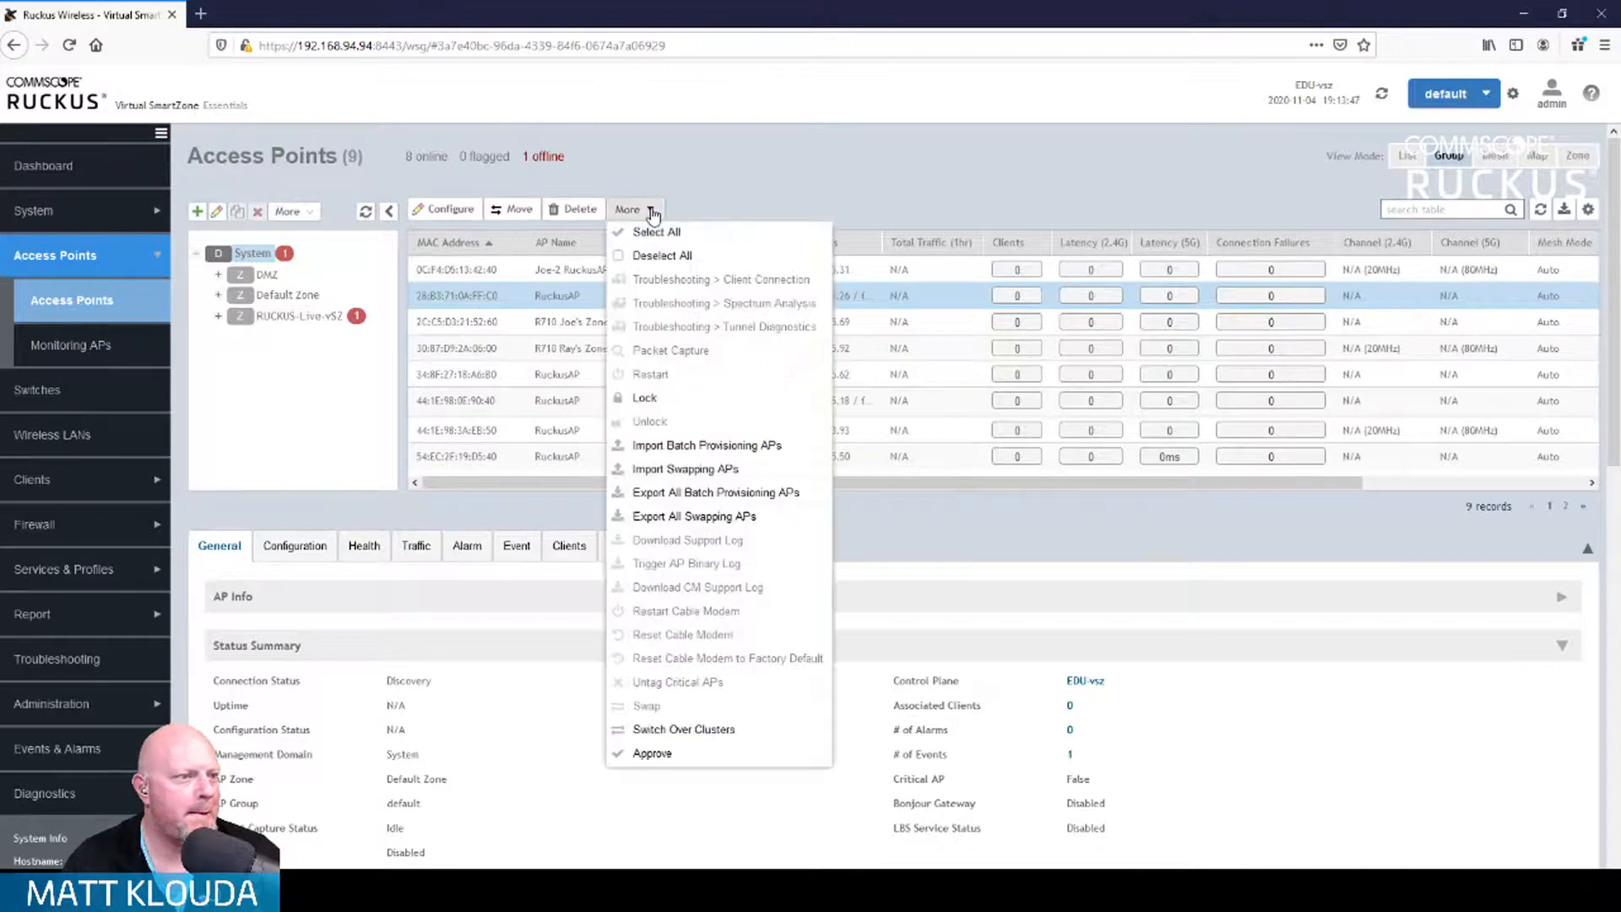
pyautogui.click(663, 756)
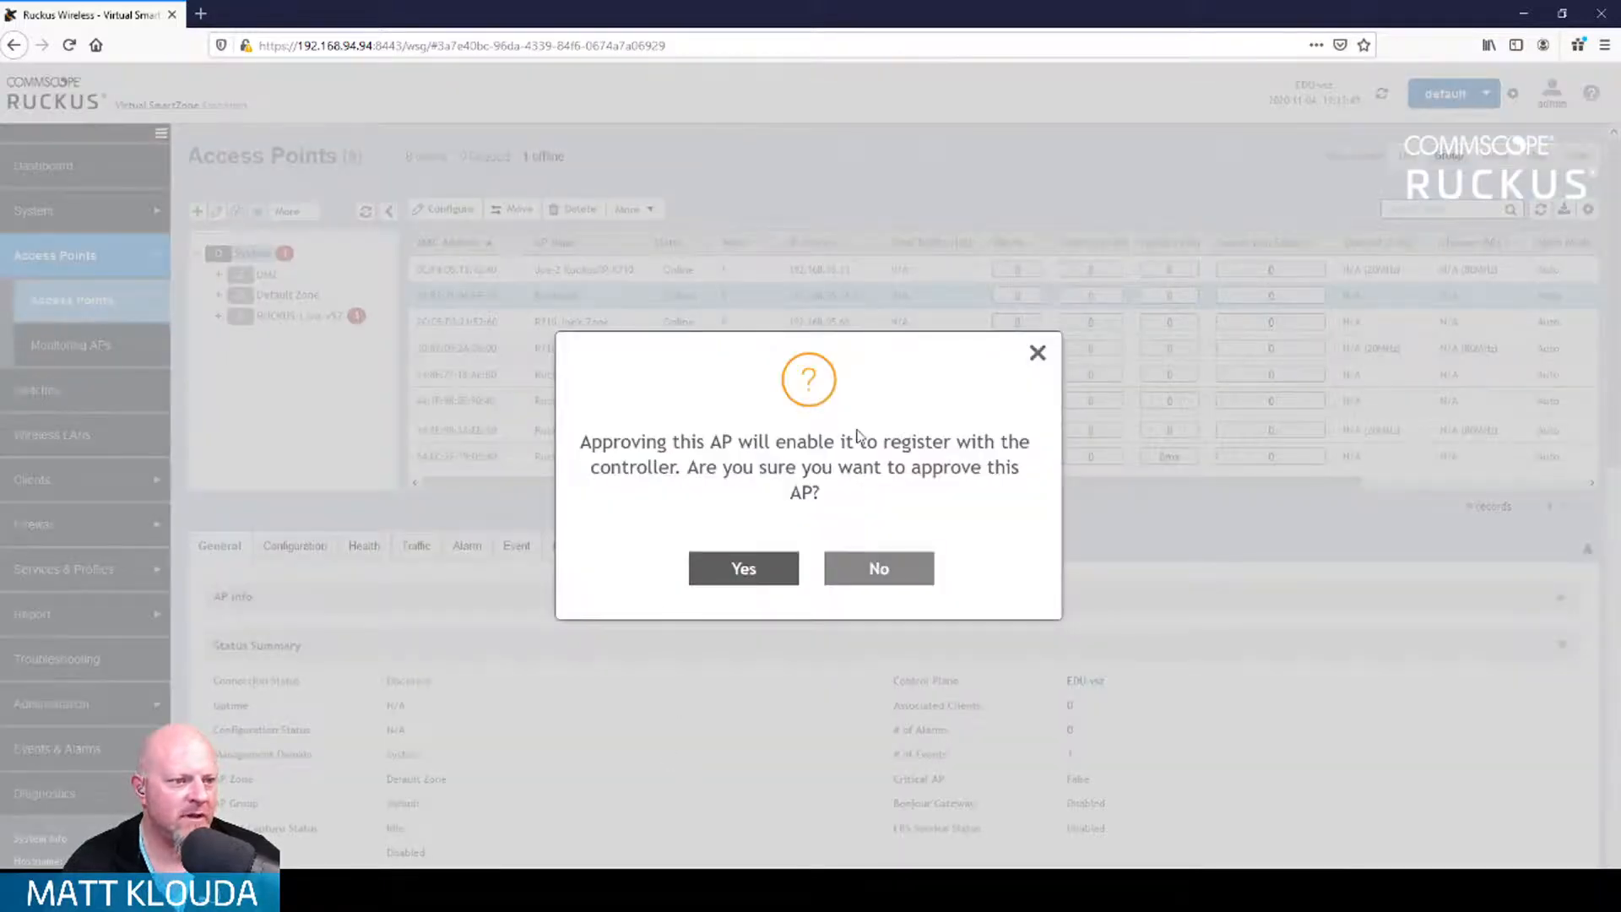
pyautogui.click(738, 571)
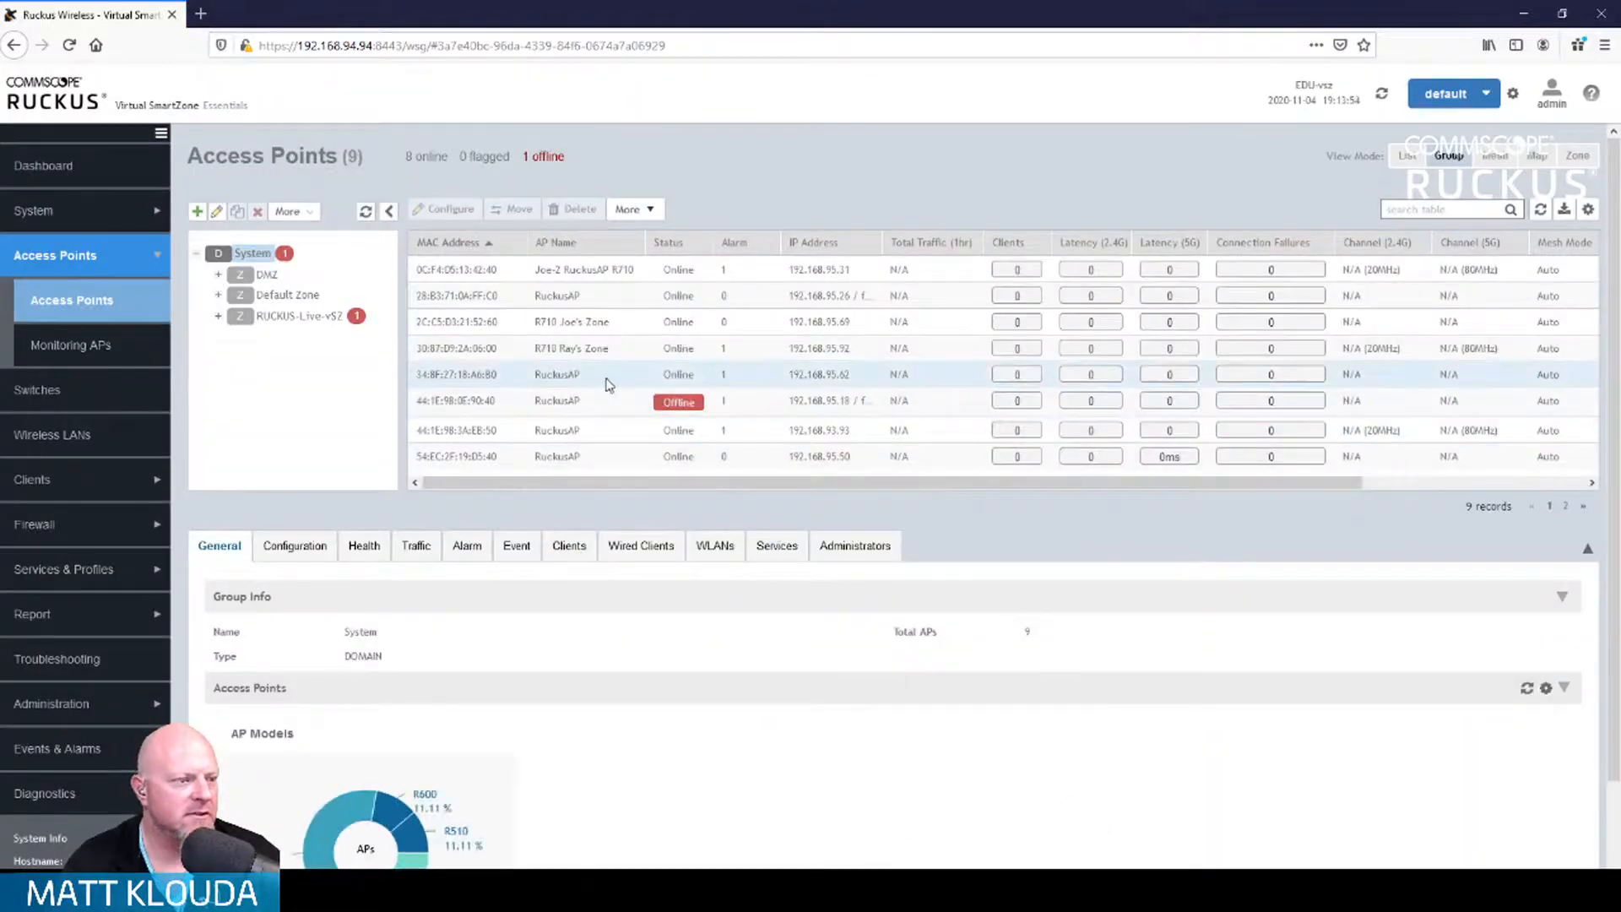
# Step: Delete the offline AP 44:1E:98:0E:90:40, leaving eight APs online
pyautogui.click(613, 405)
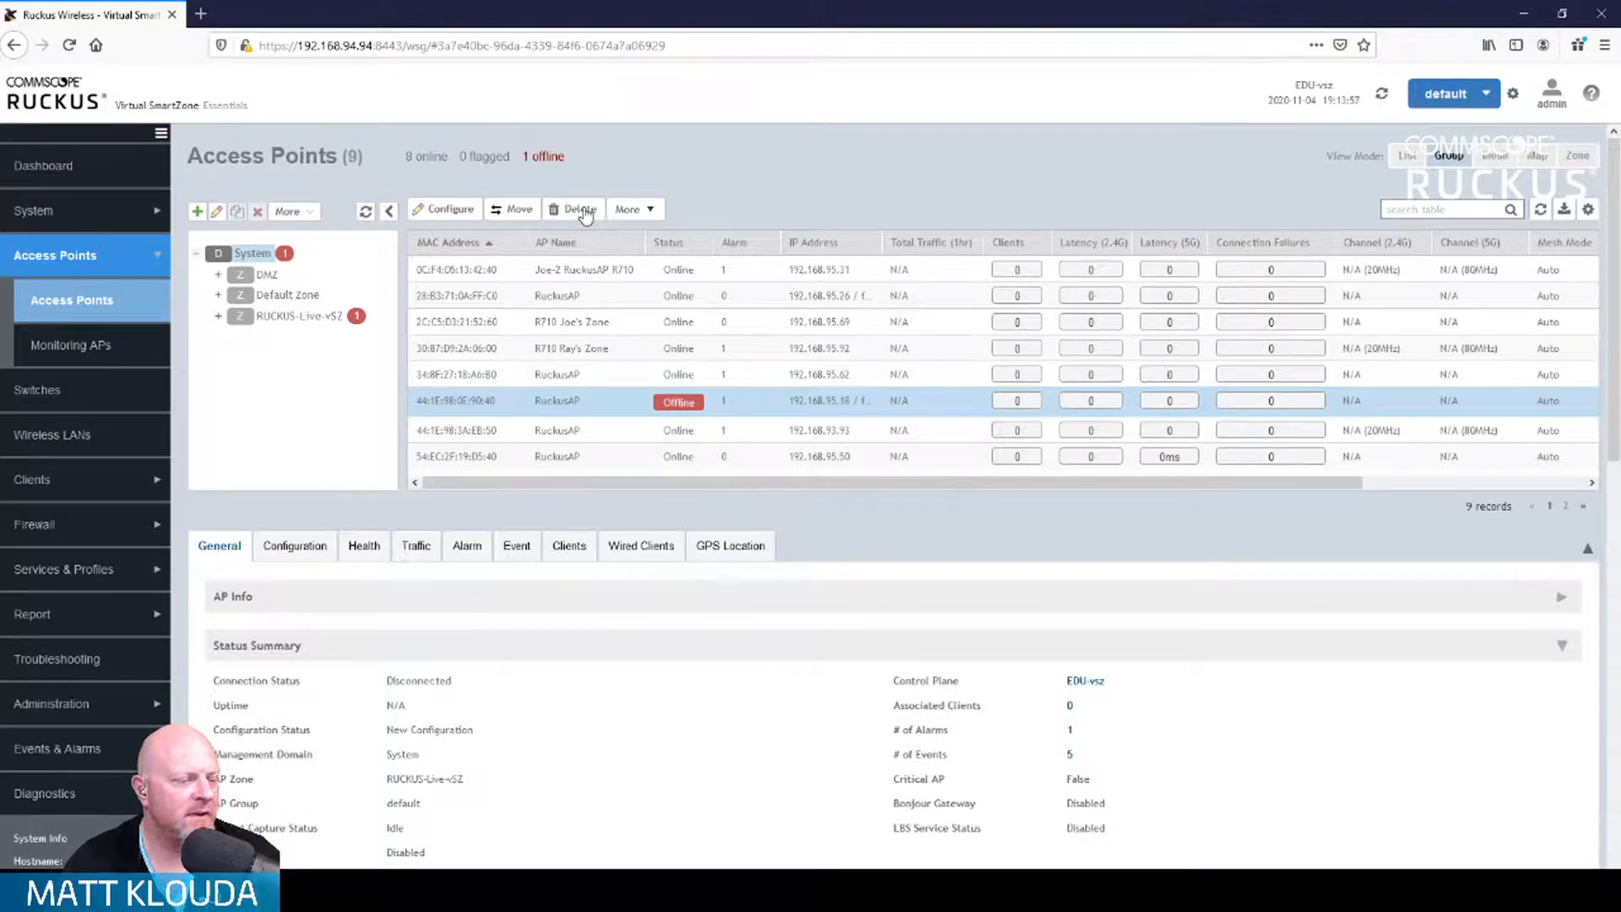
pyautogui.click(584, 213)
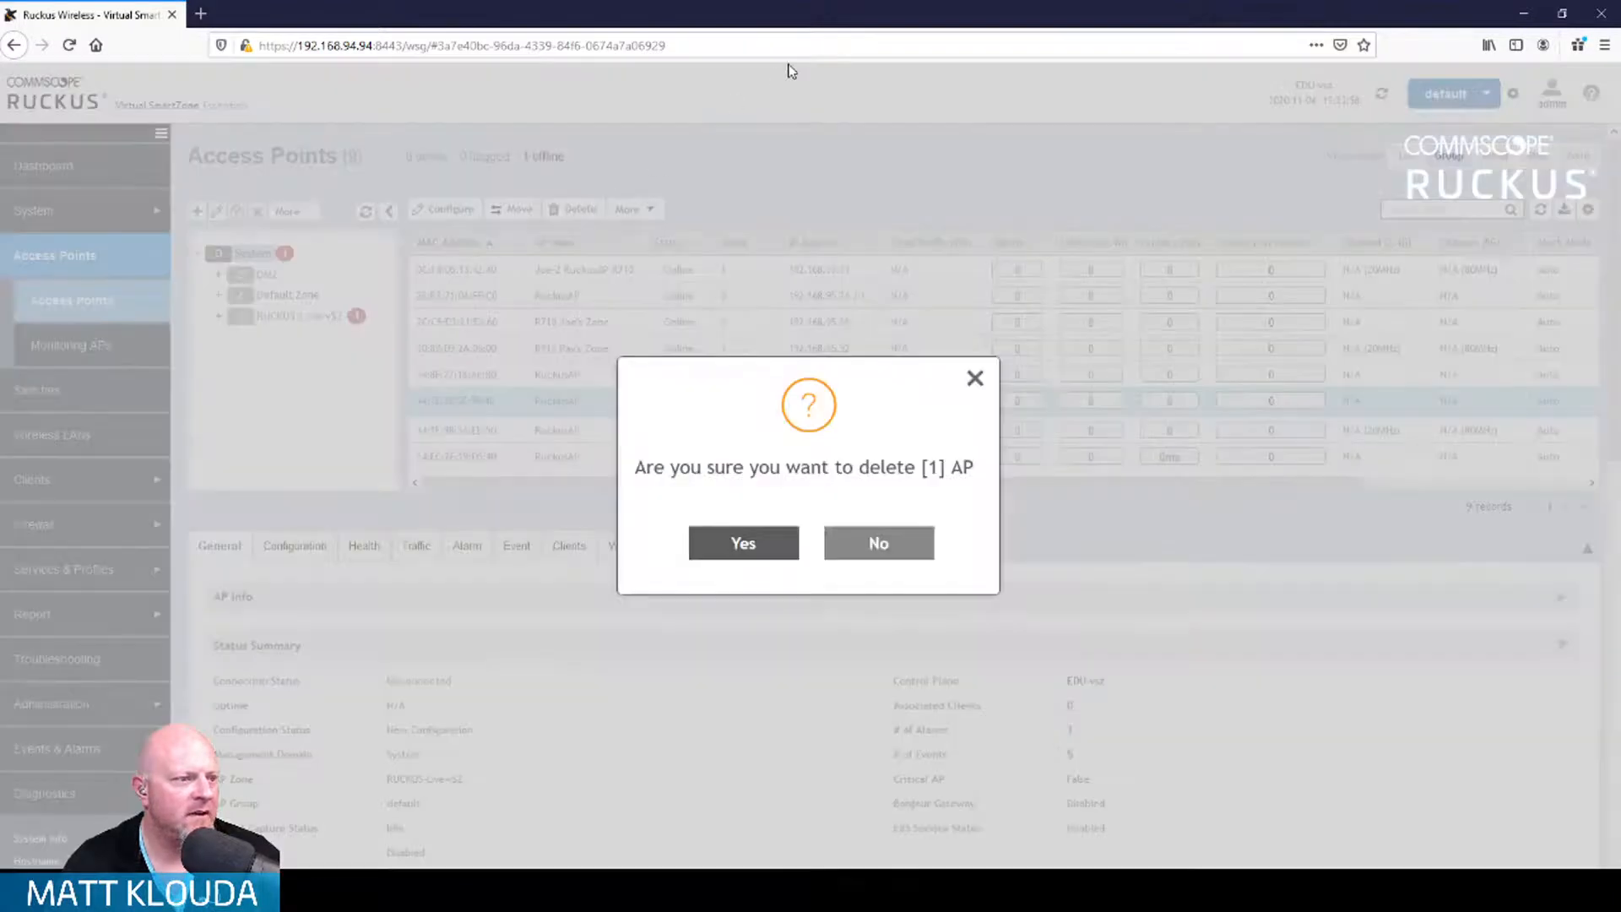
pyautogui.click(738, 543)
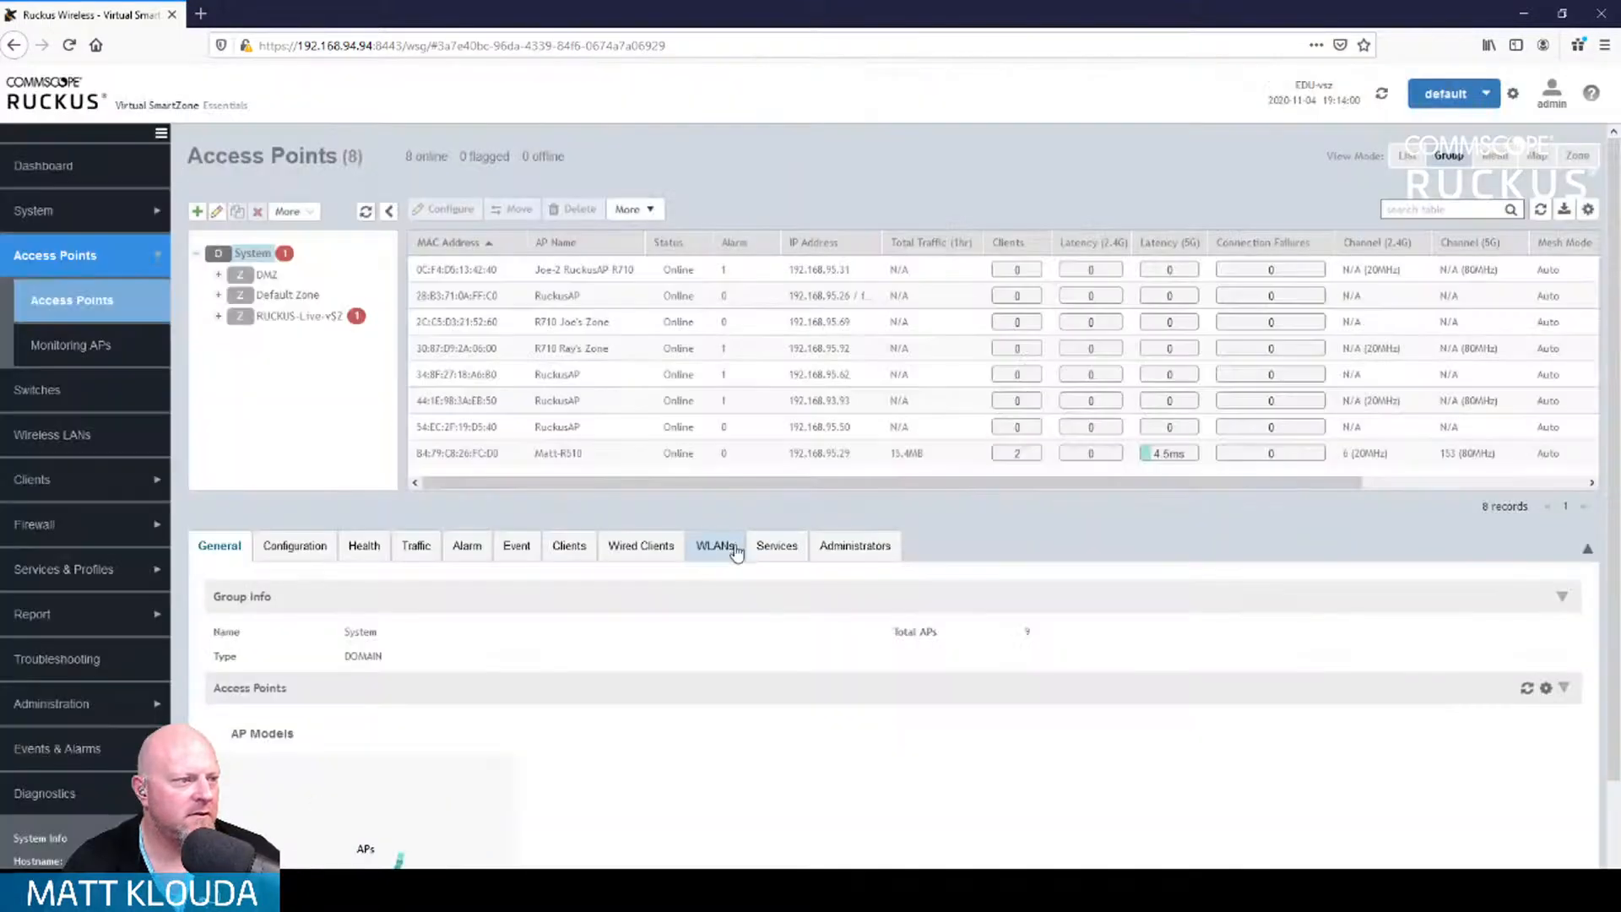
# Step: View AP 28:B3:71:0A:FF:C0's configuration: name RuckusAP, country code US, no description
pyautogui.click(517, 303)
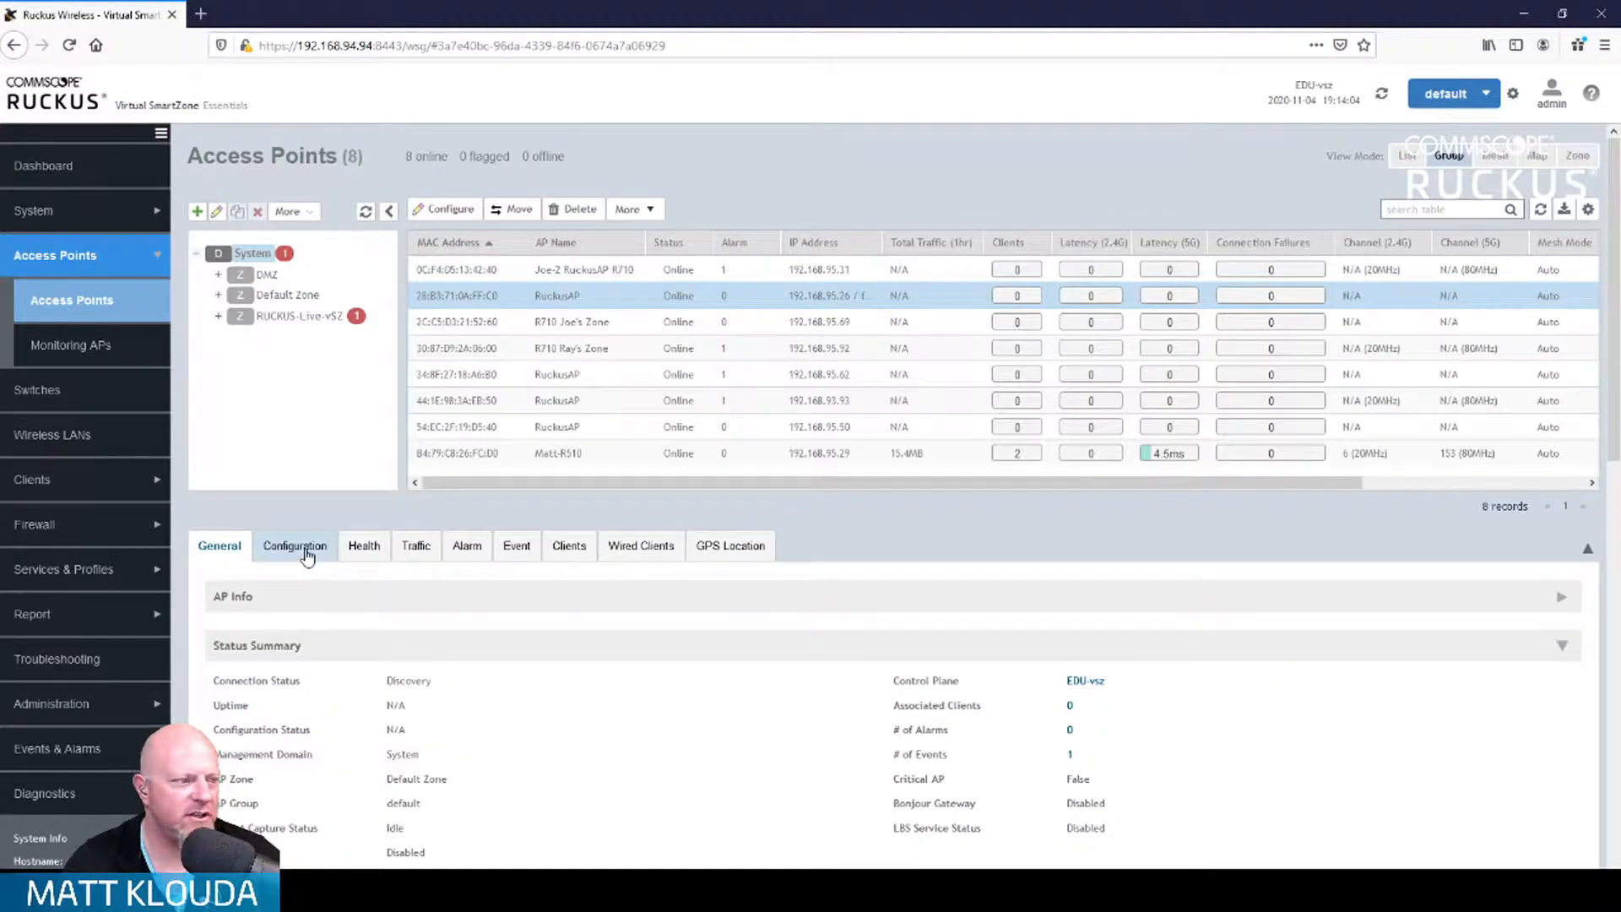
pyautogui.click(309, 550)
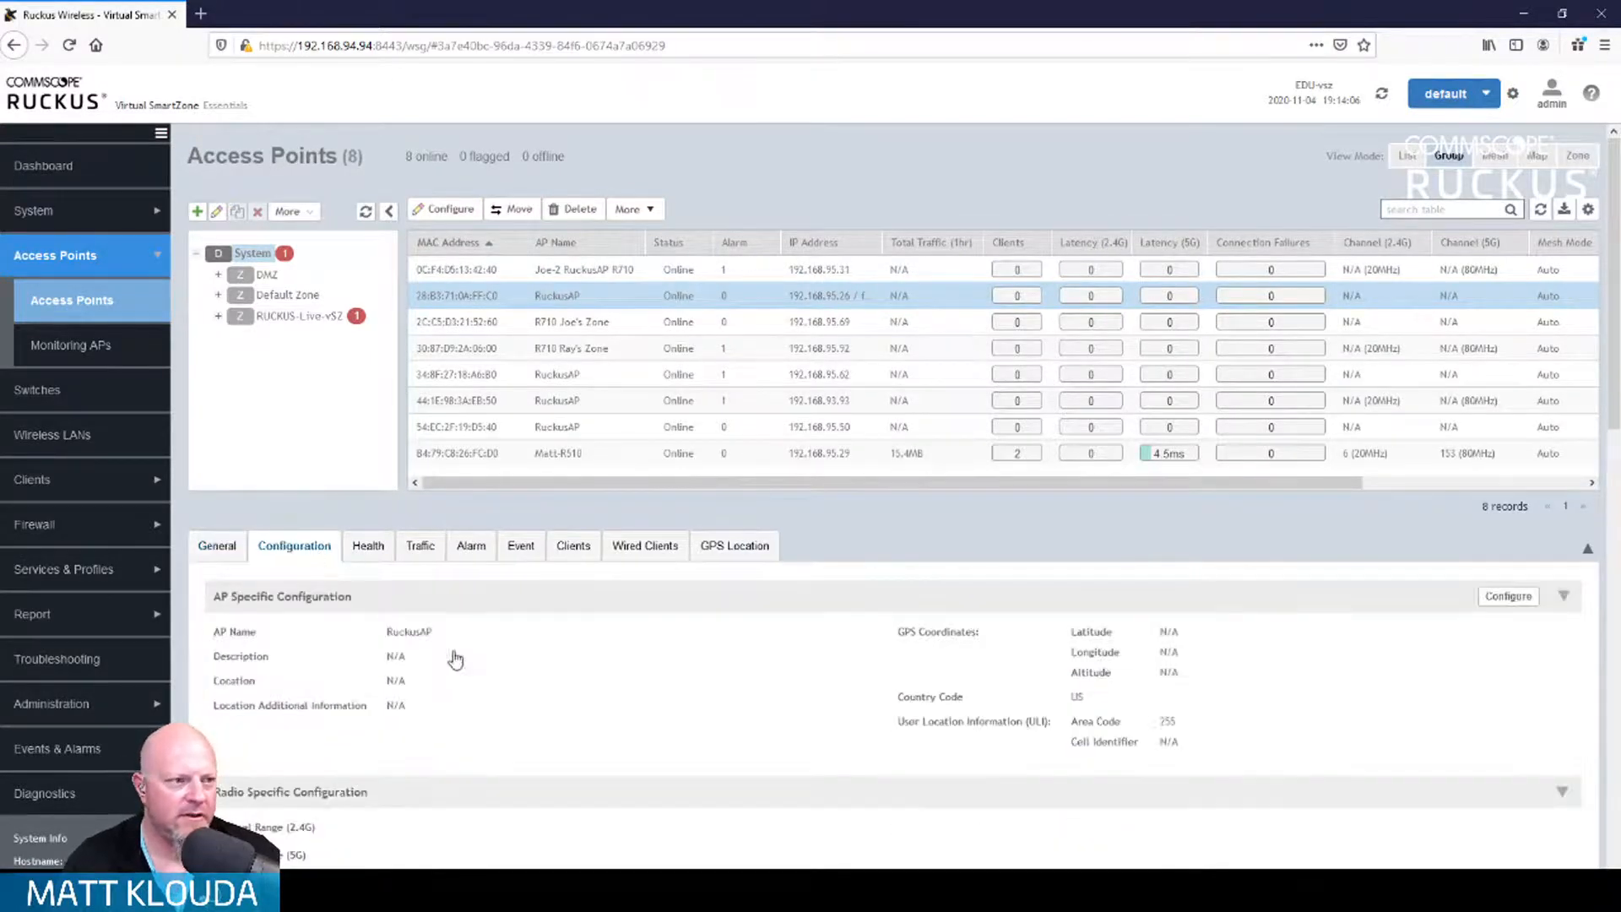
pyautogui.hotkey('alt', 'Tab')
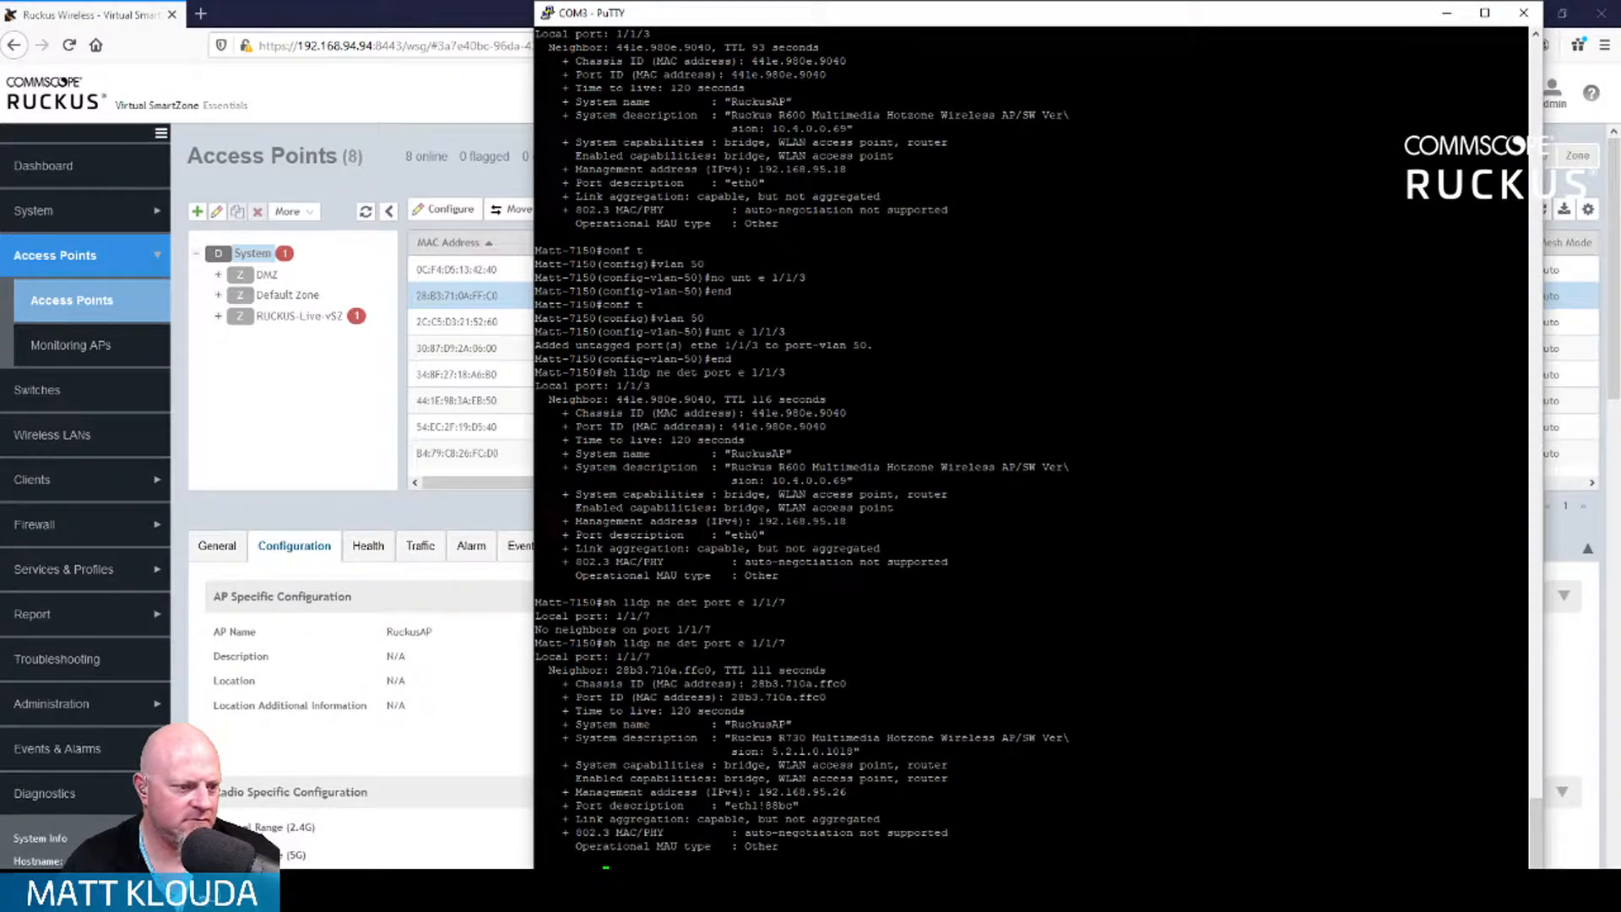
pyautogui.hotkey('alt', 'Tab')
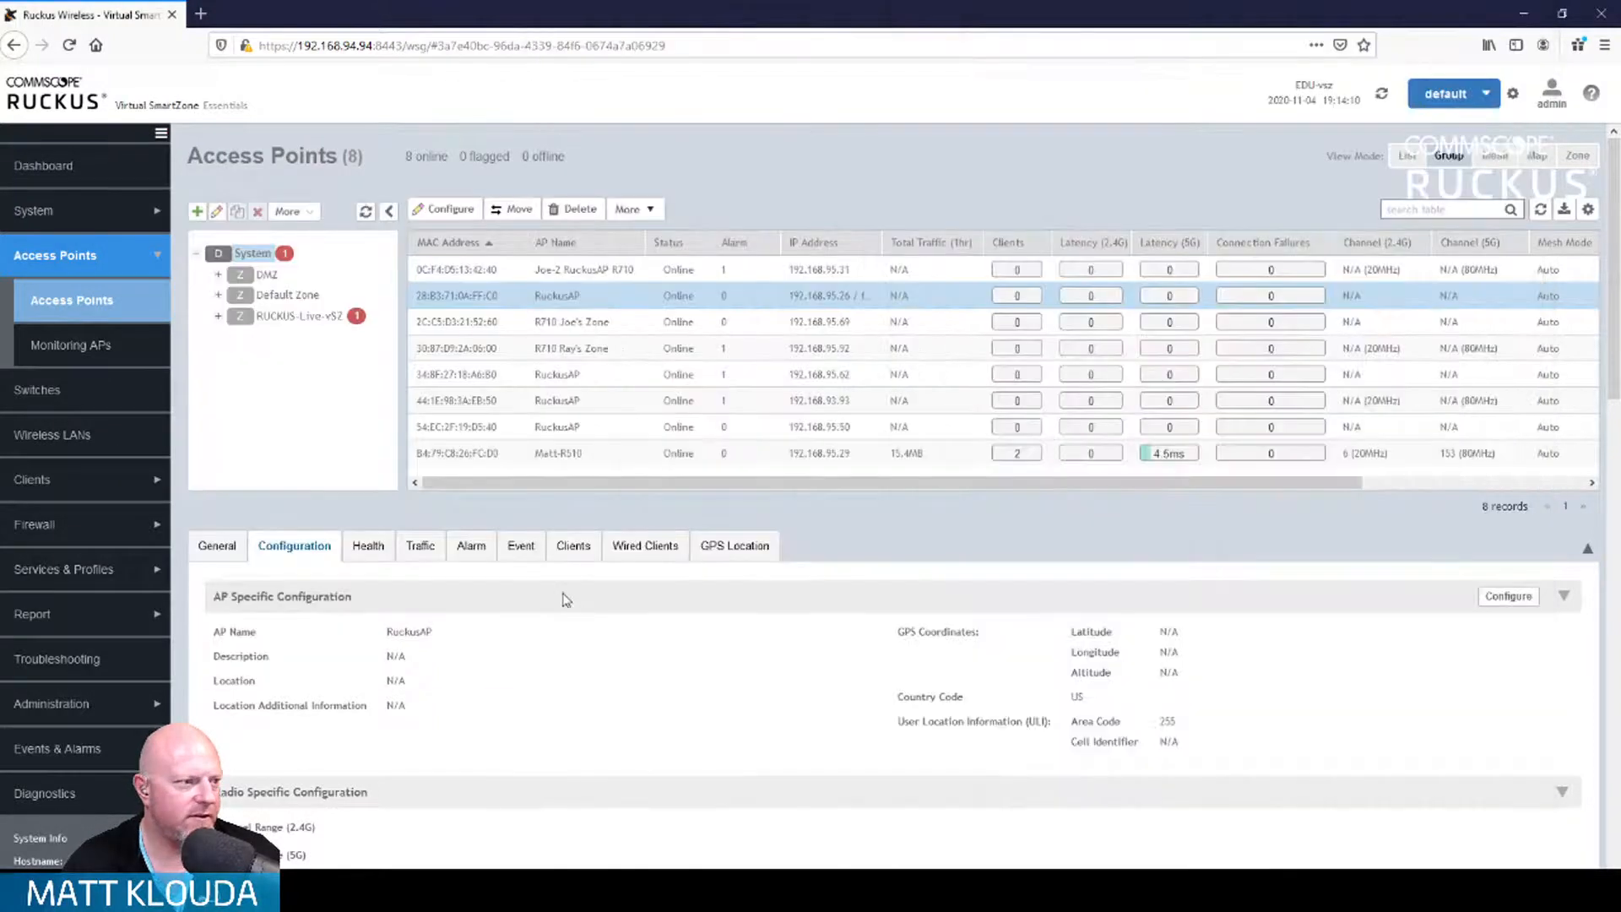
# Step: Change the AP name of 28:B3:71:0A:FF:C0 from RuckusAP to Matt-R730
pyautogui.click(1495, 598)
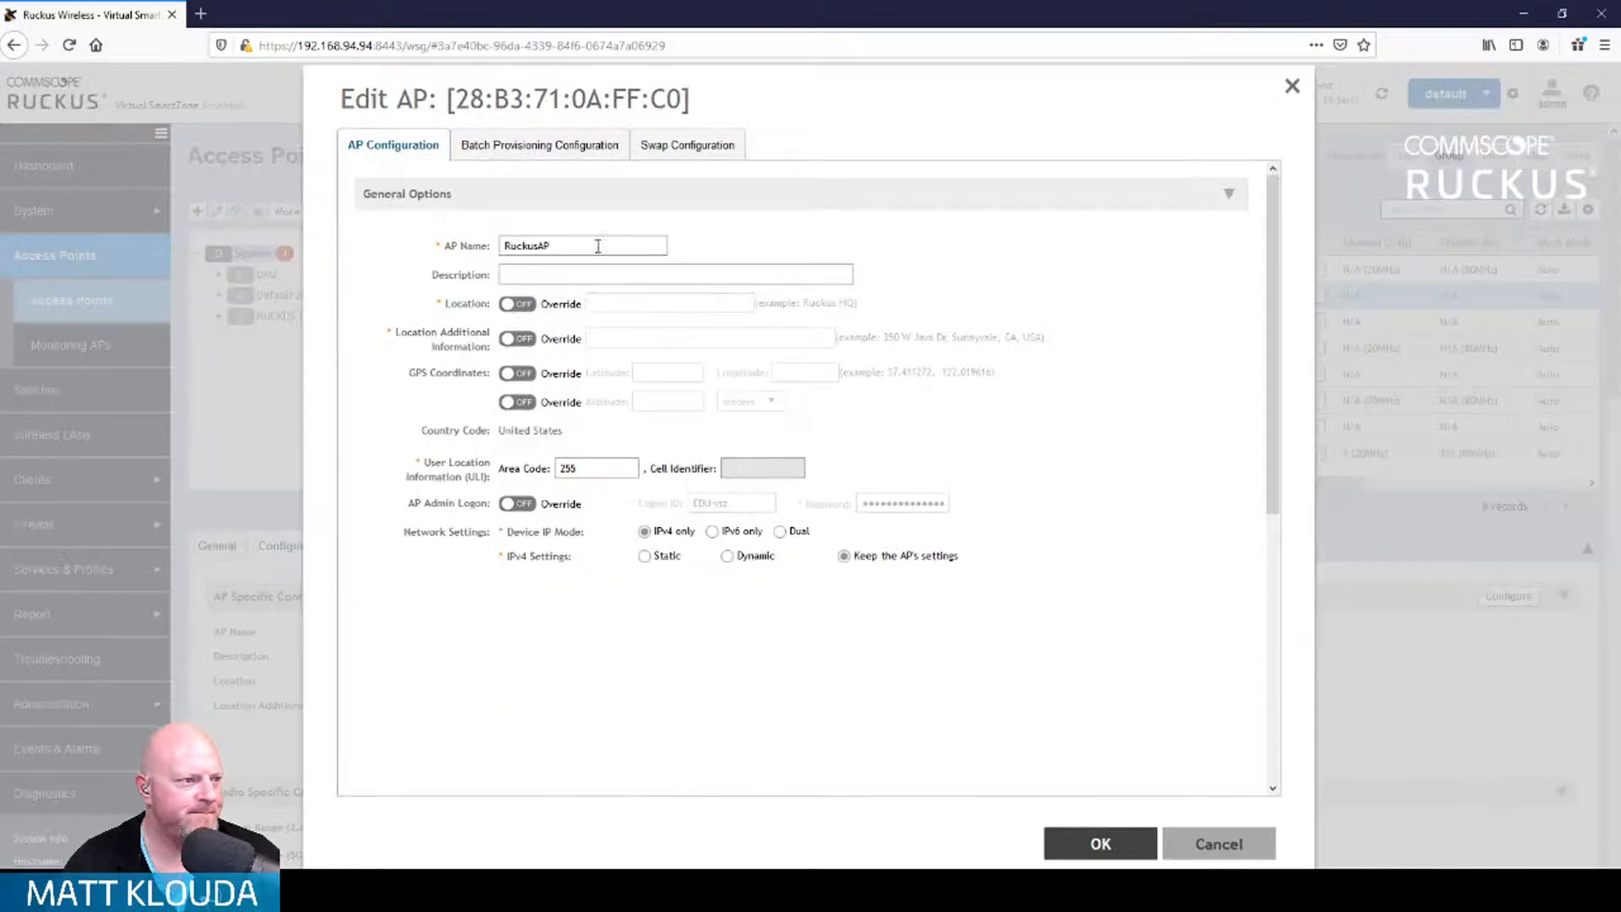
pyautogui.doubleClick(598, 246)
pyautogui.write('Ma')
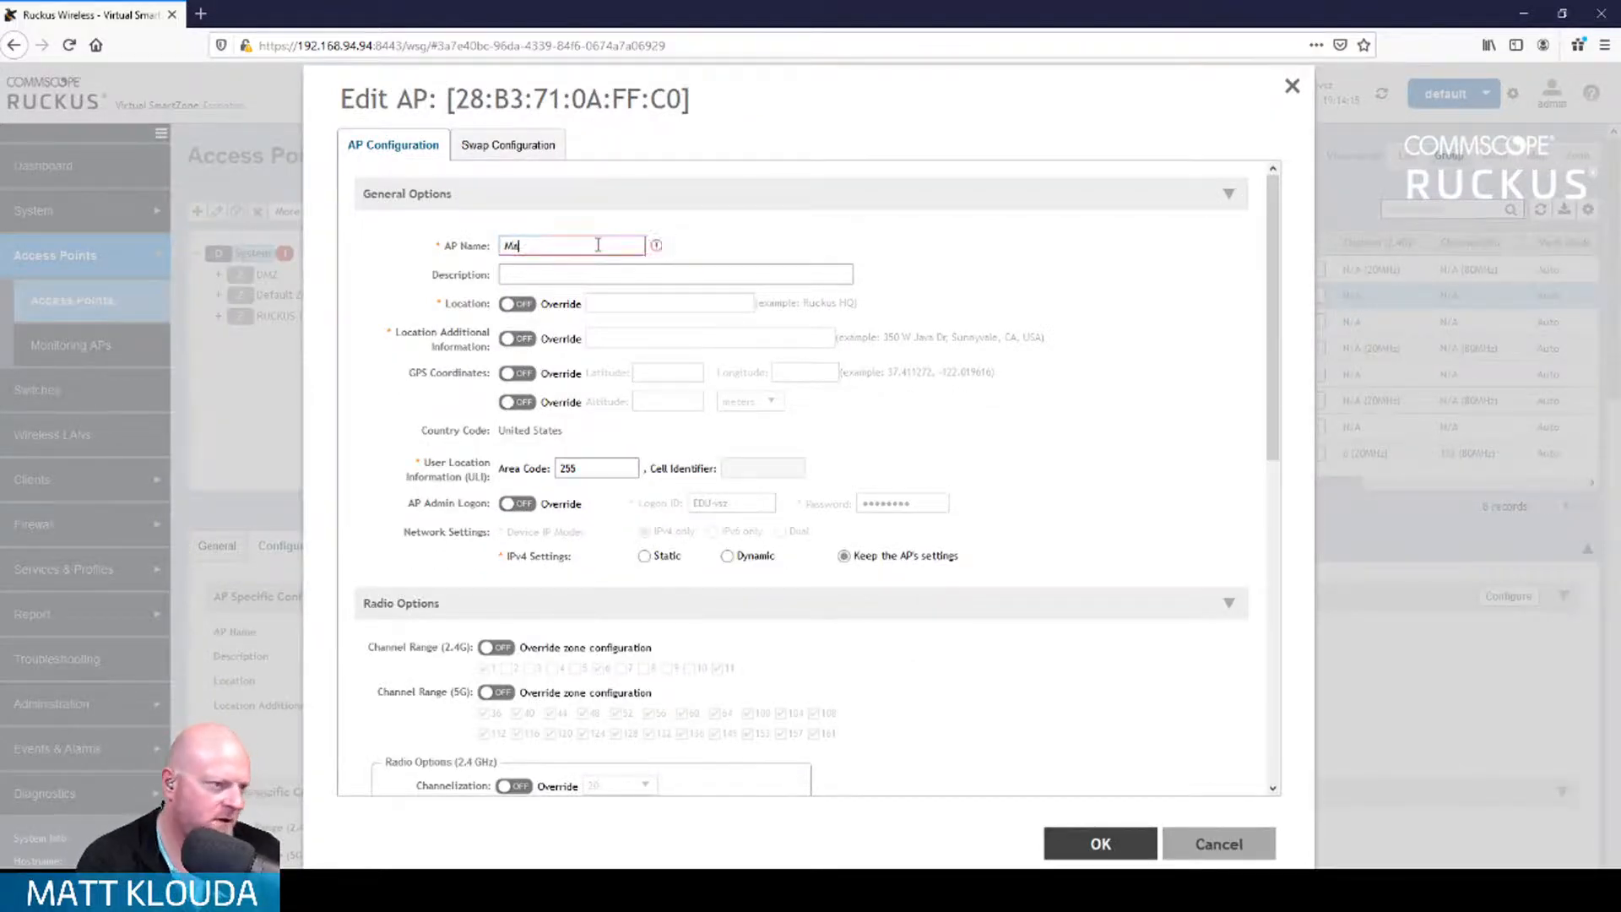
pyautogui.write('tt-R730')
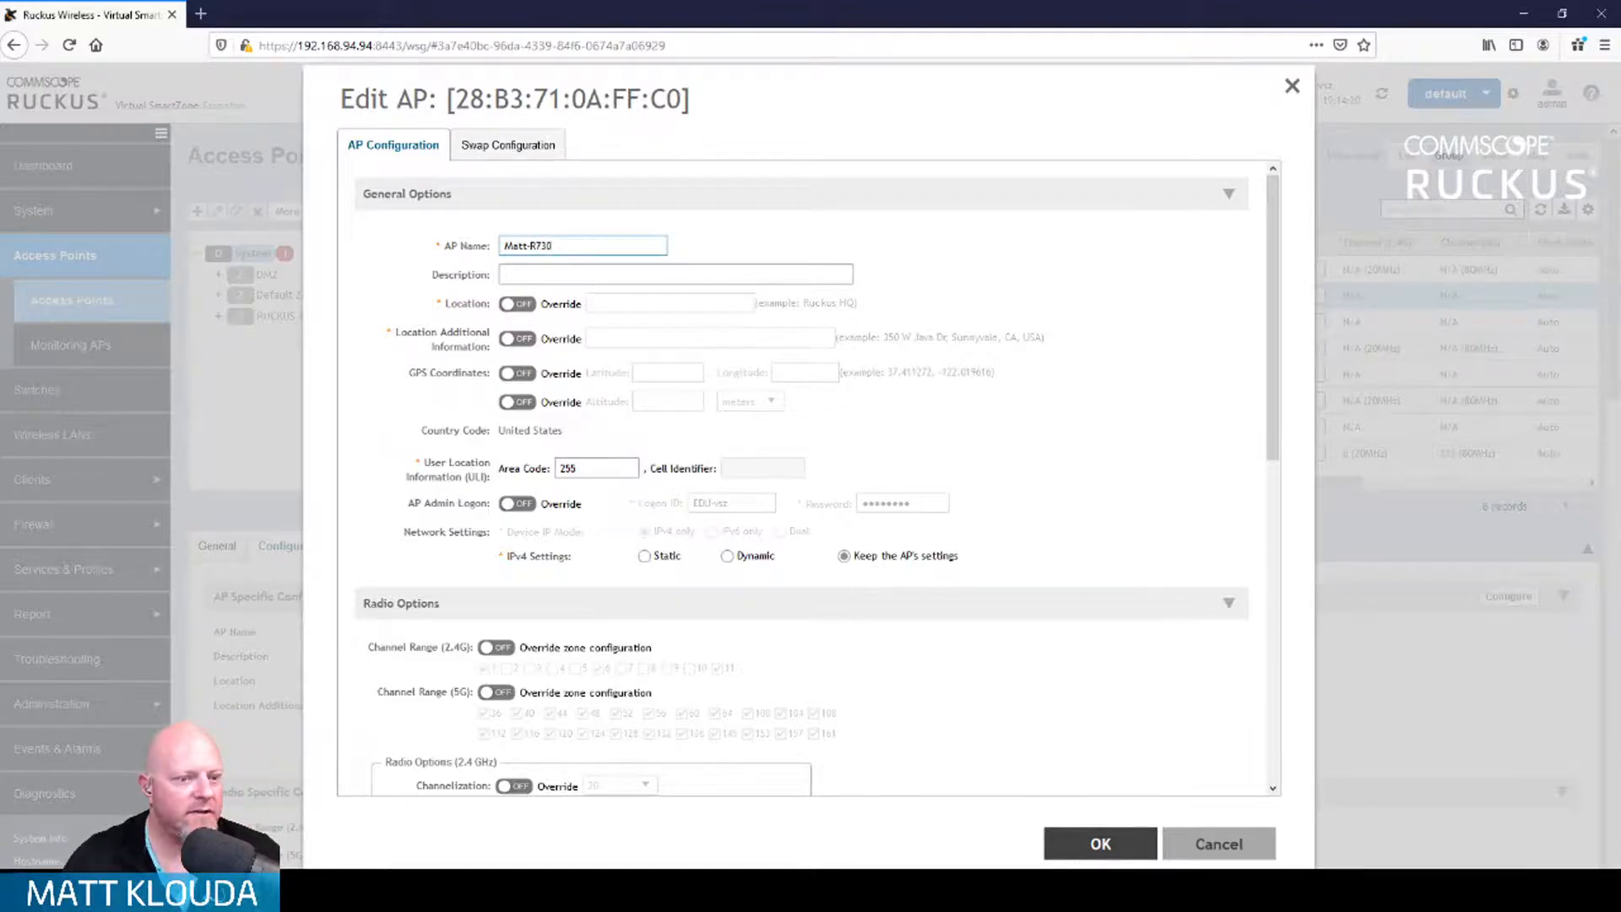
pyautogui.click(1087, 845)
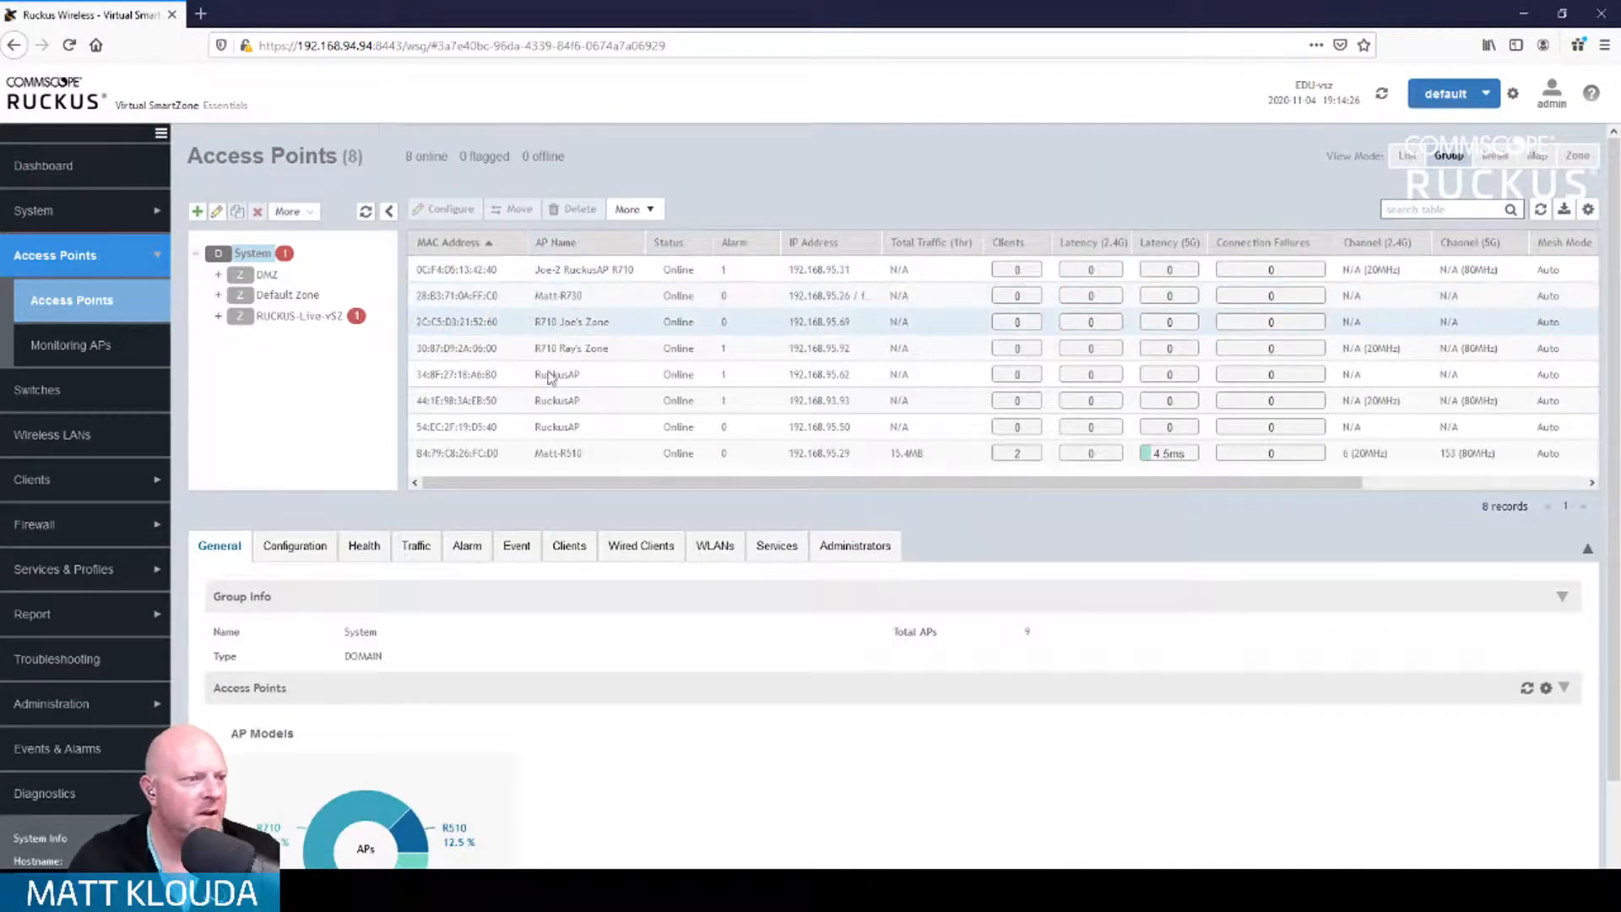
# Step: Move the R730 AP into the RUCKUS-Live-vSZ zone and list that zone's two APs
pyautogui.click(564, 294)
pyautogui.click(651, 213)
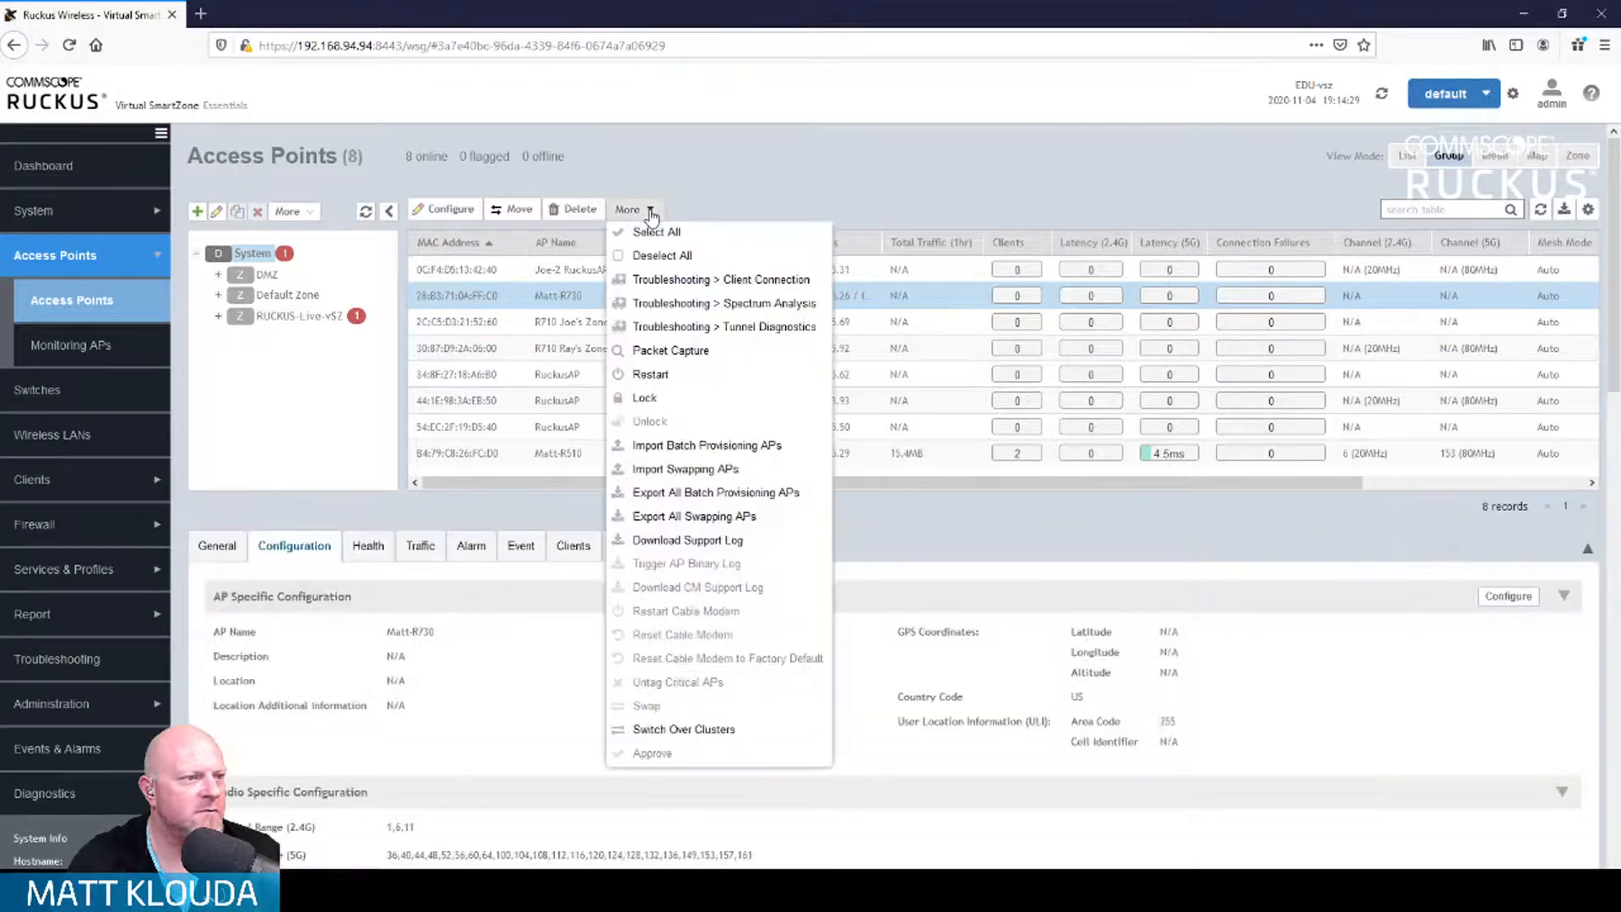
pyautogui.click(514, 209)
pyautogui.click(785, 431)
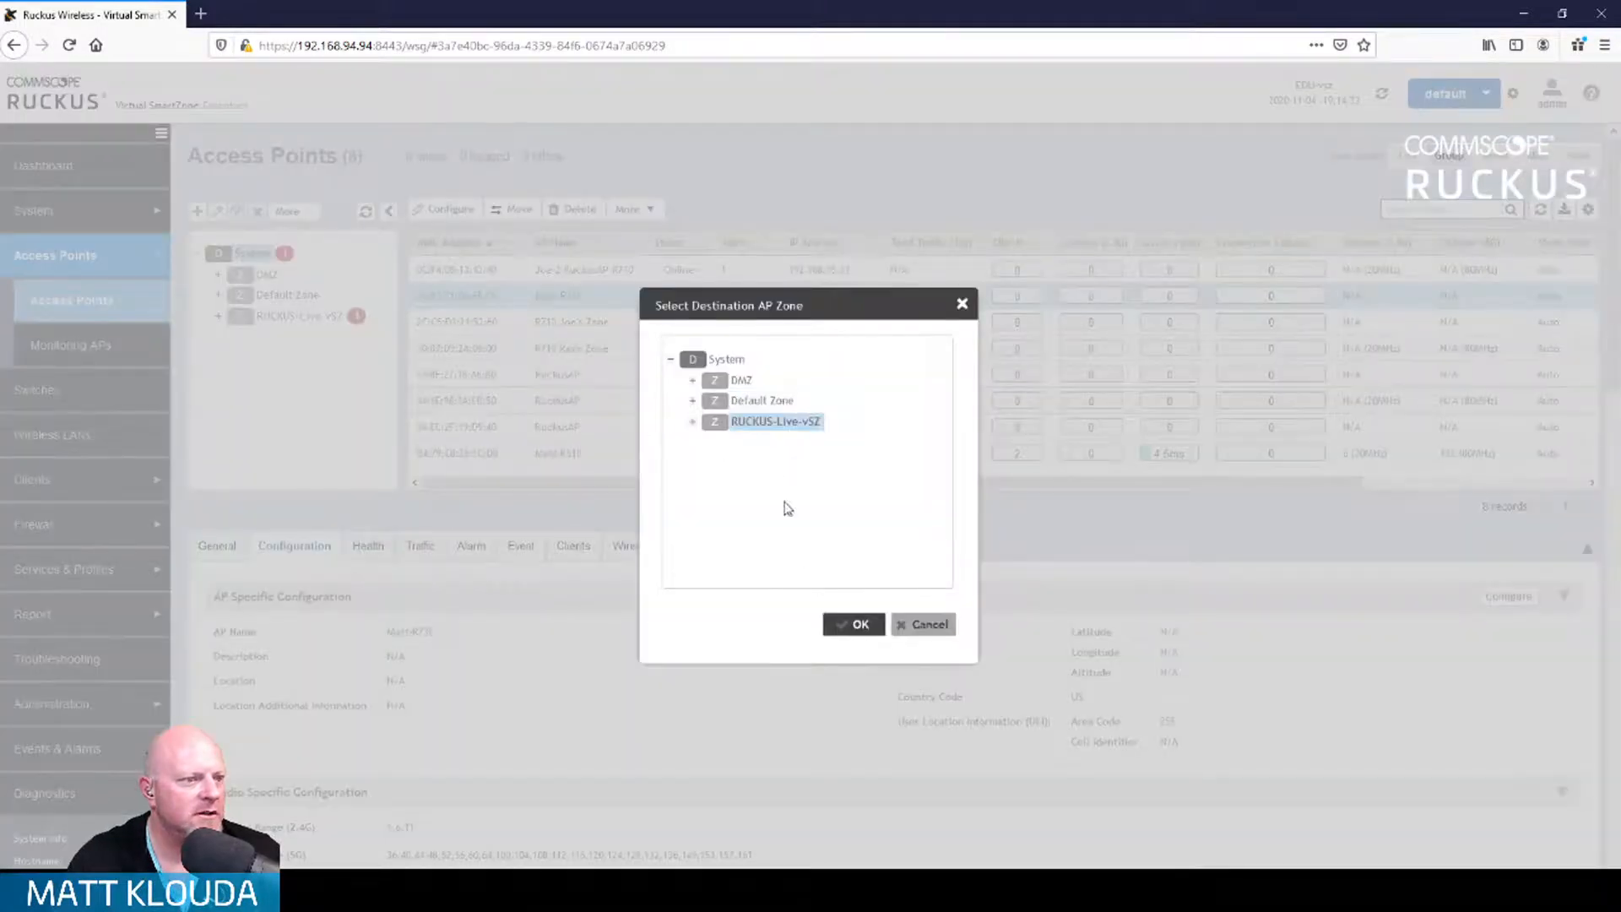
pyautogui.click(855, 625)
pyautogui.click(743, 616)
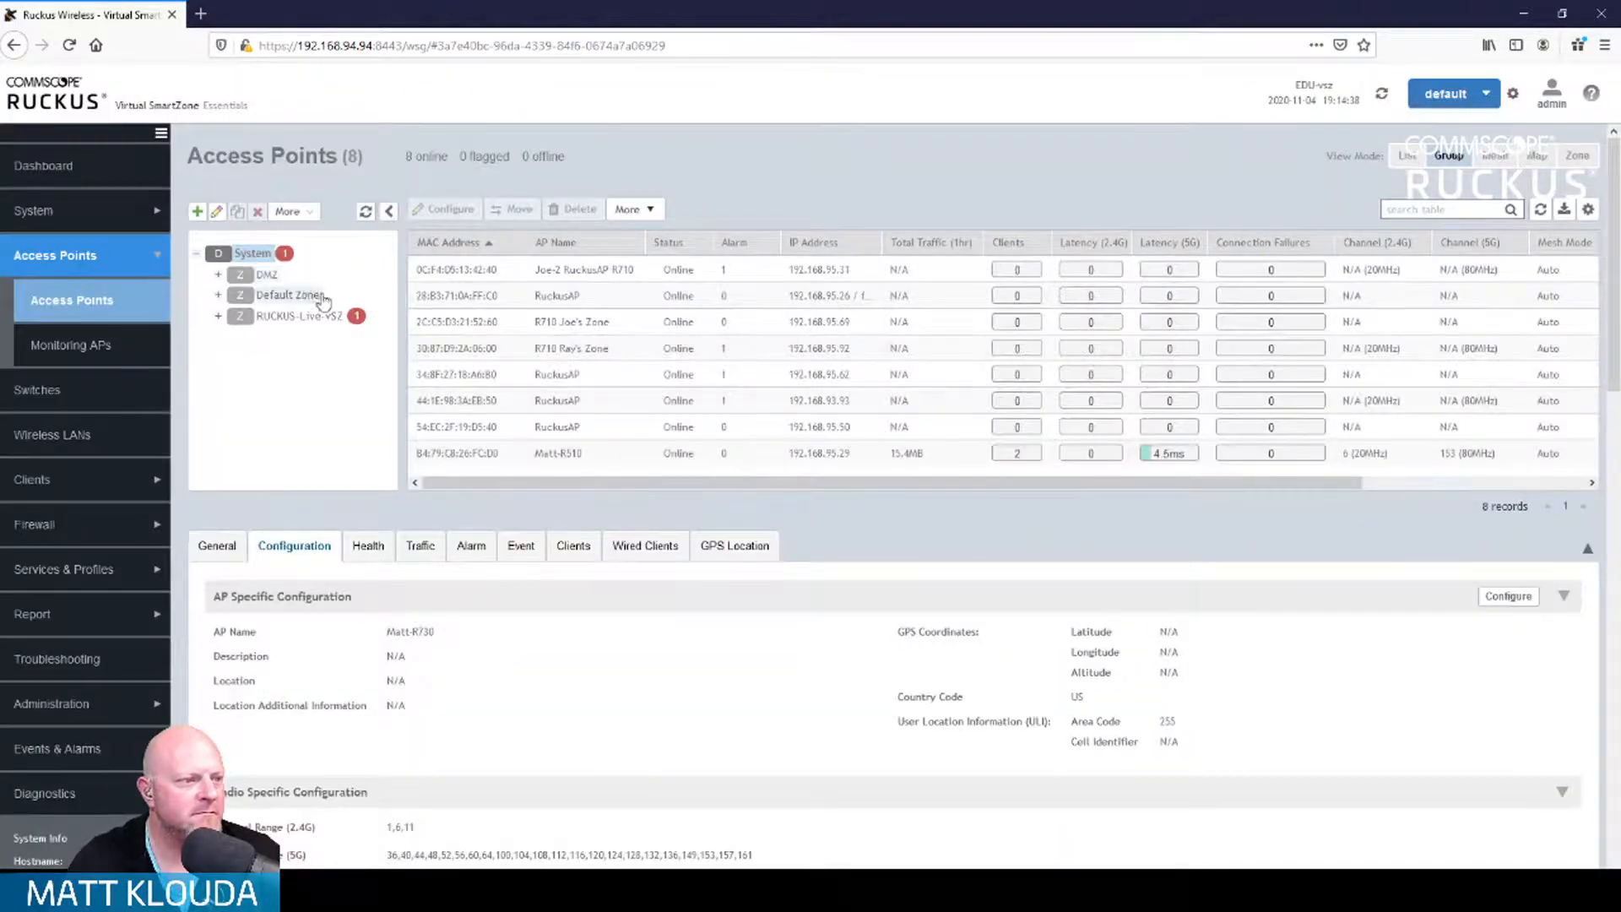
pyautogui.click(299, 317)
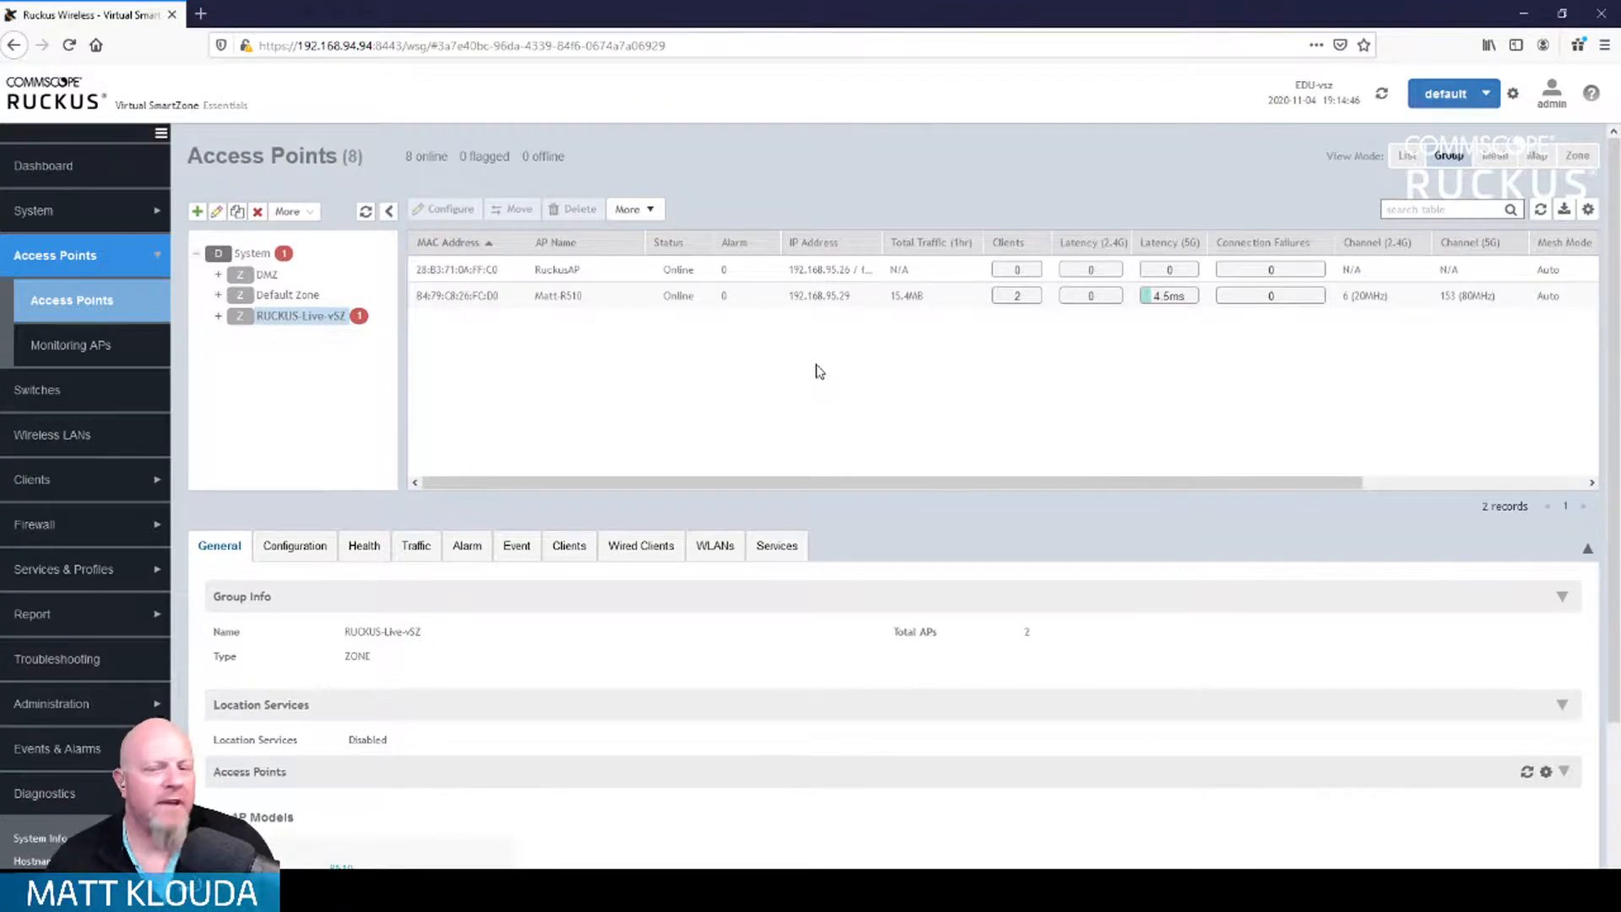
# Step: Delete the R510 AP 84:79:C8:26:FC:D0 and select the remaining R730 AP
pyautogui.click(646, 301)
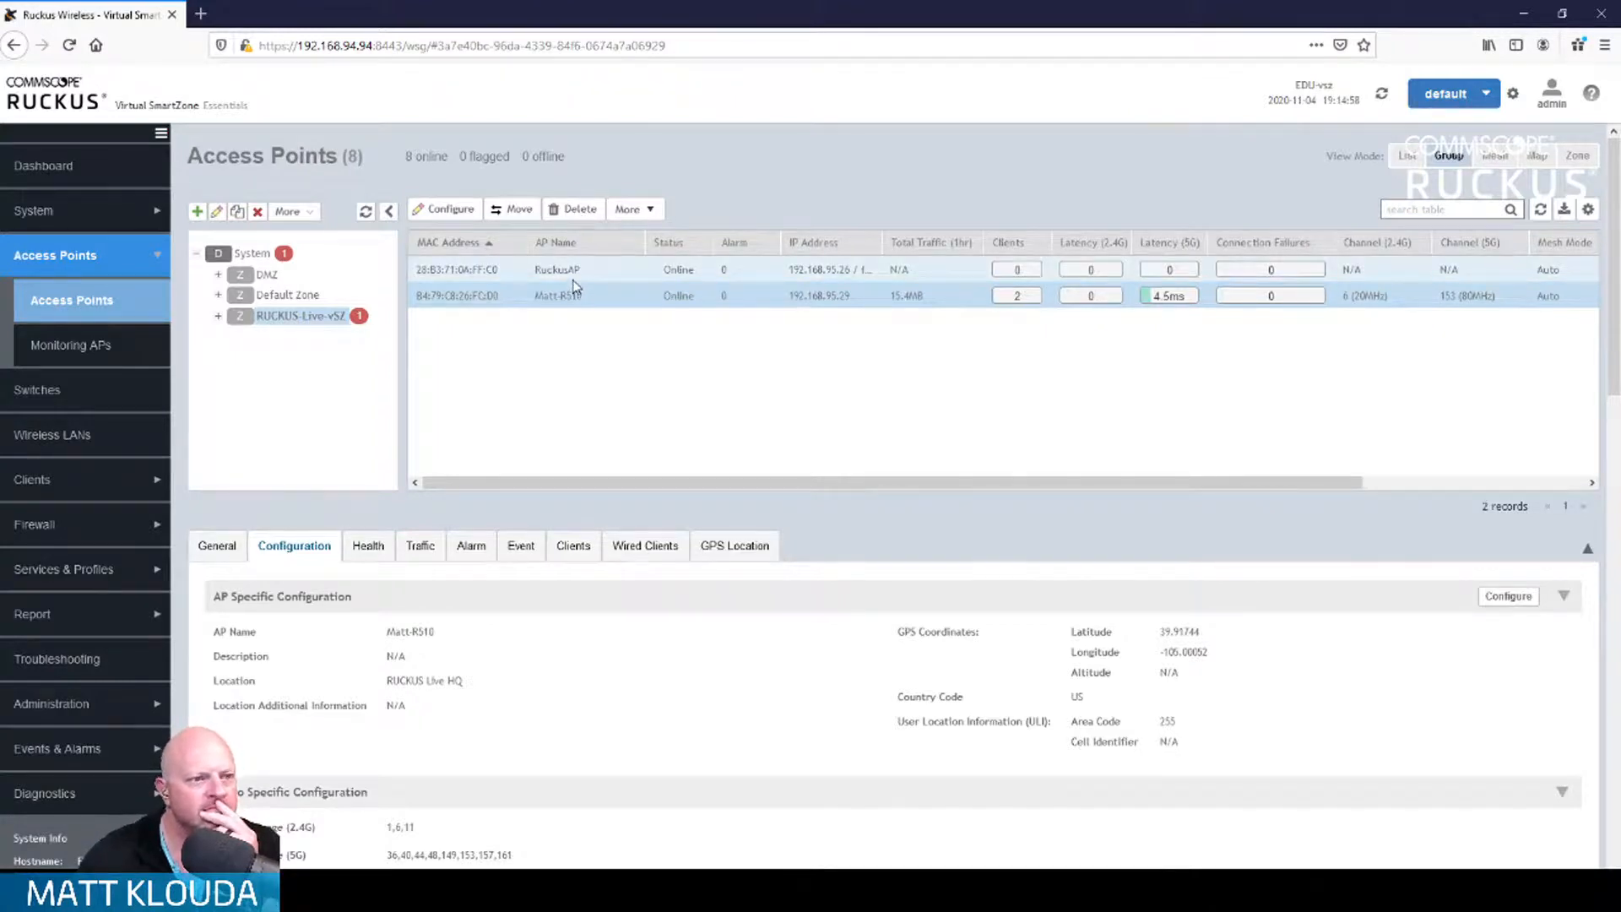
pyautogui.click(566, 210)
pyautogui.click(745, 550)
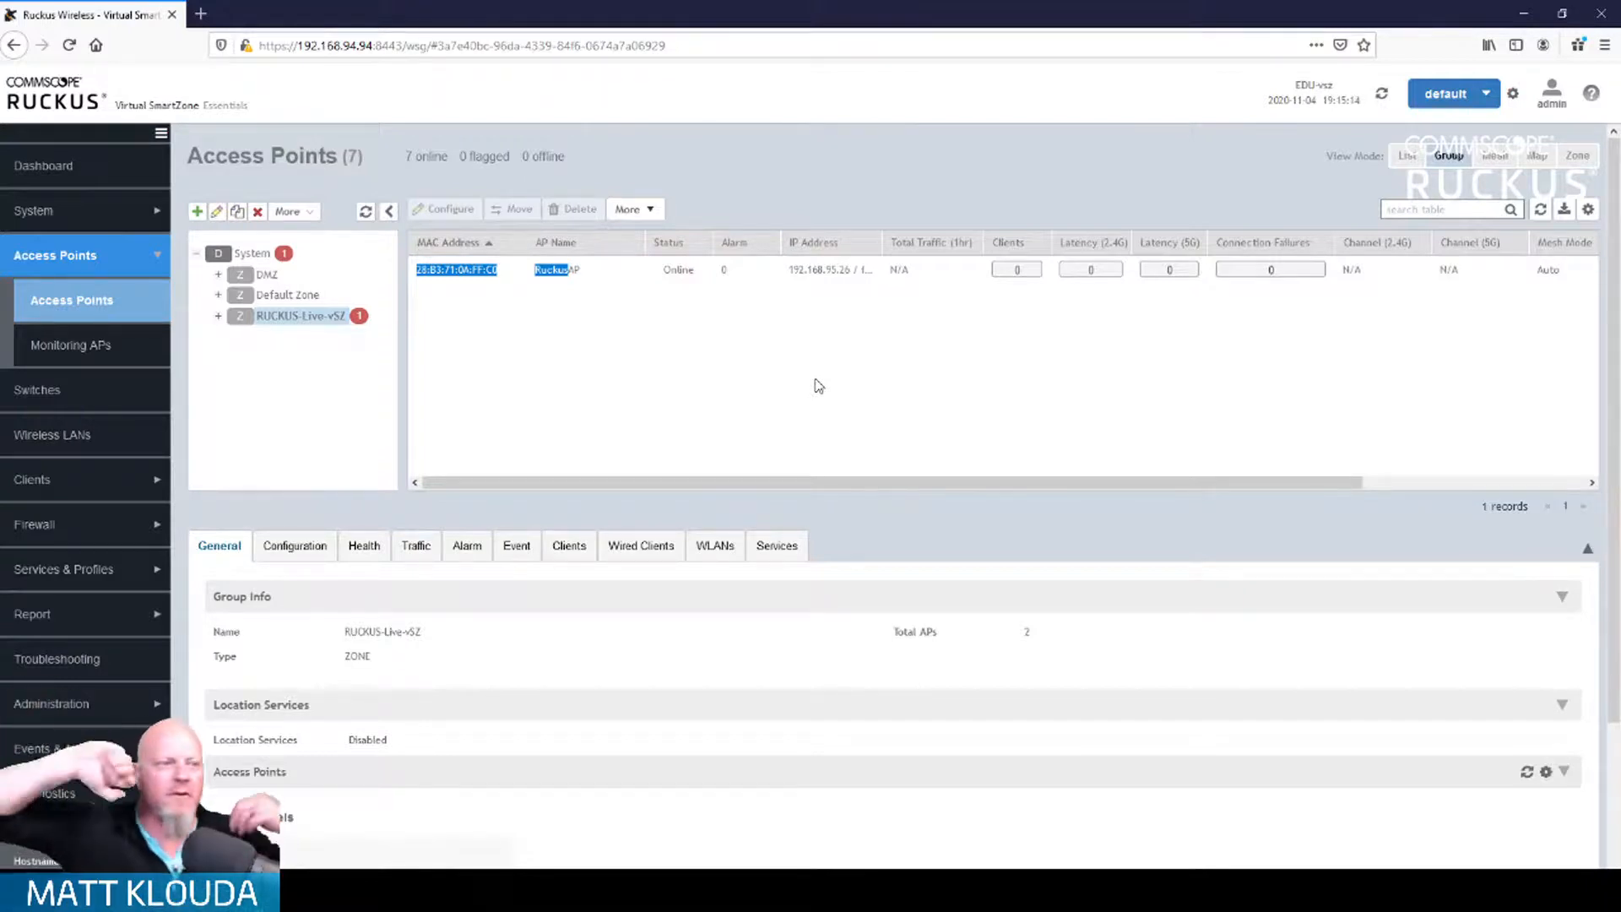
pyautogui.click(592, 441)
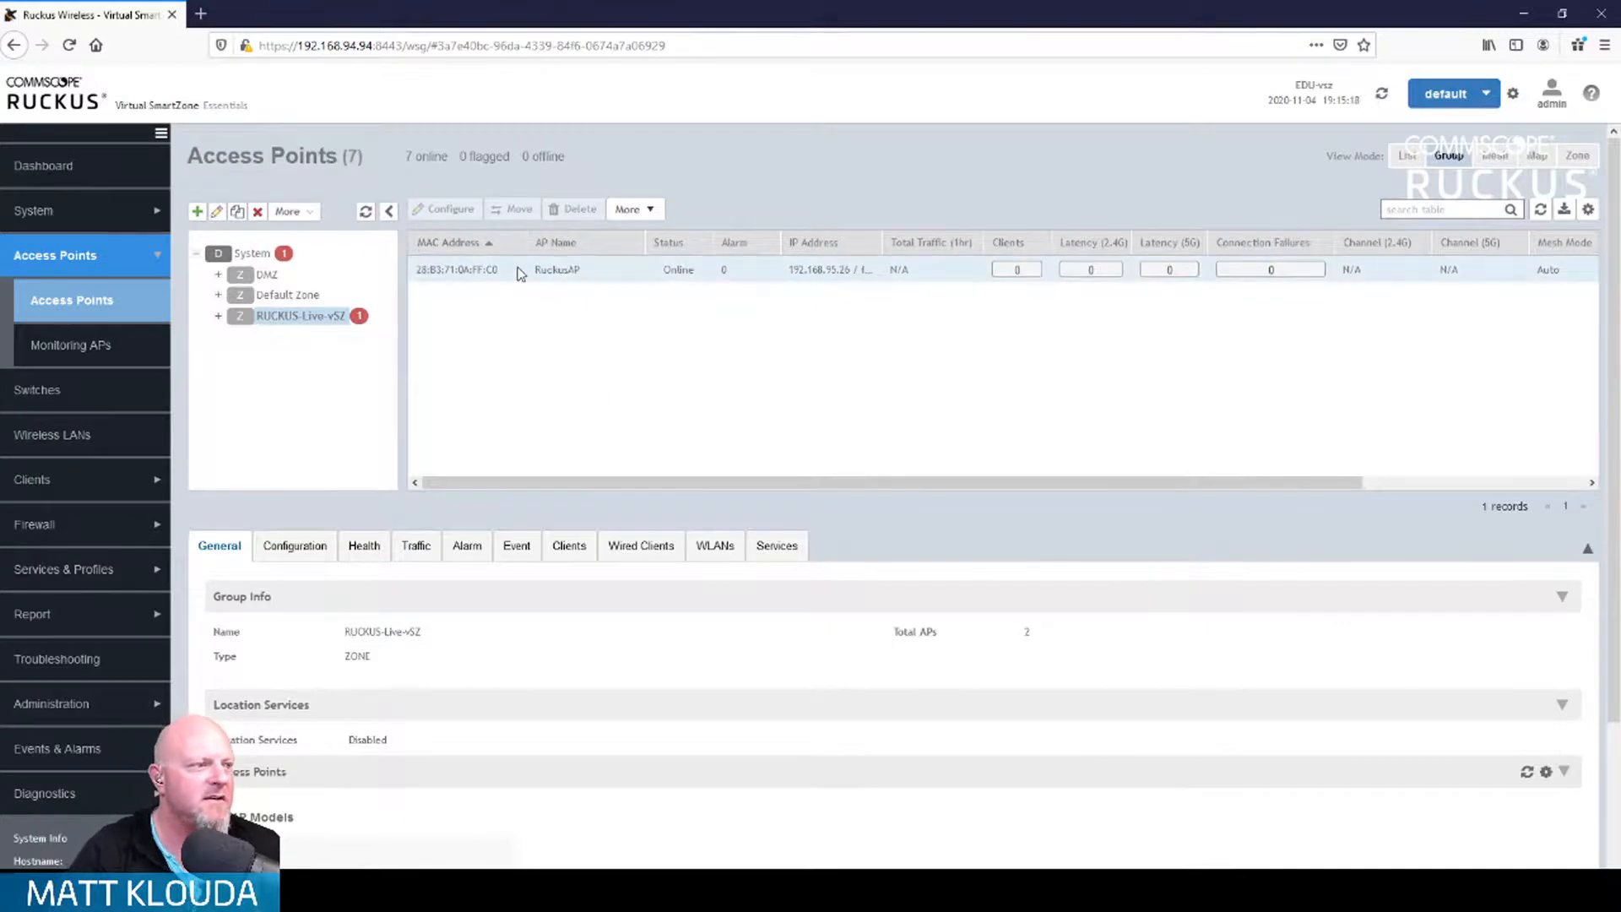
pyautogui.click(521, 271)
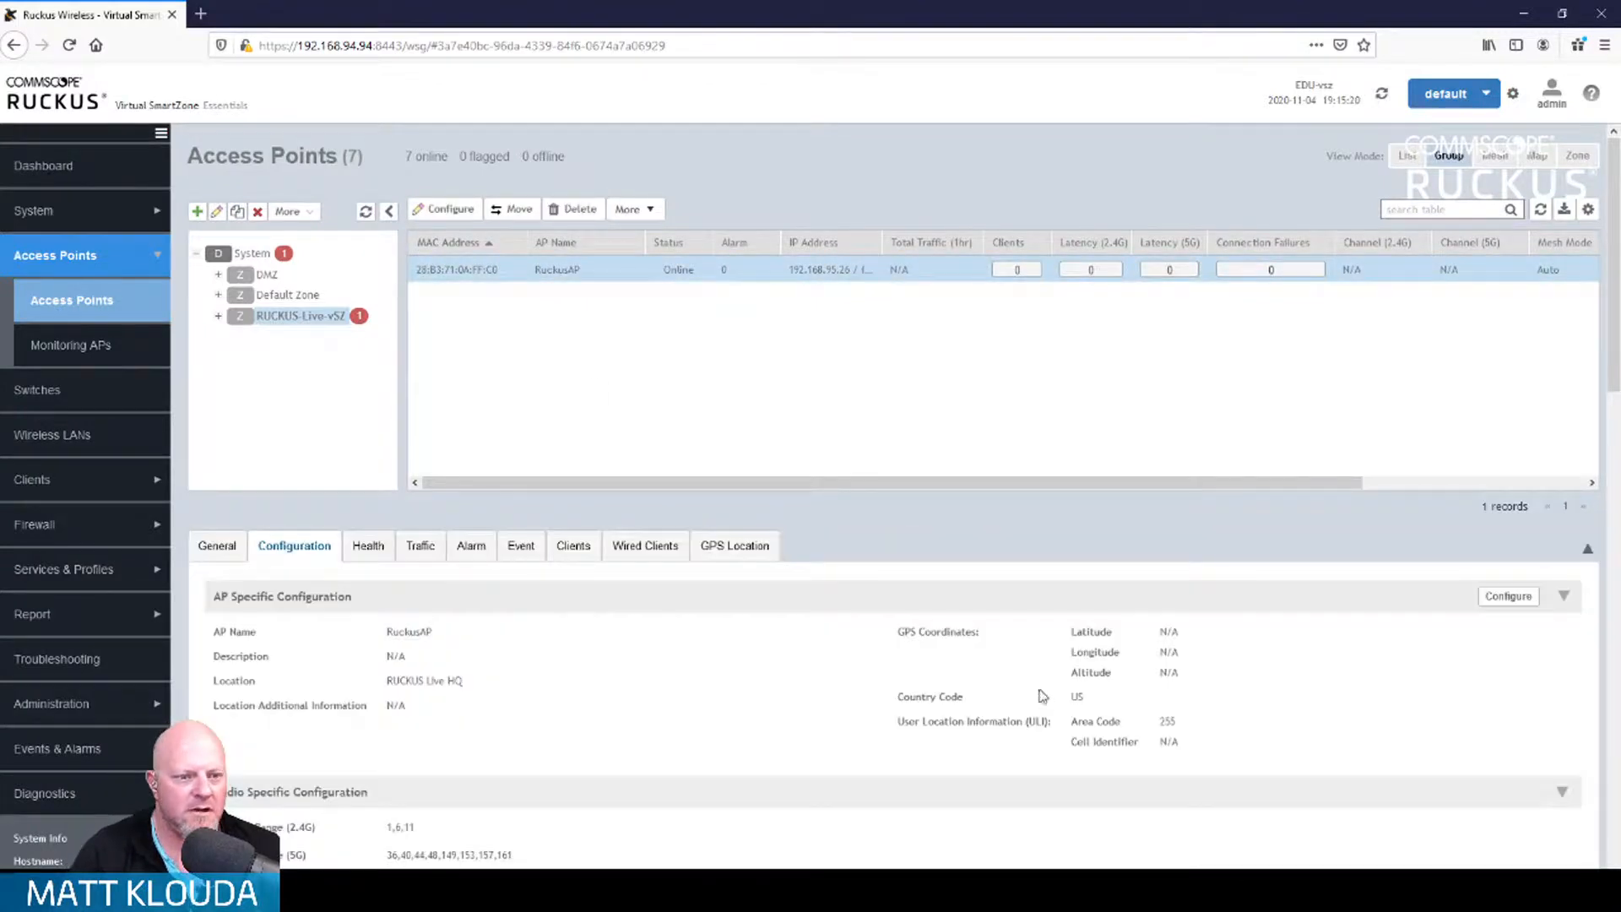
# Step: Open the R730's 7 events from its Status Summary, including the firmware update to 5.2.1.0.698
pyautogui.scroll(-3, 693, 701)
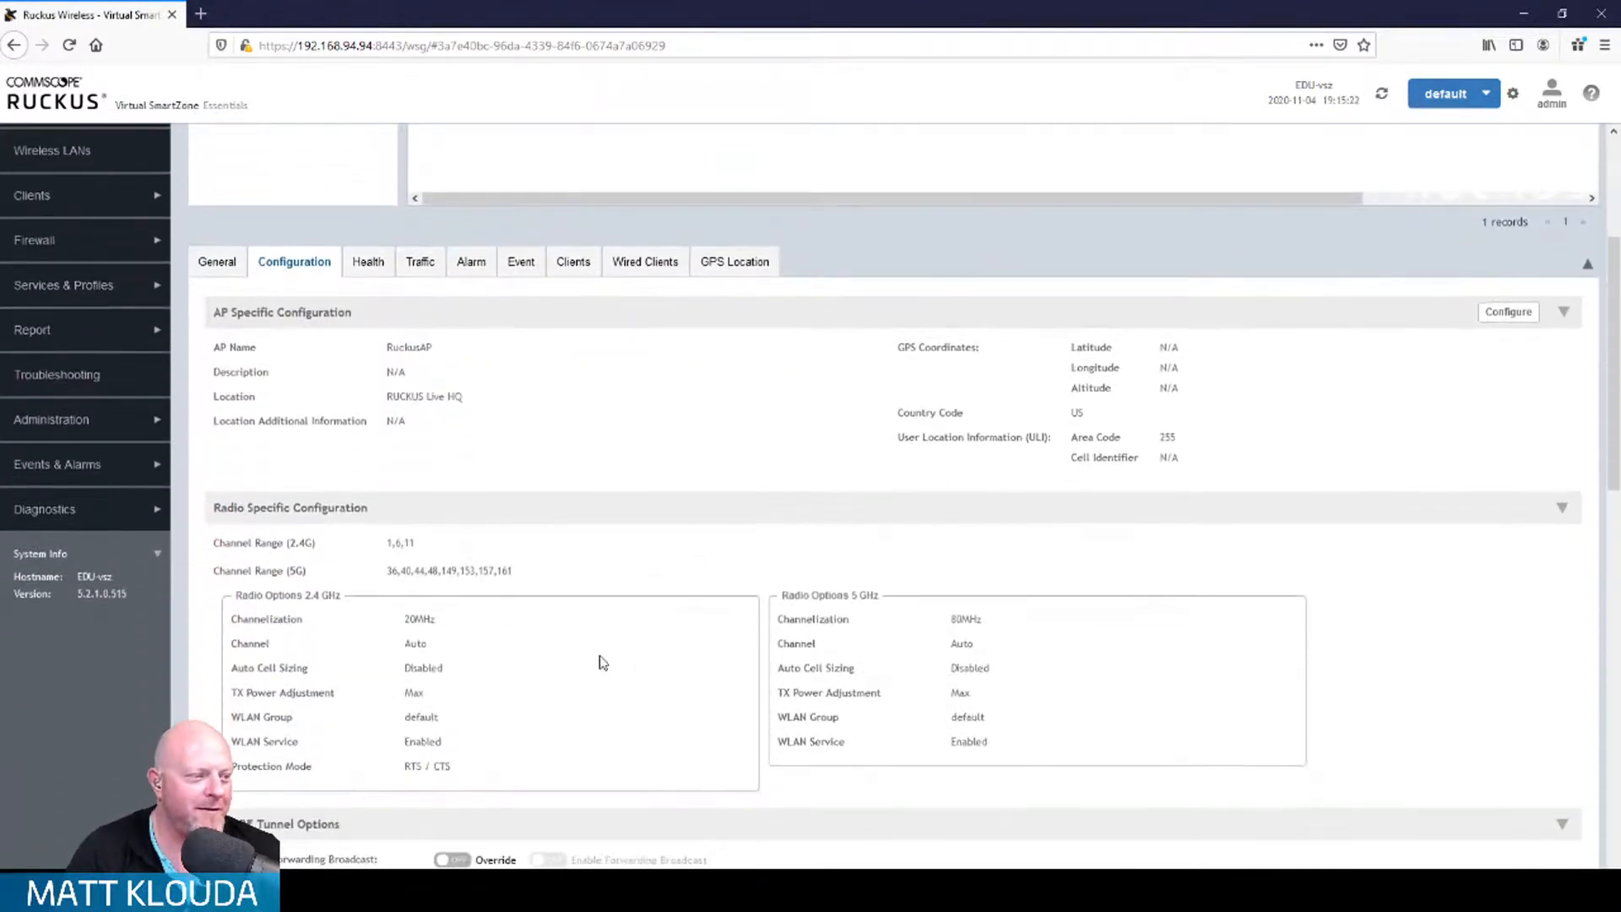
pyautogui.click(221, 264)
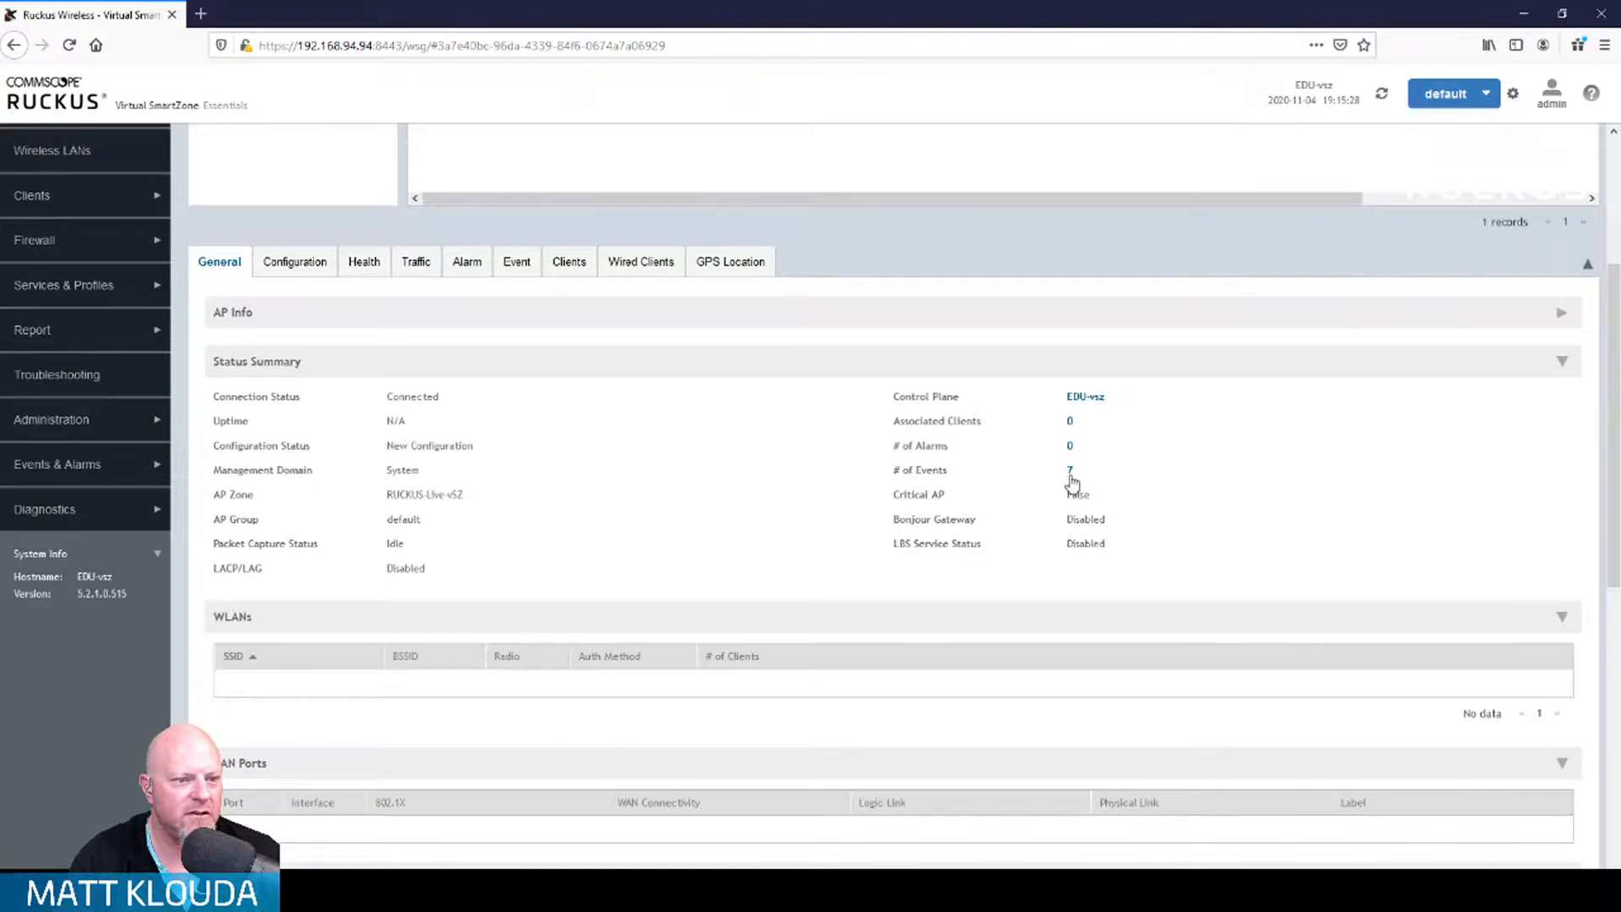
pyautogui.scroll(-4, 1073, 477)
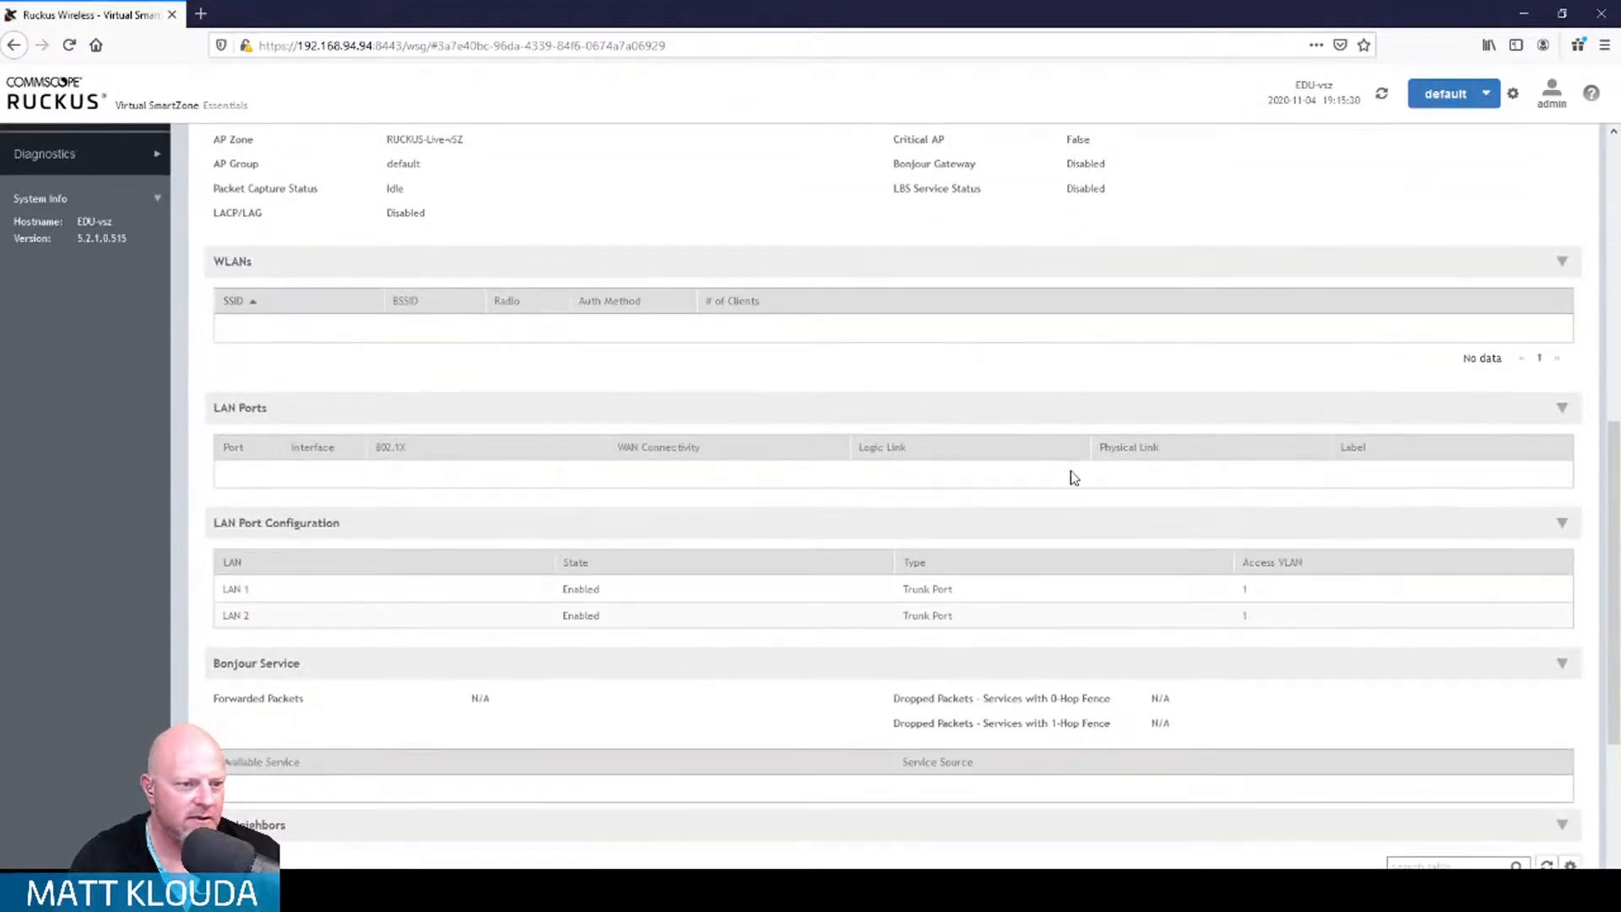
pyautogui.scroll(4, 1072, 477)
pyautogui.click(1072, 547)
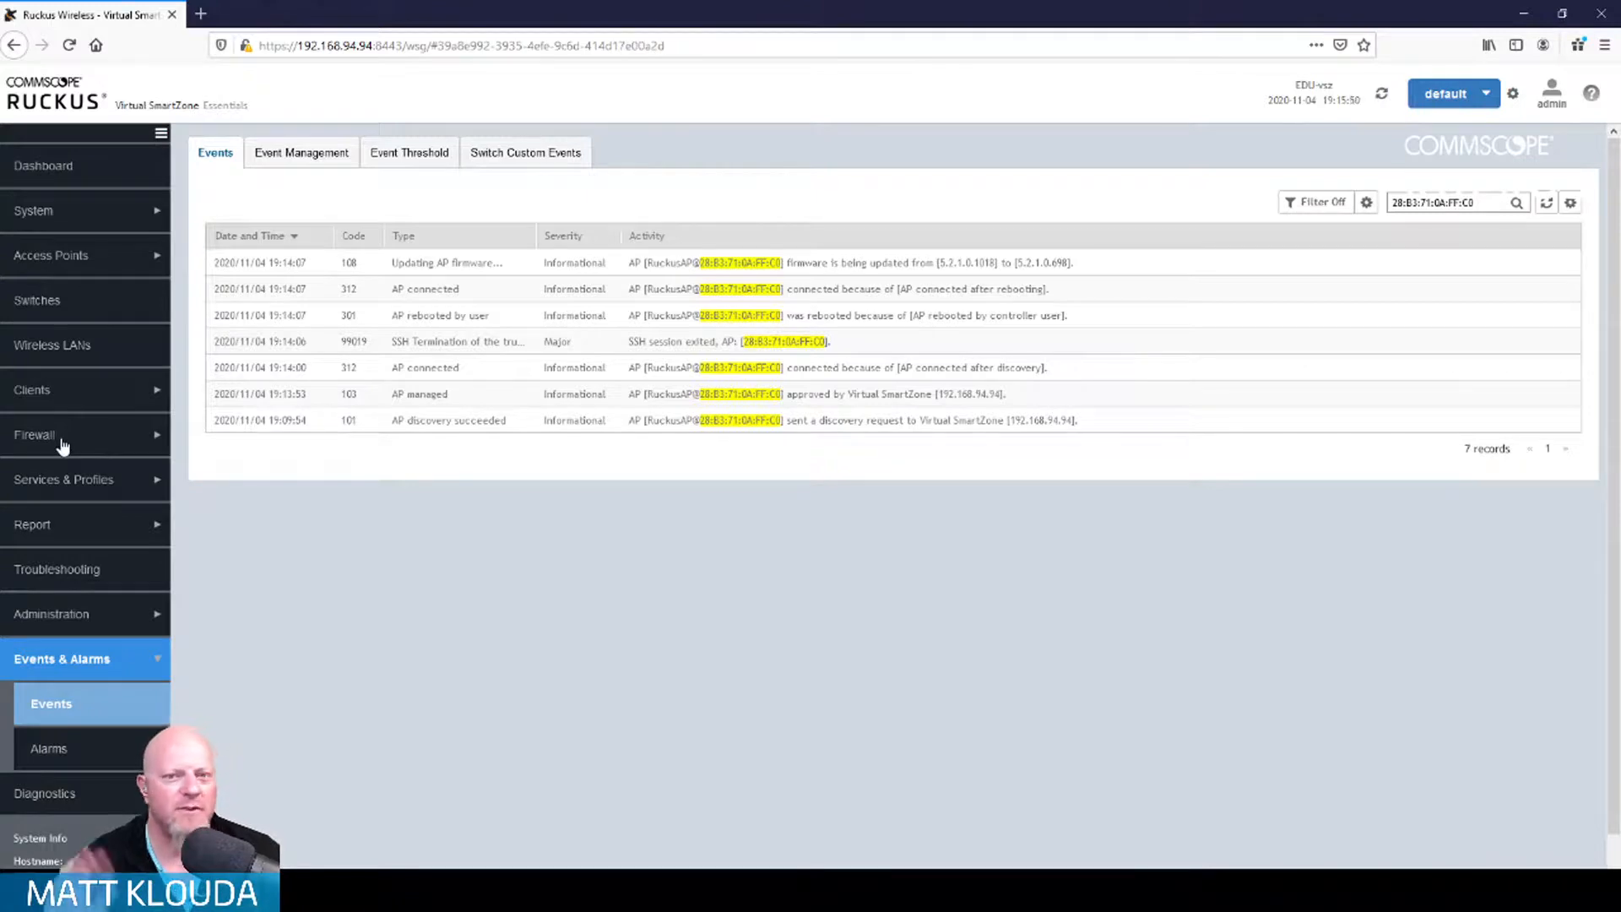
# Step: Load support.ruckuswireless.com in a new tab and sign in to the portal
pyautogui.click(200, 17)
pyautogui.write('support.ruckuswireless.com/')
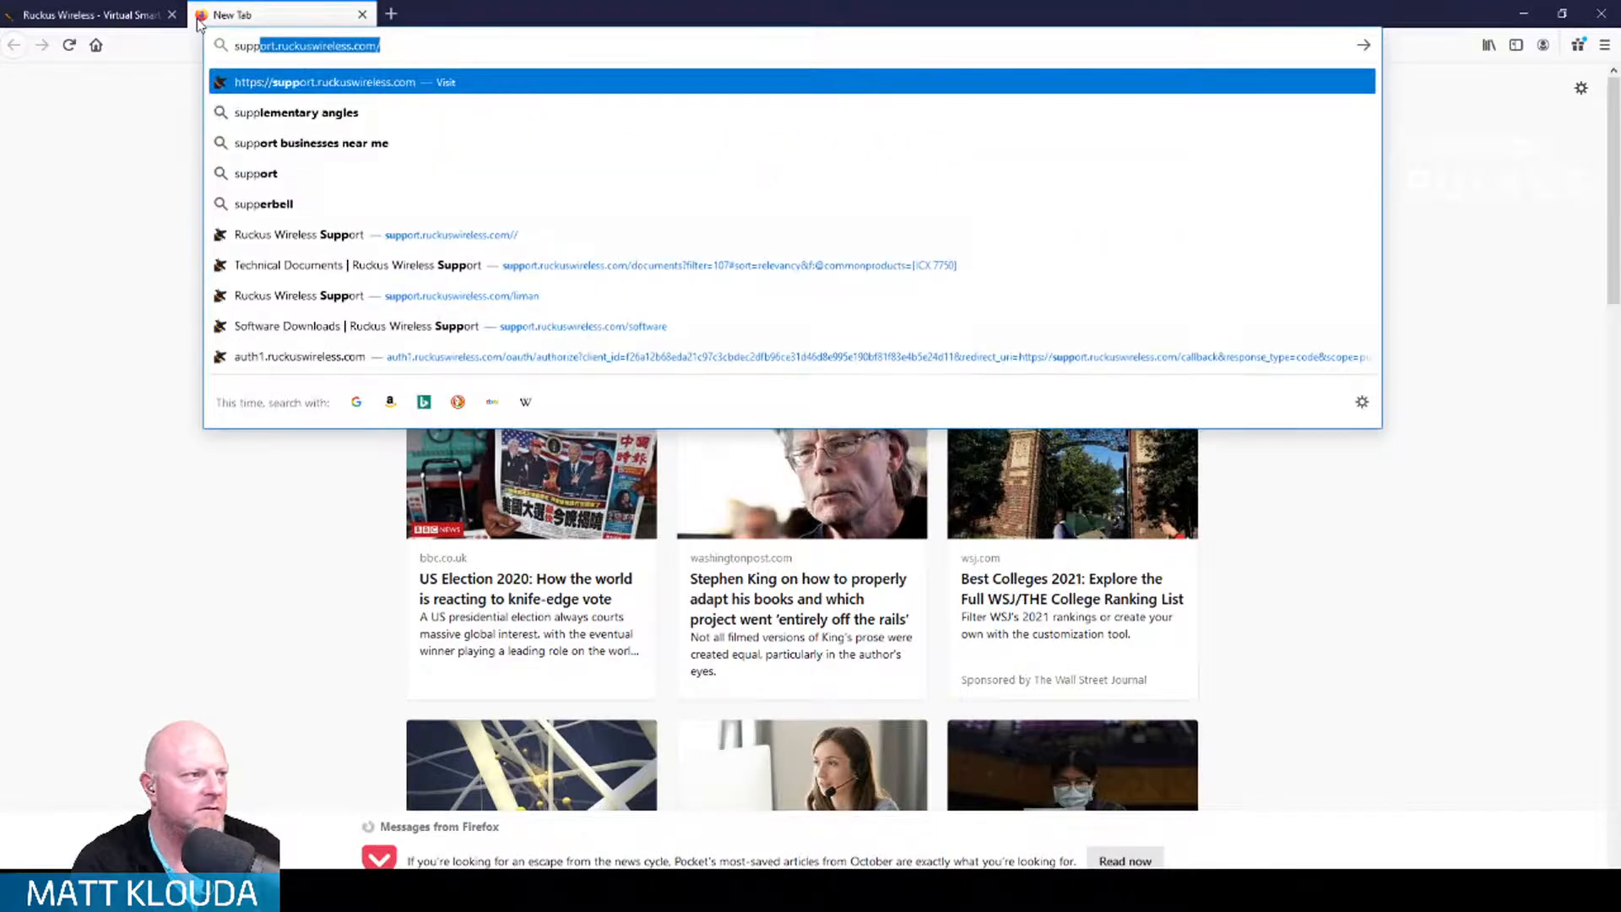
pyautogui.press('Return')
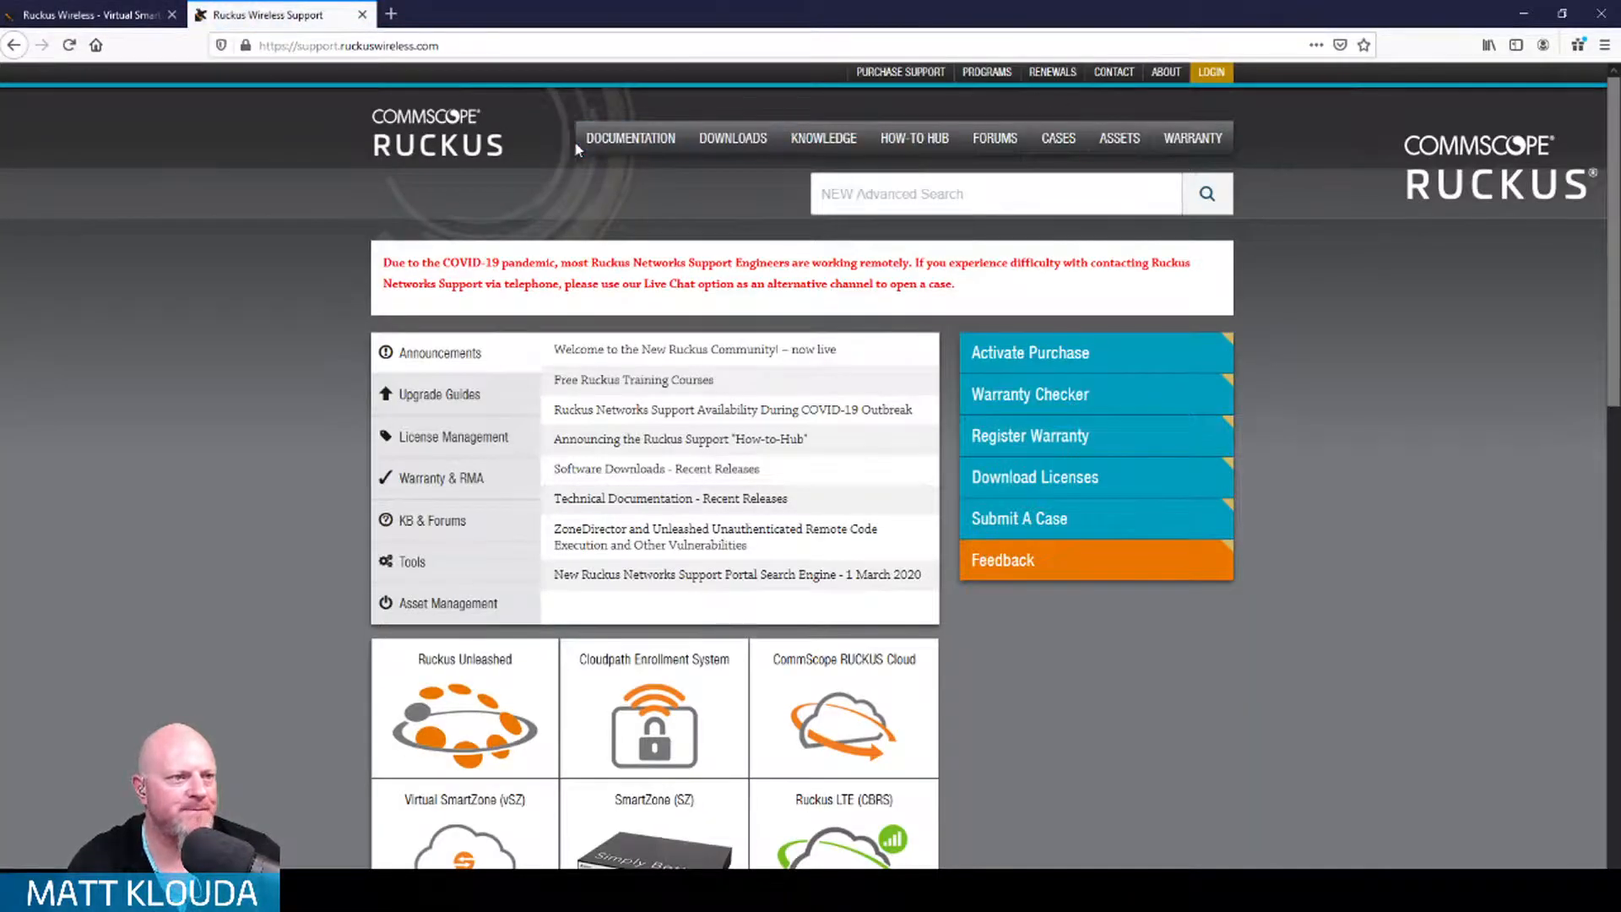
pyautogui.click(1215, 76)
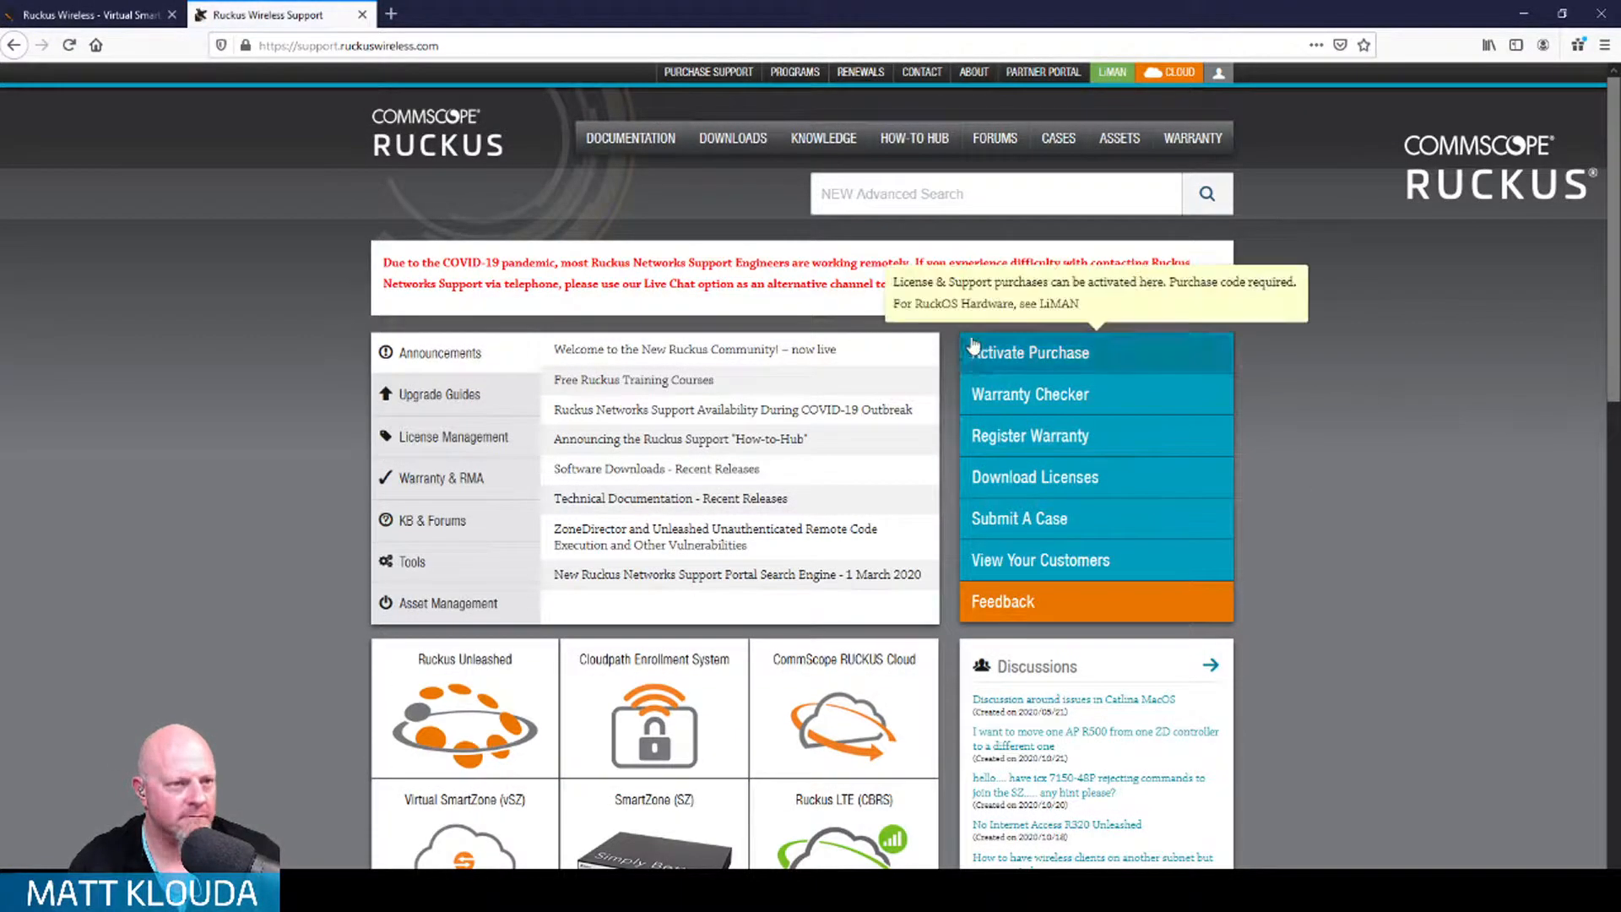
# Step: List Virtual SmartZone (vSZ) software downloads, including AP patch 5.2.1.0.1017, then return to vSZ
pyautogui.click(731, 139)
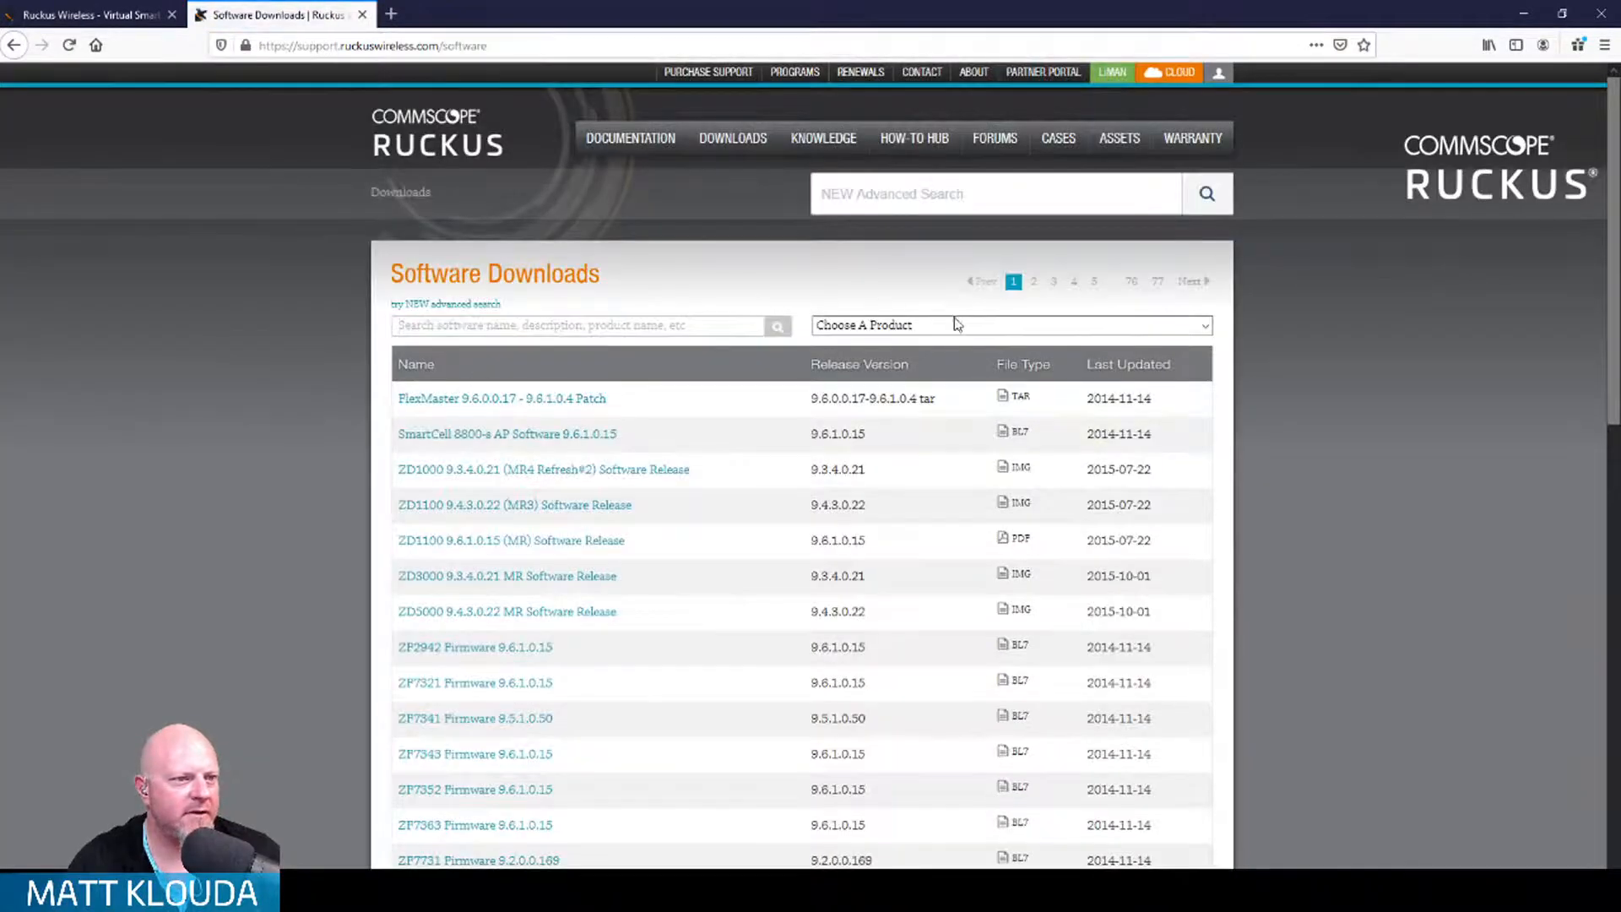
pyautogui.click(955, 328)
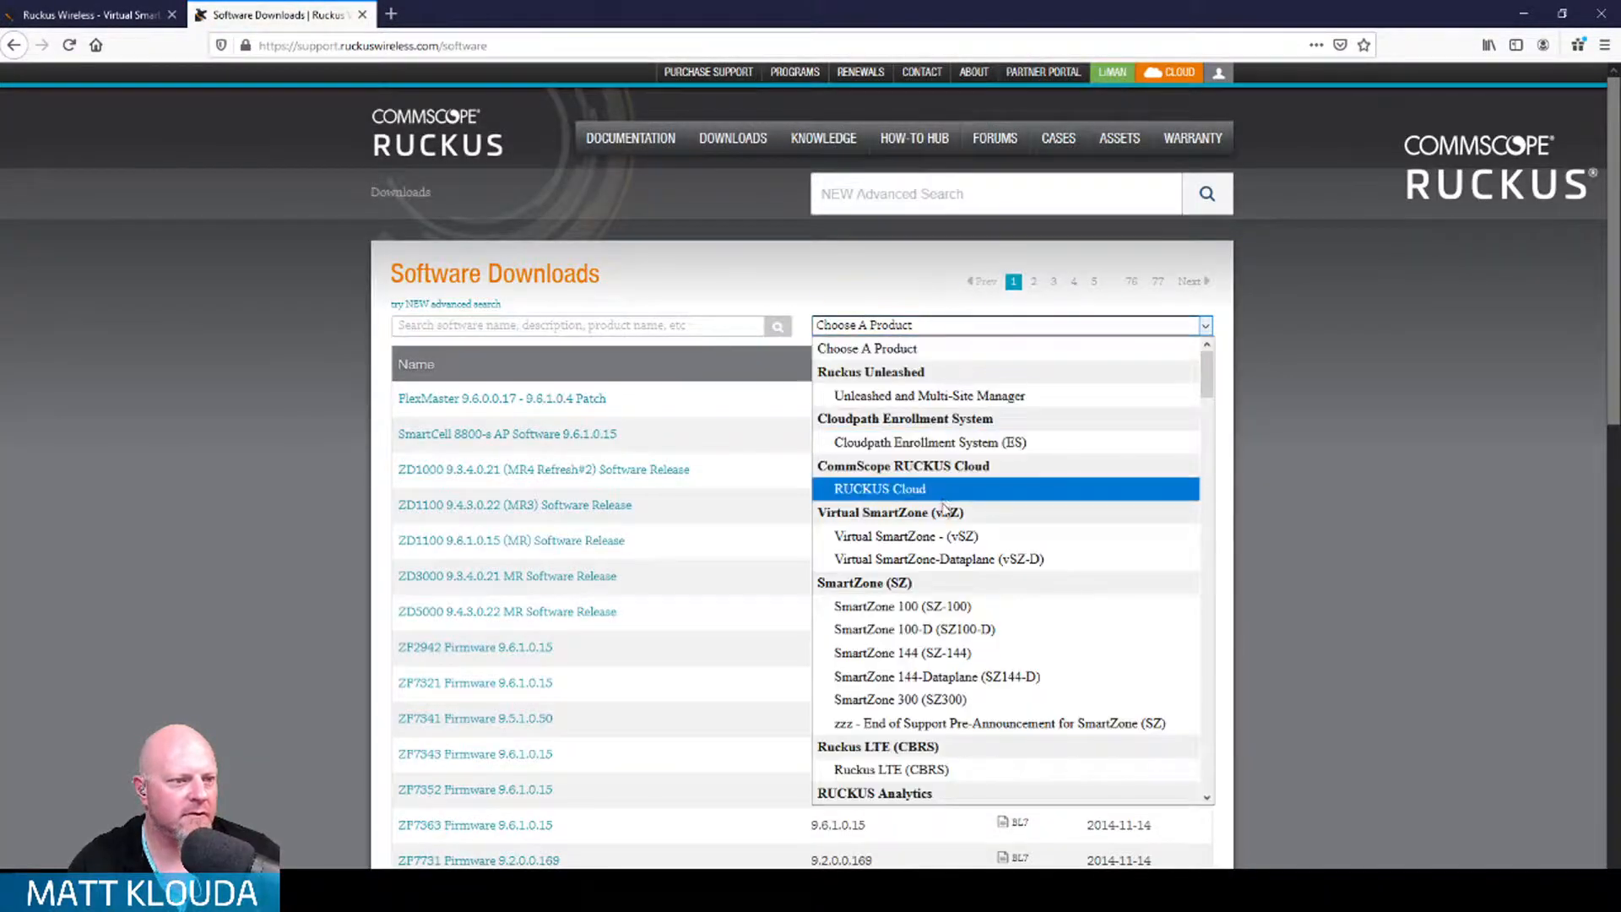
pyautogui.click(952, 535)
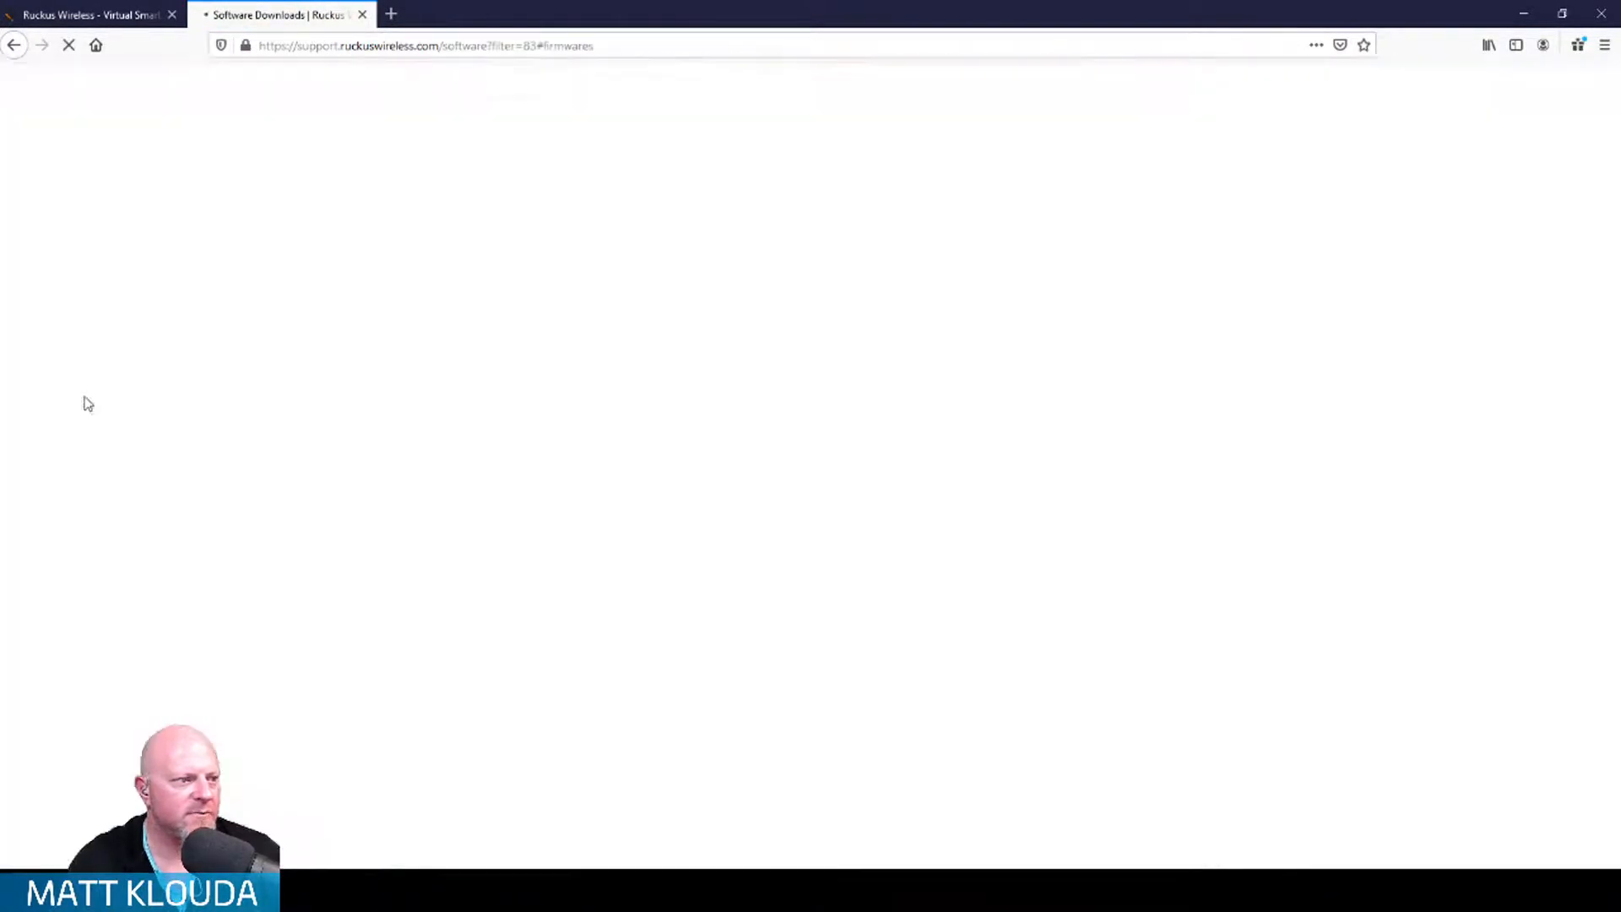
pyautogui.scroll(-3, 286, 402)
pyautogui.scroll(-4, 285, 398)
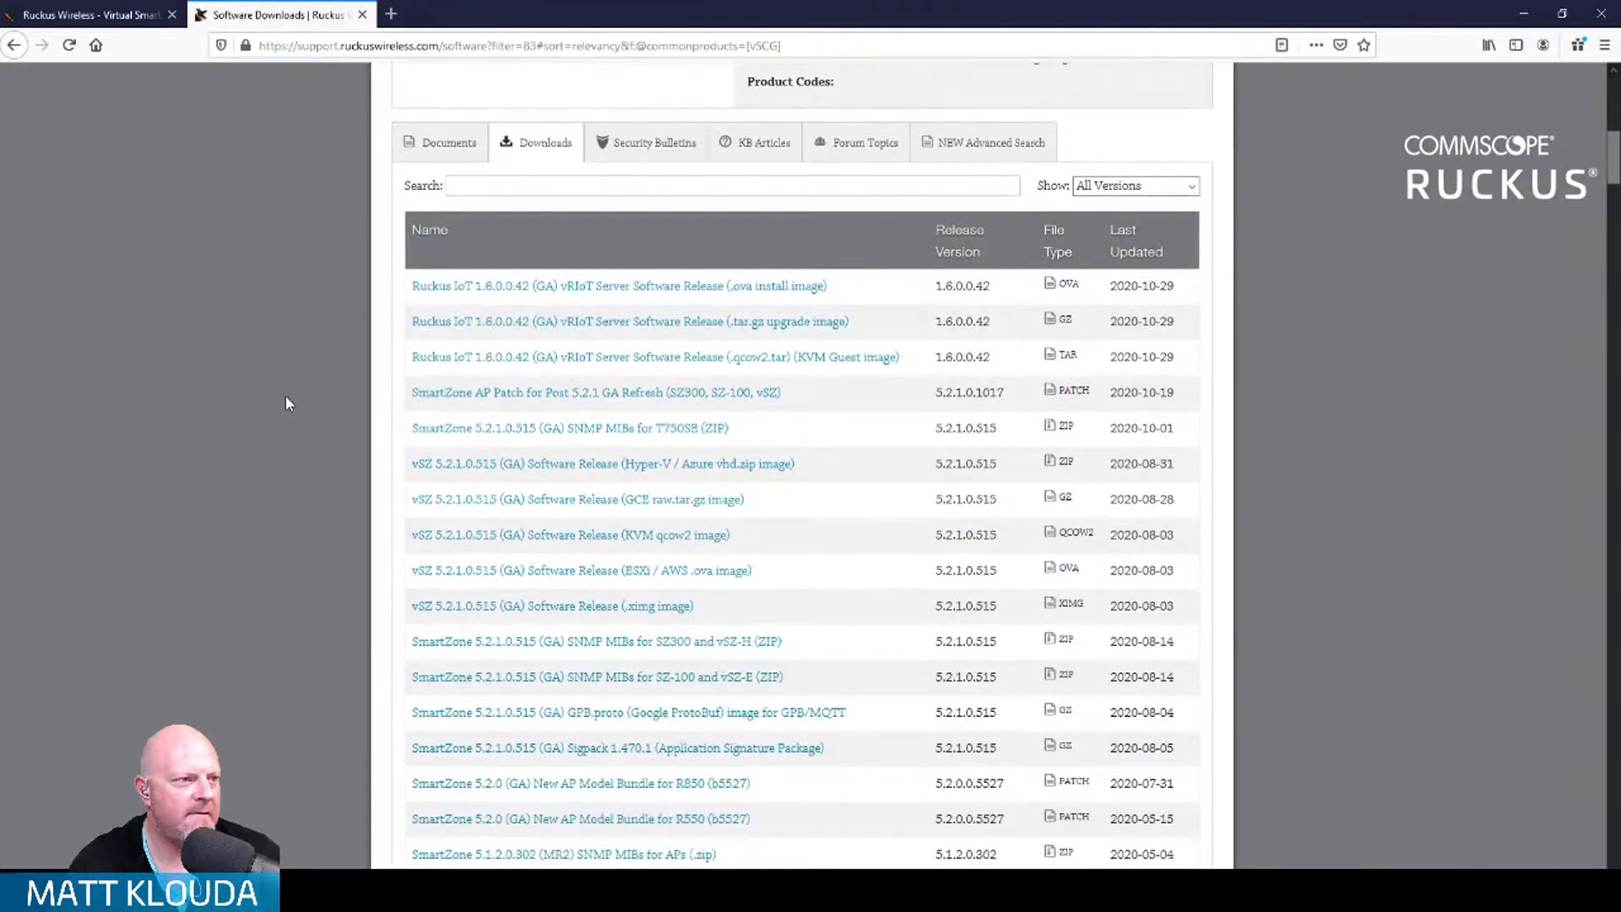
pyautogui.scroll(-1, 287, 397)
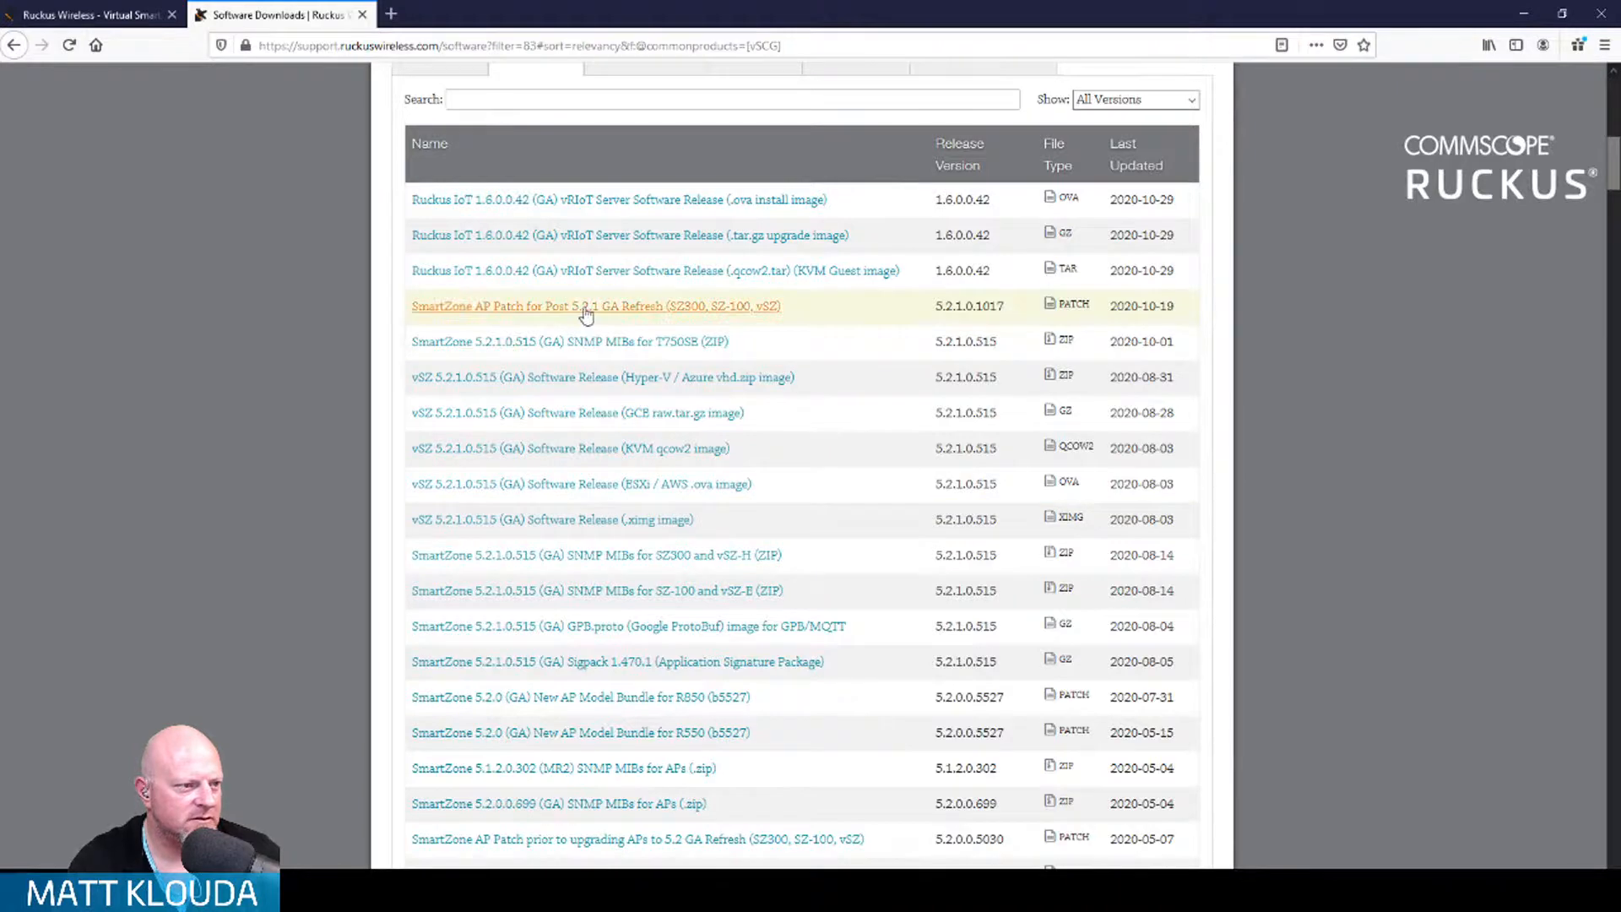
pyautogui.click(89, 14)
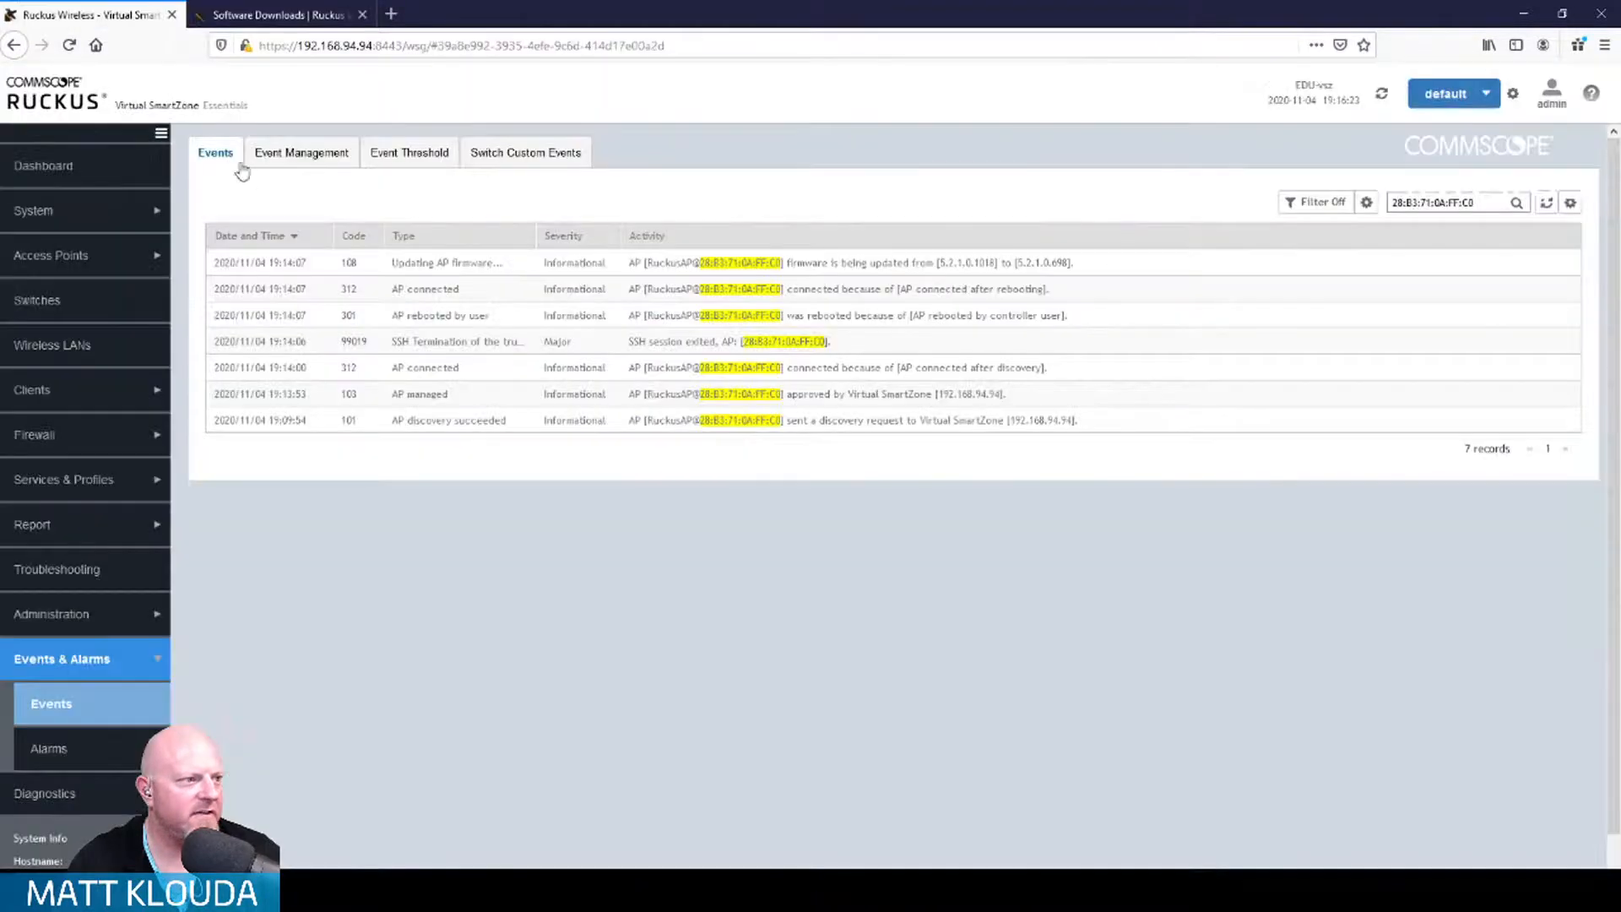
# Step: Go to the AP Patch page under Administration > Upgrade
pyautogui.click(102, 613)
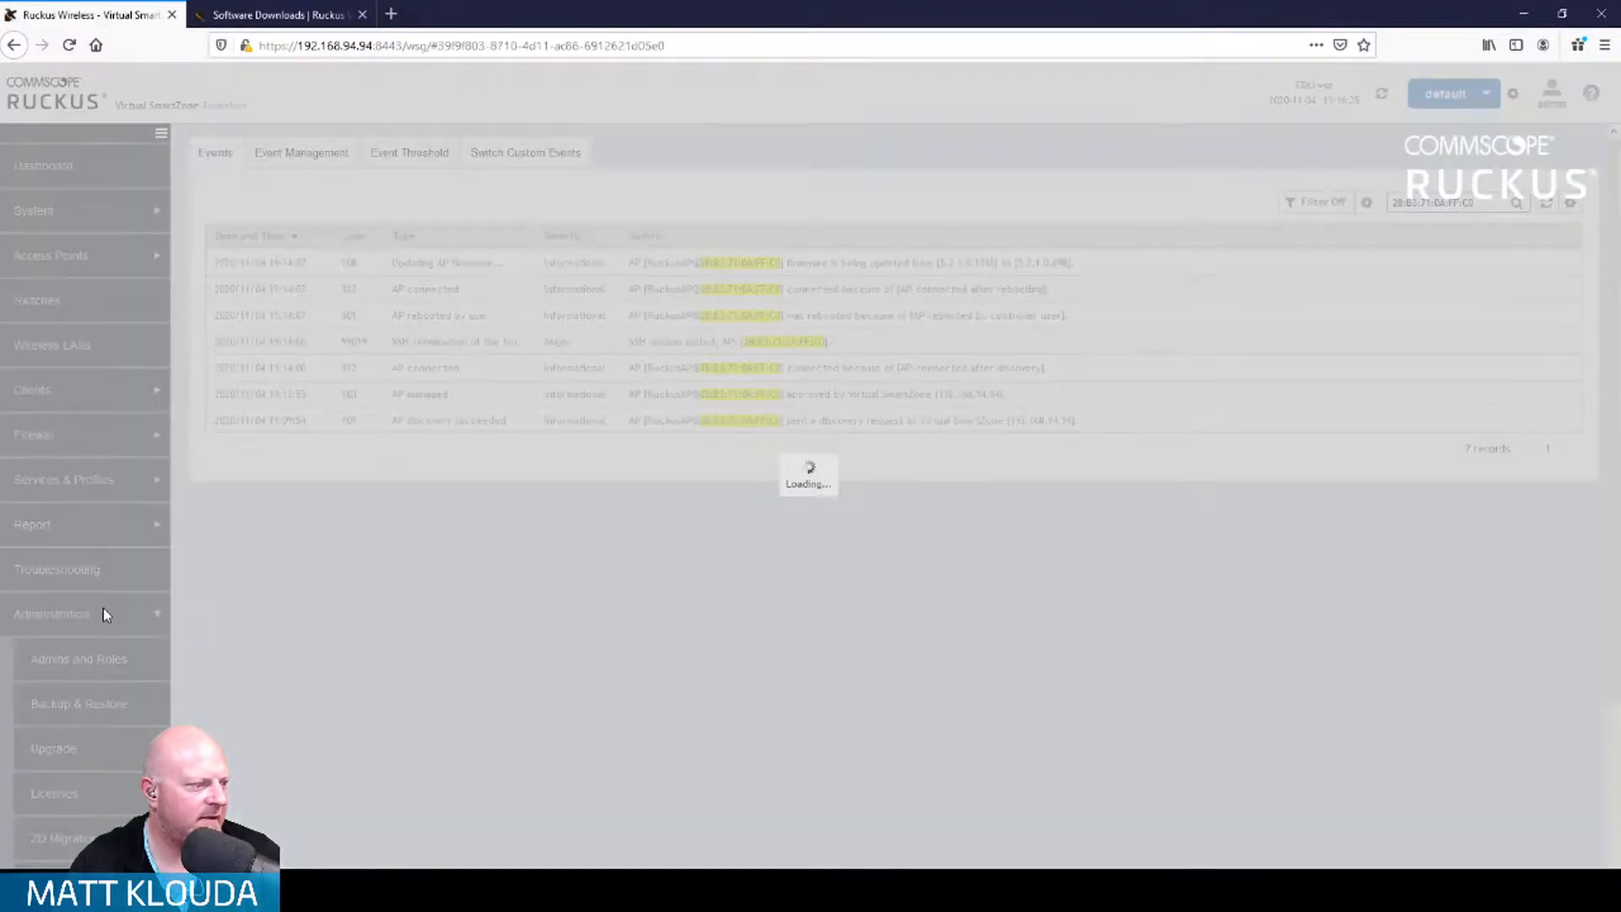
pyautogui.scroll(-3, 104, 616)
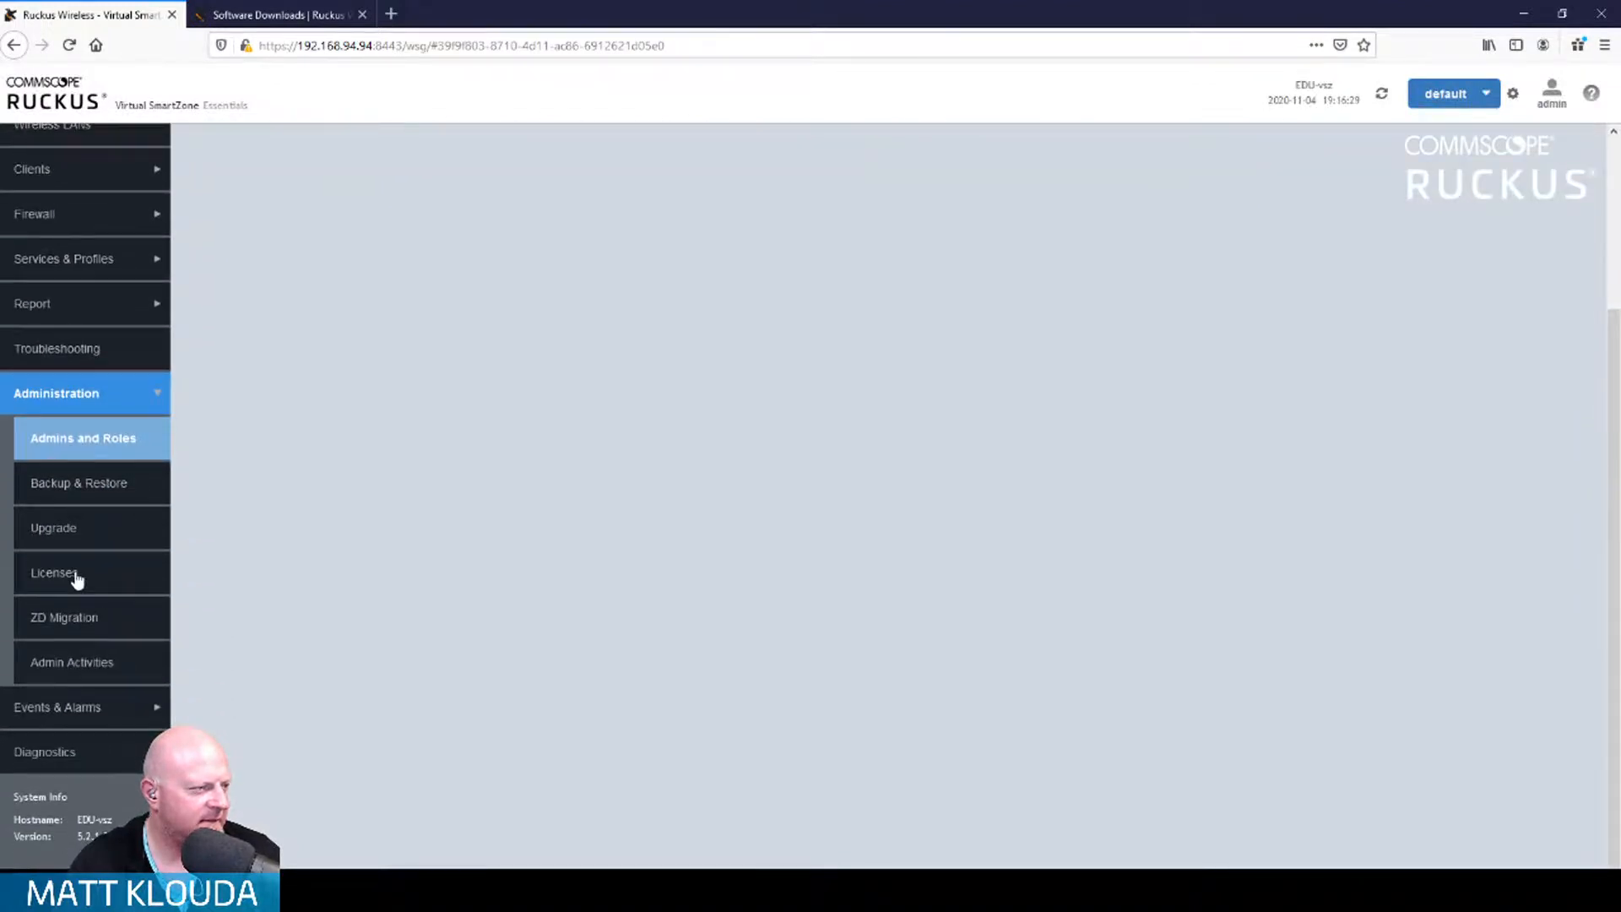
pyautogui.click(67, 530)
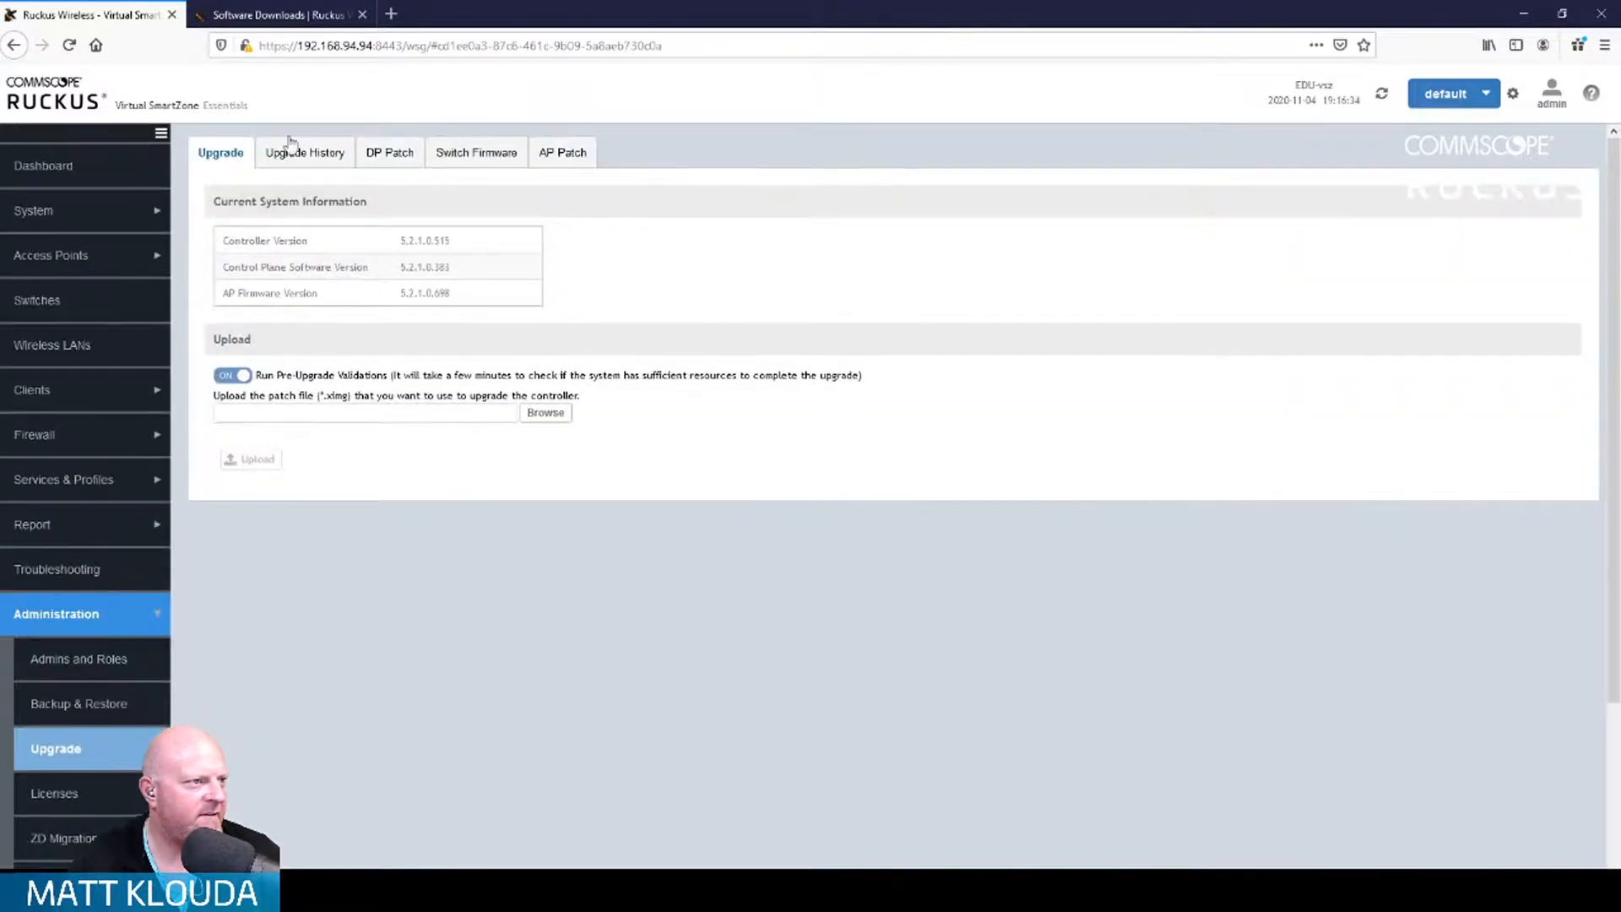
pyautogui.click(549, 160)
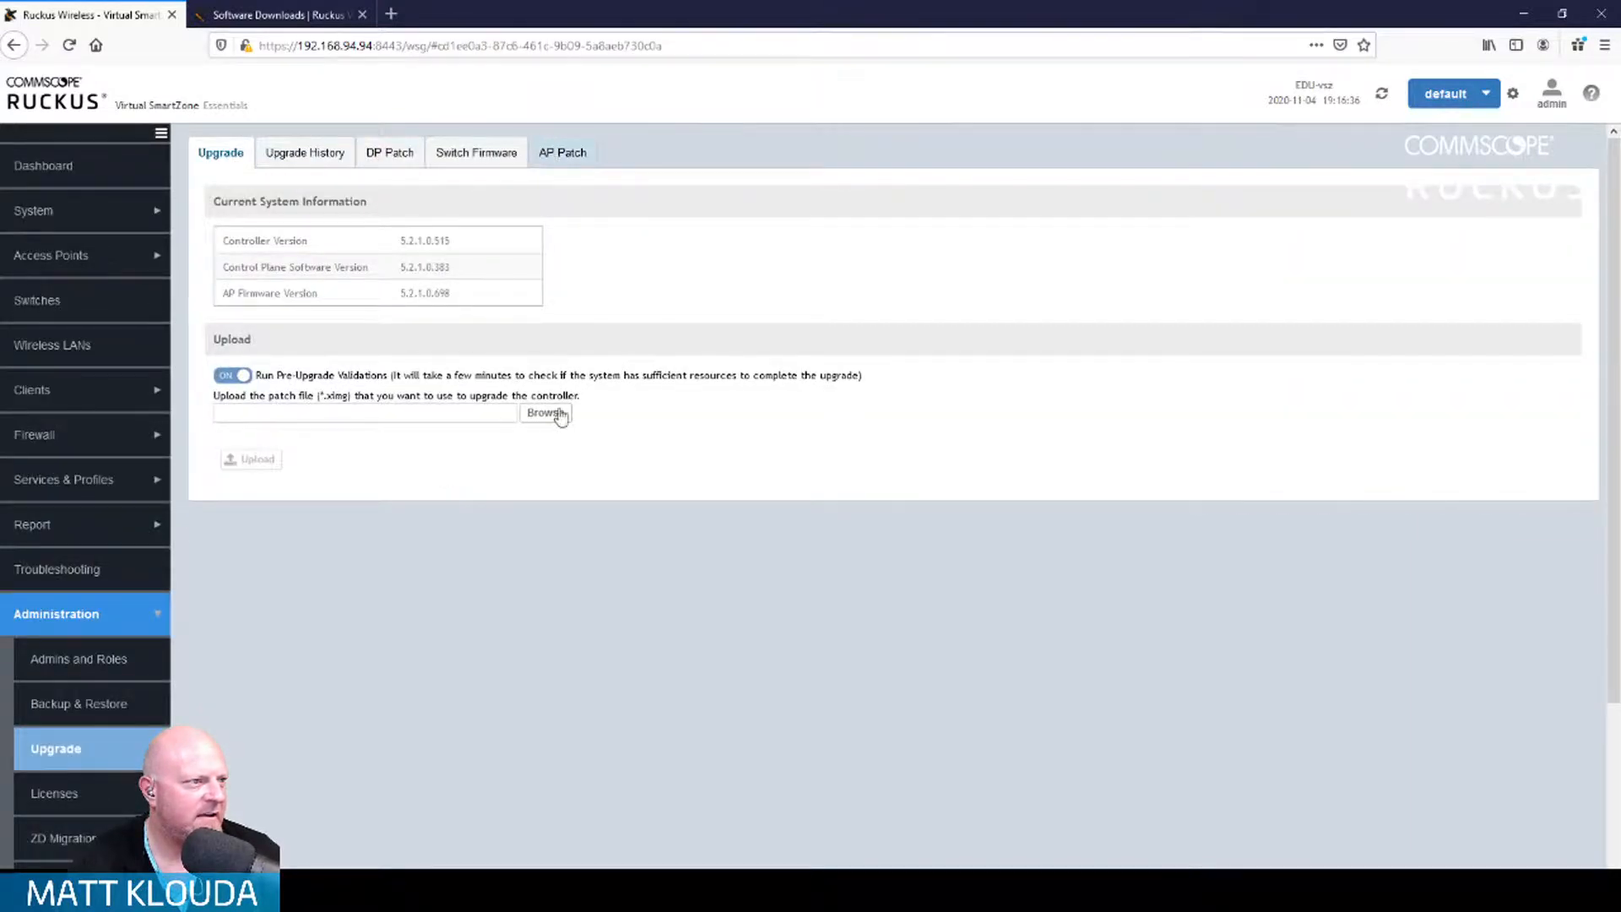
# Step: Upload scg-ap-5.2.1.0-1017.patch and confirm R730 appears in its supported AP models
pyautogui.click(565, 250)
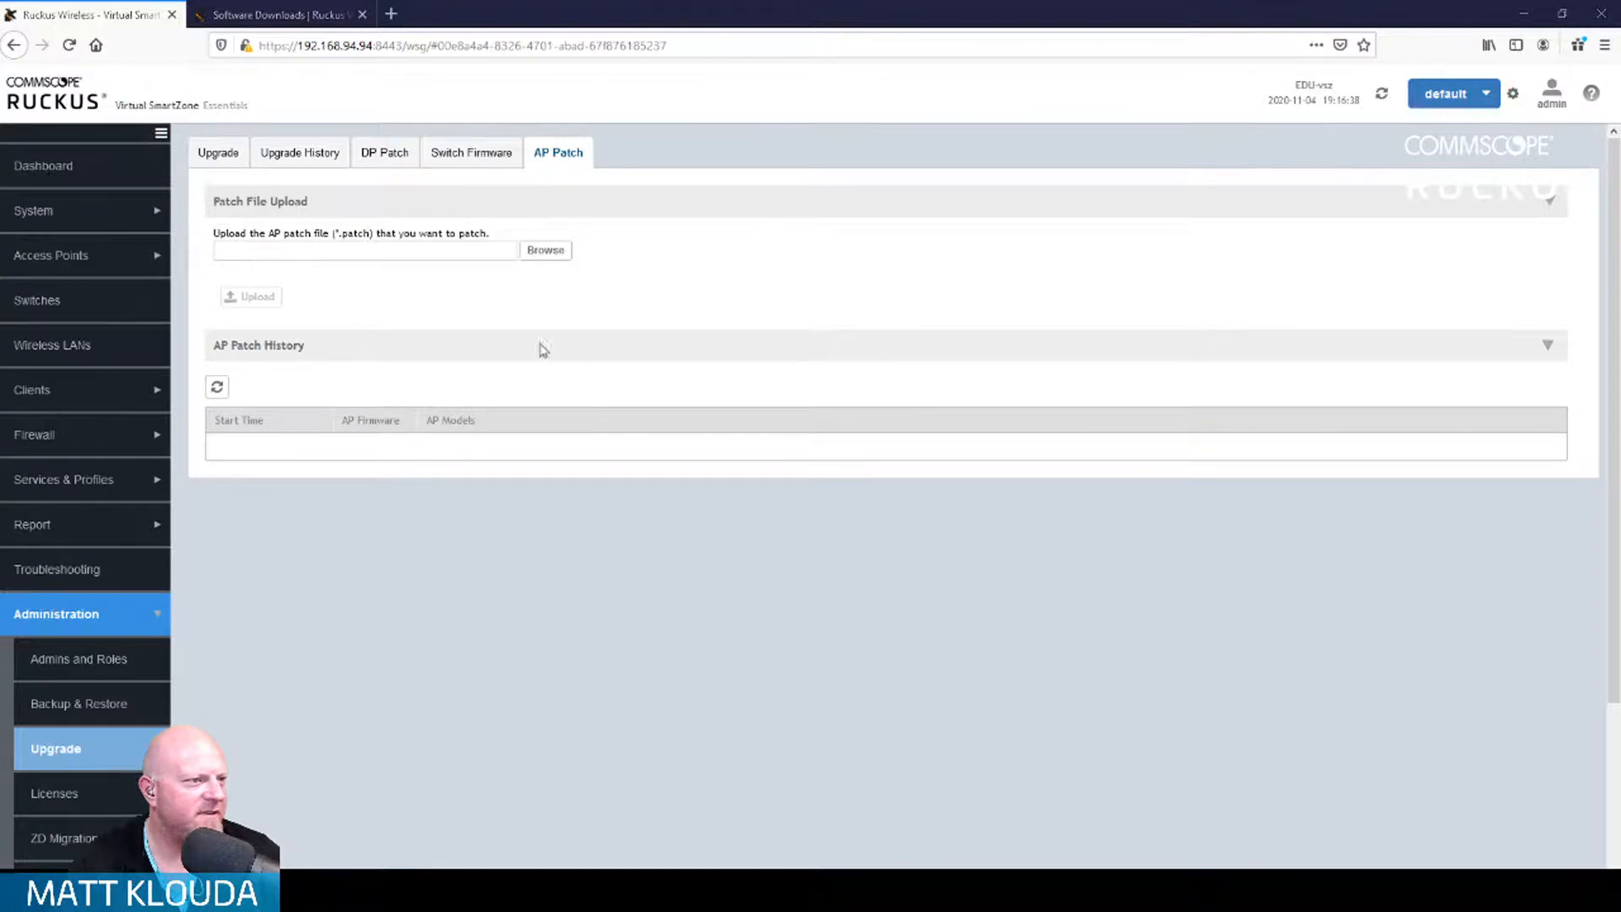
pyautogui.doubleClick(224, 147)
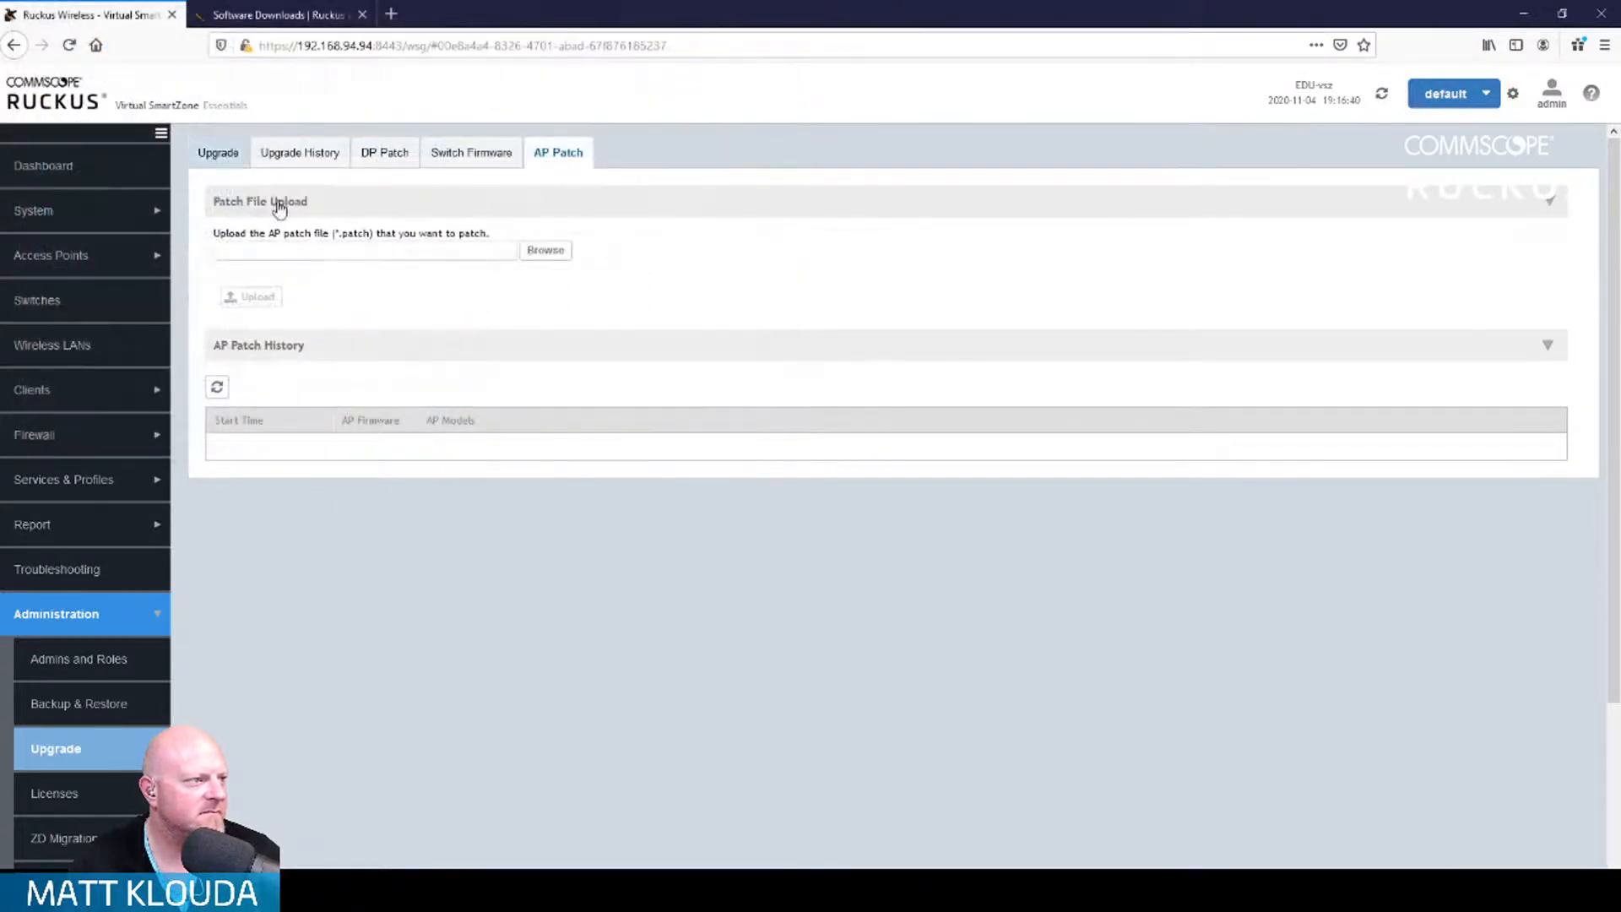
pyautogui.click(257, 297)
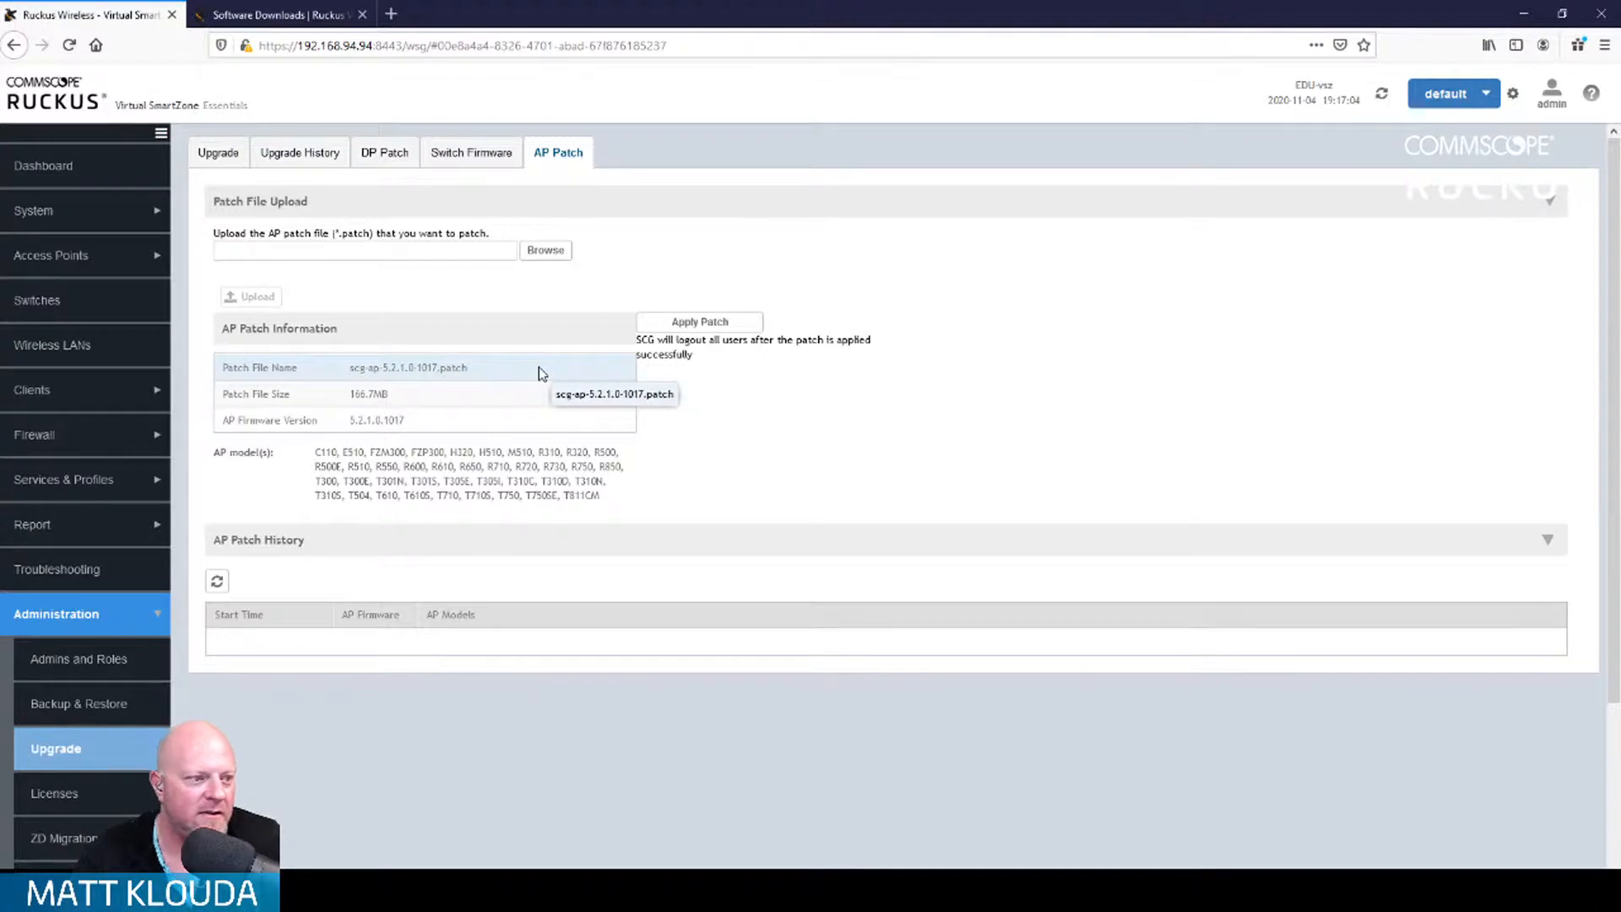
pyautogui.doubleClick(554, 466)
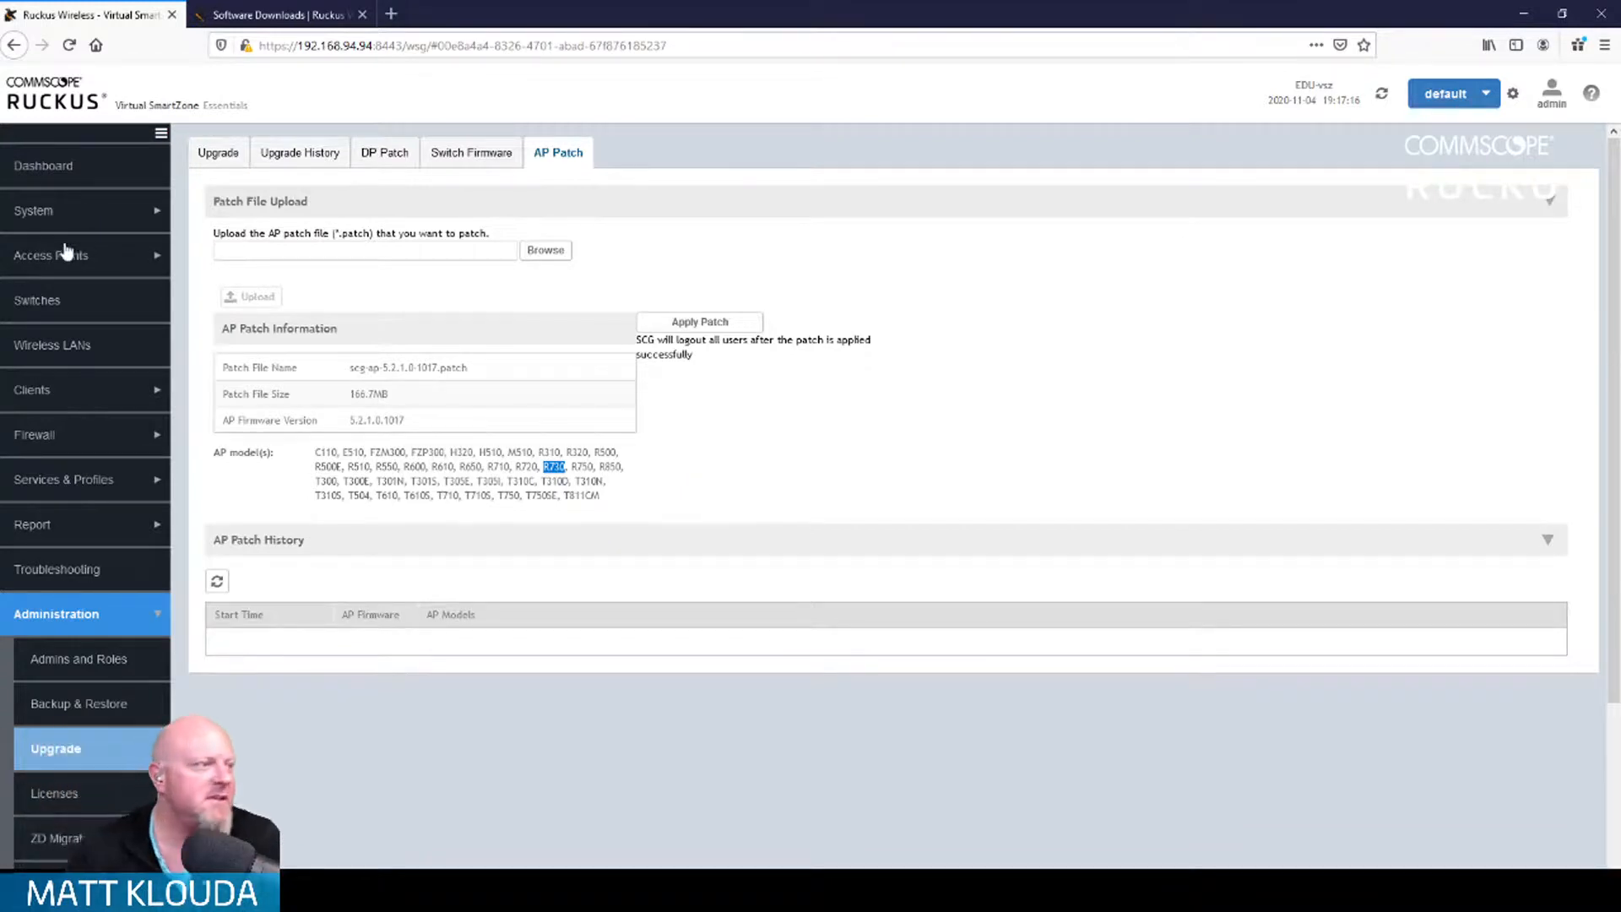
pyautogui.click(114, 266)
# Step: View RuckusAP's configuration in RUCKUS-Live-vSZ: 20MHz 2.4GHz and 80MHz 5GHz radios, both Max power
pyautogui.click(109, 297)
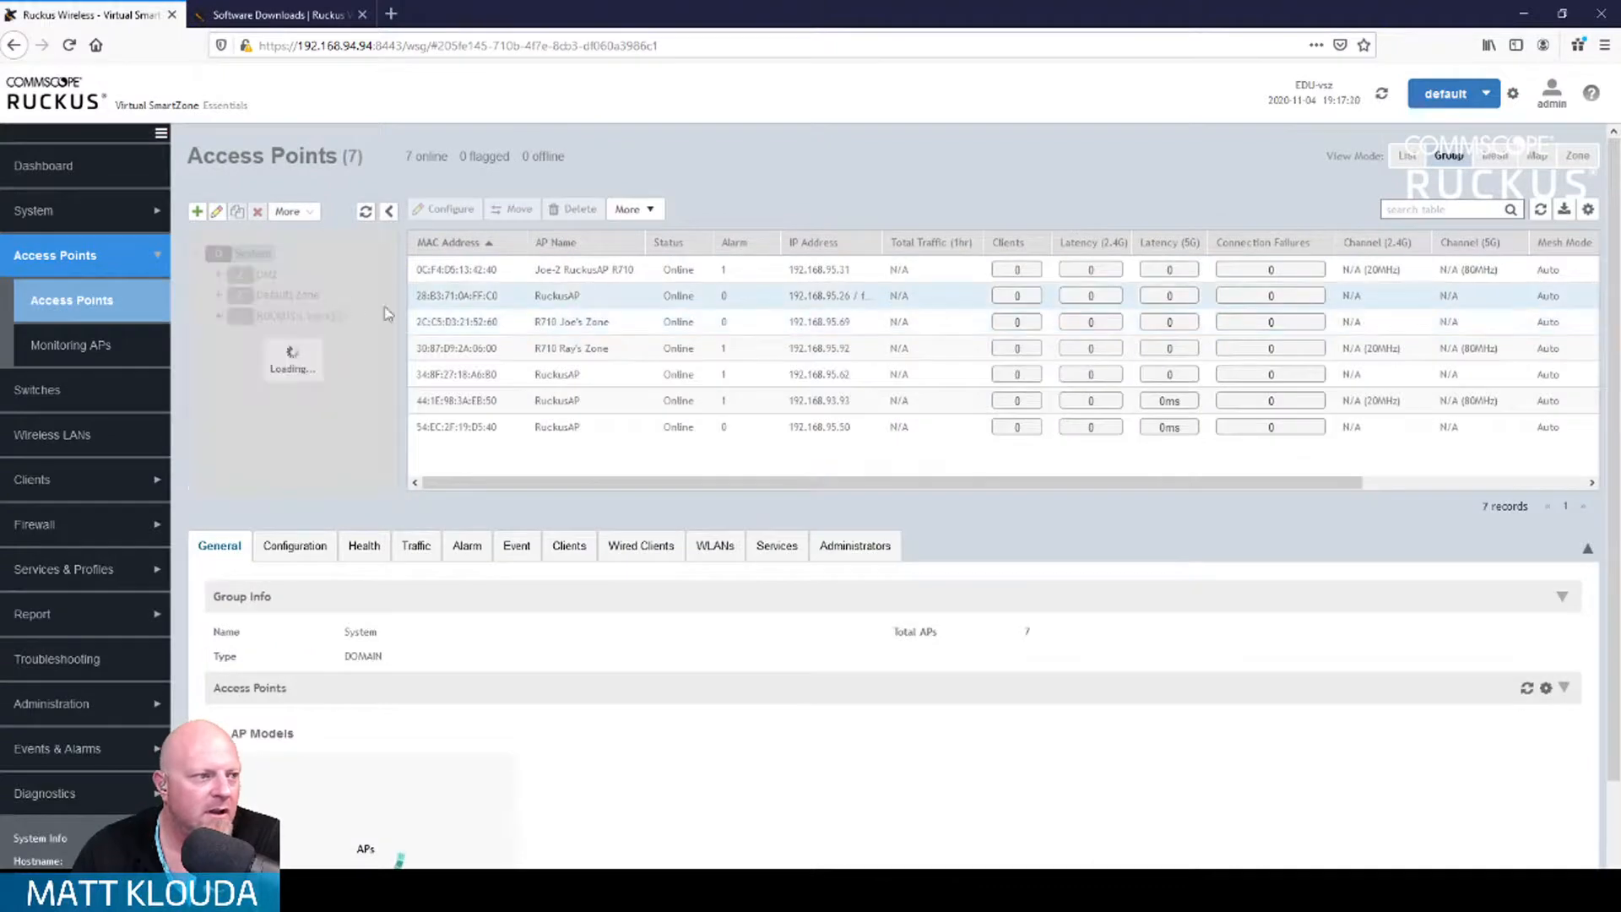
pyautogui.click(318, 317)
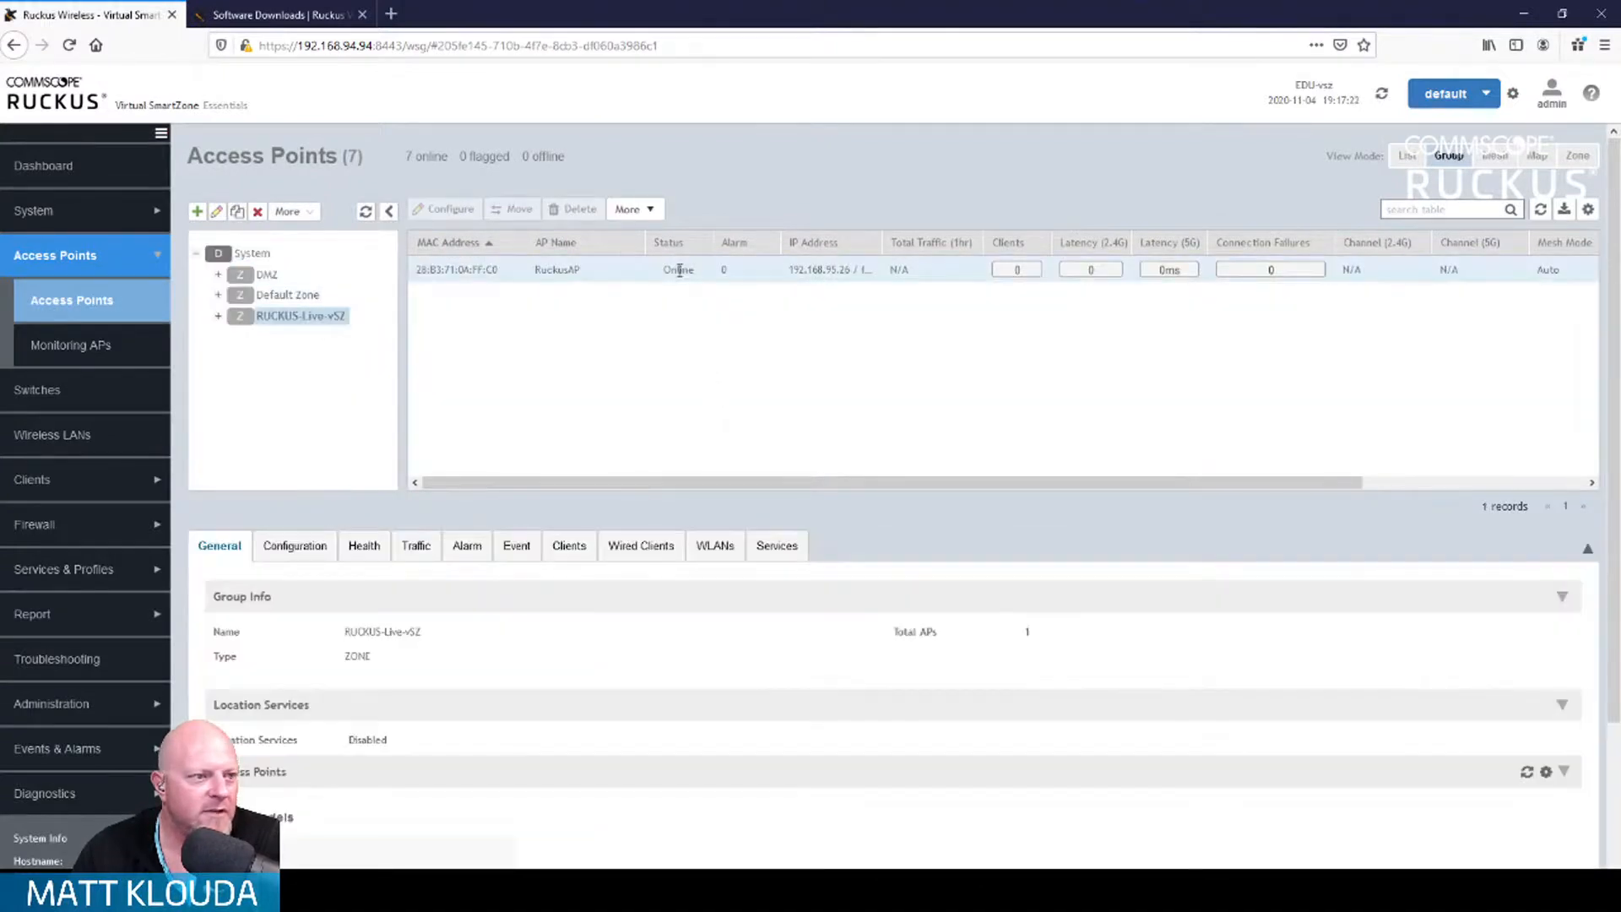
pyautogui.click(680, 272)
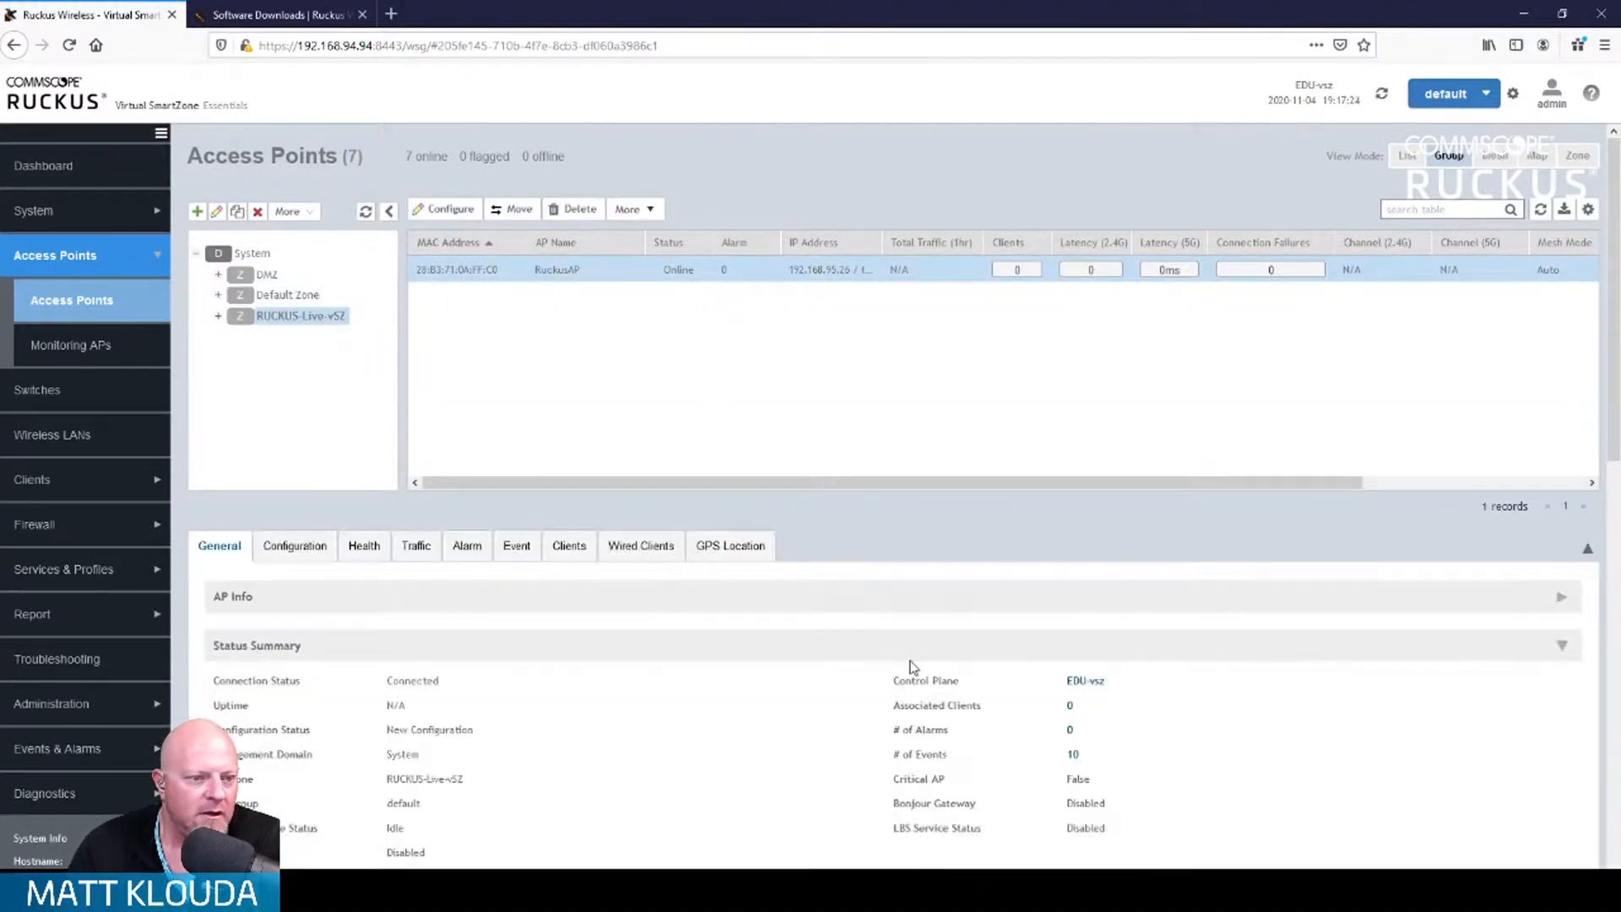
pyautogui.scroll(-5, 916, 669)
pyautogui.scroll(1, 913, 666)
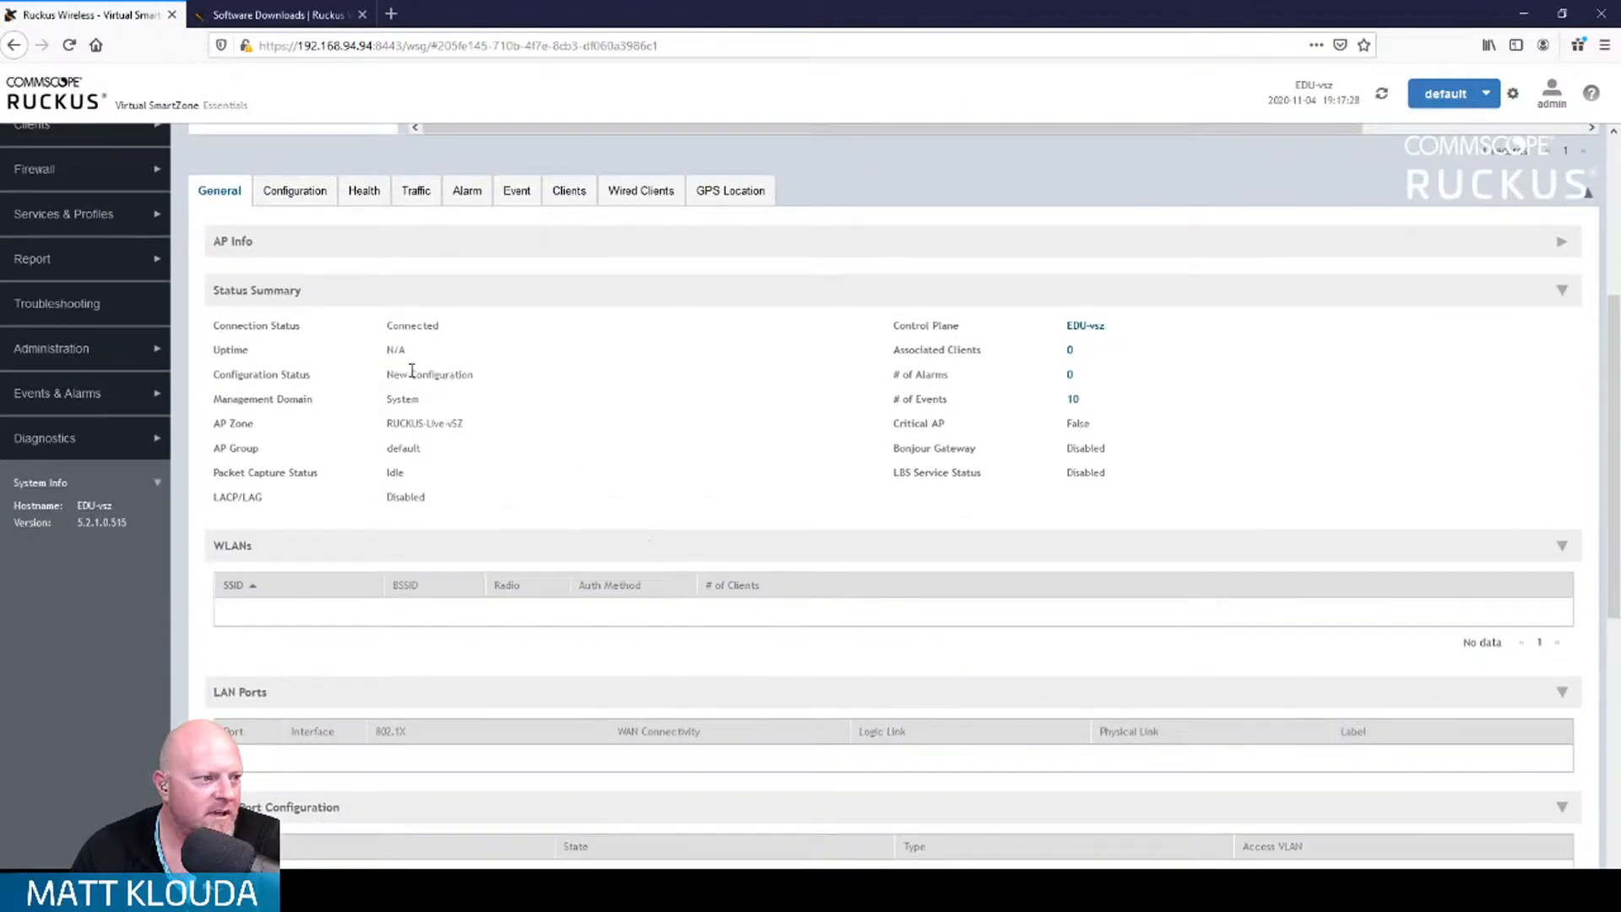
pyautogui.scroll(1, 518, 445)
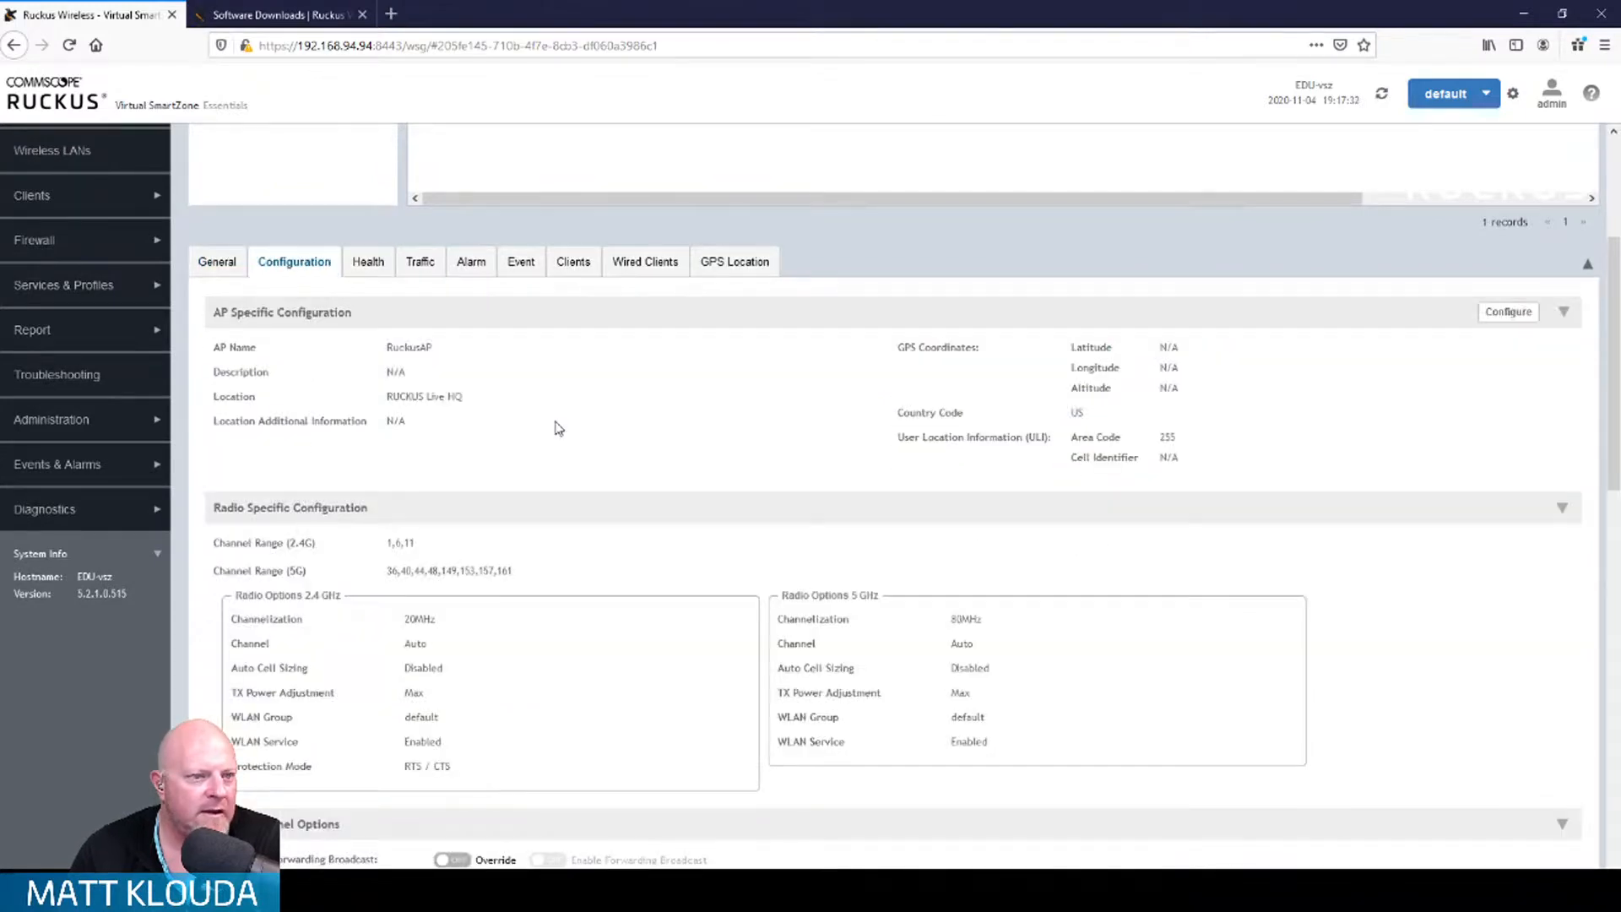
# Step: Rerun 'sh lldp ne det port e 1/1/7' in PuTTY, confirming R730 on firmware 5.2.1.0.698, then return to vSZ
pyautogui.hotkey('alt', 'Tab')
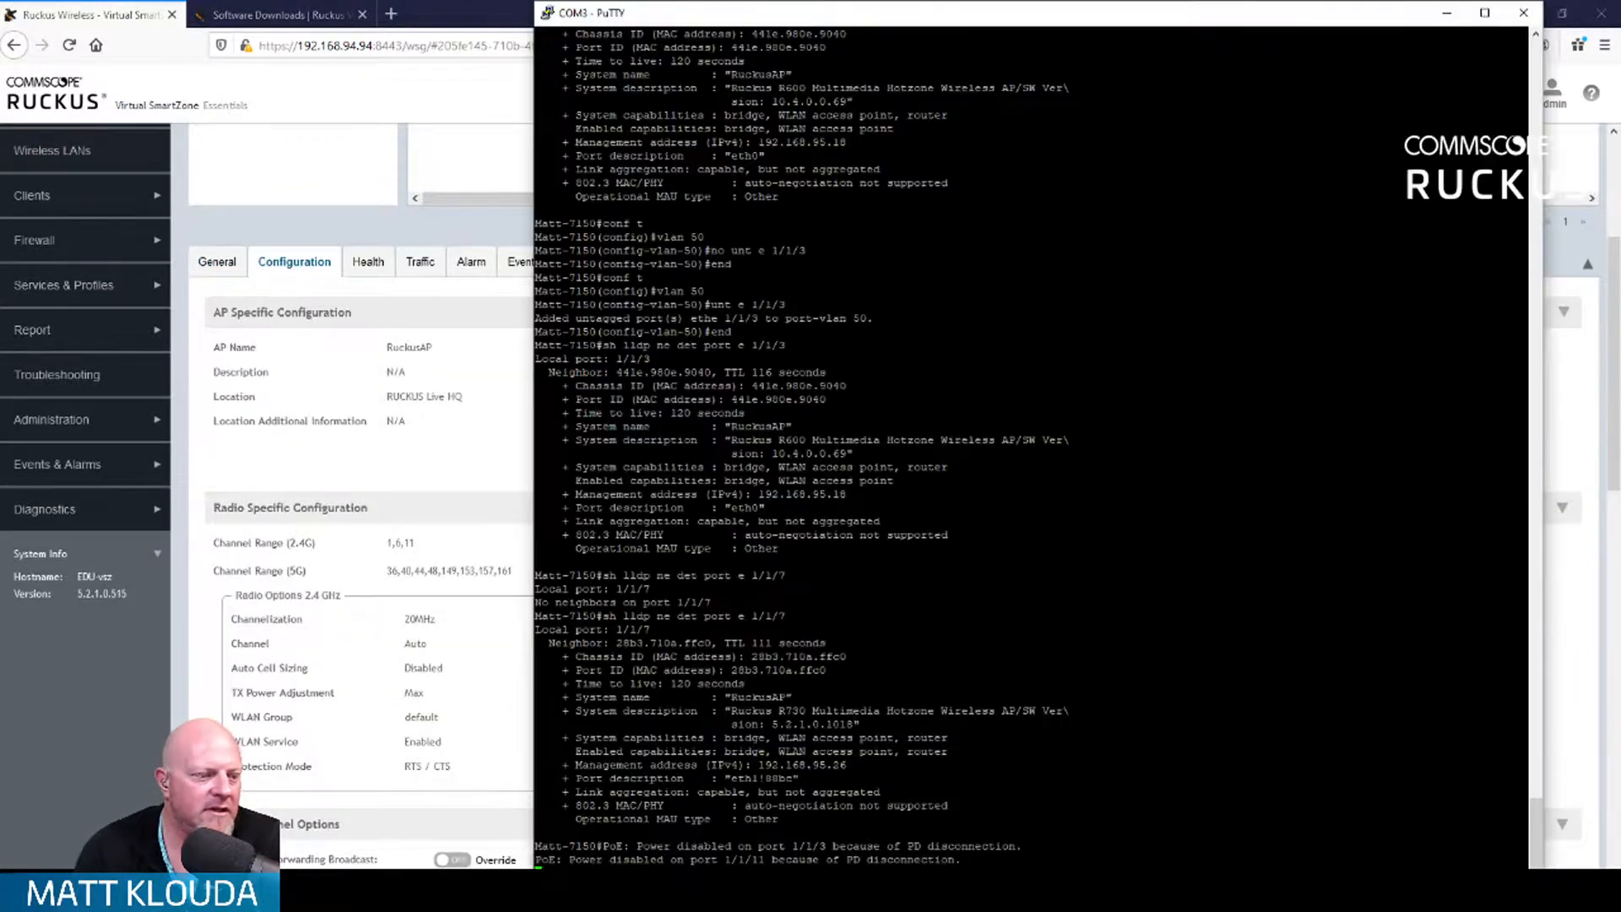
pyautogui.press('Return')
pyautogui.press('Up')
pyautogui.press('Return')
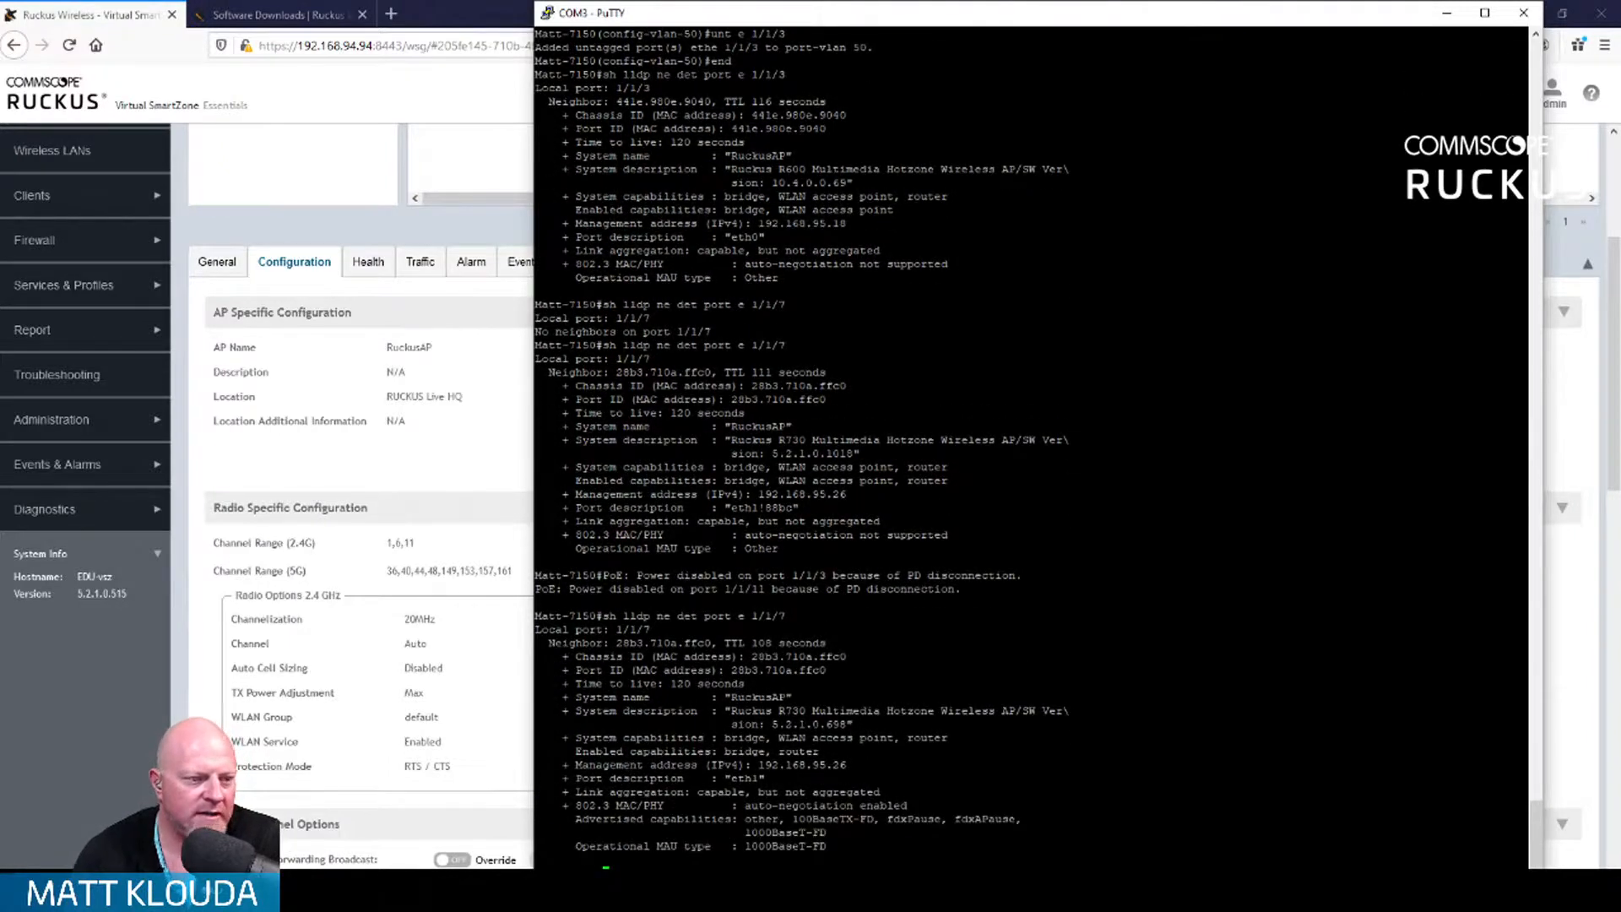
pyautogui.click(484, 487)
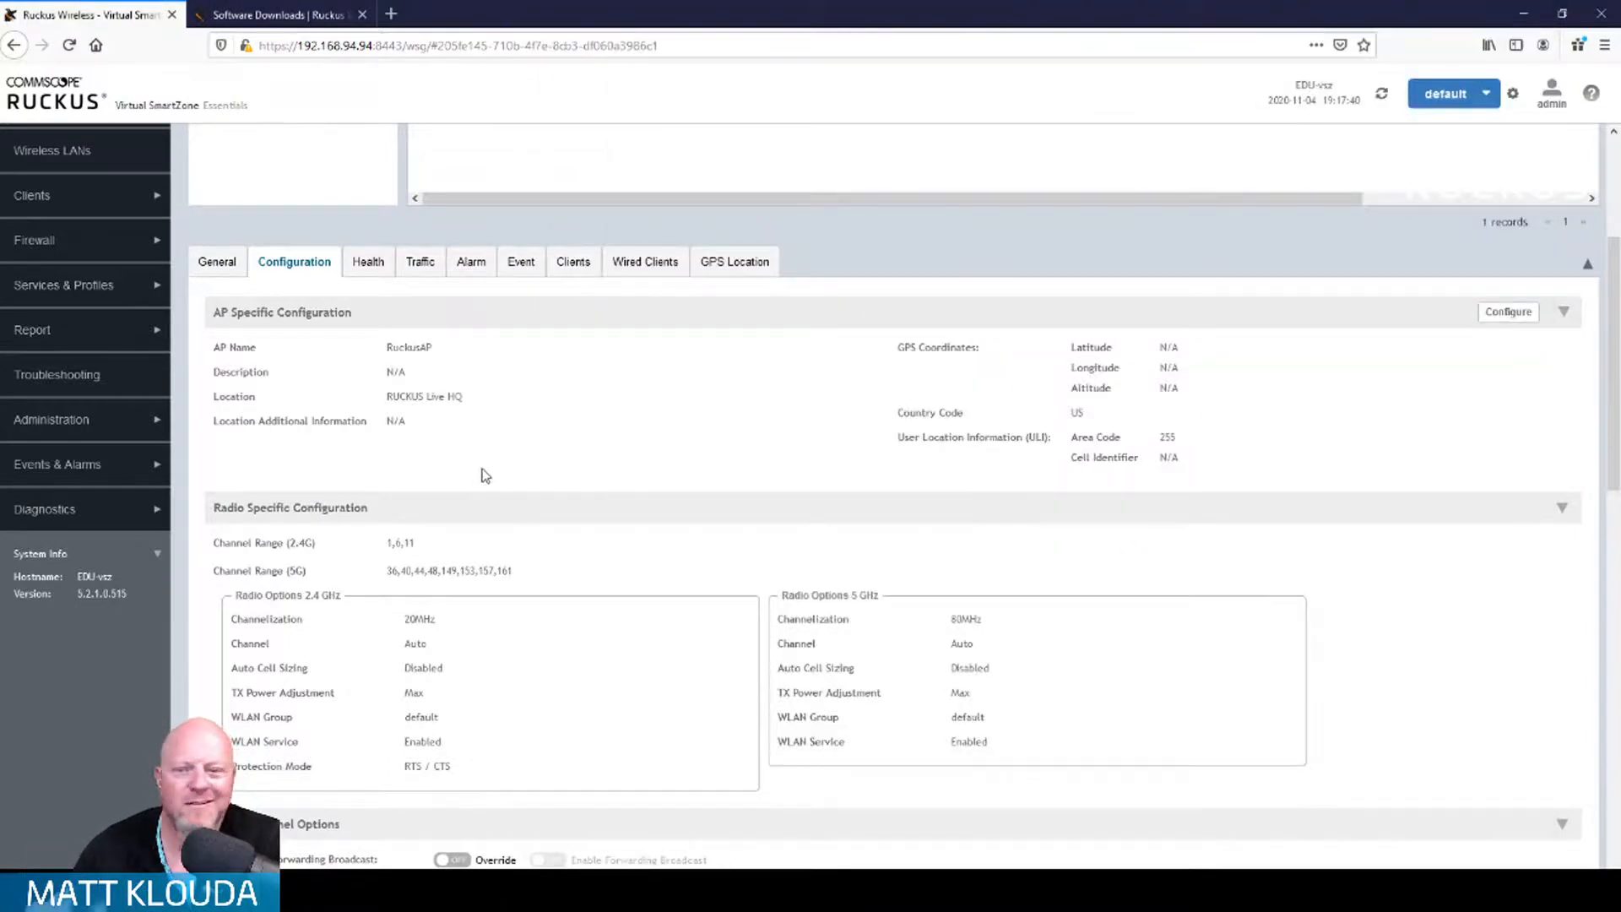